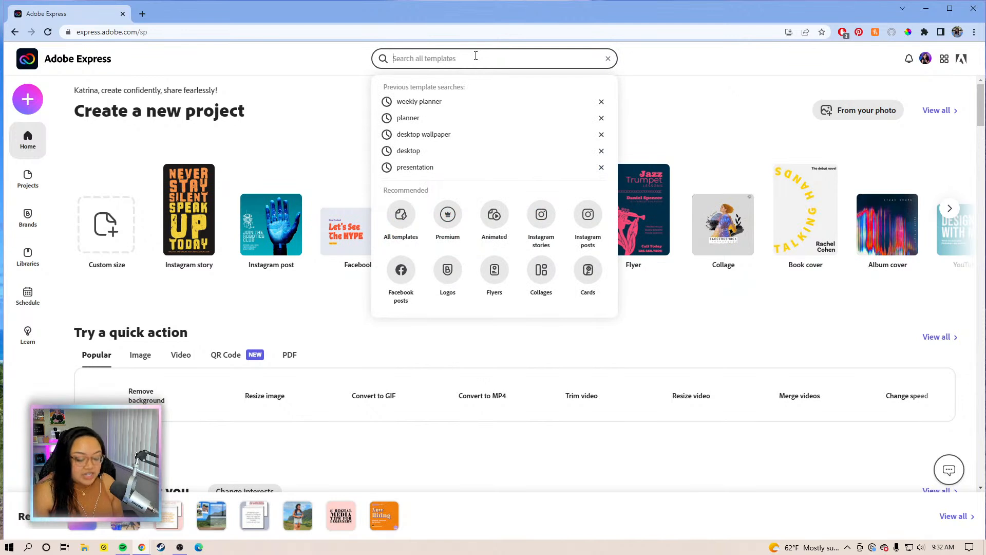
Search all templates for "planner".
text(pl)
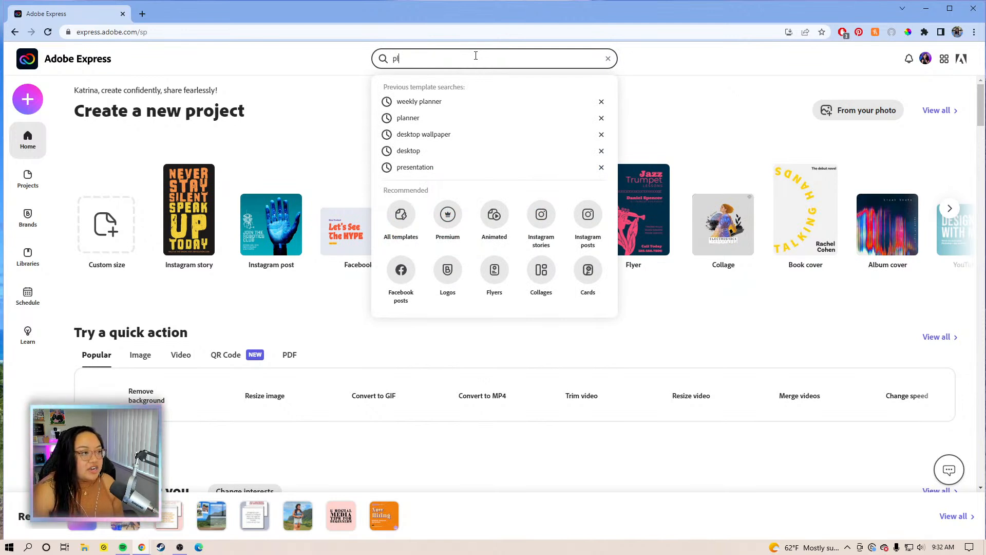
text(anner)
key(Return)
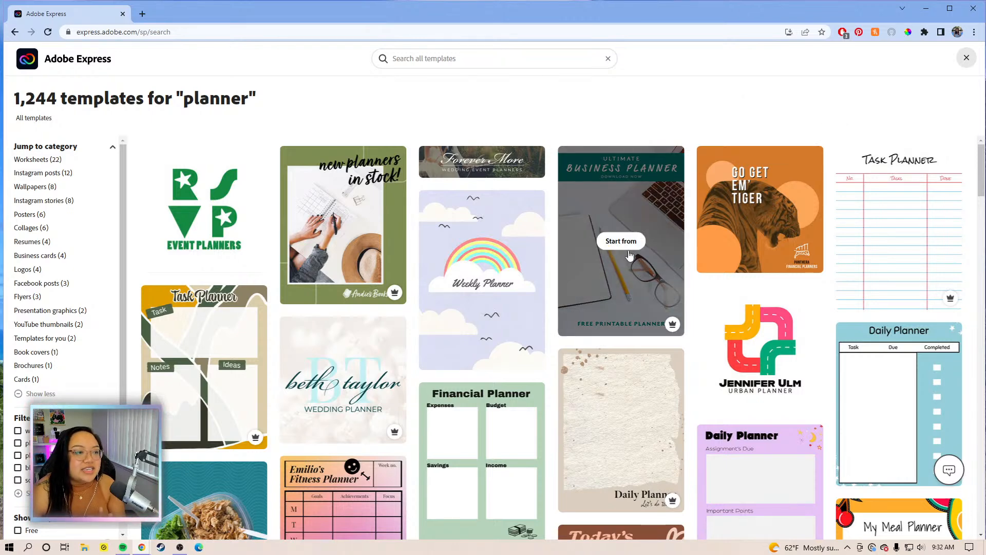
Browse the planner template results for layouts and styles, and return to the start of the list.
scroll(868, 212, down, 3)
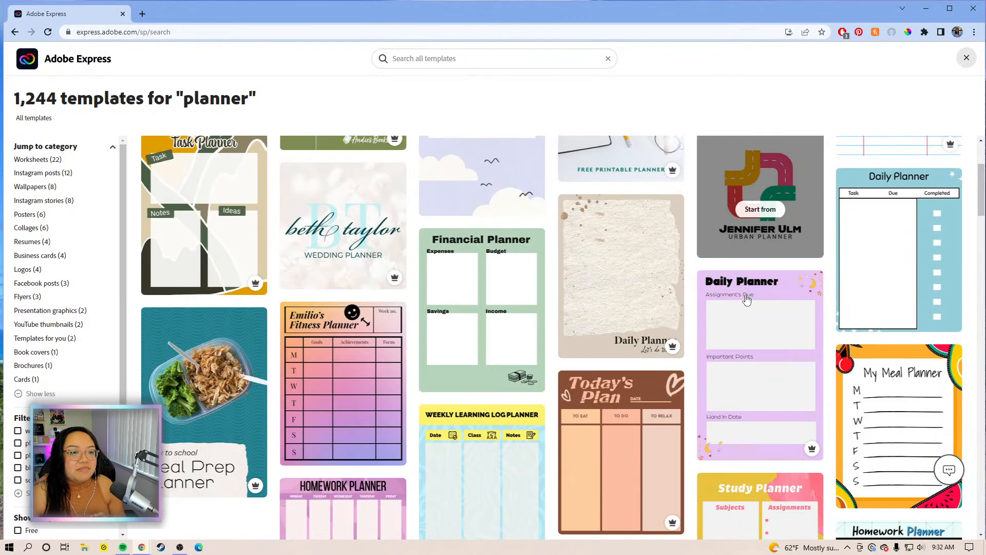
scroll(868, 211, down, 4)
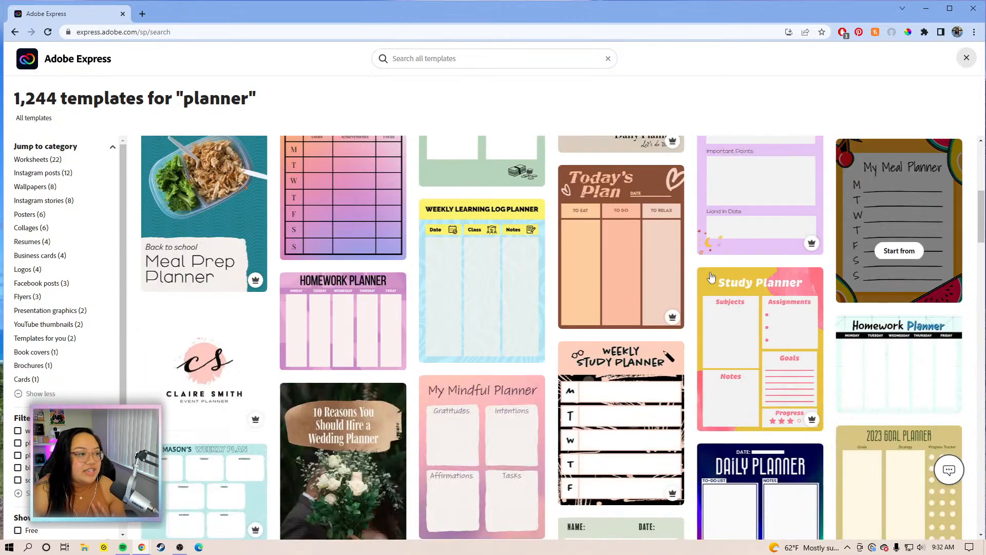
scroll(588, 320, down, 3)
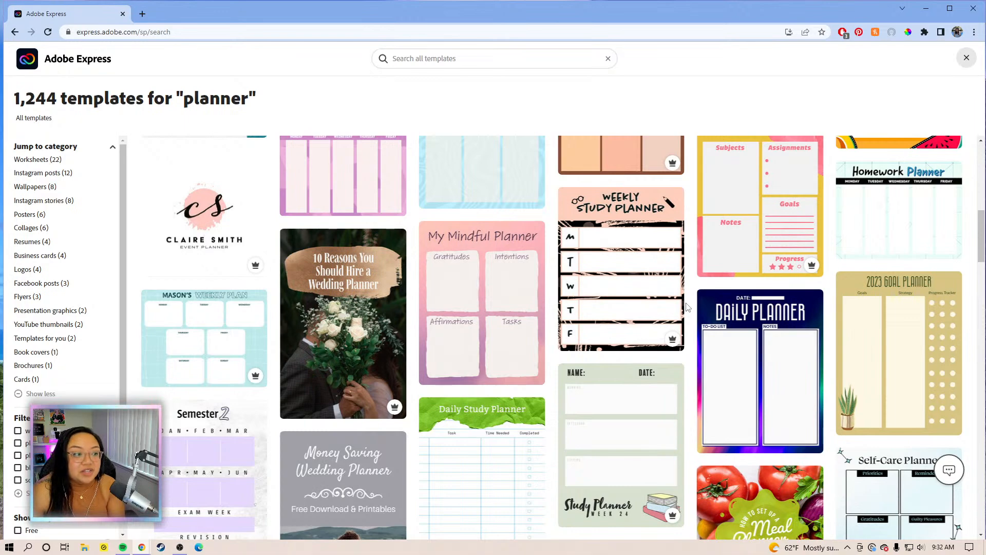
scroll(687, 306, down, 1)
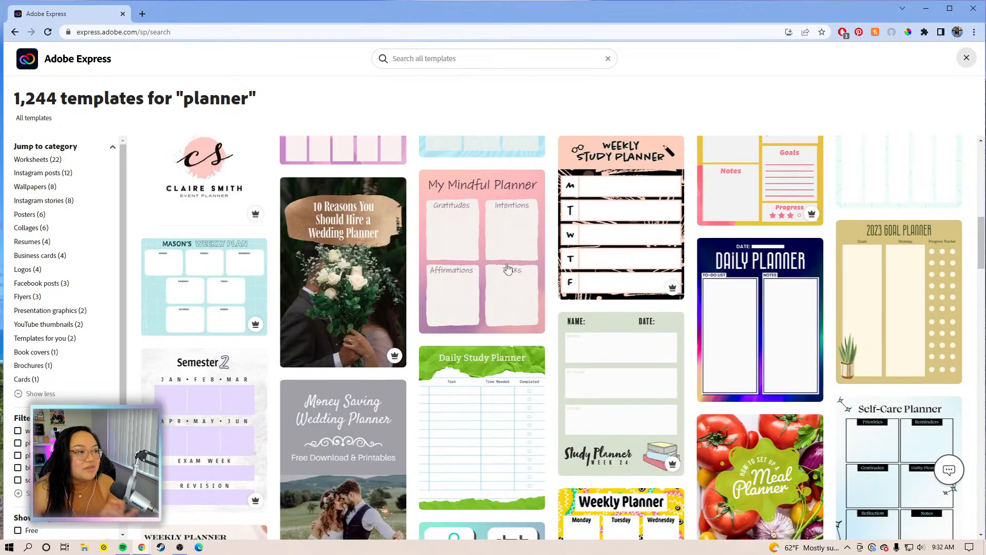
scroll(552, 249, down, 5)
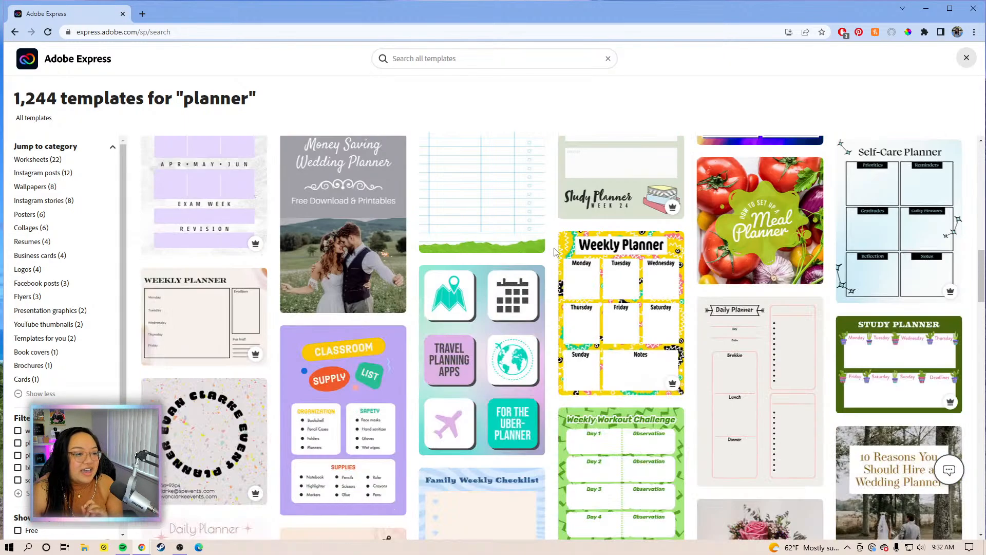
scroll(553, 251, down, 9)
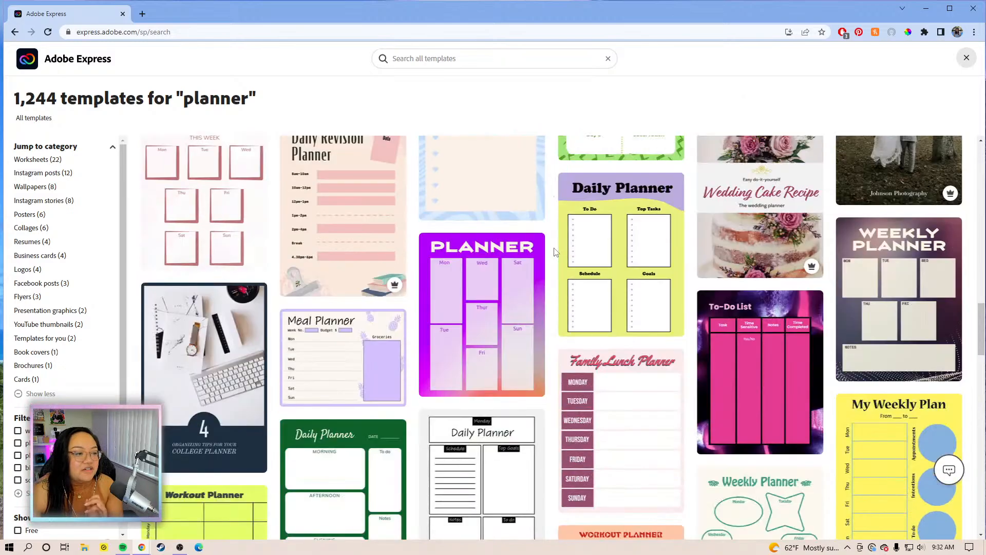
scroll(554, 252, down, 9)
scroll(555, 252, down, 1)
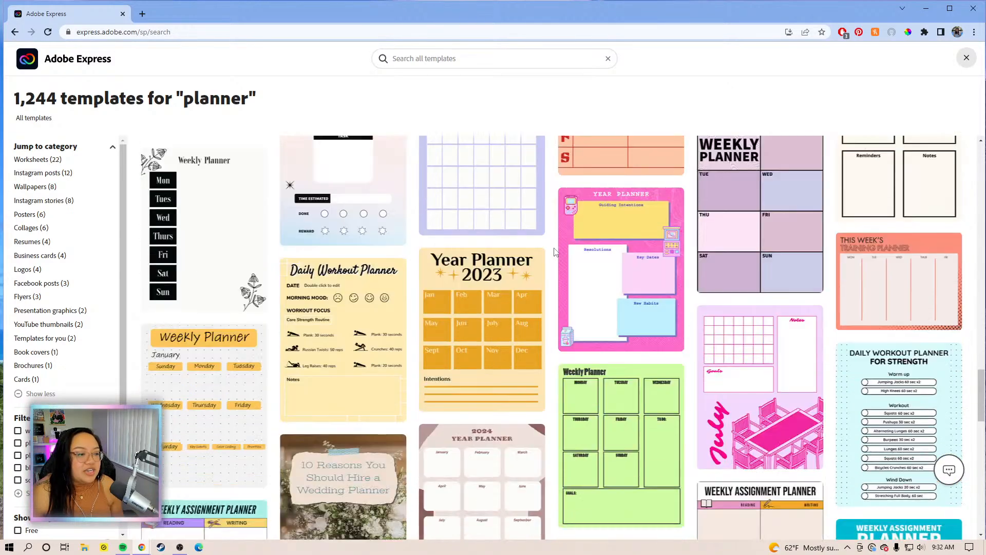
scroll(553, 251, down, 2)
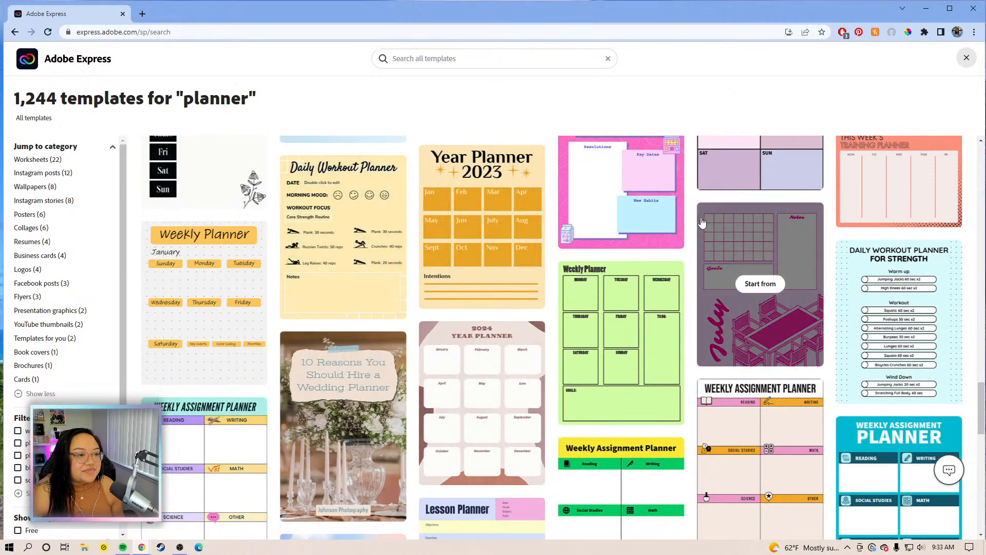
scroll(687, 176, down, 2)
scroll(687, 176, down, 10)
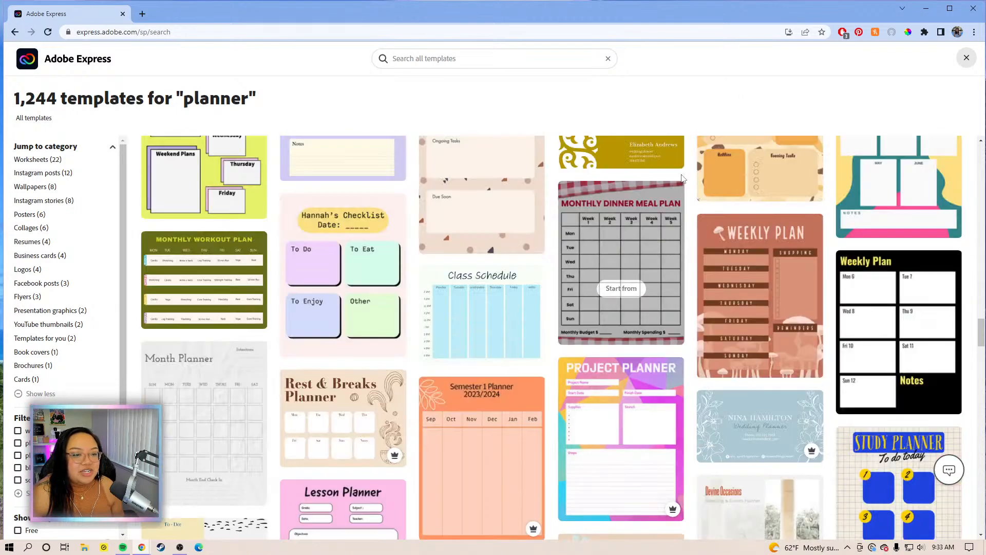
scroll(683, 179, up, 9)
drag(981, 295, 973, 144)
Replace the template search term with "weekly planner" and run the search.
click(427, 60)
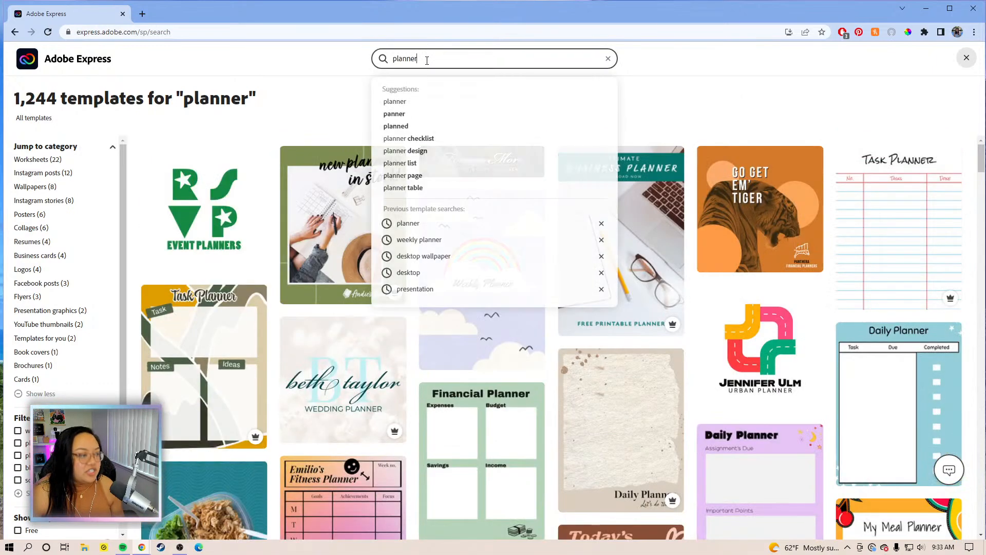
key(BackSpace)
key(BackSpace)
key(BackSpace)
key(BackSpace)
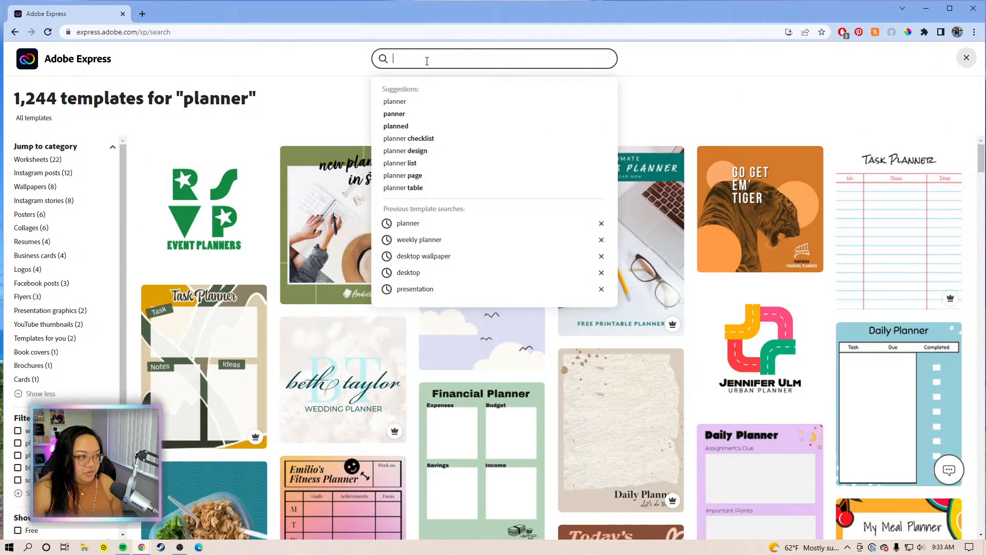
text(weekly t)
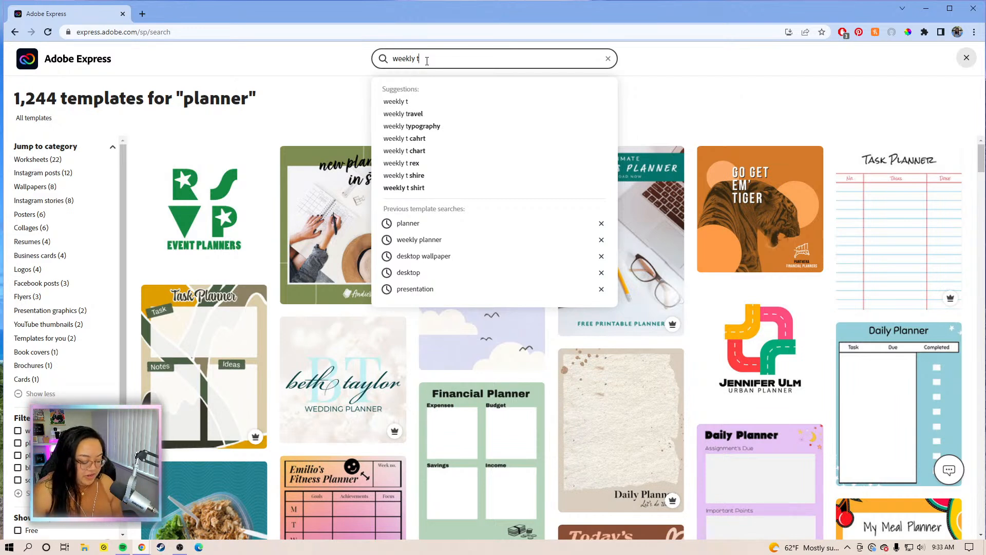
key(BackSpace)
text(planner)
key(Return)
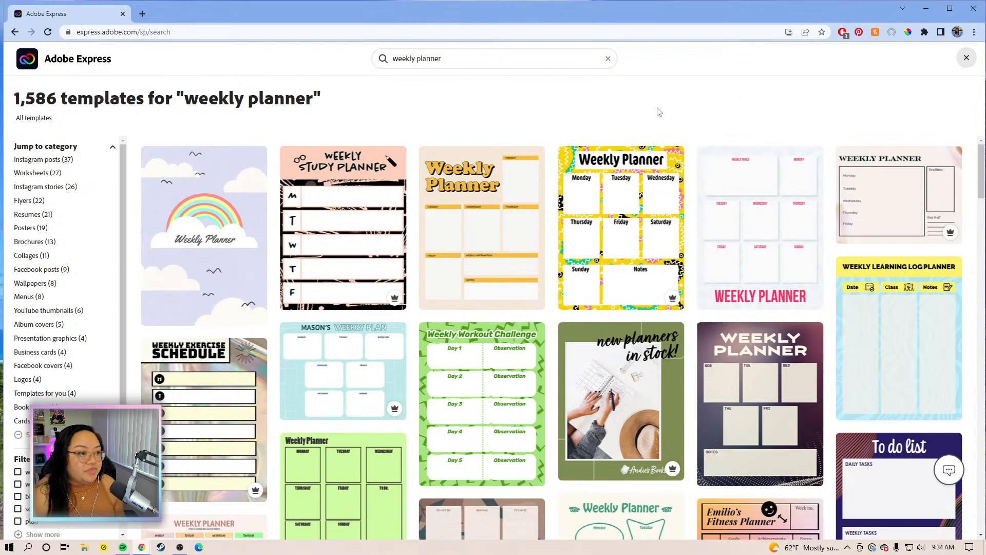
Look through the weekly planner templates and compare their day layouts and designs.
scroll(692, 191, down, 5)
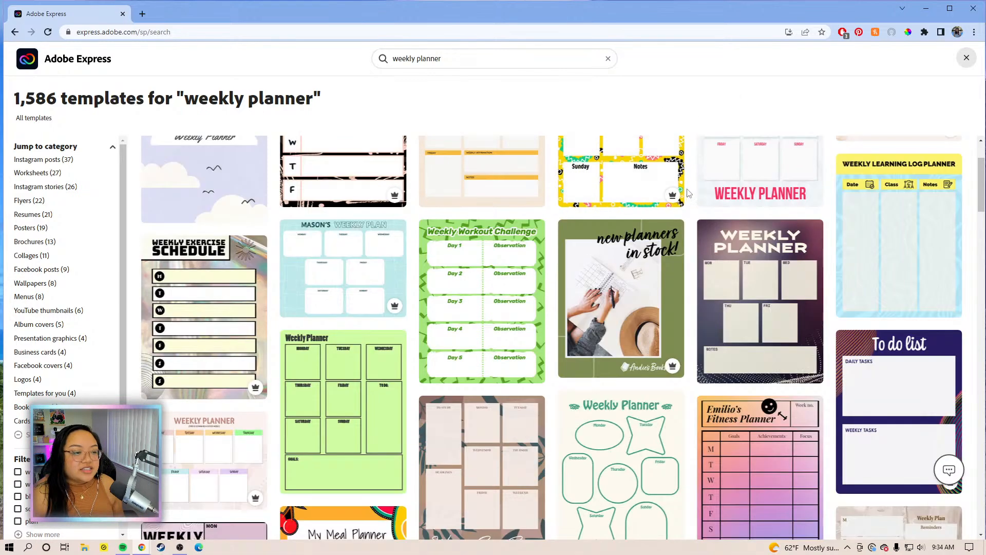
scroll(691, 191, down, 3)
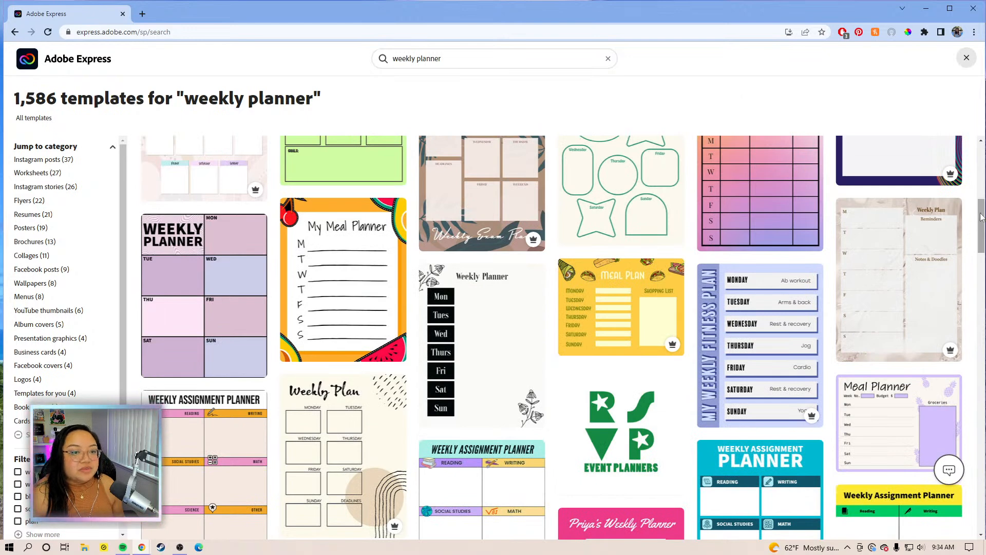
drag(981, 217, 979, 220)
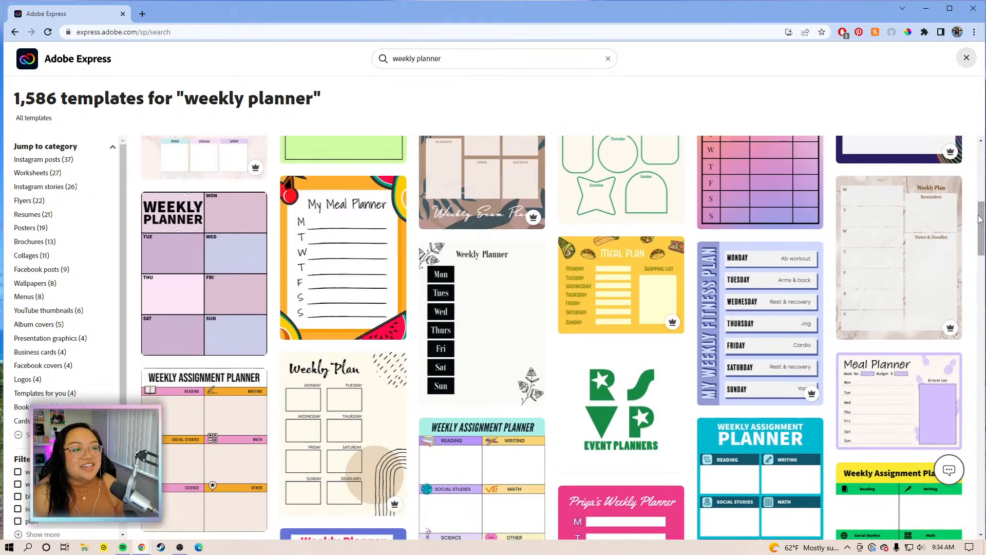
scroll(585, 291, up, 6)
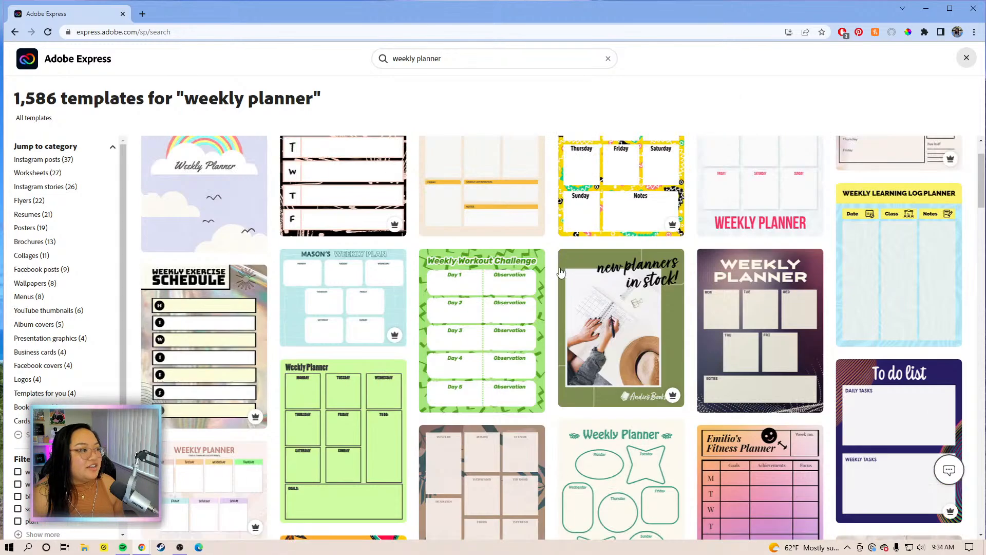
click(456, 60)
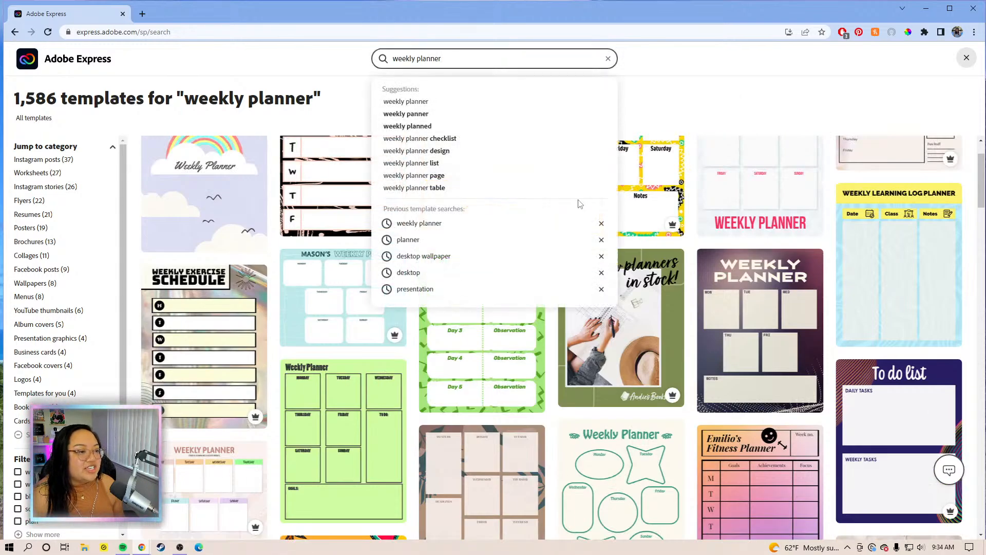
click(739, 107)
scroll(635, 212, up, 2)
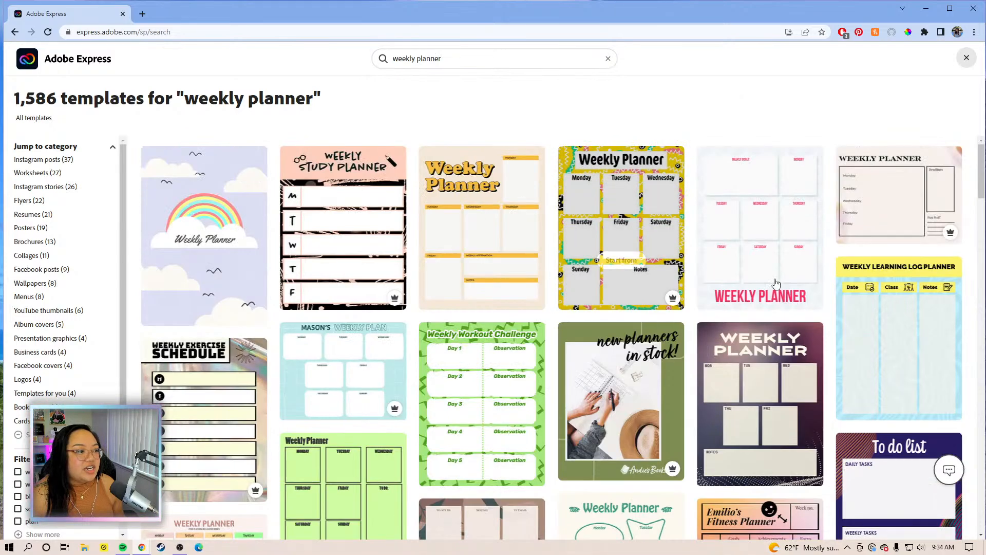
scroll(739, 271, down, 2)
scroll(286, 246, up, 2)
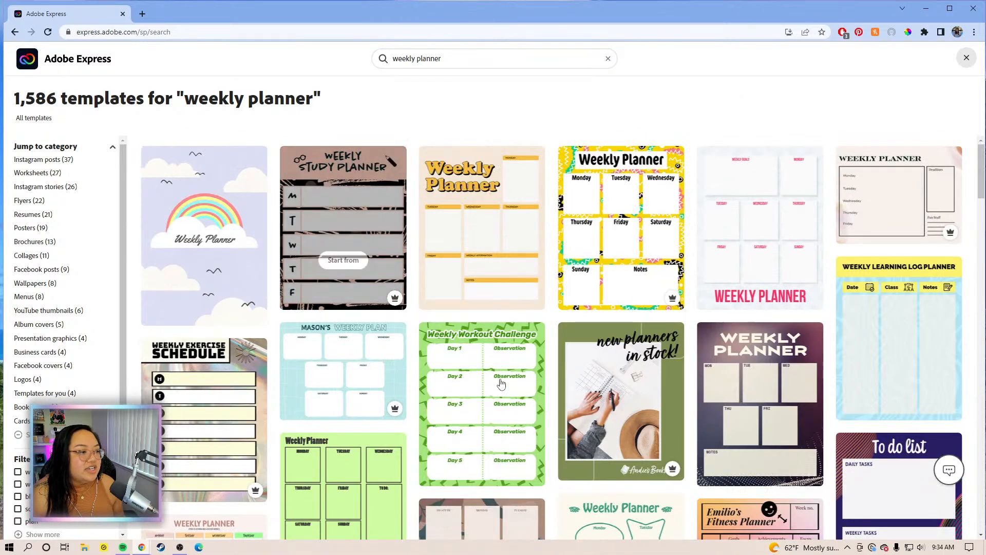
scroll(494, 389, down, 8)
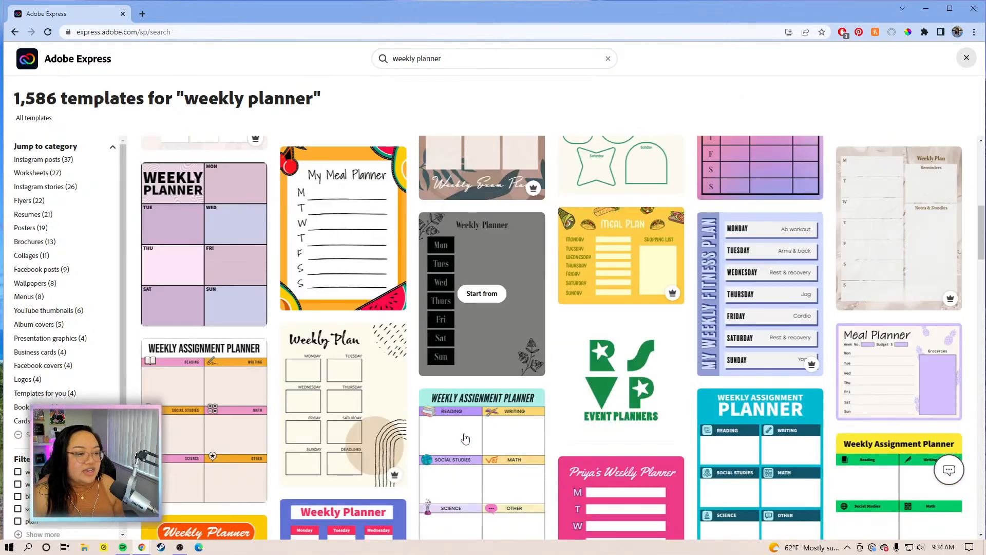
scroll(465, 438, down, 4)
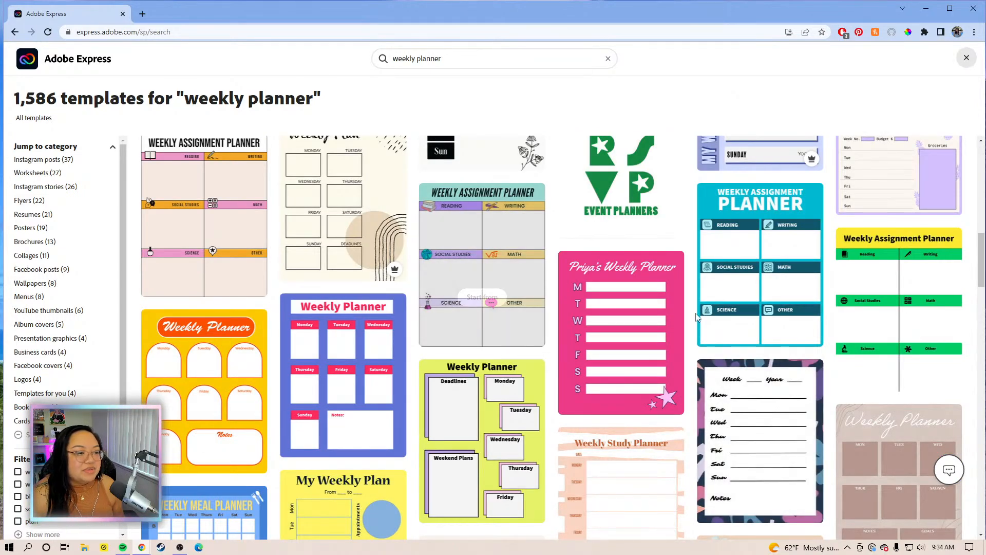
scroll(691, 295, up, 6)
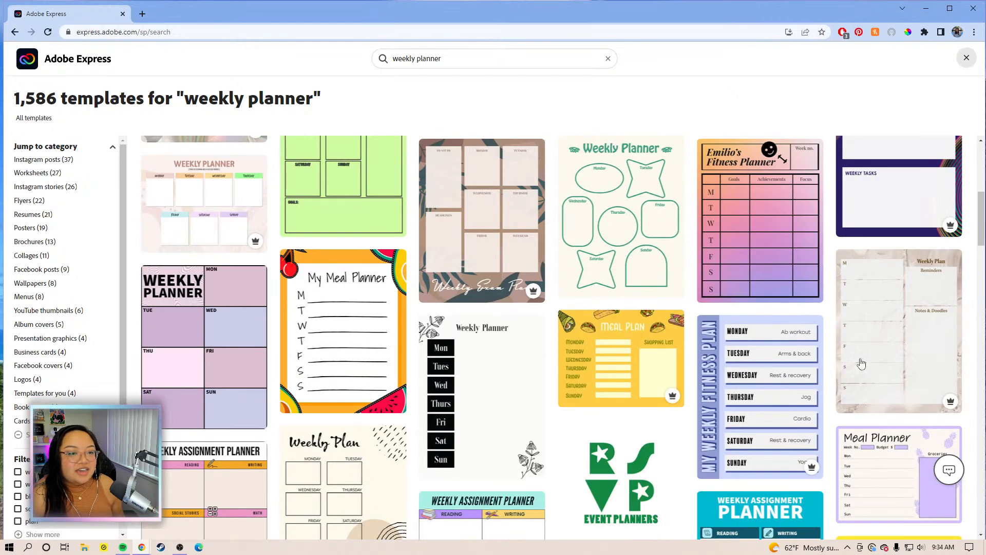
Start a project from the beige marble Weekly Plan template with Reminders and Notes & Doodles sections, and close the text options.
mouse_move(893, 270)
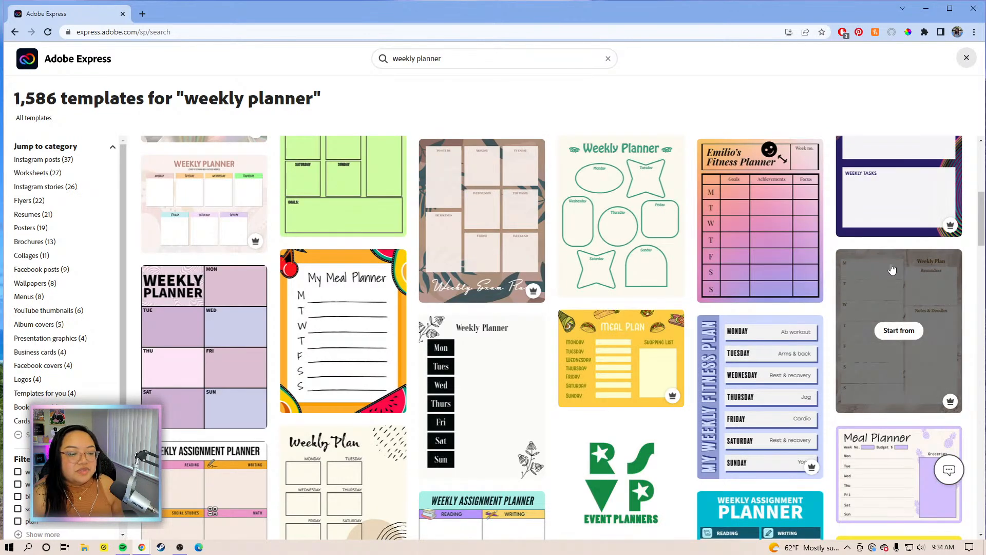
click(914, 333)
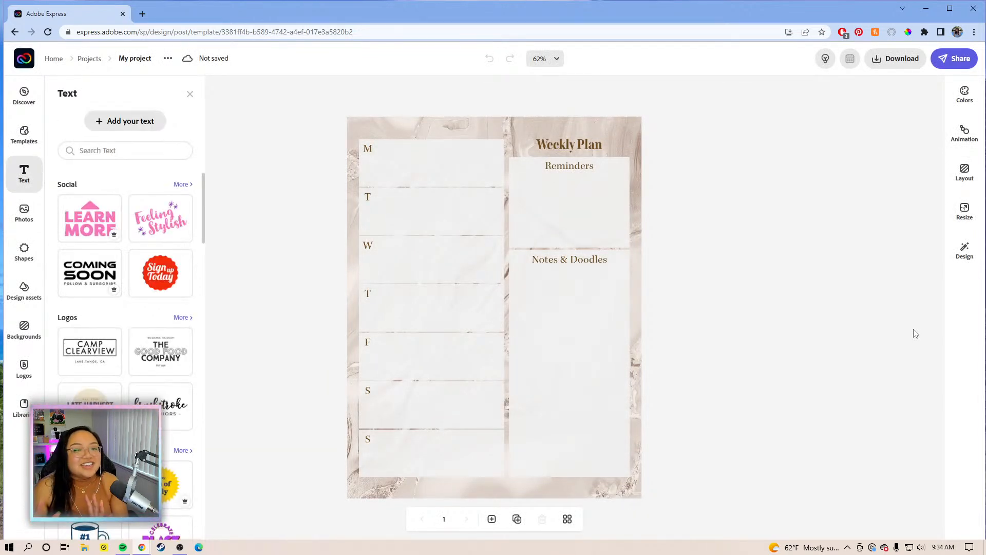
click(916, 334)
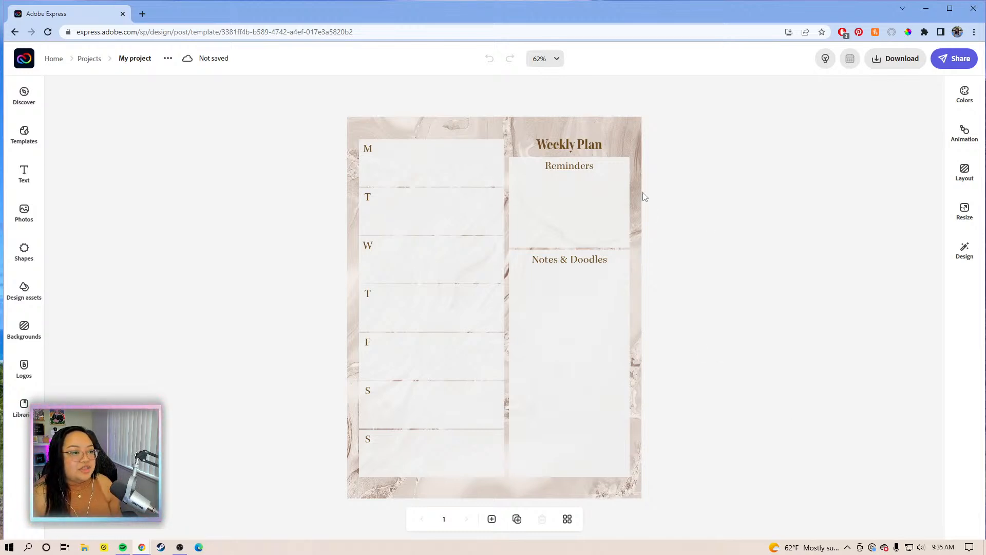
Ungroup the planner's grouped weekday, Reminders and Notes & Doodles boxes into separate parts, and clear the selection.
click(561, 141)
click(739, 173)
click(526, 201)
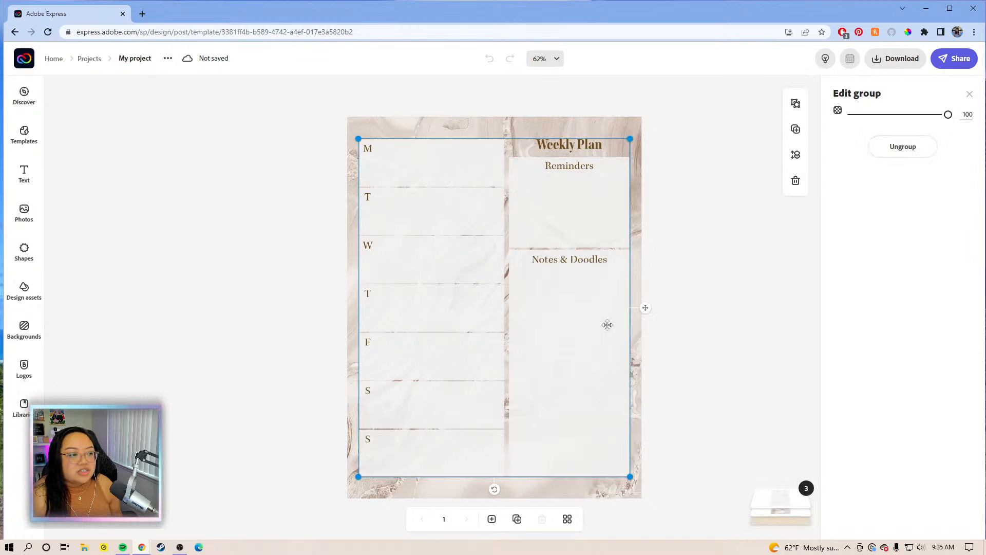
click(578, 125)
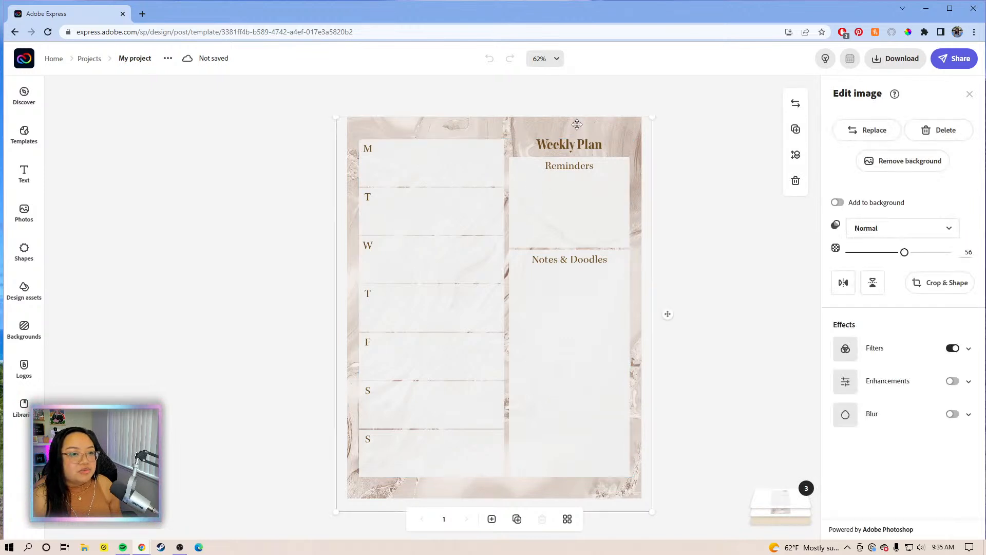
click(581, 189)
click(903, 147)
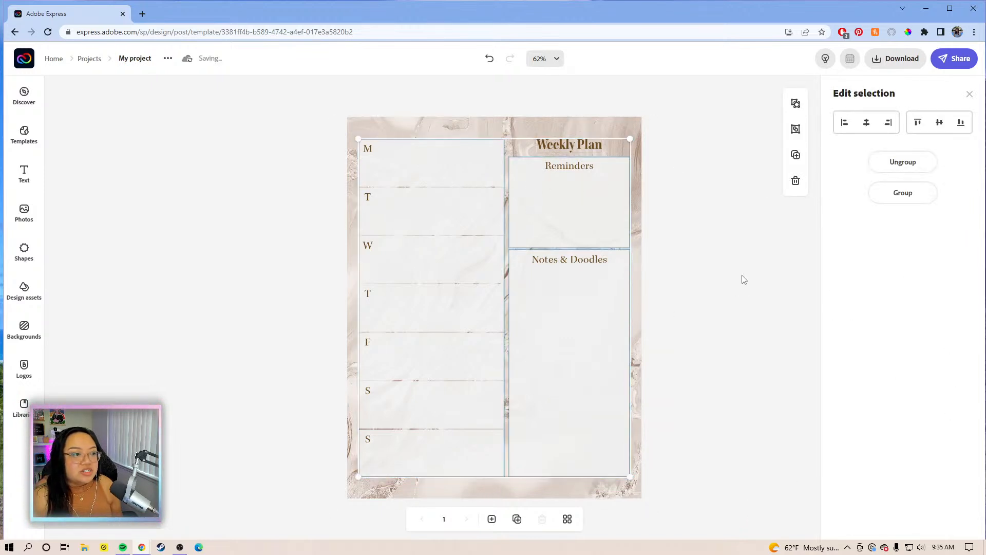
click(721, 271)
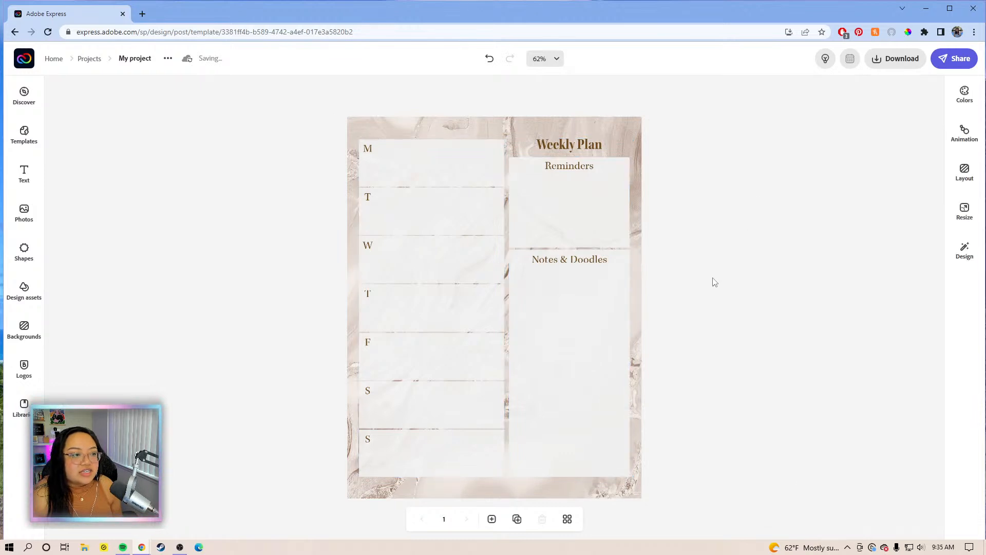
Check that the Reminders heading, the Notes & Doodles section and the Weekly Plan title can be selected individually, opening the title for editing.
click(580, 167)
click(579, 166)
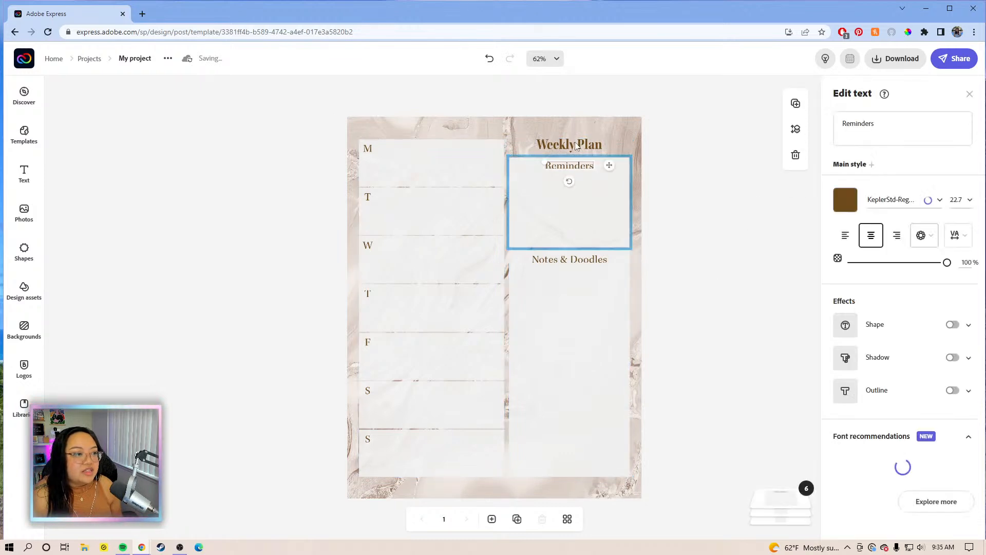
click(562, 314)
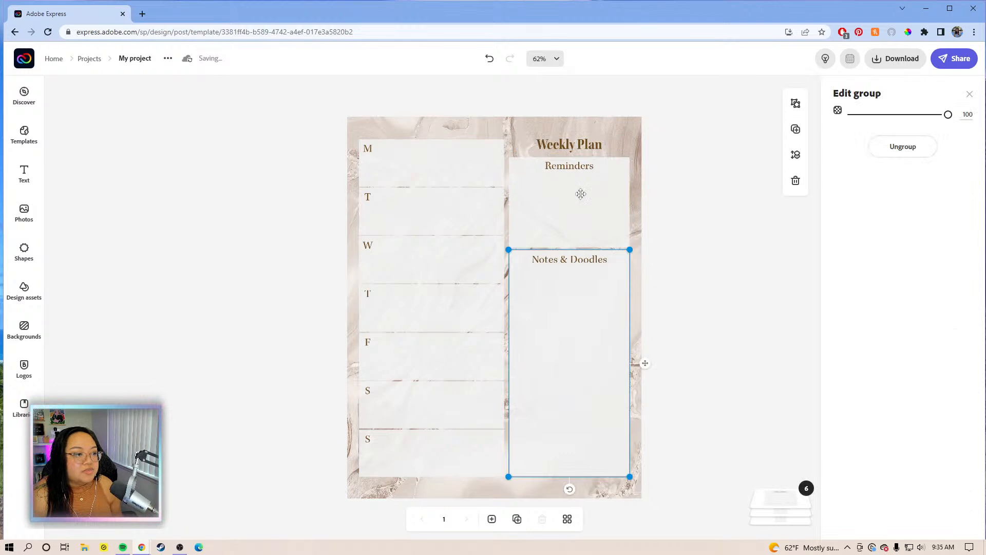
click(569, 260)
click(579, 145)
click(579, 145)
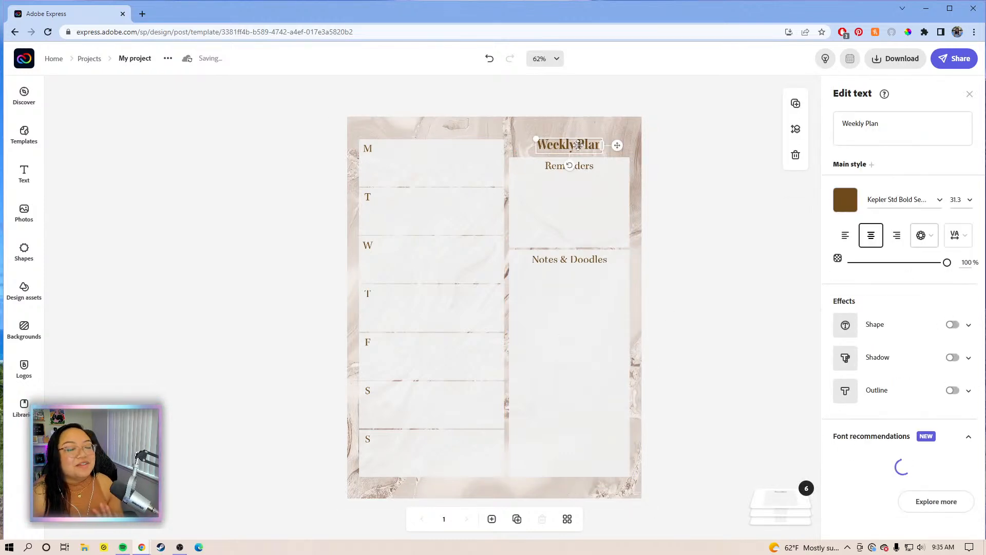
Ungroup the weekday column into its separate parts, and select the text holding the day initials.
click(456, 201)
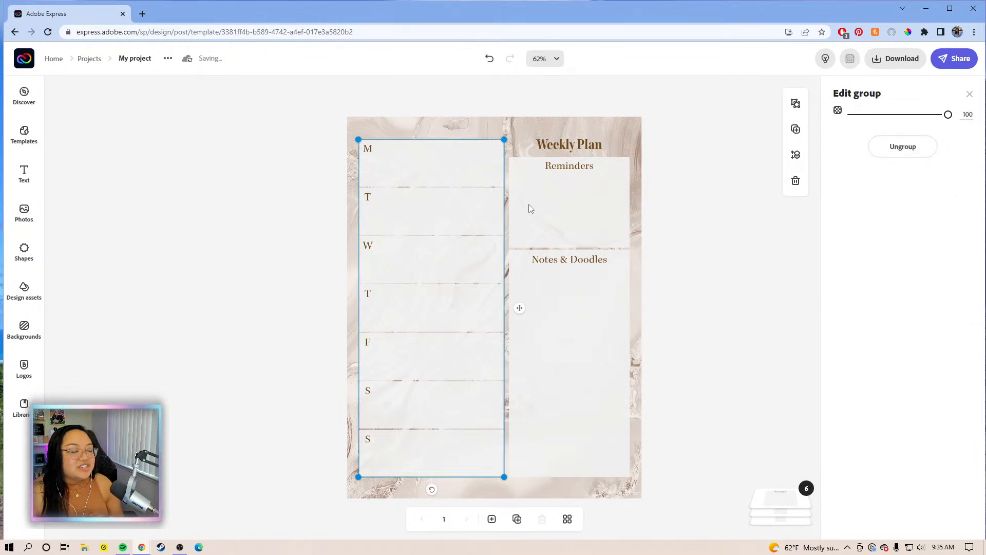
click(311, 193)
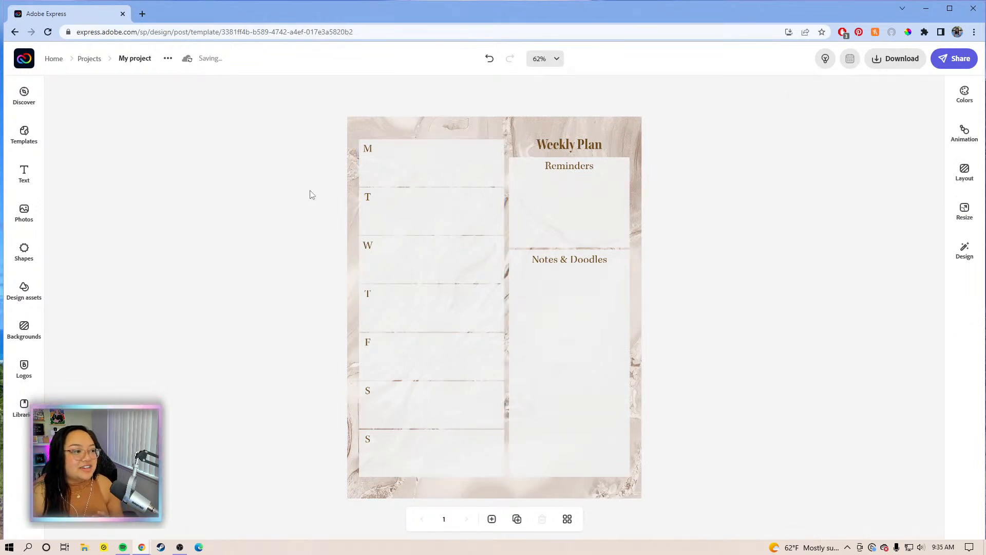
click(400, 194)
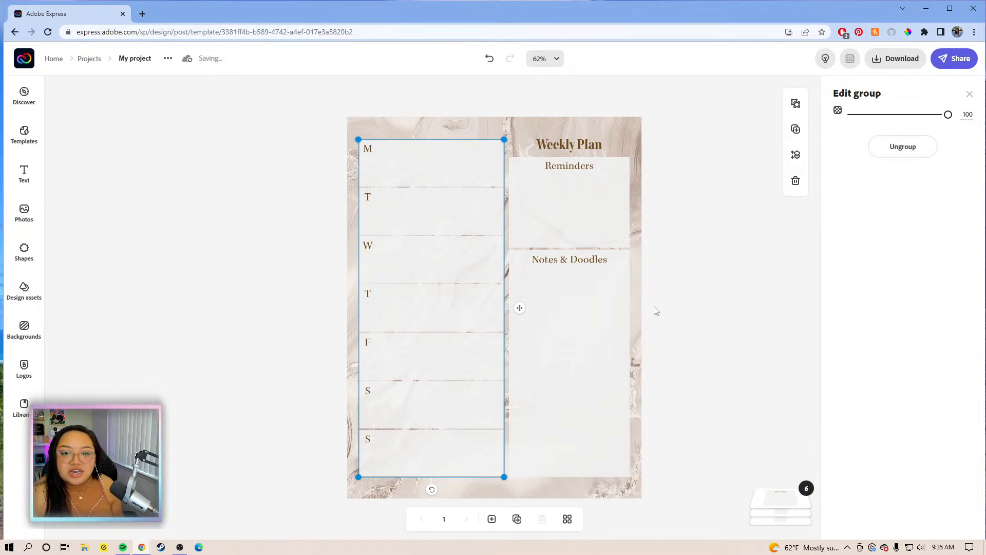
click(906, 148)
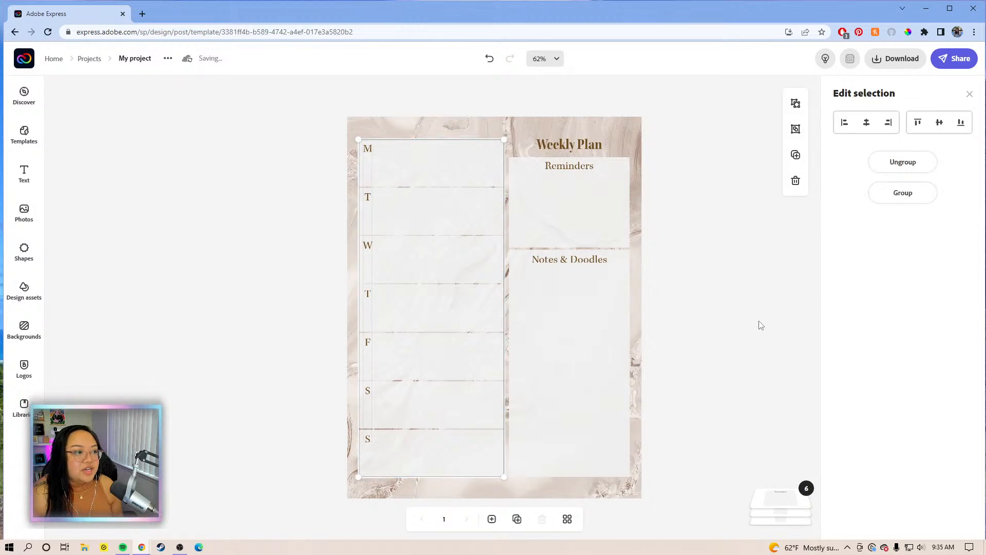
click(348, 225)
click(368, 196)
click(368, 196)
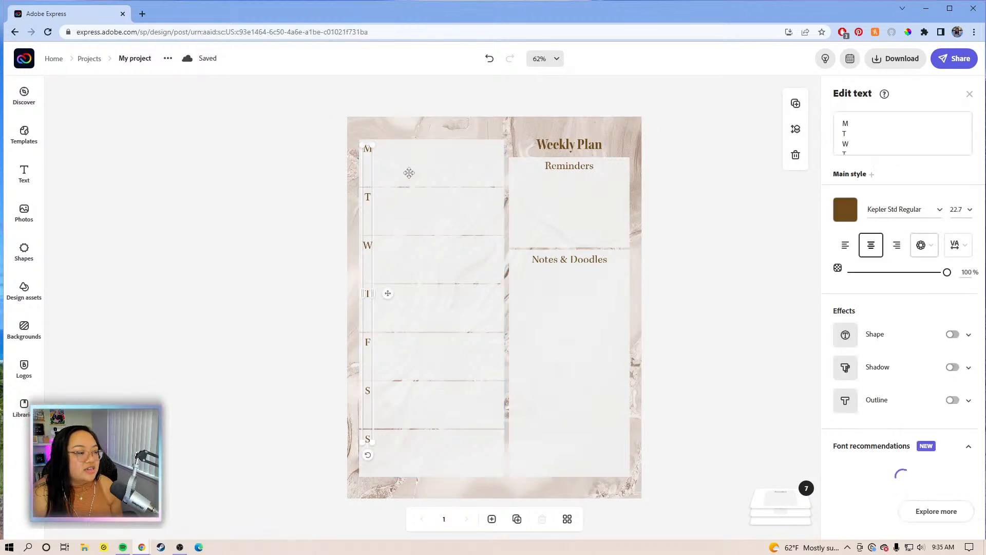
Delete the marble image that lies behind the planner boxes.
click(507, 135)
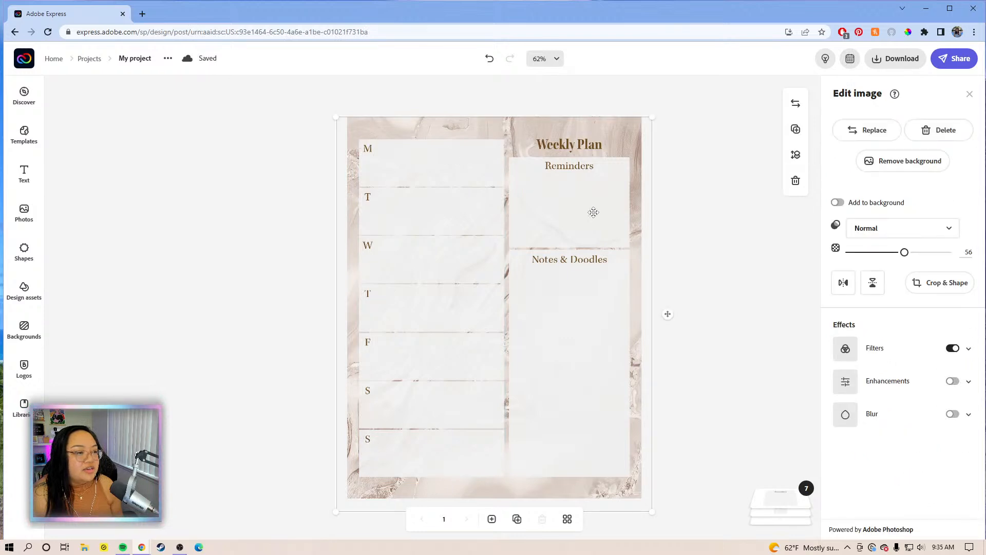
click(698, 210)
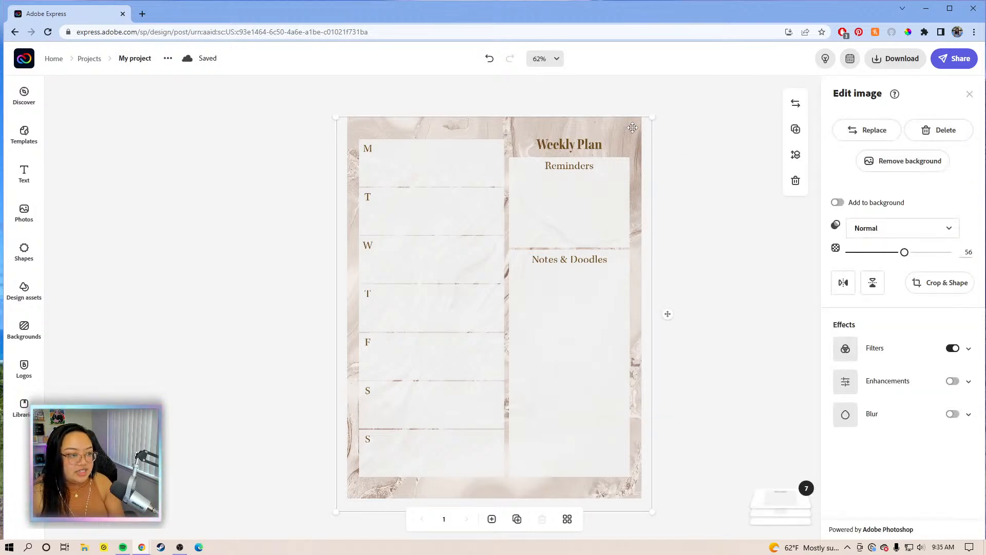
click(639, 156)
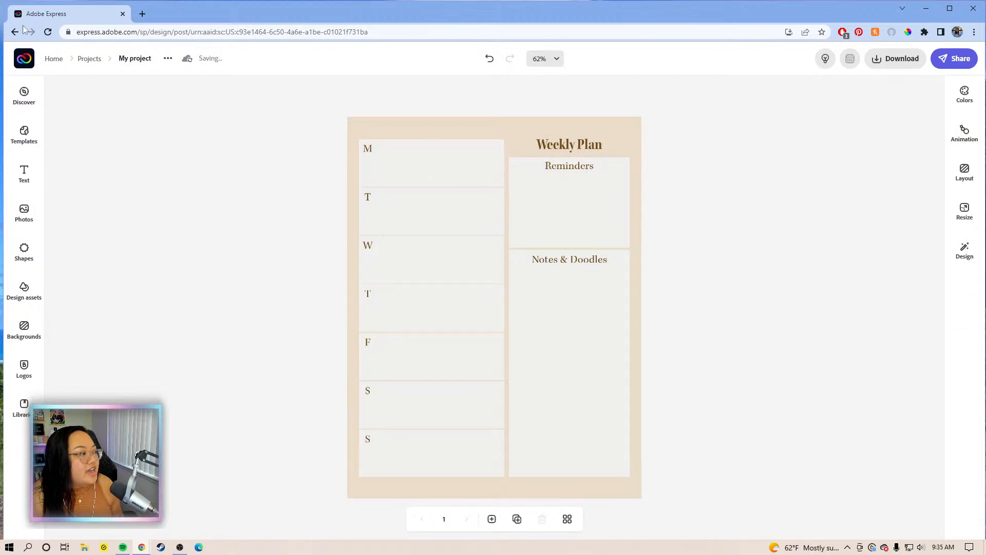
click(34, 231)
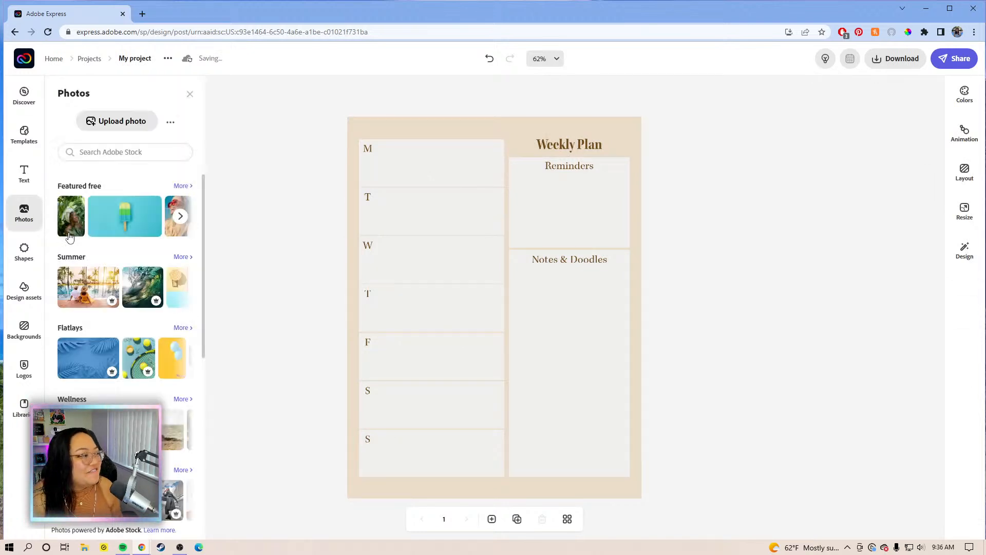
click(86, 151)
text(g)
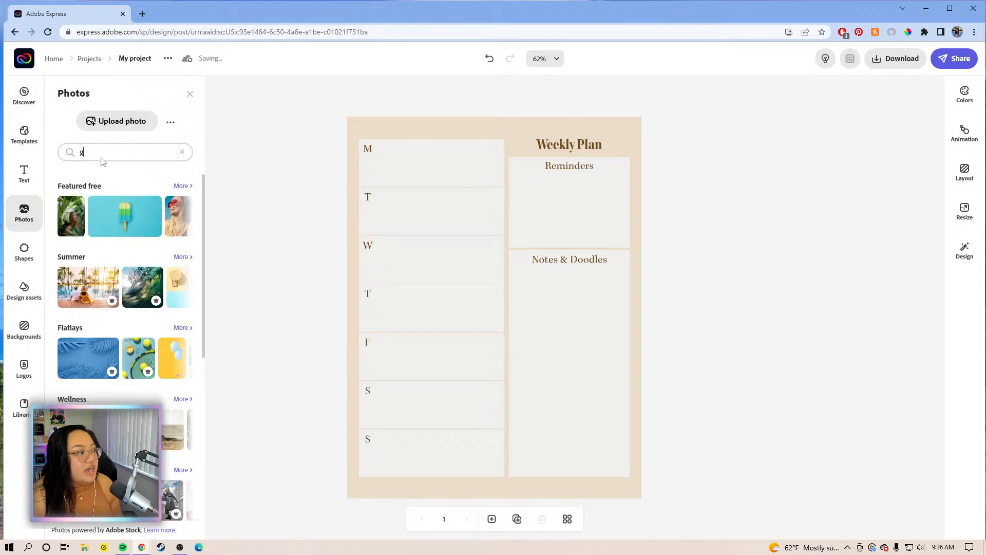
key(BackSpace)
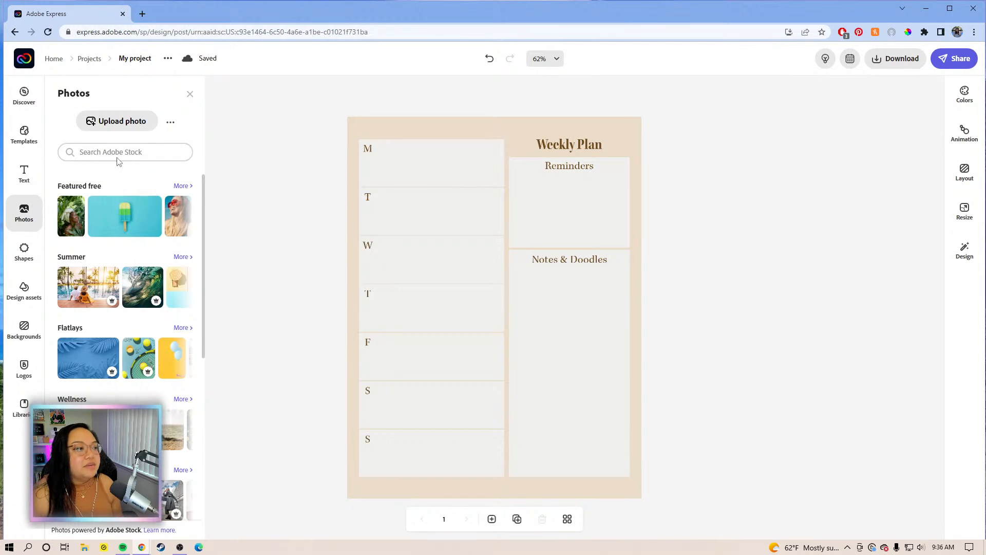
click(374, 134)
click(313, 206)
click(354, 142)
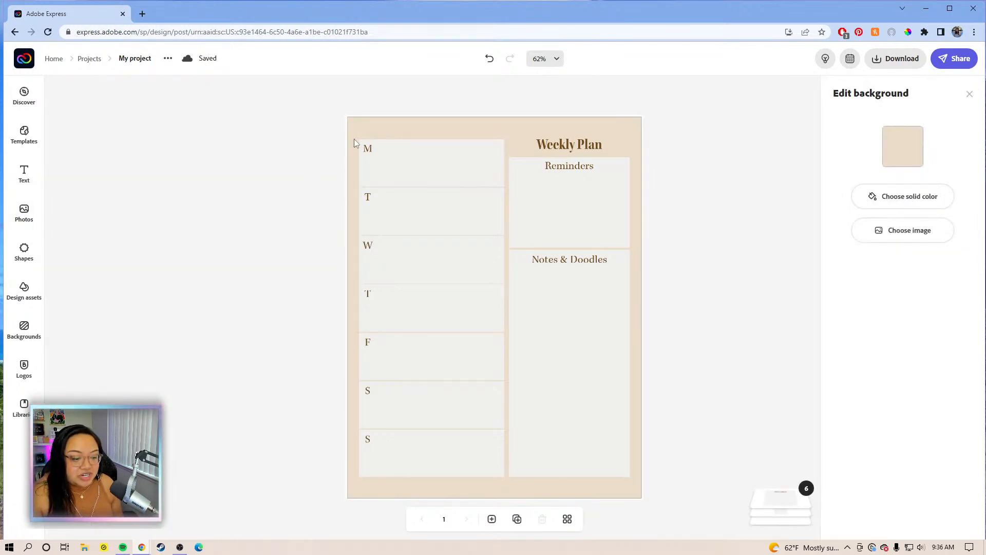
click(318, 155)
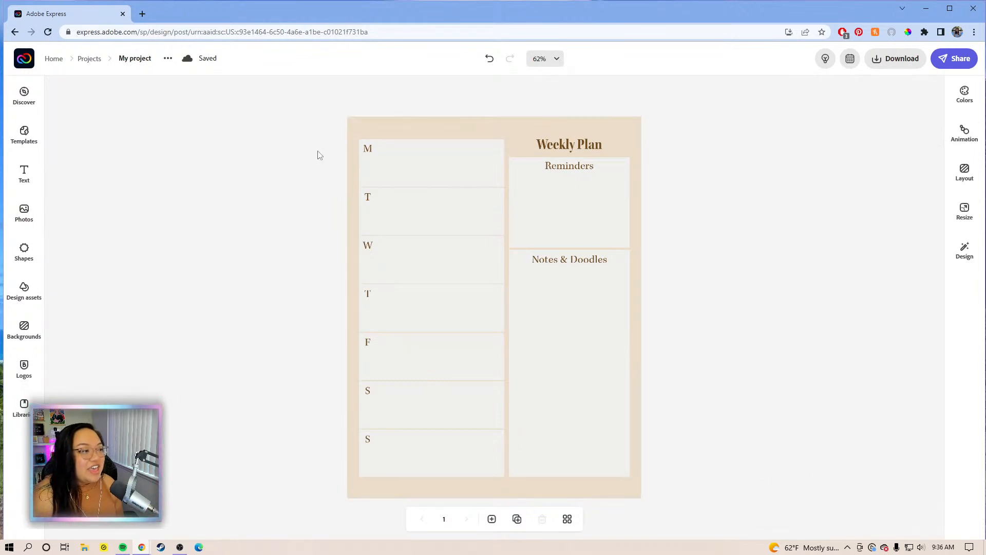
Select the plain beige page background and search the Adobe Stock photos for "gradient".
click(349, 133)
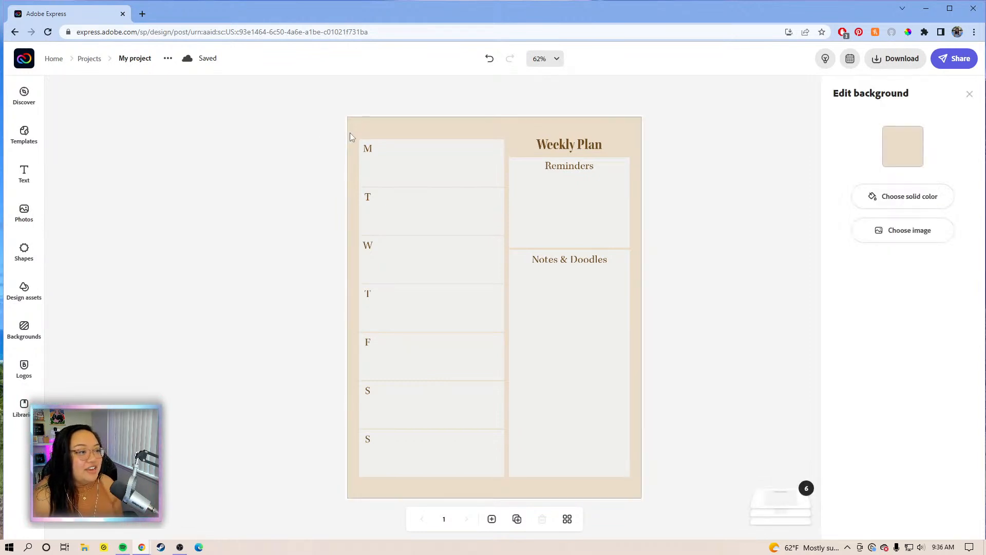
click(18, 250)
click(24, 211)
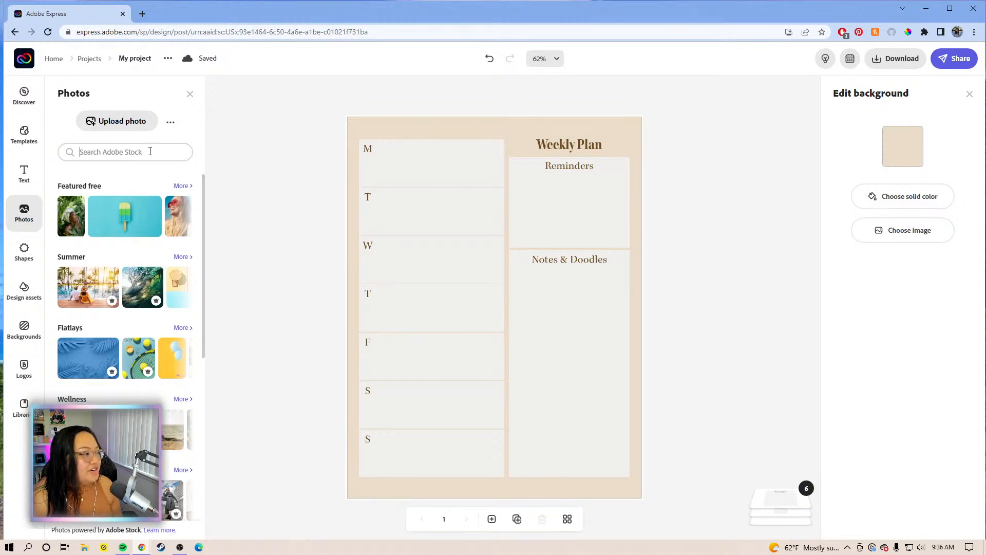
click(21, 226)
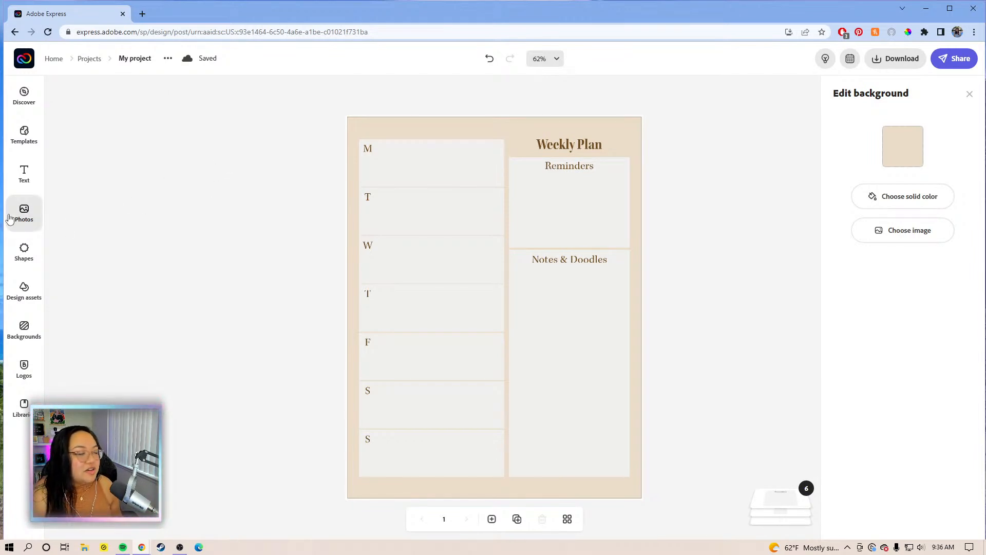
click(17, 220)
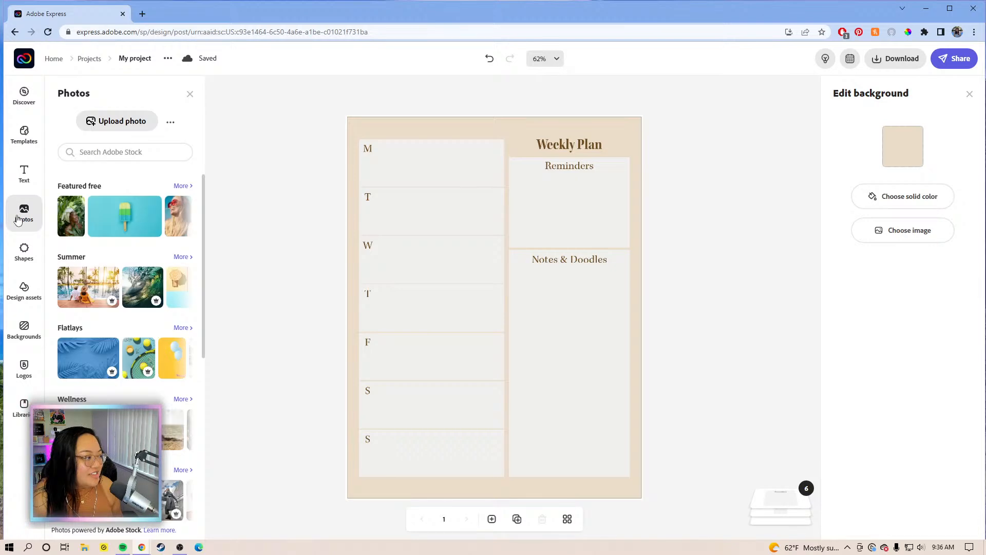
click(143, 153)
text(gradient)
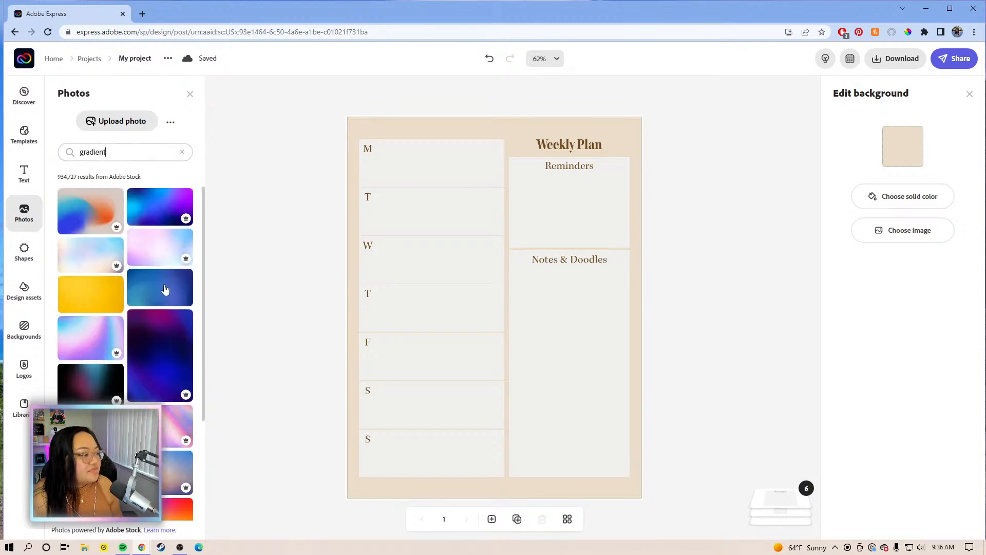
Look through the gradient photos and compare their colors for a planner background.
scroll(148, 308, down, 3)
scroll(145, 327, up, 2)
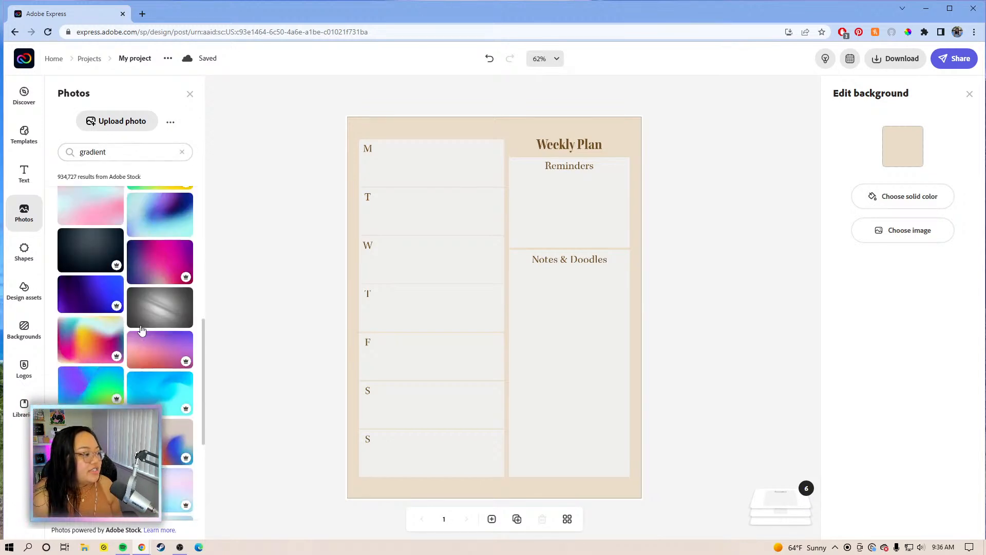
scroll(135, 395, up, 2)
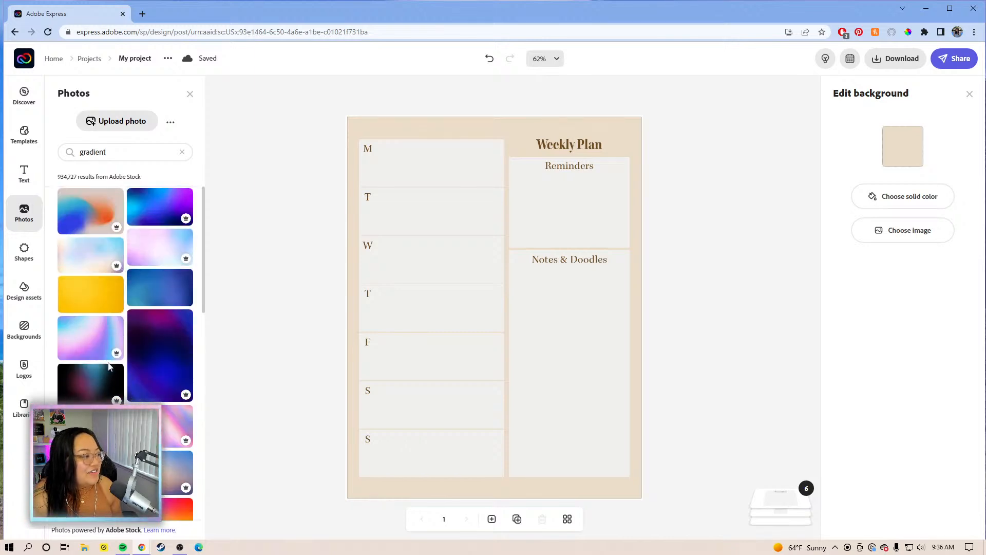
scroll(101, 349, down, 2)
scroll(153, 388, down, 4)
scroll(153, 388, down, 10)
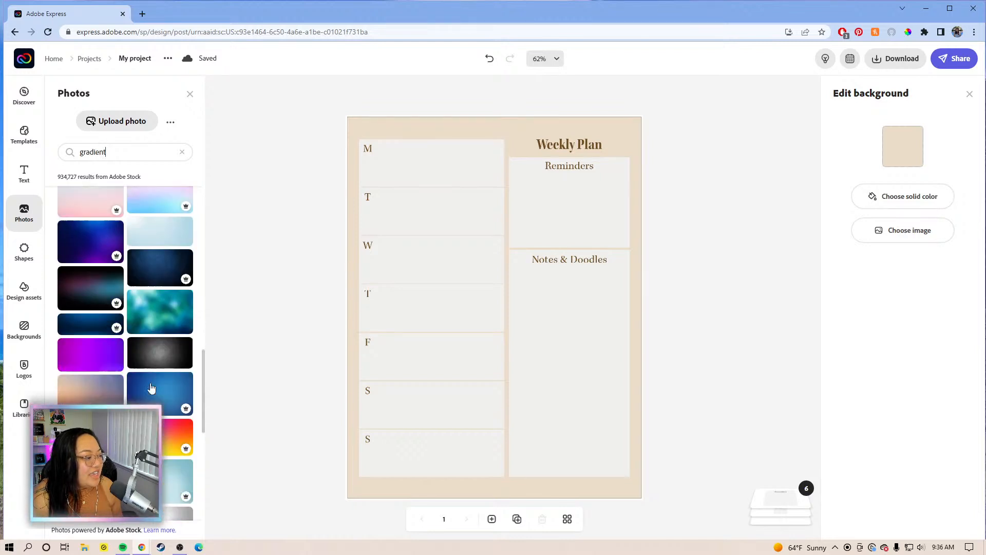
scroll(151, 388, down, 10)
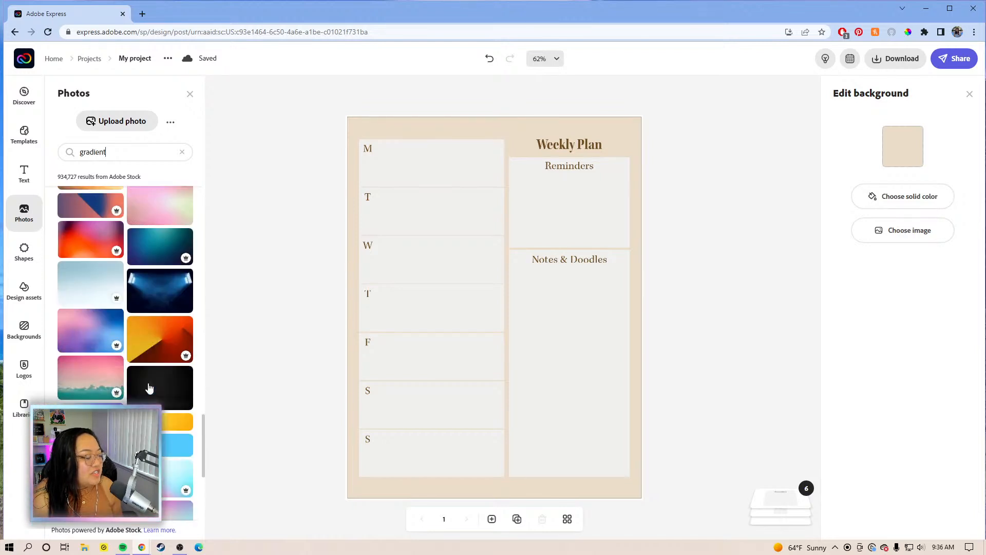
scroll(150, 389, down, 1)
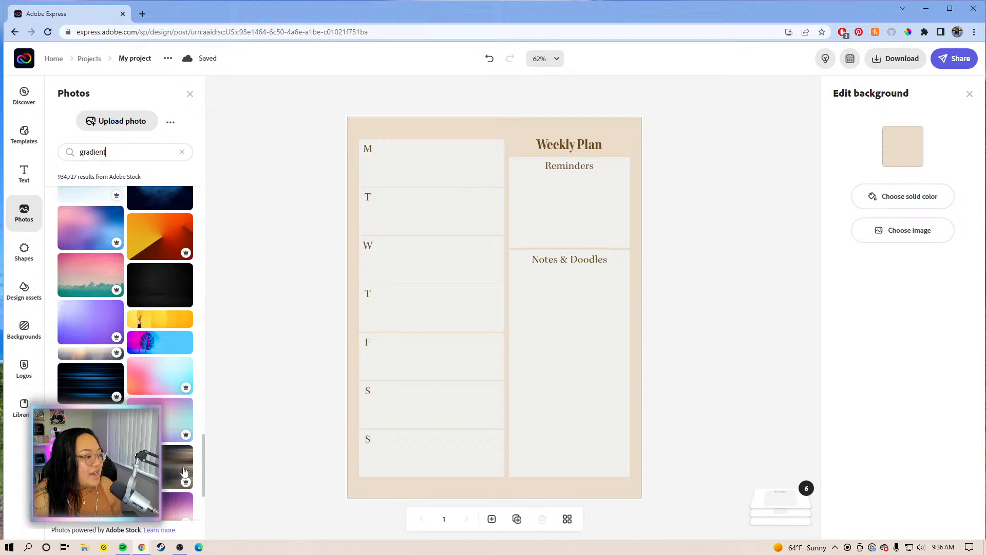
scroll(184, 472, down, 10)
scroll(126, 355, down, 8)
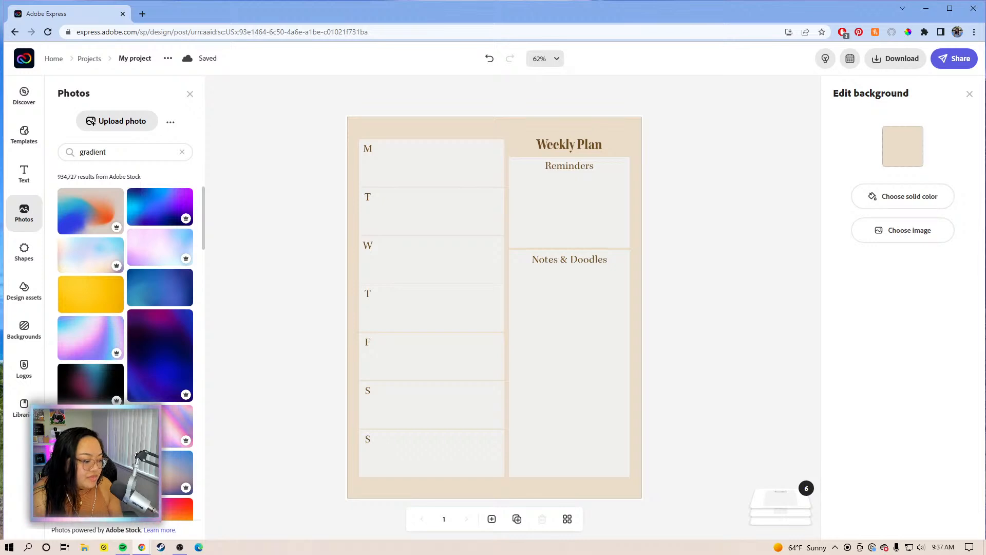
scroll(90, 257, down, 1)
scroll(91, 257, up, 1)
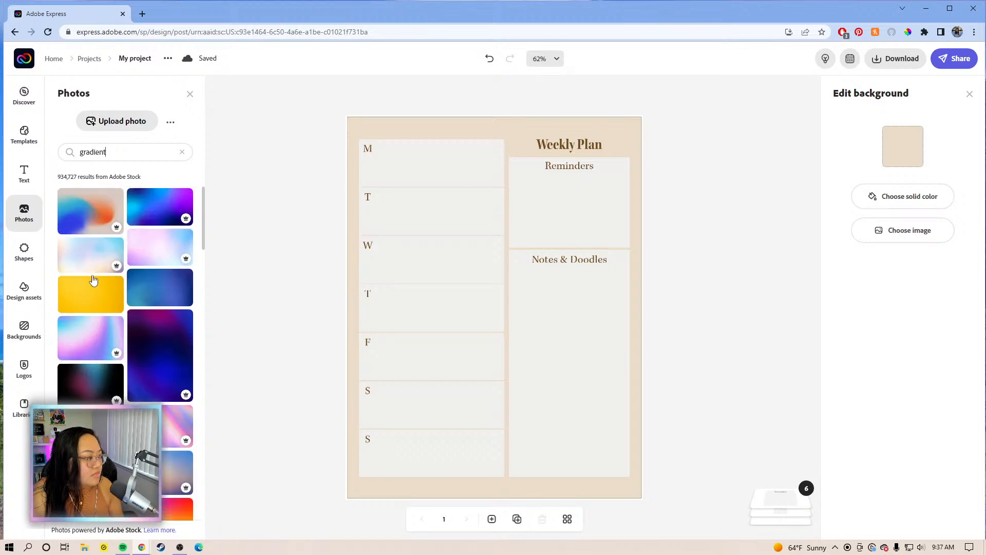
Insert the pink, blue and purple gradient photo, make it the page background, and shift its position within the page.
click(94, 343)
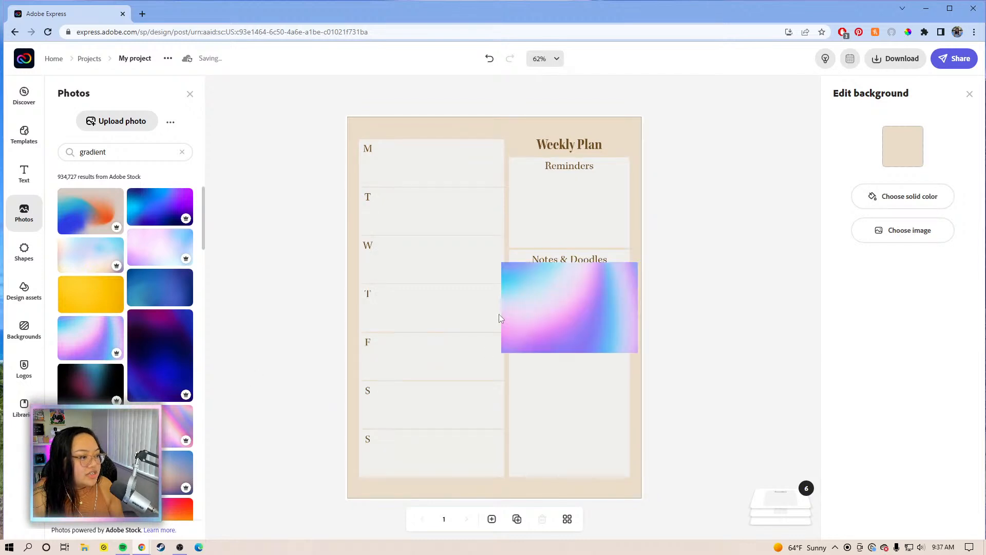
drag(556, 311, 501, 330)
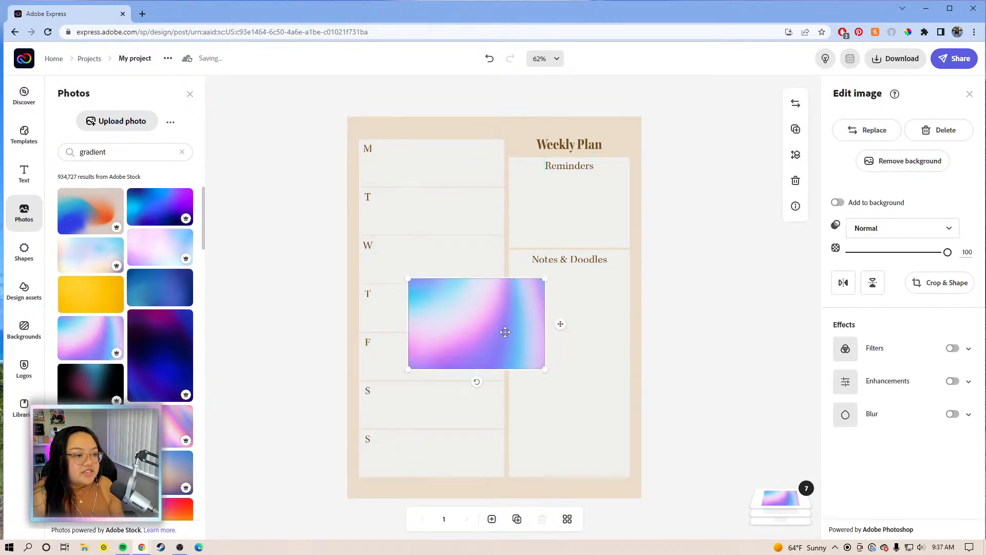
click(838, 202)
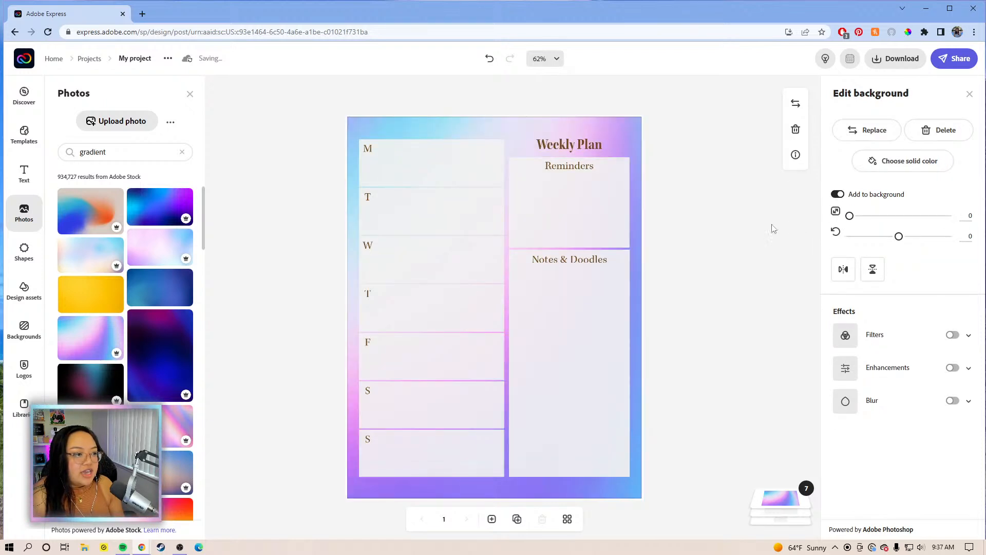
drag(434, 123, 697, 149)
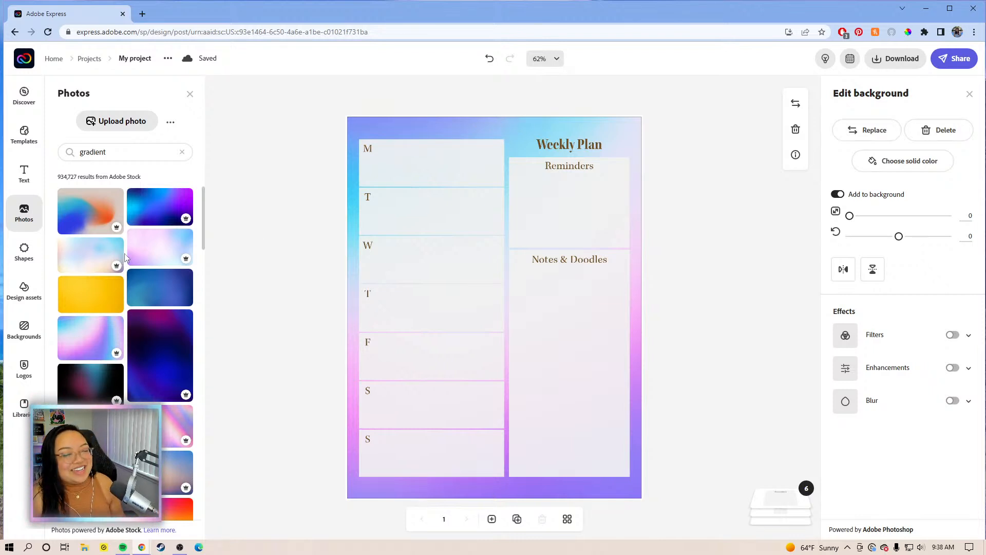
Search the background library for "gradient" and compare its designs with the gradient stock photos.
scroll(150, 280, down, 2)
scroll(151, 289, up, 2)
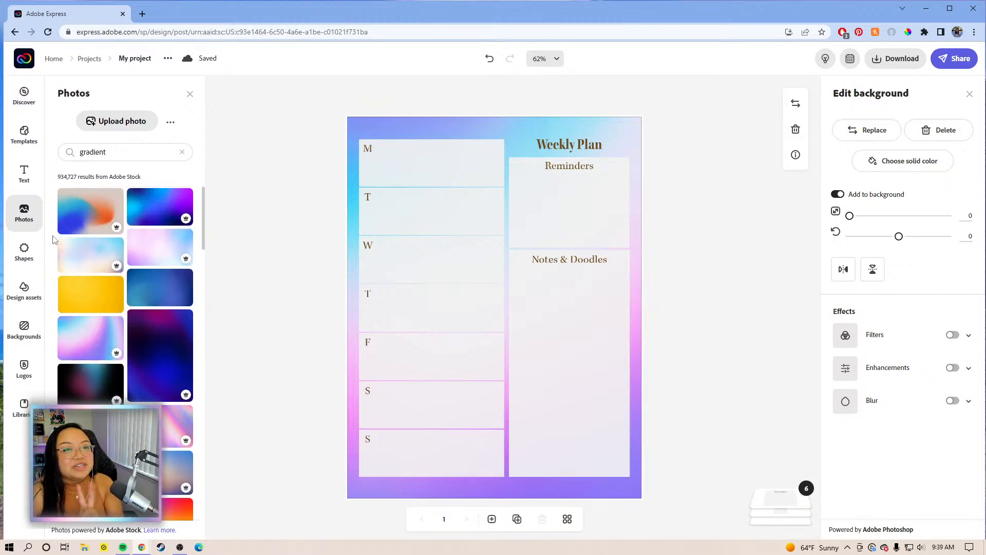
click(19, 339)
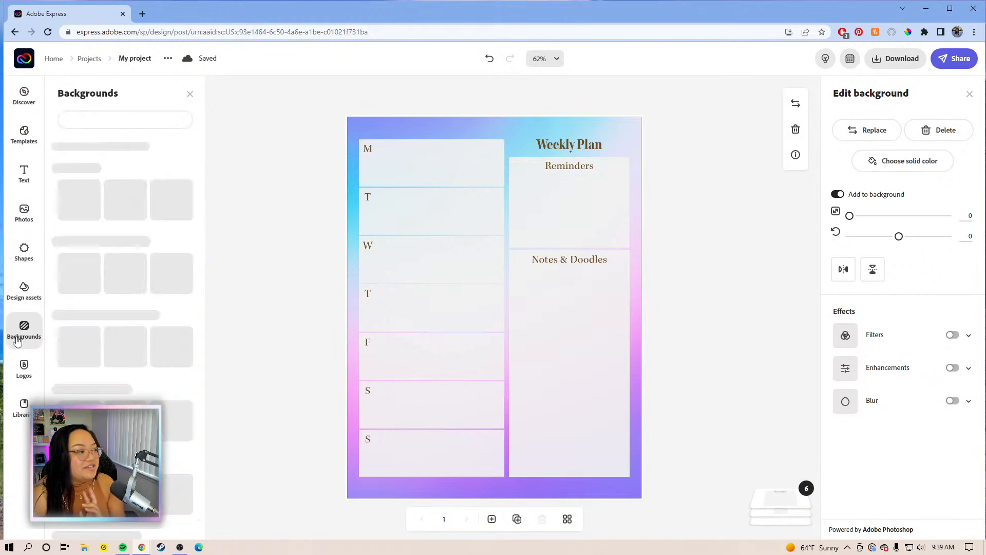
click(119, 153)
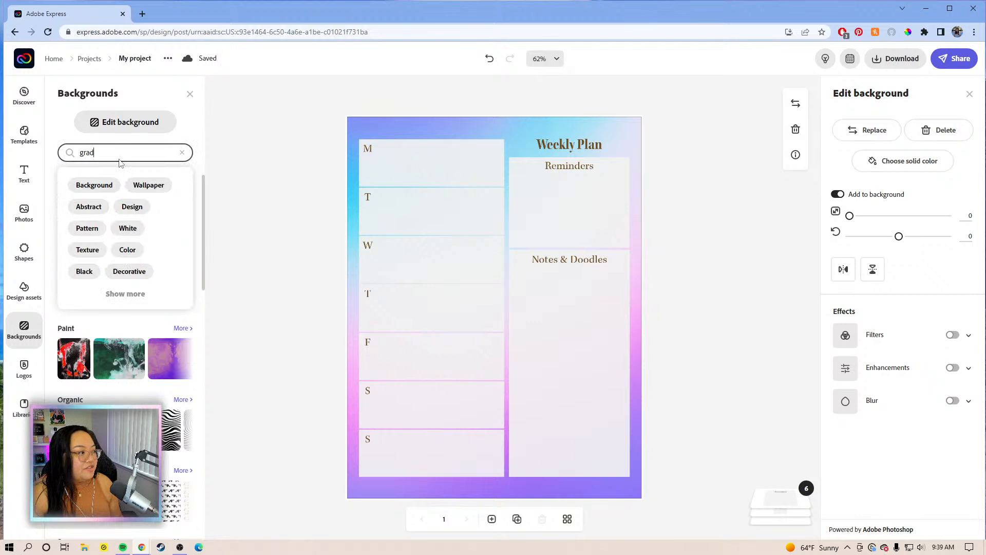
text(t)
key(Return)
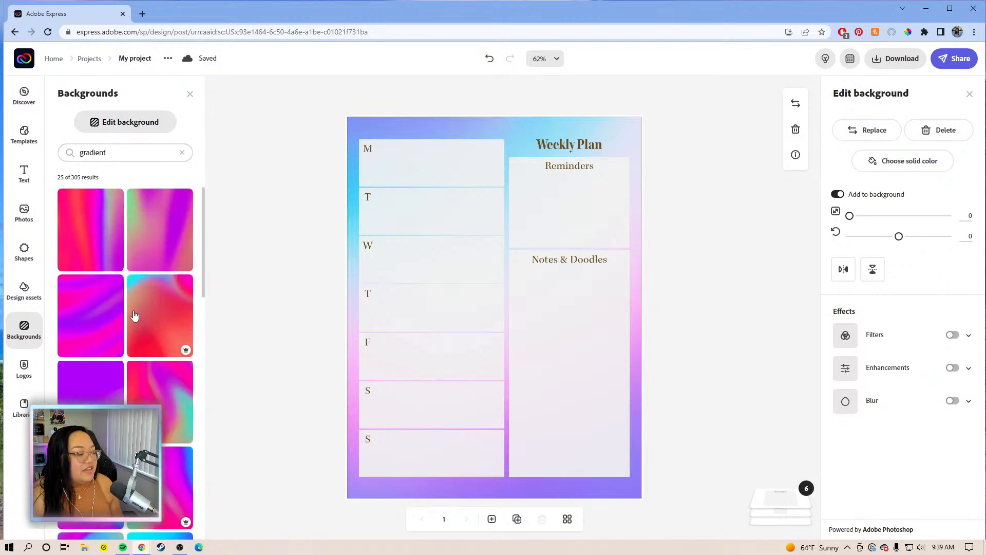
scroll(124, 308, down, 8)
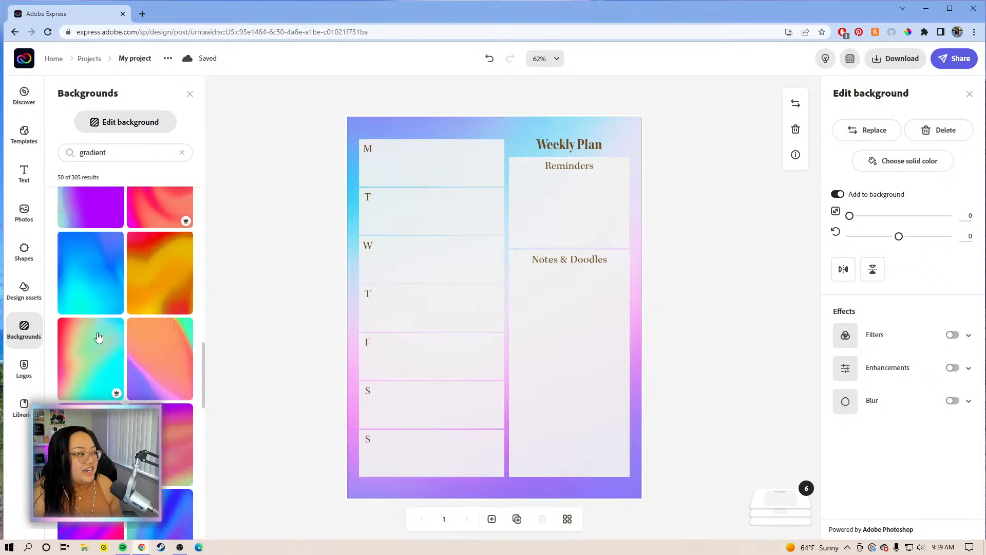
click(23, 213)
scroll(101, 263, down, 3)
scroll(100, 263, down, 10)
scroll(100, 269, up, 5)
scroll(99, 268, up, 5)
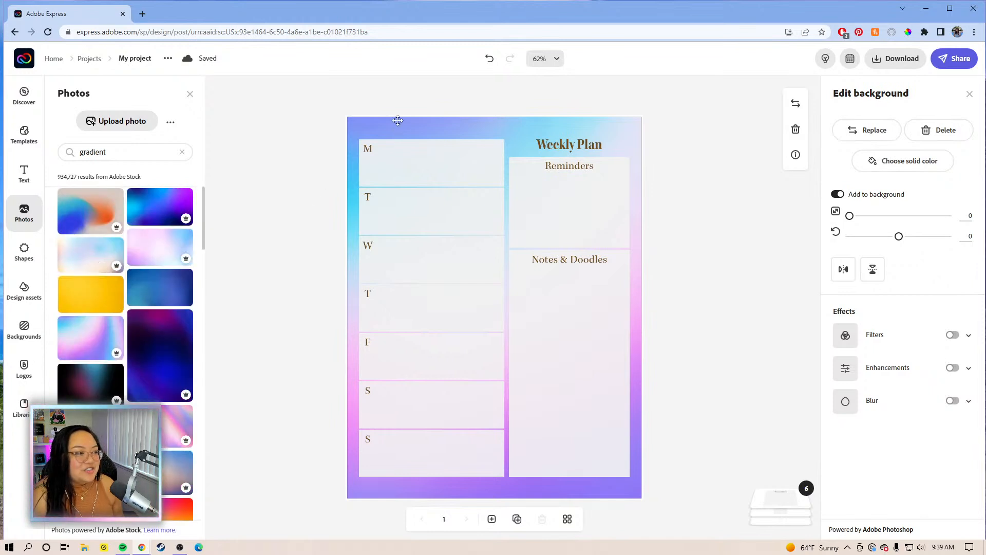
Change the font of the "Weekly Plan" title to Lato Bold from the brand fonts.
click(716, 202)
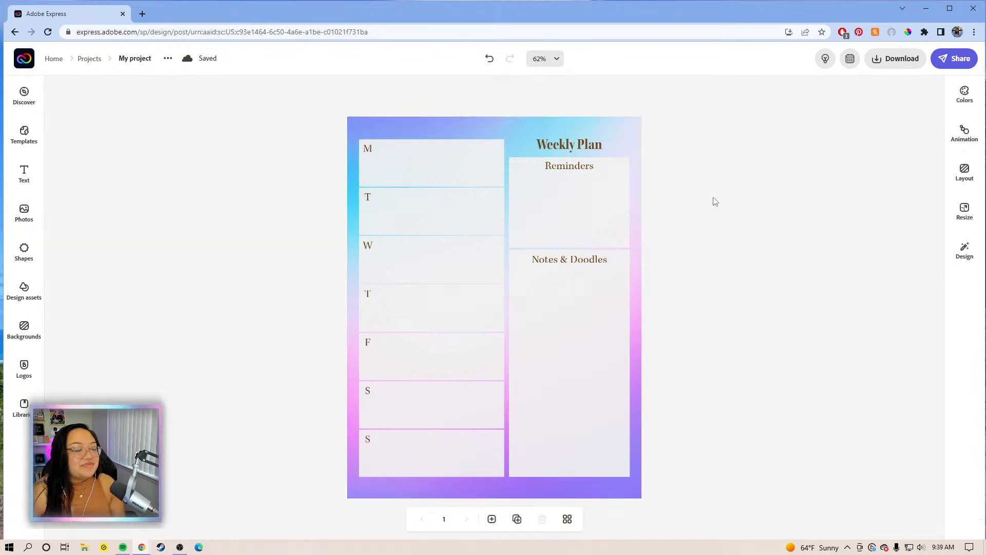
click(629, 138)
click(561, 147)
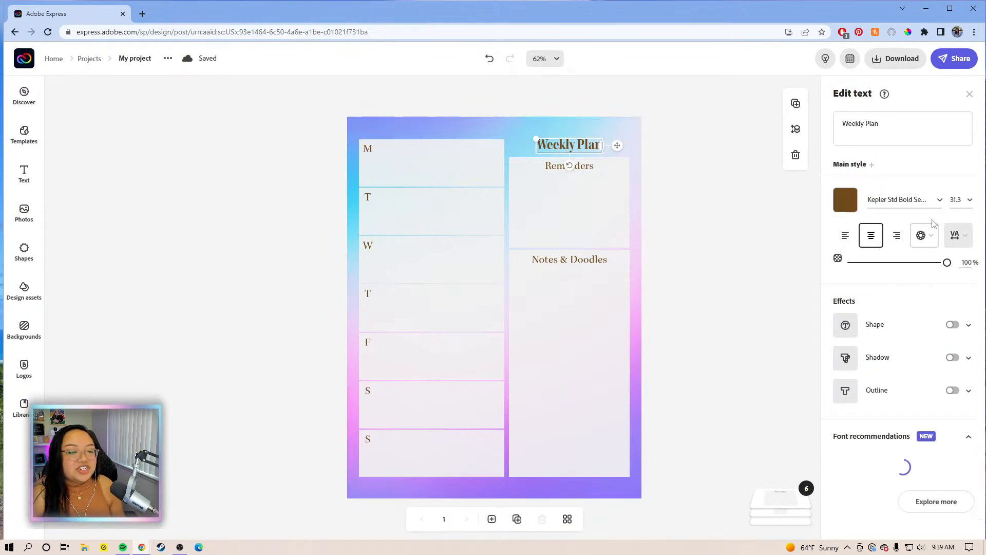
click(932, 199)
drag(941, 385, 935, 234)
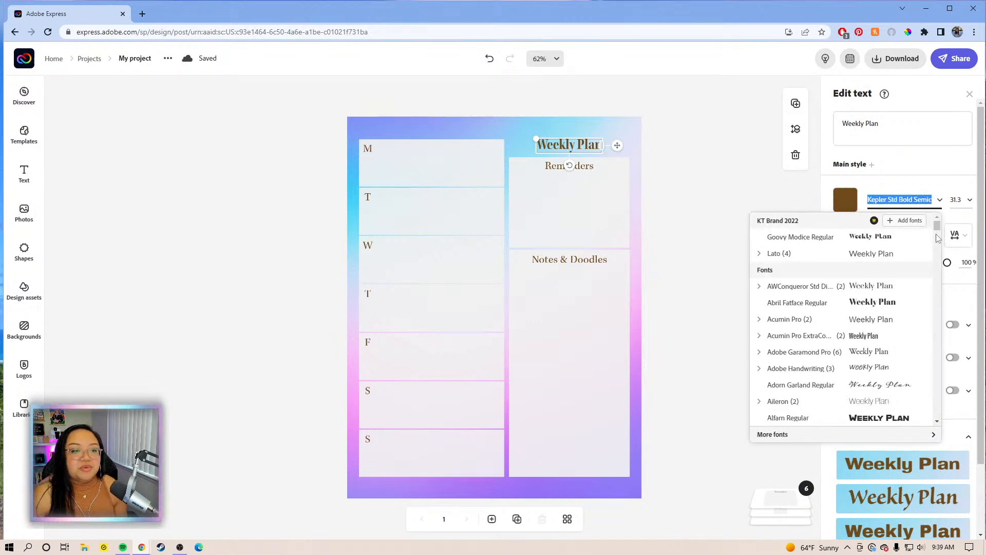
drag(938, 227, 938, 225)
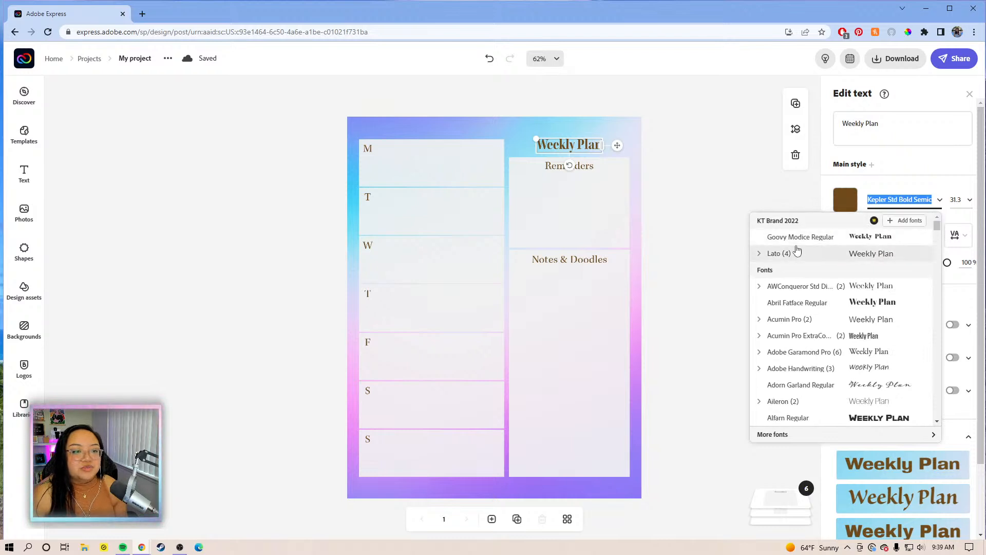
click(761, 254)
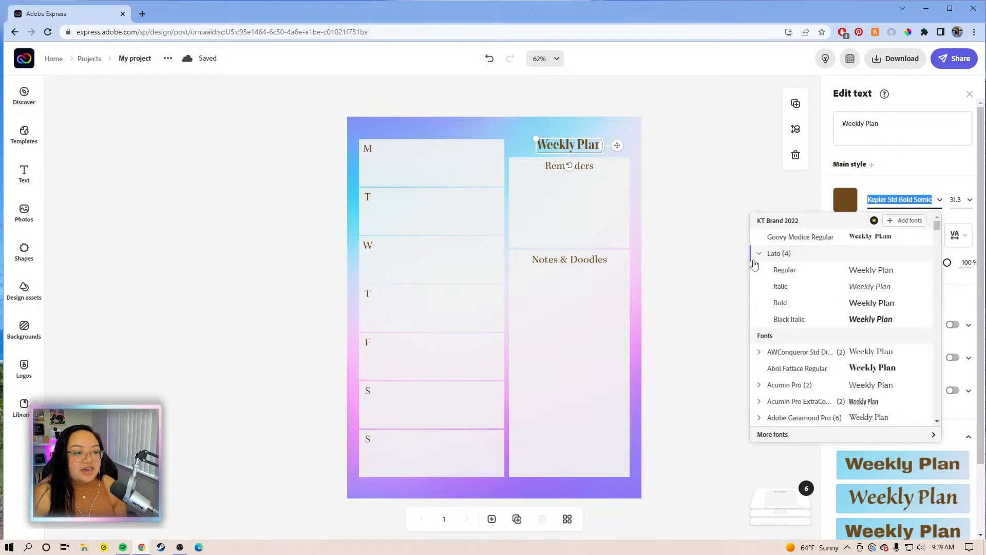
click(866, 303)
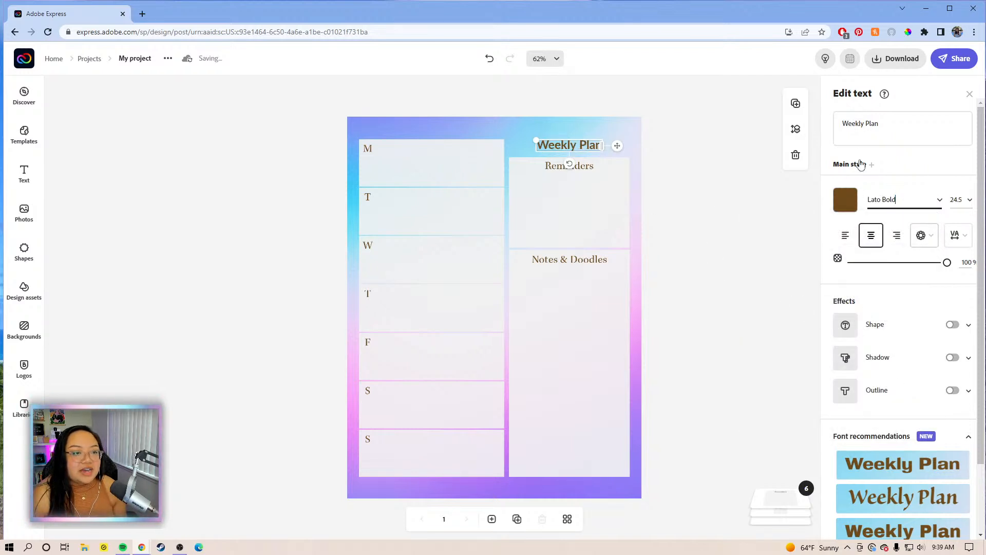
Retype the title as "WEEKLY PLAN" in capitals and widen its text box so it fits on one line.
click(899, 125)
drag(898, 125, 839, 123)
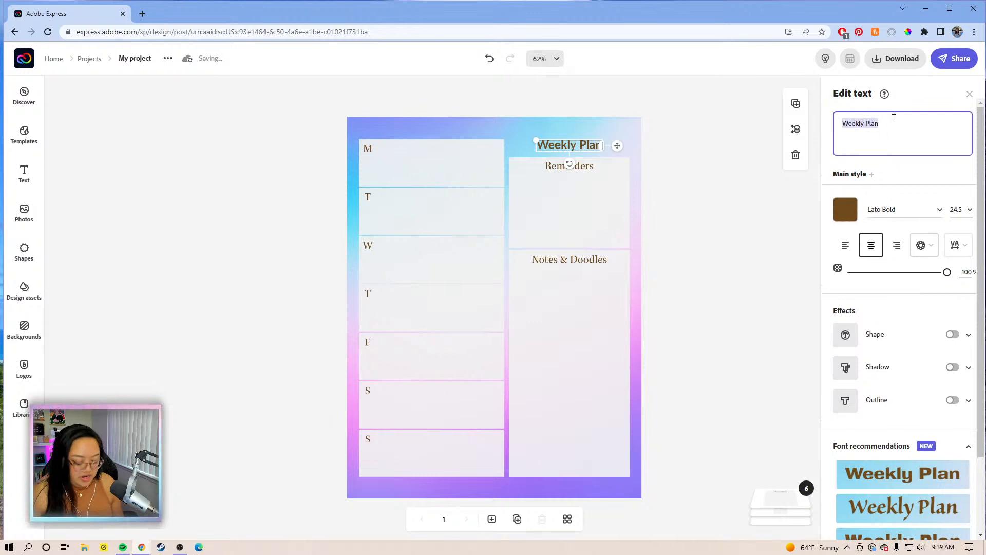
text(WEEKLY PLAN)
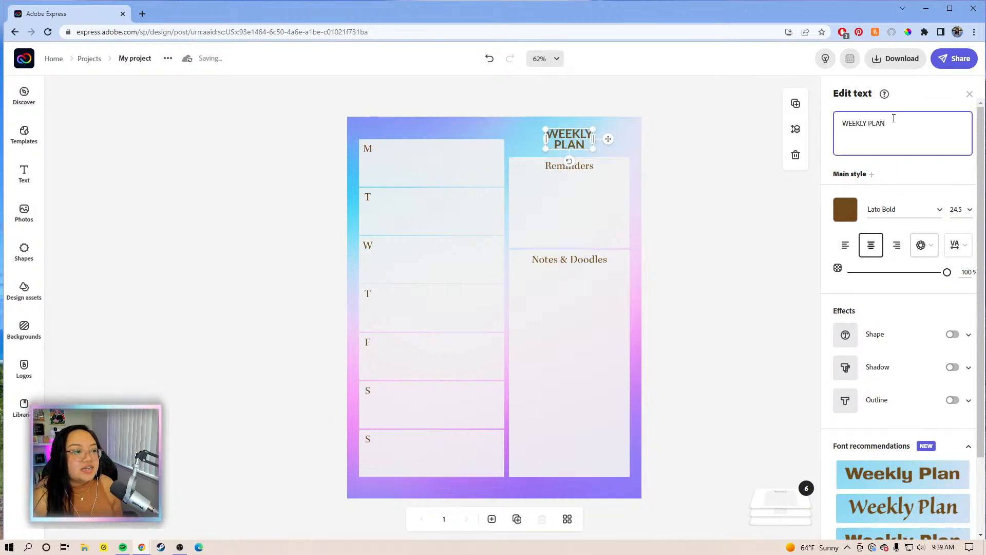
drag(593, 139, 629, 148)
Set the title's letter spacing to 14, then enlarge it to size 30.2 and align it over the Reminders box's full width.
click(958, 234)
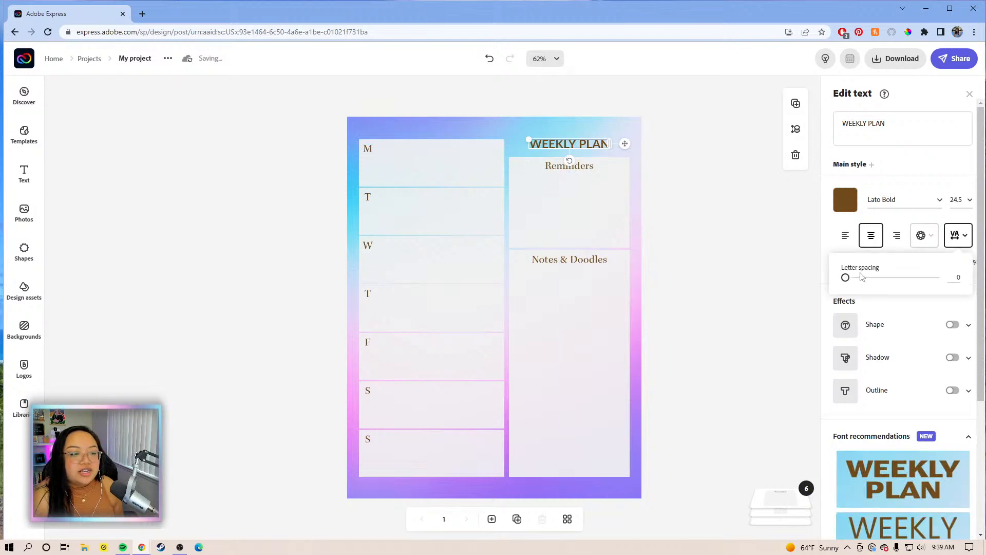
drag(847, 278, 858, 278)
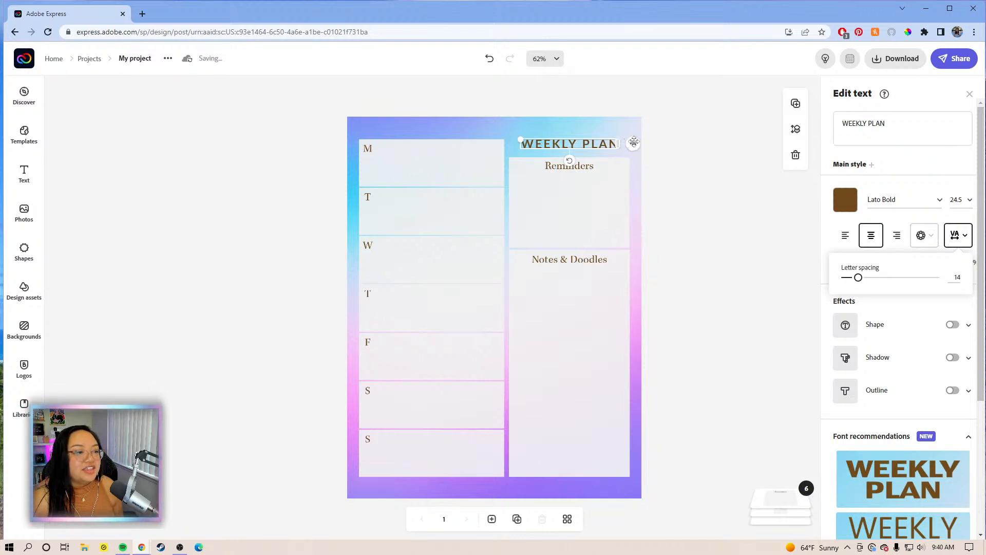
drag(634, 143, 645, 148)
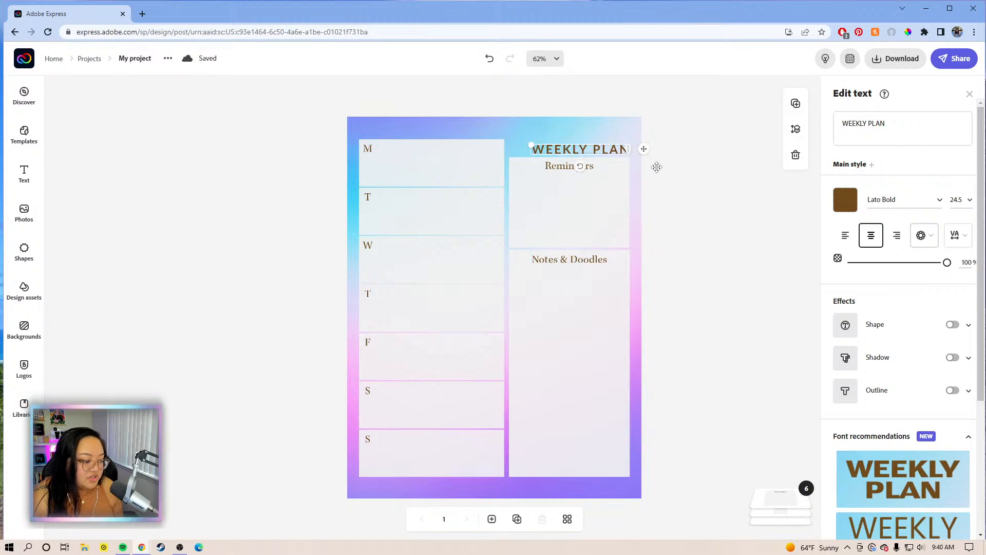
drag(531, 144, 509, 138)
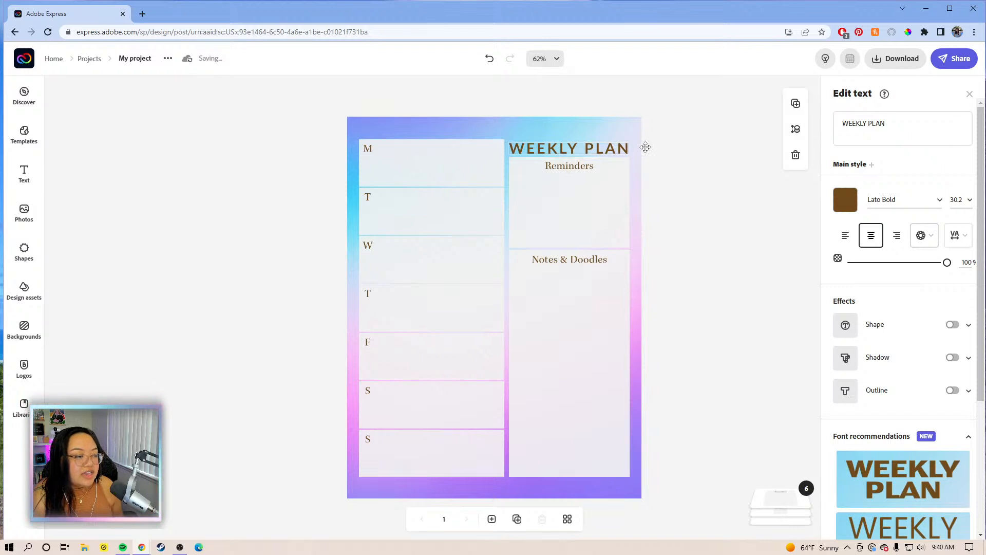
drag(646, 148, 644, 145)
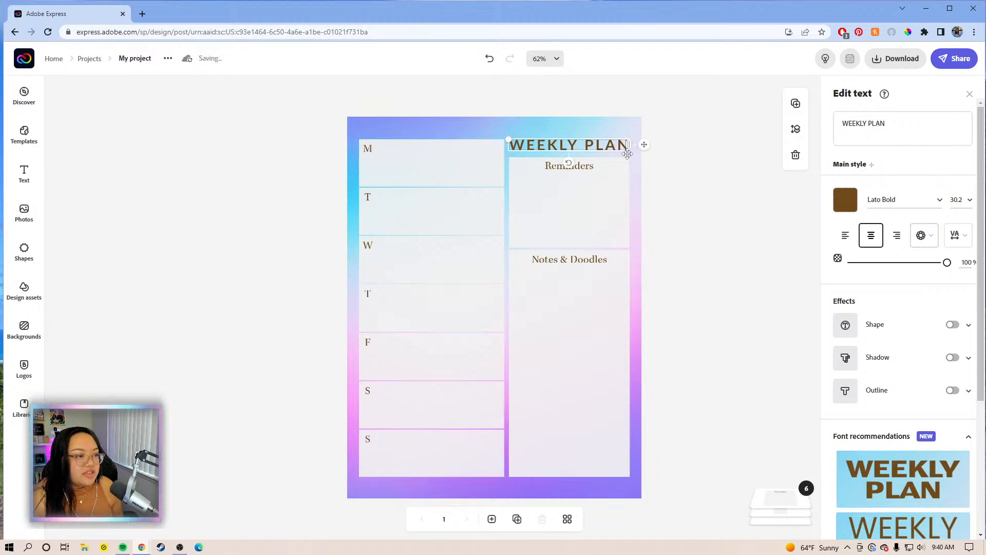
click(676, 123)
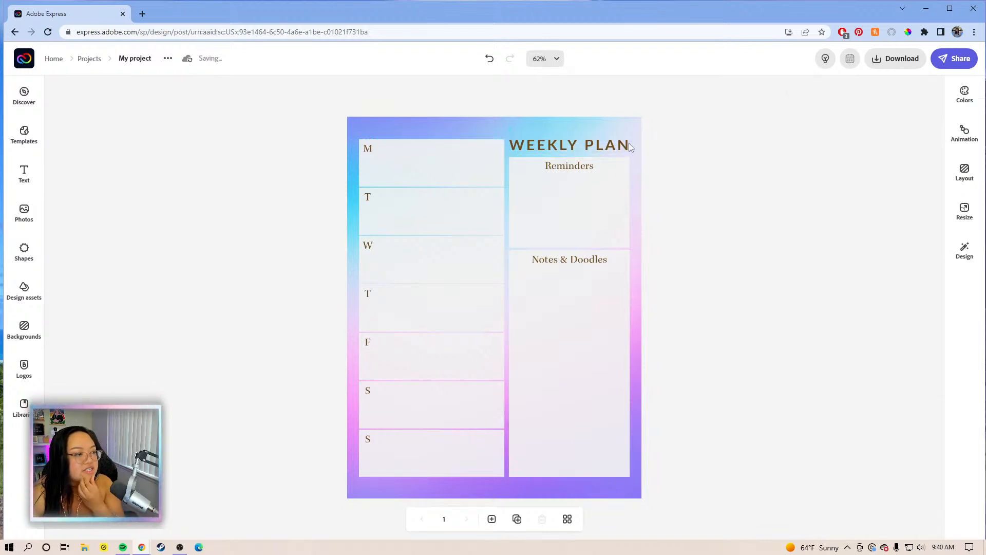
Recolor the WEEKLY PLAN title with the off-white #F2F2F2 from the current palette.
click(599, 150)
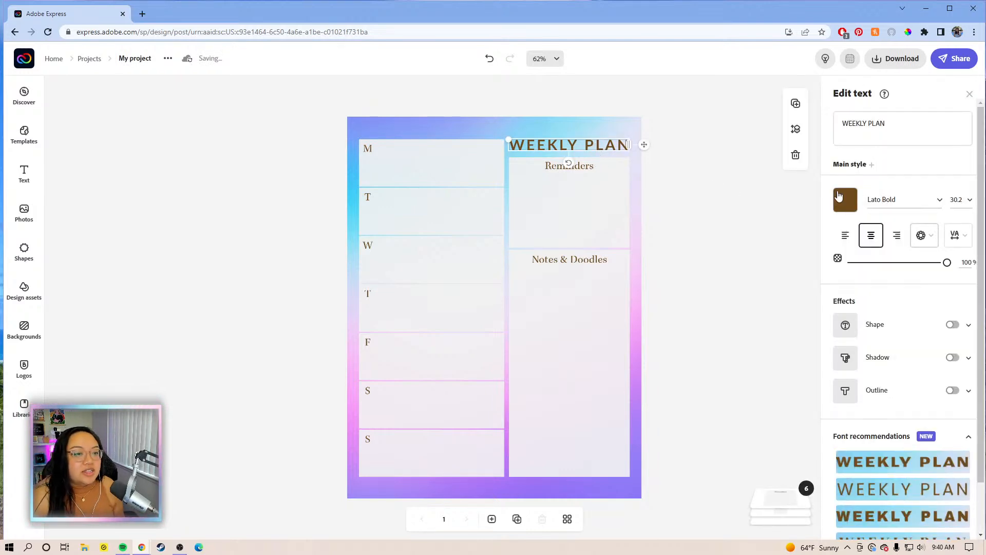
click(845, 201)
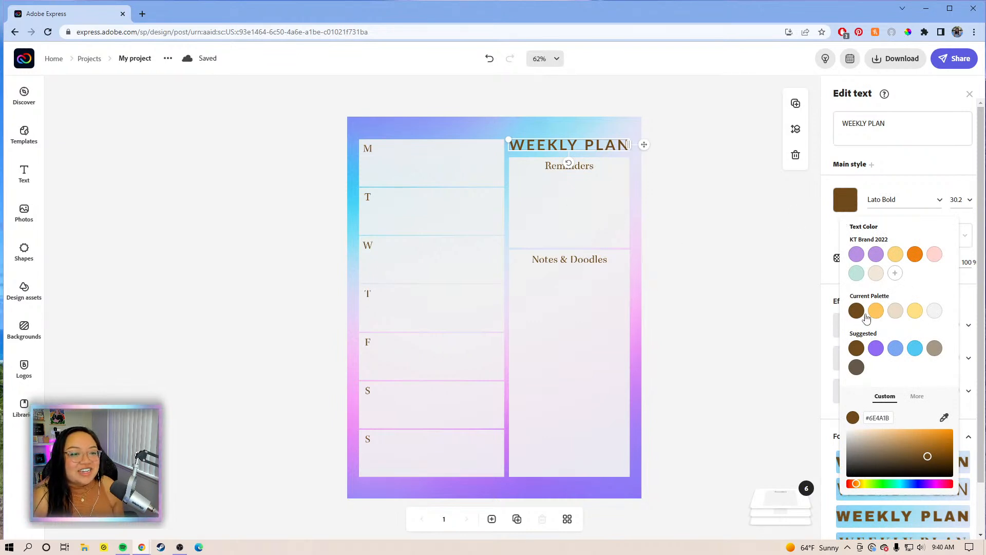
click(936, 312)
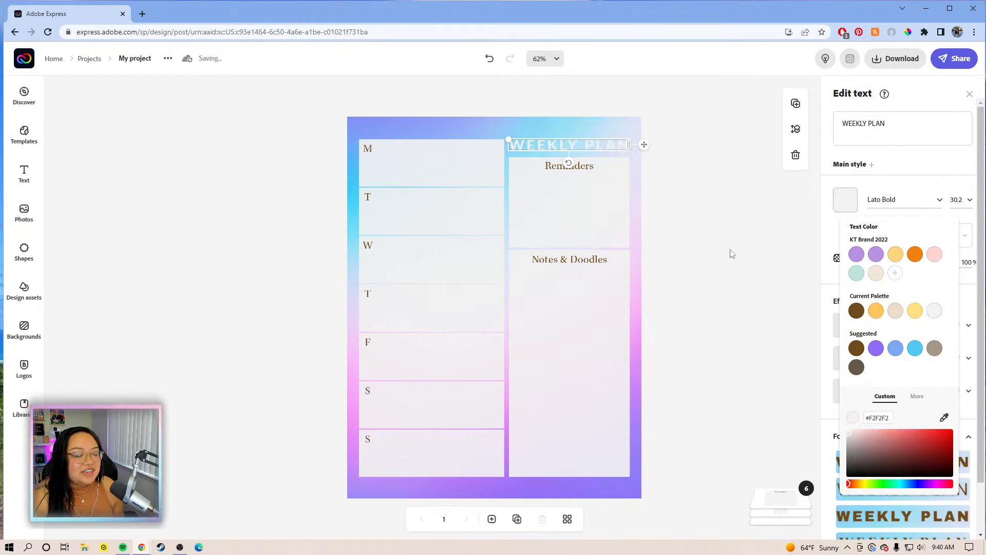
click(707, 242)
click(719, 195)
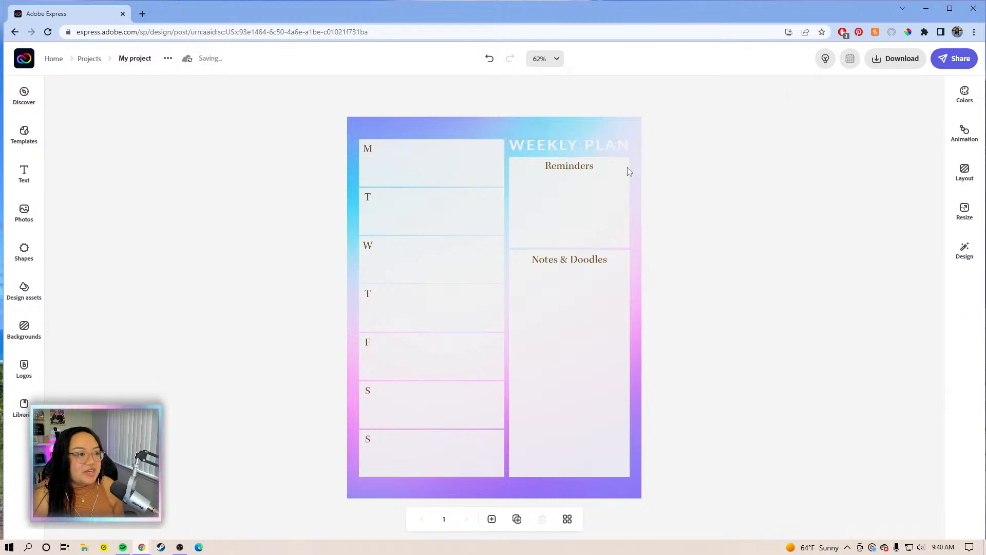
Add a dark grey-brown shadow to the WEEKLY PLAN title and increase the shadow's distance.
click(611, 144)
click(845, 200)
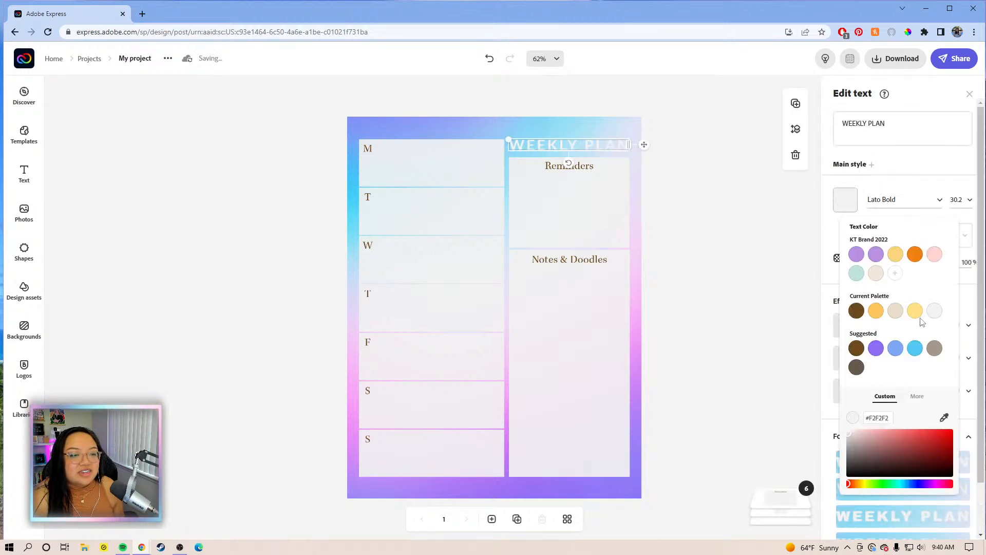
click(829, 384)
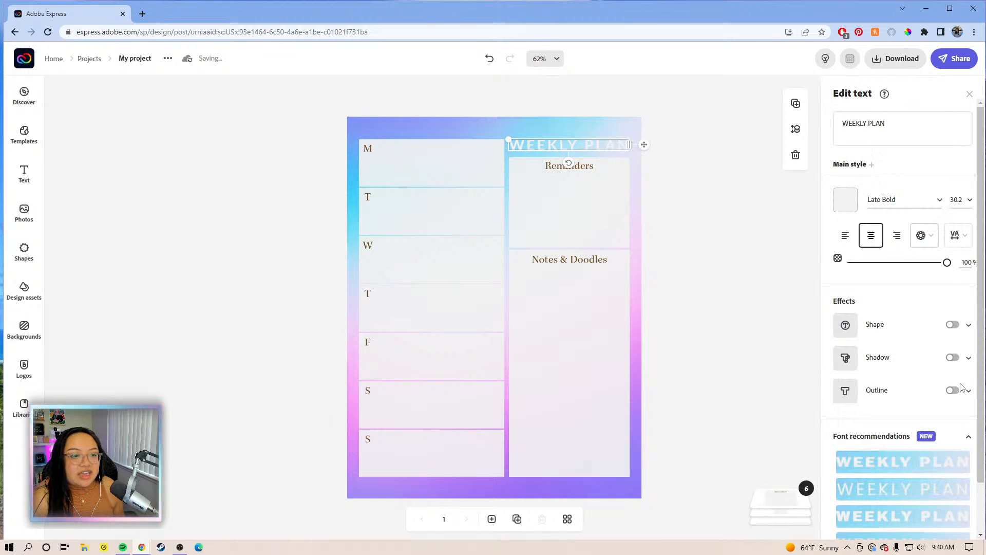
click(951, 358)
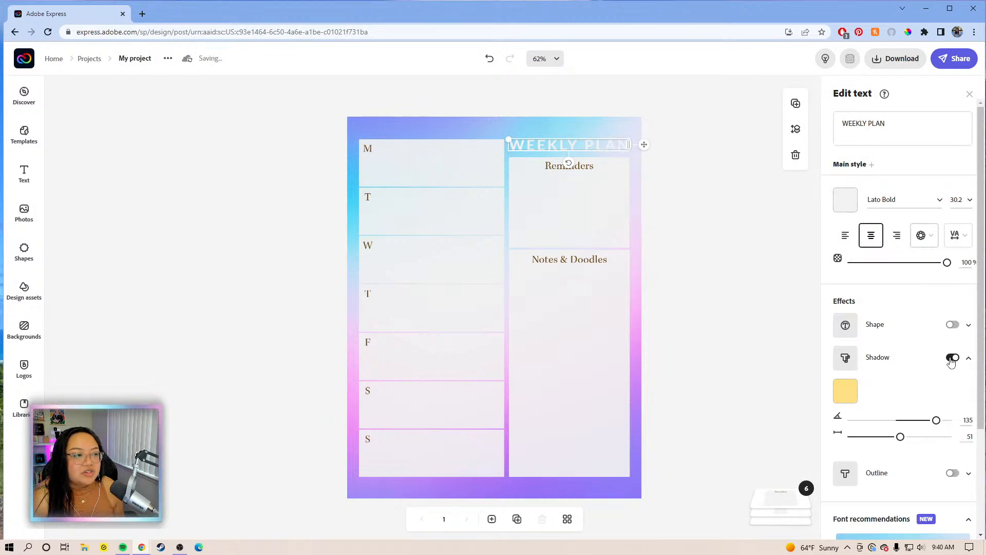
click(844, 392)
click(857, 231)
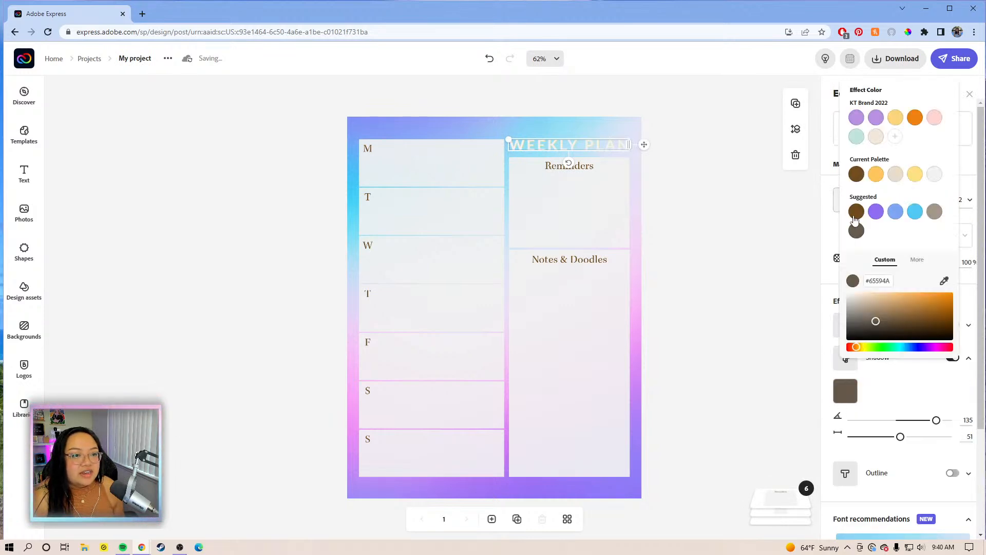
drag(876, 327, 869, 324)
click(884, 383)
drag(907, 441, 938, 441)
click(683, 238)
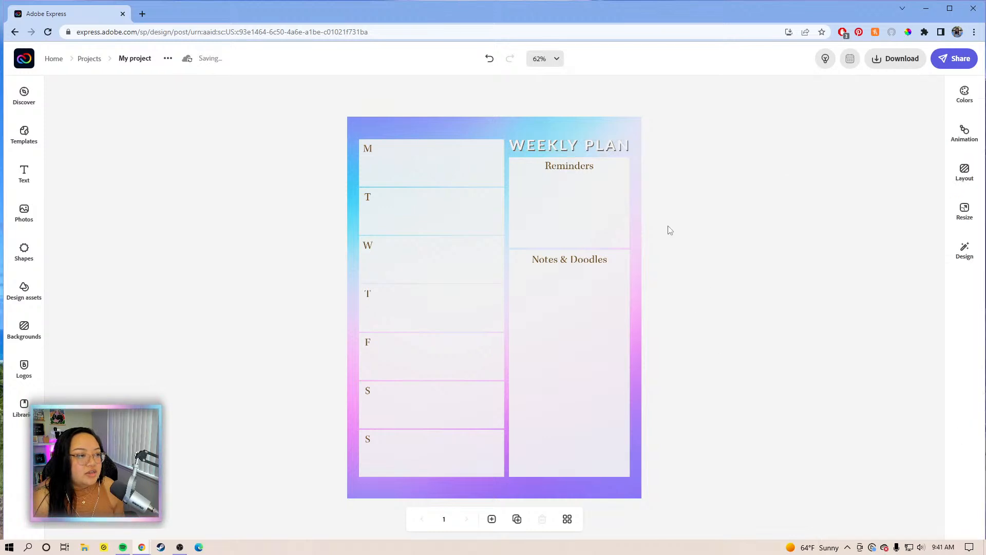
Add an outline to the WEEKLY PLAN title in the suggested dark grey-brown #675D50.
click(621, 147)
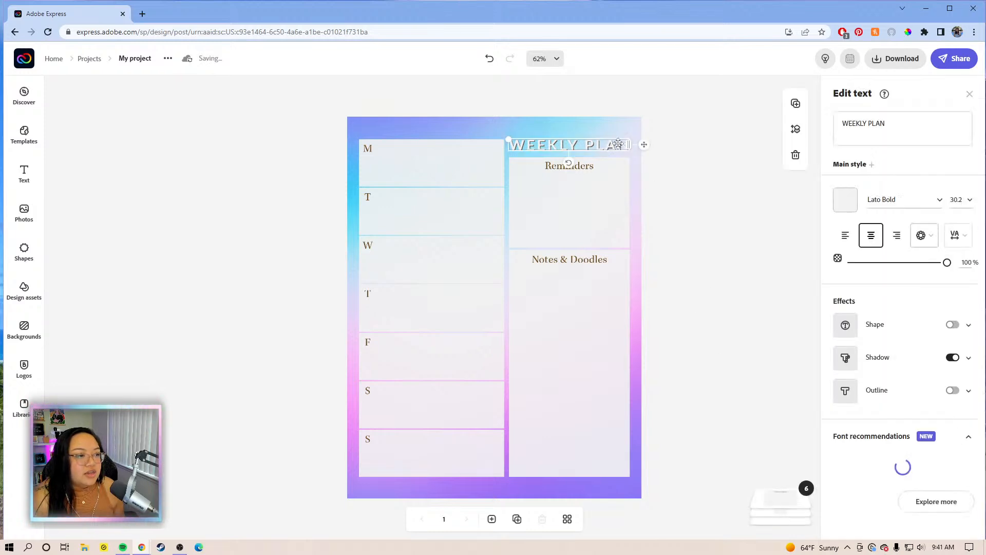
click(954, 391)
click(845, 424)
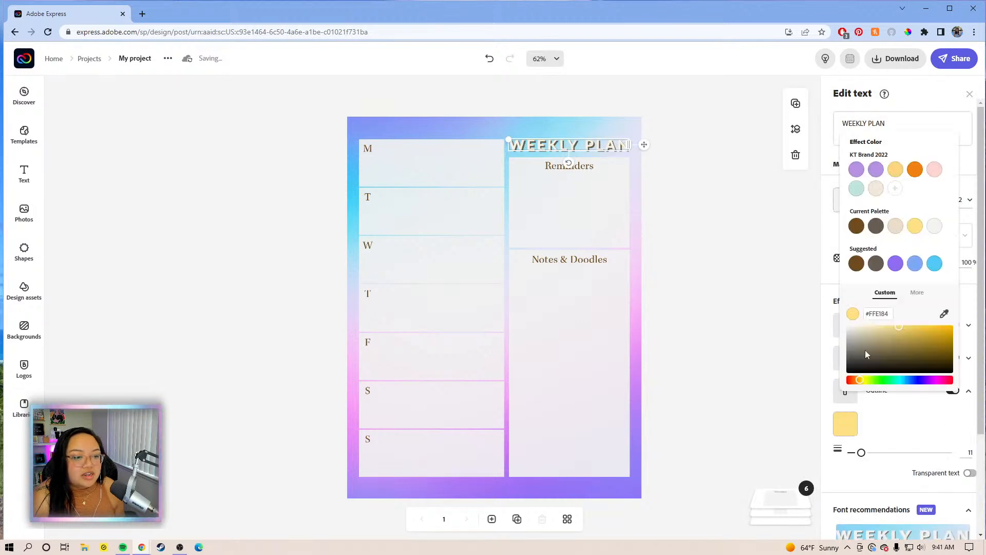
click(874, 262)
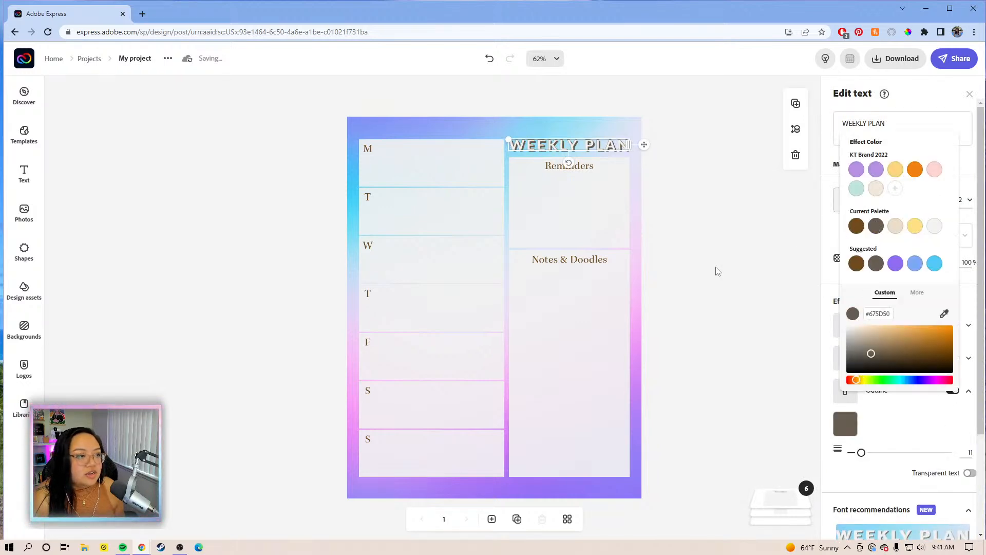
click(720, 271)
click(721, 271)
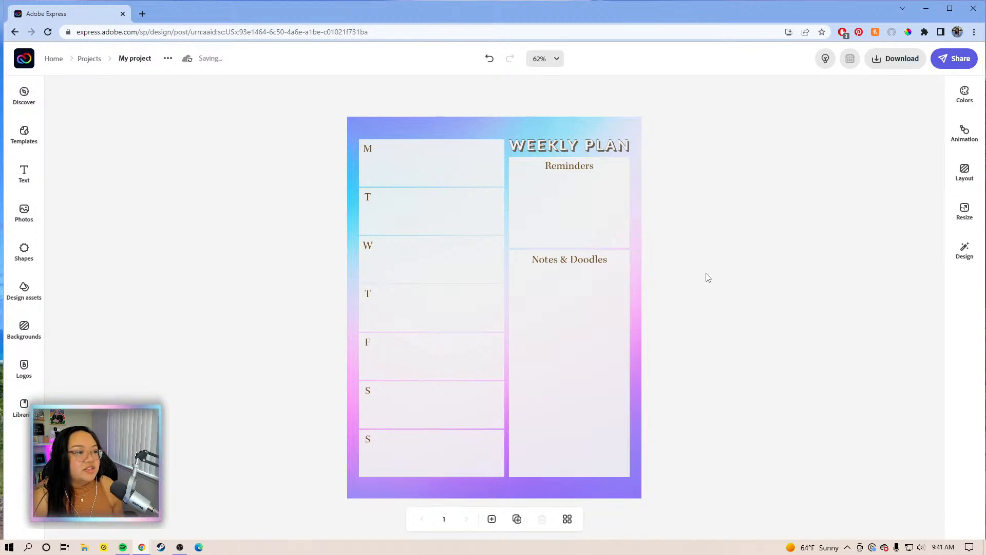
Change the font of the Reminders heading to Lato Regular.
click(571, 171)
click(569, 167)
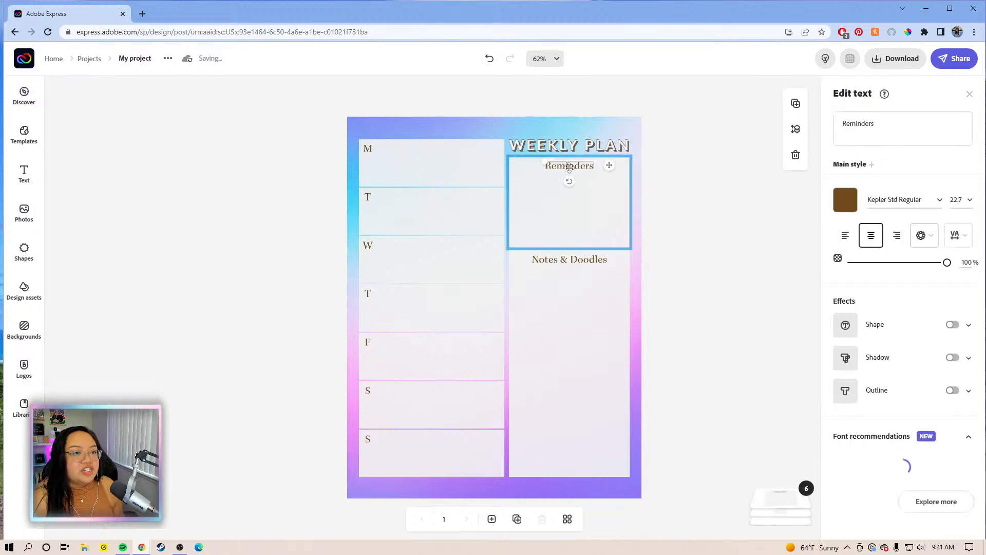
click(886, 200)
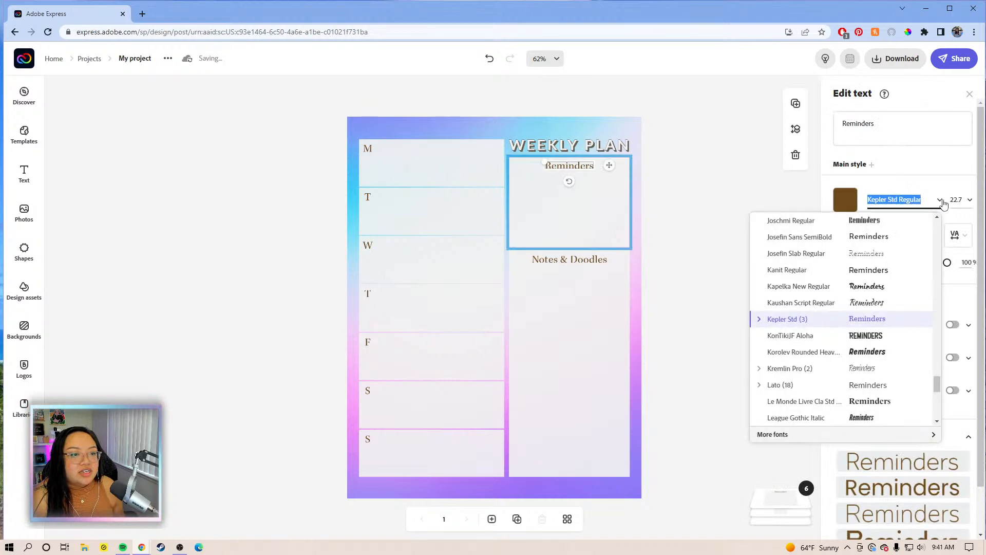
scroll(935, 329, up, 3)
scroll(932, 308, up, 15)
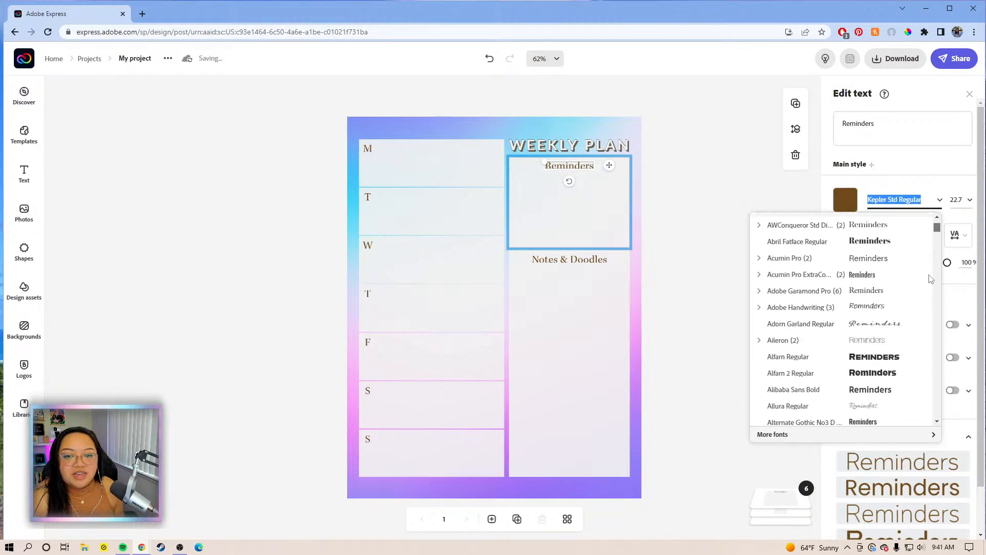
click(891, 256)
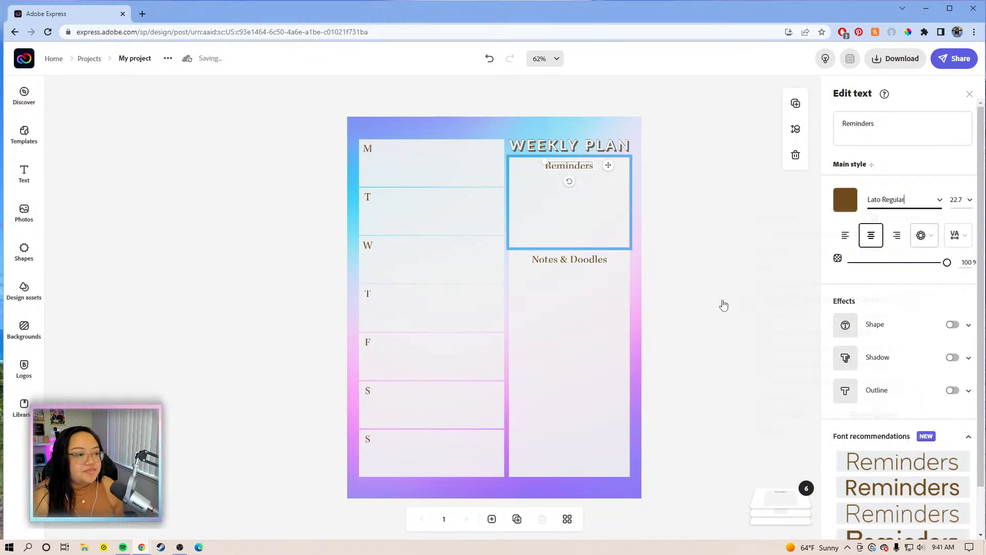
click(744, 206)
Ungroup the Reminders and the Notes & Doodles sections so that each heading is separate from its box.
click(583, 188)
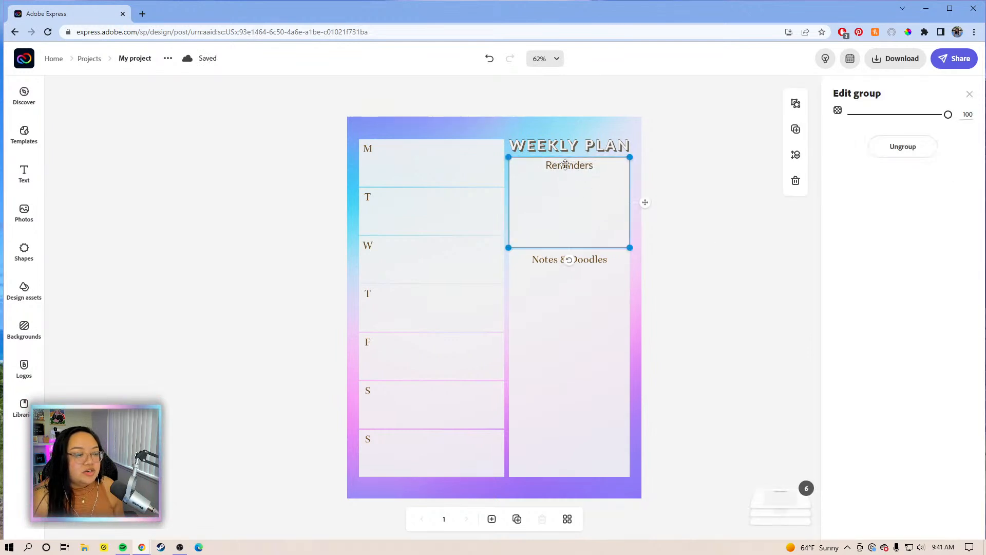
click(748, 276)
click(560, 302)
click(818, 197)
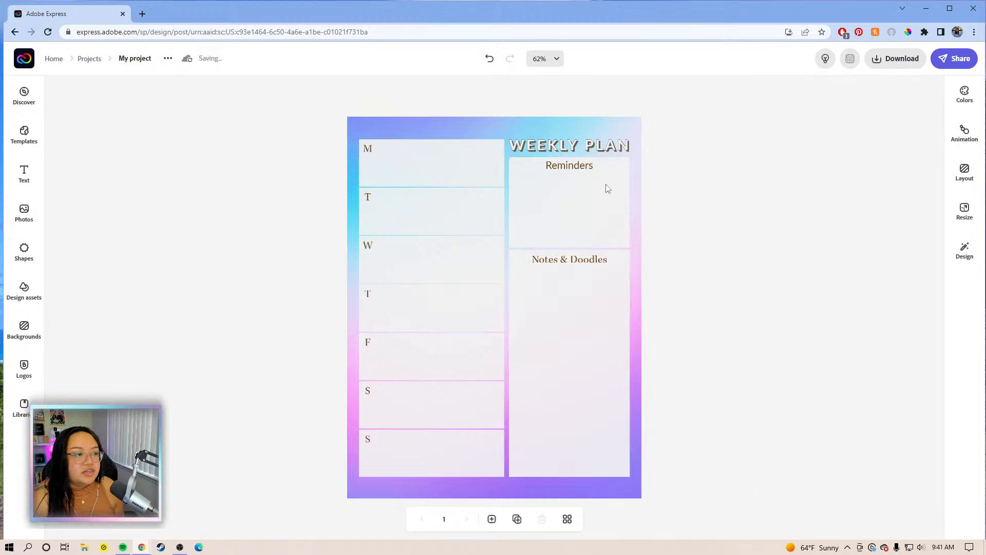
Retype the Reminders heading in all capitals as REMINDERS.
click(586, 170)
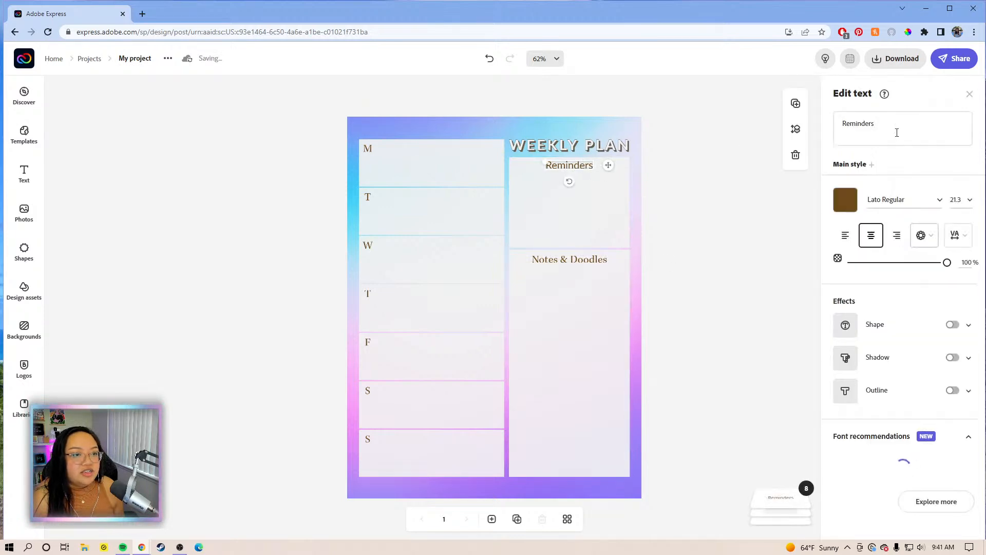
click(941, 204)
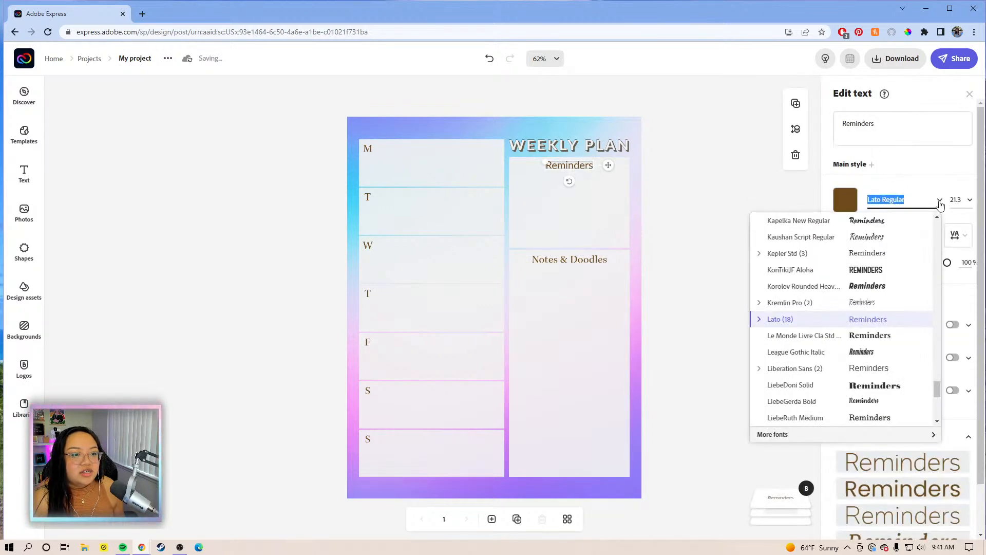
click(898, 125)
drag(898, 126, 838, 124)
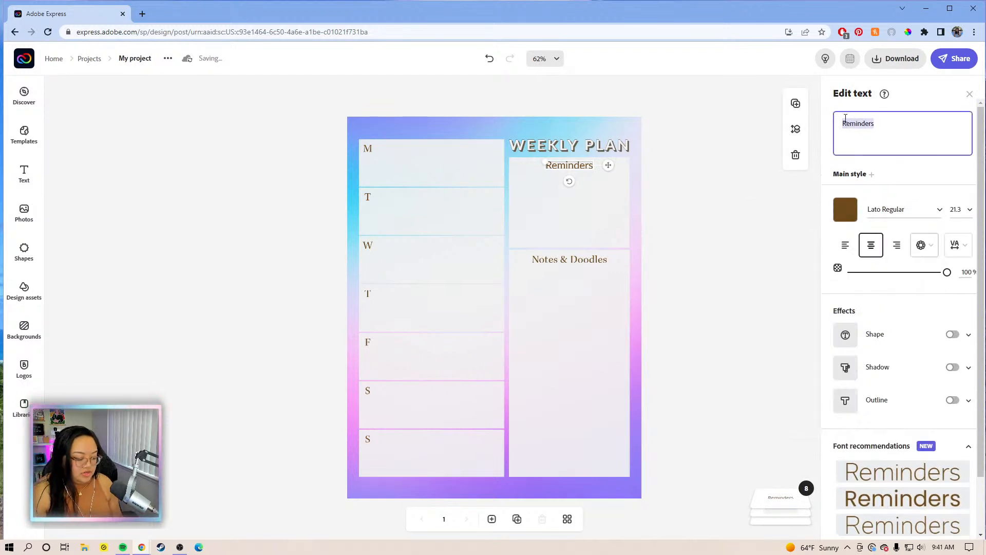
text(remin)
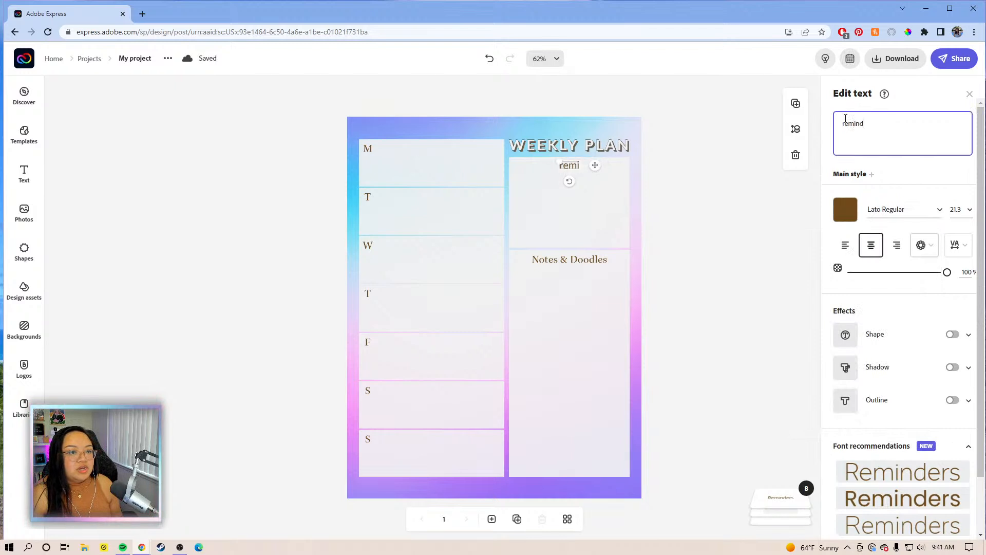
key(BackSpace)
key(BackSpace)
key(BackSpace)
key(BackSpace)
key(BackSpace)
text(REMINDERS)
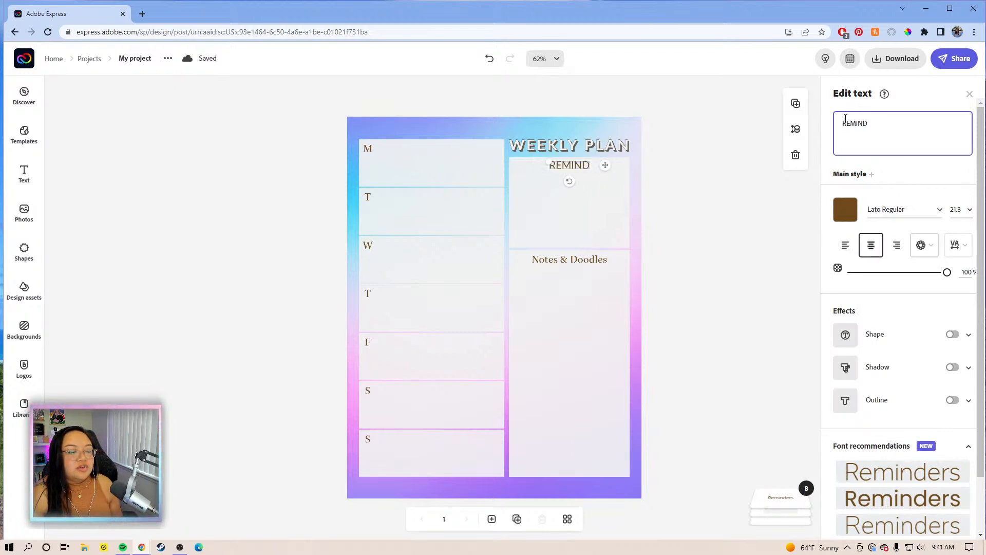
Recolor the REMINDERS heading with the palette's dark grey-brown #675D50 and set its letter spacing to 10.
click(847, 215)
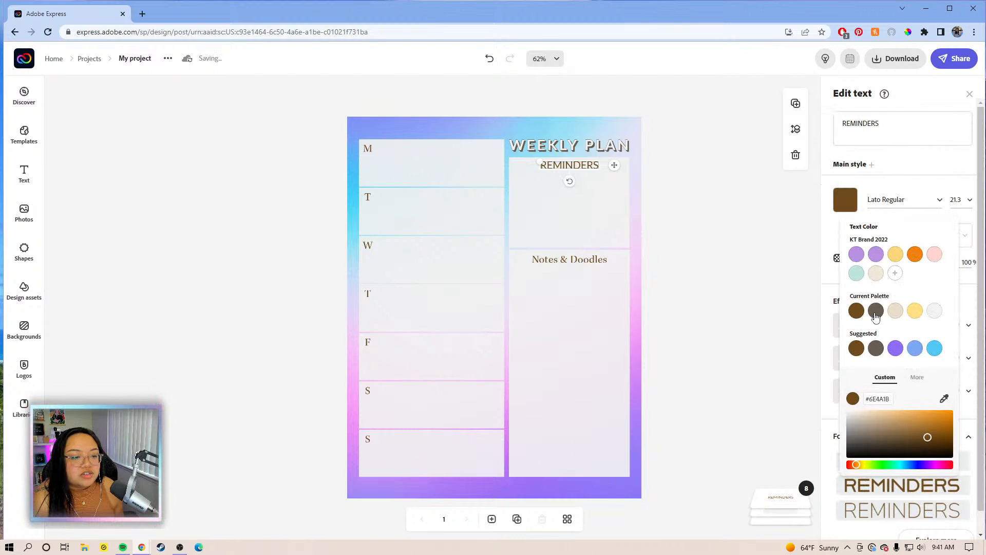
click(876, 312)
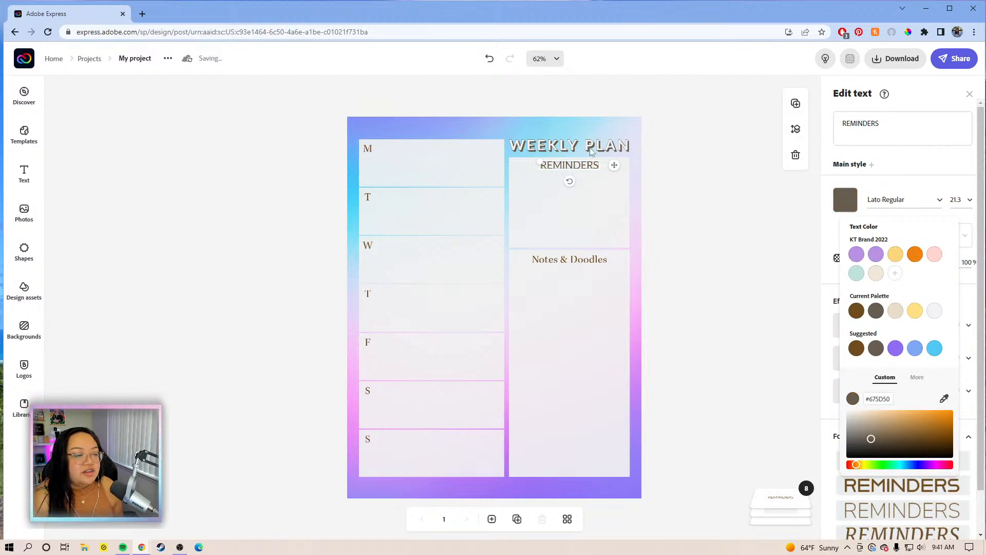
click(832, 229)
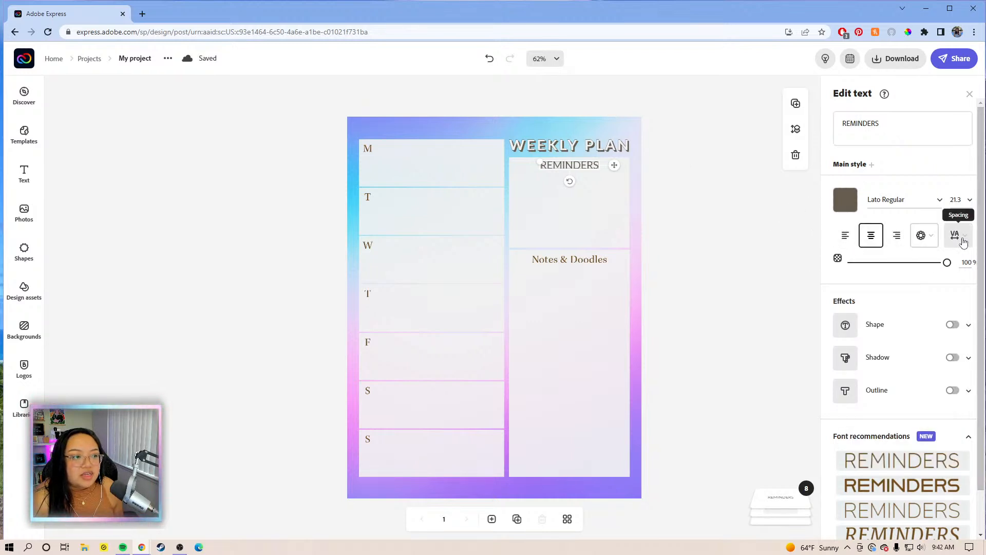
click(957, 235)
drag(845, 277, 856, 278)
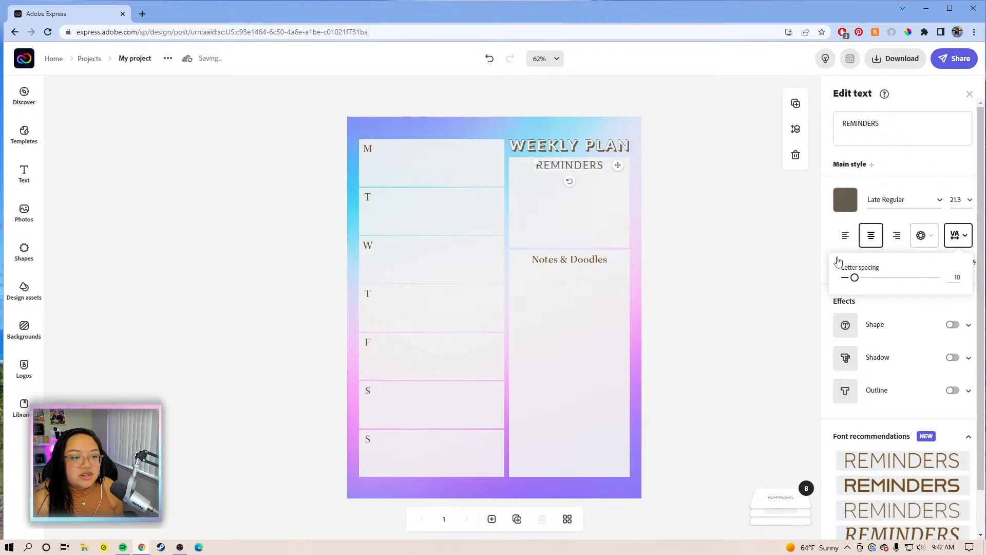
click(824, 245)
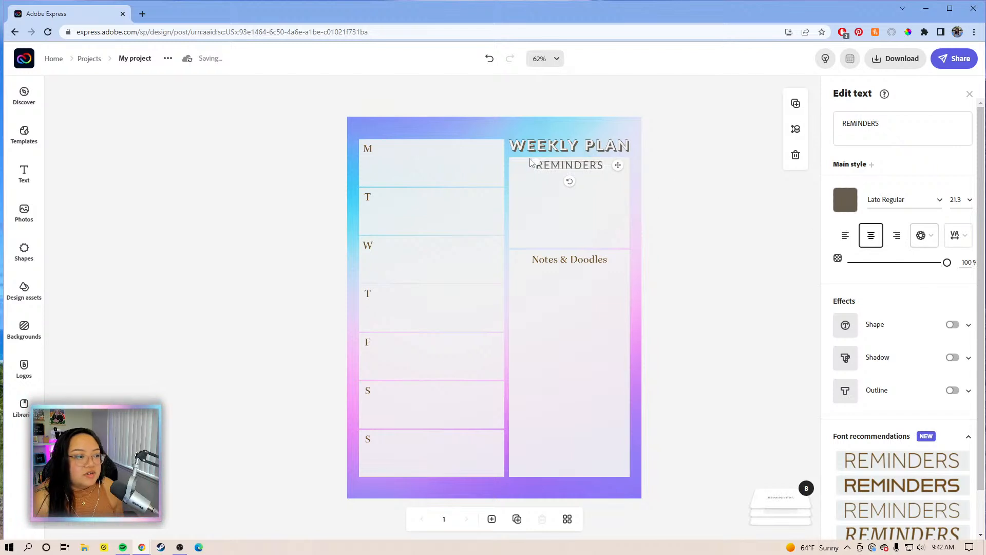
Scale the REMINDERS heading down to text size 16.3 and center it near the upper edge of its box.
drag(531, 162, 556, 170)
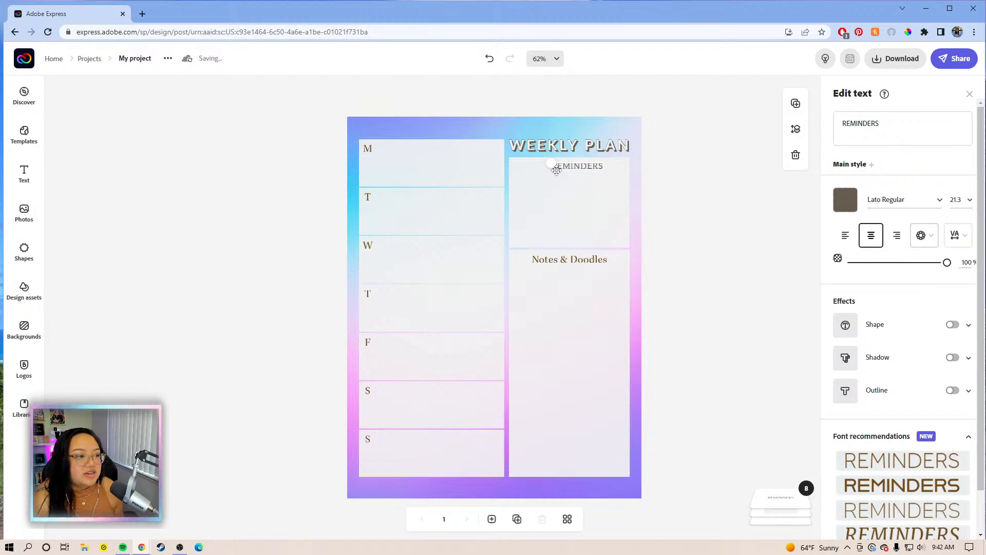
drag(623, 167, 615, 168)
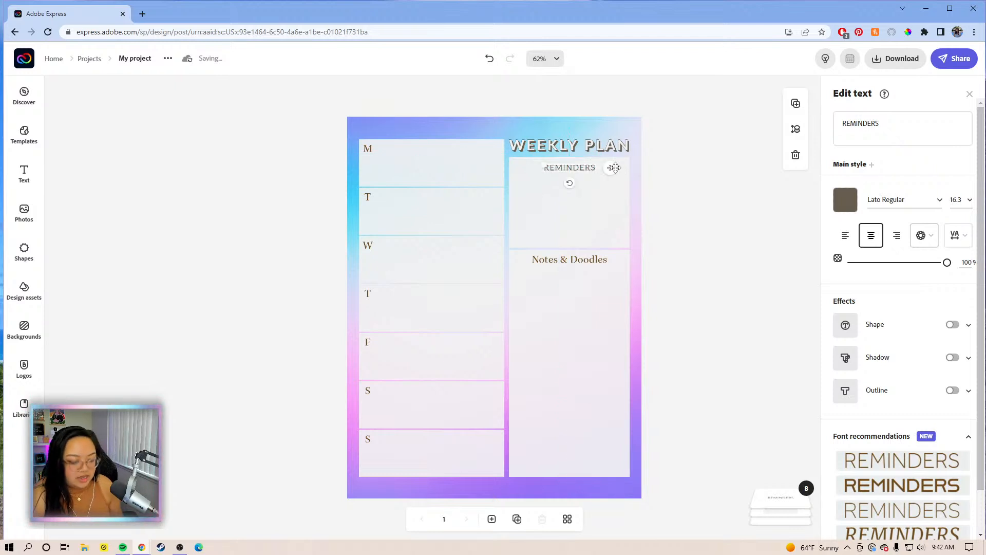
key(Up)
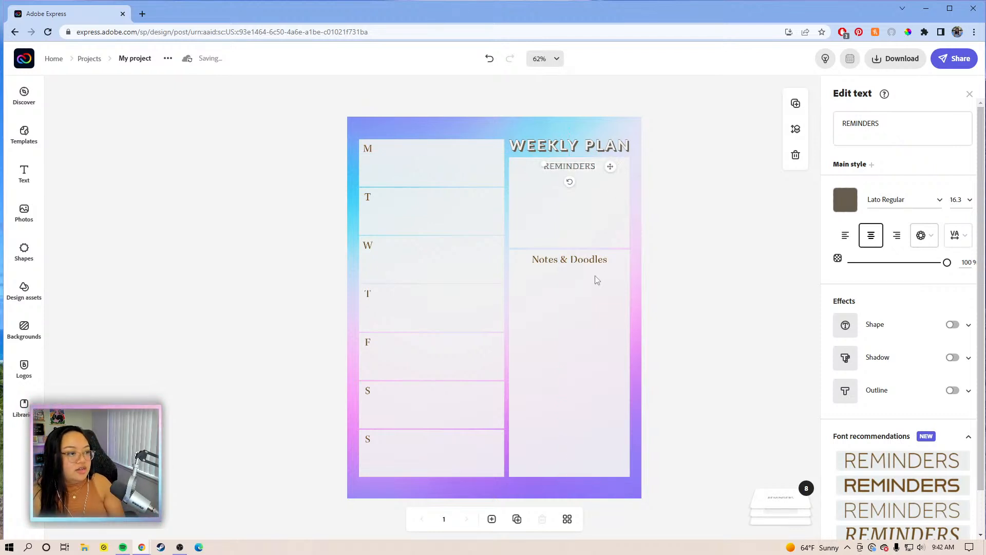
click(586, 260)
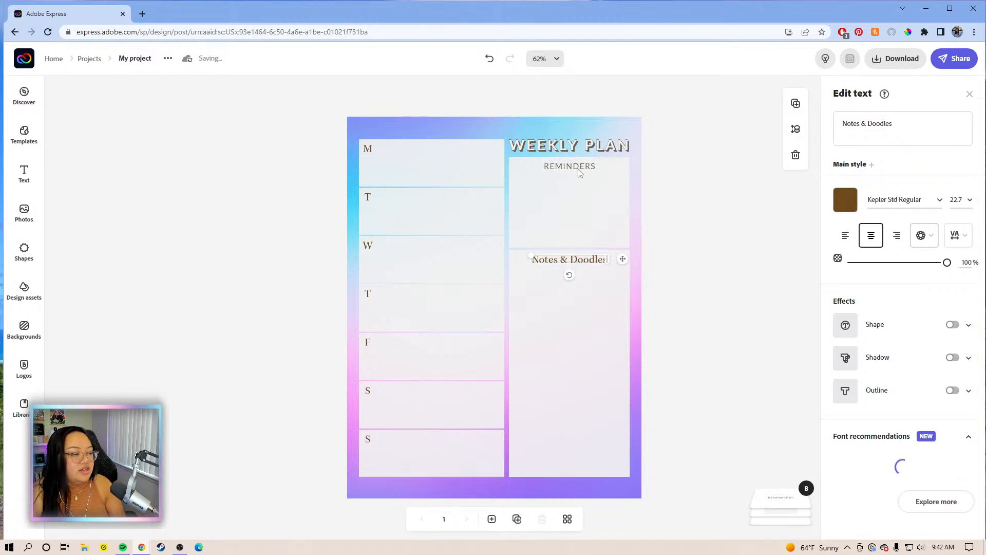
click(619, 201)
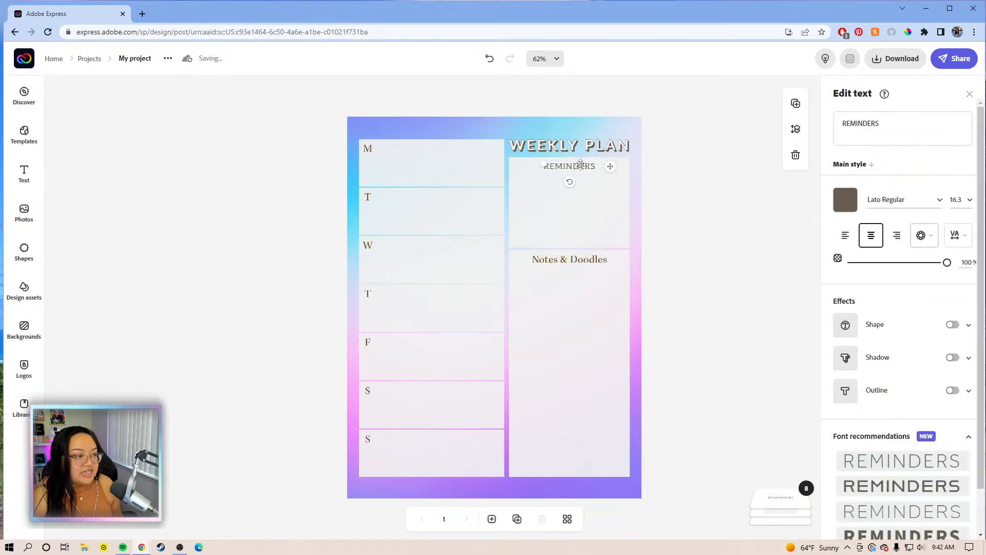
click(582, 261)
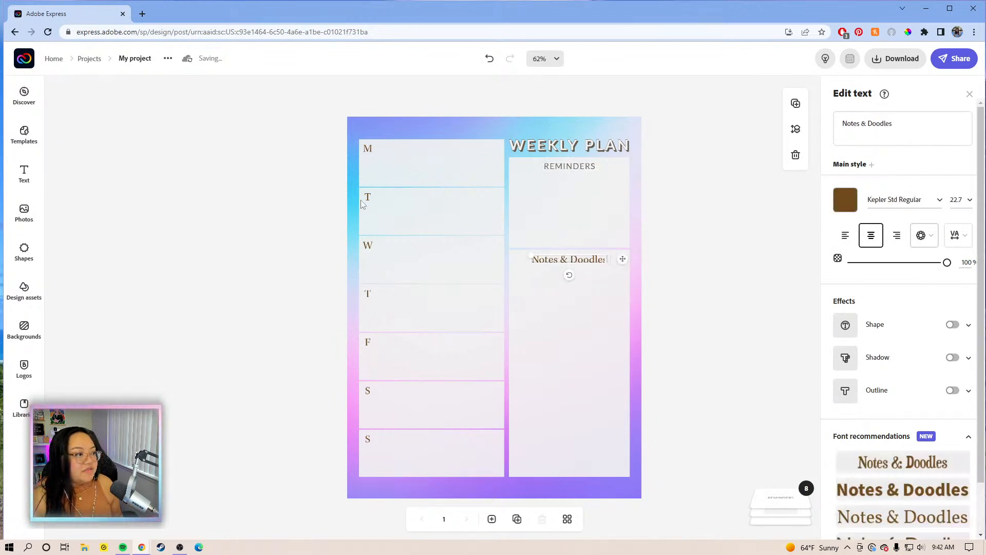
click(369, 152)
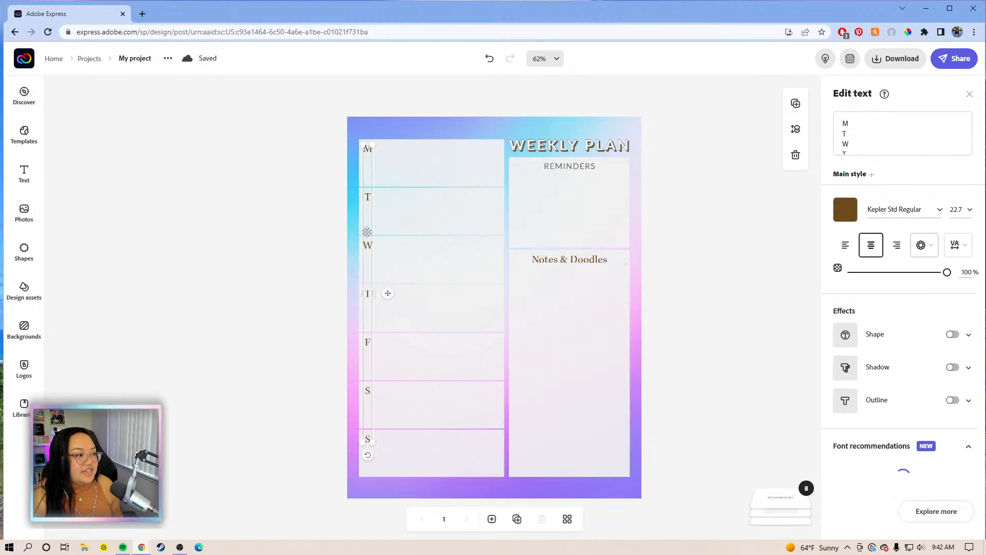
Change the font of the Notes & Doodles heading to Lato Regular.
click(589, 260)
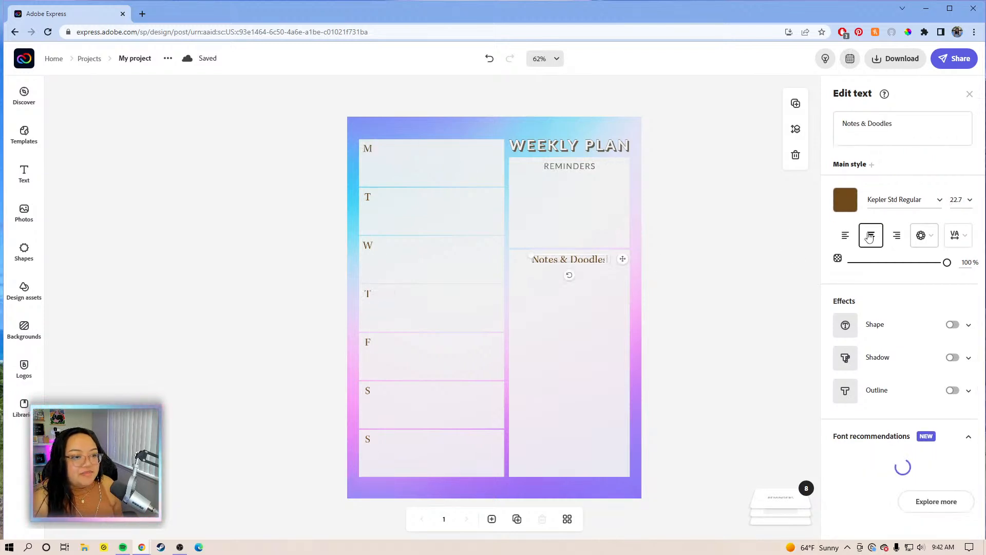
click(938, 201)
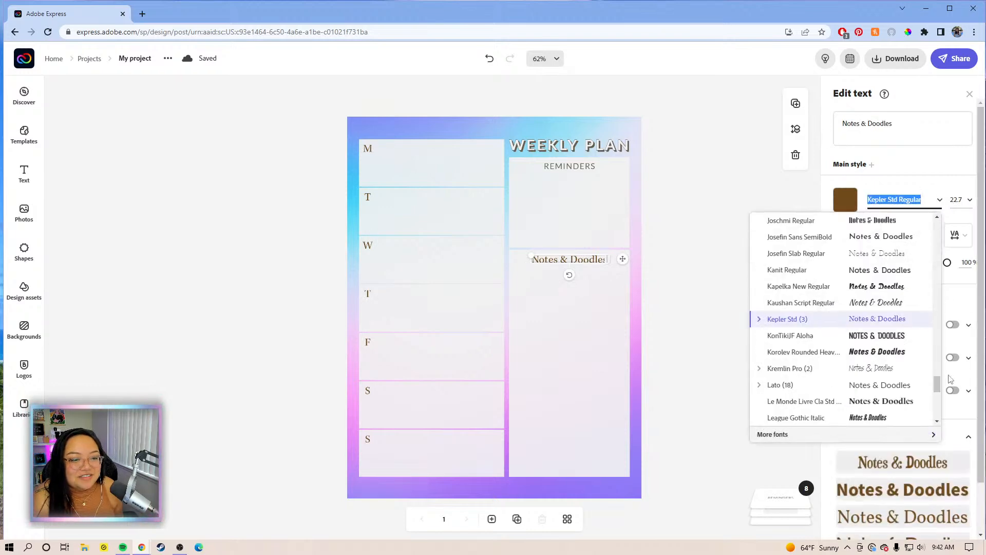
drag(937, 385, 913, 236)
click(873, 254)
Retype the Notes & Doodles heading in all capitals as NOTES & DOODLES.
drag(897, 130, 842, 123)
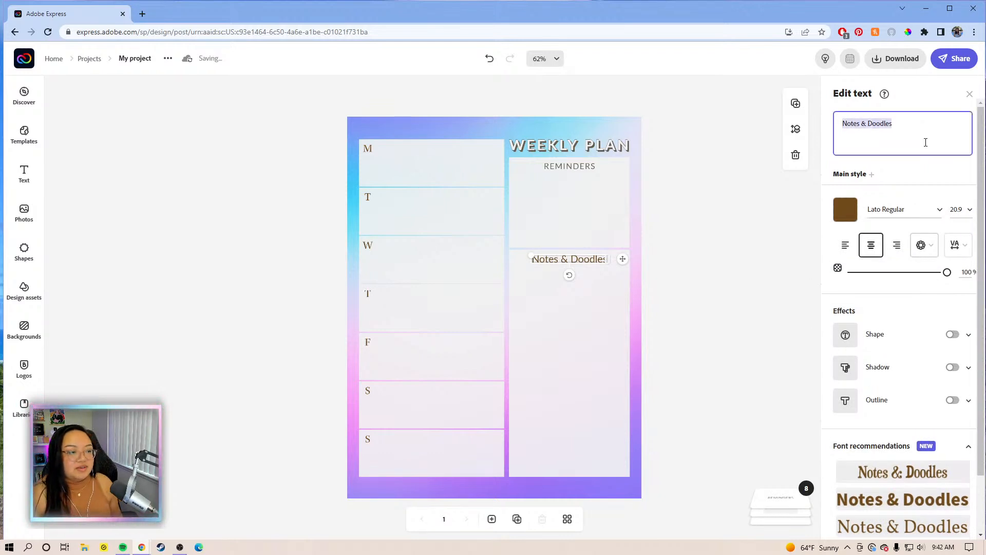
key(BackSpace)
text(NOTES @)
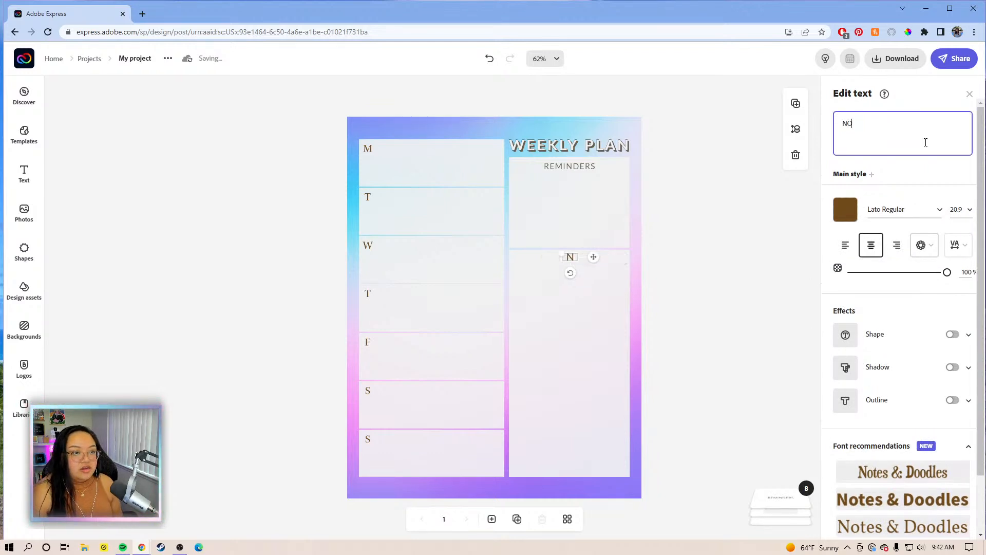
key(BackSpace)
key(BackSpace)
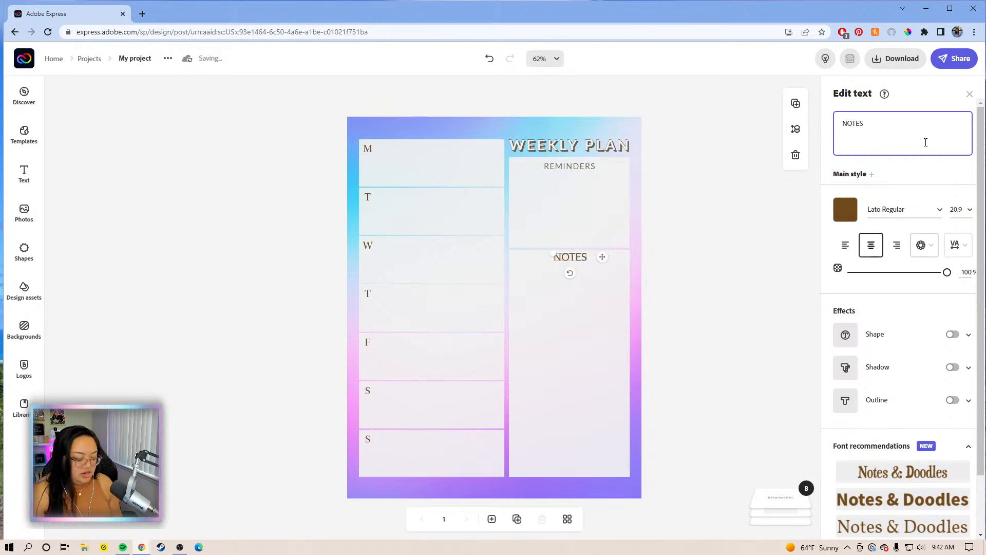
text(& DOODLES)
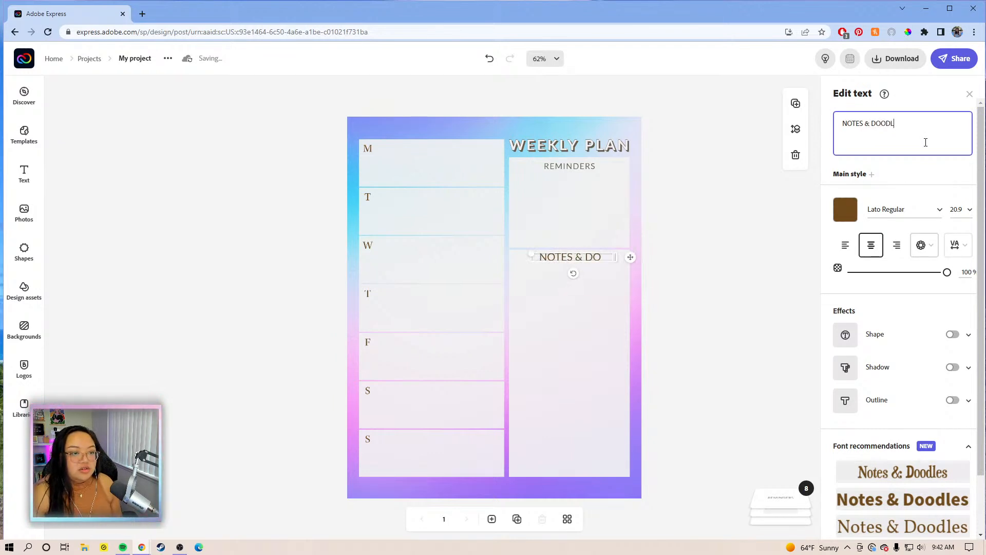
Recolor the NOTES & DOODLES heading to dark grey-brown #675D50 and set its letter spacing to 10.
click(846, 212)
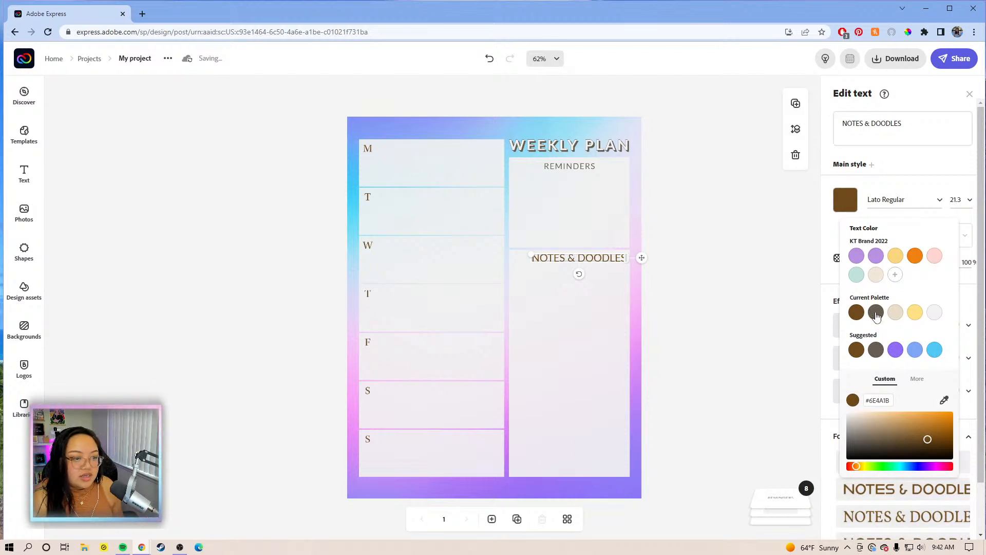
click(876, 313)
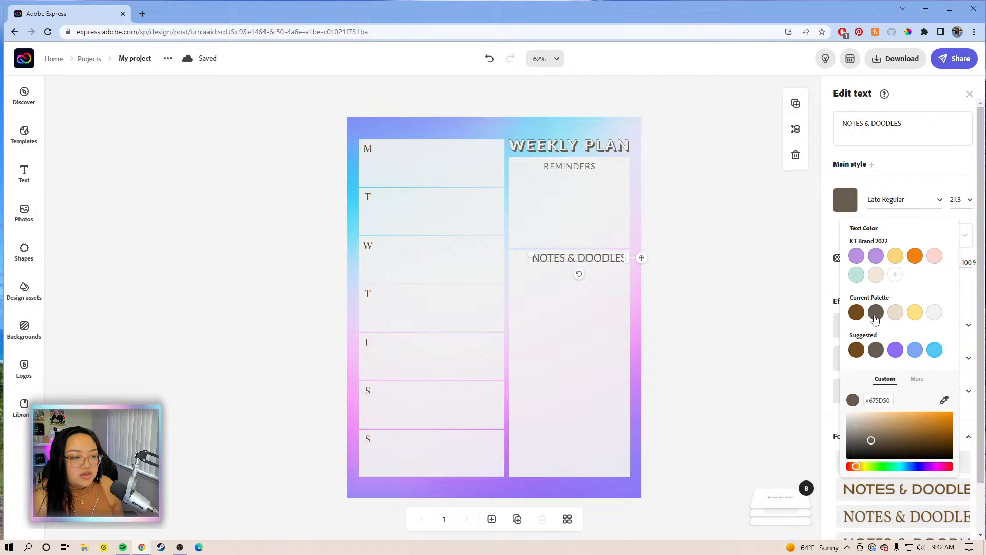
click(936, 177)
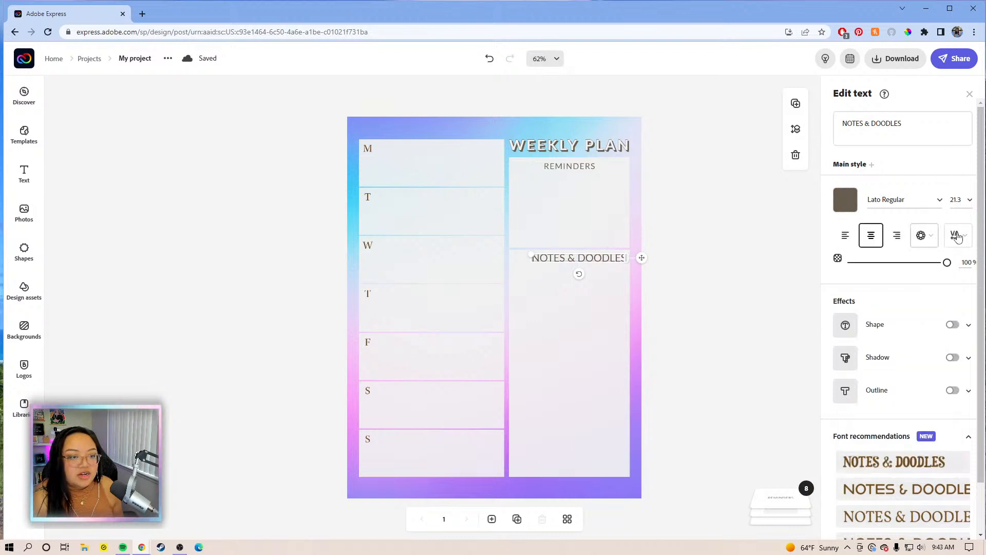
click(958, 235)
click(959, 278)
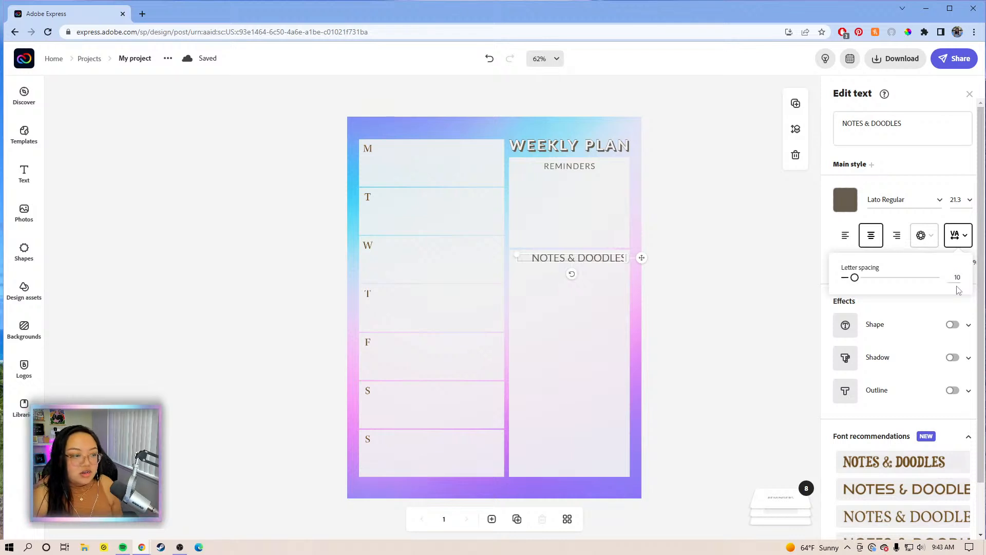
key(Return)
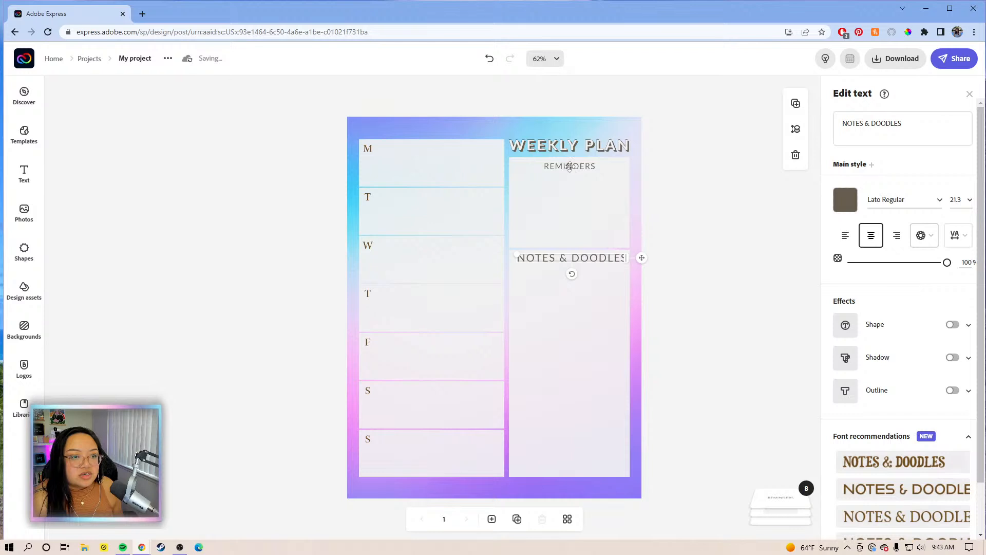
Set the NOTES & DOODLES heading to text size 16.3, matching REMINDERS, and center it in its box.
click(571, 171)
click(584, 262)
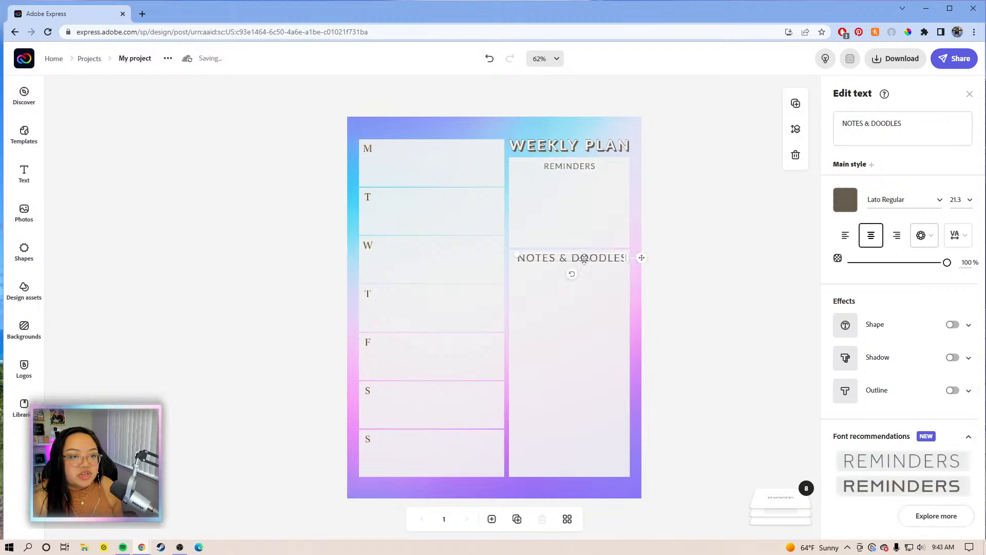
click(957, 199)
text(16.3)
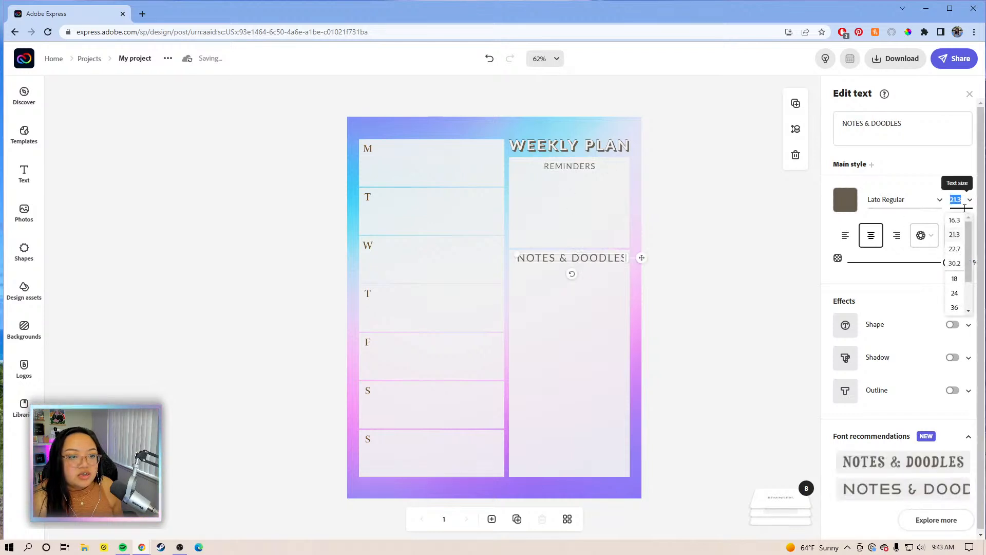
key(Return)
drag(628, 260, 624, 264)
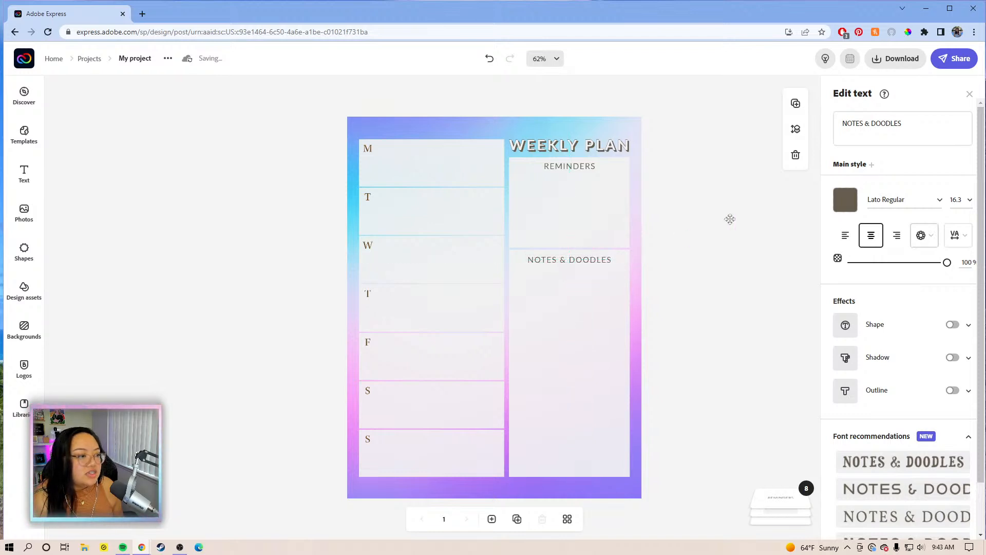
click(720, 221)
Change the font of the weekday letters column to Lato Regular.
click(367, 162)
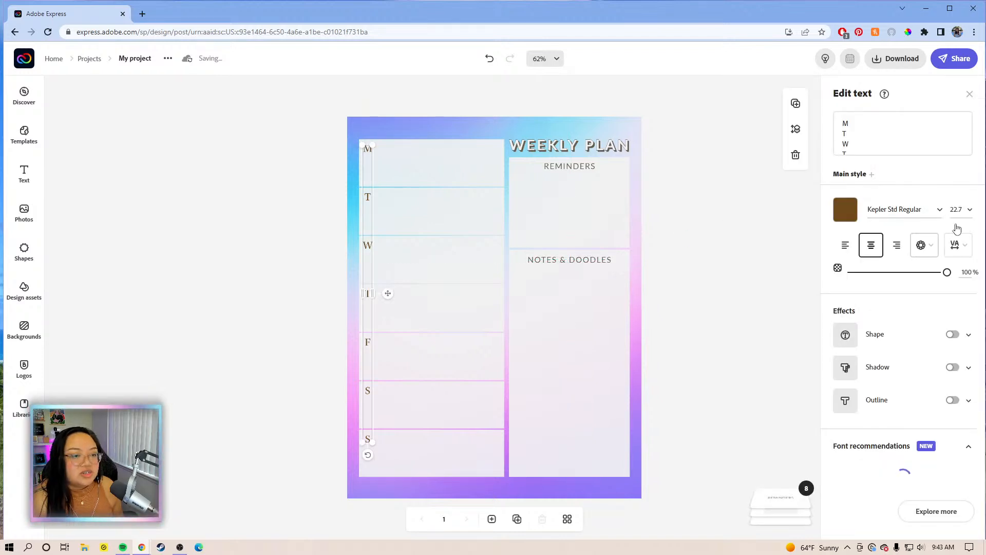
click(934, 212)
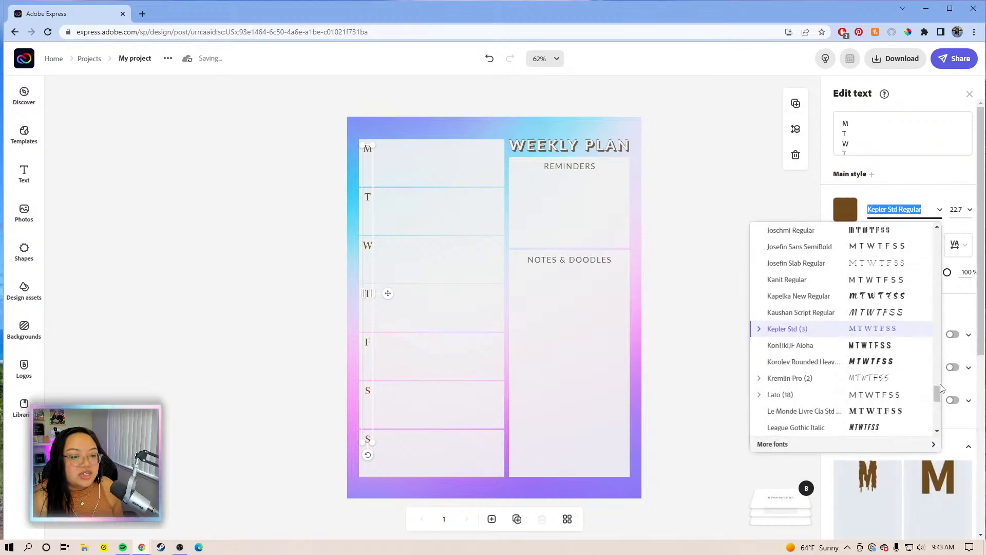
scroll(925, 267, up, 5)
scroll(924, 268, up, 10)
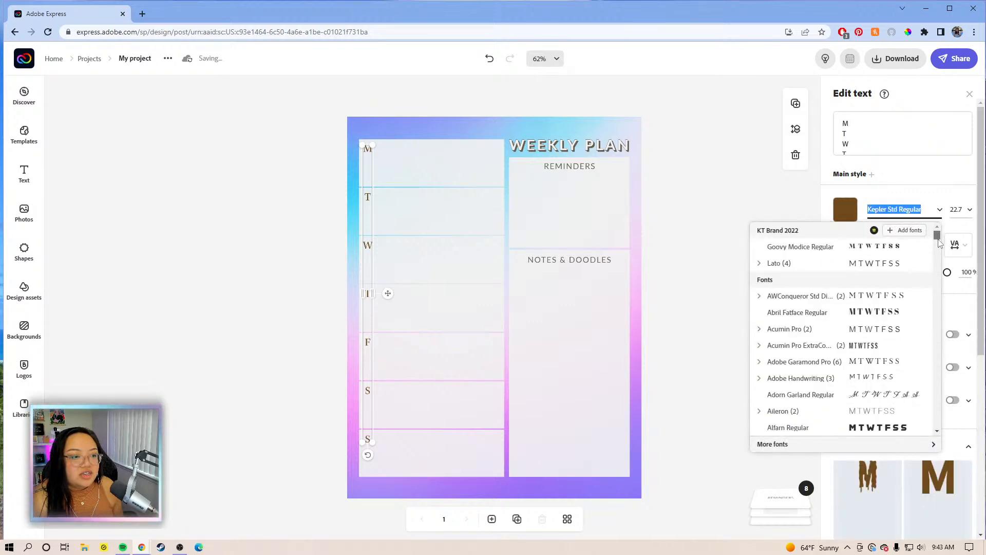
click(884, 268)
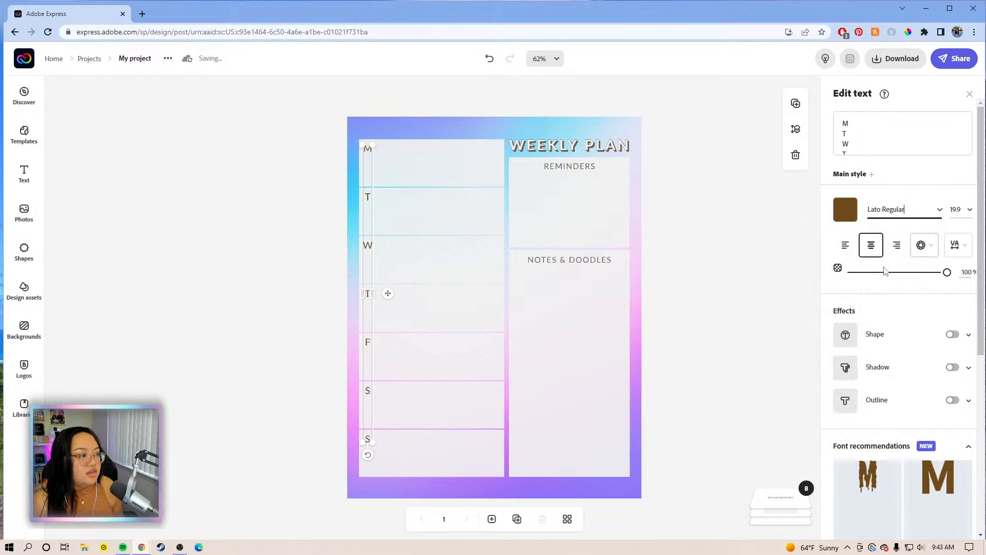
Recolor the weekday letters to dark grey-brown #675D50 and remove the stray space before the F.
click(845, 209)
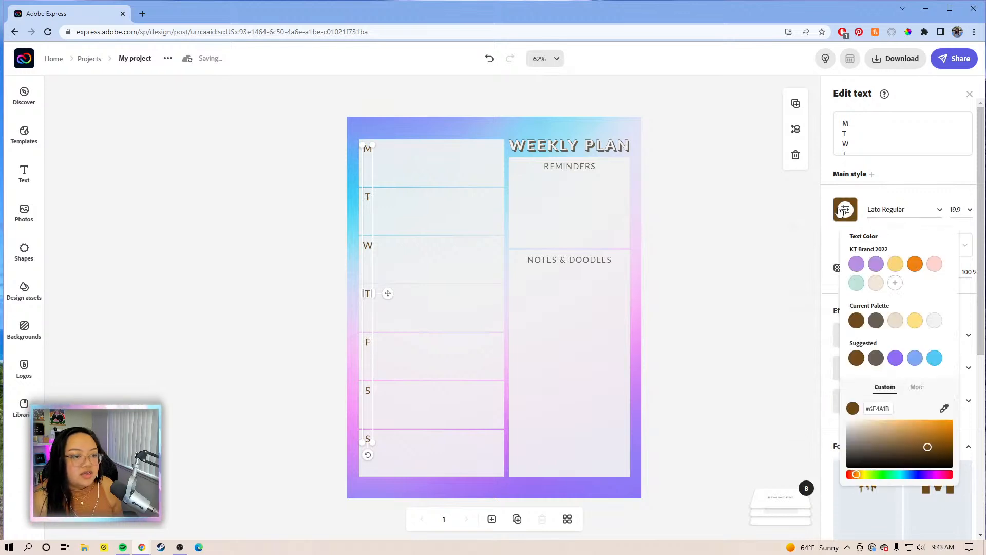
click(876, 320)
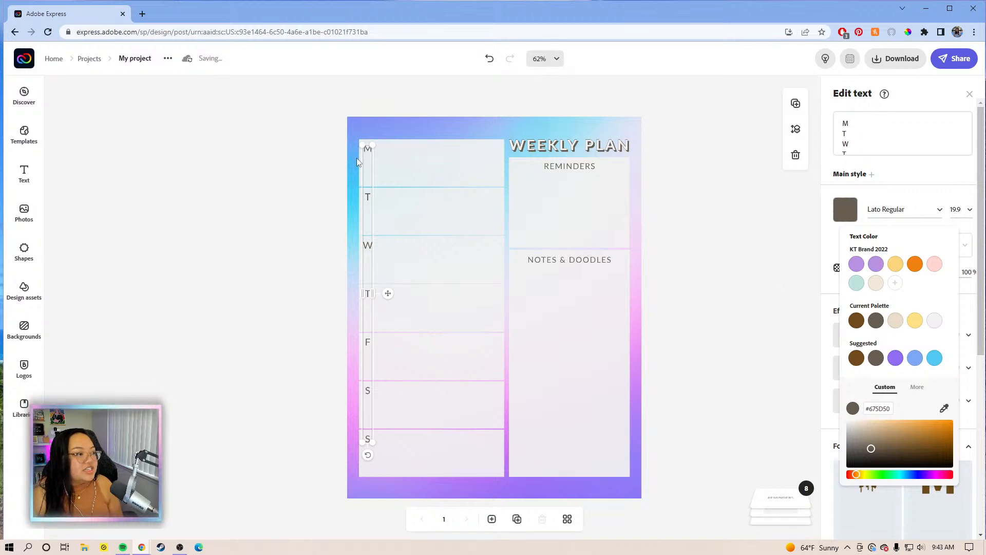
click(872, 131)
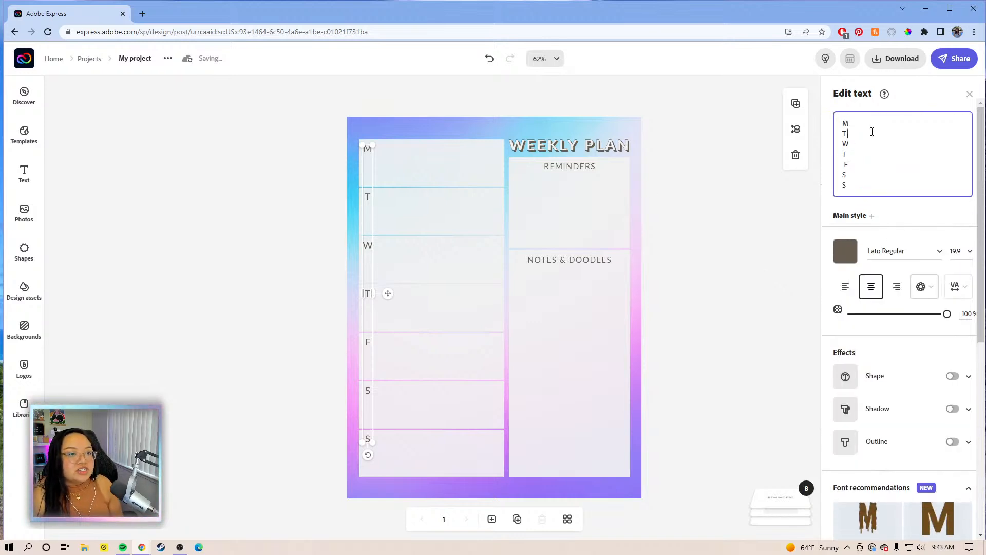
click(872, 181)
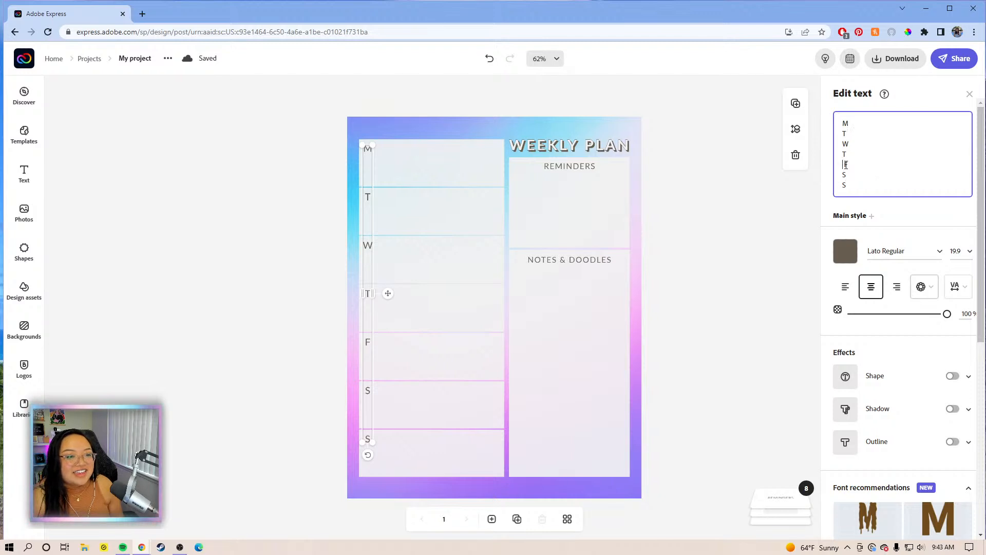
click(942, 210)
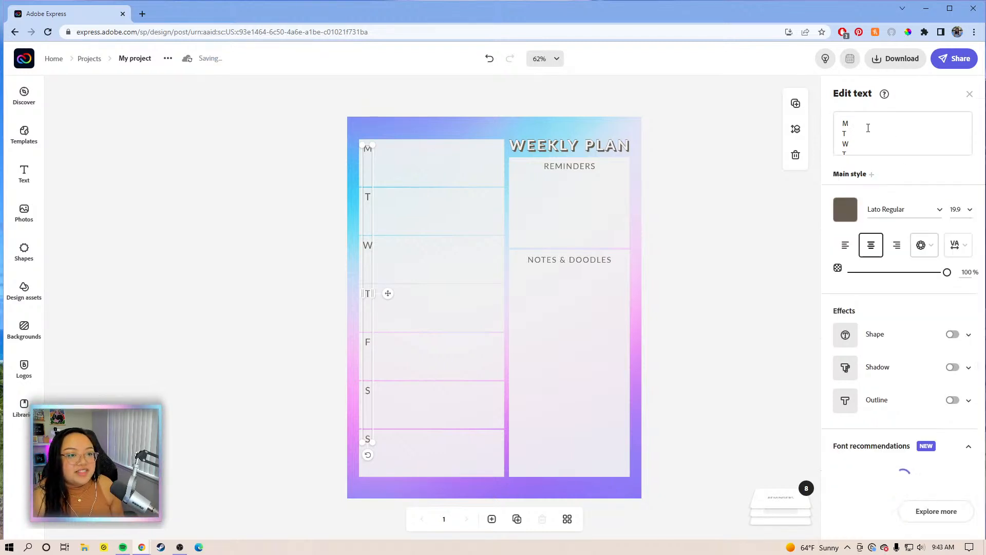
click(855, 125)
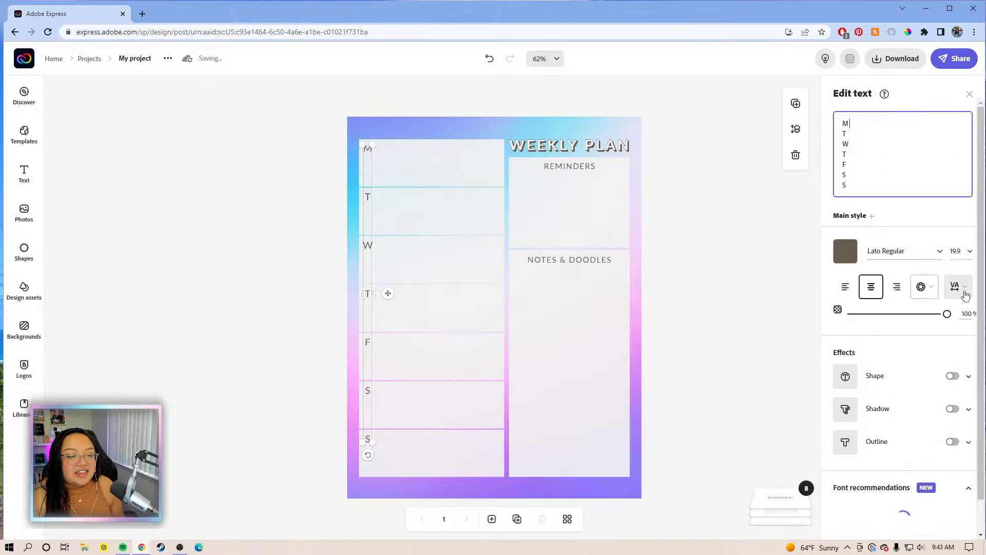
Examine the weekday letters' line and letter spacing and text content, and the REMINDERS box's opacity setting.
click(963, 290)
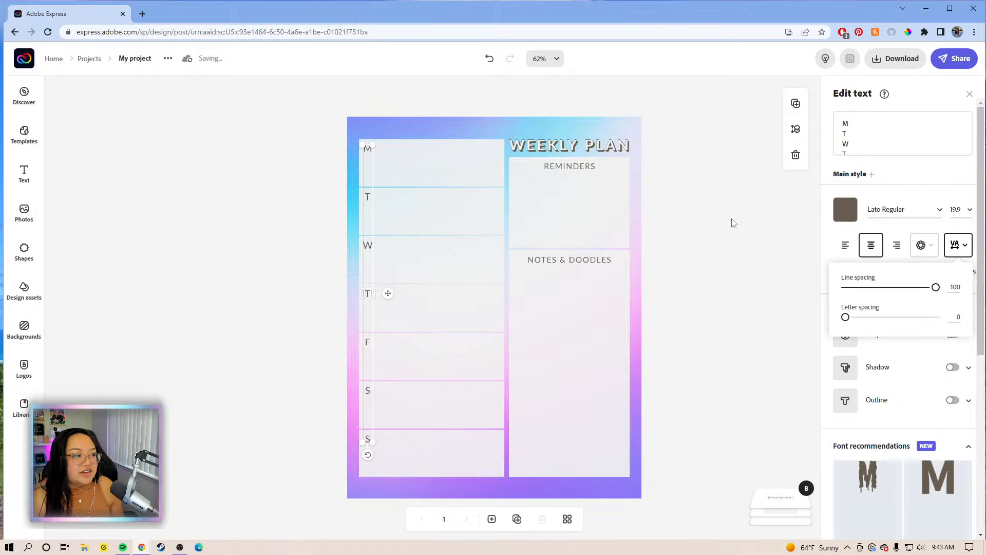
click(410, 109)
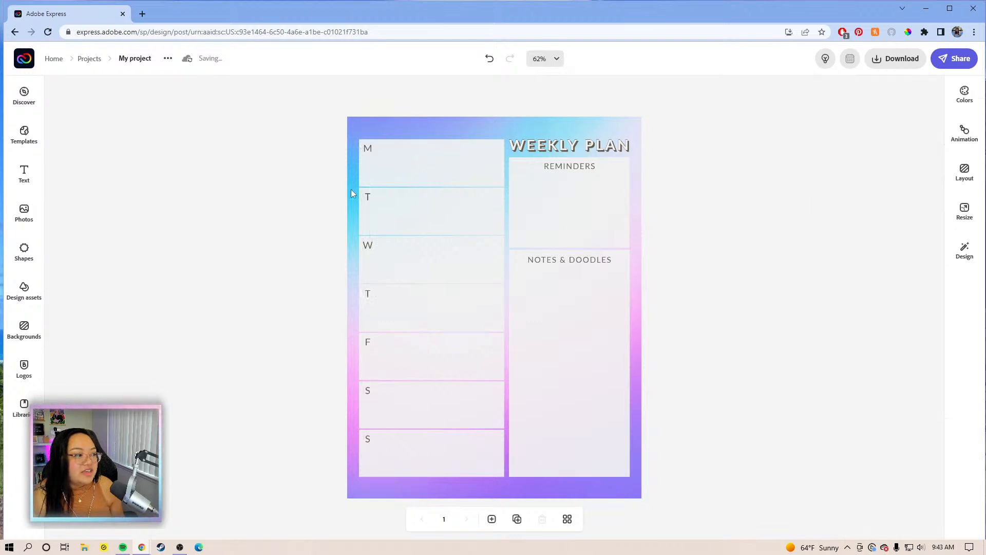
click(372, 141)
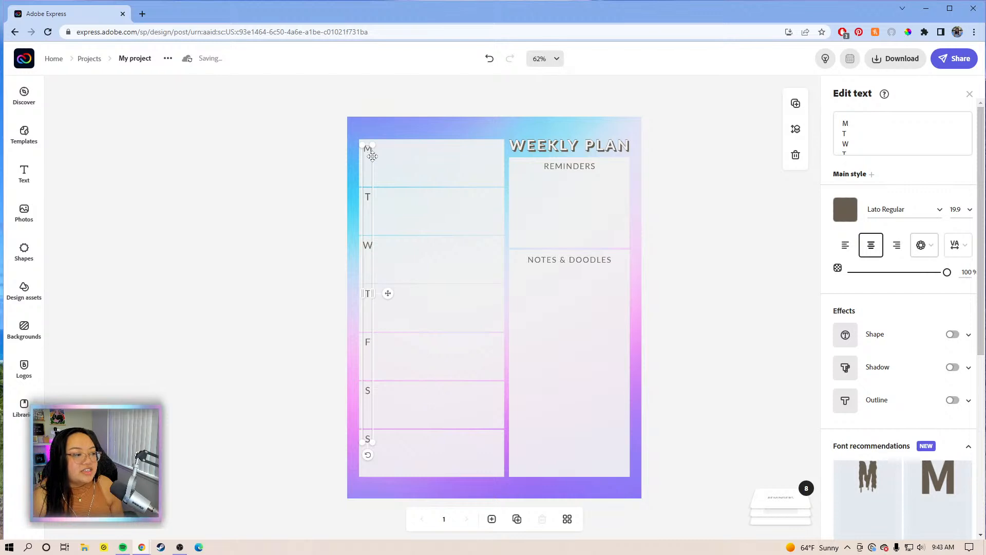
click(902, 135)
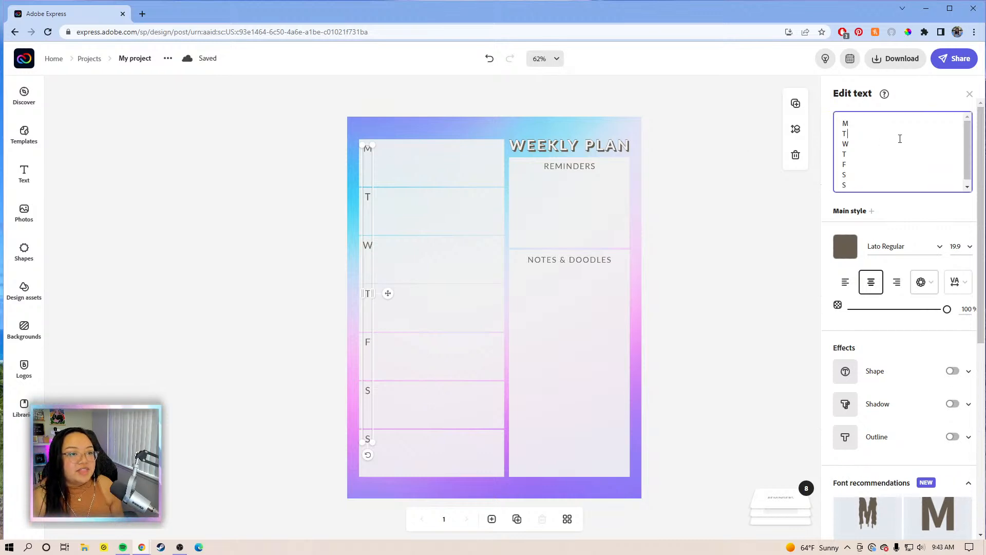
click(701, 147)
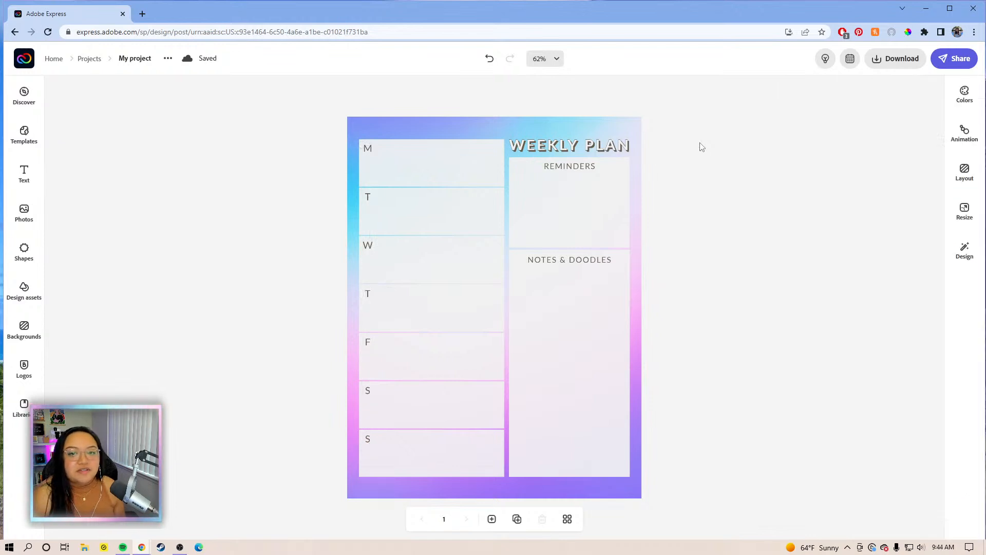
click(587, 221)
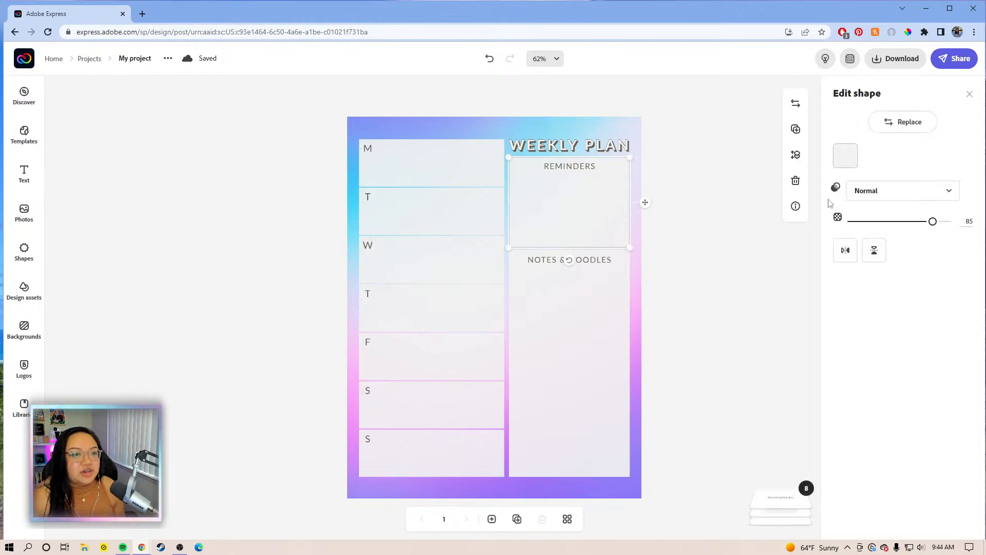
click(692, 304)
click(594, 196)
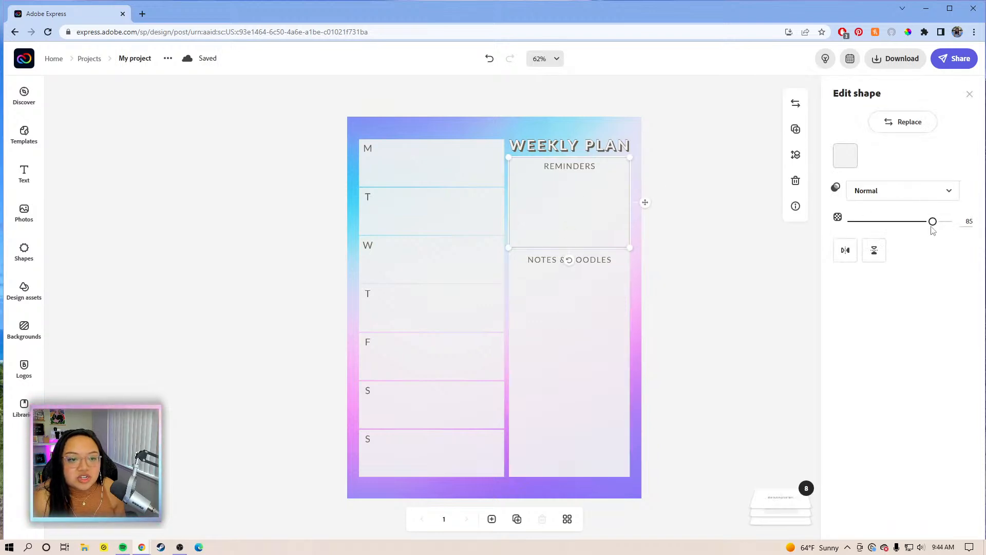
click(728, 306)
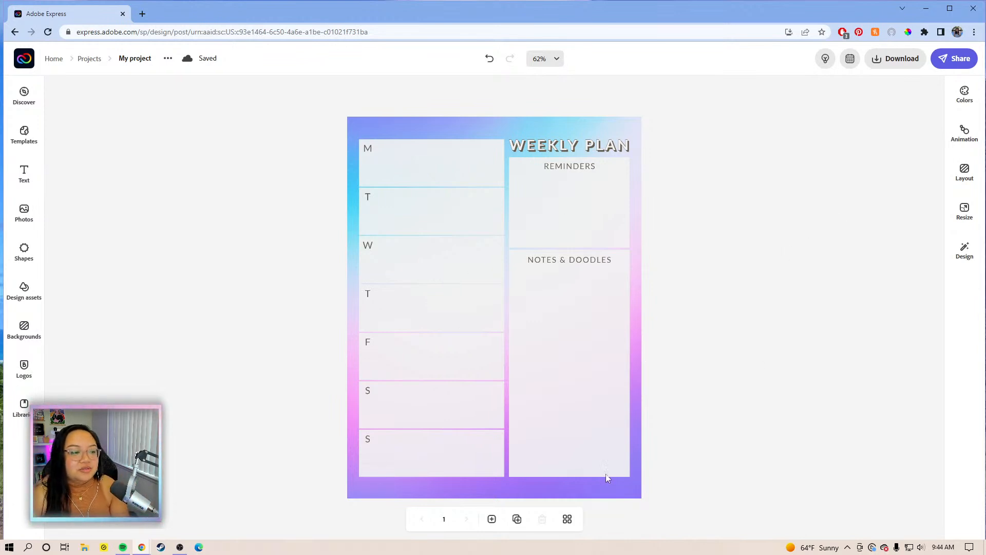
Duplicate the finished weekly planner page.
click(517, 519)
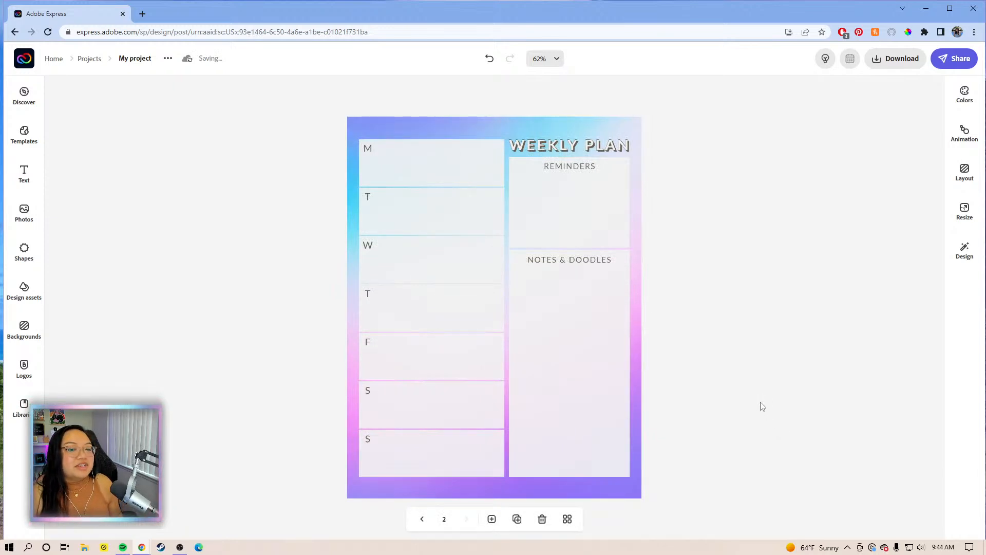
Examine how the weekday letters and the grouped weekday boxes are built on the duplicated page.
click(362, 166)
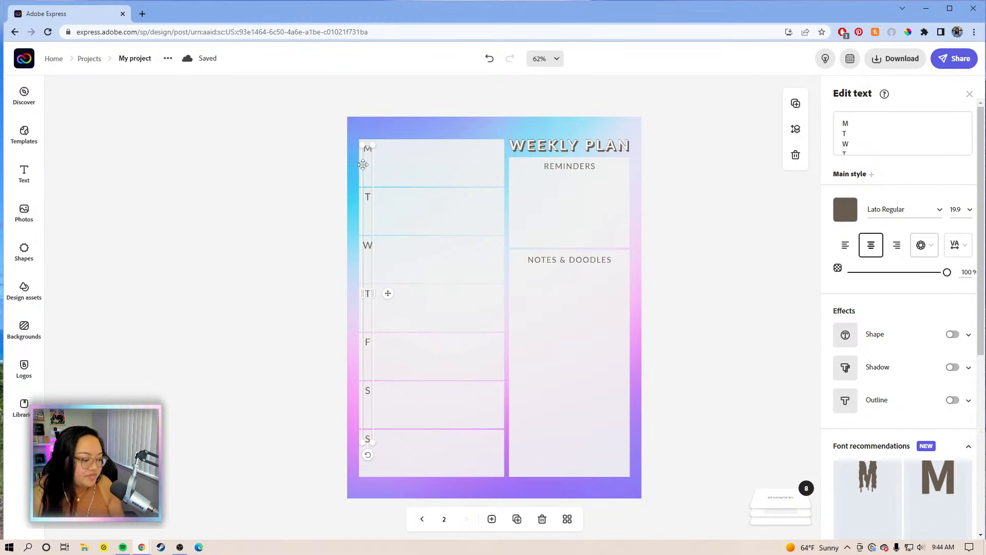
click(407, 137)
click(424, 168)
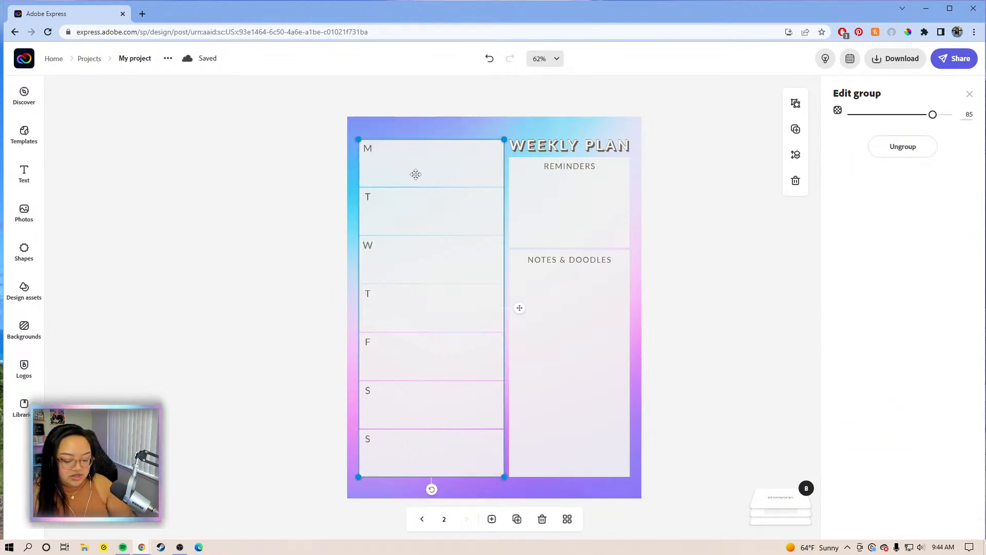
click(400, 102)
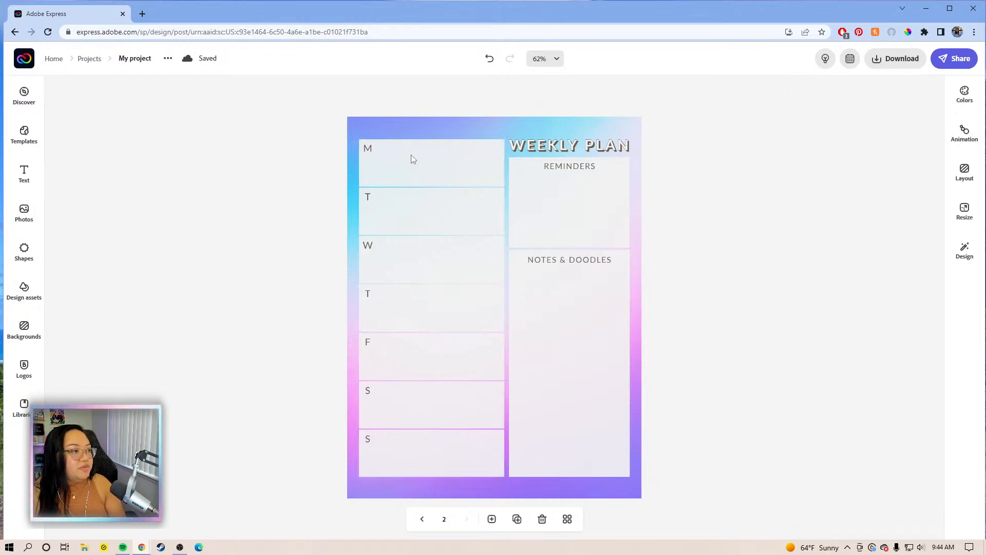
click(368, 152)
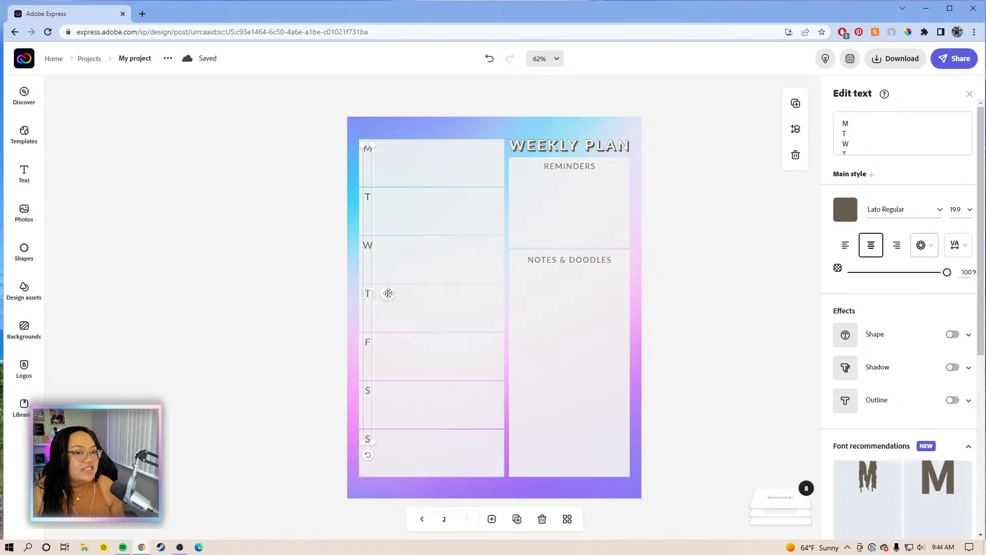
click(407, 152)
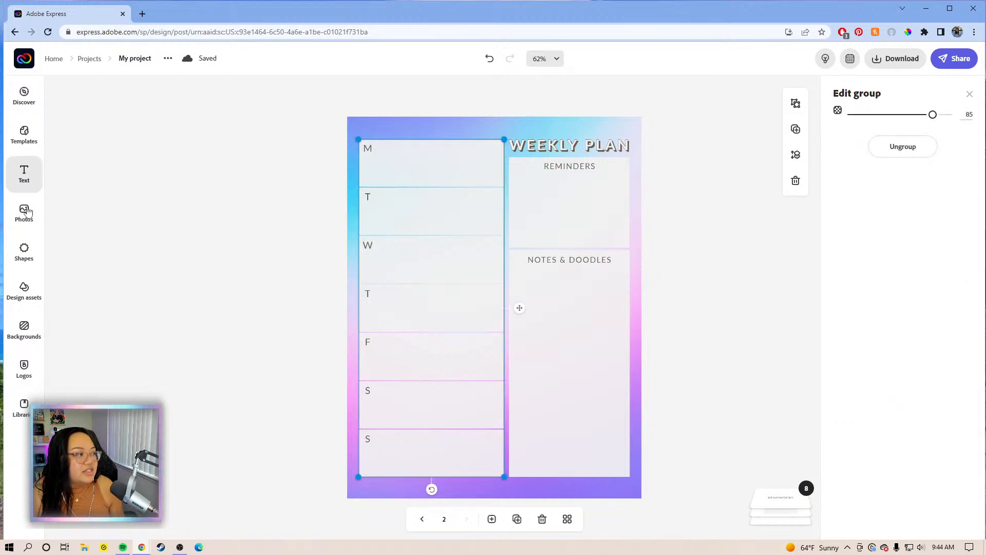
click(434, 199)
click(419, 172)
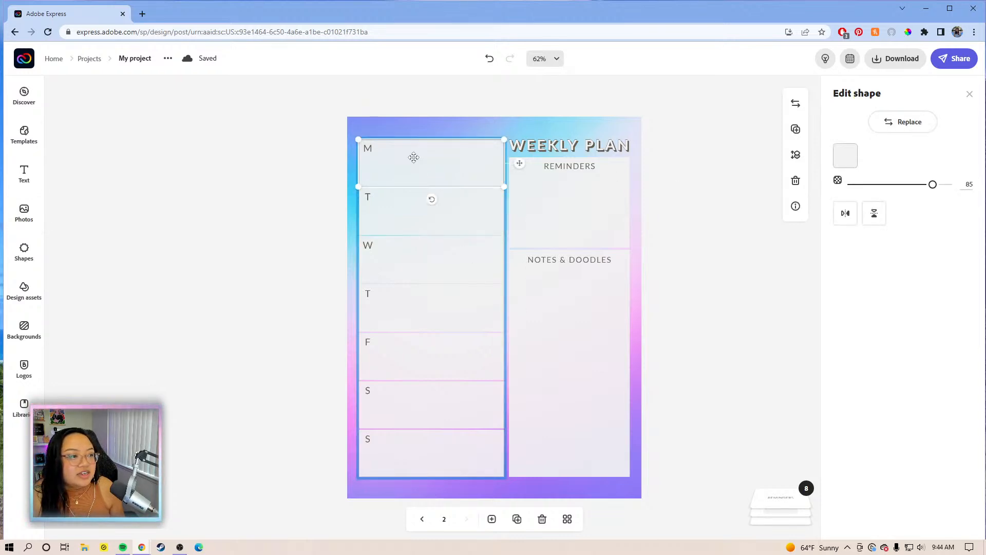
click(455, 135)
click(447, 145)
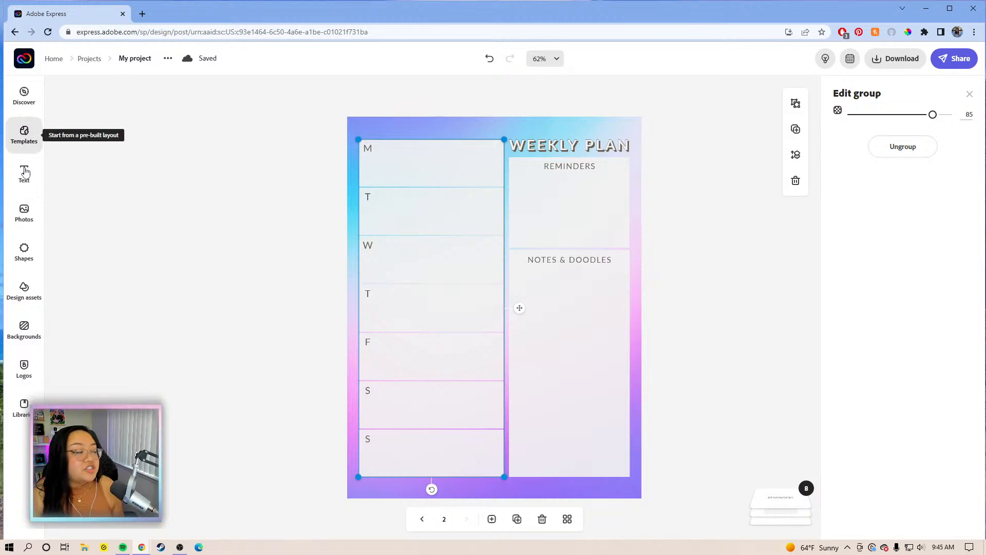
Add a basic square shape and place it over the weekday boxes, fitted to the width of their column.
click(23, 248)
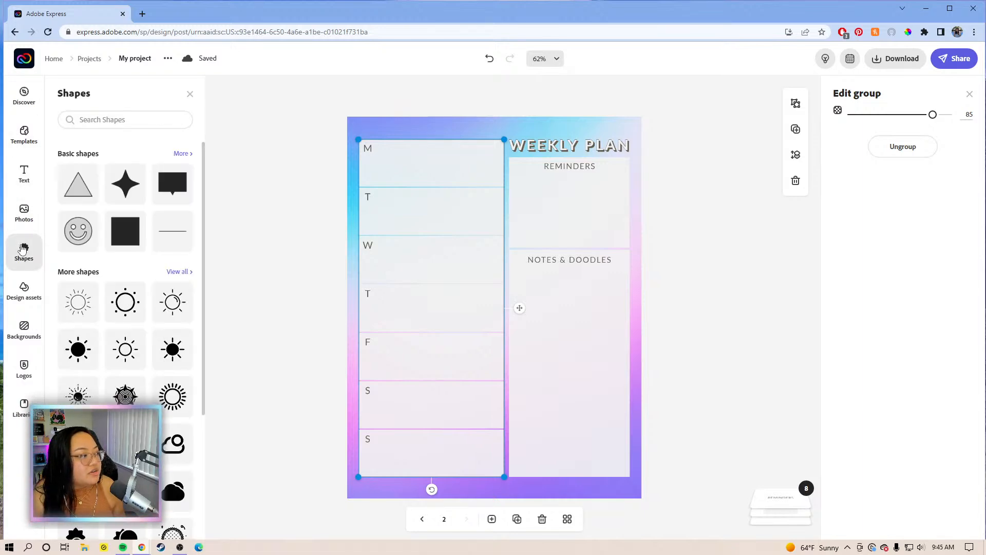
click(131, 235)
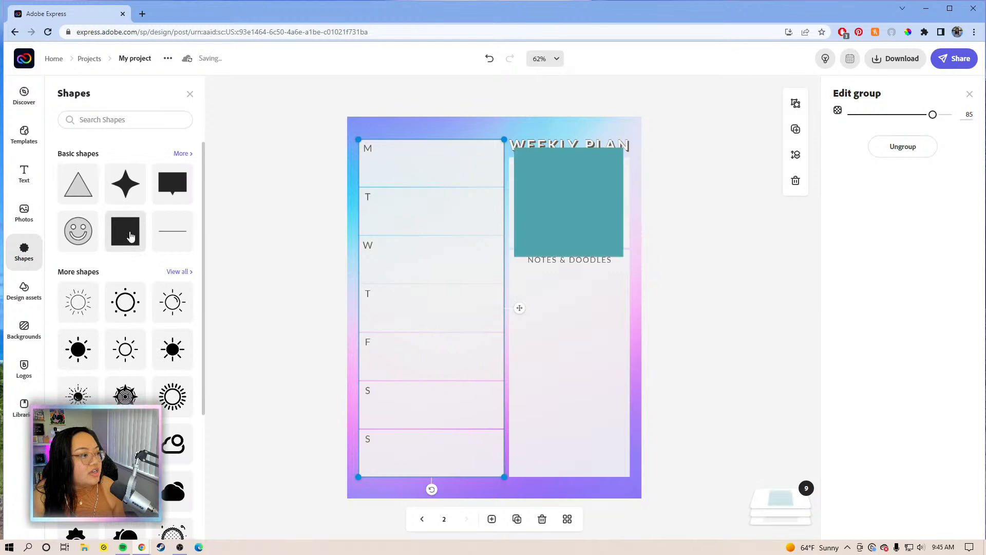
drag(574, 180, 504, 215)
Fill the new square with light grey #F2F2F2 and stretch it to cover the full height of the weekday column.
click(845, 156)
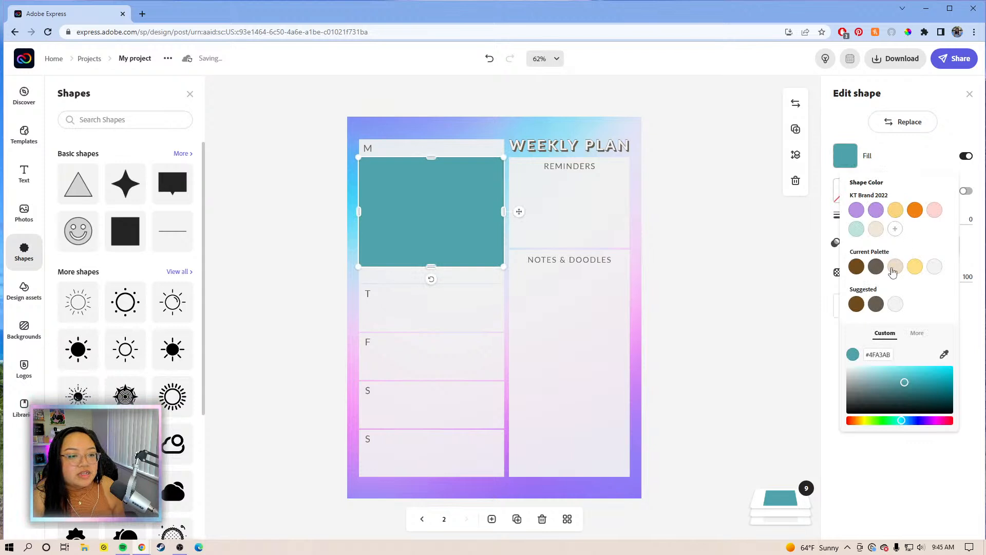
click(939, 272)
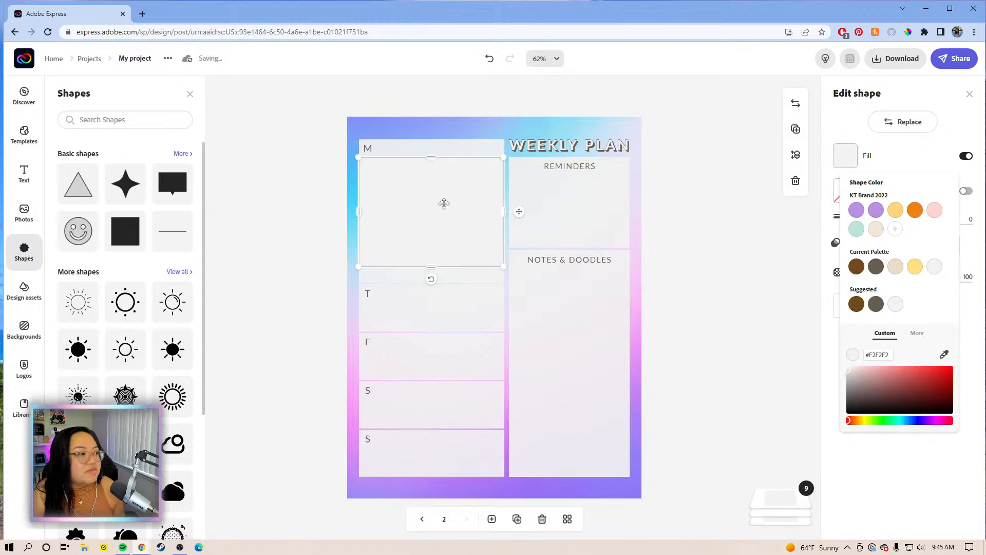
drag(442, 200, 446, 197)
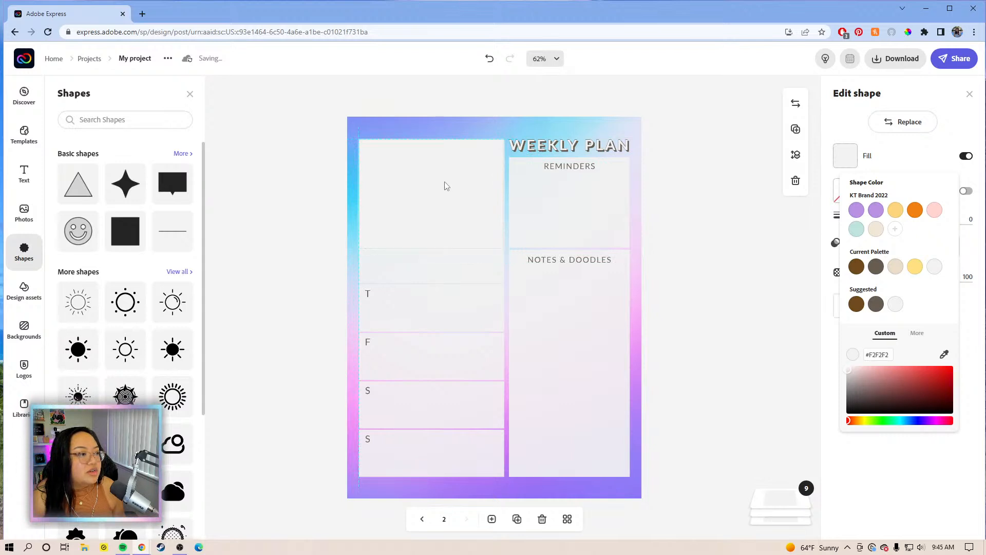
drag(433, 249, 447, 476)
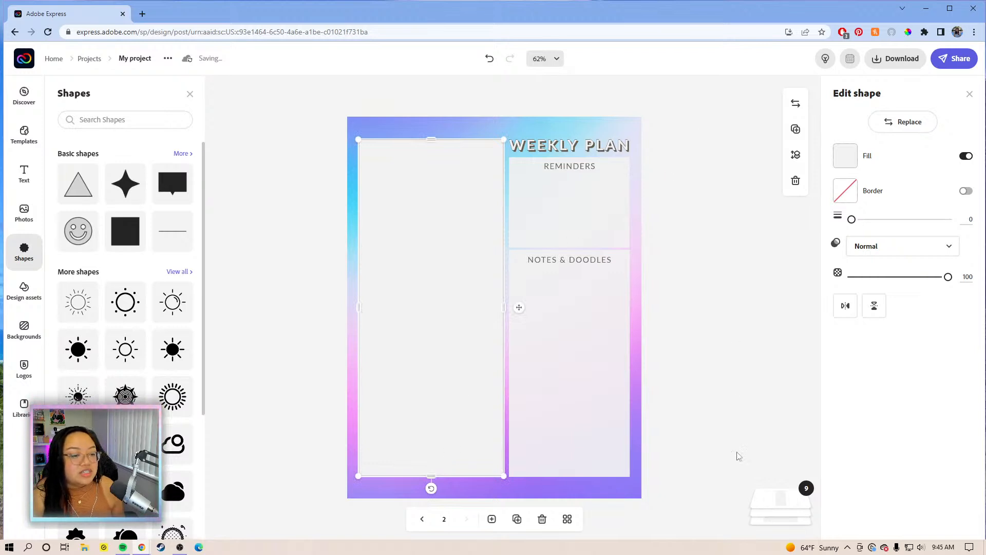
Move the new rectangle's layer directly above the background and delete the grouped weekday boxes.
click(776, 506)
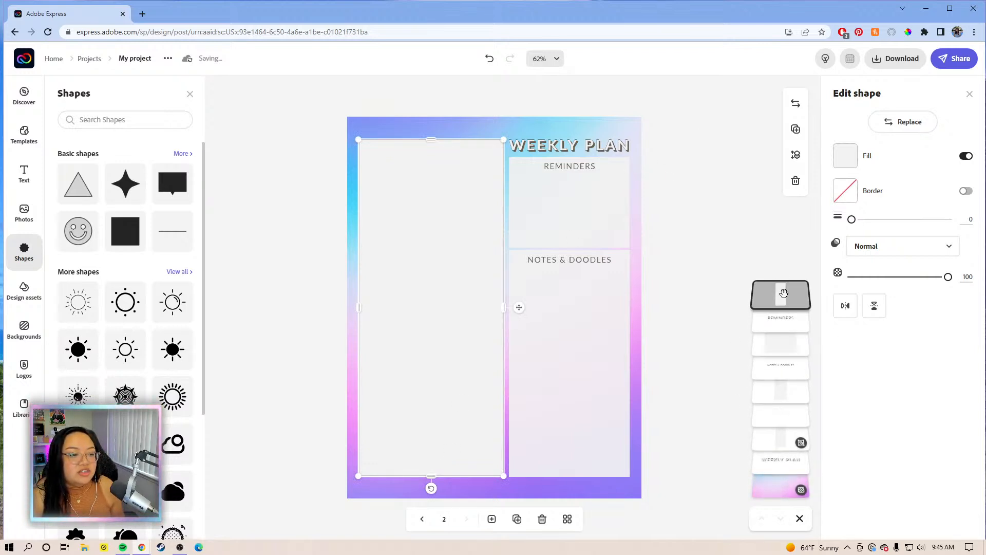
drag(776, 297, 775, 469)
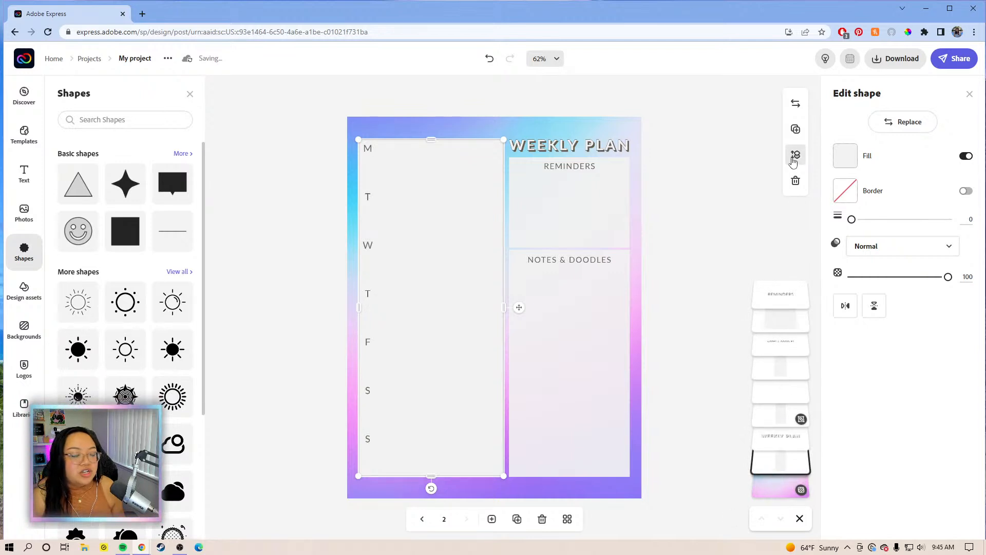
click(414, 168)
drag(429, 164, 456, 164)
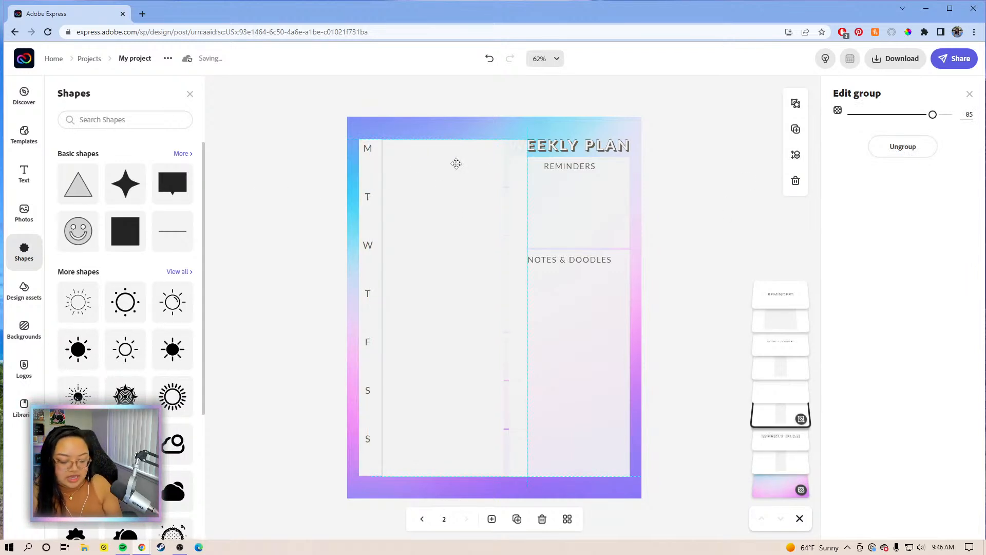
key(Delete)
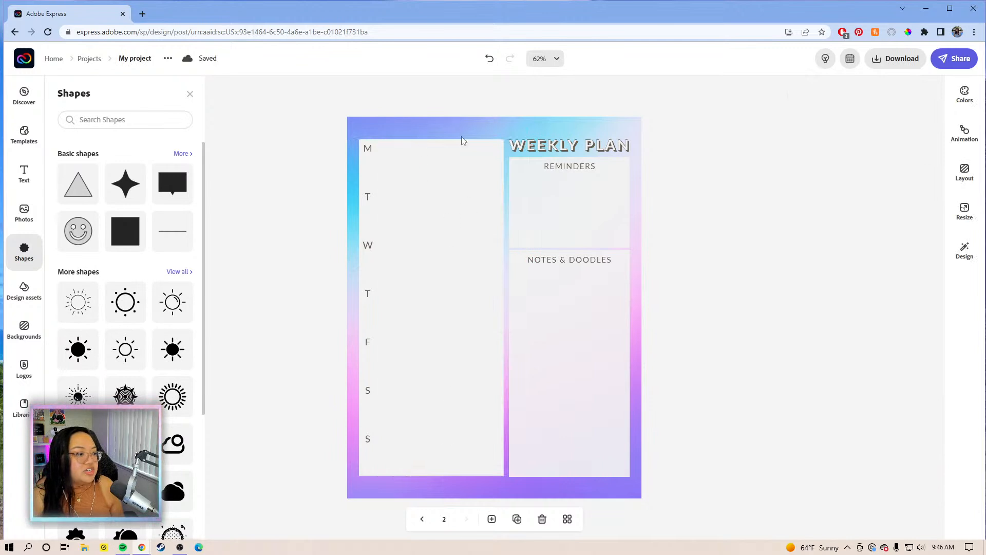
Set the opacity of the new weekday column rectangle to 85.
click(476, 185)
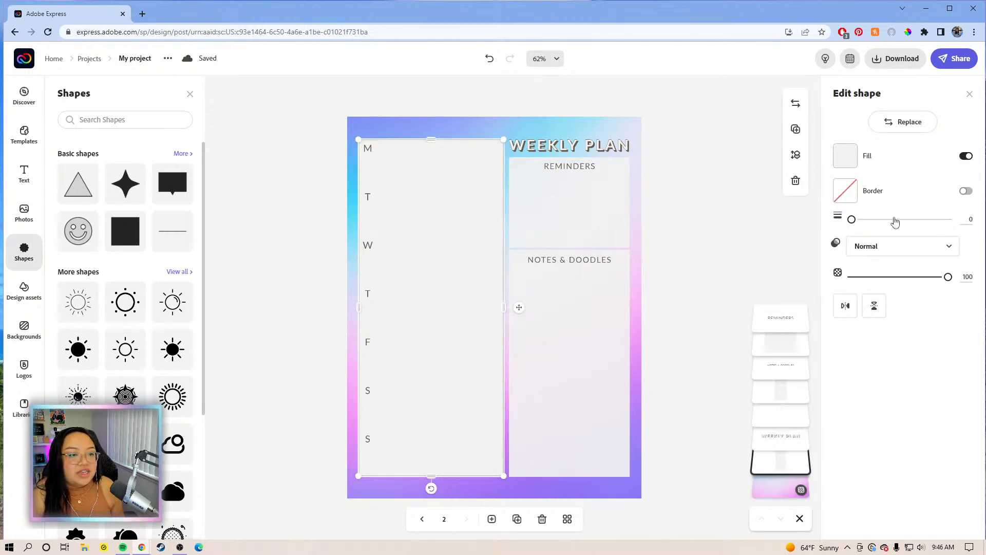
click(968, 277)
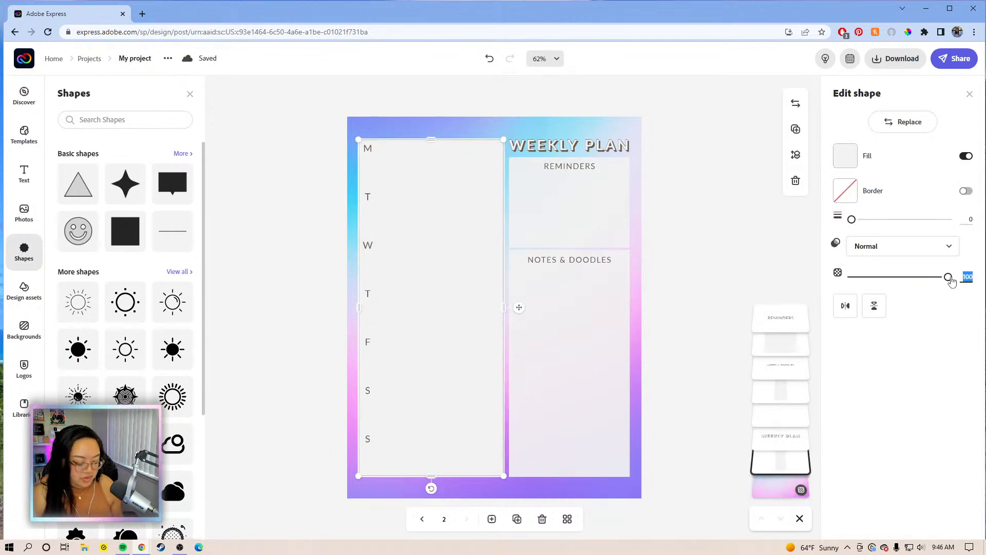
text(85)
key(Return)
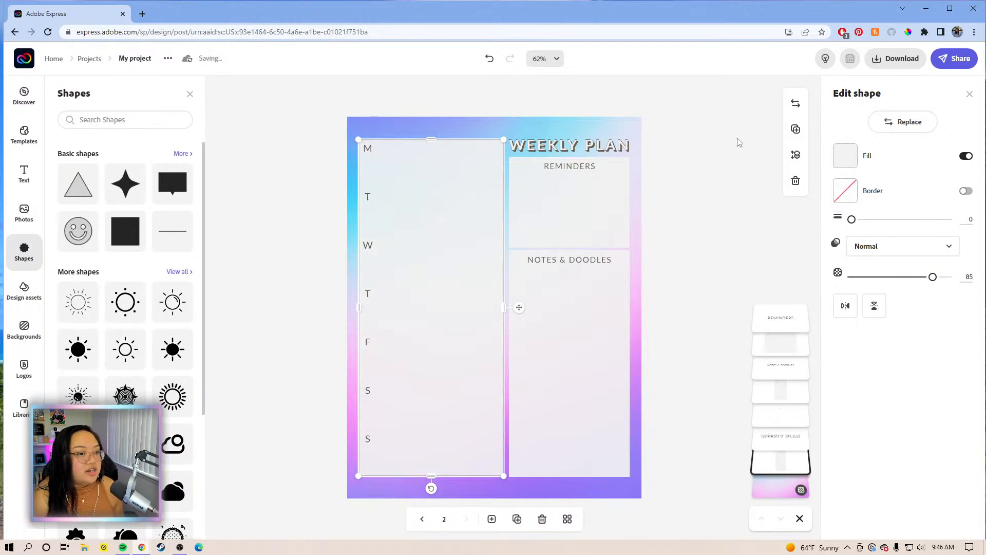
Select the column of weekday letters and reduce its line spacing.
click(720, 162)
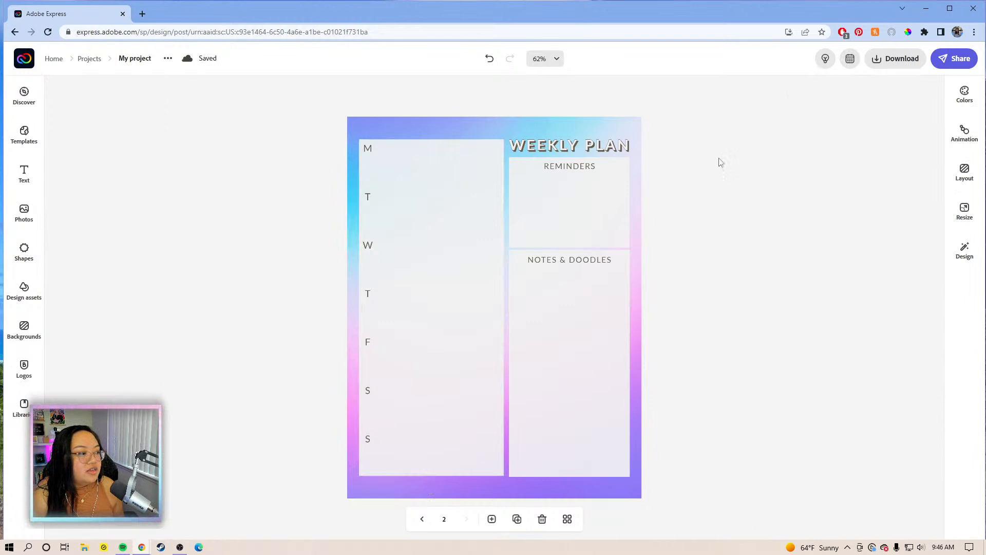
click(367, 152)
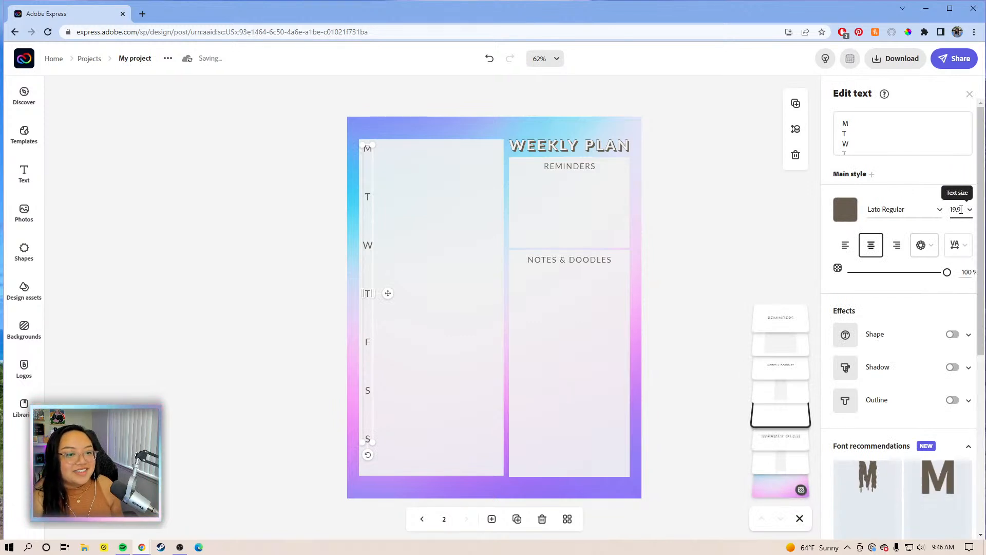
click(961, 210)
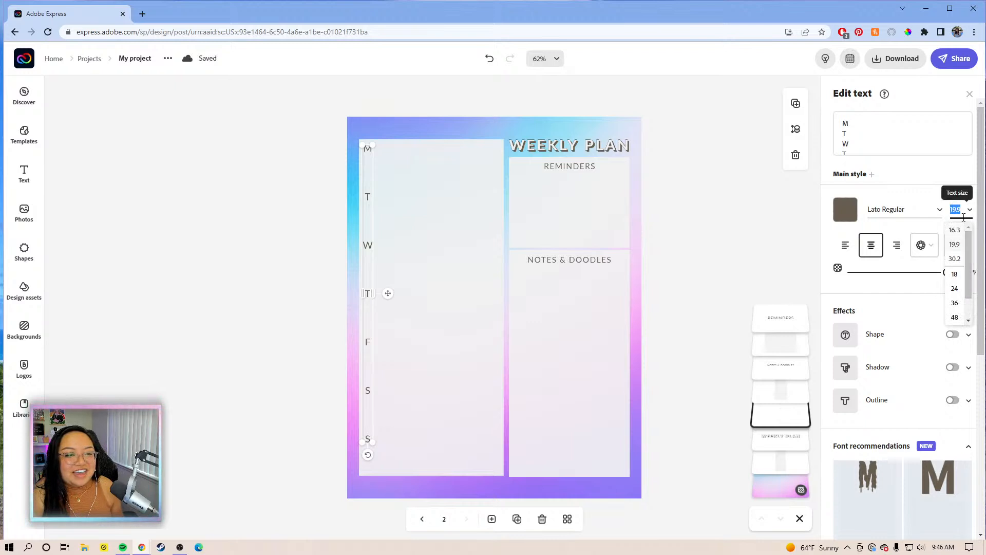
click(970, 247)
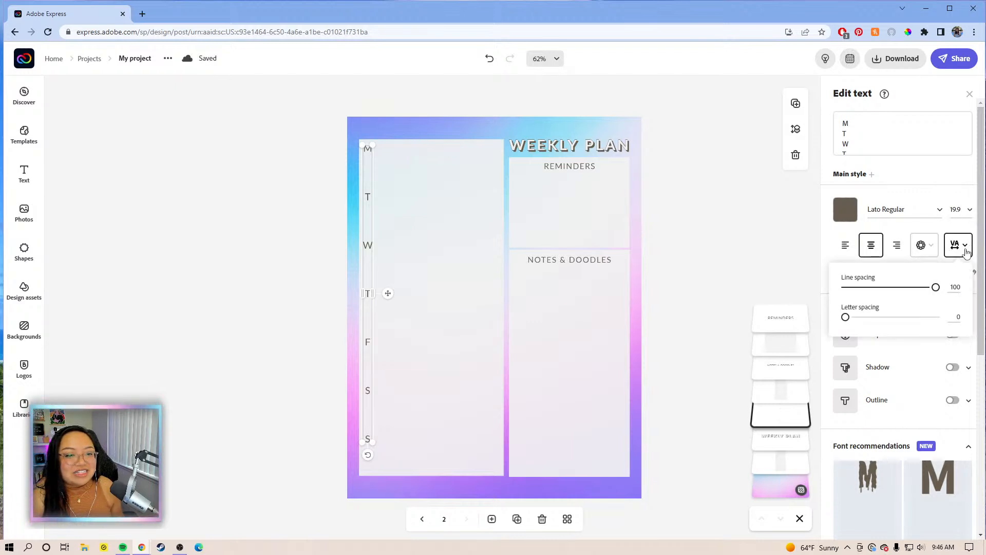
drag(892, 288, 818, 278)
Replace the weekday letters with the text 6:30a and move it into the upper corner of the open grey panel.
click(900, 142)
key(ctrl+a)
key(BackSpace)
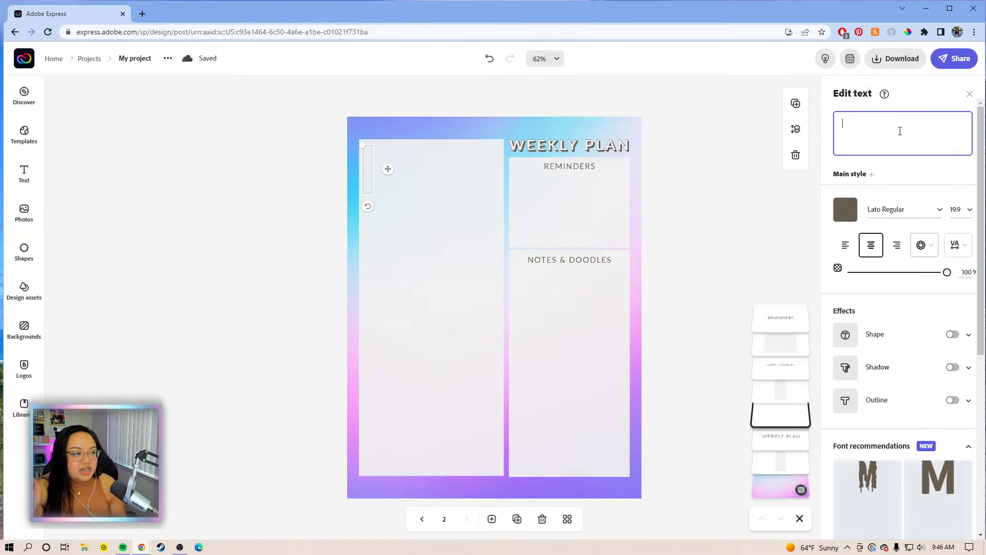
text(6)
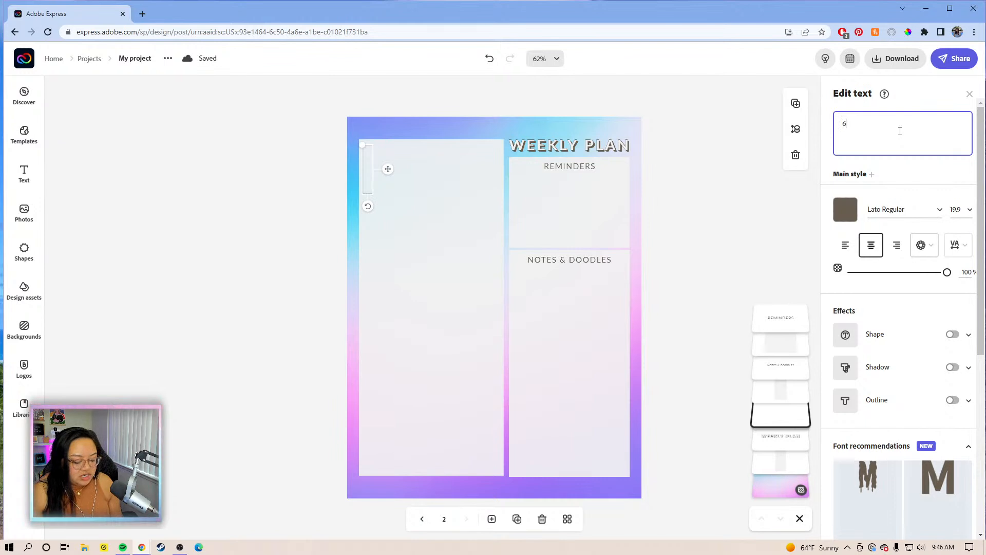
text(:30A)
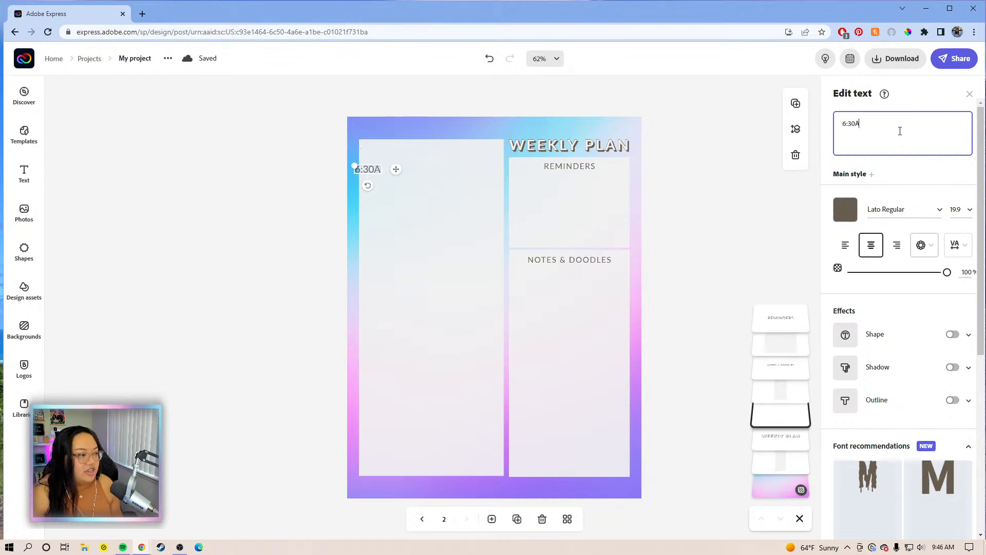
key(BackSpace)
text(a)
drag(395, 171, 399, 154)
Change the time label to 6:00a and add 6:30a on a second line below it.
click(888, 127)
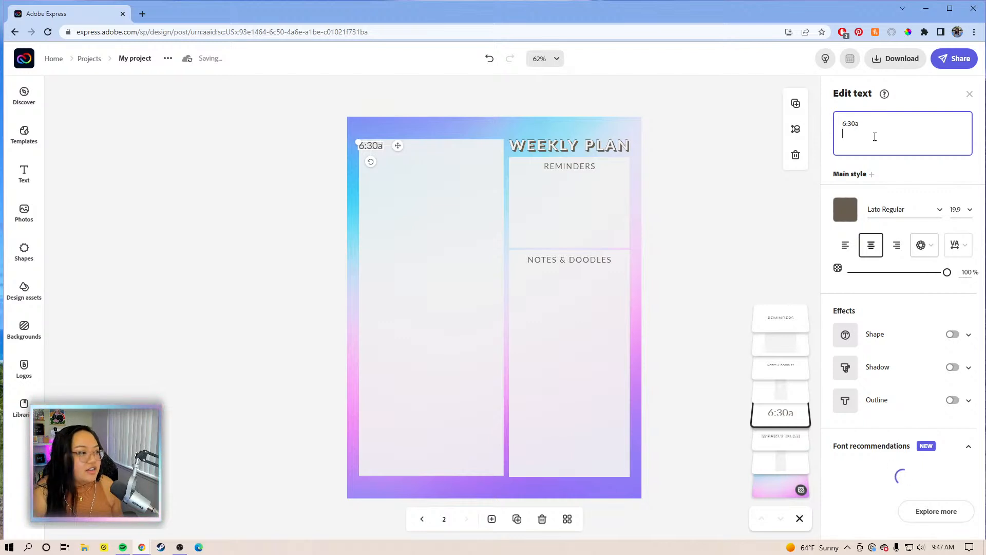
click(854, 125)
key(BackSpace)
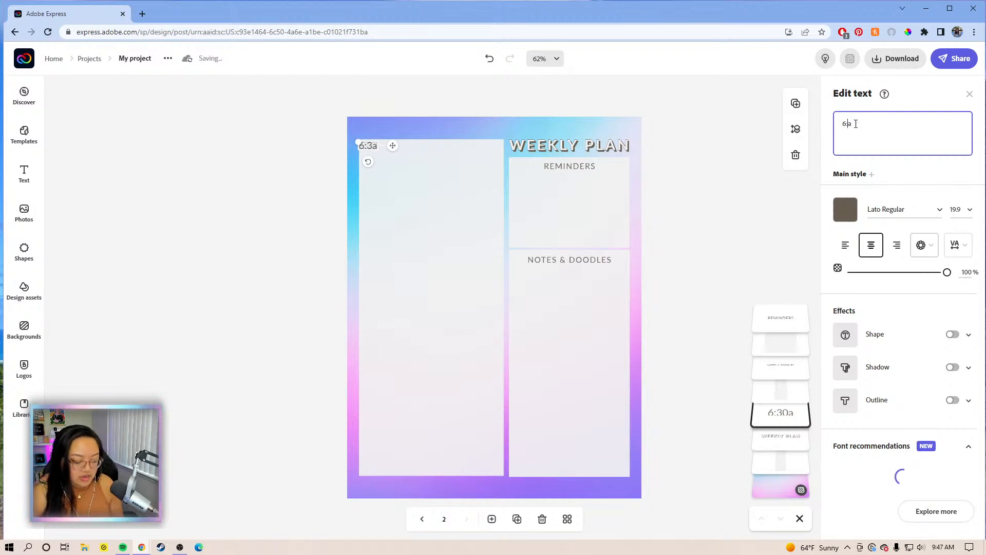
text(00)
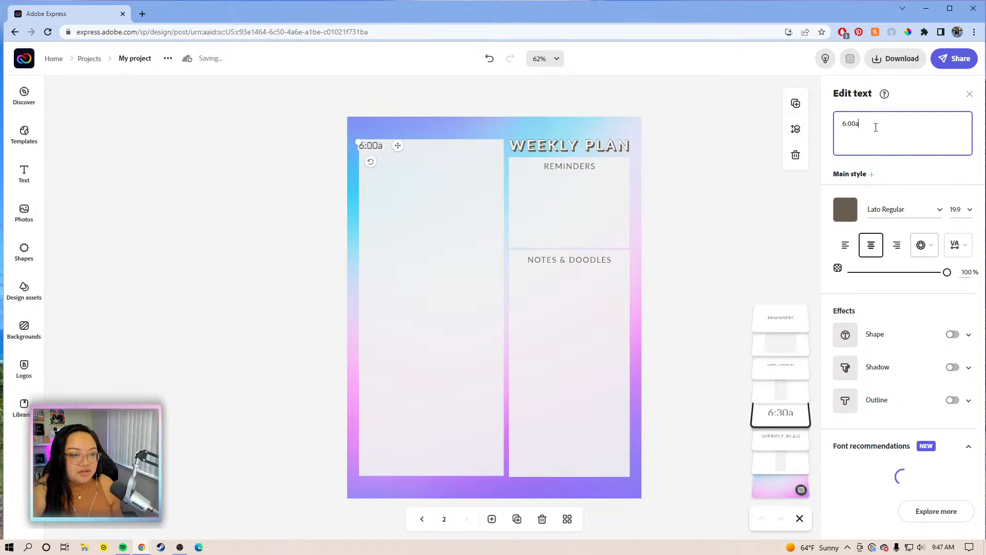
key(Return)
text(6:)
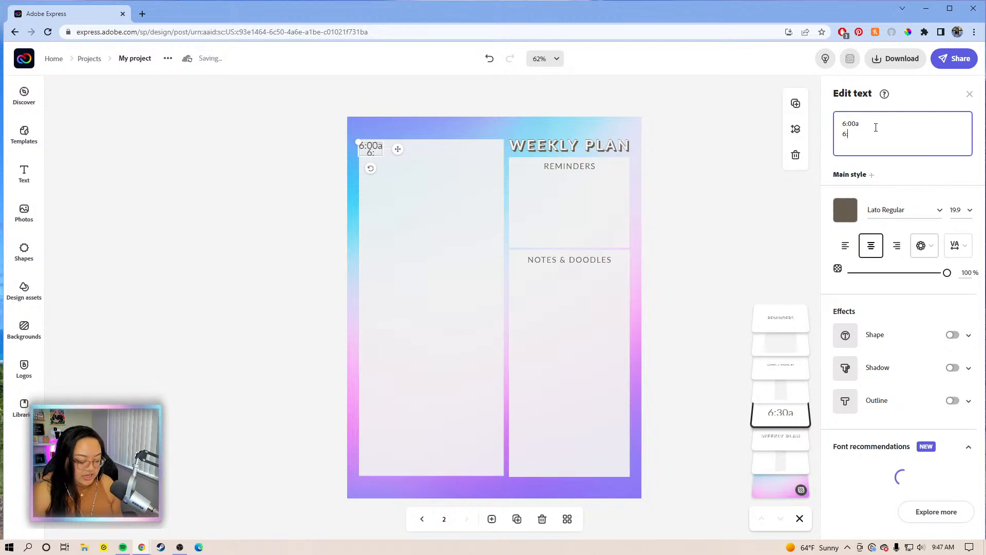
text(30a)
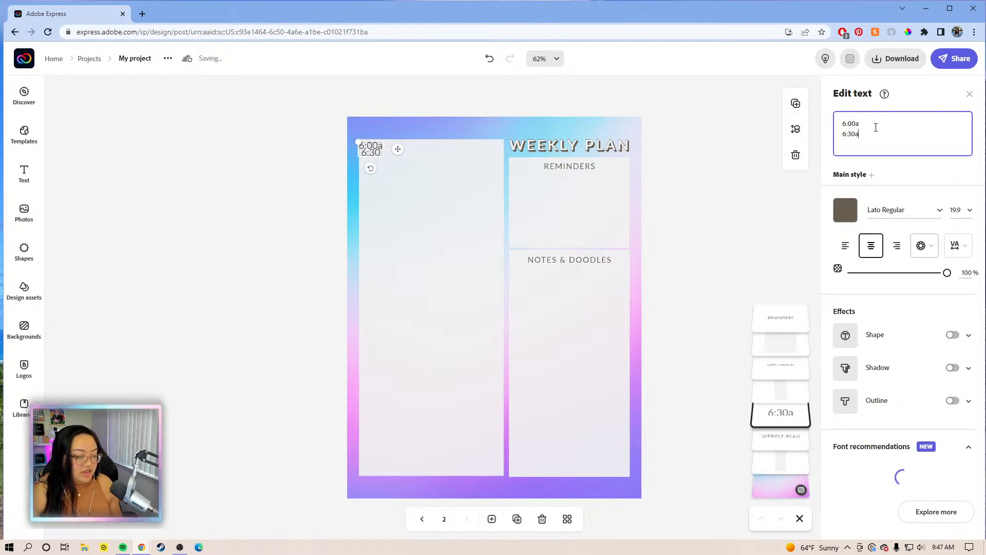
Continue the time list with 7:00a, 7:30a, 8:00a and 8:30a, each on its own line.
key(Return)
text(7:0)
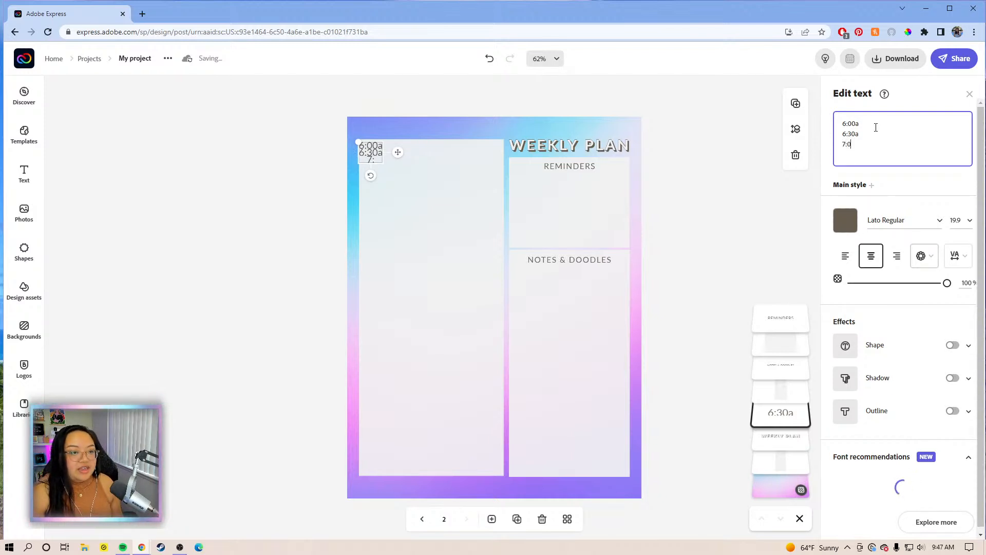
text(0a)
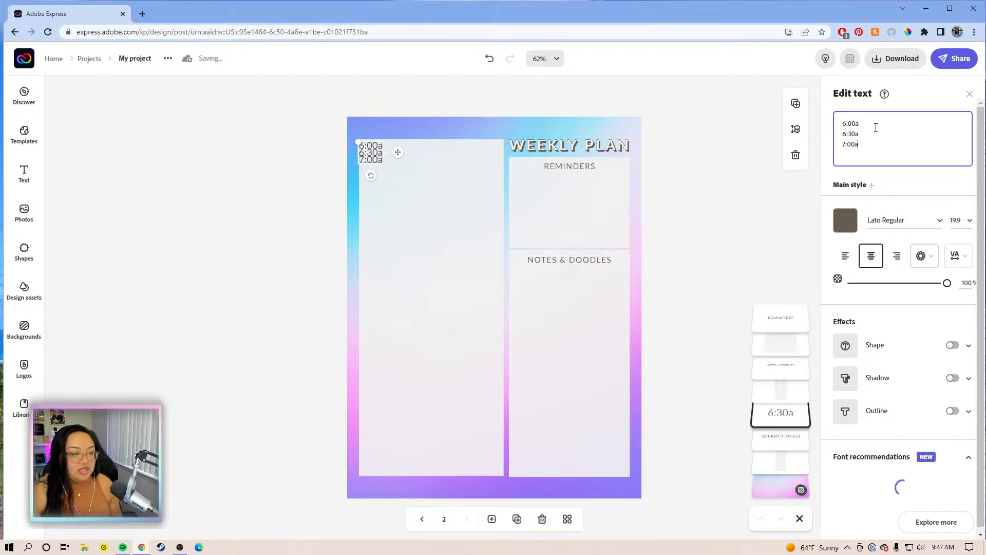
key(Return)
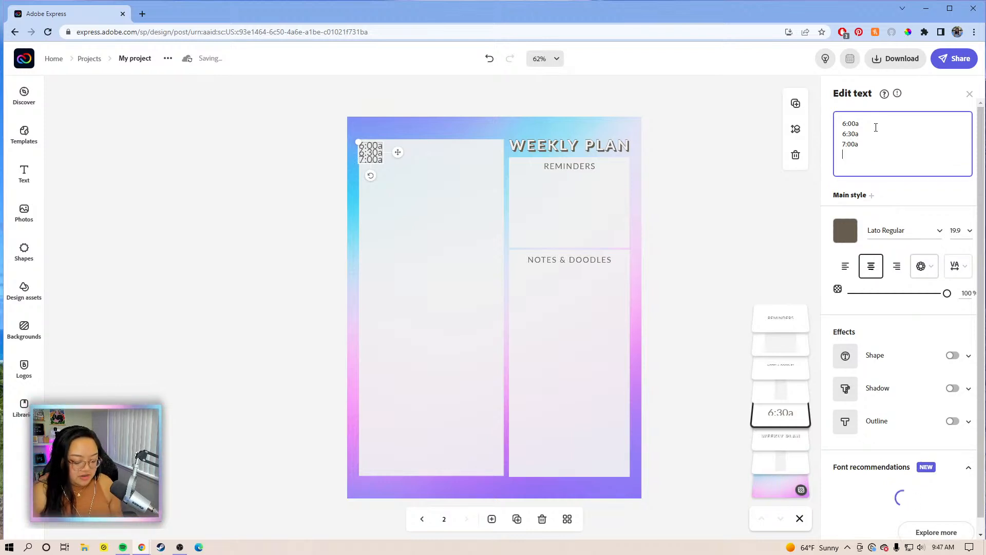
text(7:30a)
key(Return)
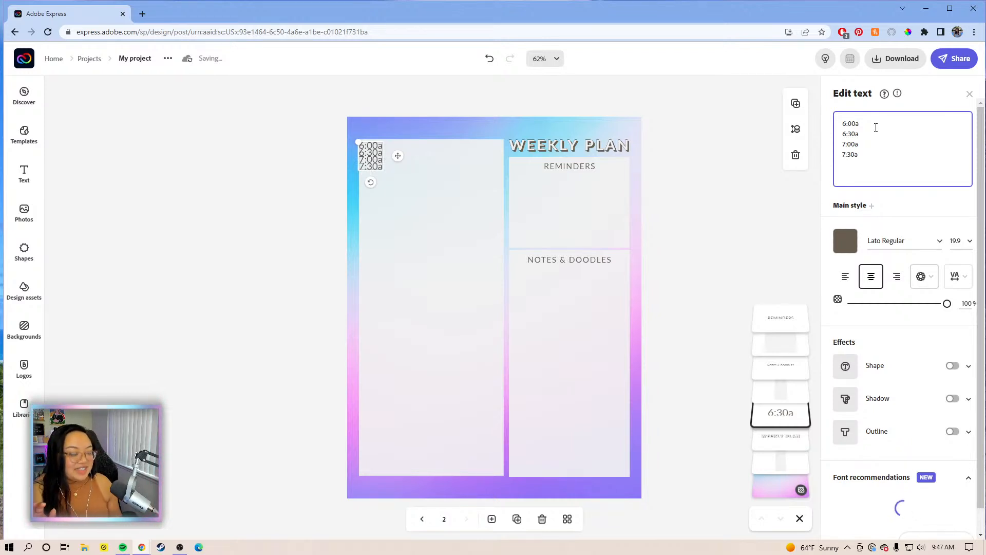
text(8:)
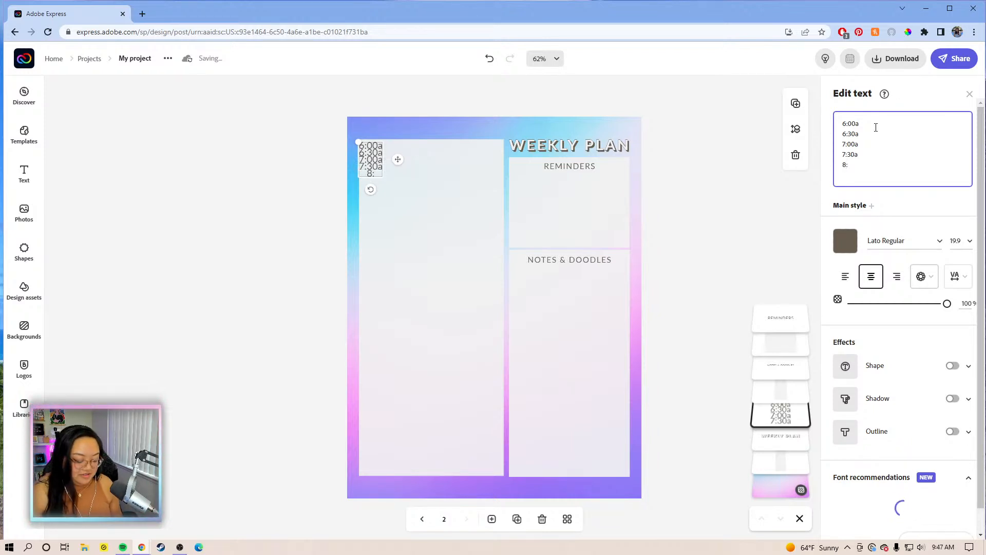
text(00a)
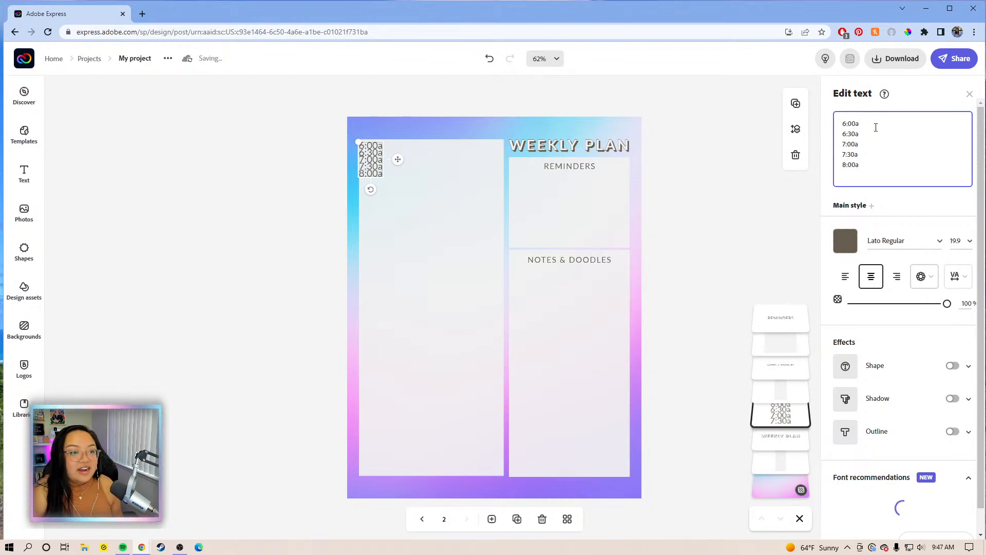
key(Return)
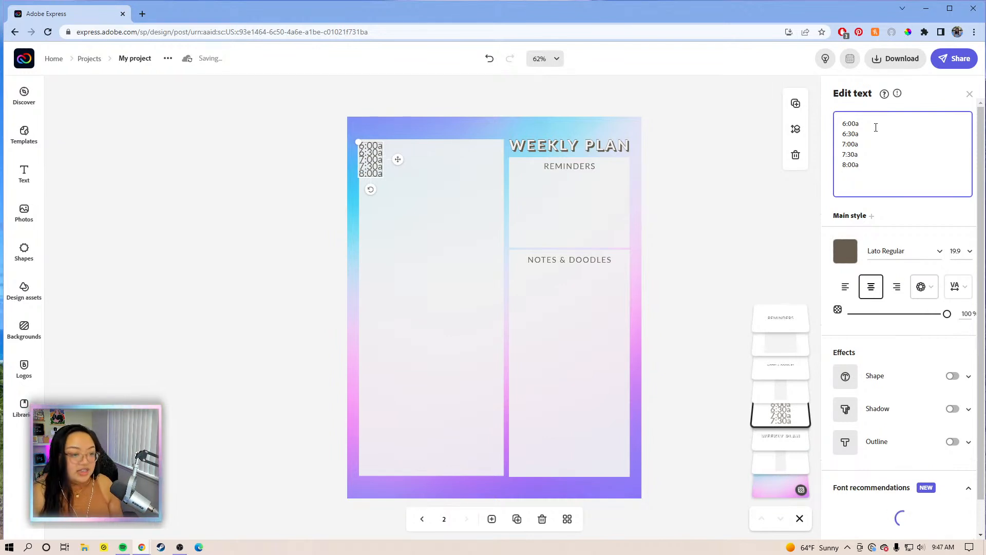
text(8:30a)
Add 9:00a and 9:30a as separate lines at the end of the time list.
key(Return)
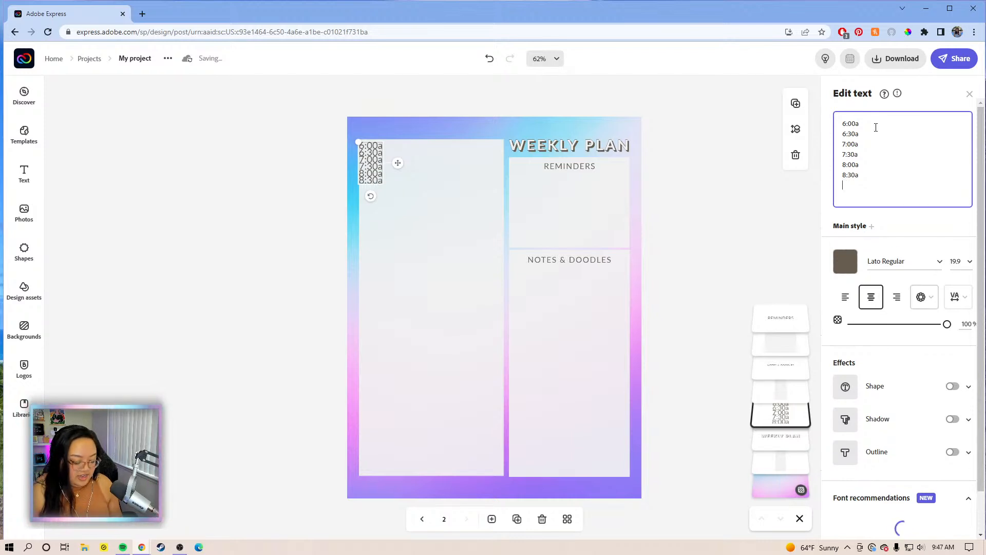
text(9:0)
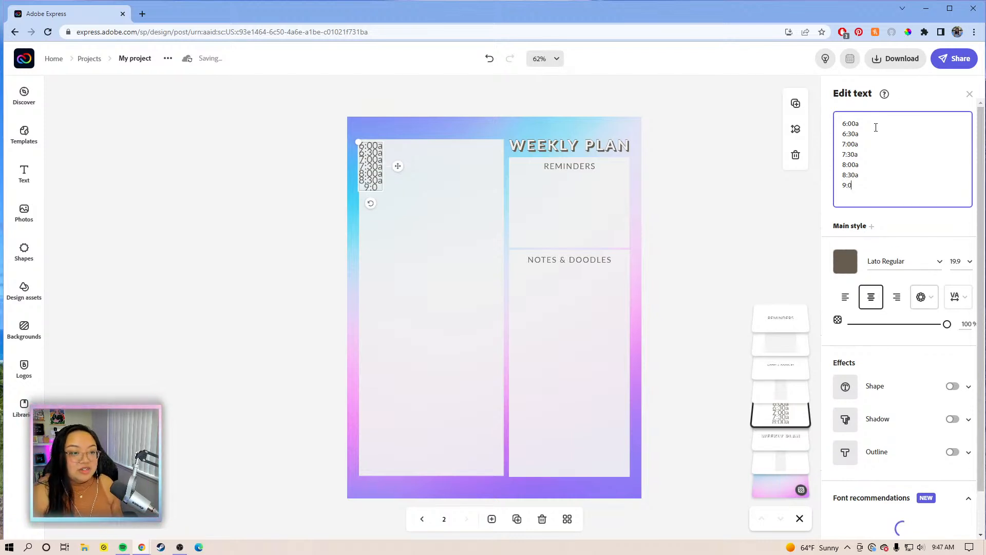
text(0a)
key(Return)
text(9:)
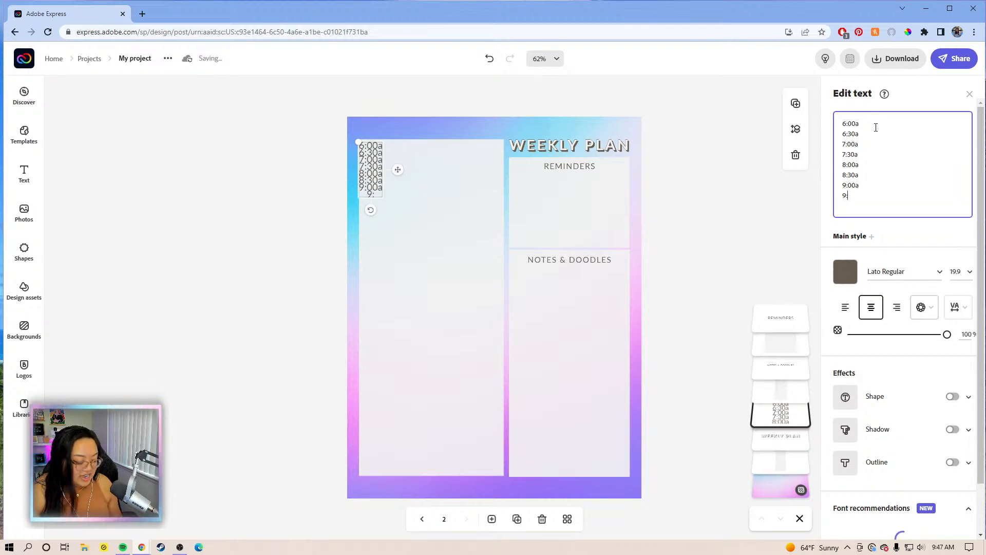
text(30a)
Extend the time list with separate lines for 10:00a and 10:30a.
key(Return)
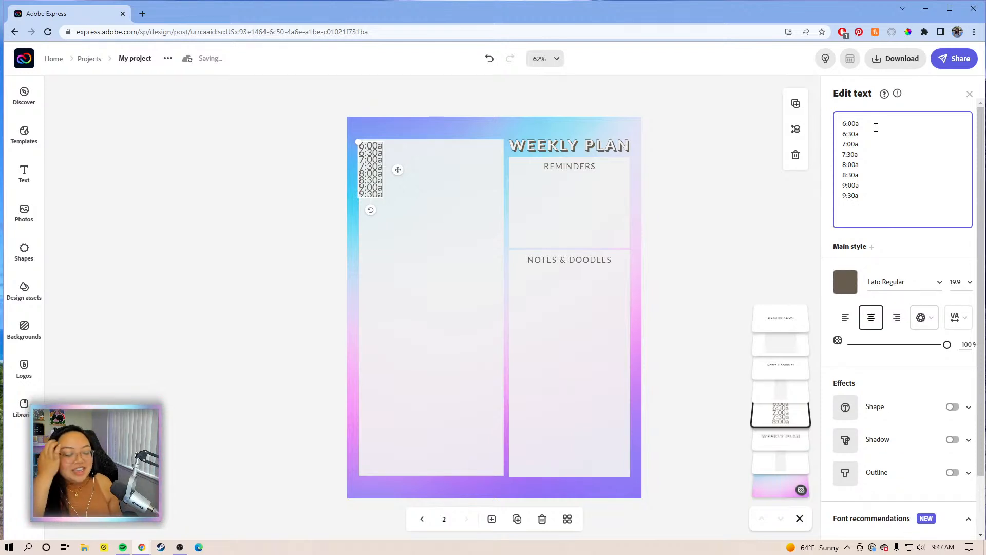
text(10)
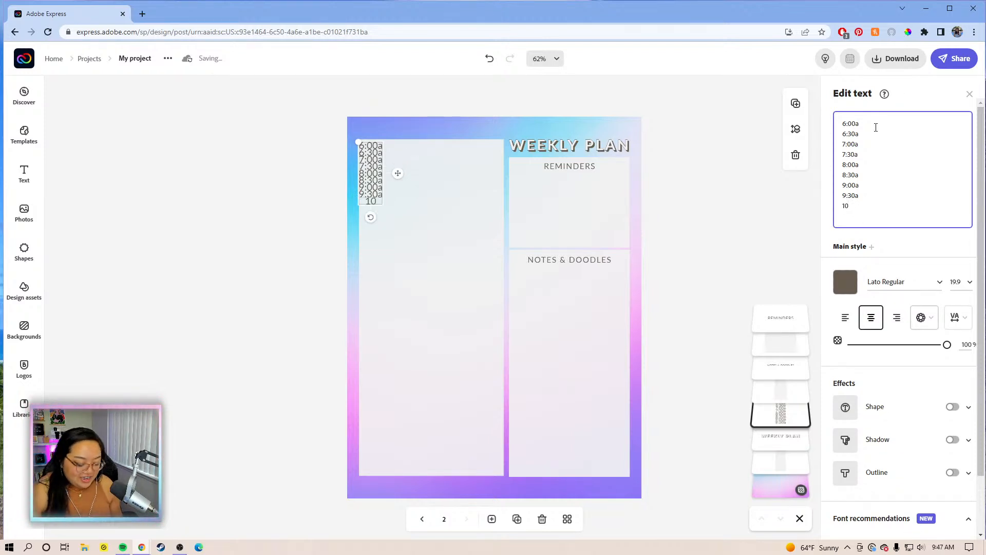
text(:)
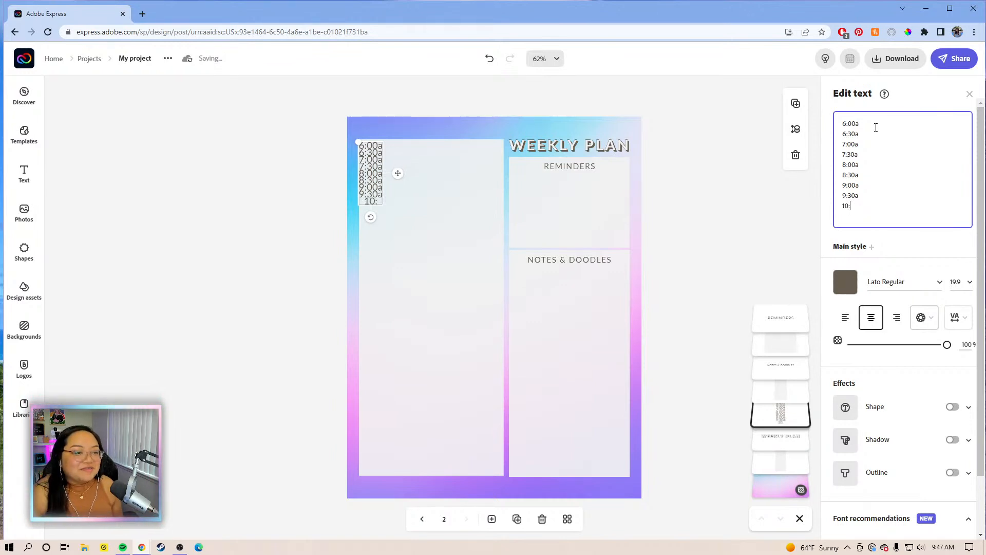
text(00a)
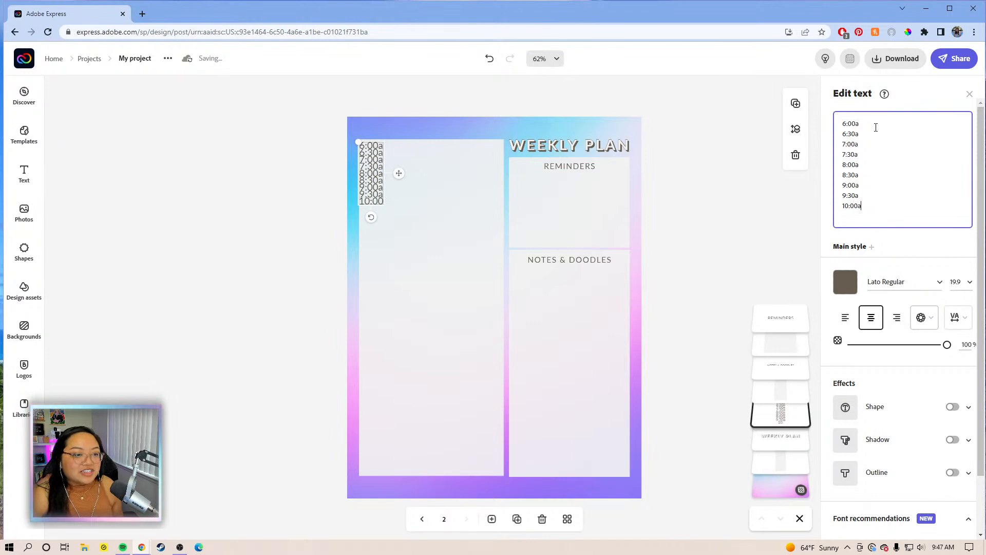
key(Return)
text(10)
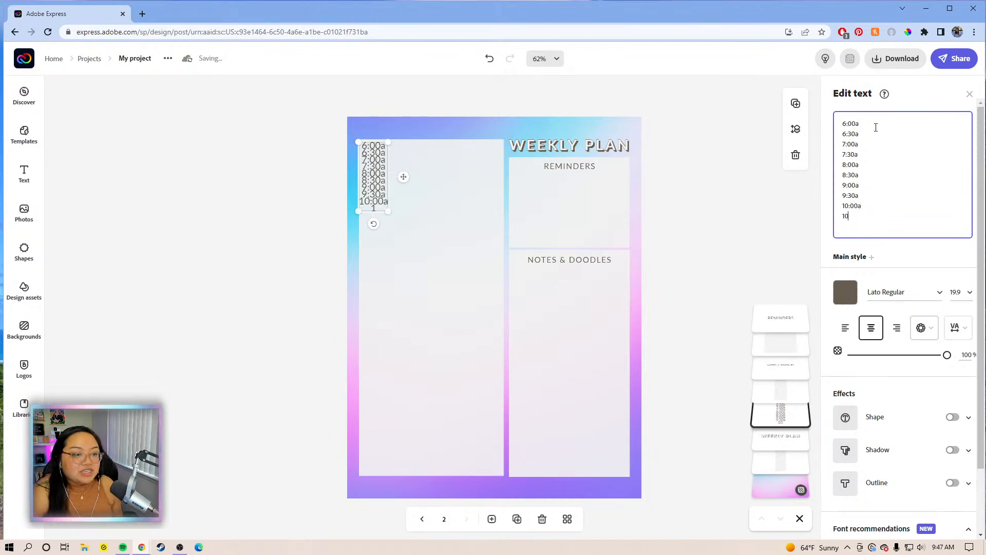
text(:30a)
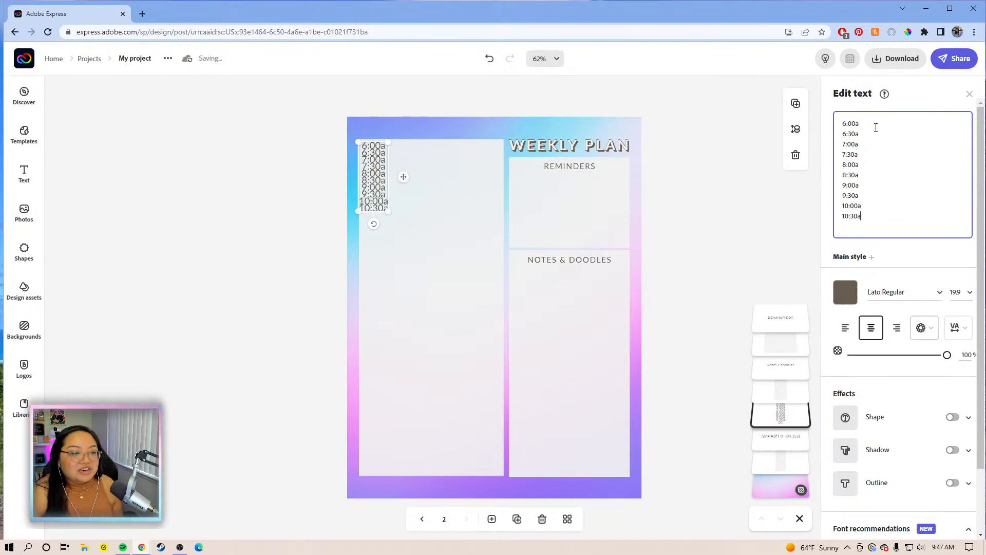
Continue the time list with 11:00a, 11:30a, 12:00p and 12:30p, each on its own line.
key(Return)
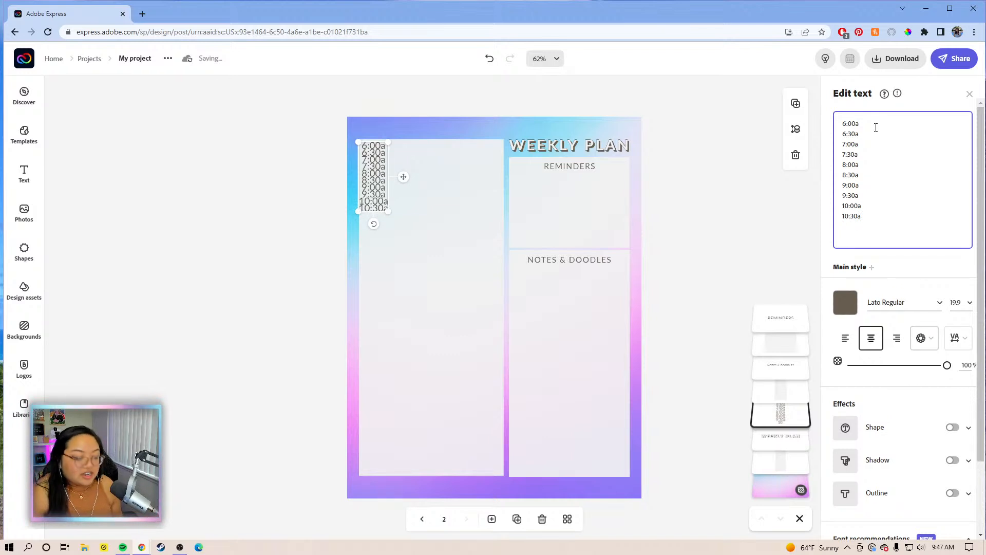
text(11:00a)
key(Return)
text(11:30a)
key(Return)
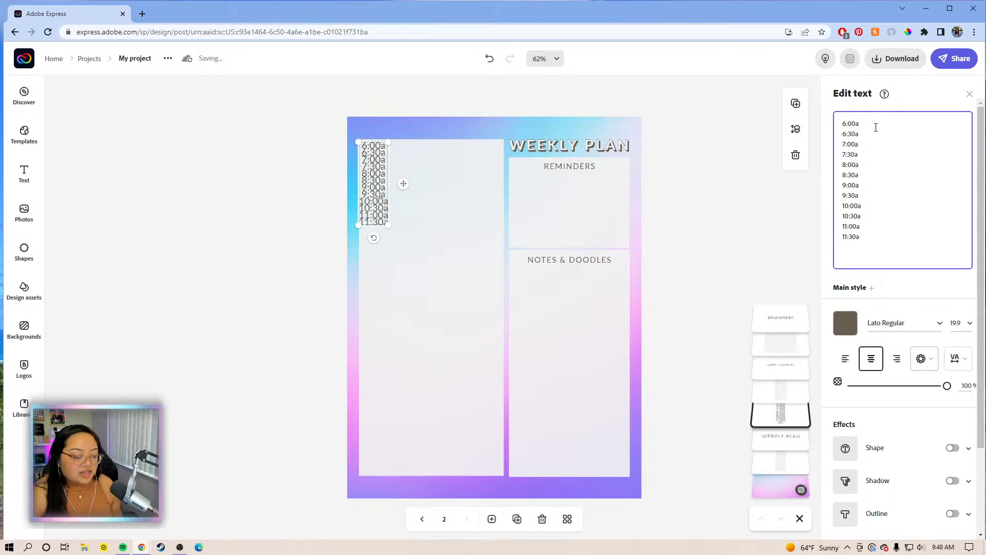
text(12:00p)
key(Return)
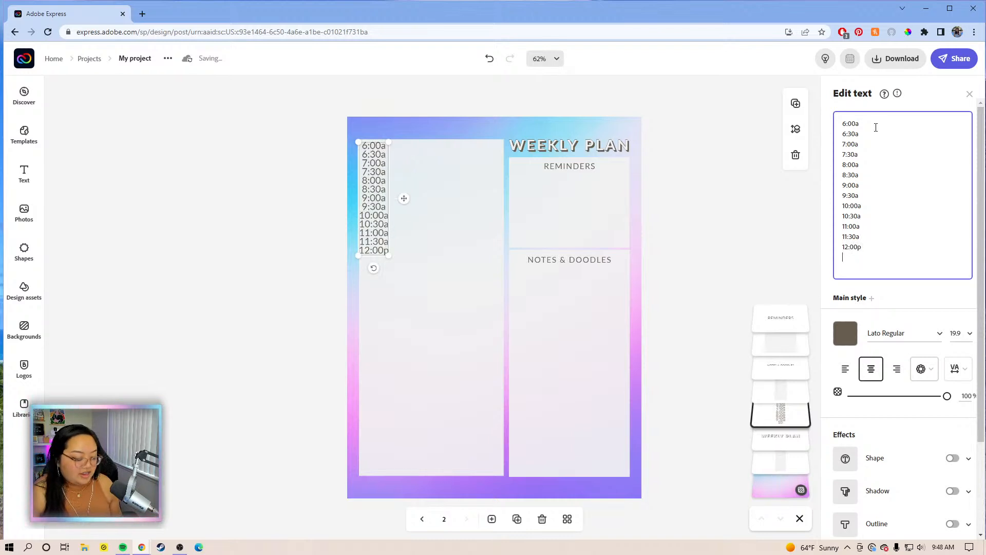
text(12:30p)
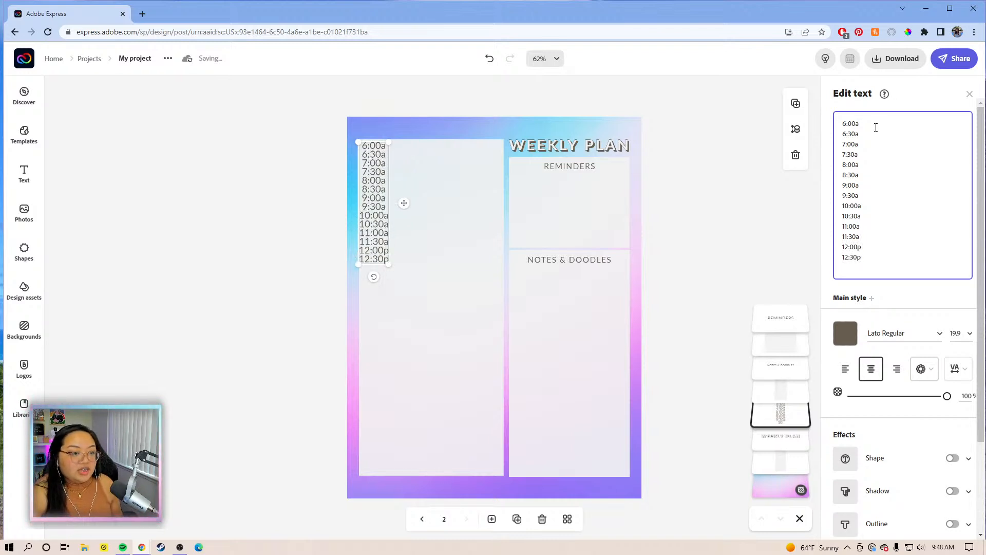
Add 1:00p and 1:30p as separate lines at the end of the time list.
key(Return)
text(1:00p)
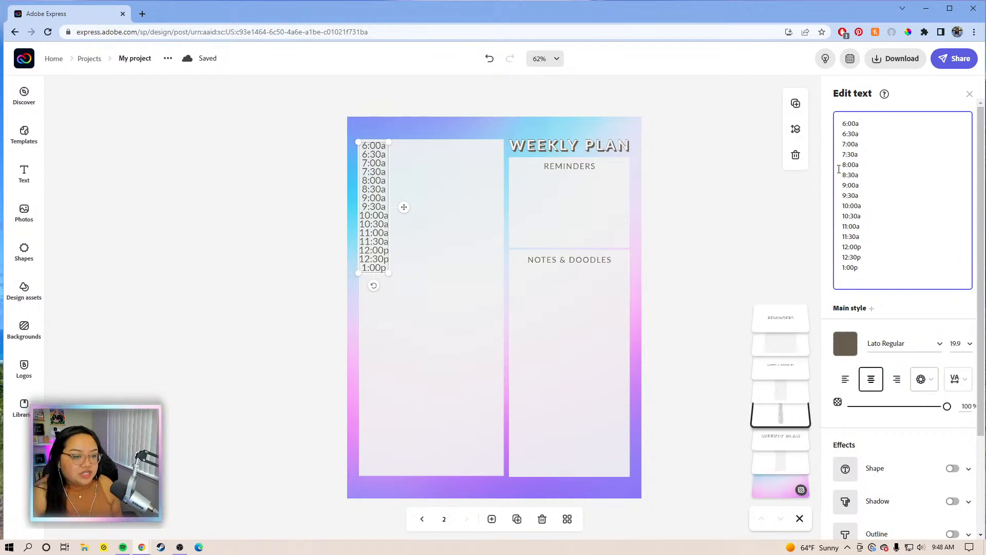
key(Return)
text(1:)
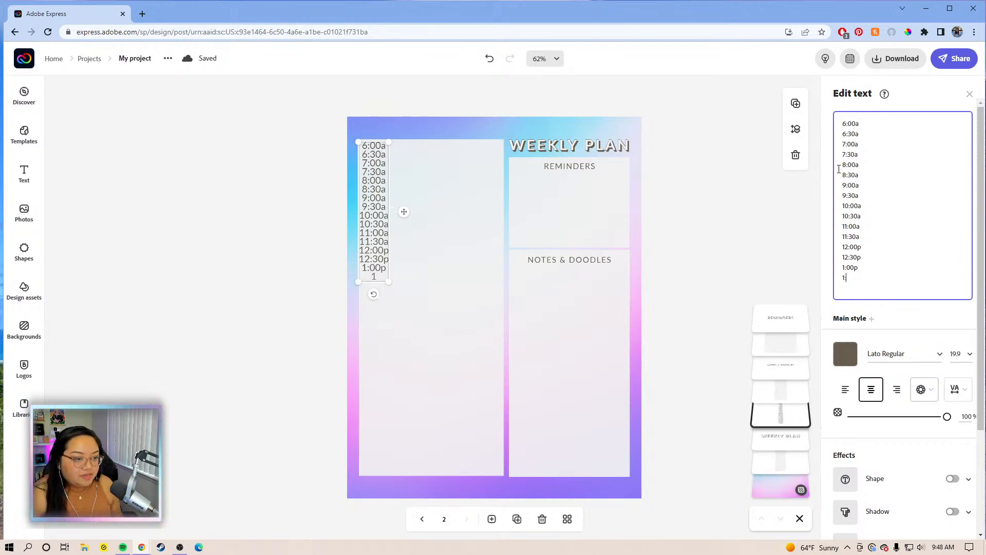
text(30)
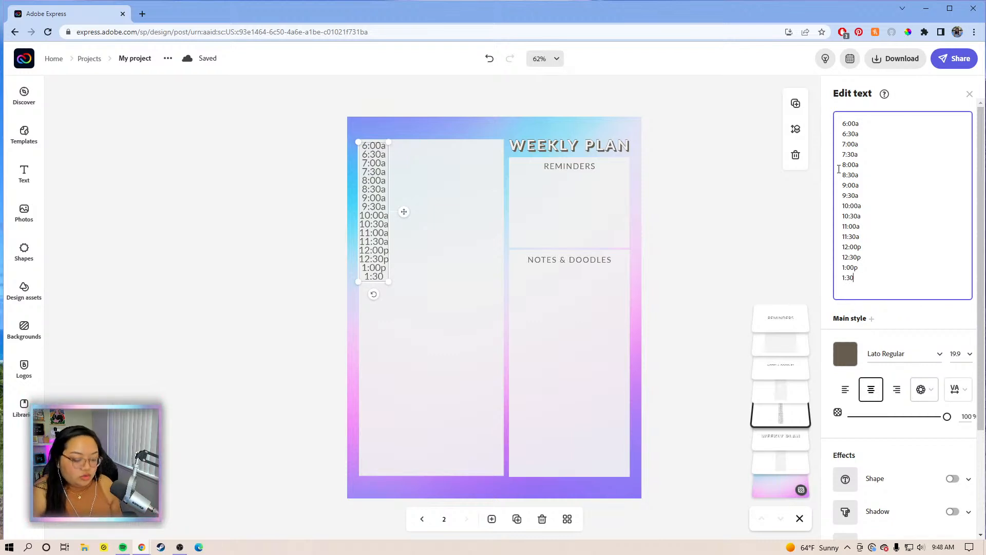
text(p)
Continue the time list with 2:00p, 2:30p, 3:00p and 3:30p, each on its own line.
key(Return)
text(2:00p)
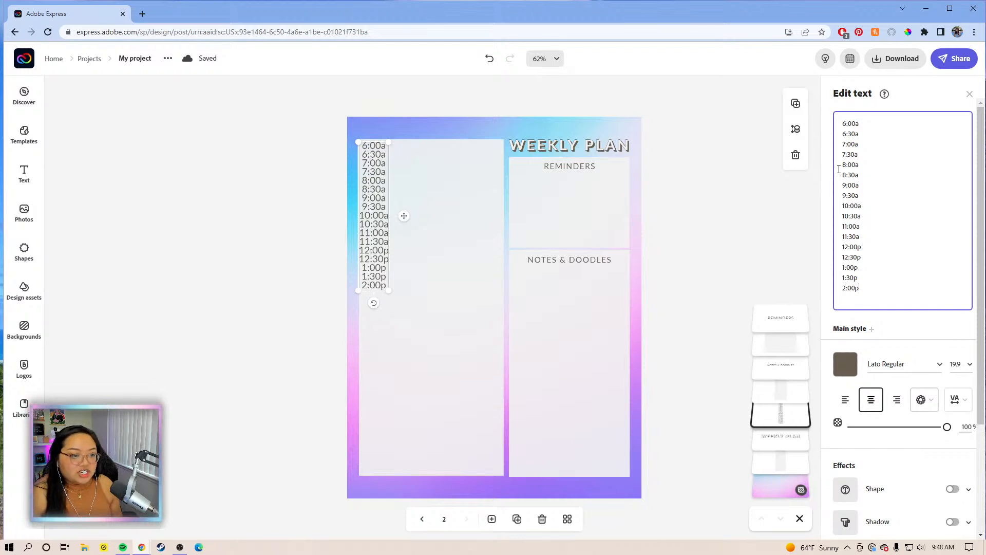
key(Return)
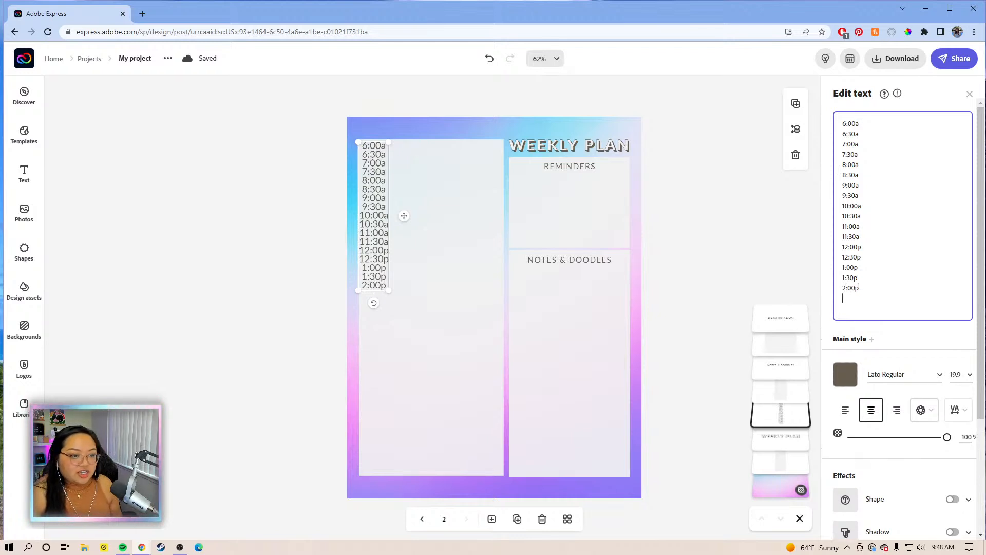
text(2:30p)
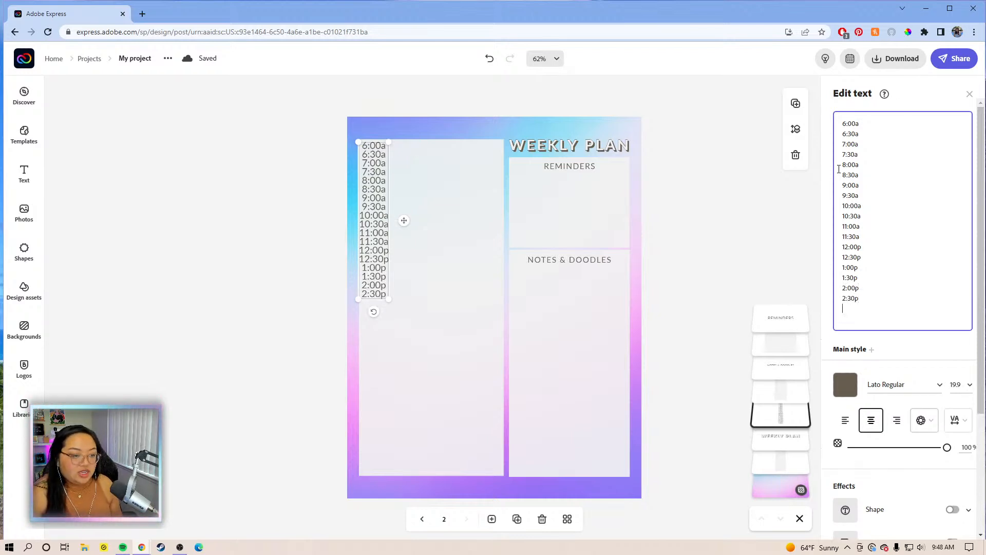
key(Return)
text(3:0)
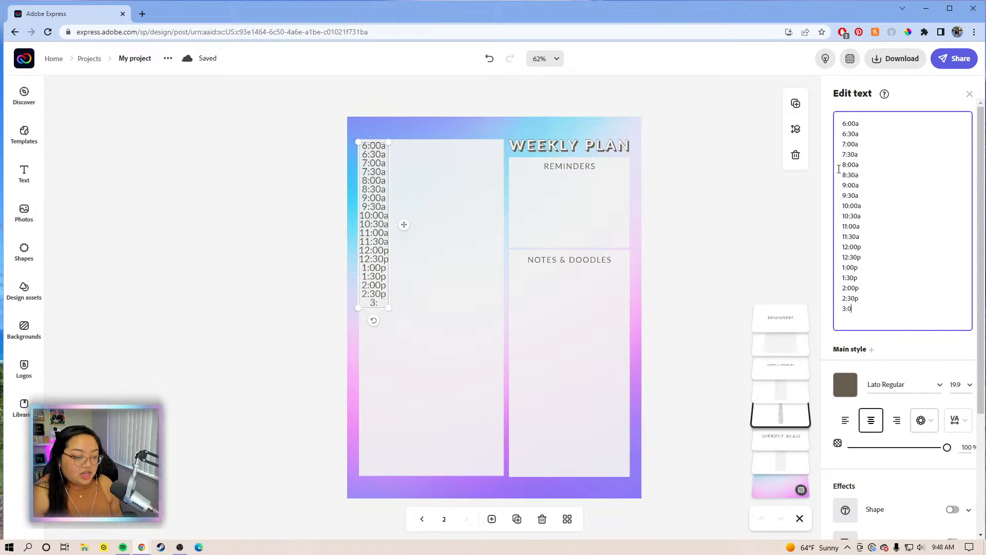
text(0p 3:30p)
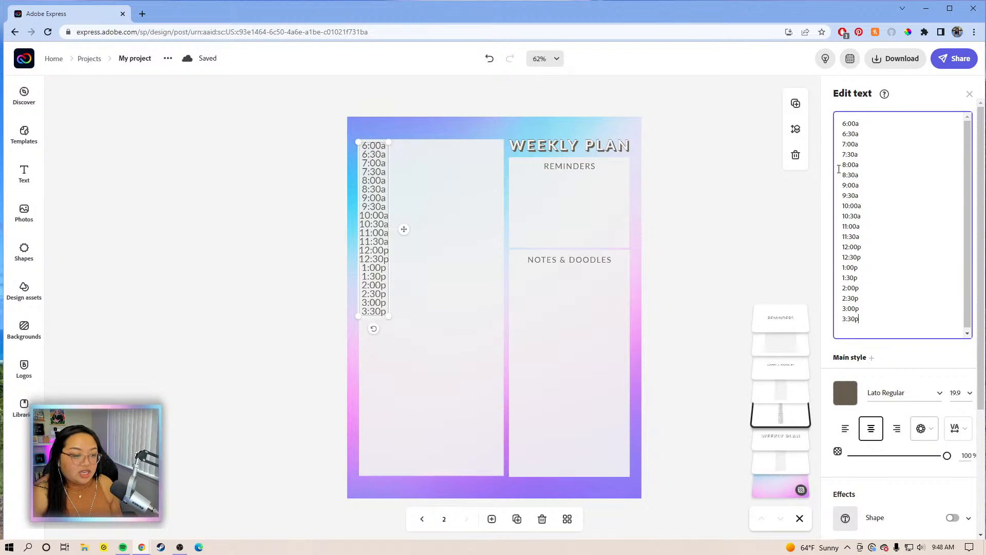
Extend the time list with separate lines for 4:00p and 4:30p.
key(Return)
text(4:00)
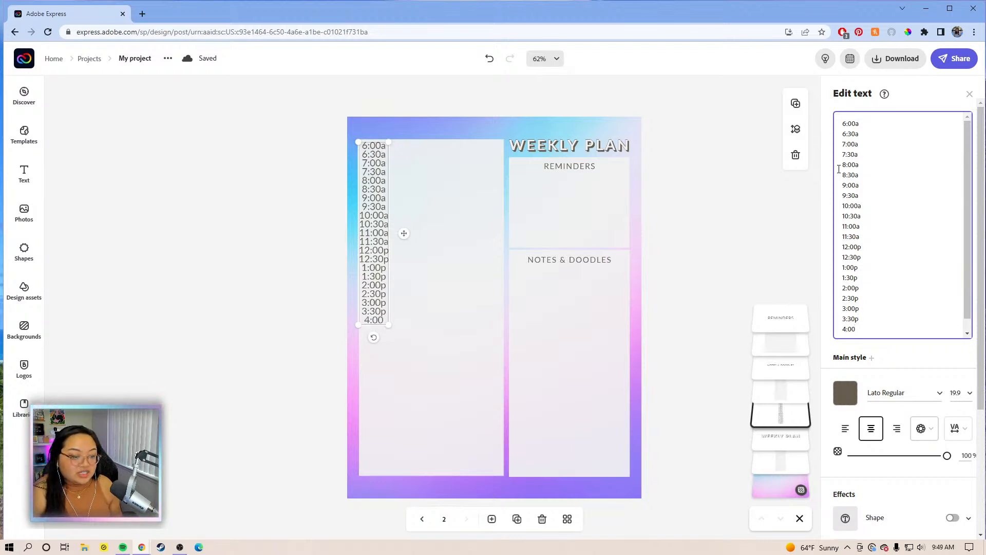
text(p)
key(Return)
text(4)
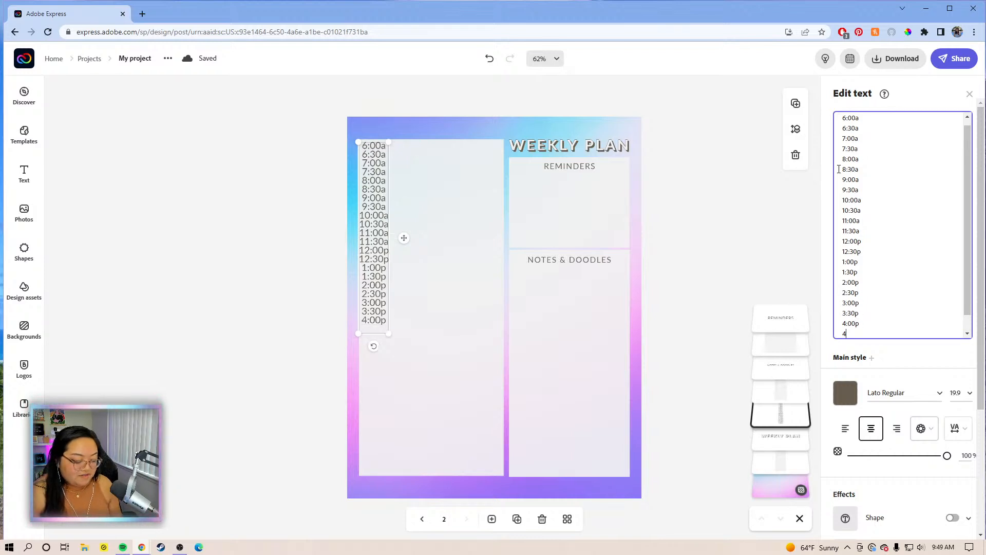
text(:30p)
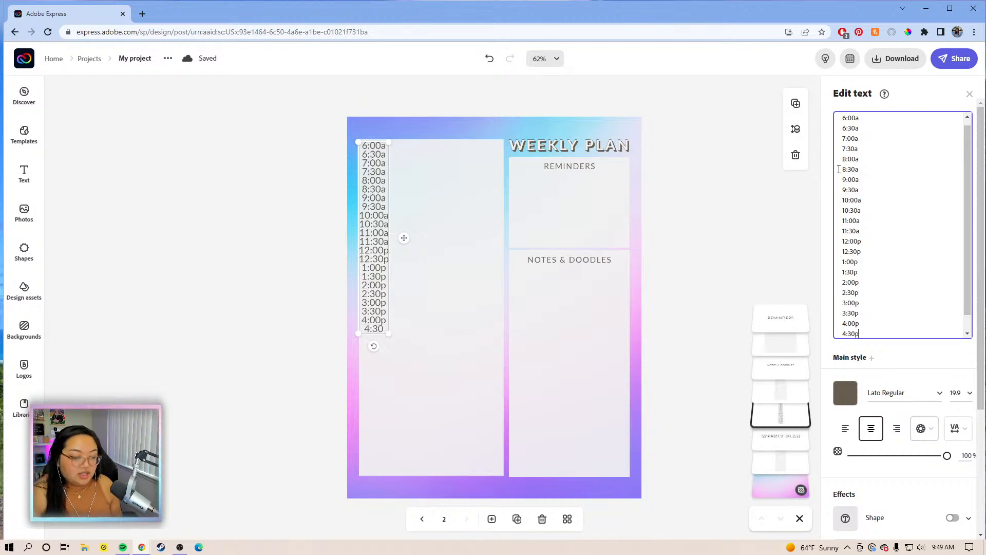
Add 5:00p and 5:30p on their own lines below 4:30p in the time list.
key(Return)
text(5:0)
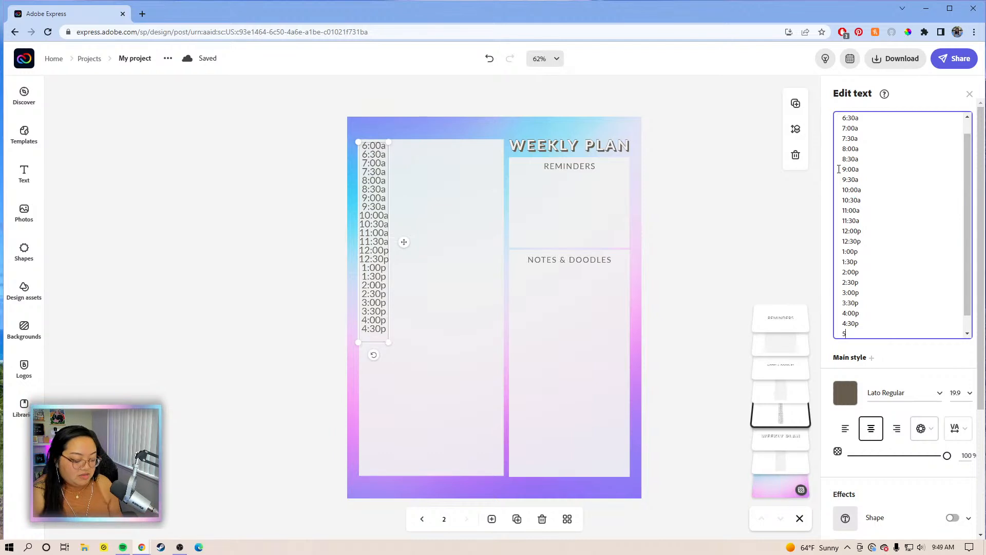
text(p)
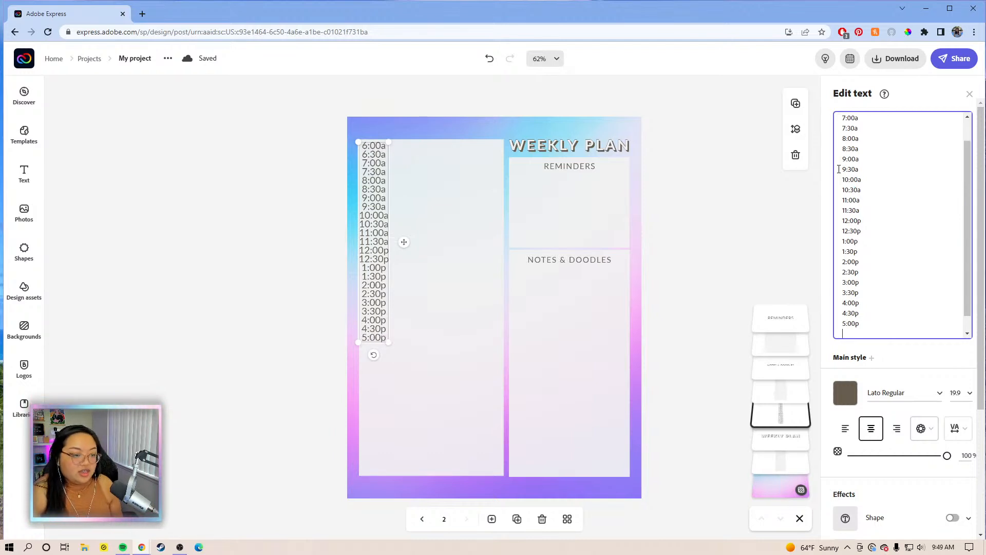
key(Return)
text(5:30p)
Continue the time list with 6:00p and 6:30p, each on its own line.
key(Return)
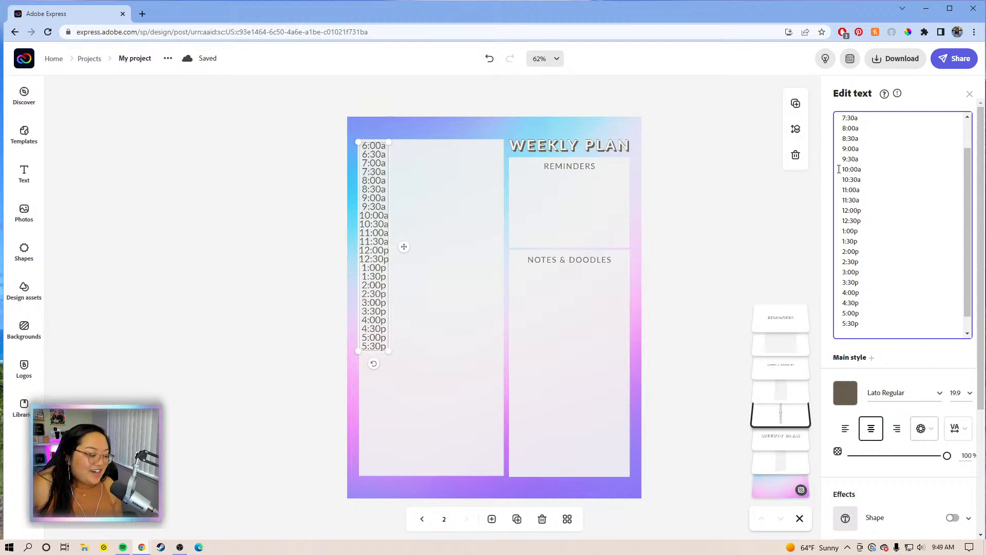
text(6:0)
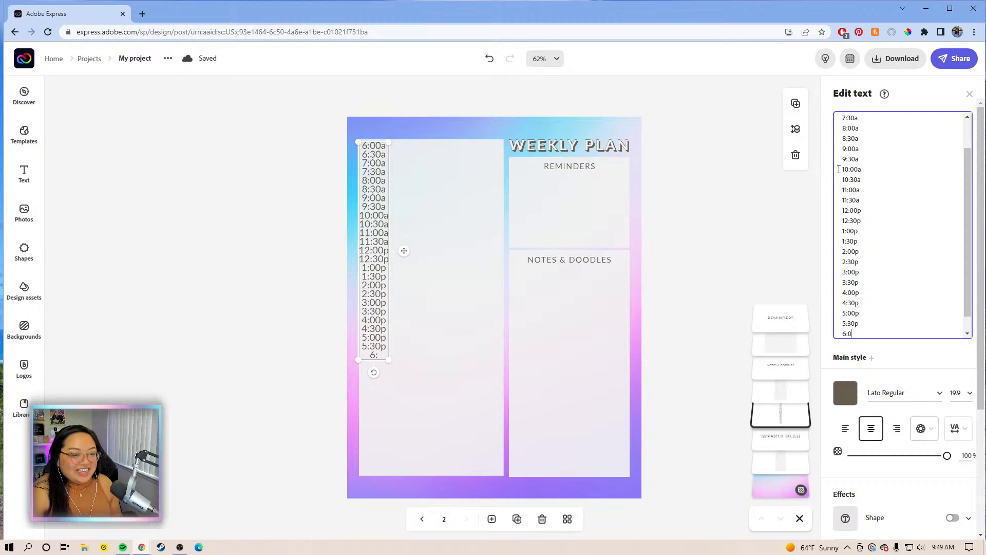
text(0p)
key(Return)
text(6)
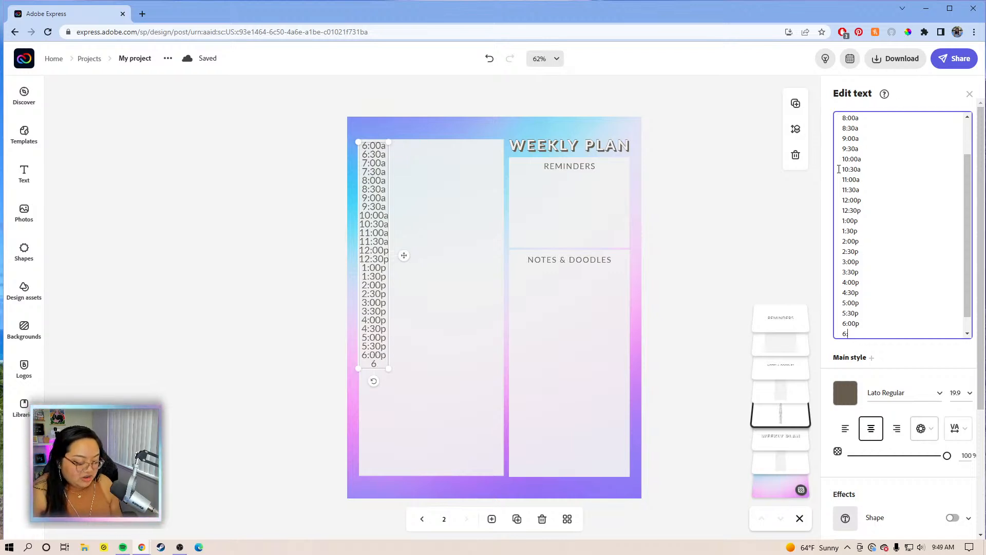
text(:30p)
Extend the time list with separate lines for 7:00p and 7:30p.
key(Return)
text(7:)
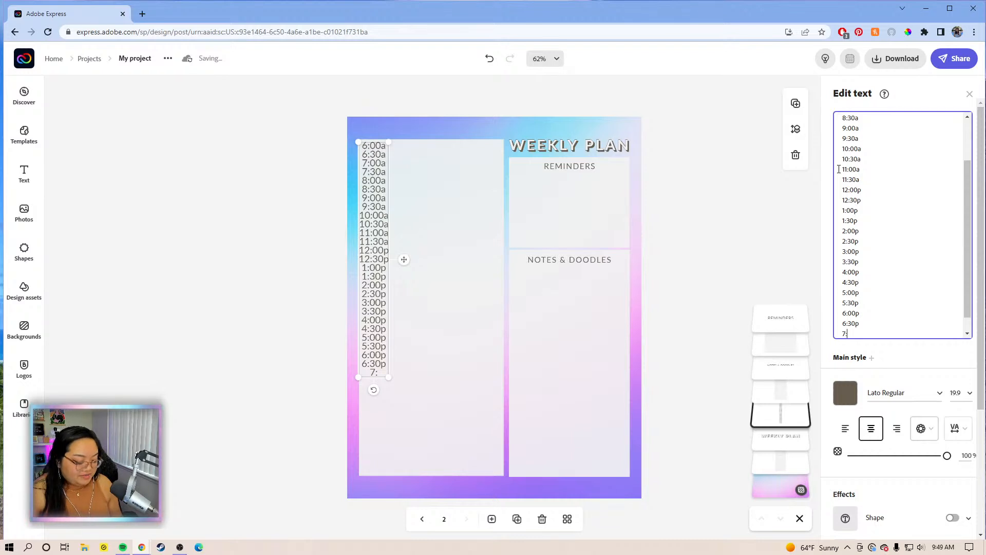
text(00p)
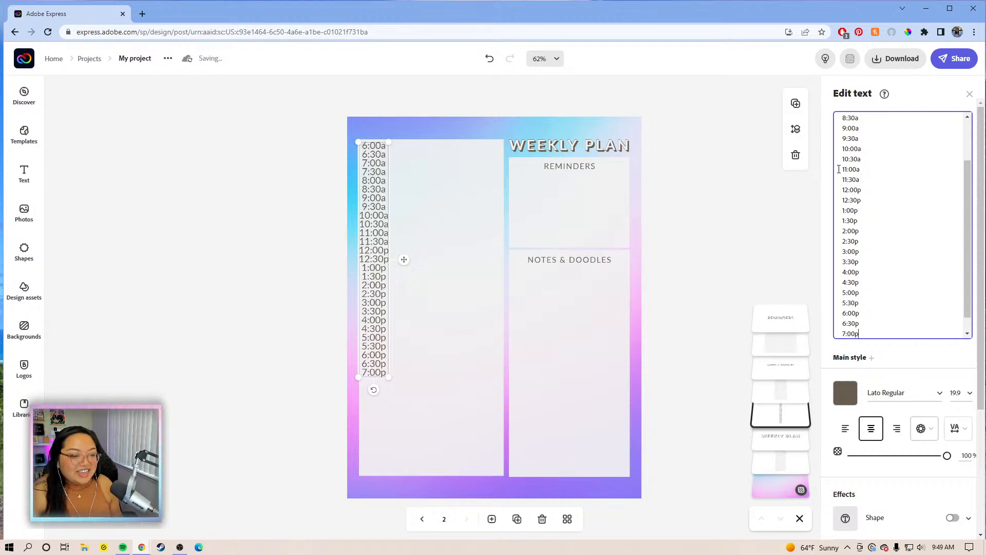
key(Return)
text(7:30p)
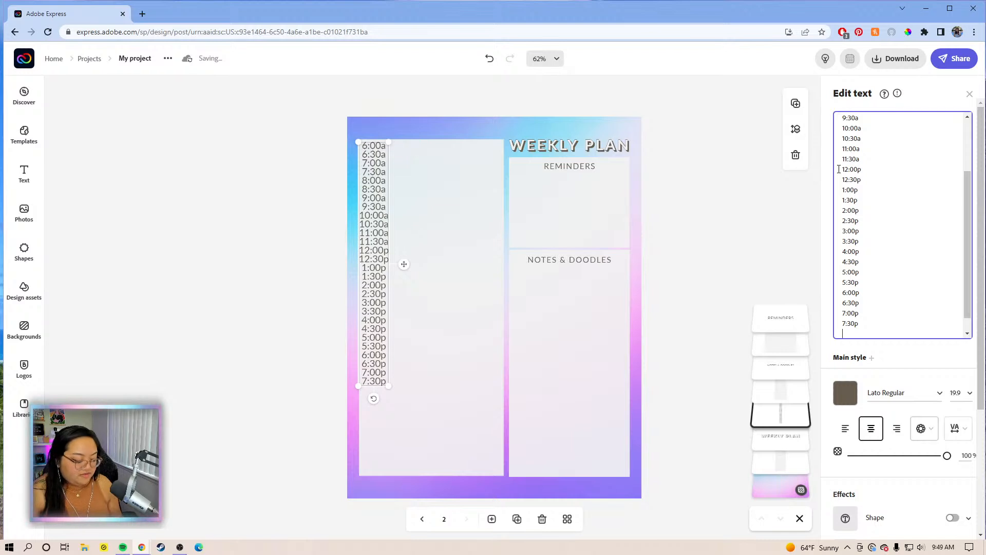
Add 8:00p and 8:30p as separate lines at the end of the time list.
key(Return)
text(8:)
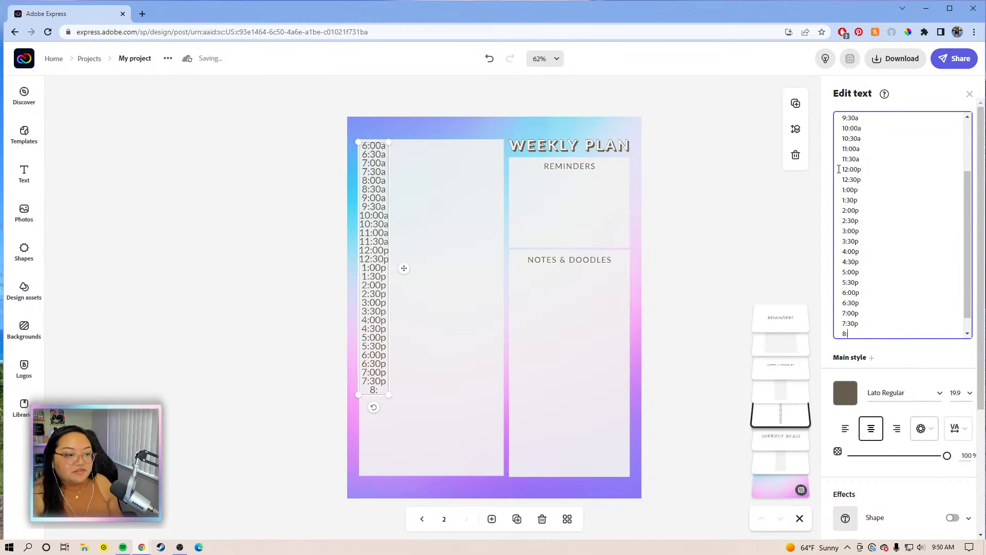
text(00p)
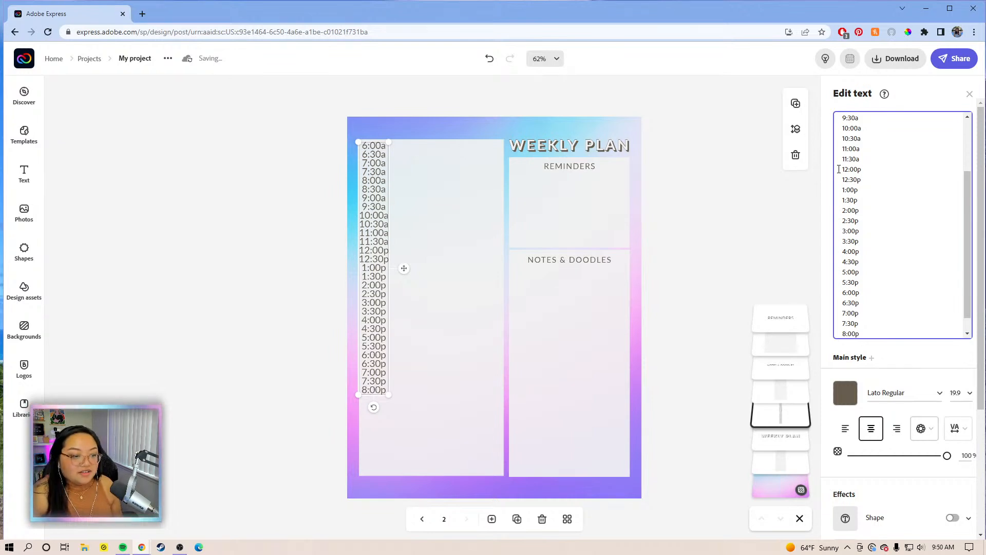
key(Return)
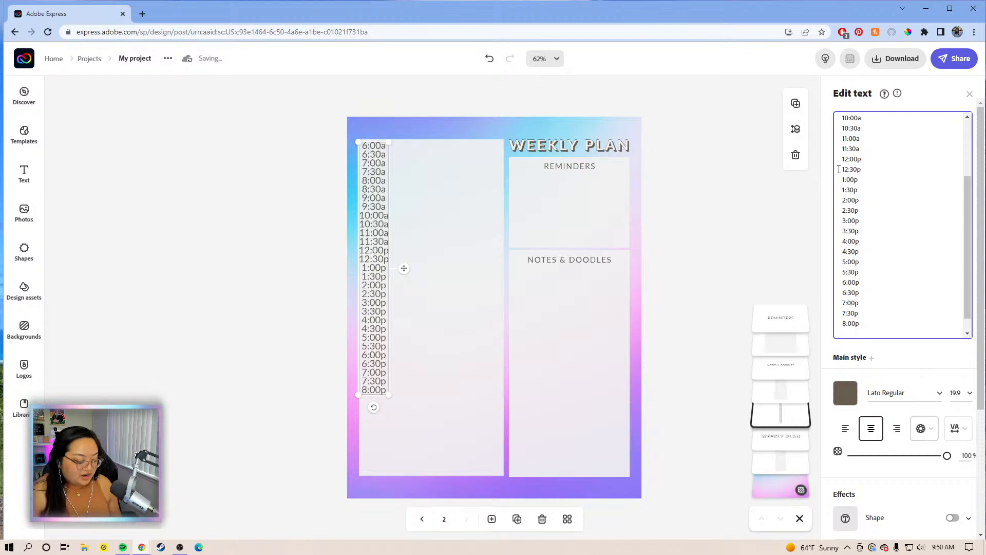
text(8:30p)
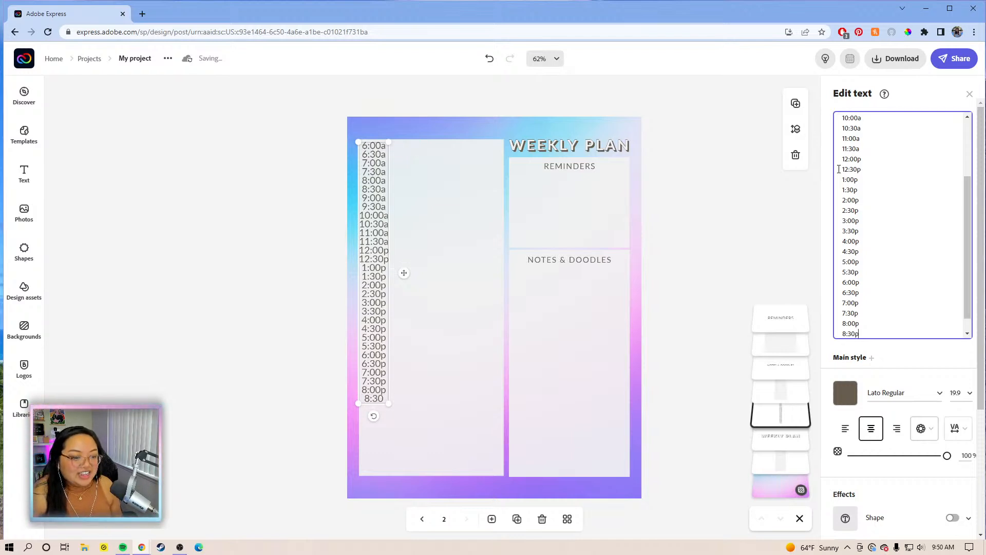
Continue the time list with 9:00p and 9:30p, each on its own line.
key(Return)
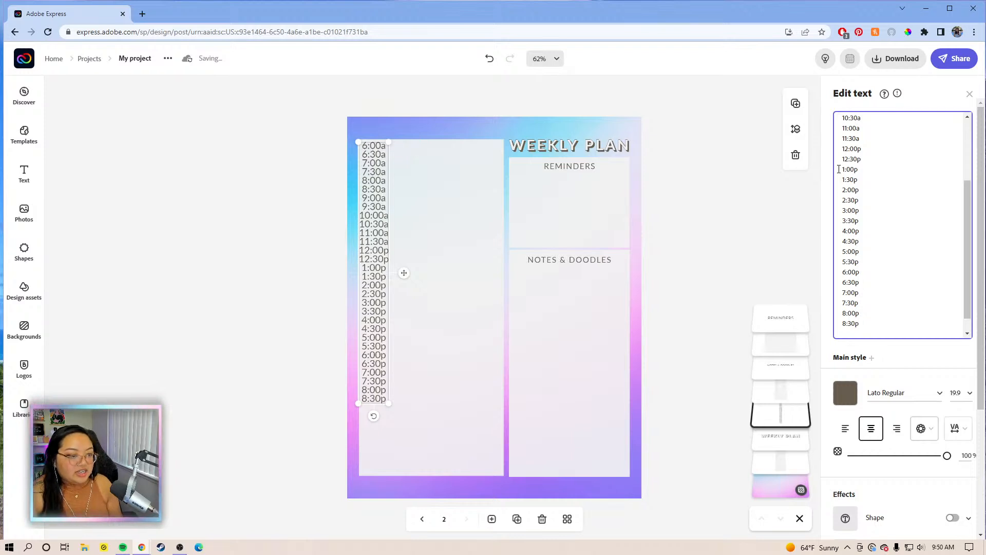
text(9:00p)
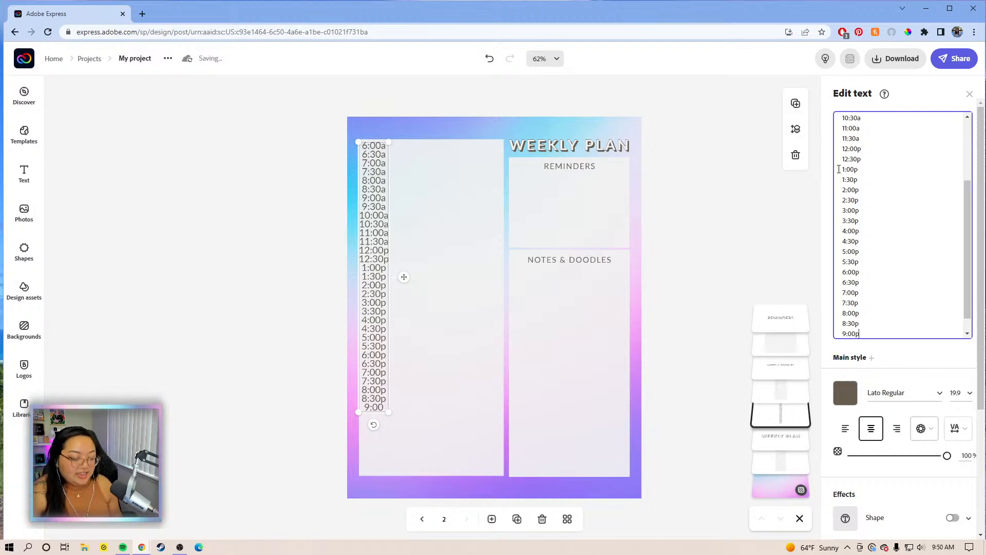
key(Return)
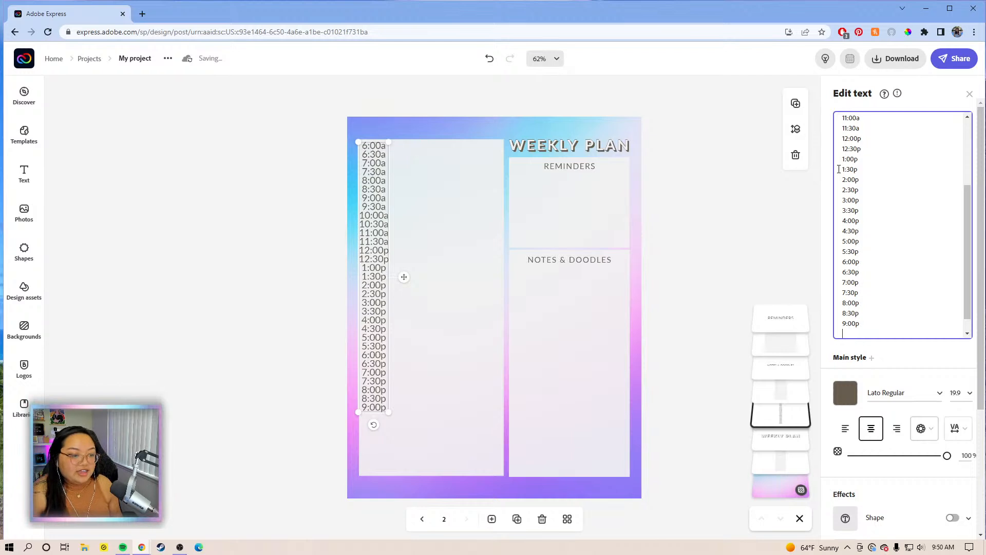
text(1)
key(BackSpace)
text(9:30p)
Add 10:00p and 10:30p on their own lines below 9:30p in the time list.
key(Return)
text(10)
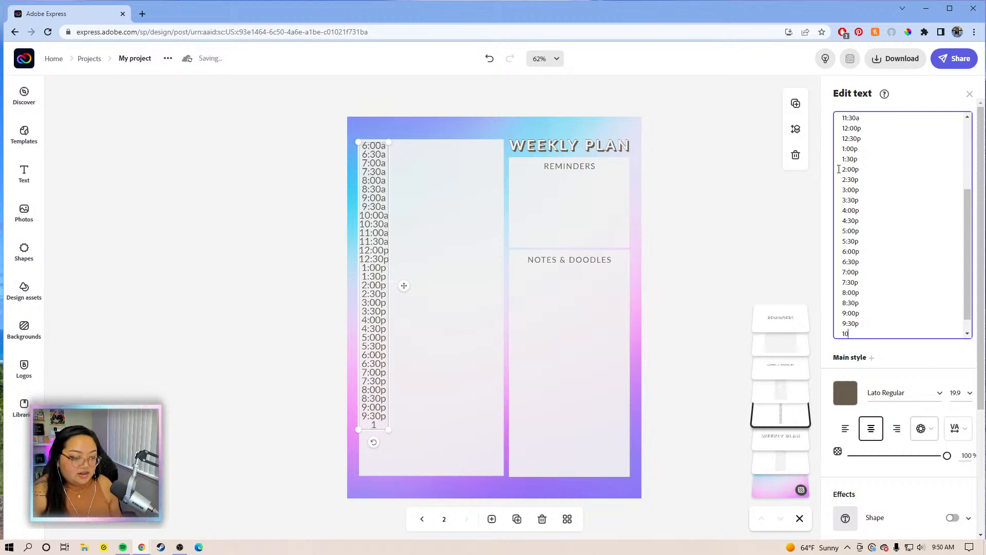
text(:00p)
key(Return)
text(10:11)
key(BackSpace)
key(BackSpace)
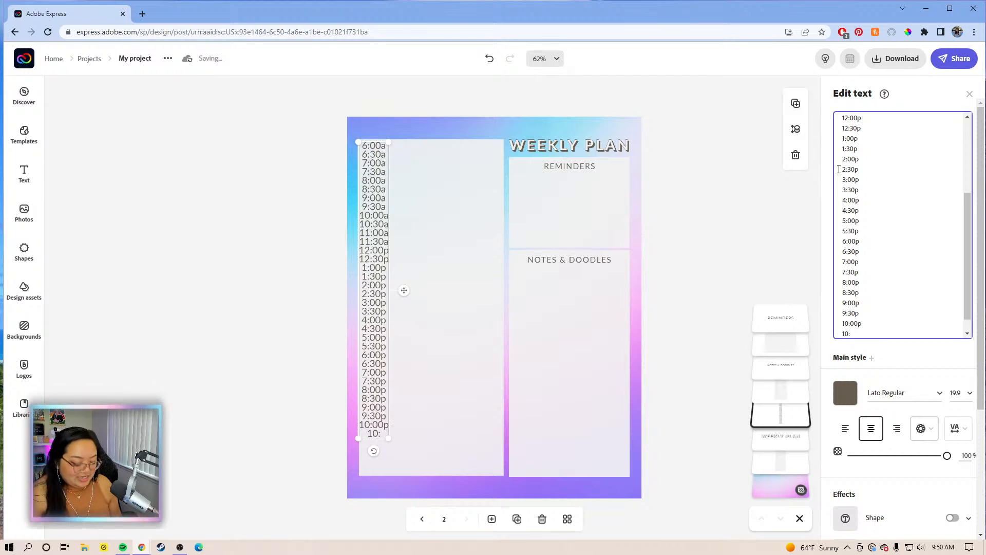
text(30p)
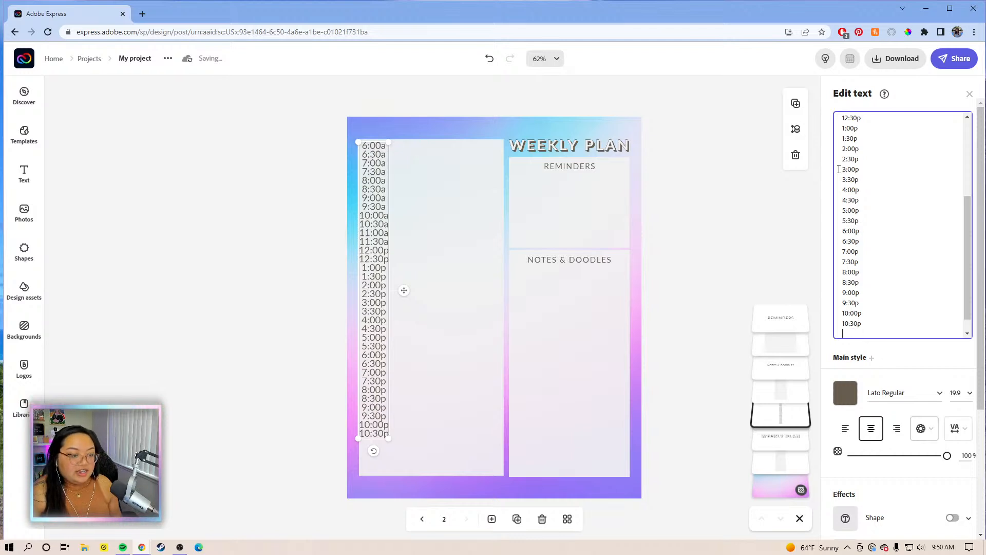
Finish the time list with separate lines for 11:00p and 11:30p.
key(Return)
text(11:00)
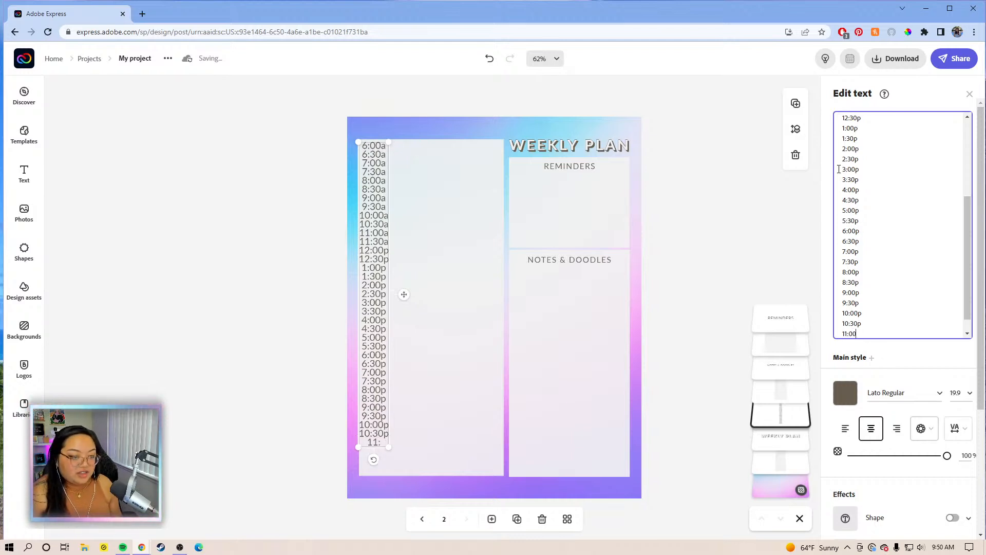
text(p)
key(Return)
text(11:30p)
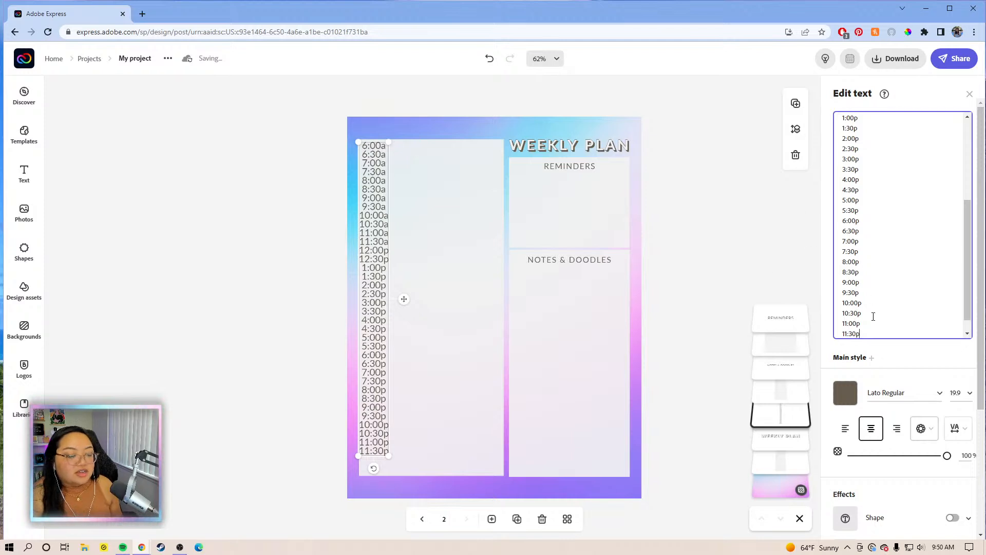
Left-align the time list and scale its text box down slightly to a font size of about 19.4.
click(401, 198)
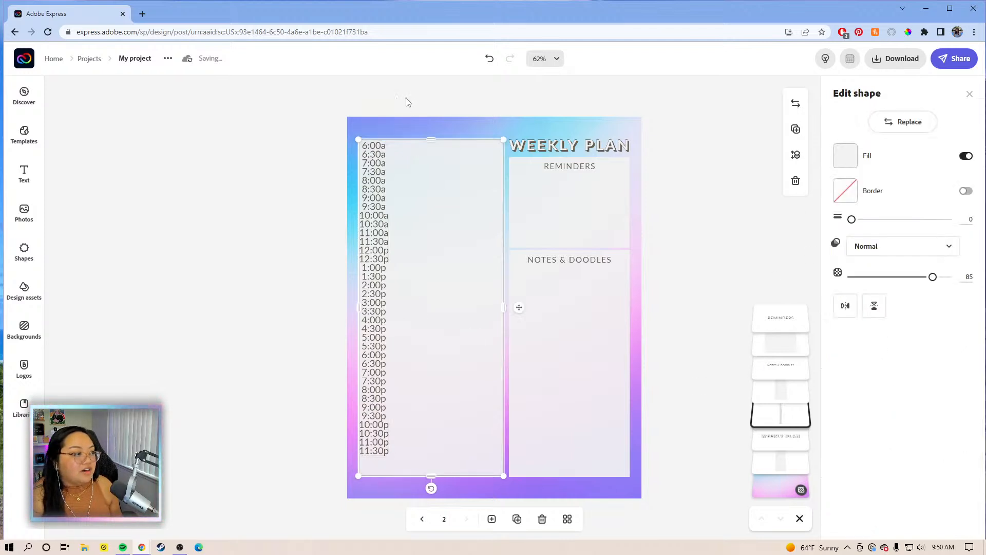
click(407, 100)
click(366, 181)
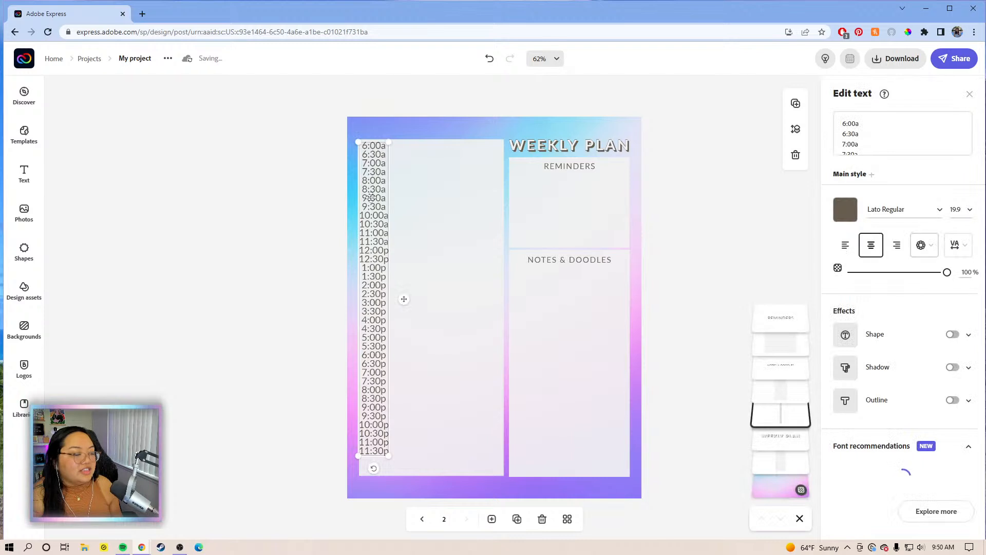
click(844, 246)
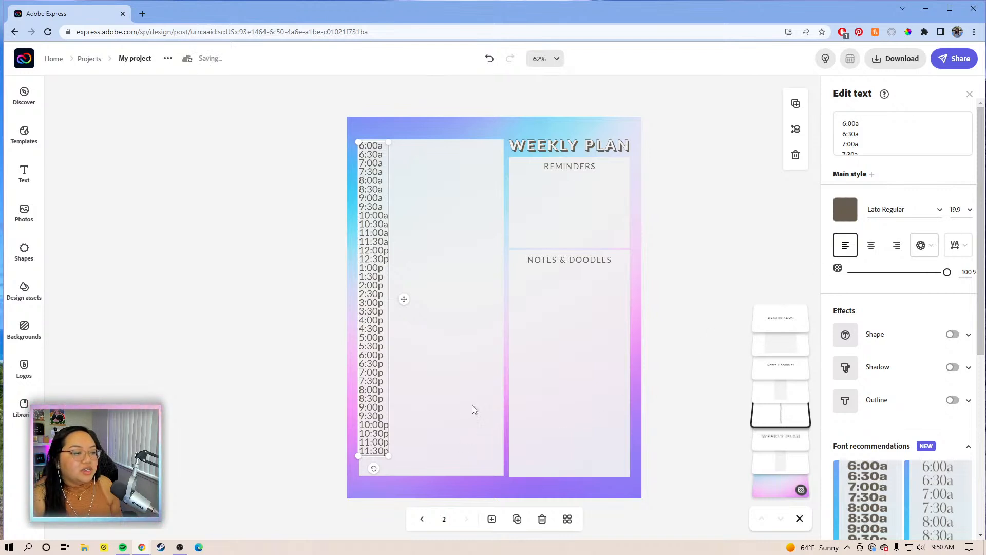
mouse_move(392, 456)
mouse_down()
mouse_move(370, 406)
mouse_move(388, 446)
mouse_up()
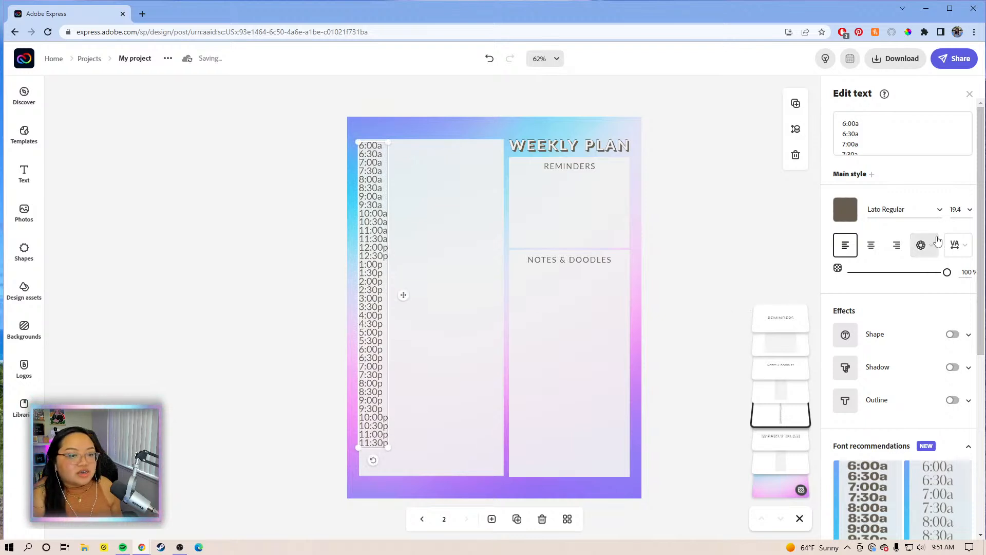
Set the time list's line spacing to 13 and scale its text box down to a font size of about 17.1.
click(955, 245)
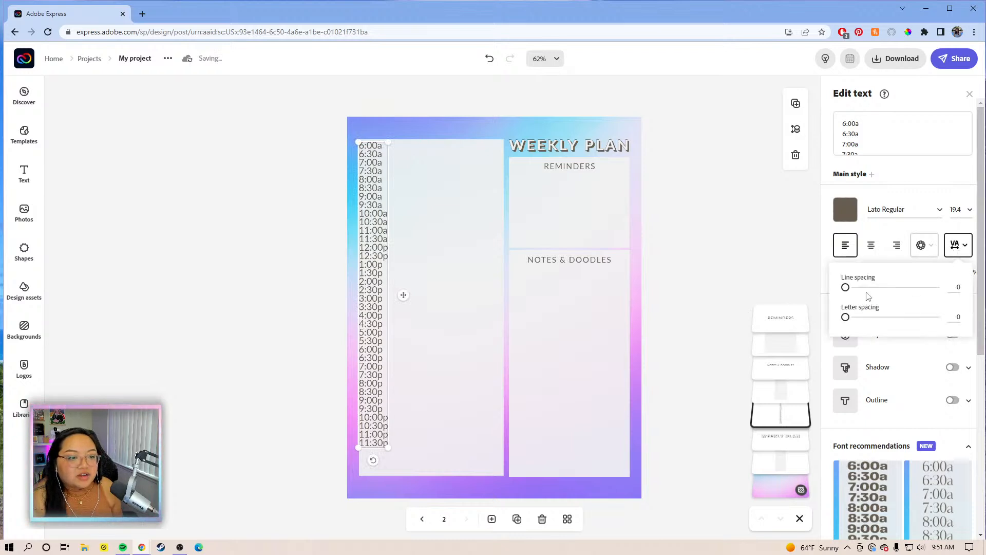
click(958, 288)
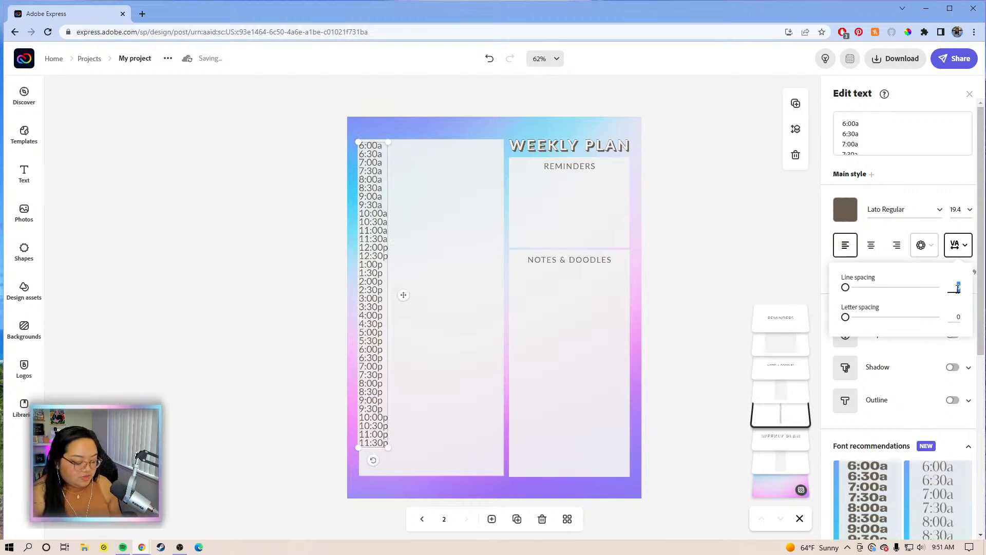
drag(845, 287, 857, 297)
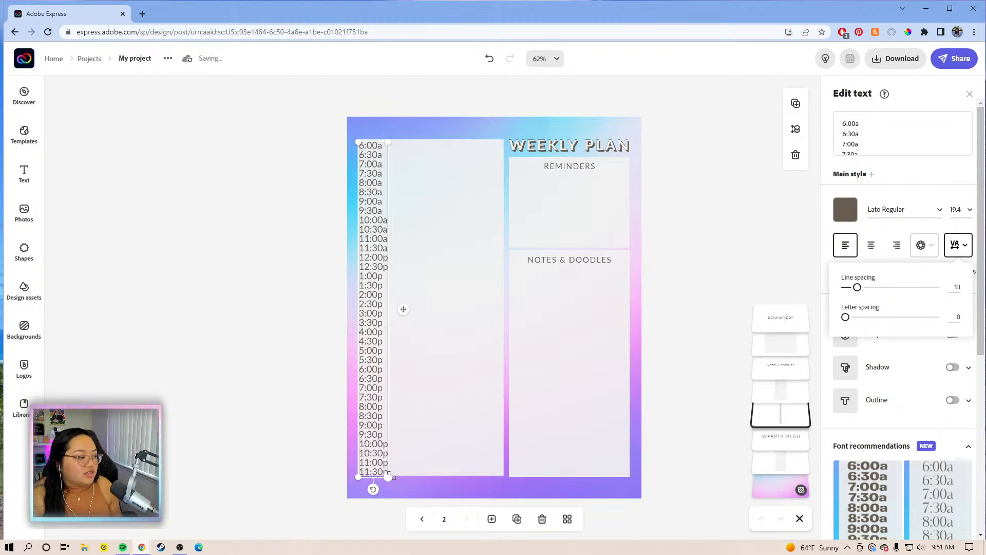
drag(392, 478, 377, 437)
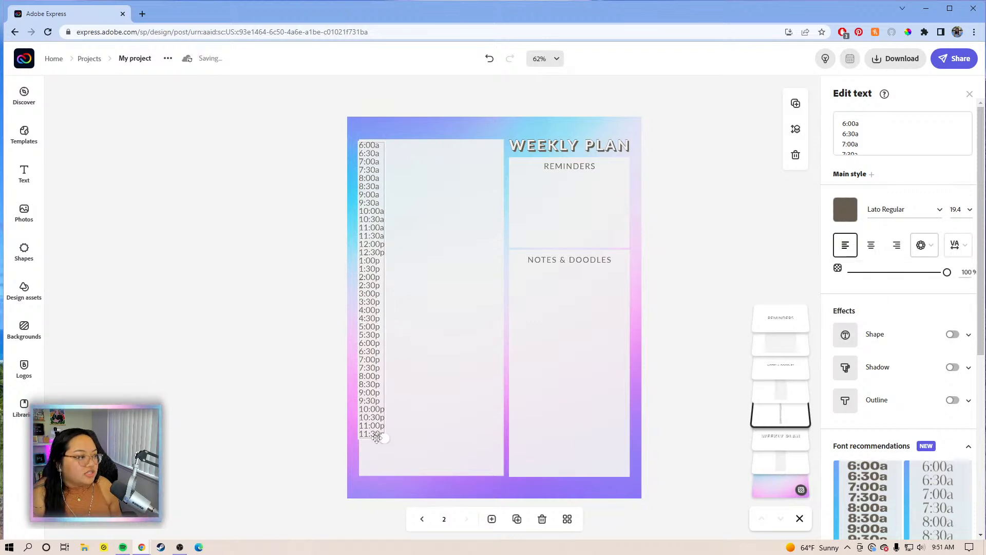
Increase the time list's line spacing to 31 and scale its text box down to a font size of about 15.4.
click(953, 252)
drag(837, 288, 874, 289)
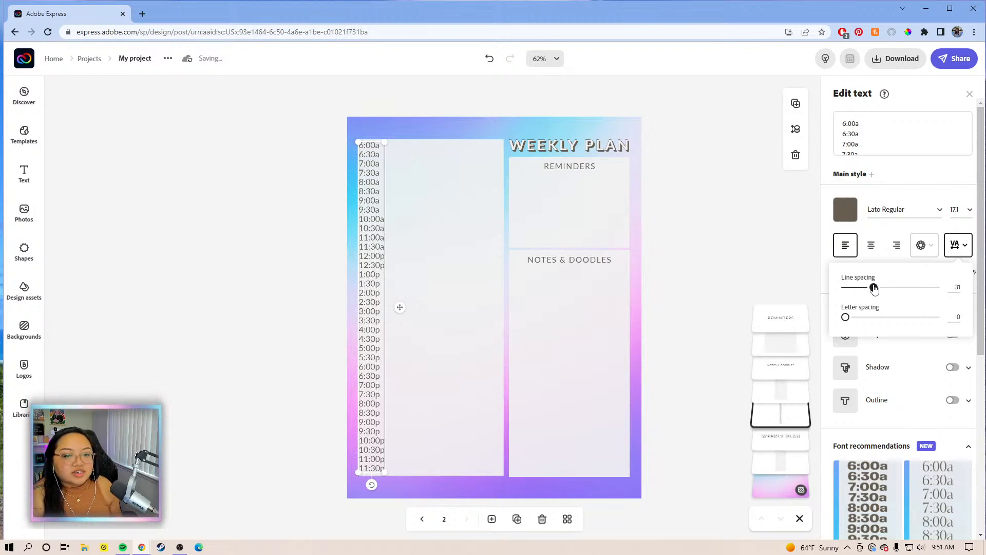
drag(385, 472, 375, 440)
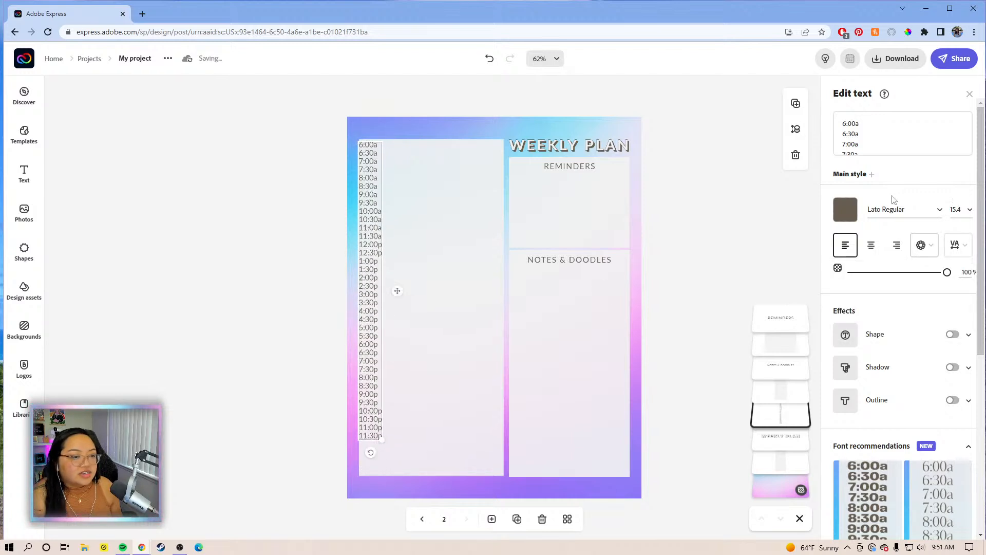
Increase the time list's line spacing further so its lines fill the full height of the panel.
click(954, 254)
drag(870, 287, 891, 294)
click(701, 234)
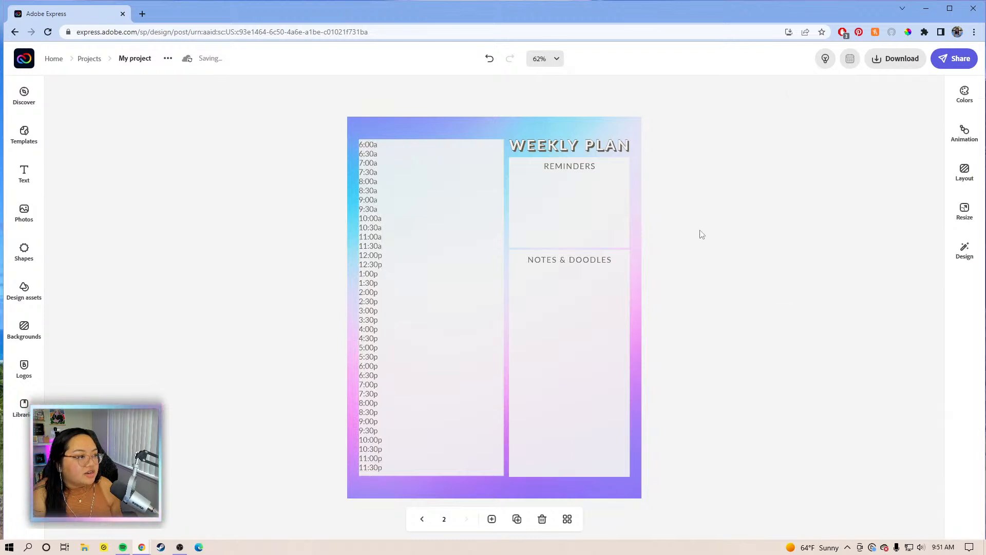
Nudge the time list slightly right to leave a small margin inside the panel's left edge.
click(365, 234)
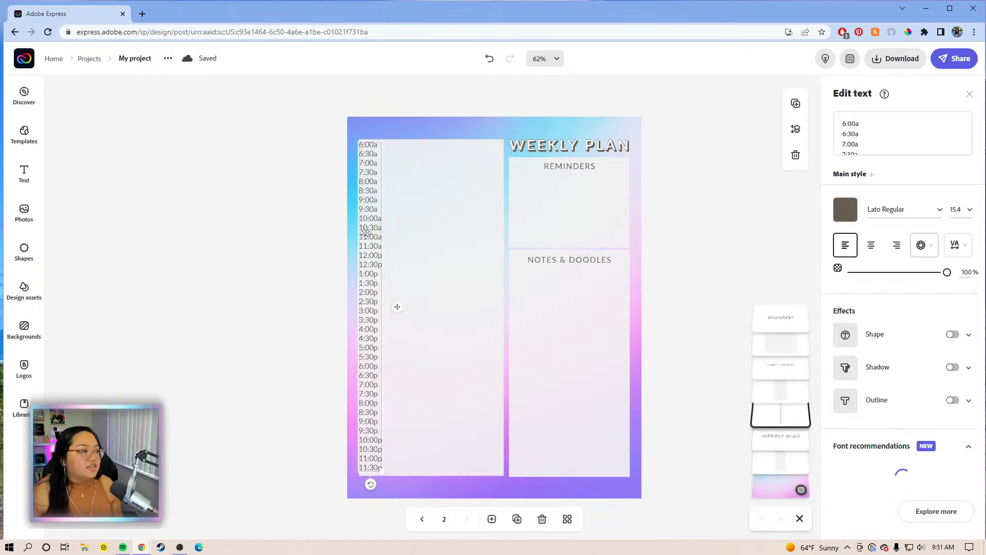
key(Right)
key(Right)
key(Right)
key(Right)
key(Right)
key(Right)
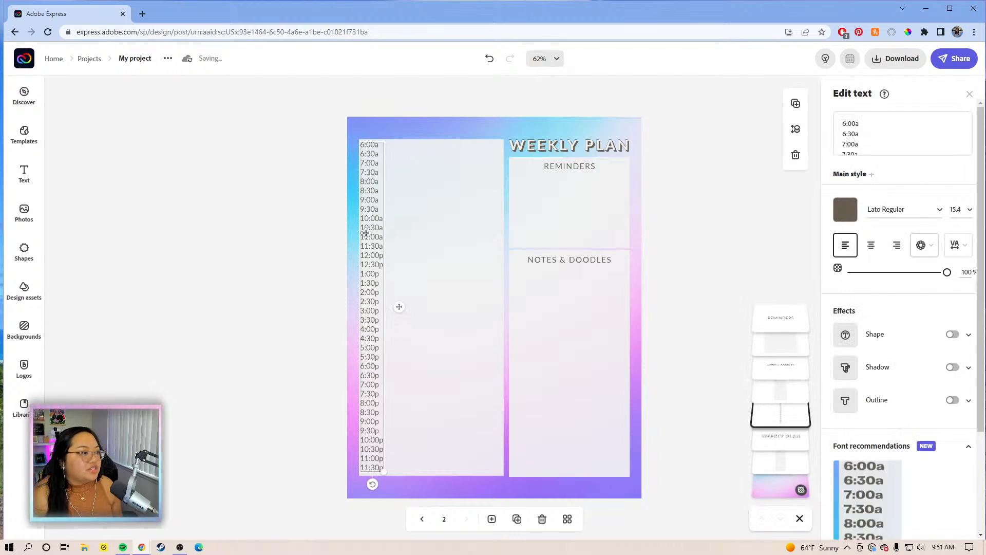
key(Right)
key(Right)
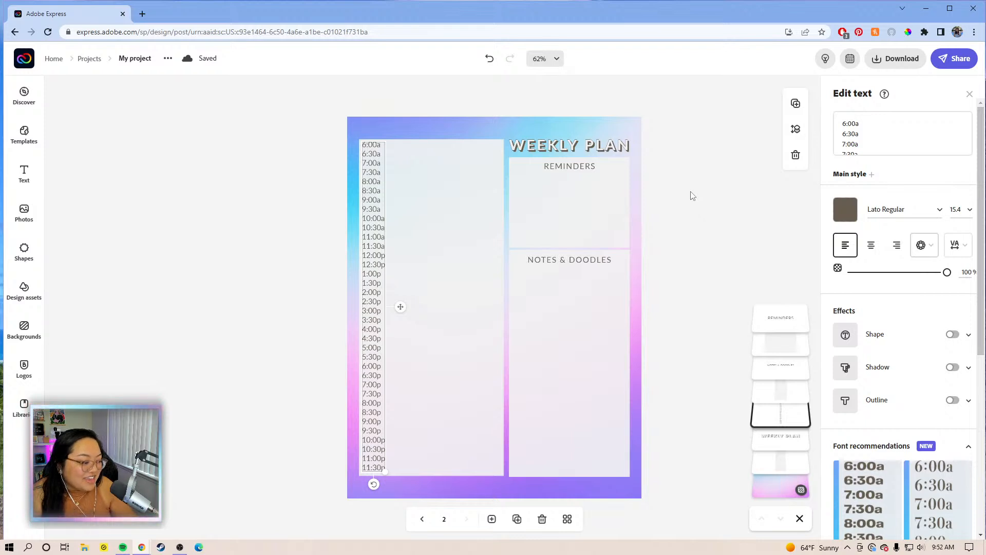
click(686, 216)
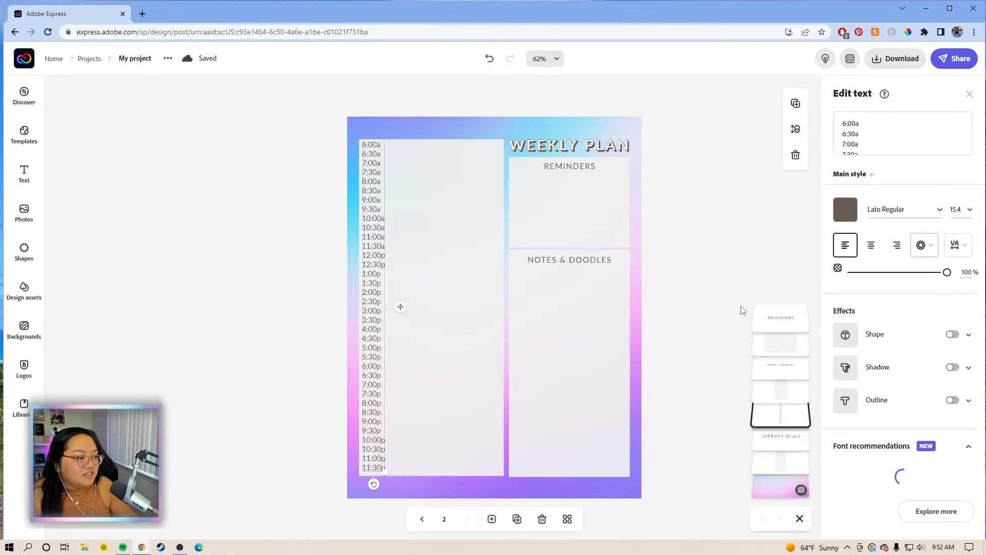
click(741, 288)
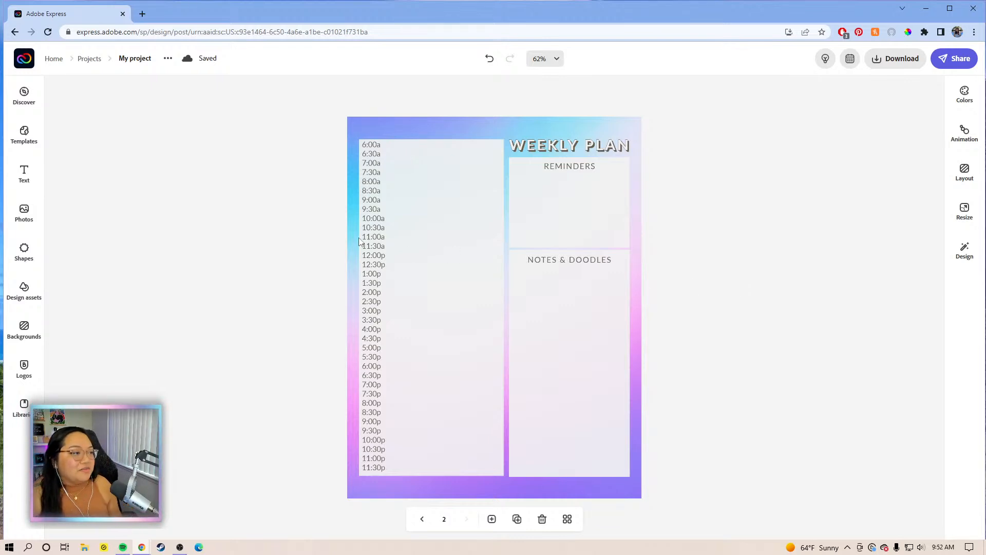
click(398, 307)
click(700, 240)
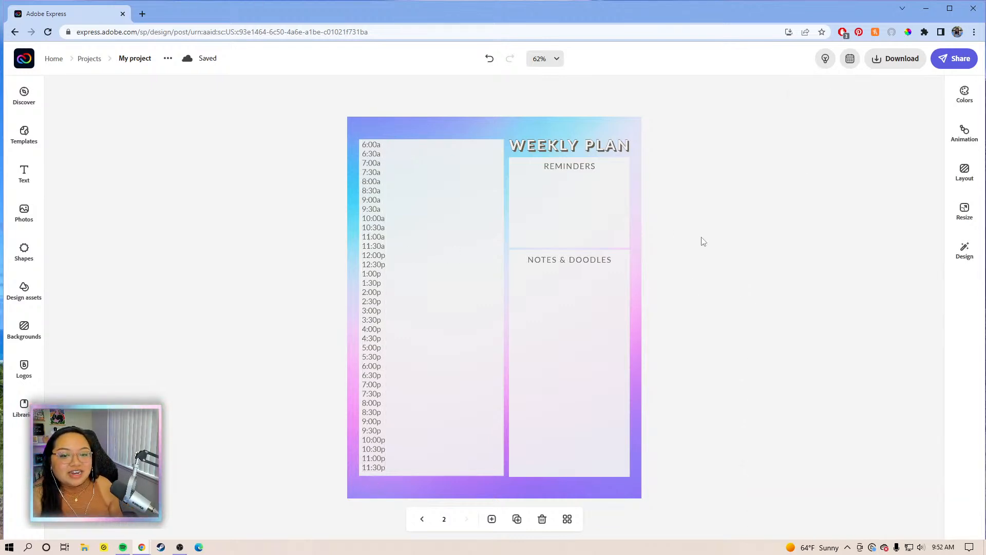
click(575, 206)
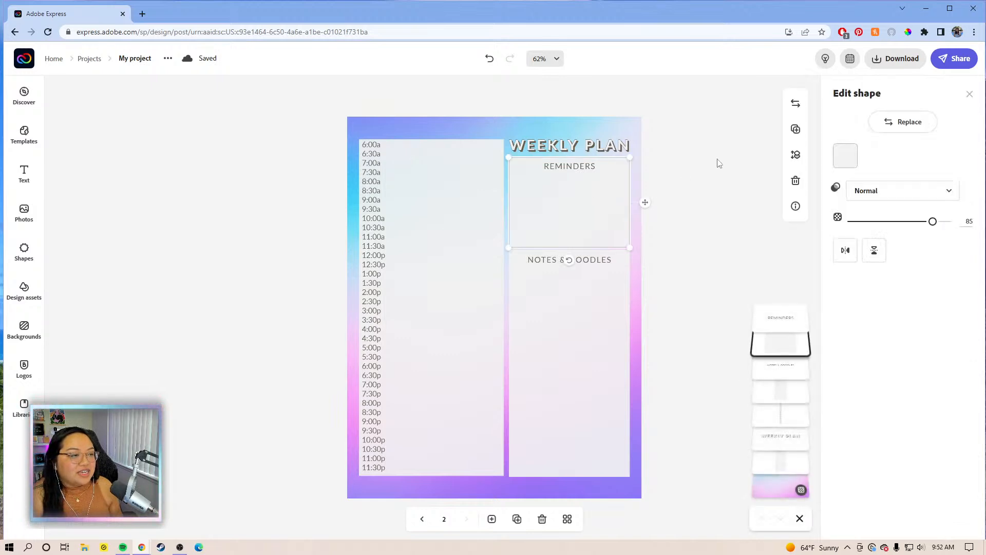
click(718, 164)
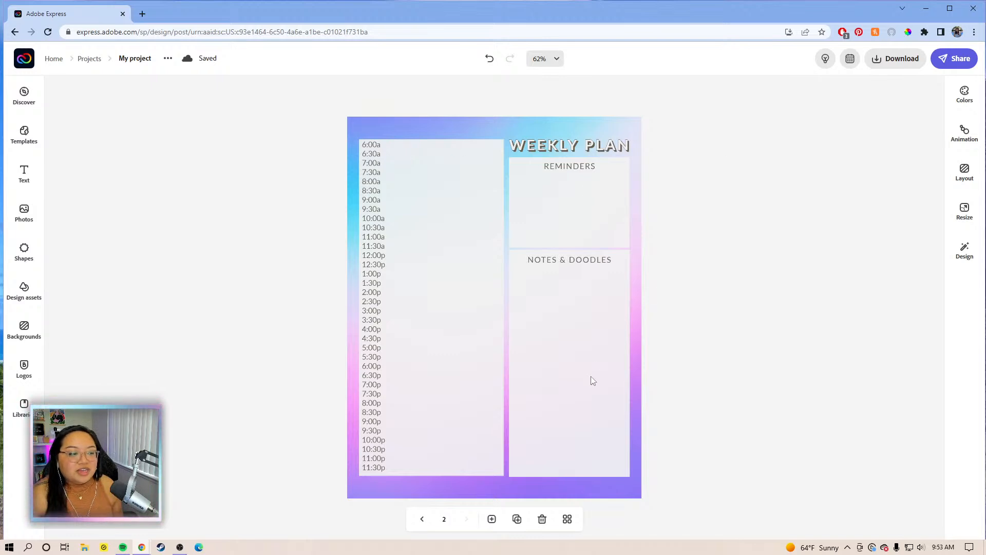
Change the second page's title from WEEKLY PLAN to DAILY PLAN.
click(576, 144)
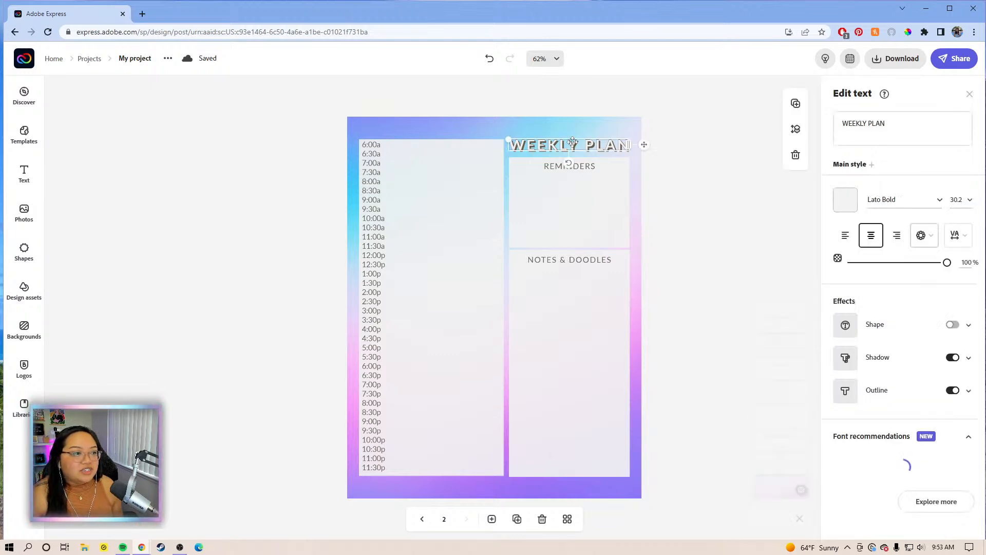
double_click(863, 123)
text(DAILY)
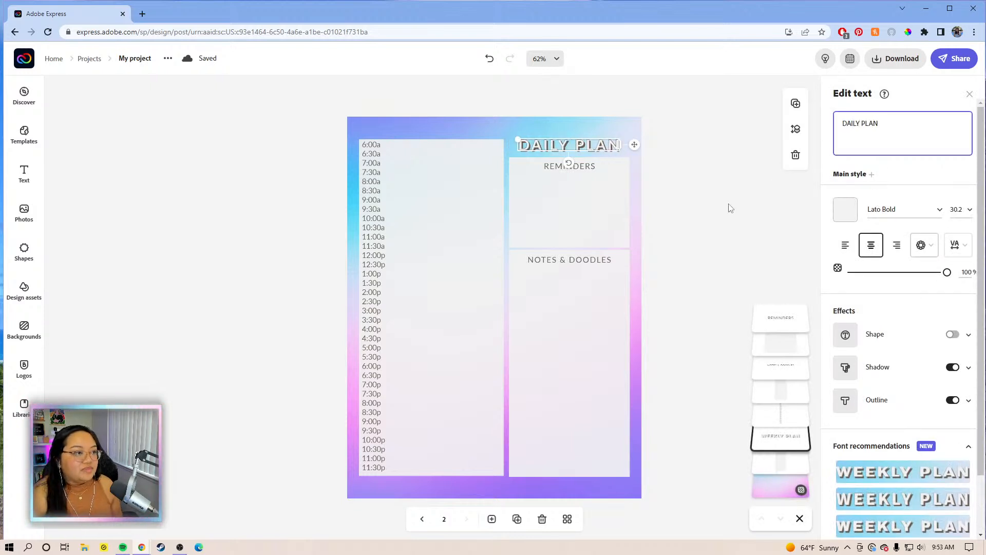
click(701, 213)
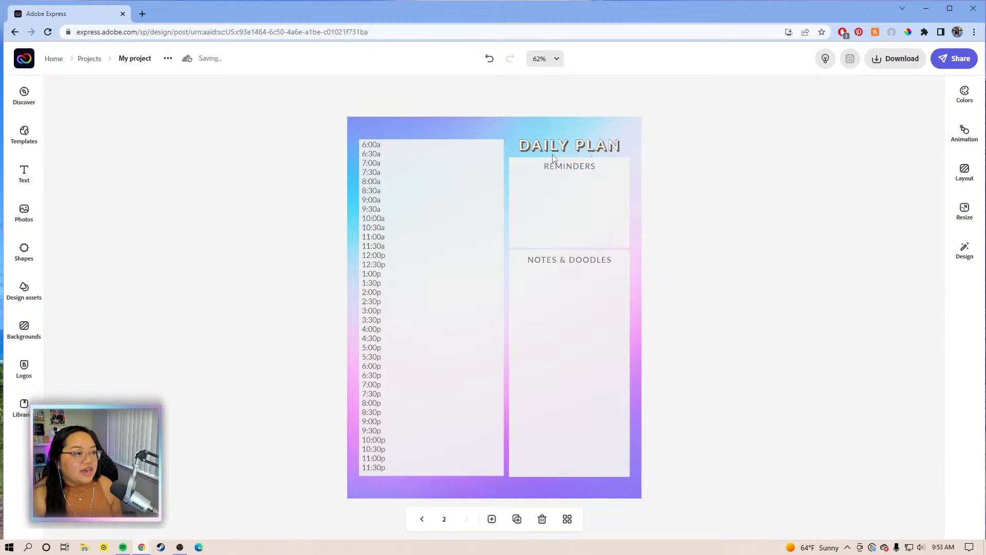
Duplicate the DAILY PLAN page to create a third page.
click(422, 519)
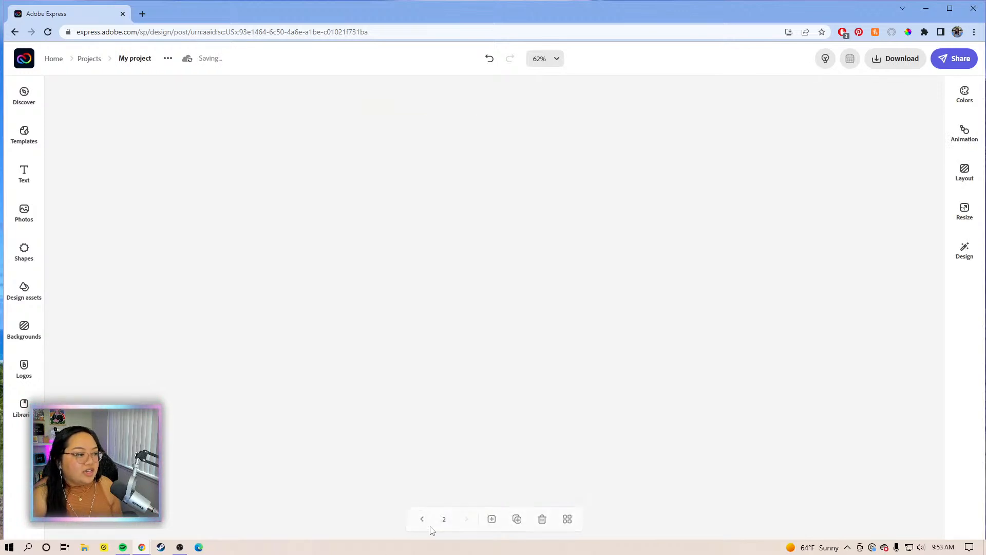
click(473, 521)
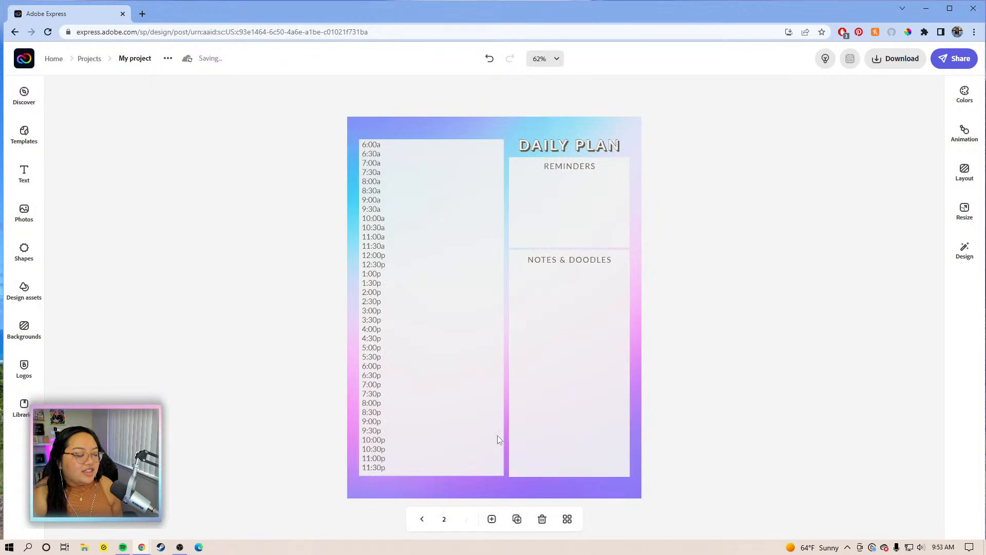
click(516, 520)
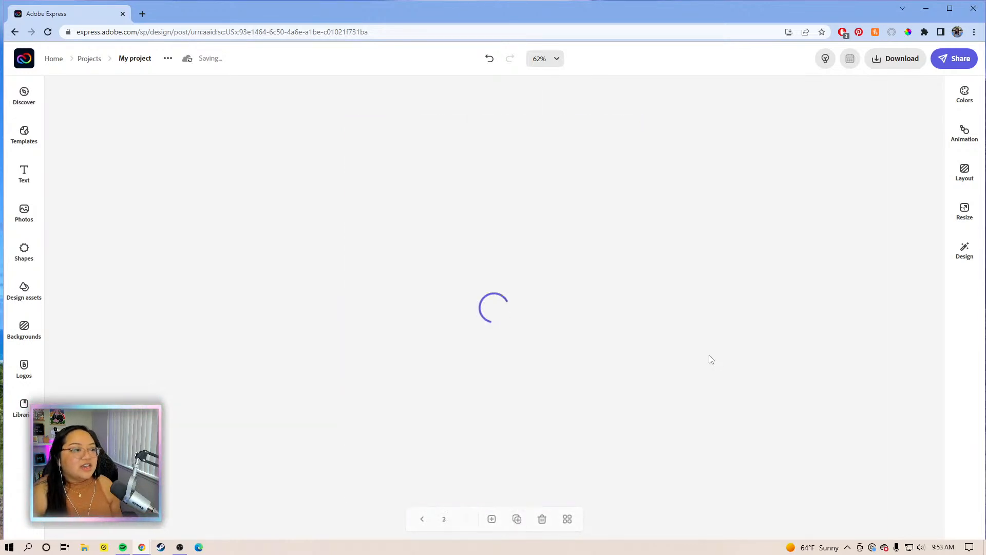
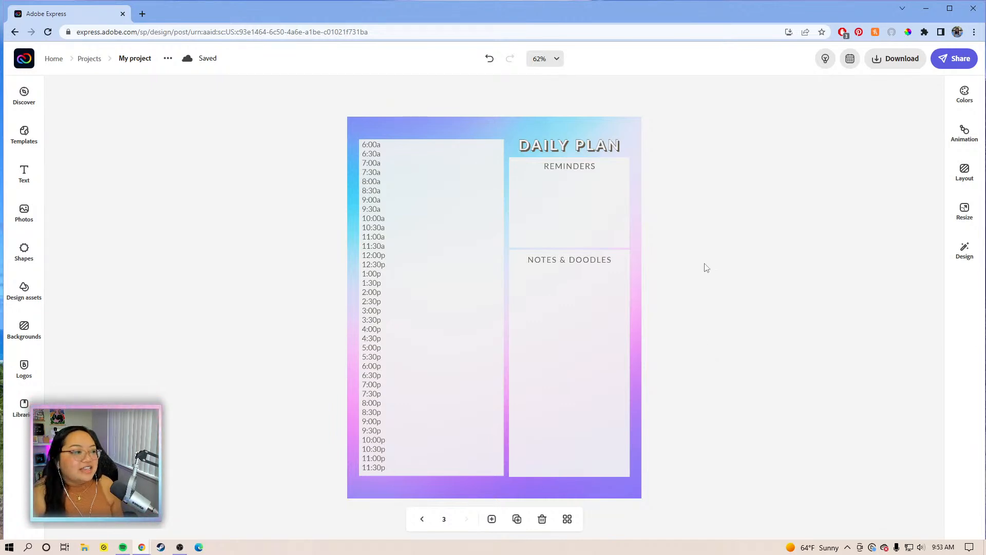
Delete the panels behind REMINDERS and NOTES & DOODLES on page 3, keeping both labels.
click(422, 190)
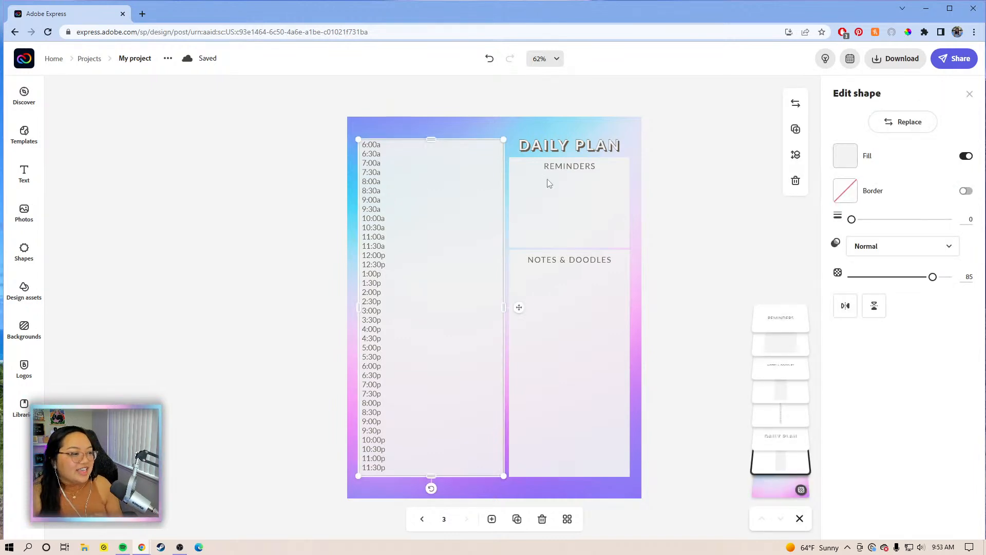
click(589, 201)
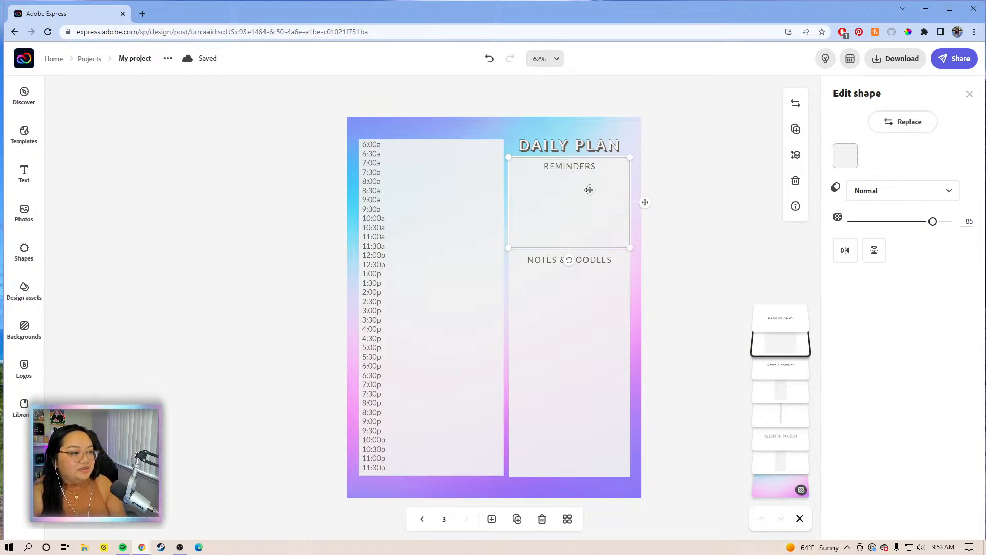
key(Delete)
click(588, 303)
key(Delete)
Delete the time list on page 3 and shorten its panel from above, level with the NOTES & DOODLES label.
click(586, 266)
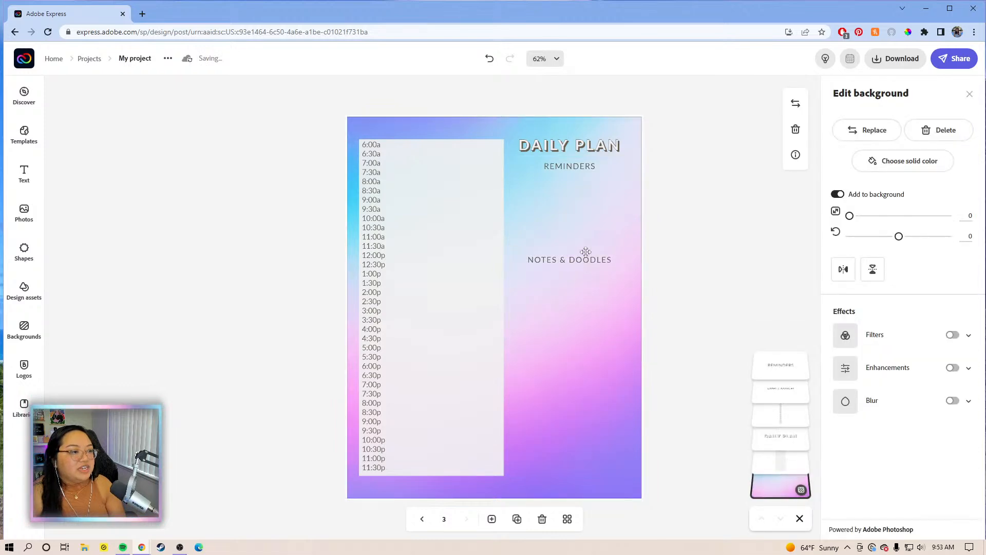
click(584, 260)
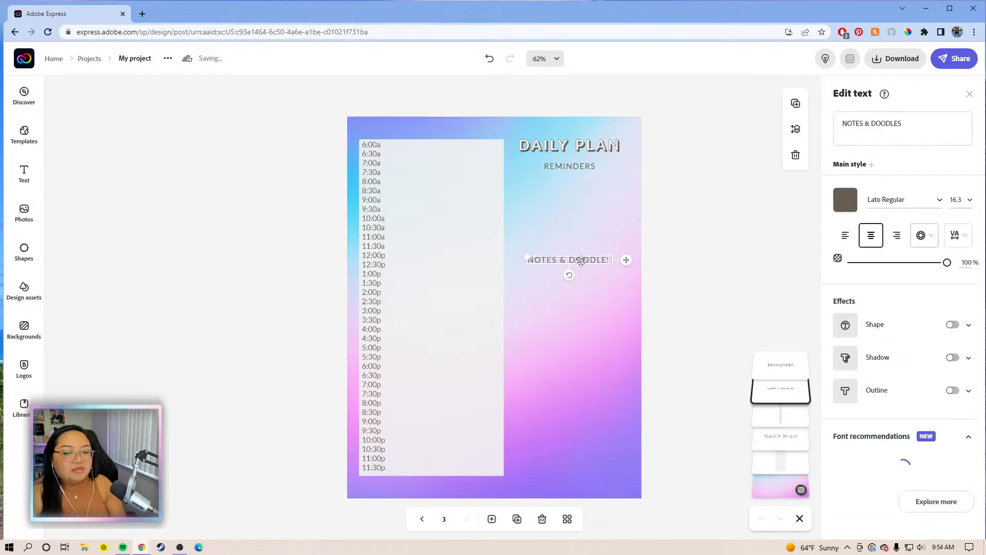
click(377, 208)
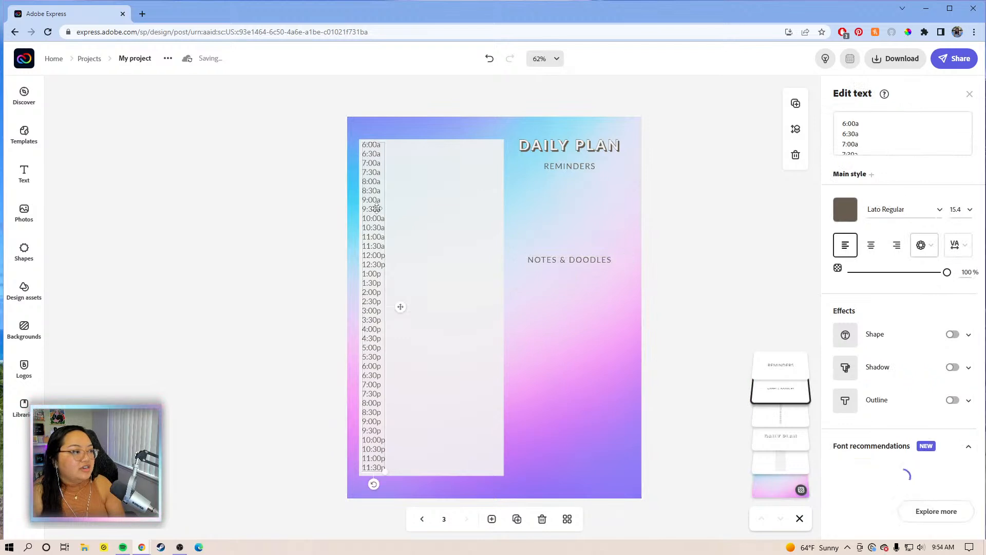
key(Delete)
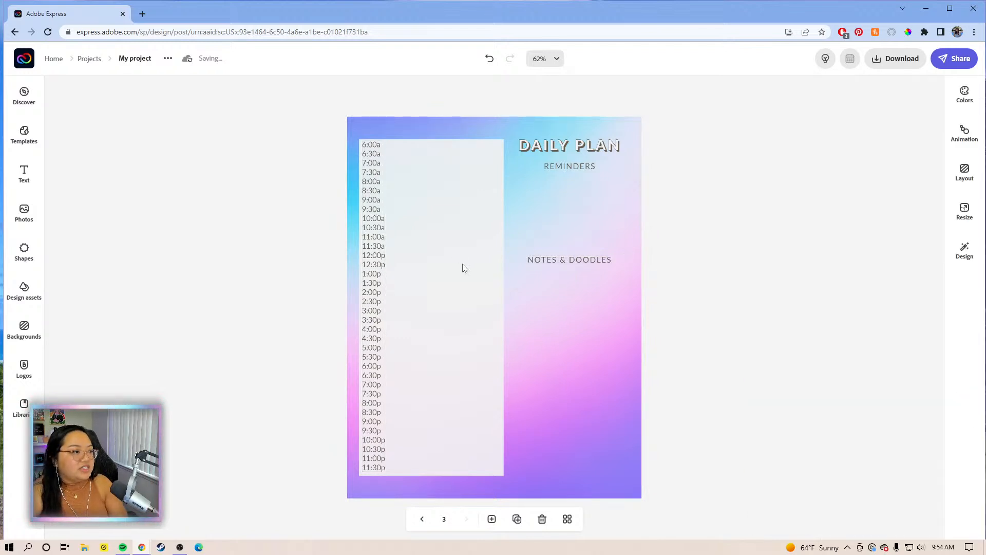
click(443, 209)
drag(433, 139, 430, 257)
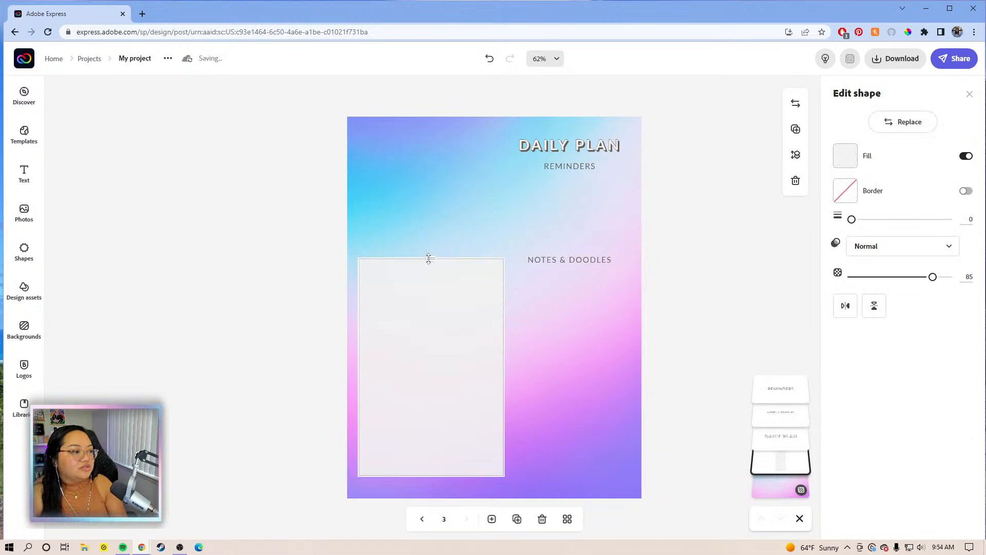
Center the title horizontally on page 3 and change its text to MONTHLY REFLECTIONS.
click(570, 146)
mouse_move(570, 145)
mouse_down()
mouse_move(555, 142)
mouse_move(562, 147)
mouse_up()
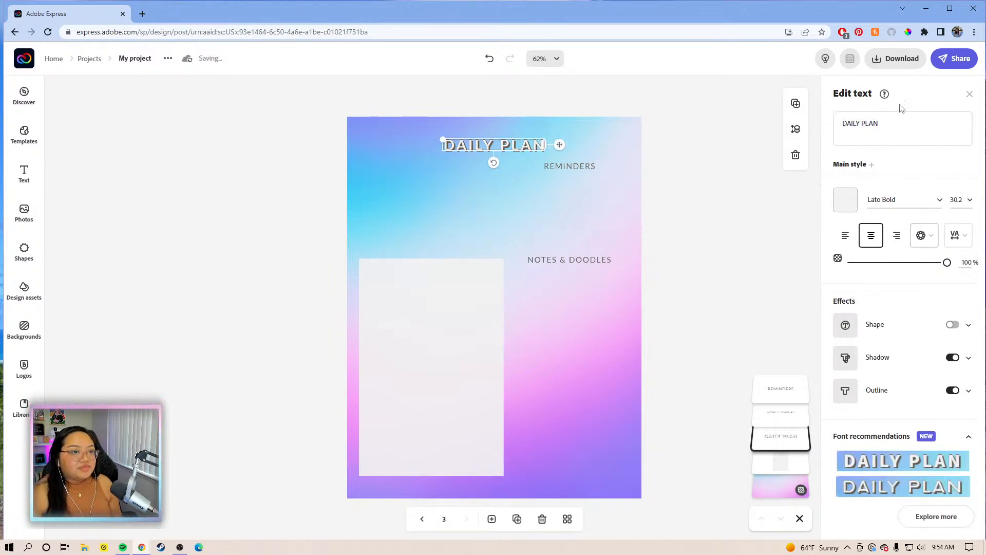
click(932, 132)
text(M)
key(BackSpace)
text(MONTHLY )
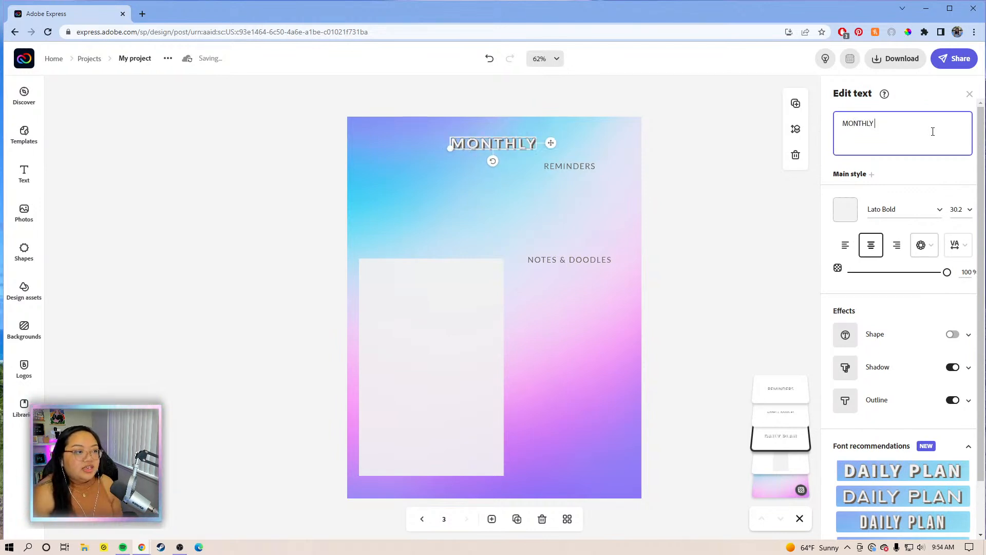
text(REFLECTIONS)
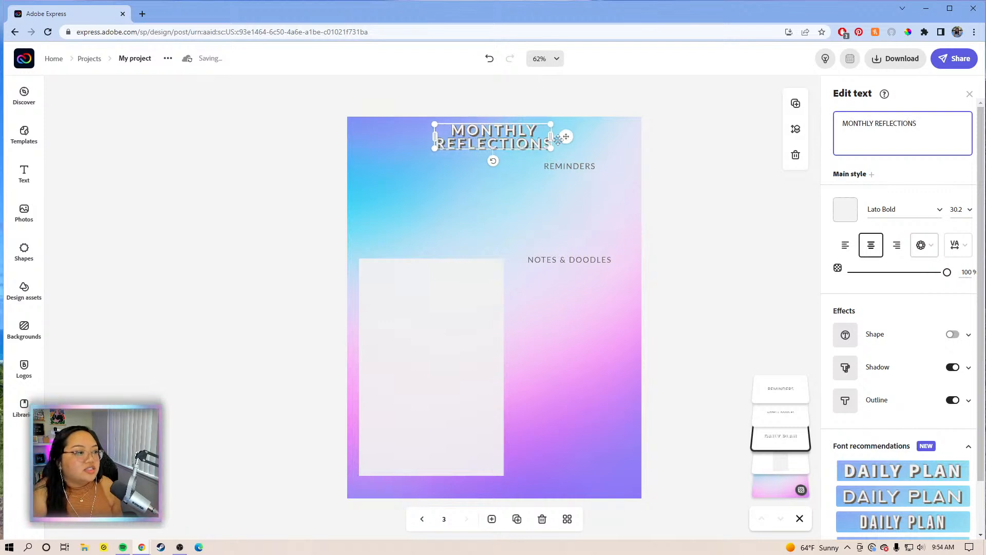
Widen the MONTHLY REFLECTIONS title to fit on one line and move the REMINDERS label down to just above NOTES & DOODLES.
mouse_move(682, 141)
mouse_down()
mouse_move(613, 142)
mouse_move(614, 286)
mouse_move(609, 245)
mouse_up()
click(580, 167)
Move the remaining panel directly beneath the MONTHLY REFLECTIONS title and widen it across the page, centered horizontally.
click(441, 323)
drag(441, 323, 449, 226)
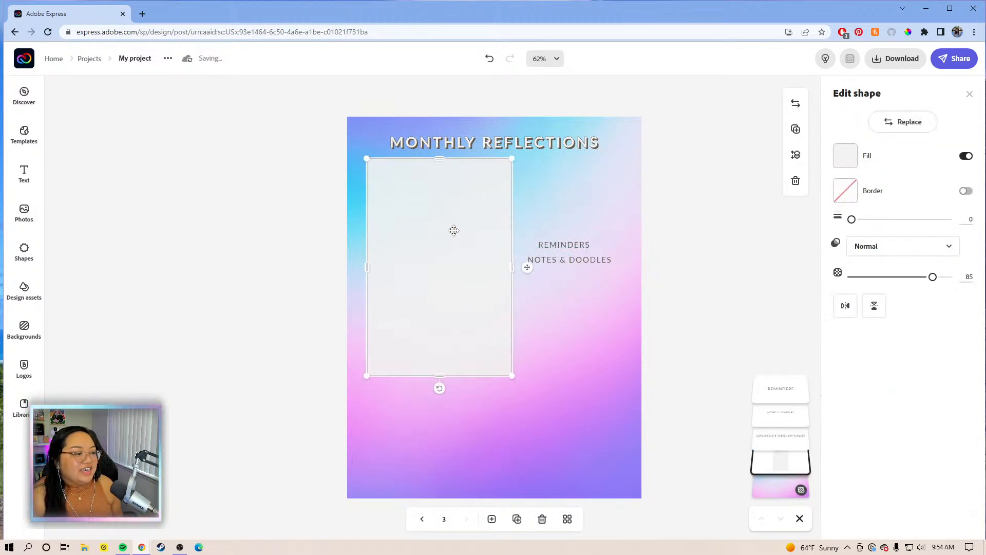
drag(512, 267, 621, 270)
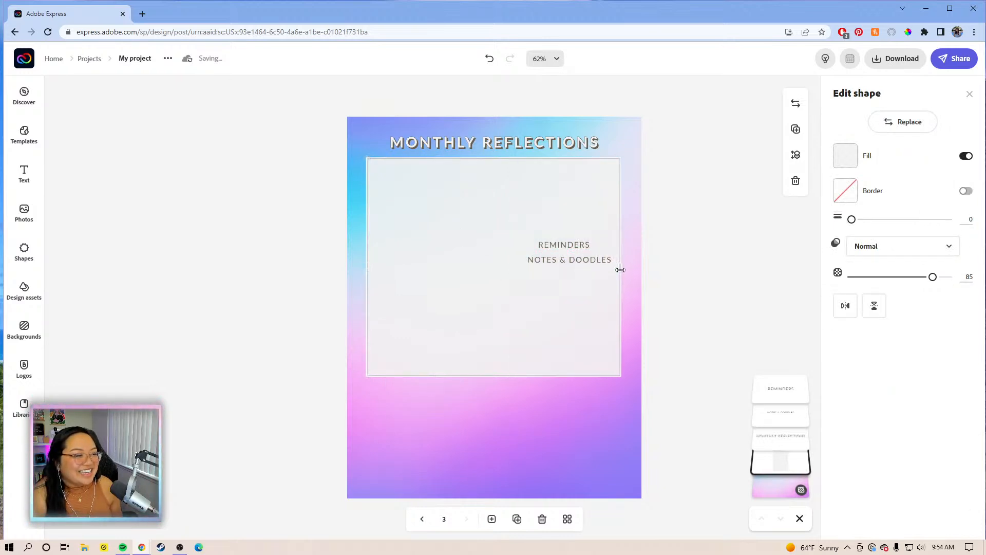
drag(482, 297, 475, 295)
Shorten the panel from below into a shallow band beneath the title, ending above the REMINDERS label.
drag(493, 380, 494, 332)
drag(505, 279, 507, 224)
Move the REMINDERS label into the panel's upper-left corner and the NOTES & DOODLES label just below the panel, near its left edge.
click(561, 249)
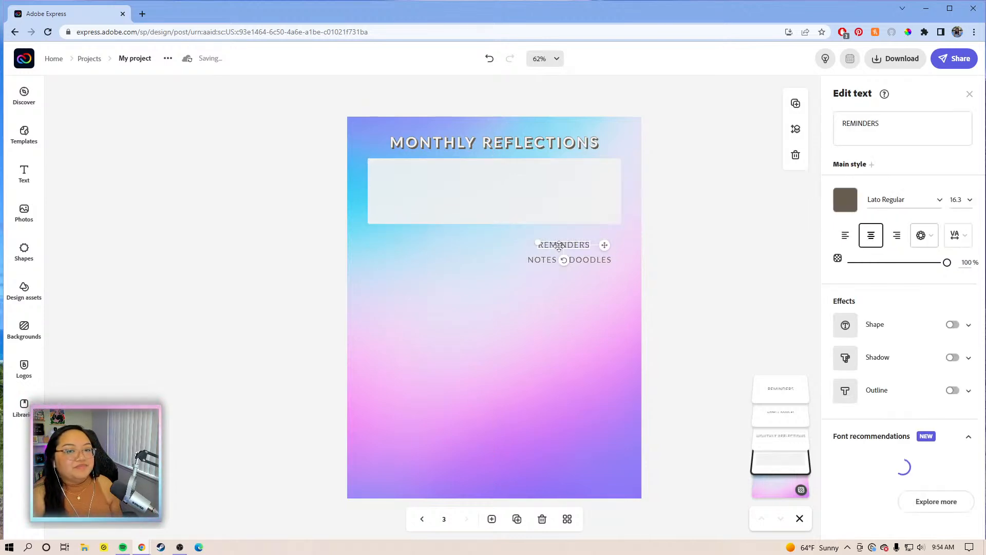
mouse_move(604, 243)
mouse_down()
mouse_move(544, 242)
mouse_move(458, 205)
mouse_move(440, 190)
mouse_move(443, 170)
mouse_up()
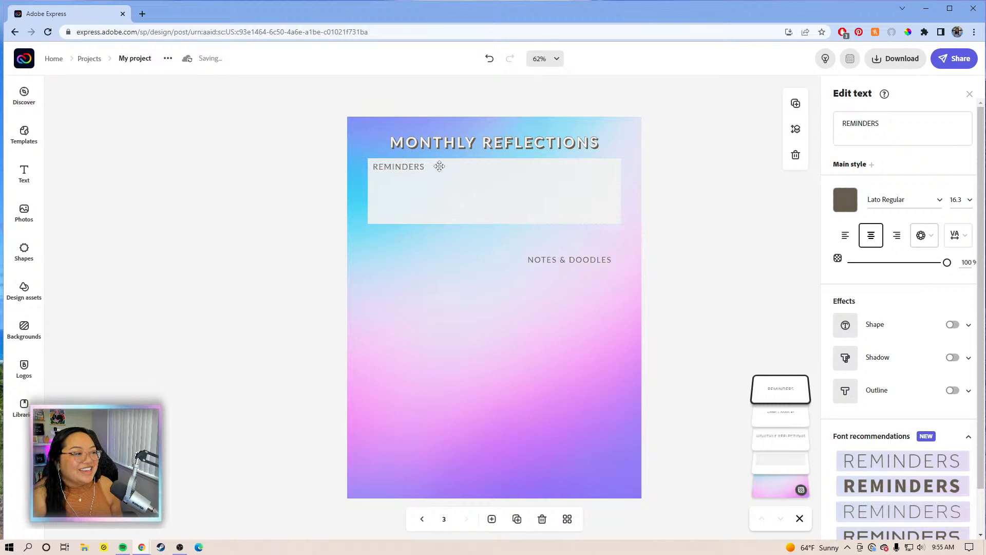
click(581, 269)
click(583, 261)
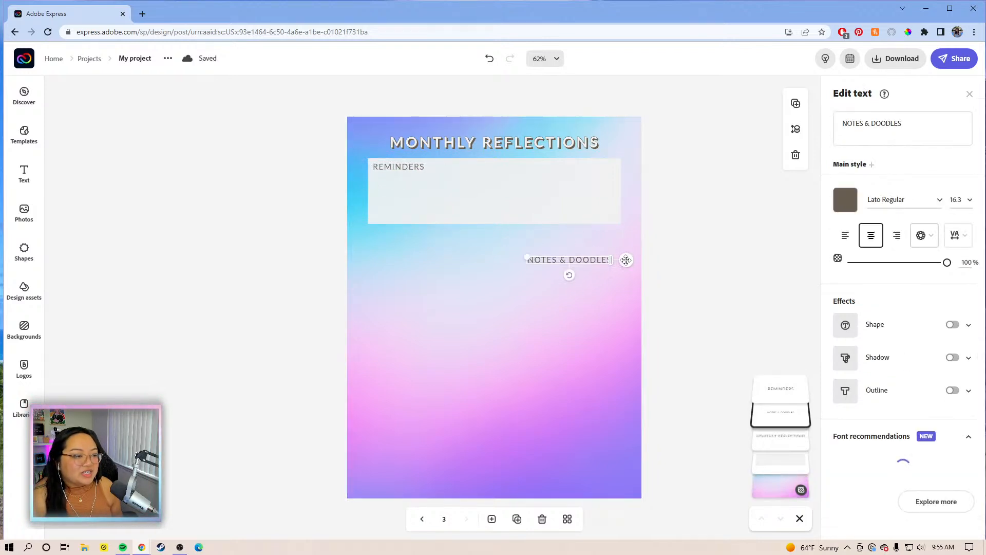
mouse_move(621, 259)
mouse_down()
mouse_move(515, 259)
mouse_move(467, 245)
mouse_up()
Duplicate the wide panel and place the copy directly beneath it, aligned with the original and behind the NOTES & DOODLES label.
click(497, 209)
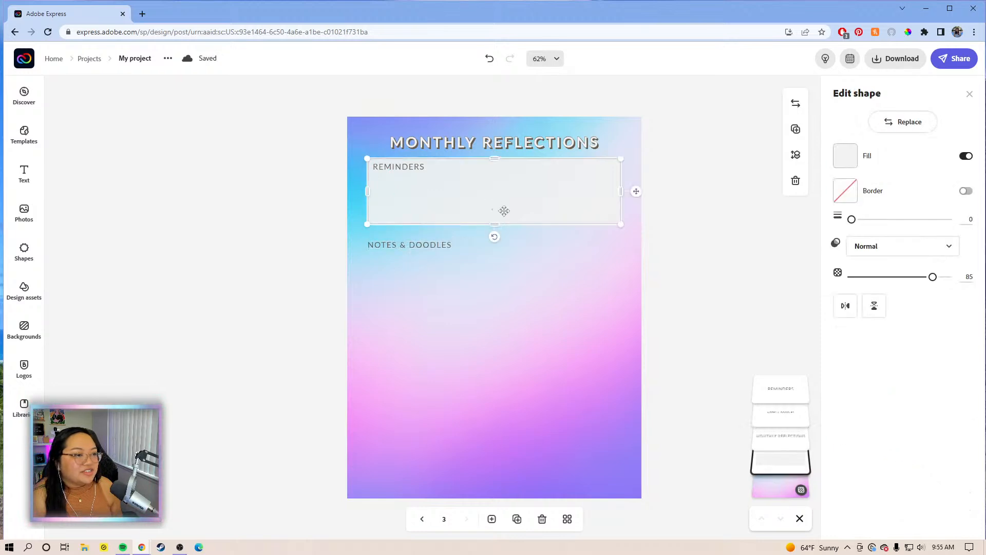
key(ctrl+d)
drag(530, 182, 520, 252)
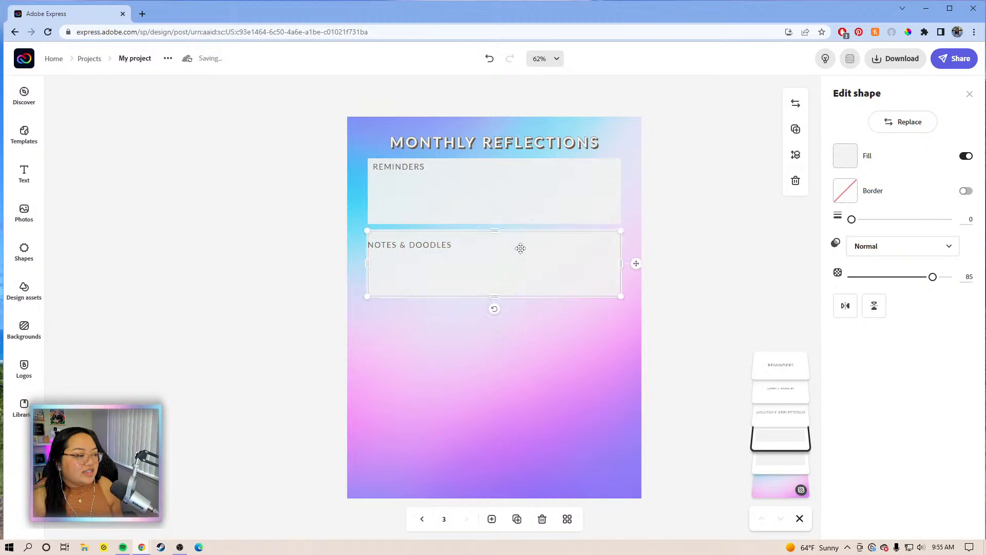
Align the NOTES & DOODLES label's left edge with the REMINDERS label and nudge it slightly up in the second panel.
click(414, 245)
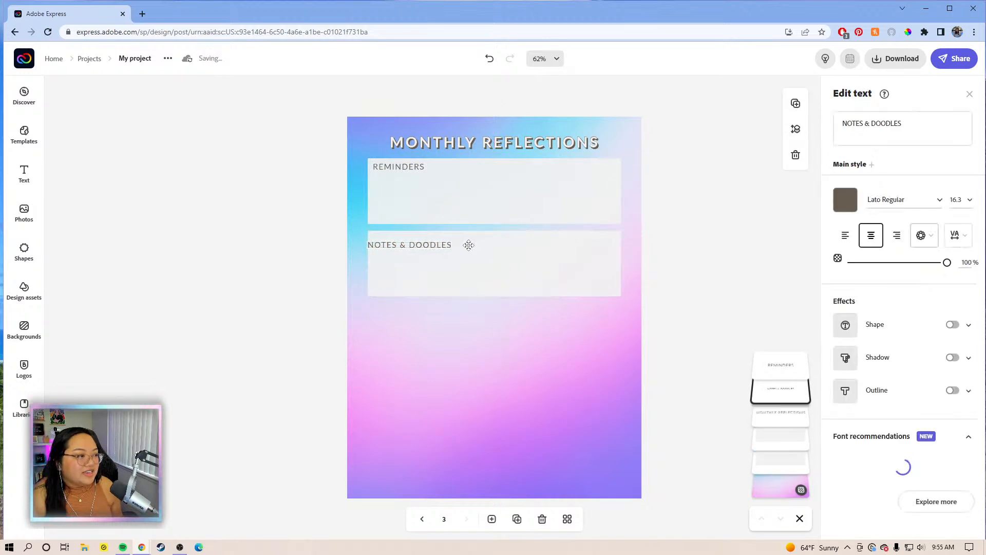
key(shift+Right)
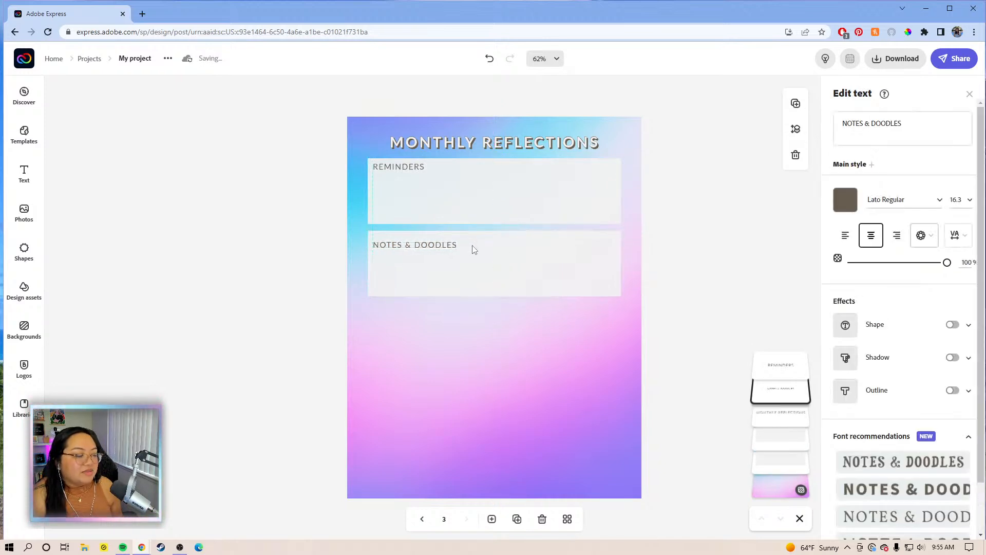
key(Up)
key(Up)
key(Up)
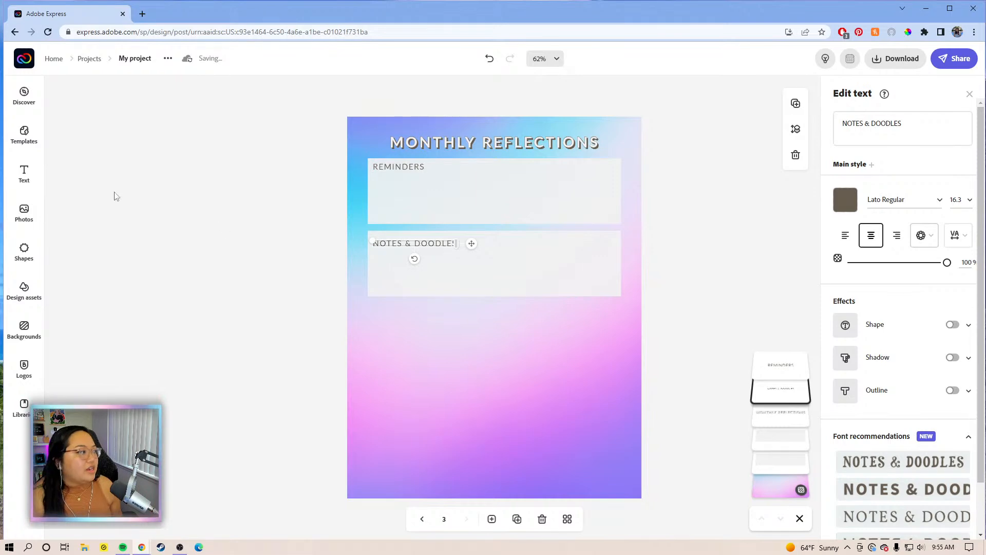
Search the templates for "Weekly planner" and browse the designs for layout ideas.
click(22, 139)
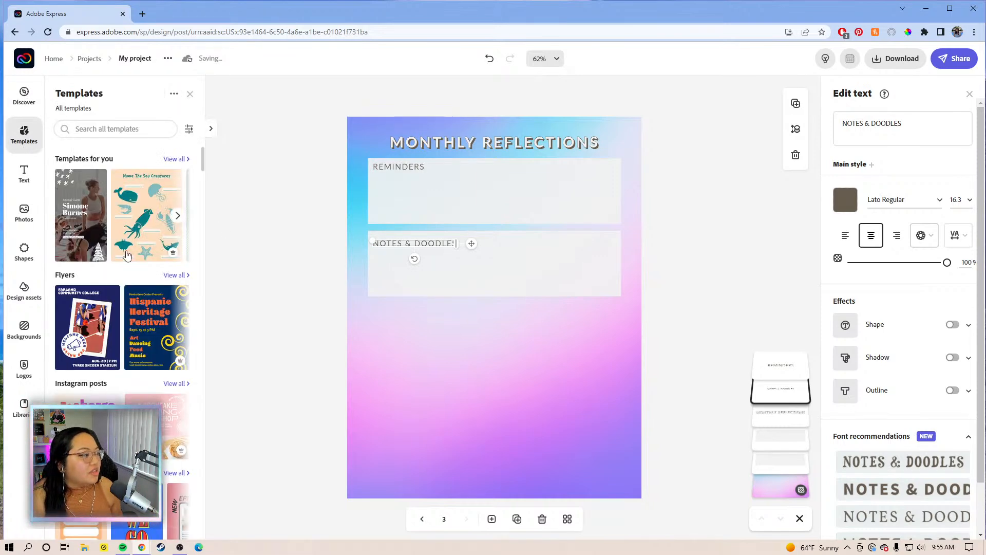
scroll(128, 255, down, 15)
click(149, 130)
text(WEE)
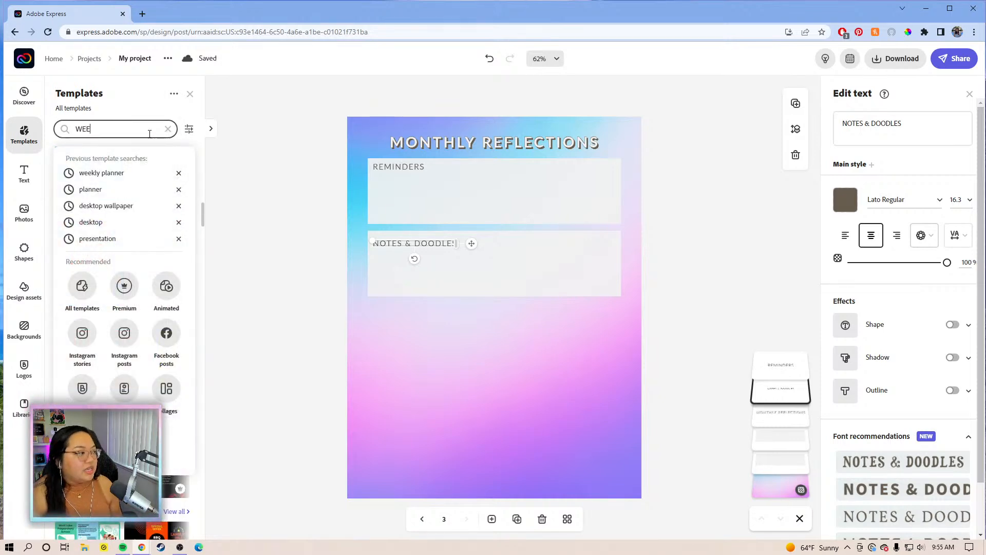
key(BackSpace)
key(BackSpace)
text(eekly planner)
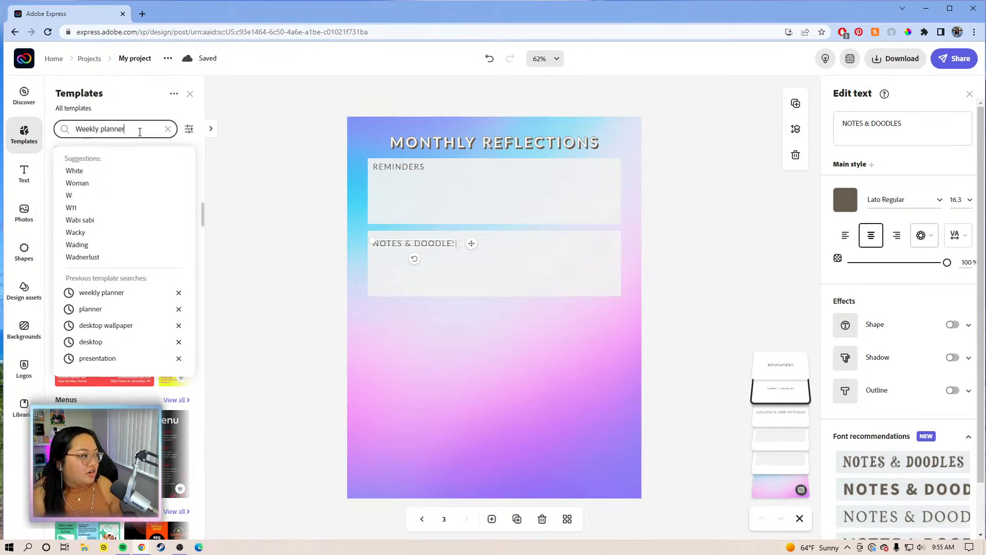
key(Return)
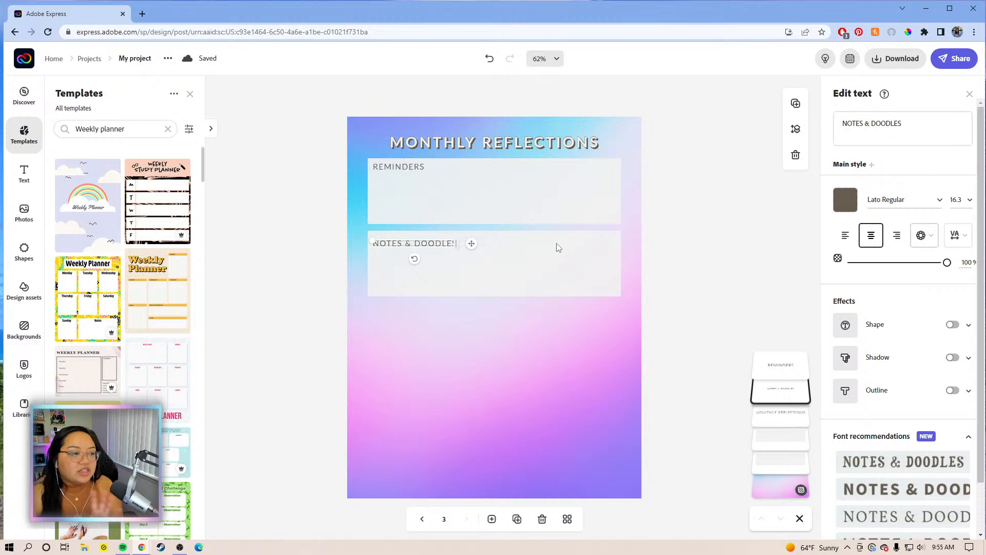
scroll(128, 288, down, 10)
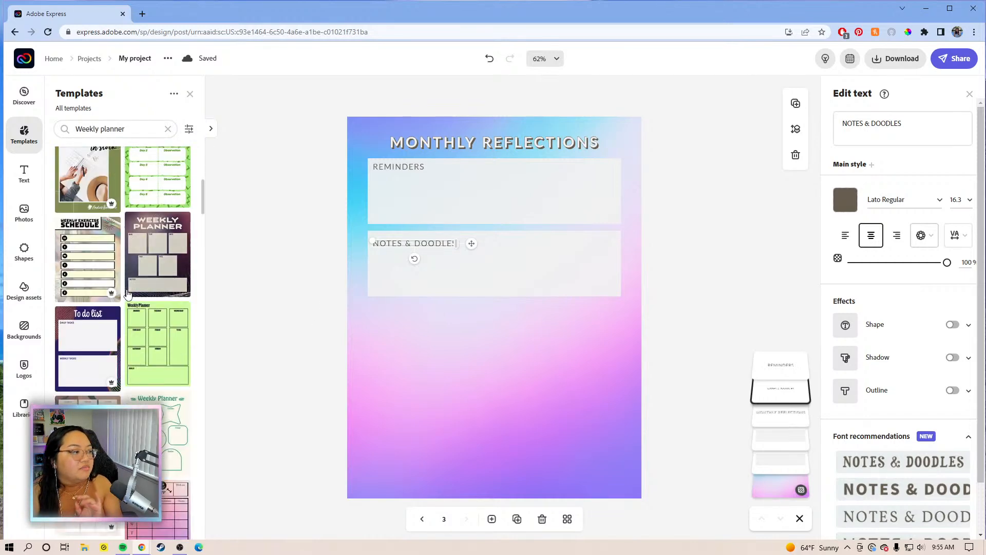
scroll(121, 321, down, 3)
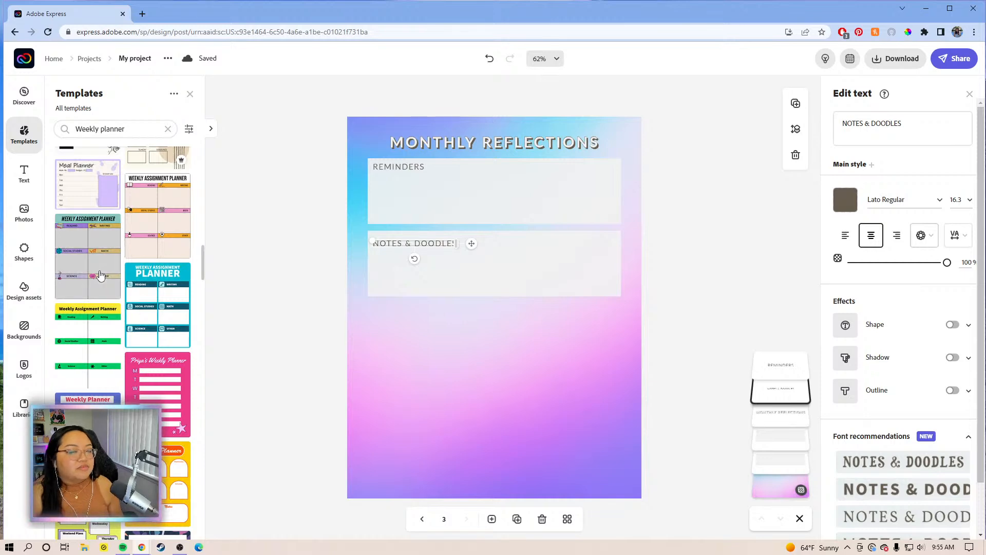
scroll(104, 276, down, 5)
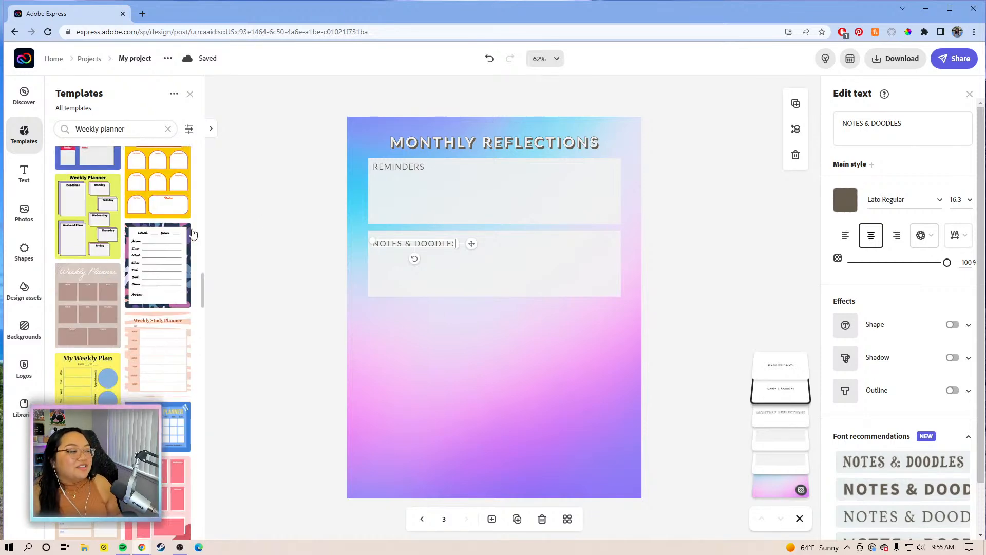
click(262, 228)
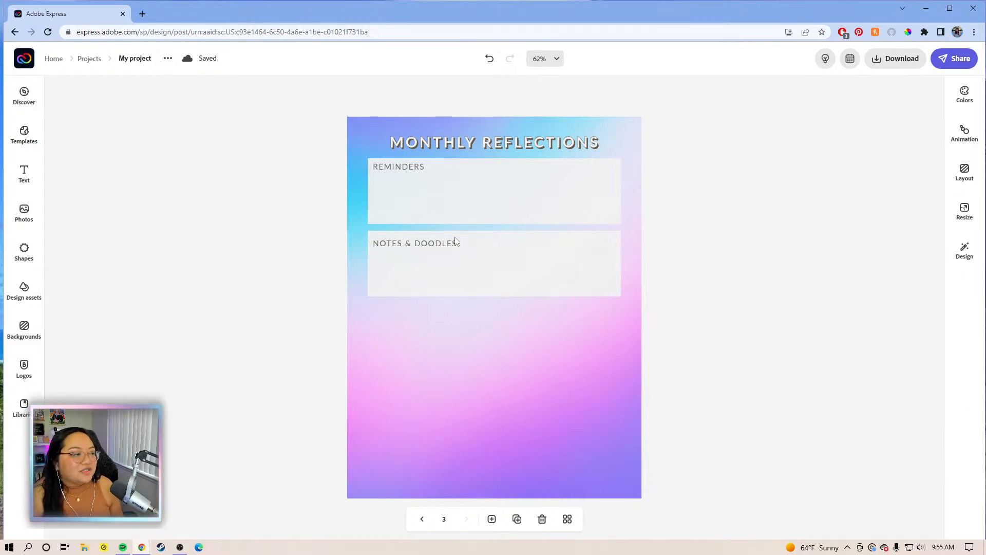
Duplicate the second panel twice and stack the copies below it as the third and fourth panels, aligned with those above.
click(557, 268)
click(796, 129)
mouse_move(517, 268)
mouse_down()
mouse_move(507, 345)
mouse_move(520, 319)
mouse_up()
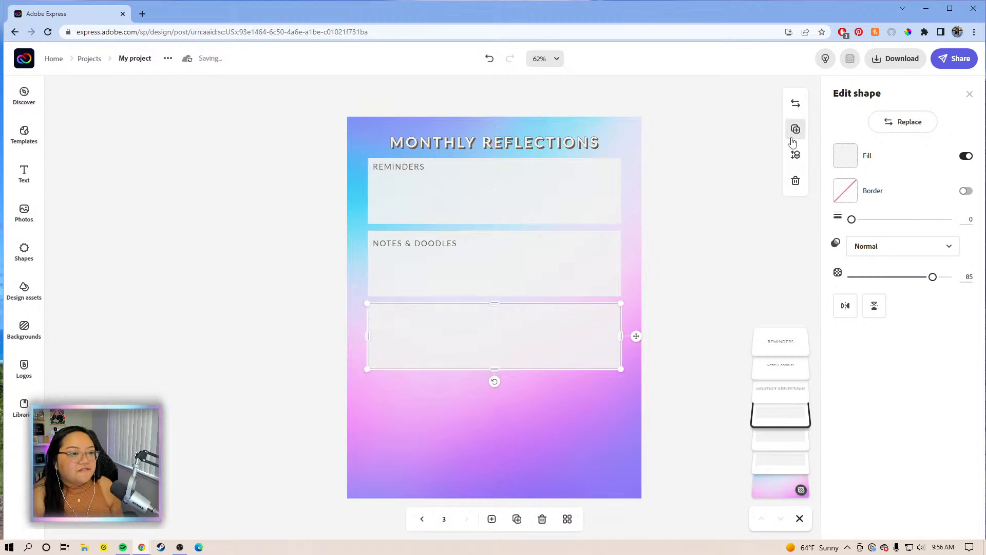
click(796, 135)
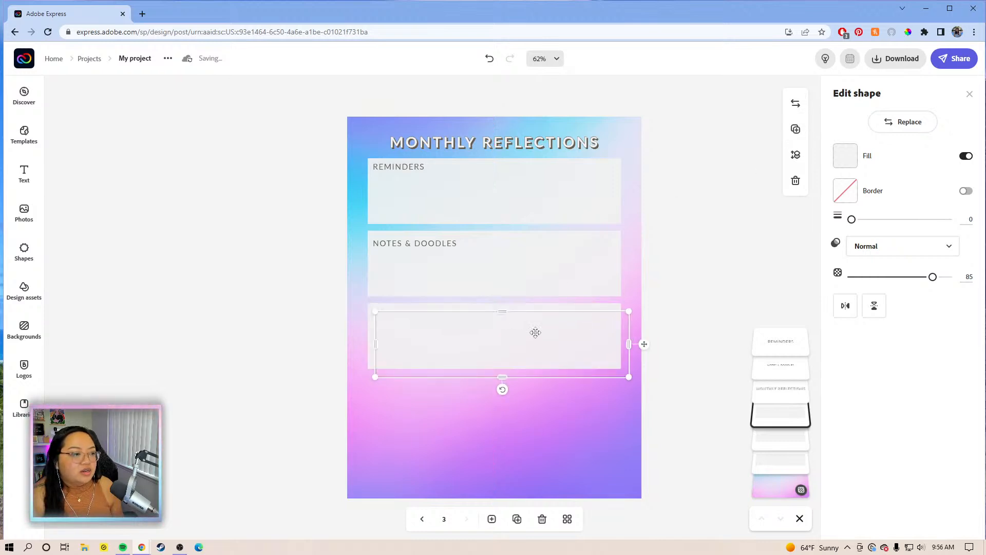
drag(522, 352, 513, 430)
Shift the third, second and first panels slightly down so the four panels are evenly spaced beneath the title.
click(512, 346)
drag(506, 356, 504, 366)
click(509, 262)
drag(510, 262, 511, 268)
click(502, 208)
drag(501, 206, 502, 208)
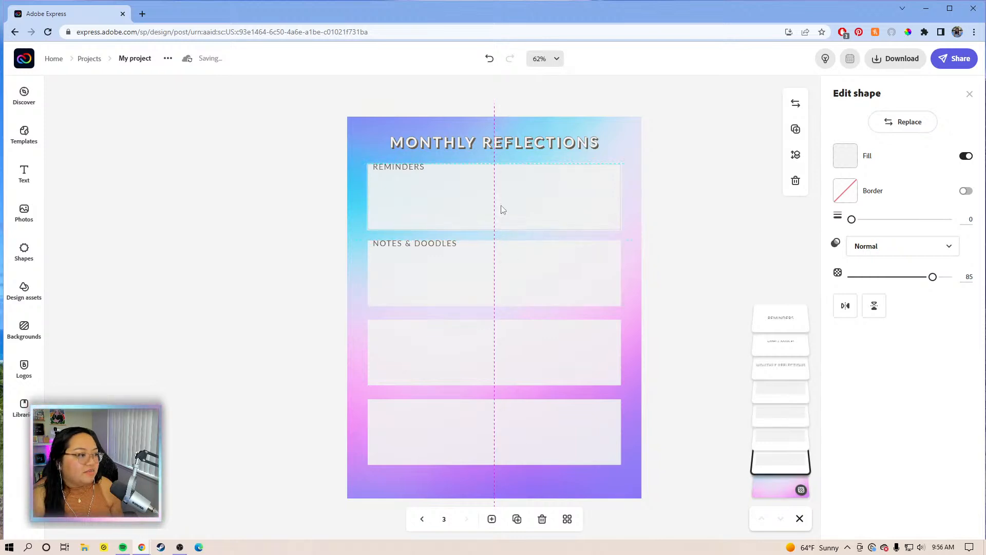
drag(502, 207, 500, 202)
key(Up)
key(Up)
key(Up)
key(Up)
key(Up)
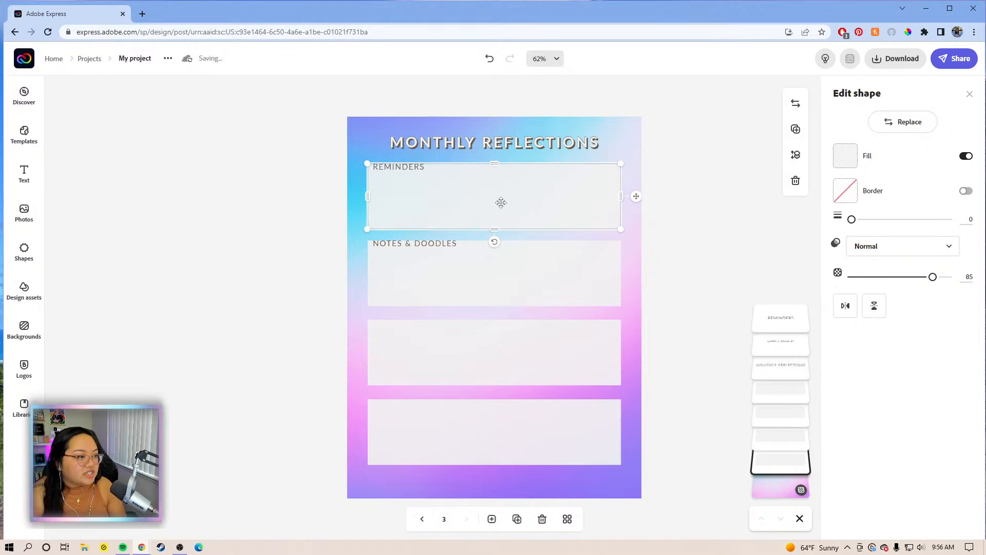
click(696, 252)
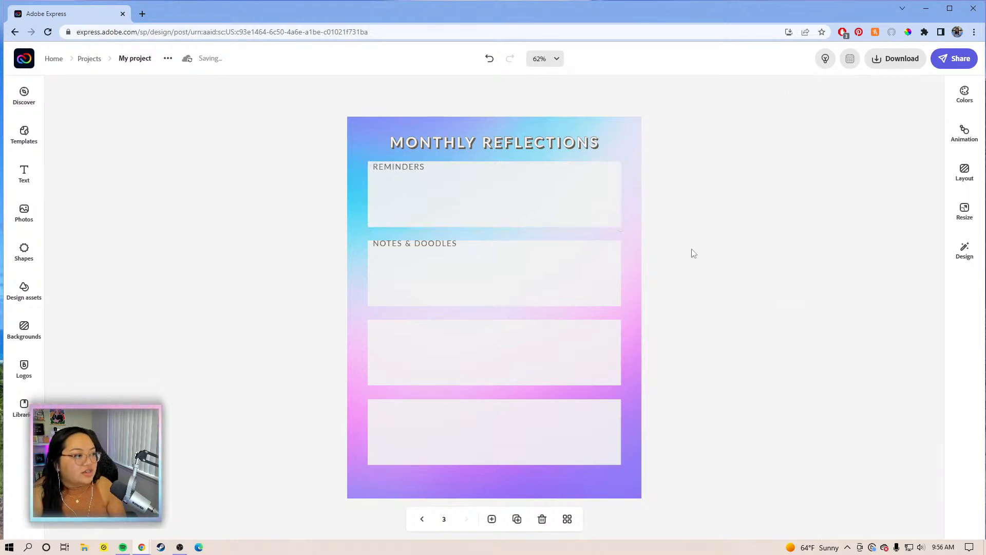
Move the REMINDERS label slightly down inside the first panel, keeping its left alignment.
click(411, 168)
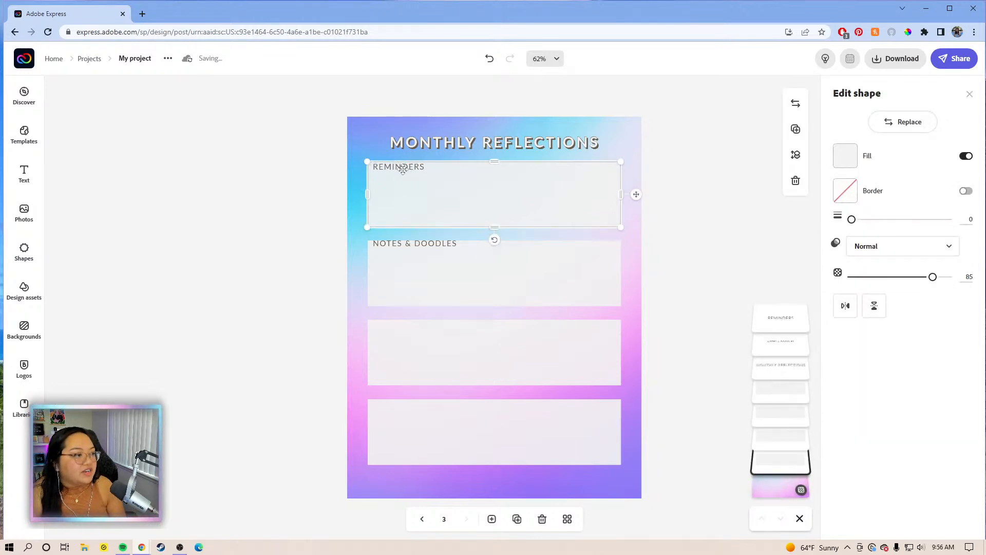
click(401, 169)
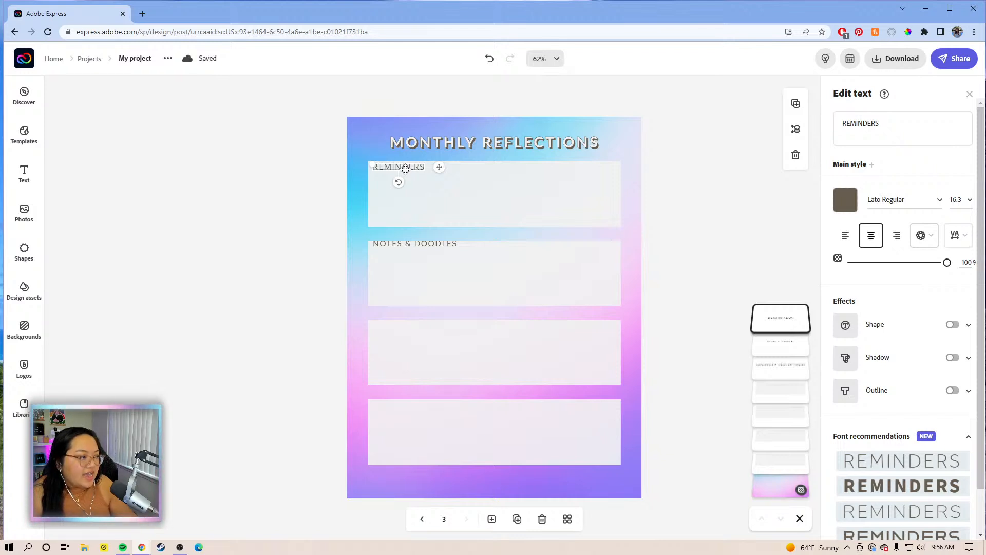
drag(440, 166, 442, 171)
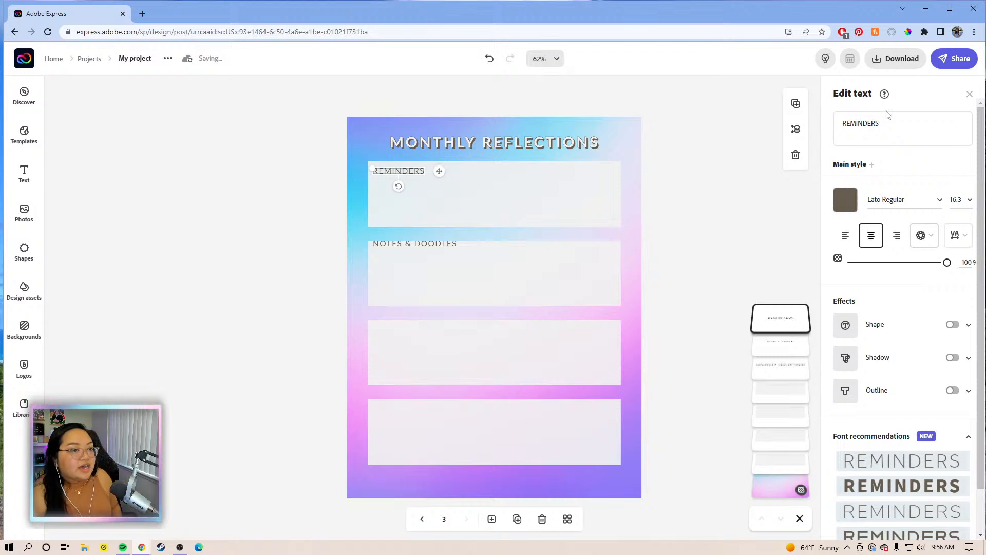
View the text-editing help and its "How to adjust text sizes" video, then close both.
click(884, 95)
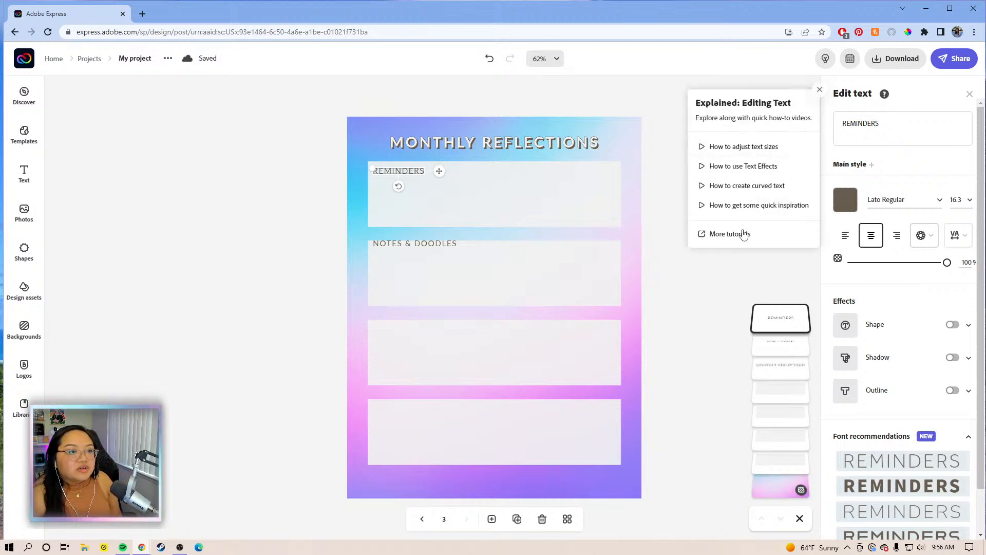
click(884, 95)
click(883, 96)
click(742, 147)
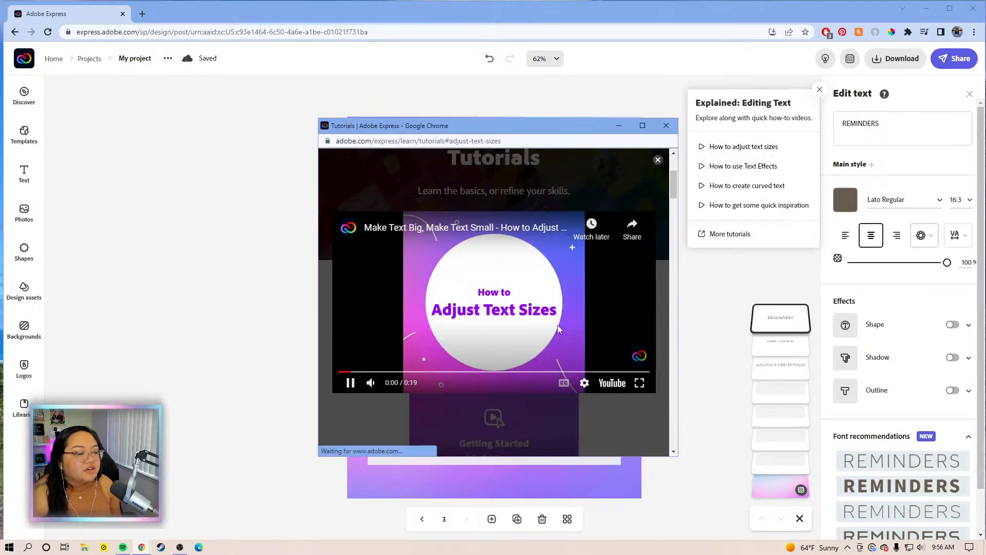
click(667, 125)
click(819, 90)
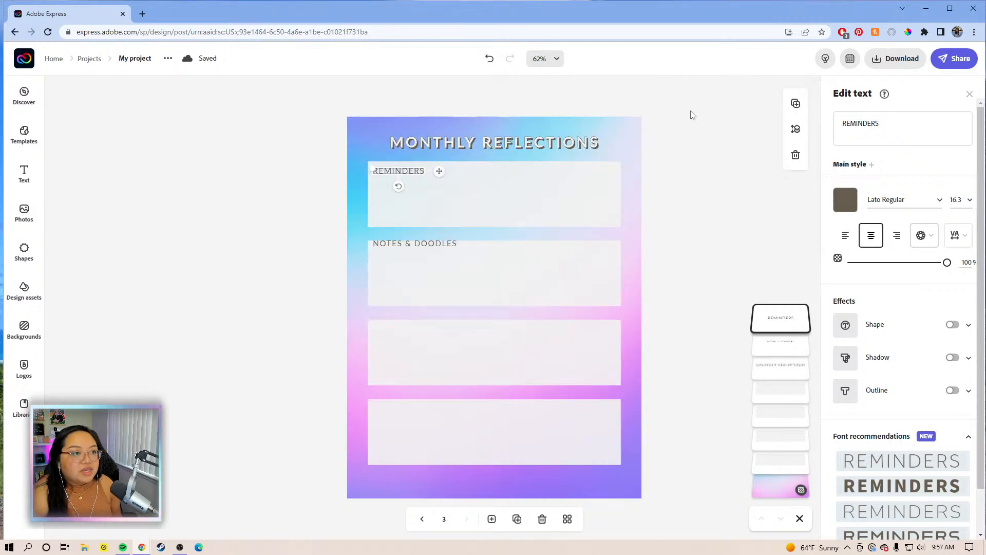
Move the NOTES & DOODLES label slightly down inside the second panel, keeping it left-aligned with the REMINDERS label.
click(686, 112)
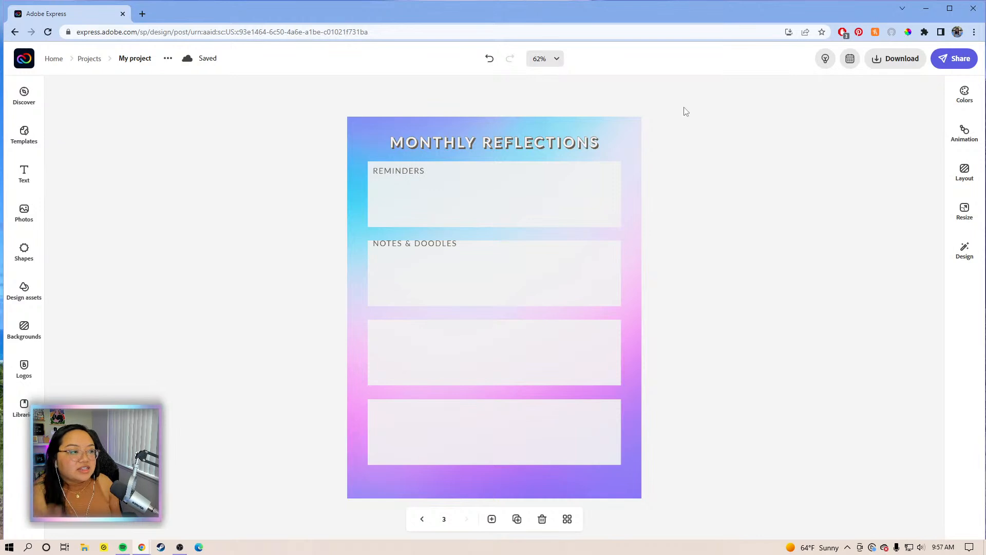
click(418, 247)
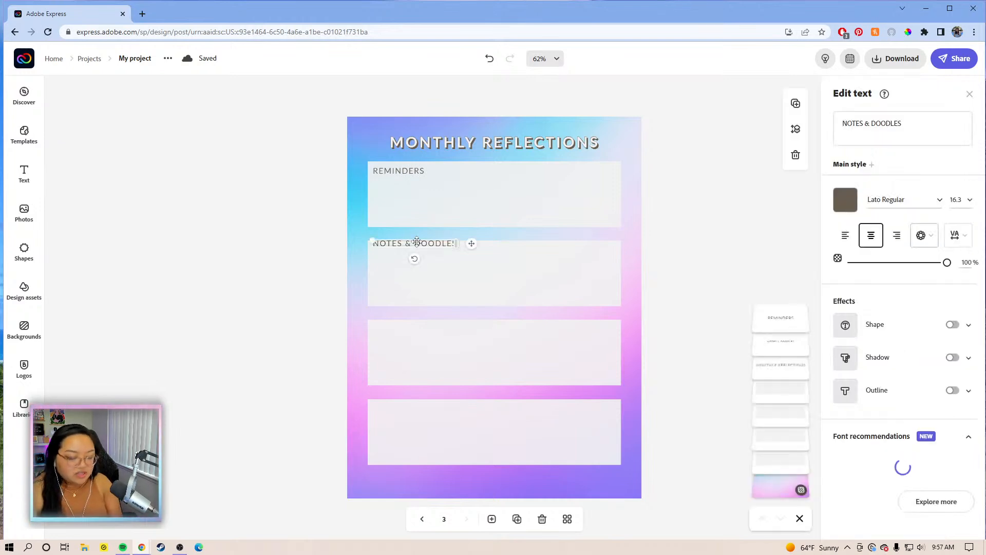
drag(455, 245, 467, 251)
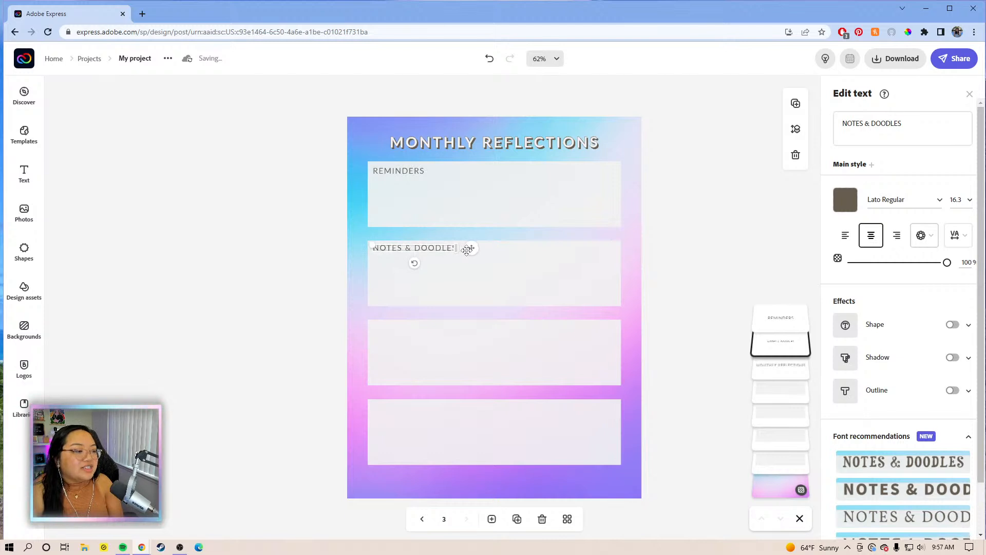
Replace the REMINDERS text in the first panel with "What were the highlights from this month?" and widen its box so it fits on one line.
click(418, 178)
click(897, 128)
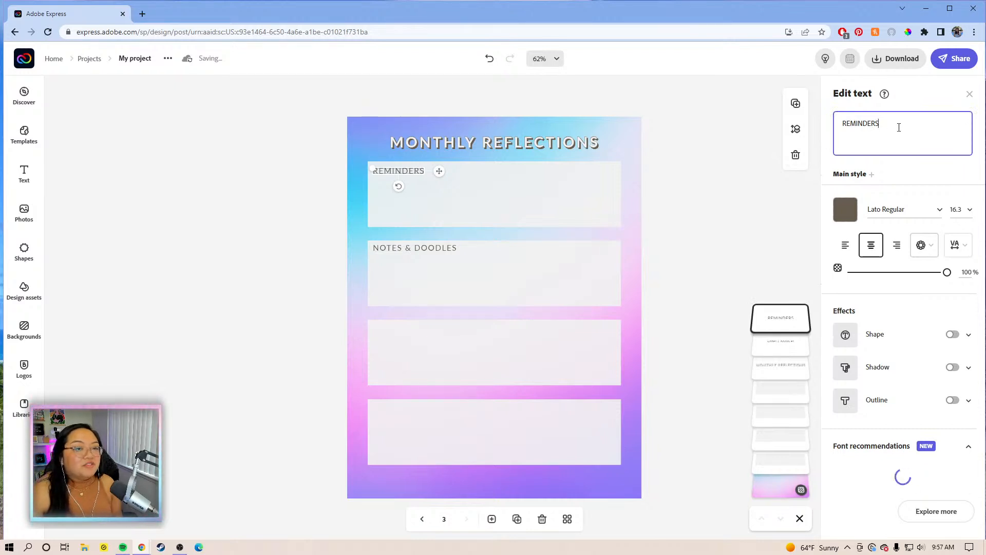
drag(874, 127, 842, 125)
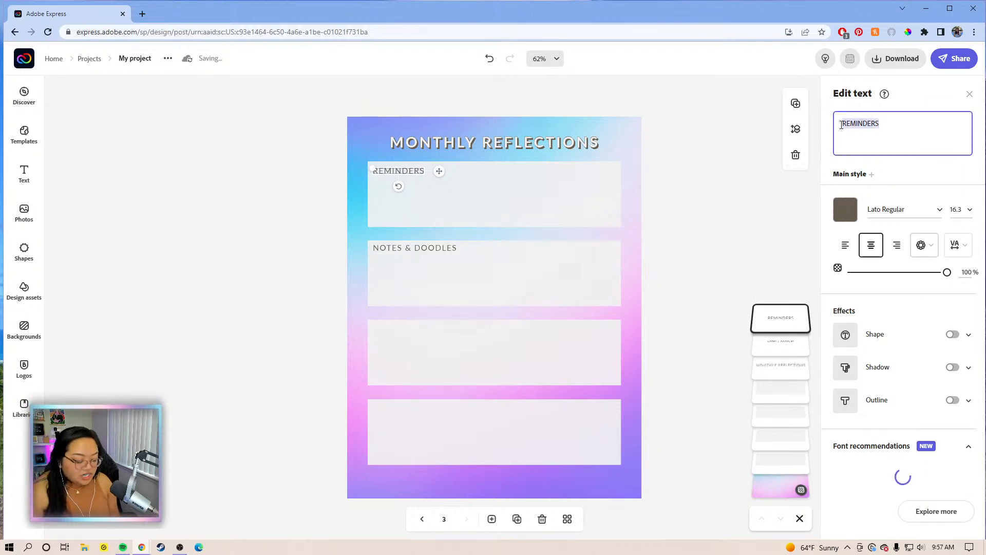
text(Wh)
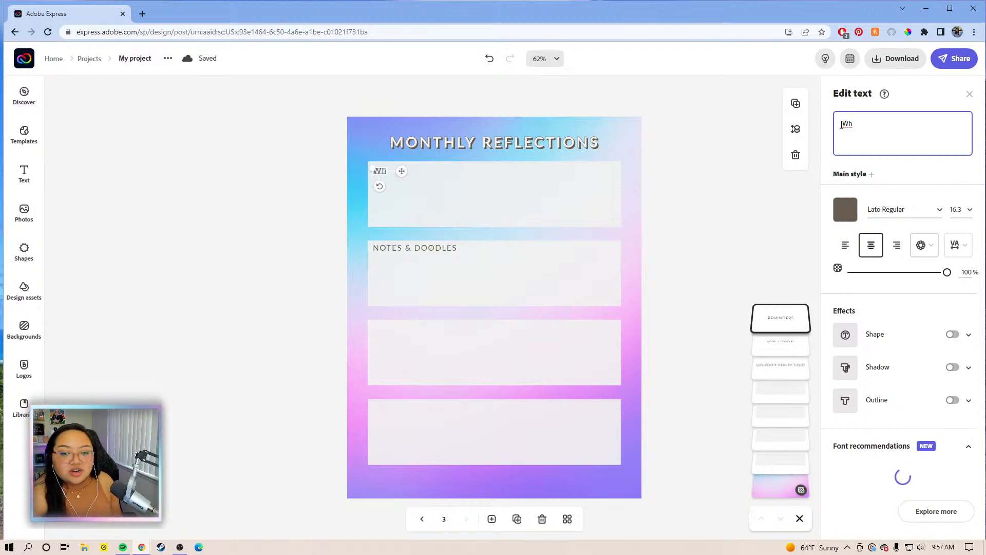
text(at )
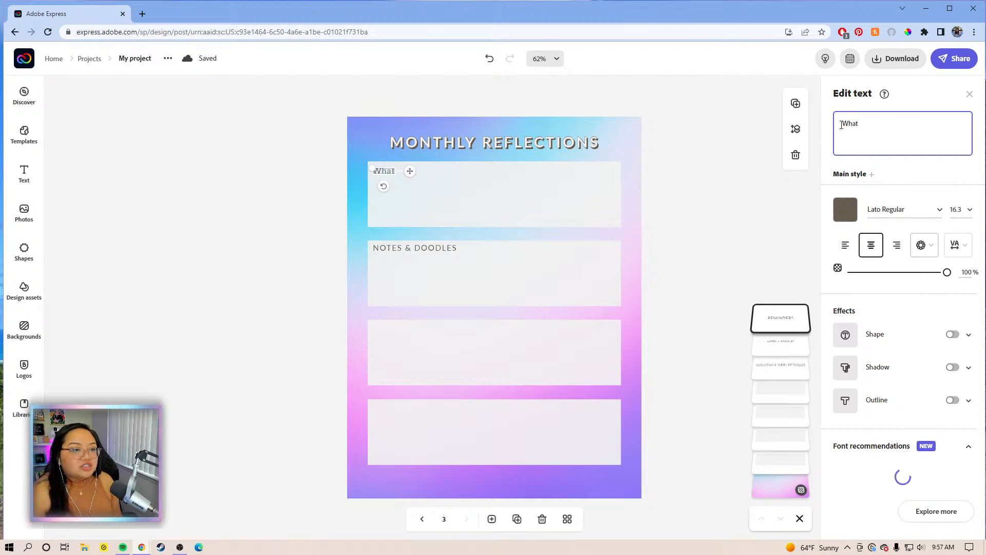
text(were)
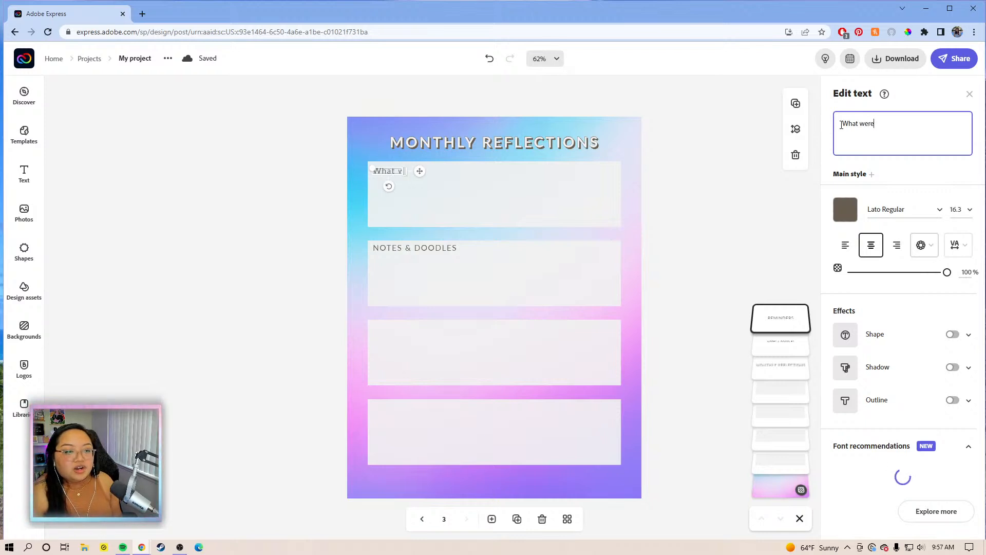
text( the highlights from this)
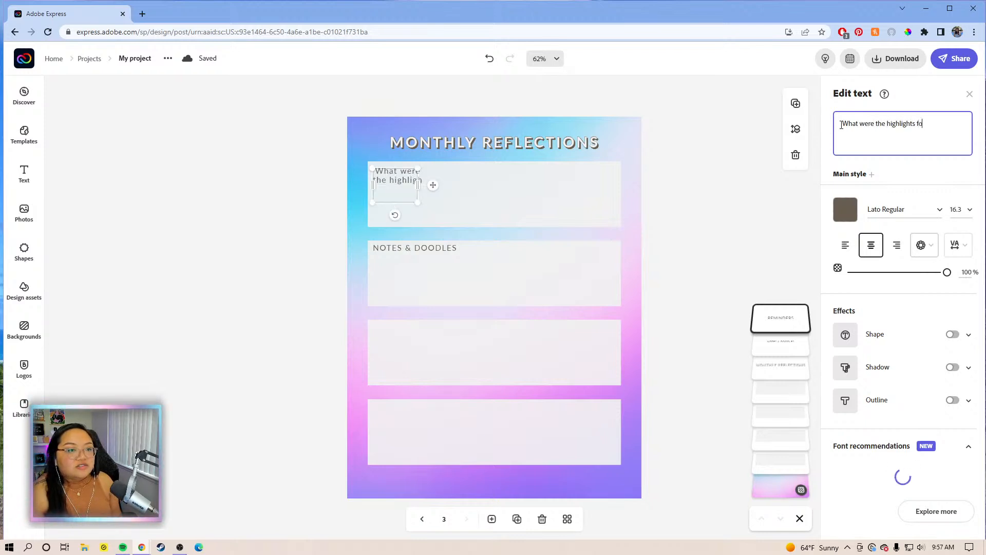
text( month)
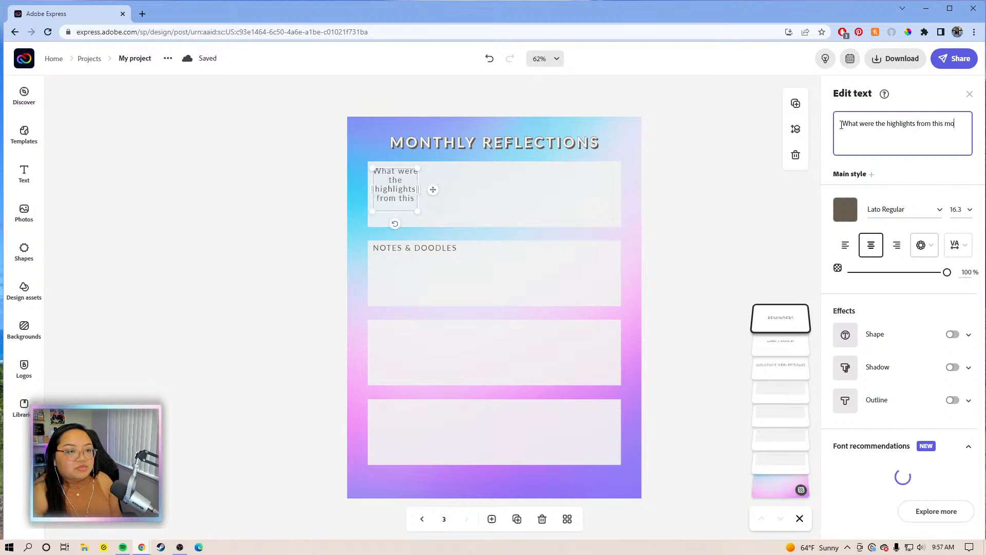
text(?)
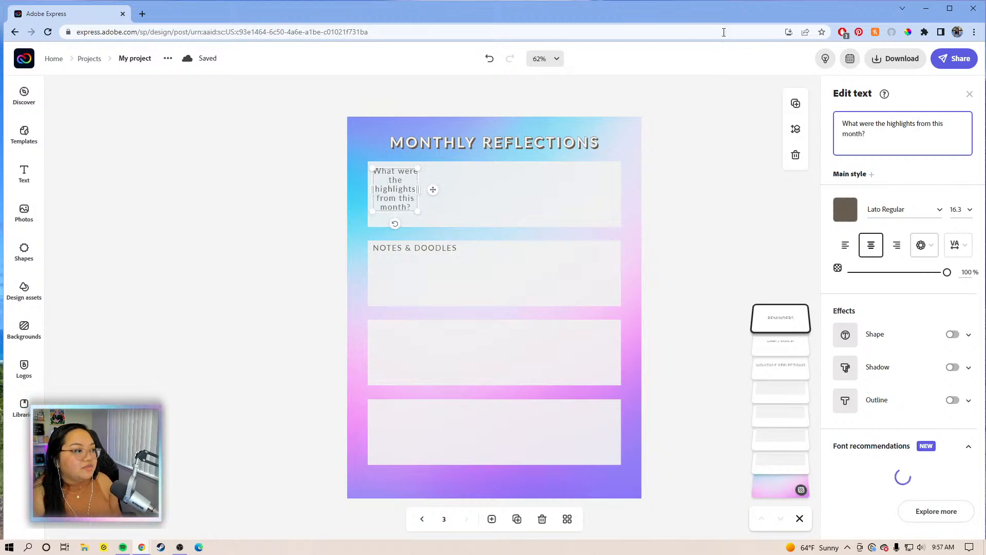
drag(545, 181, 587, 176)
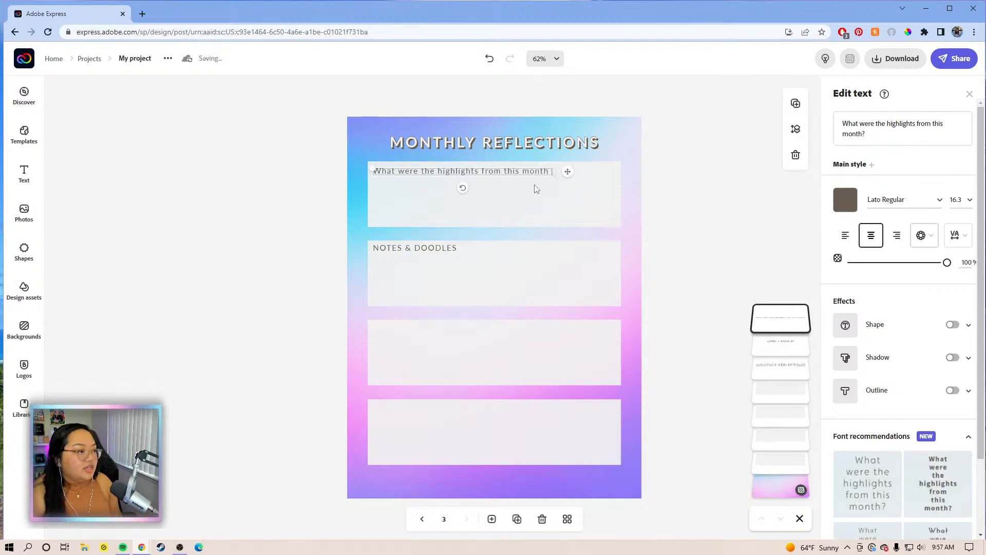
Delete the NOTES & DOODLES label from the second panel.
click(447, 253)
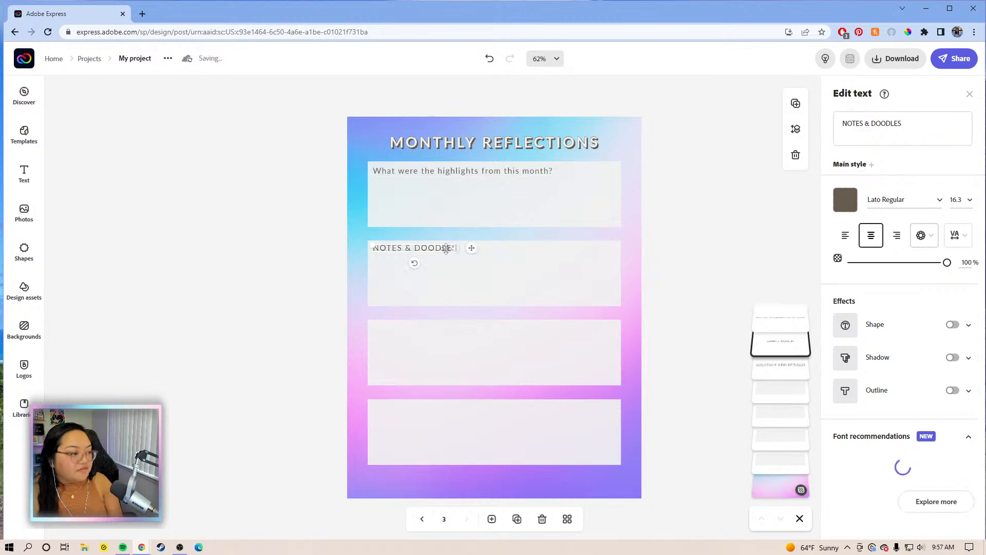
key(Delete)
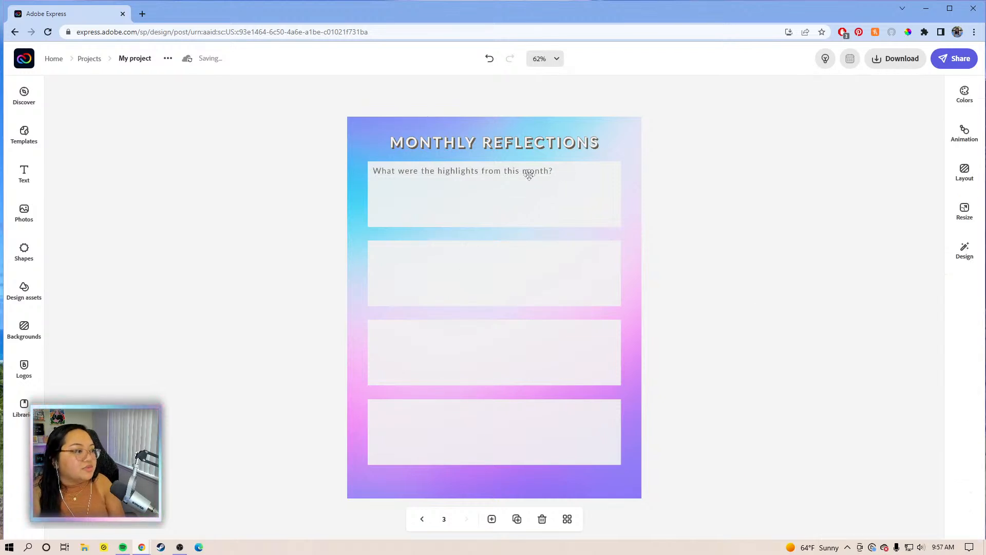
Shrink the highlights question to size 14.4 and move it back to the first panel's upper-left corner.
click(531, 179)
drag(373, 167, 399, 170)
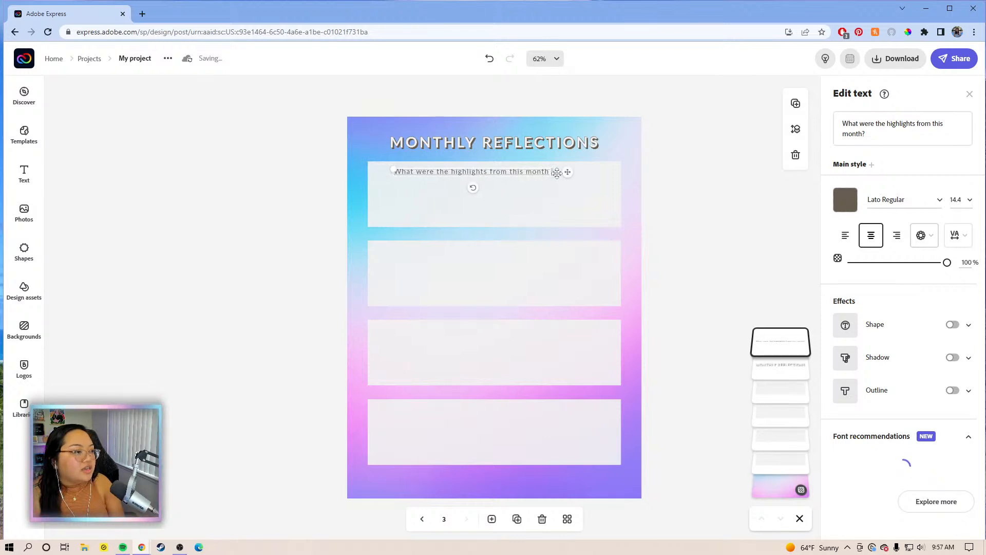
drag(565, 173, 543, 175)
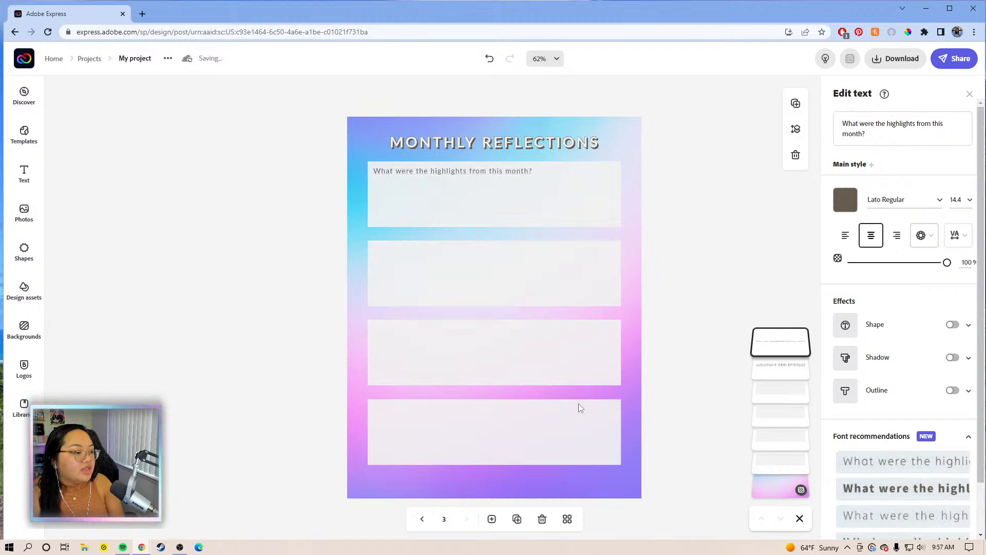
Reduce the highlights question's letter spacing to 3, working at 100% zoom.
click(556, 59)
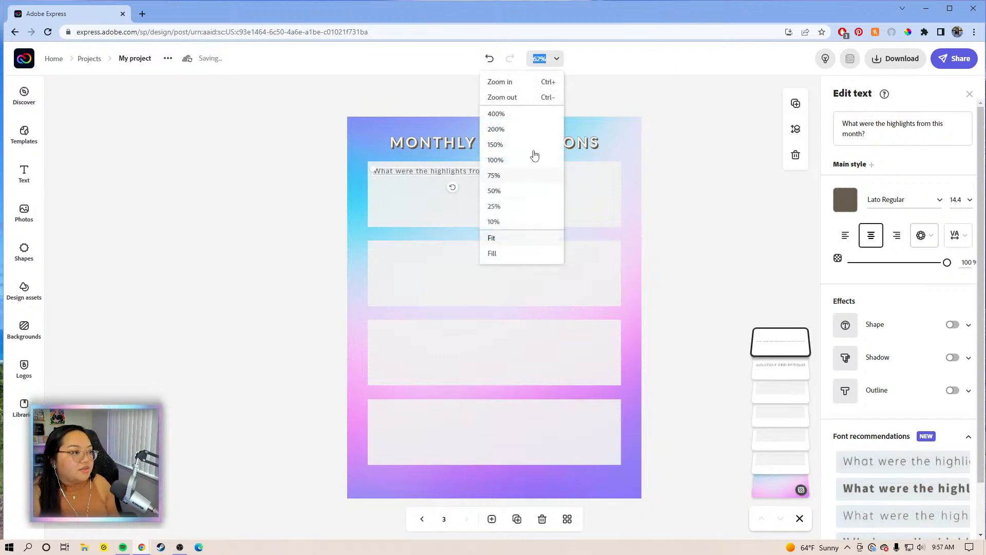
click(530, 161)
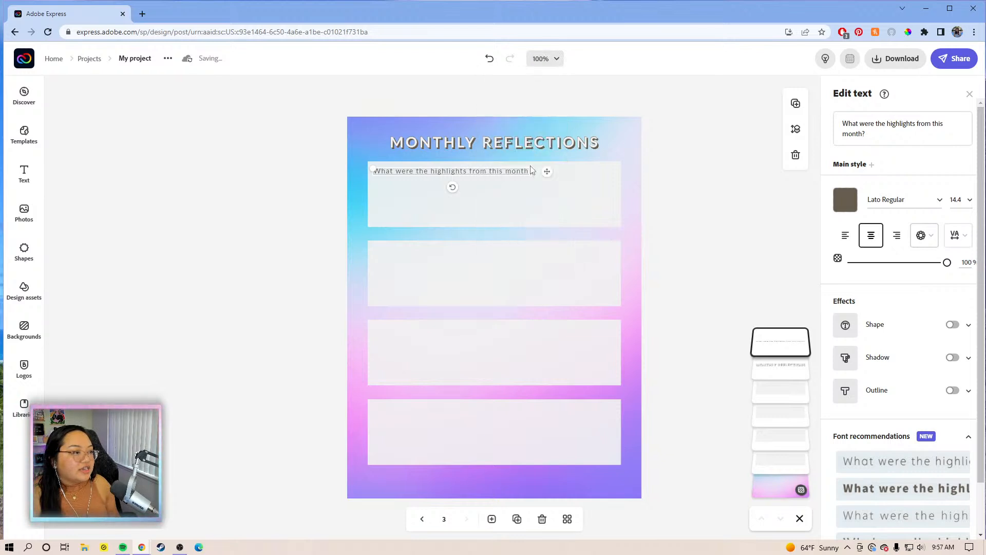
drag(689, 342, 562, 208)
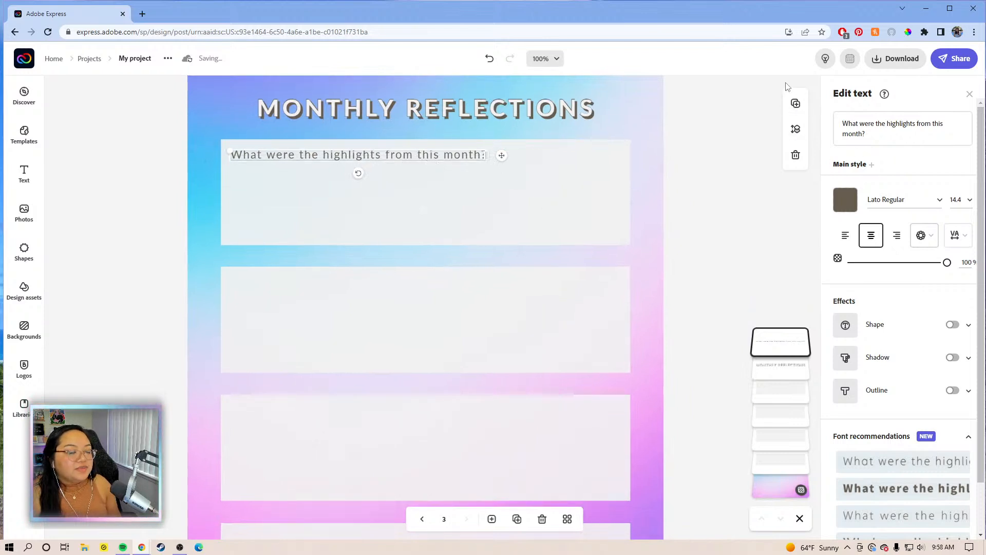
click(958, 235)
drag(859, 280, 847, 278)
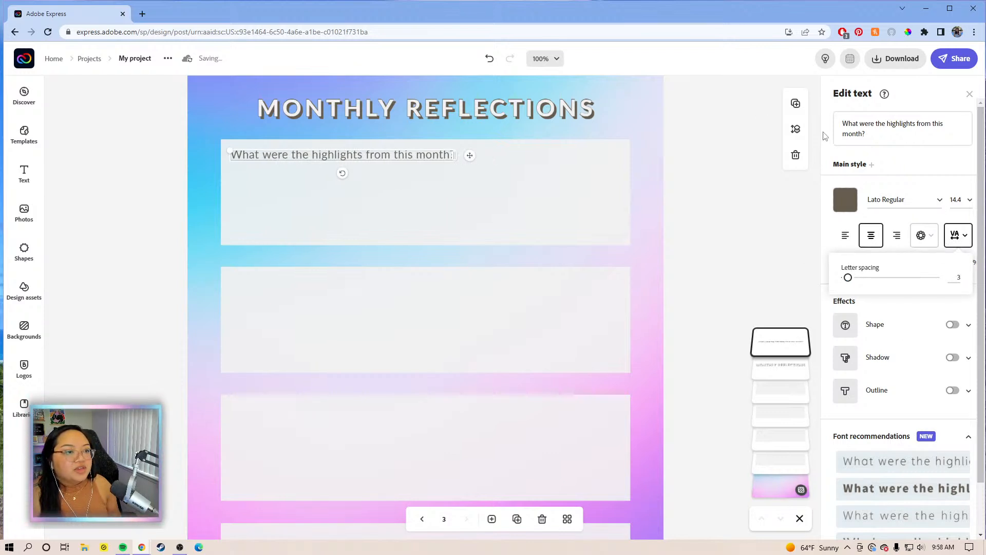
Duplicate the highlights question and place the copy at the upper left of the second panel, left-aligned with the original.
click(796, 104)
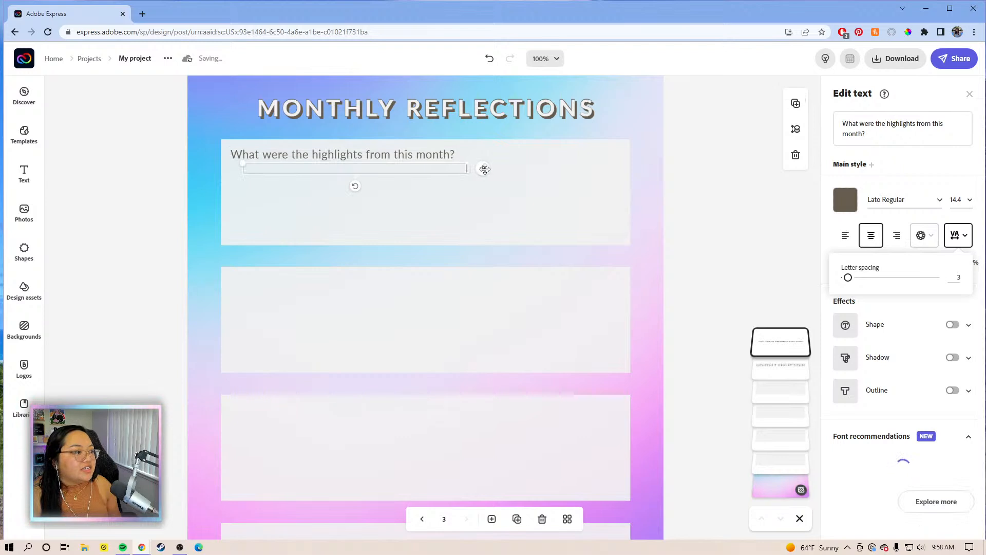
drag(488, 216, 471, 282)
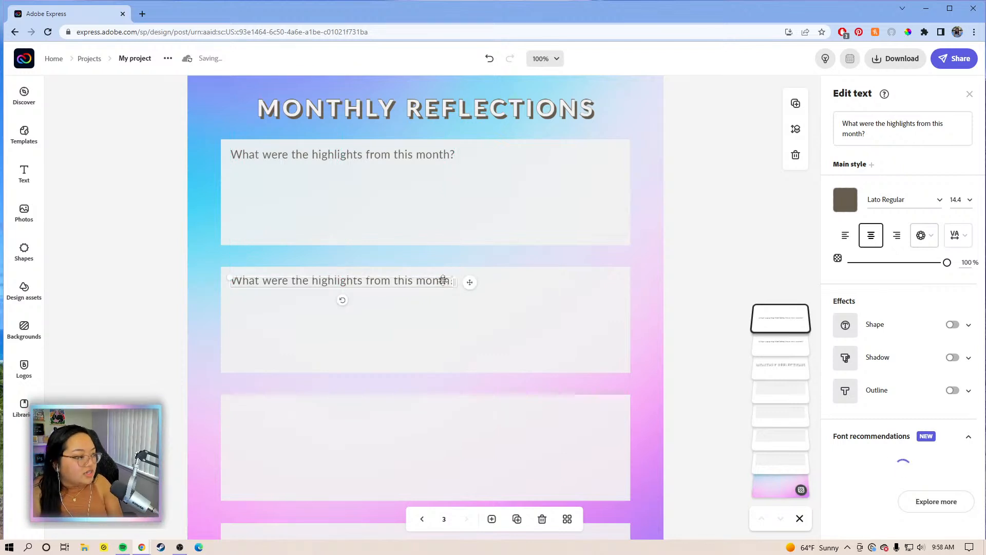
Change the second panel's question to "What goals have you achieved?" and realign its left edge with the highlights question.
click(876, 130)
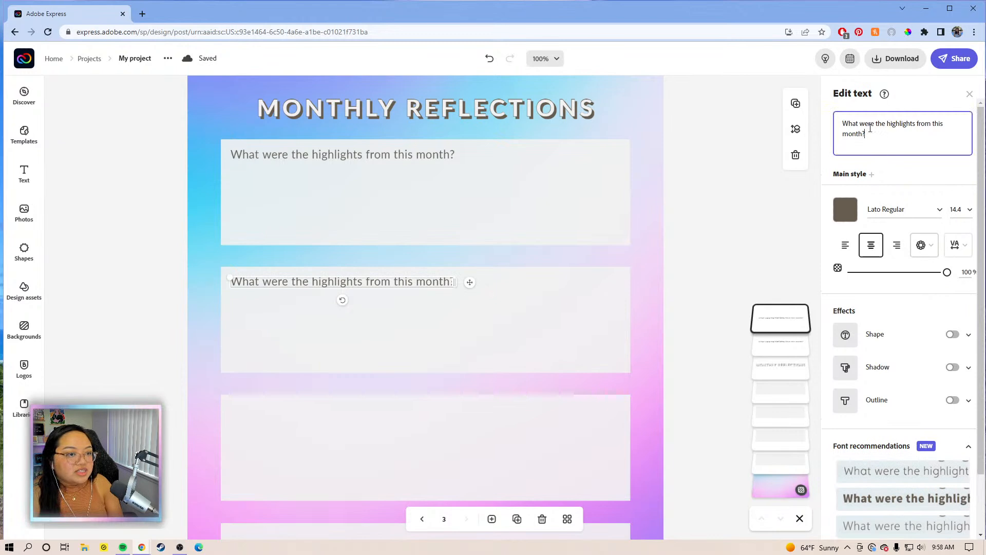
drag(881, 132, 837, 120)
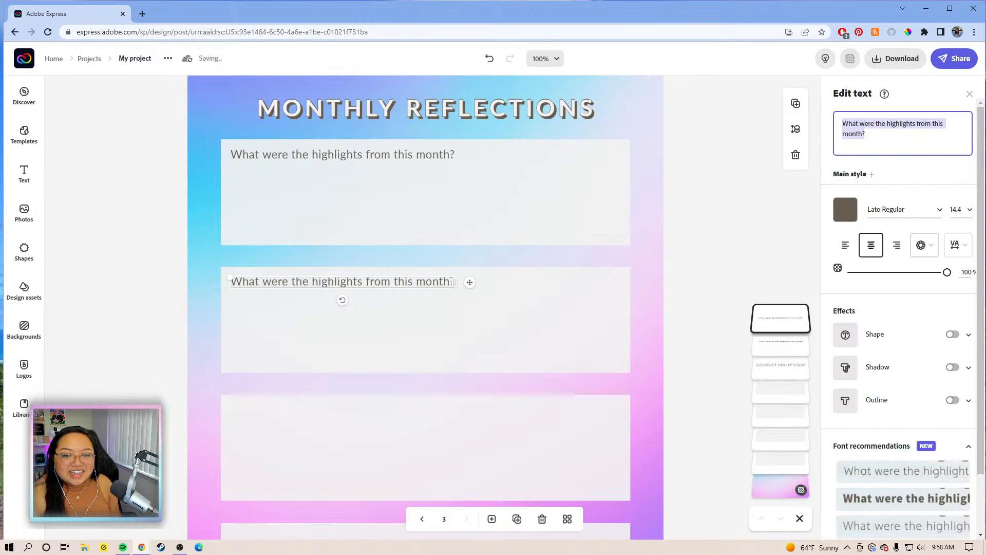
drag(900, 134, 832, 127)
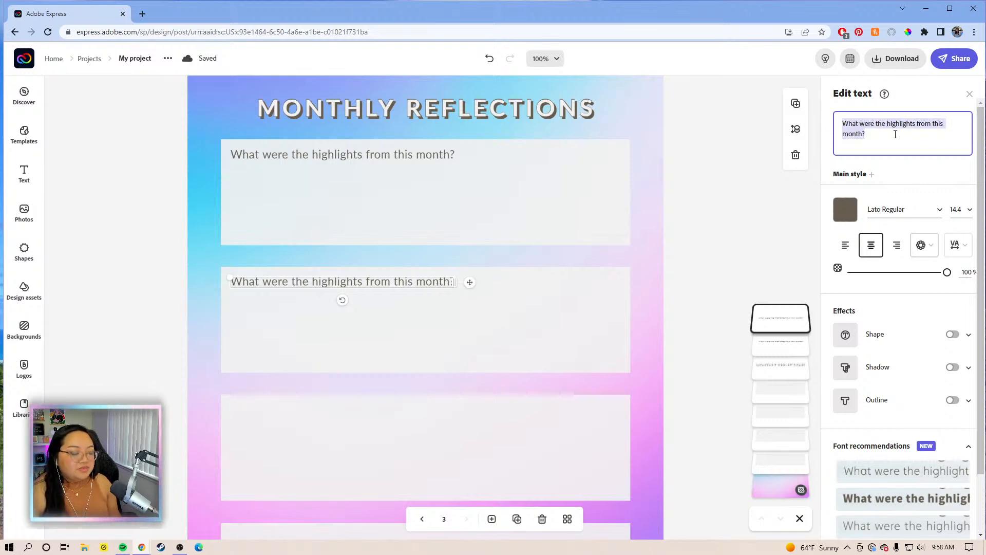
text(W)
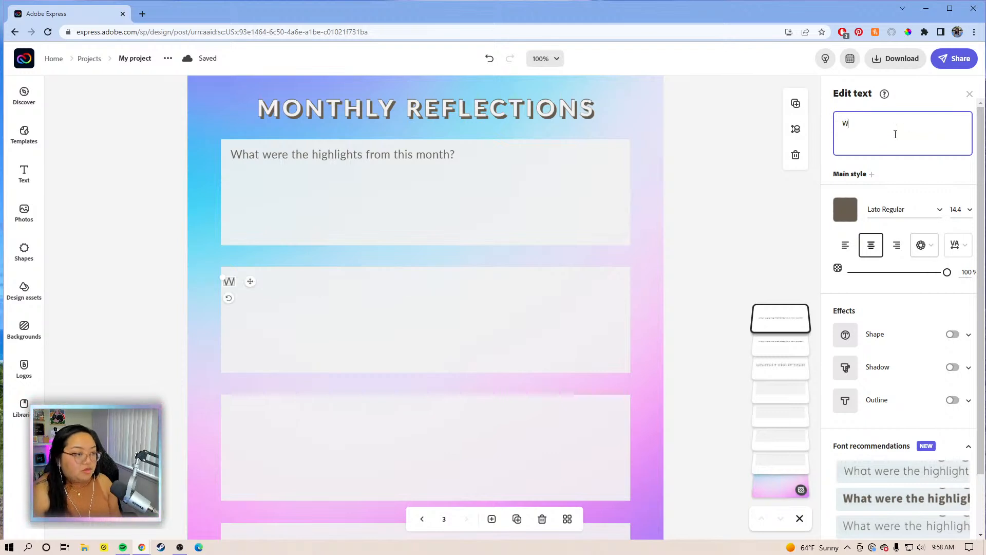
text(h)
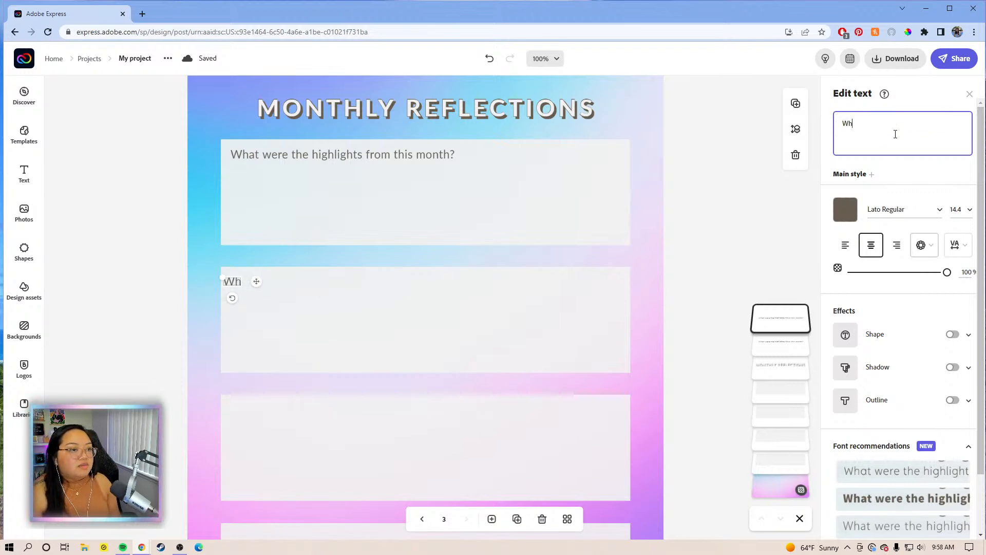
text(at )
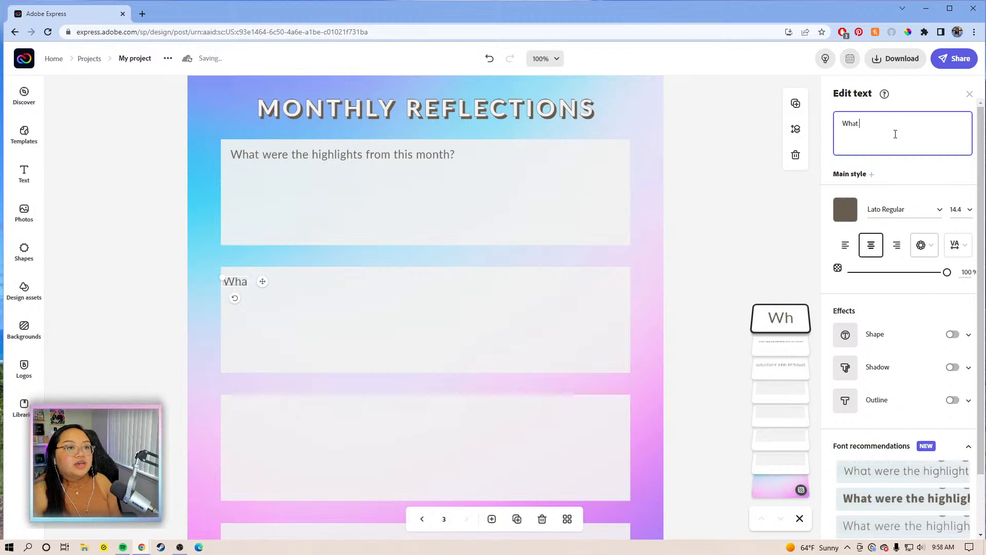
text(goals )
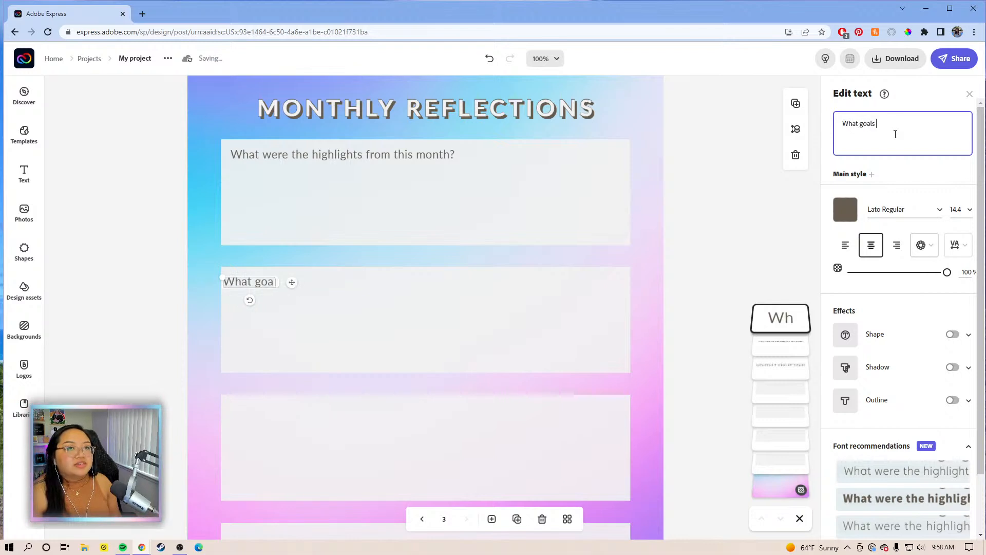
text(have you achieved )
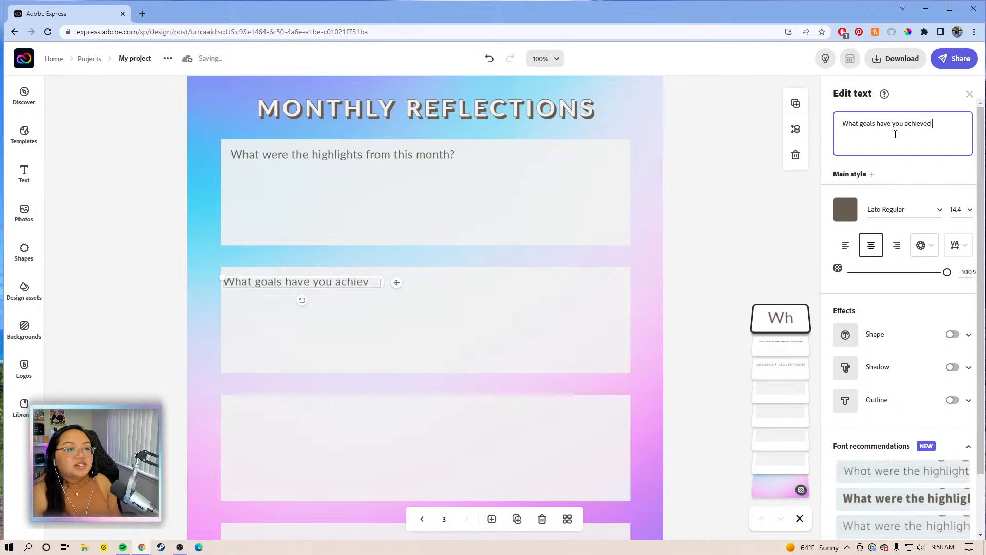
text(?)
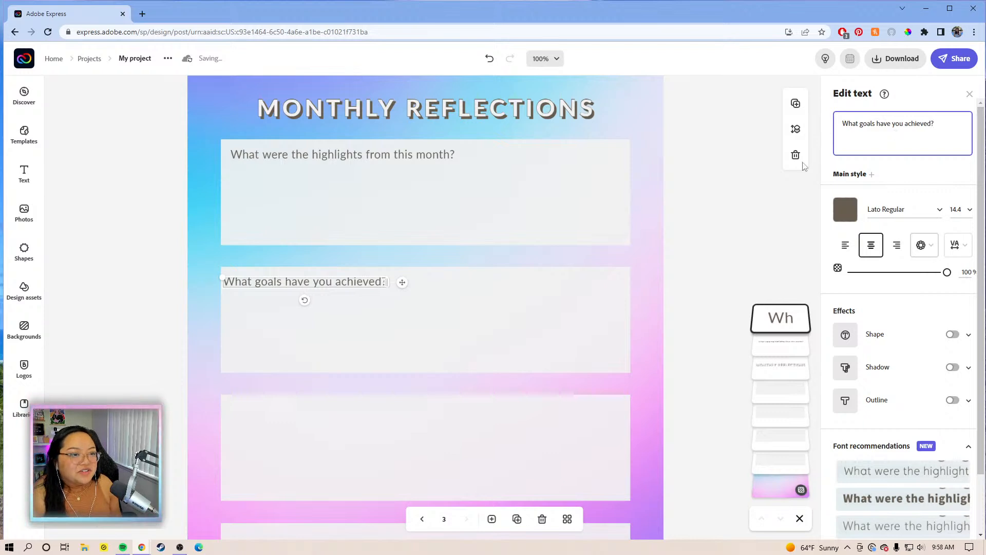
click(403, 283)
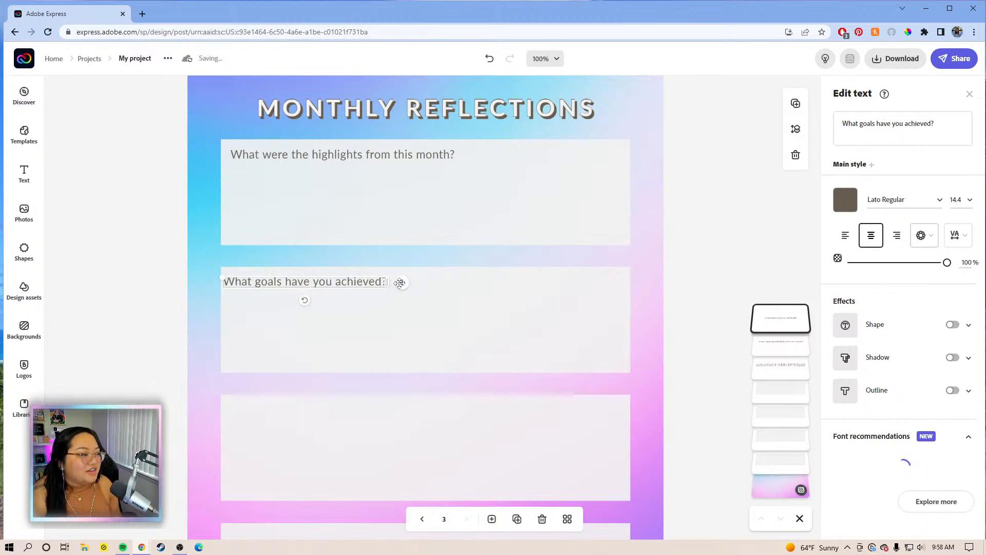
drag(404, 283, 411, 288)
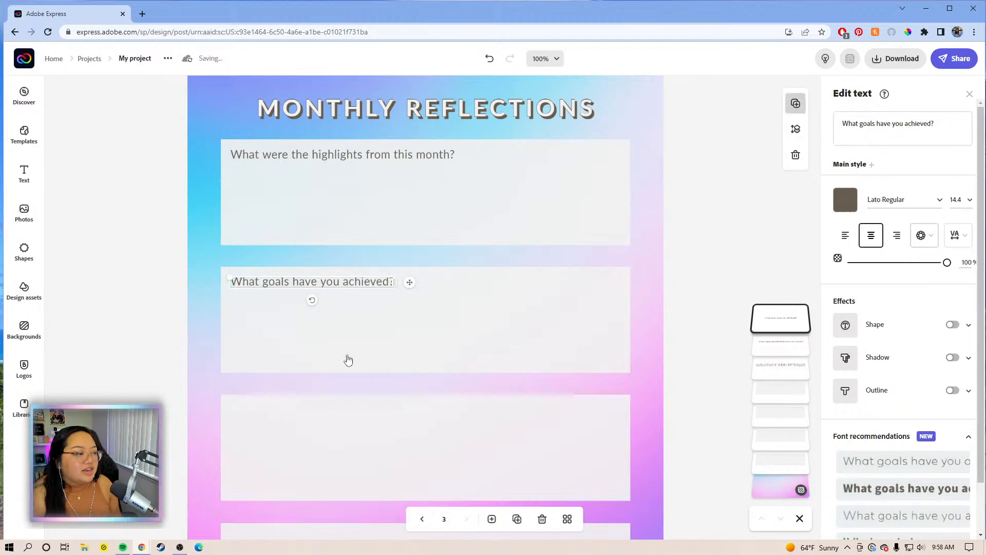
Duplicate the goals question into the third panel and reword it as "What can you improve on next month?", left-aligned with the questions above.
drag(420, 294, 405, 414)
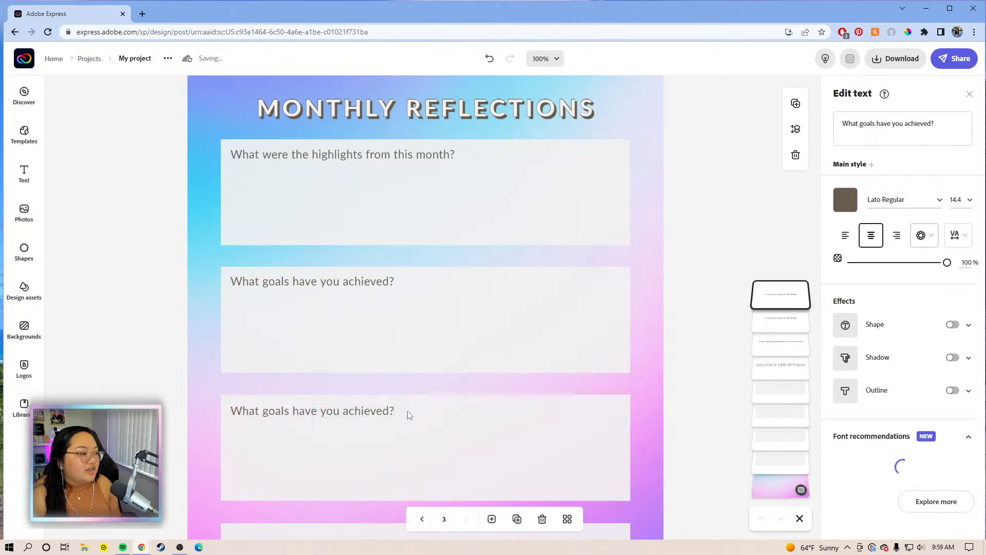
click(937, 126)
key(ctrl+a)
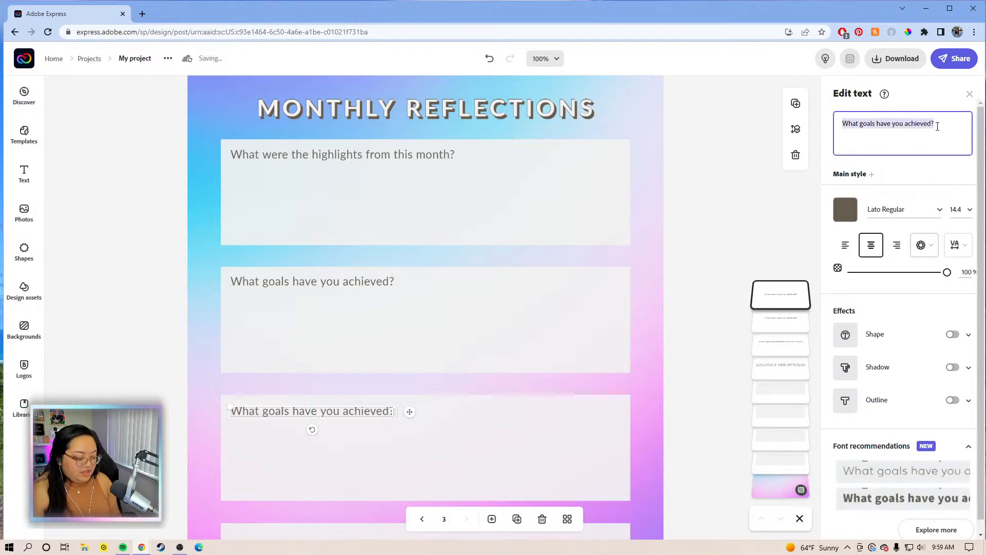
key(BackSpace)
text(What can )
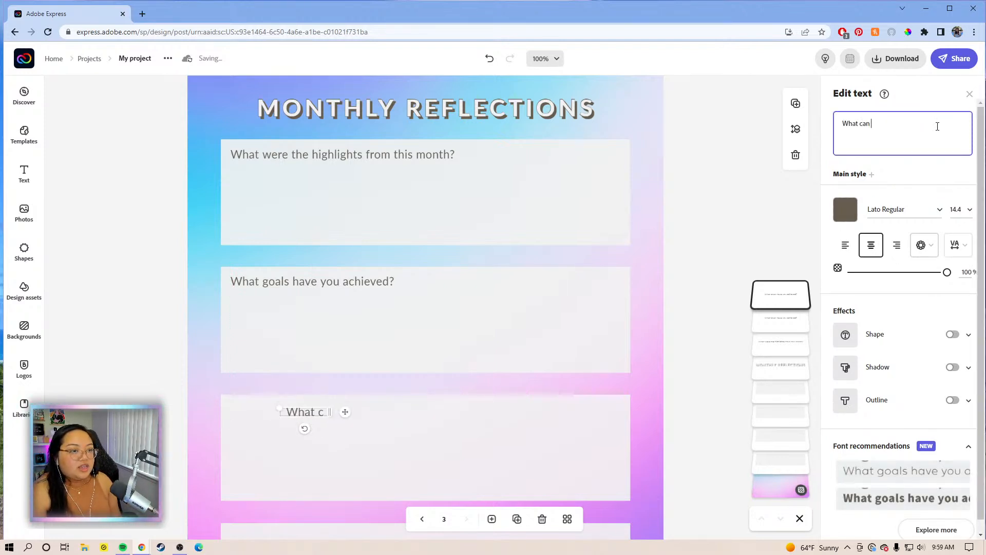
text(you improve on )
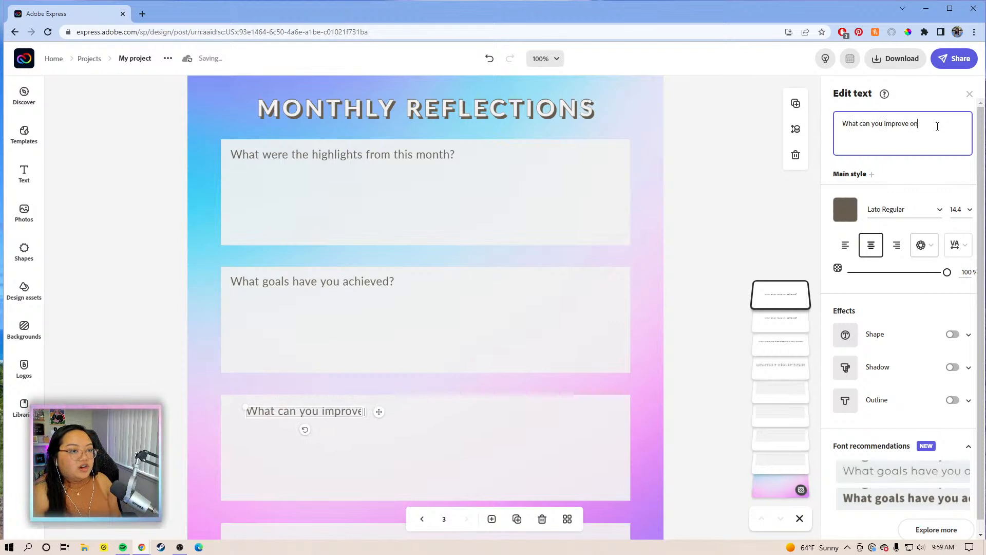
text(next month)
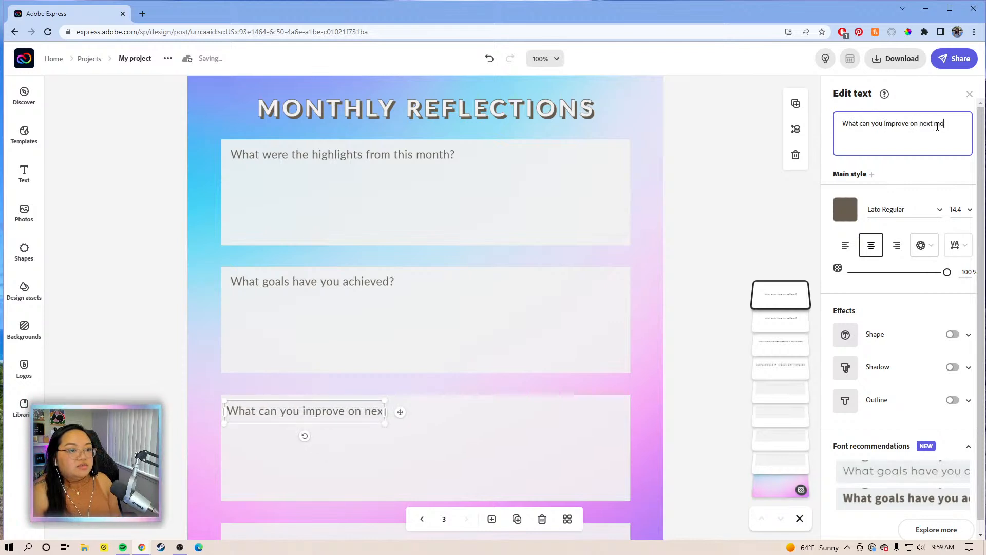
text(?)
drag(385, 411, 451, 420)
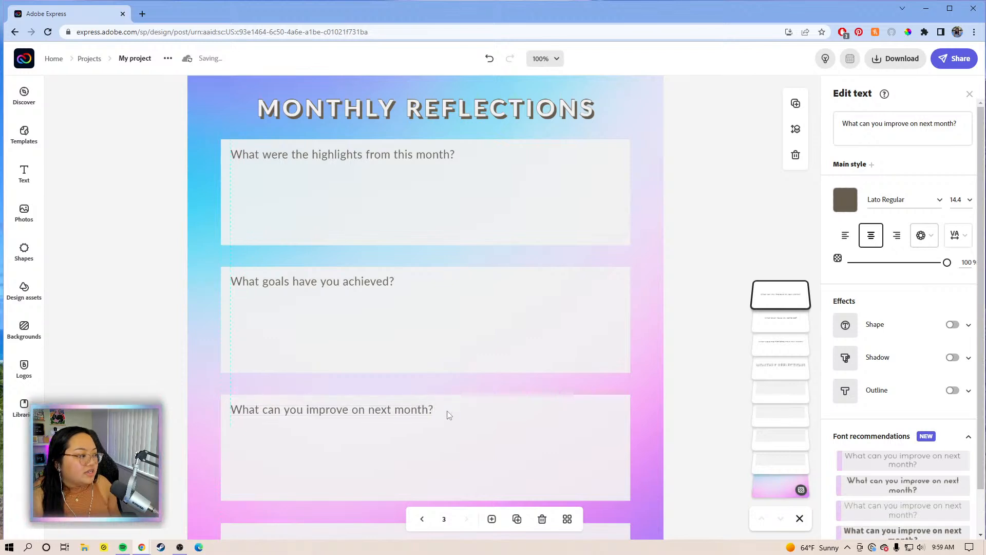
drag(447, 411, 447, 410)
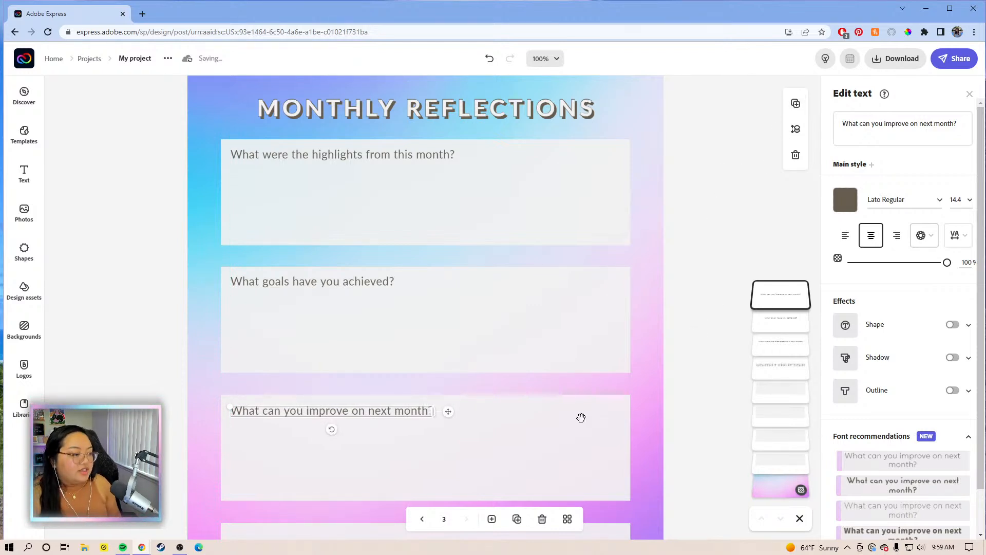
Duplicate the third panel's question and place the copy at the upper left of the fourth panel, left-aligned with the original.
scroll(575, 297, down, 1)
scroll(576, 297, down, 2)
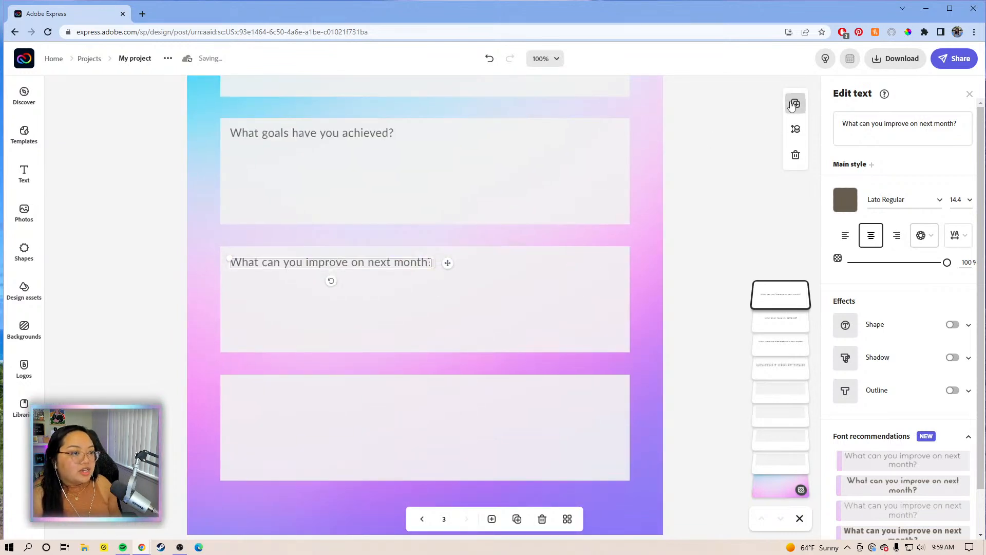
drag(460, 277, 447, 396)
Change the fourth panel's question to "What are your goals for next month".
click(866, 129)
drag(959, 123, 868, 125)
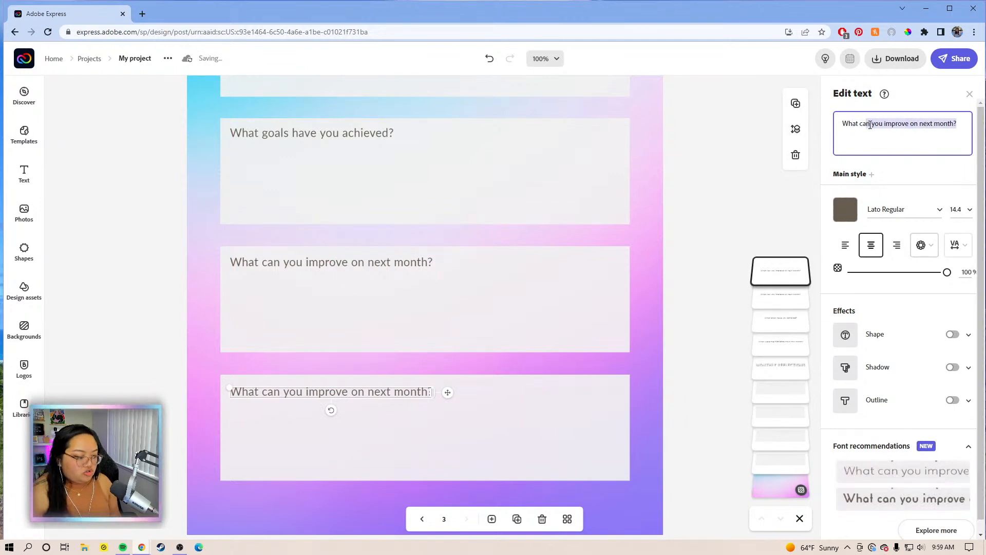
key(BackSpace)
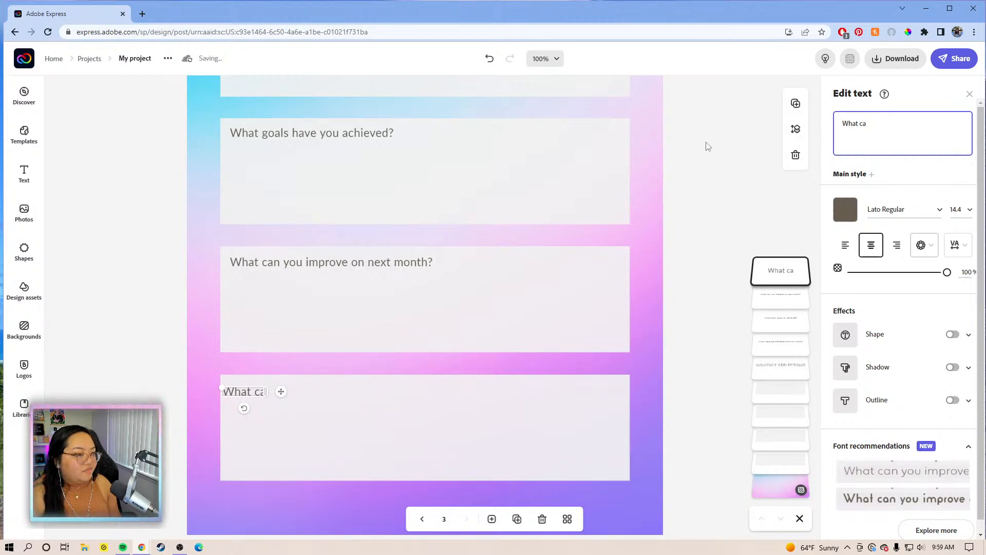
key(BackSpace)
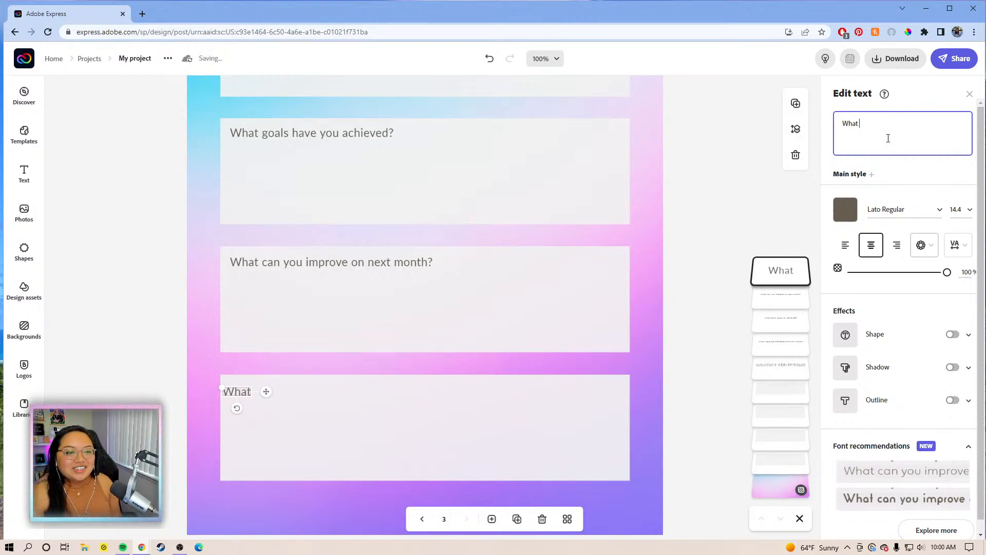
text(are your goals)
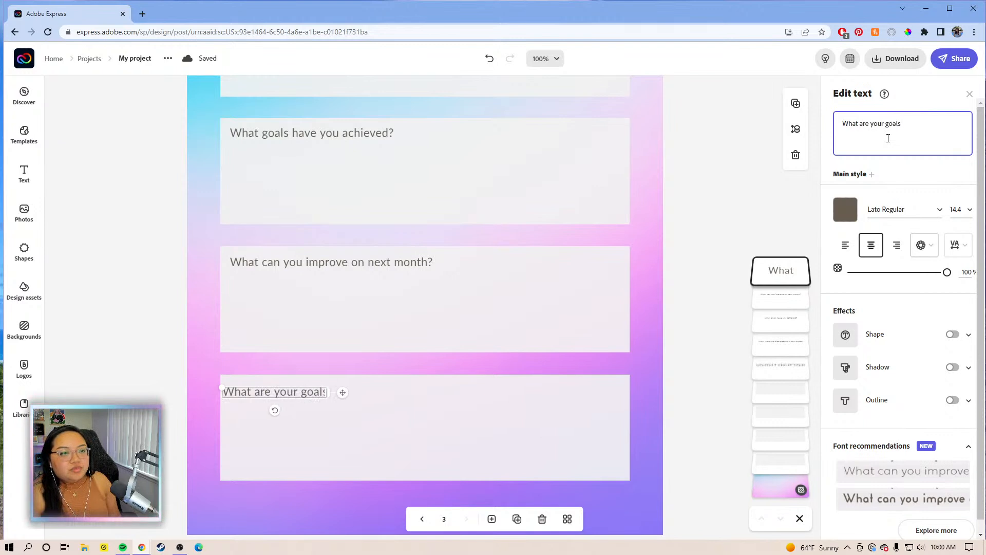
text( for next month)
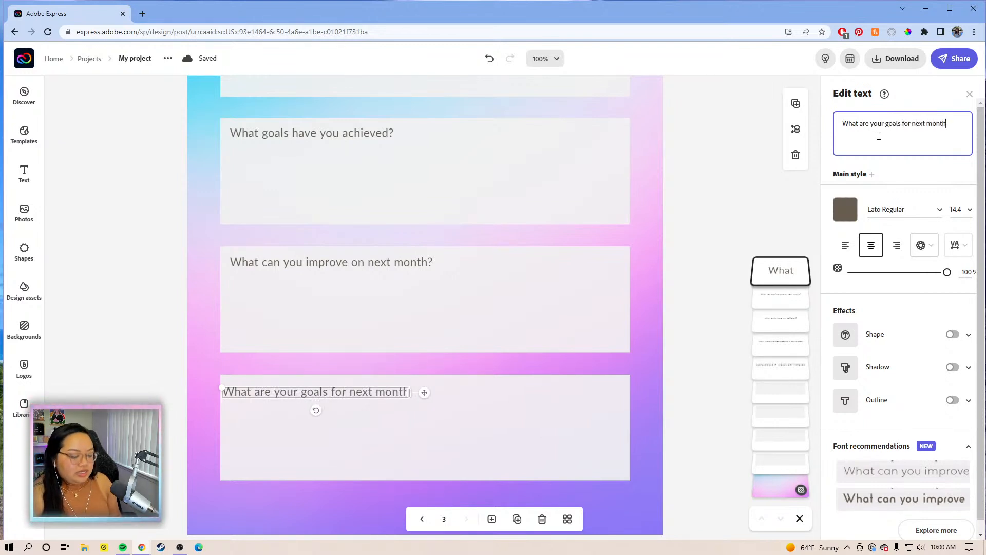
Complete the question as "What are your goals for next month?" and align it in the lowest box with the questions above.
text(?)
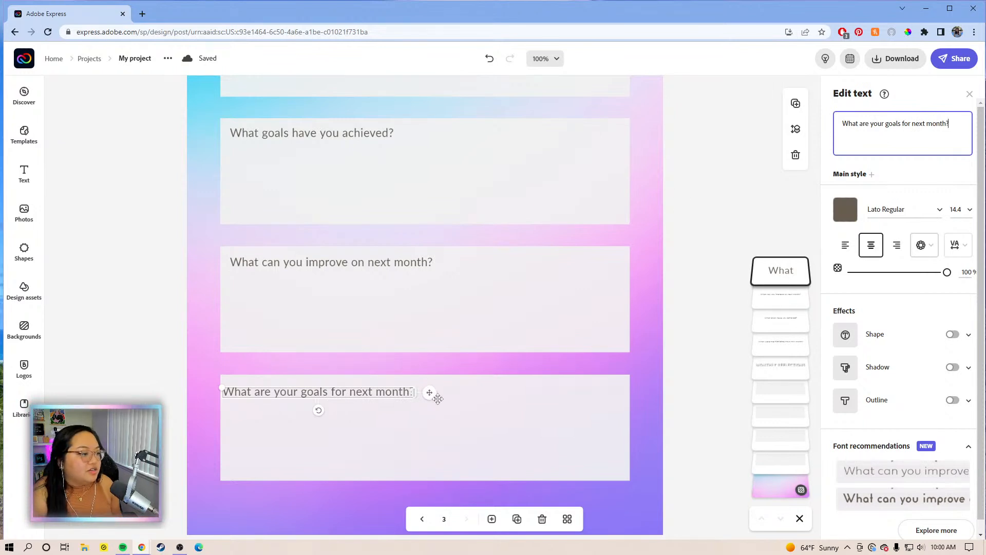
drag(433, 392, 440, 398)
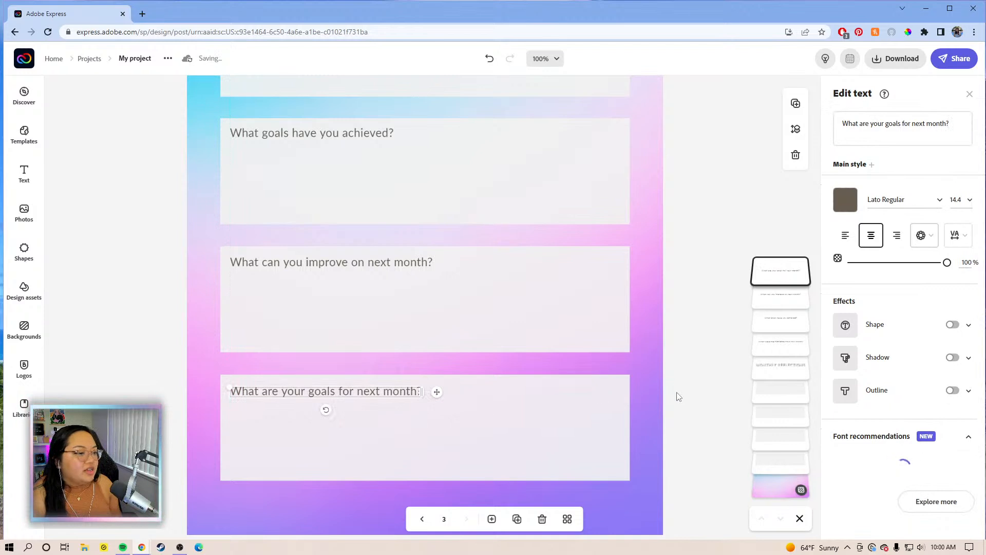
Review the layout of the whole Monthly Reflections page at 75% zoom.
scroll(673, 356, up, 3)
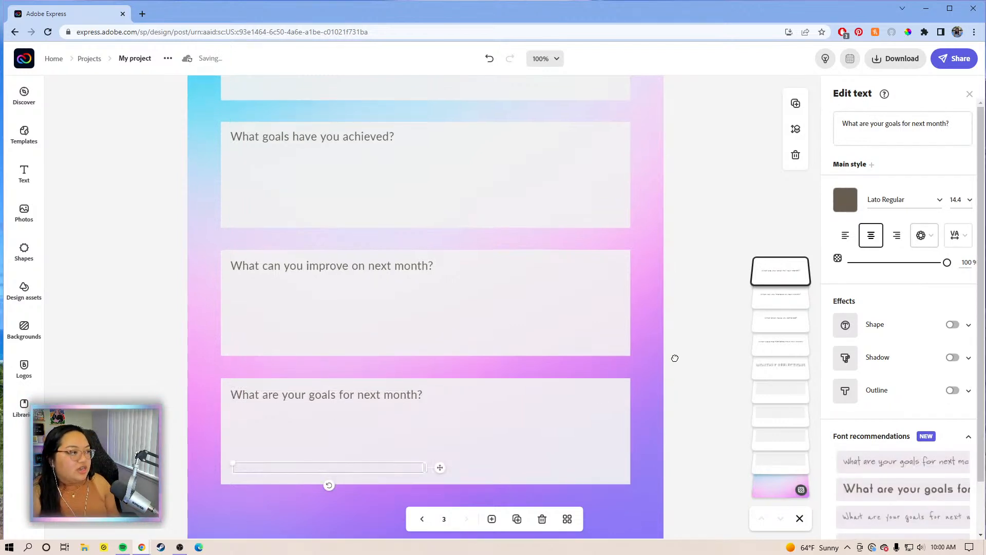
scroll(675, 358, up, 2)
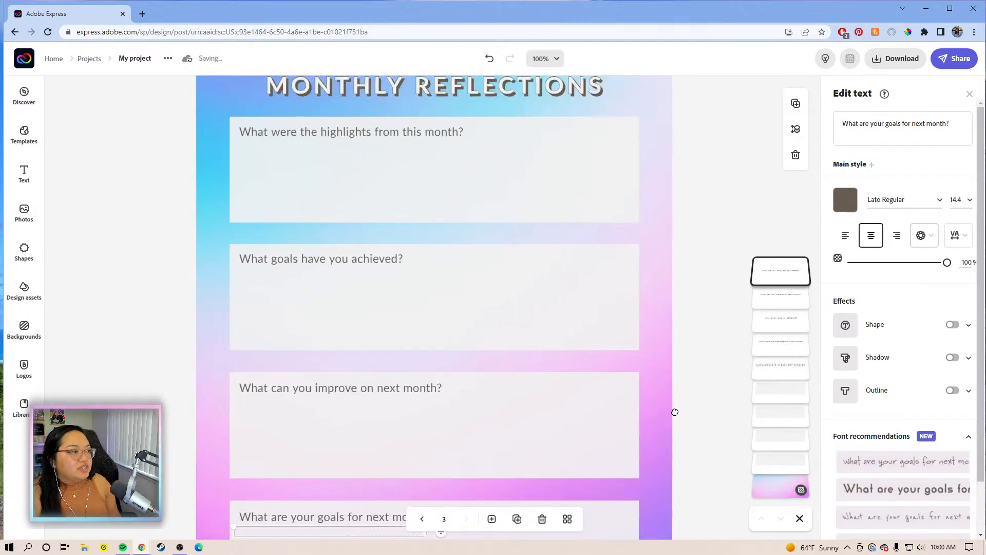
scroll(675, 424, up, 1)
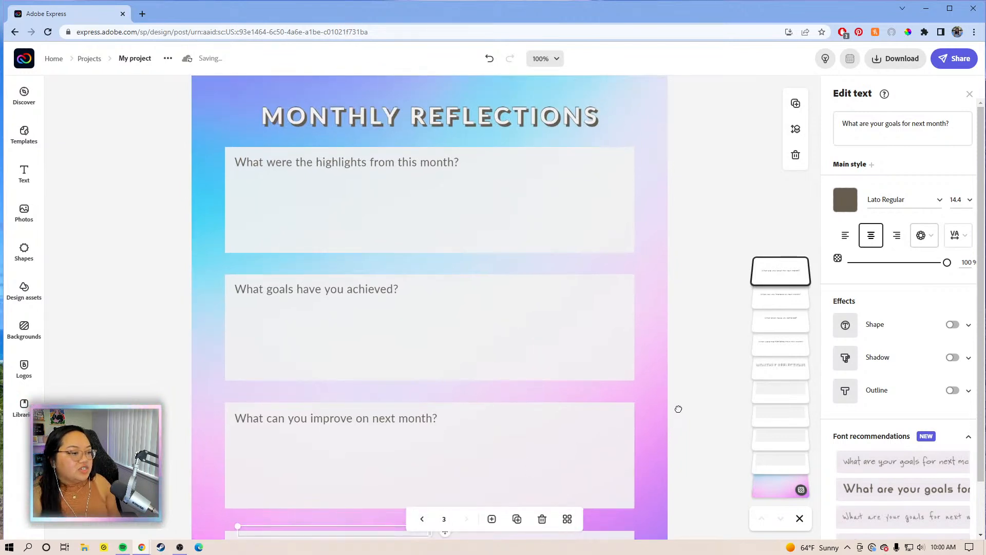
scroll(678, 408, down, 1)
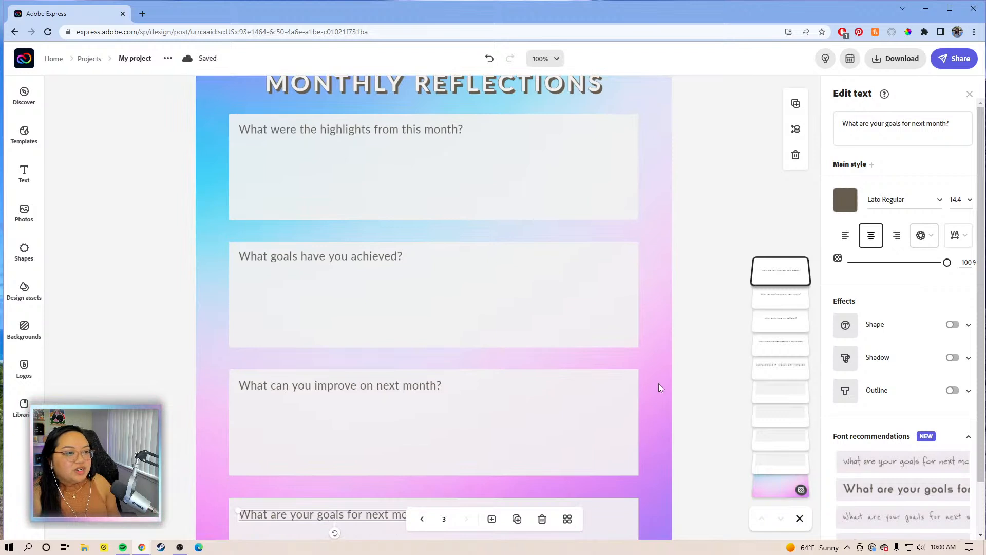
scroll(682, 360, down, 3)
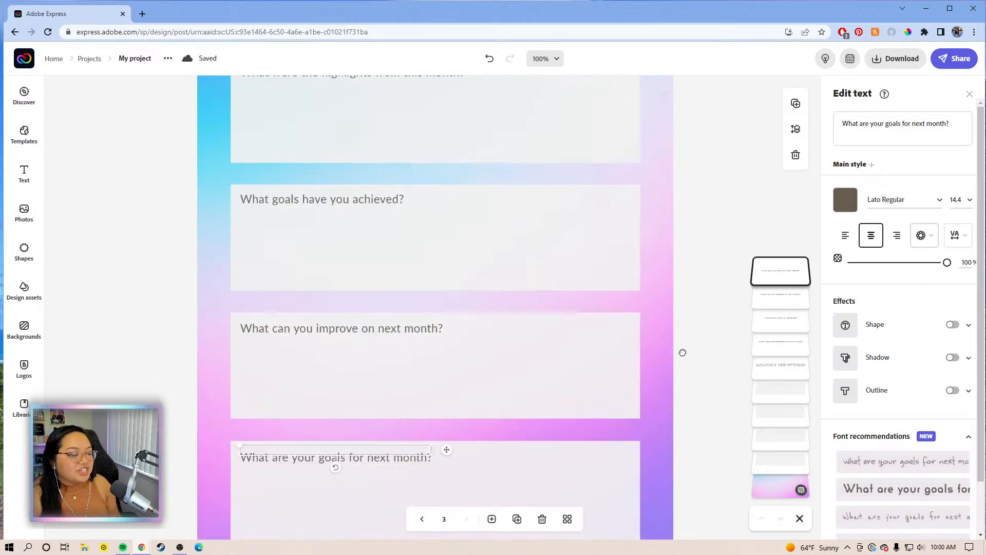
click(554, 61)
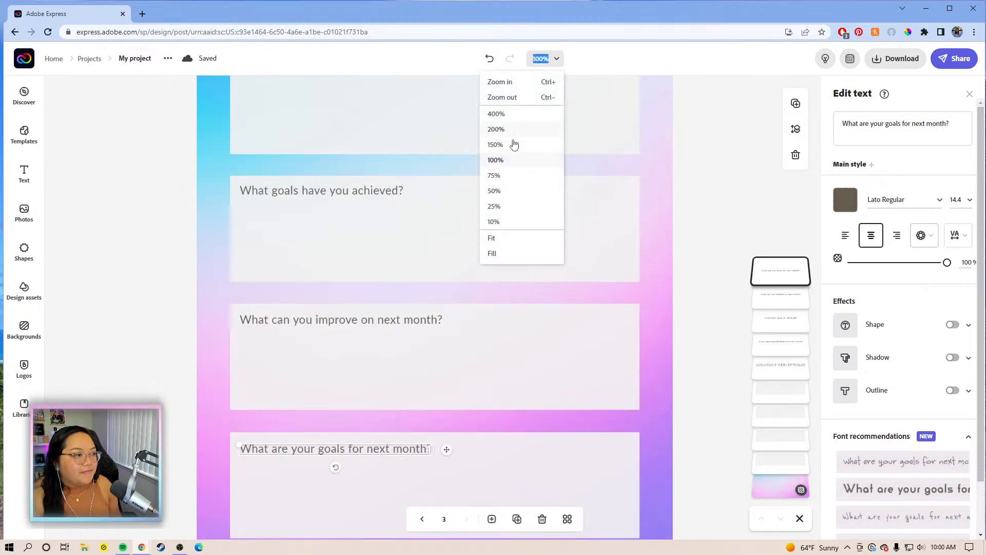
click(511, 177)
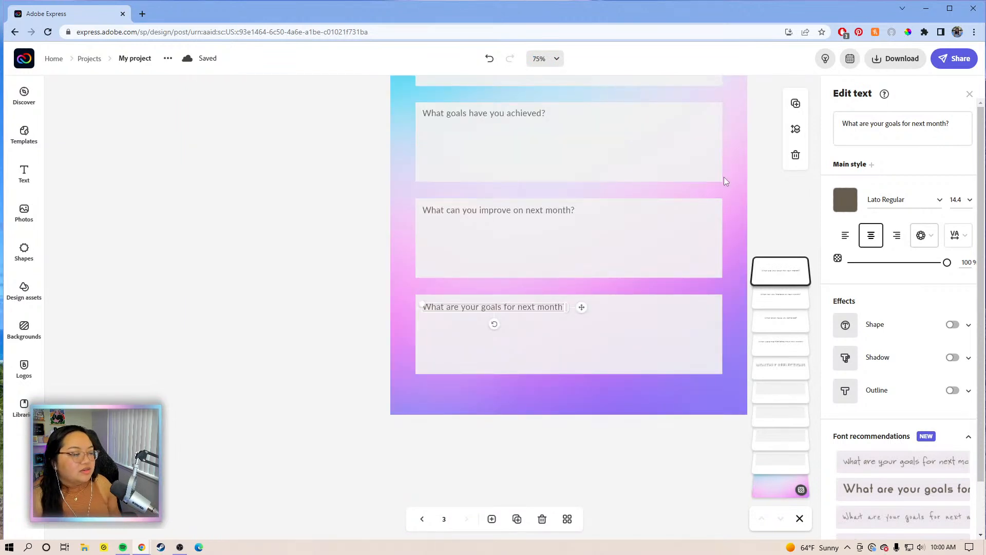
drag(739, 178, 641, 354)
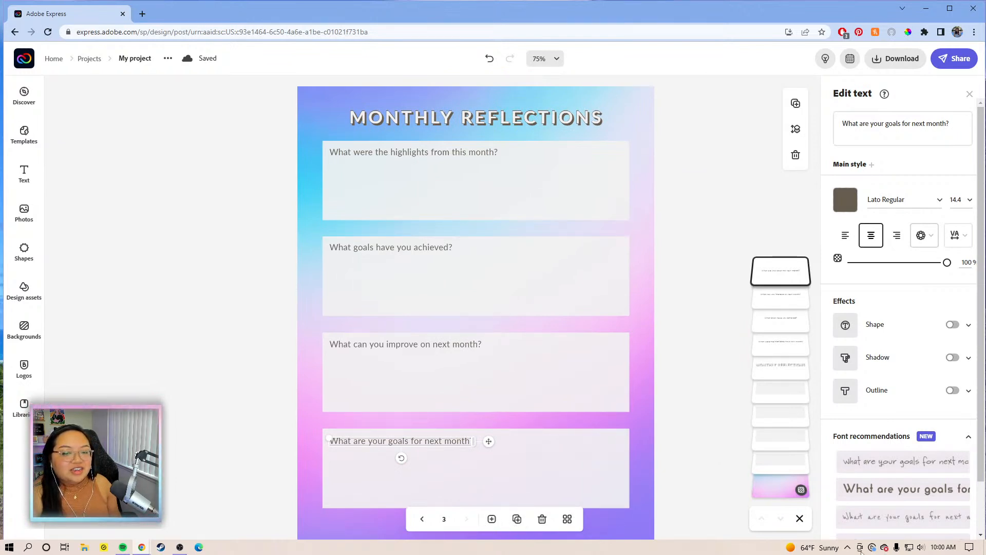
Duplicate the Monthly Reflections page and select the whole title text on the copy.
click(517, 520)
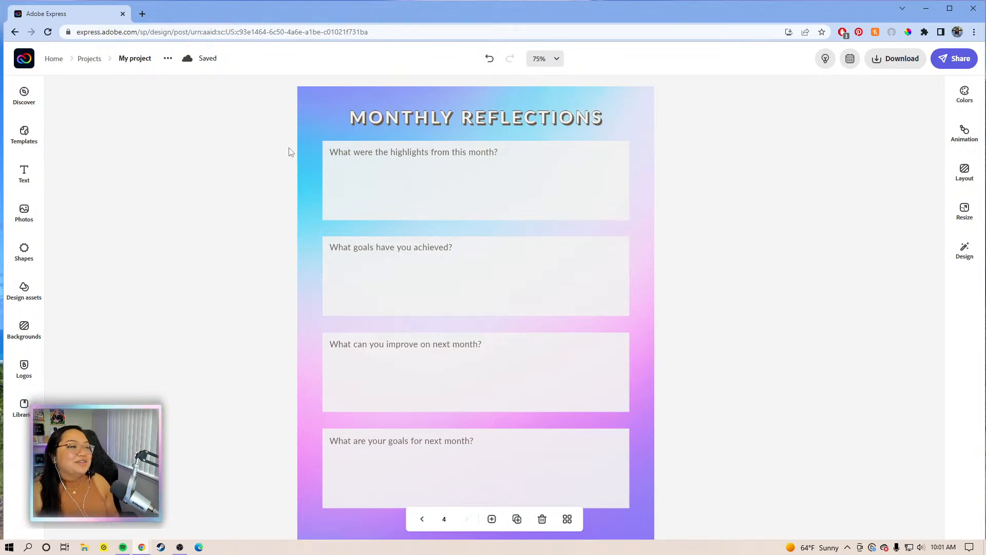
click(396, 118)
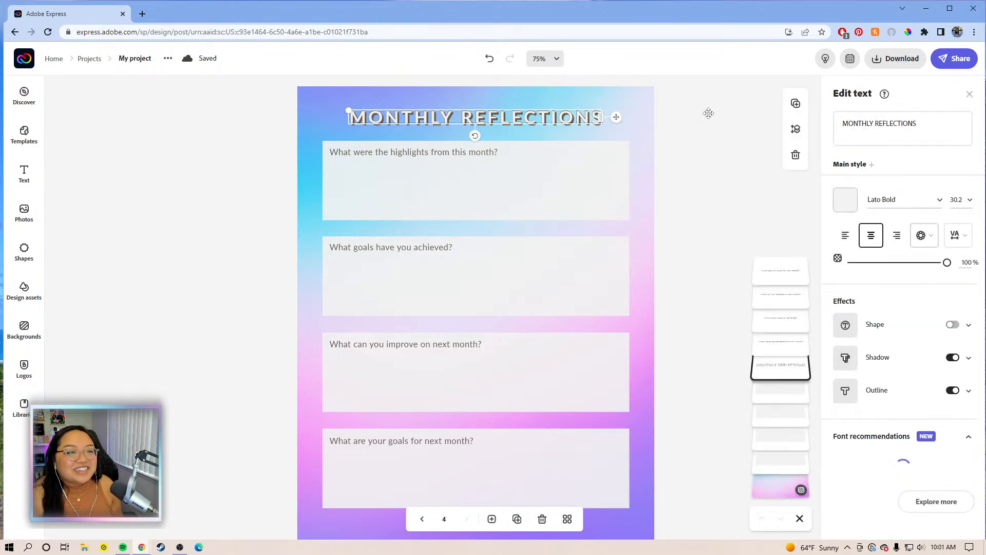
click(930, 119)
drag(930, 120, 809, 129)
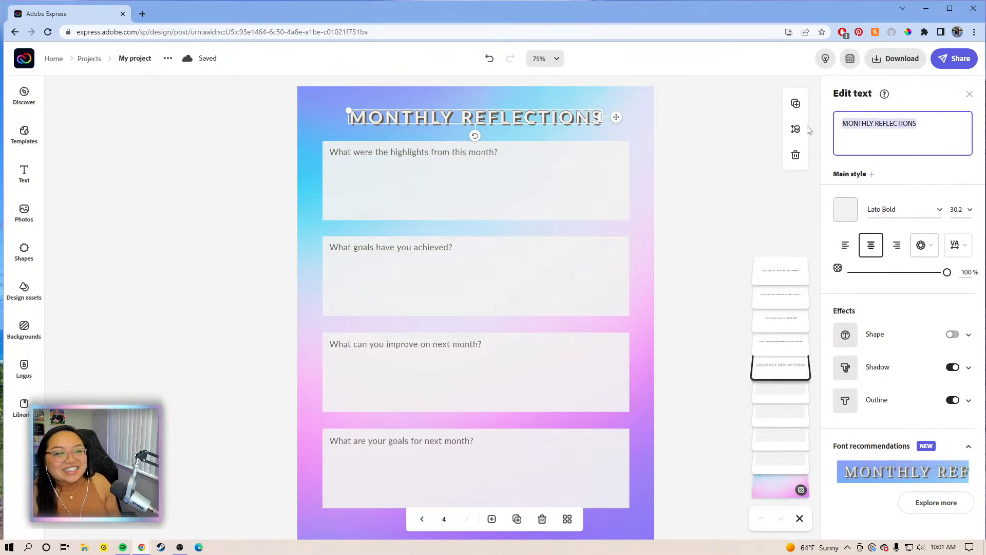
text(MIN)
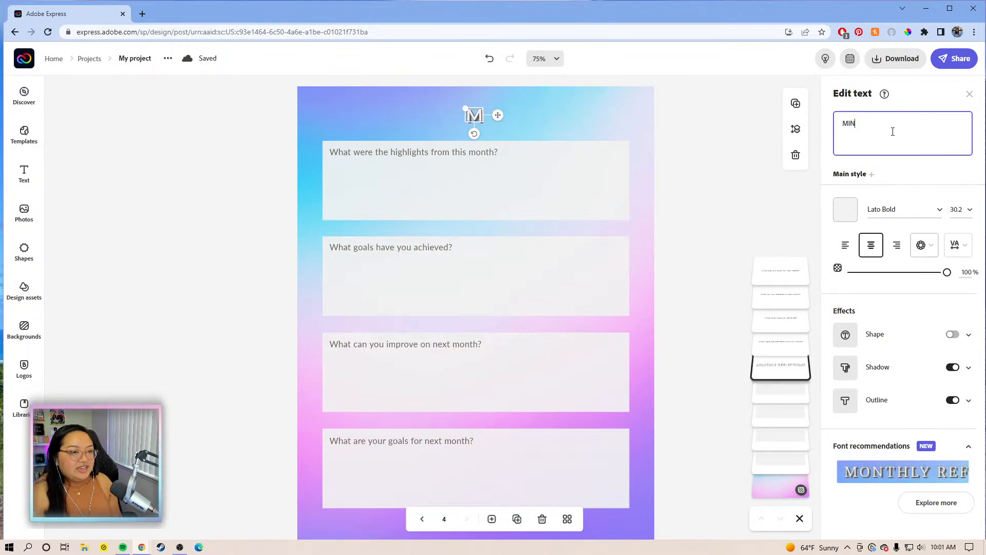
text(D M)
key(BackSpace)
key(BackSpace)
key(BackSpace)
key(BackSpace)
key(BackSpace)
key(BackSpace)
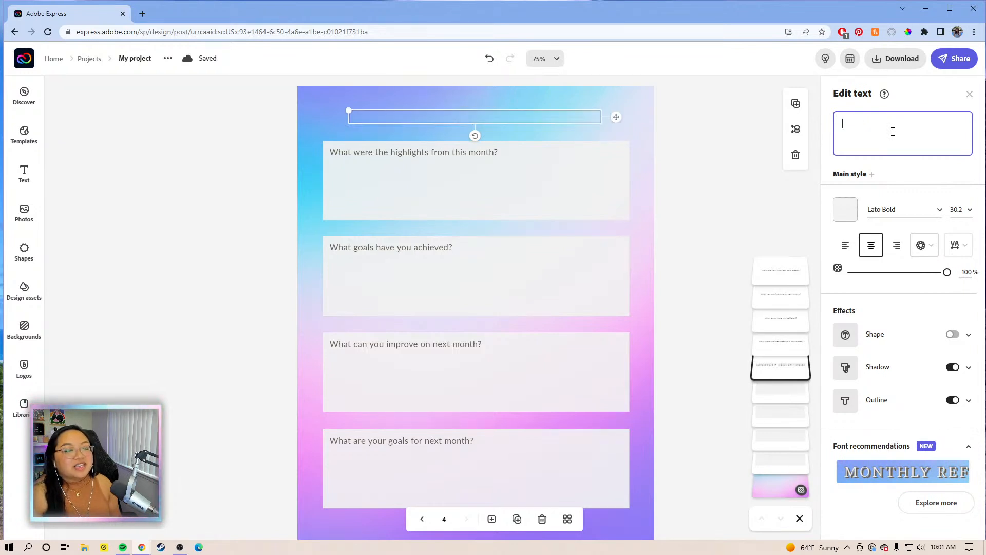
Retitle the duplicated page as "MAPPING YOUR GOALS".
text(M)
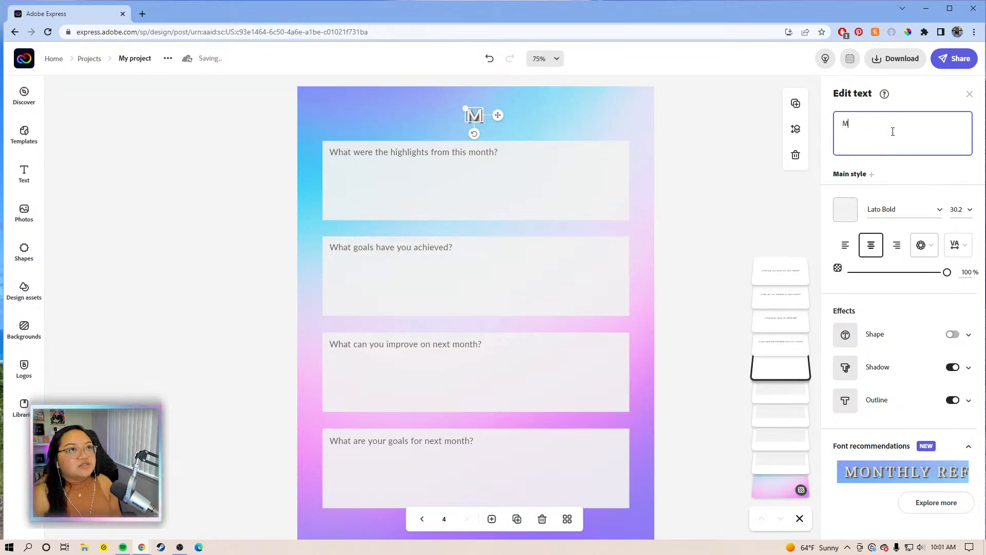
text(APPING YOUR)
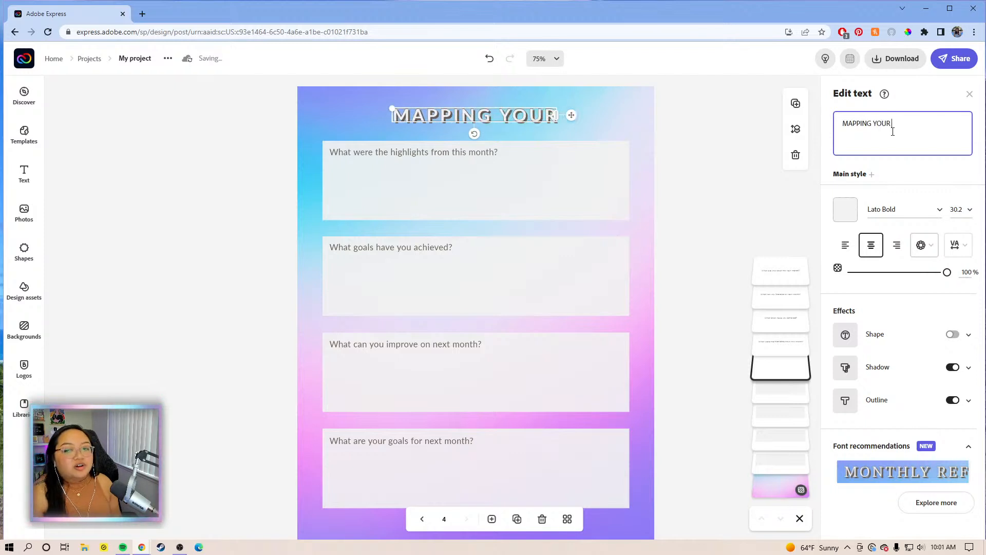
text( GLOA)
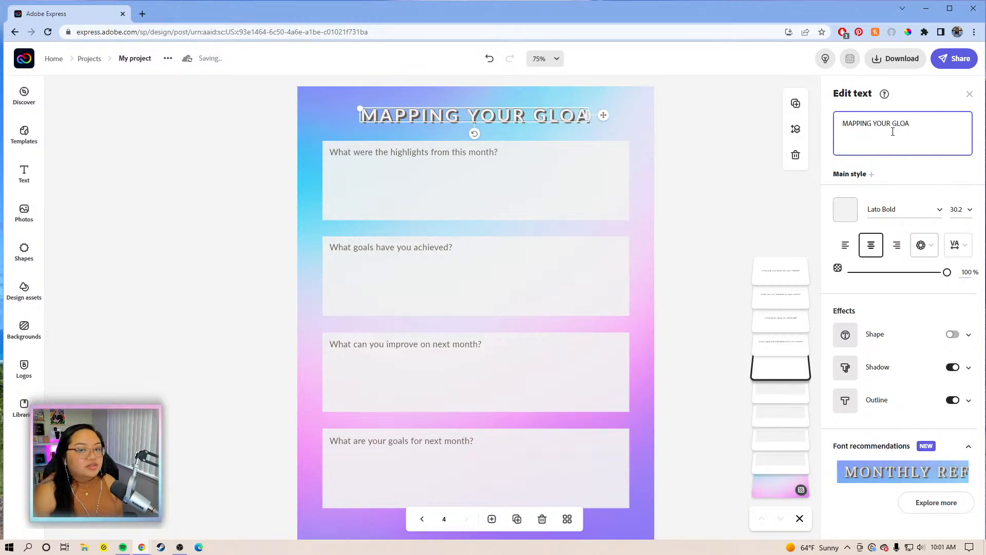
key(BackSpace)
key(BackSpace)
key(BackSpace)
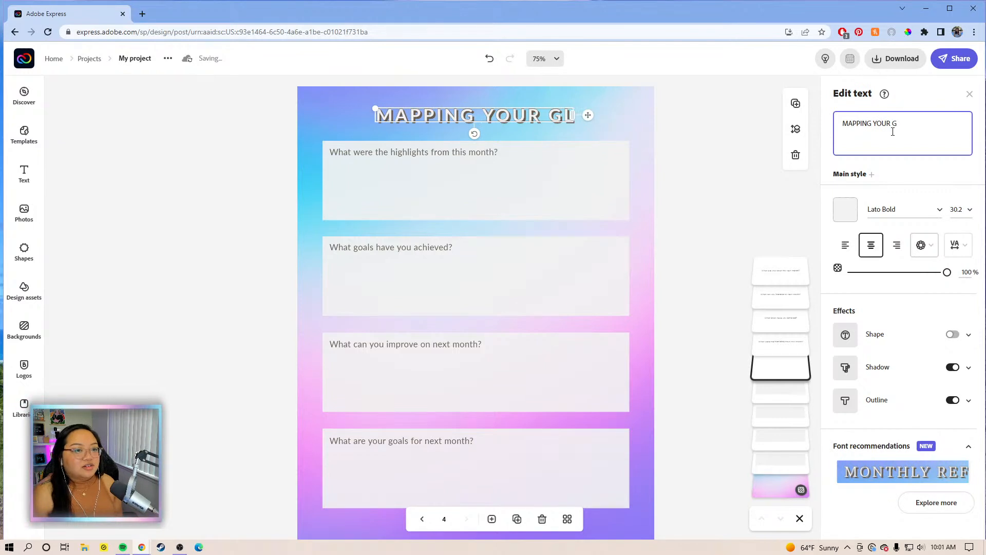
text(OALS)
click(580, 187)
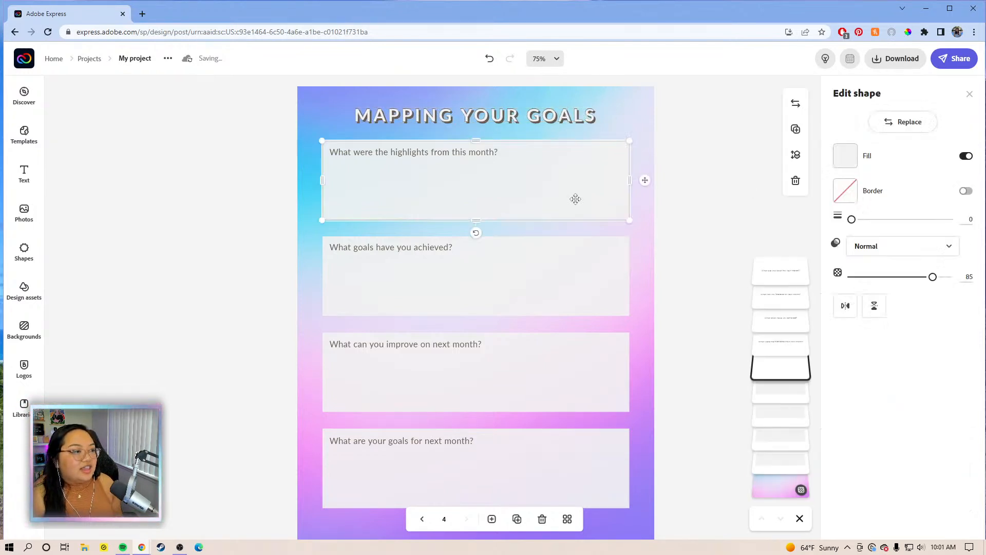
click(436, 149)
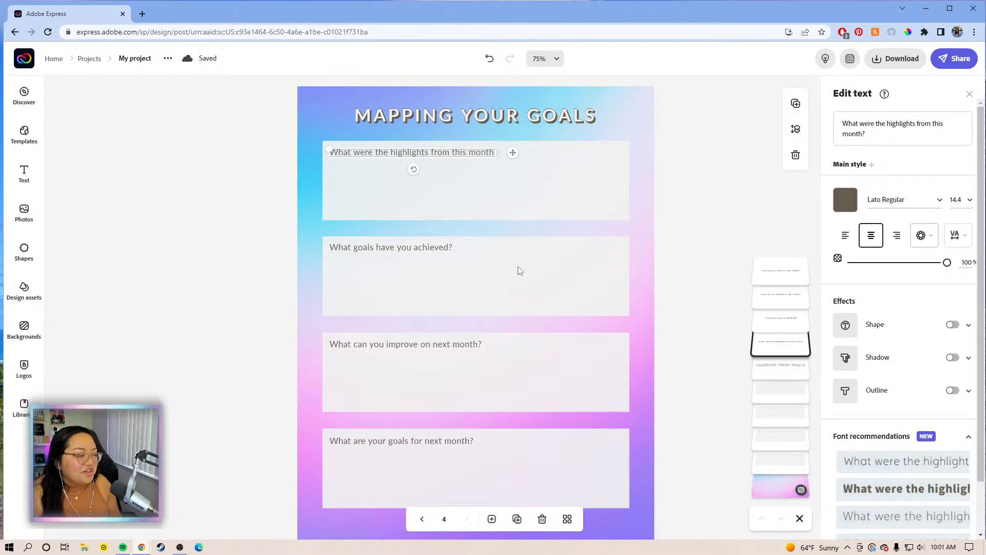
click(542, 183)
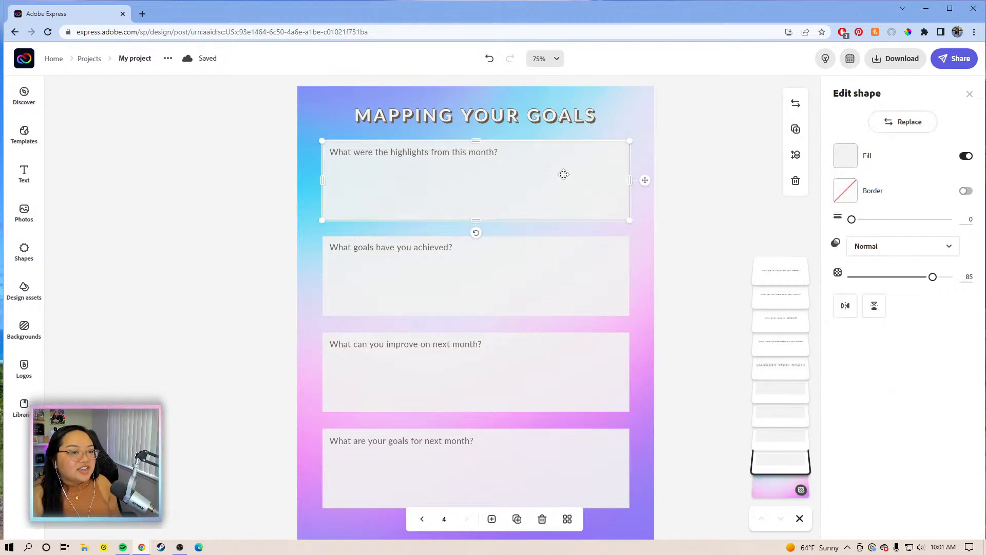
click(526, 278)
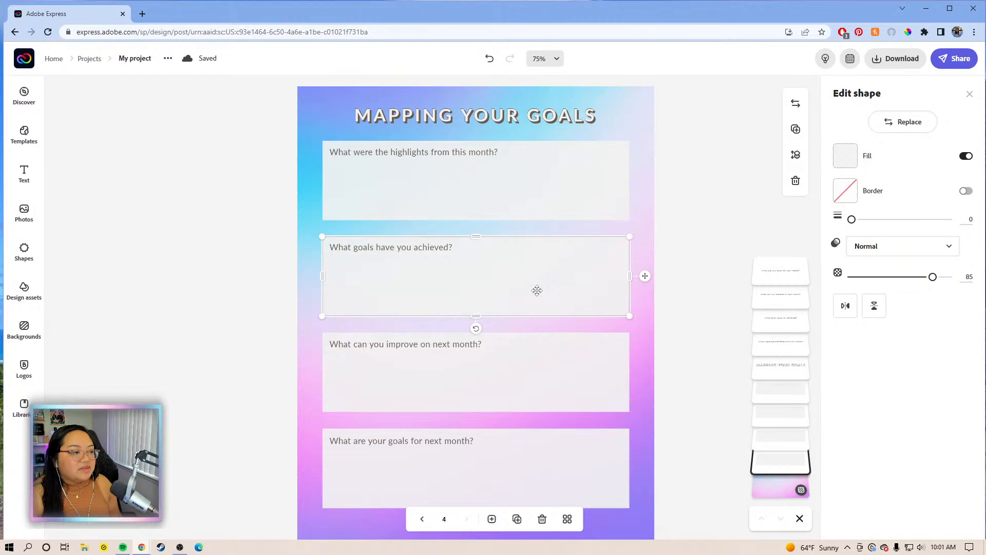
Move the questions from the second, third and fourth boxes into the first box, beneath its highlights question.
click(465, 251)
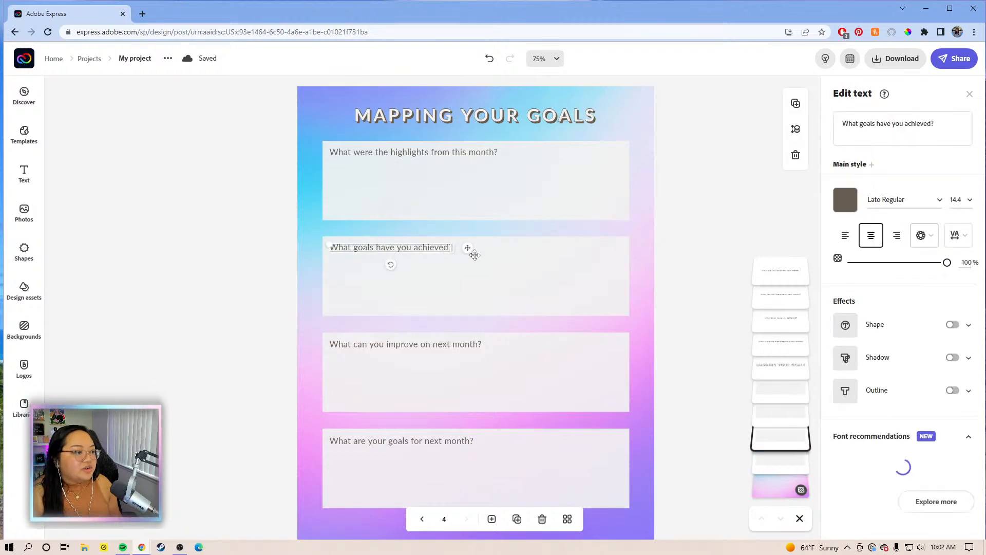
drag(467, 247, 456, 153)
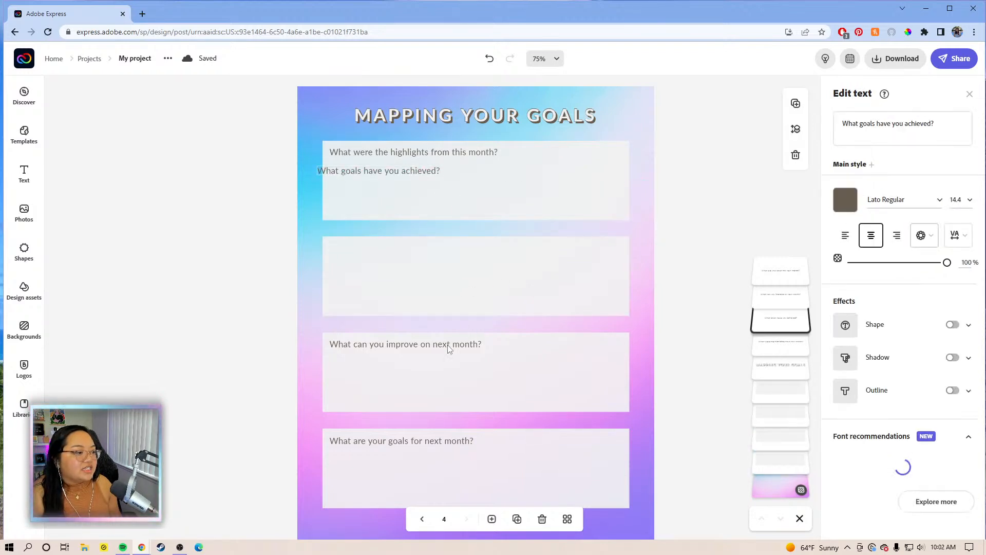
click(457, 345)
drag(458, 344, 484, 172)
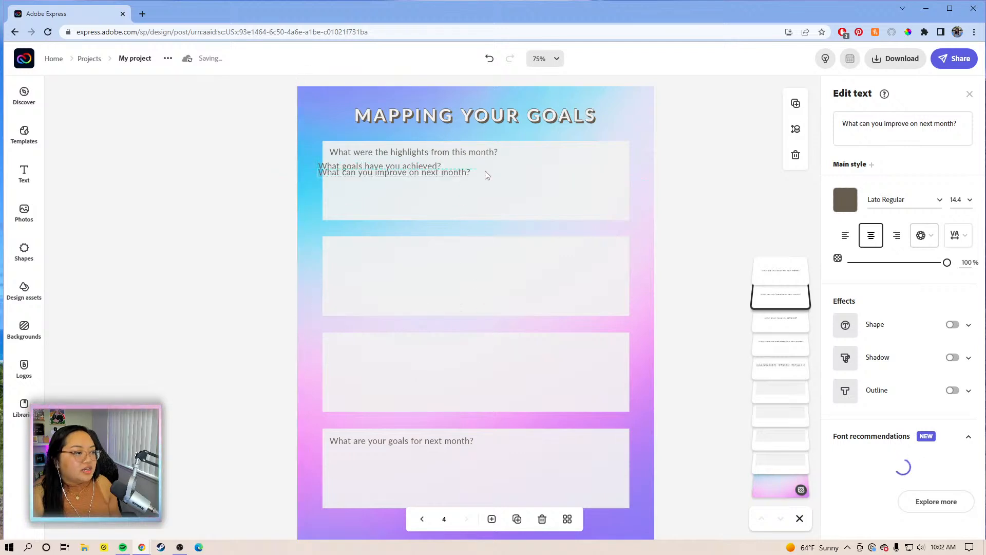
click(487, 442)
drag(490, 443, 486, 186)
Narrow the fourth and third boxes to about a quarter of their width and place them side by side near the page bottom.
click(546, 313)
click(525, 470)
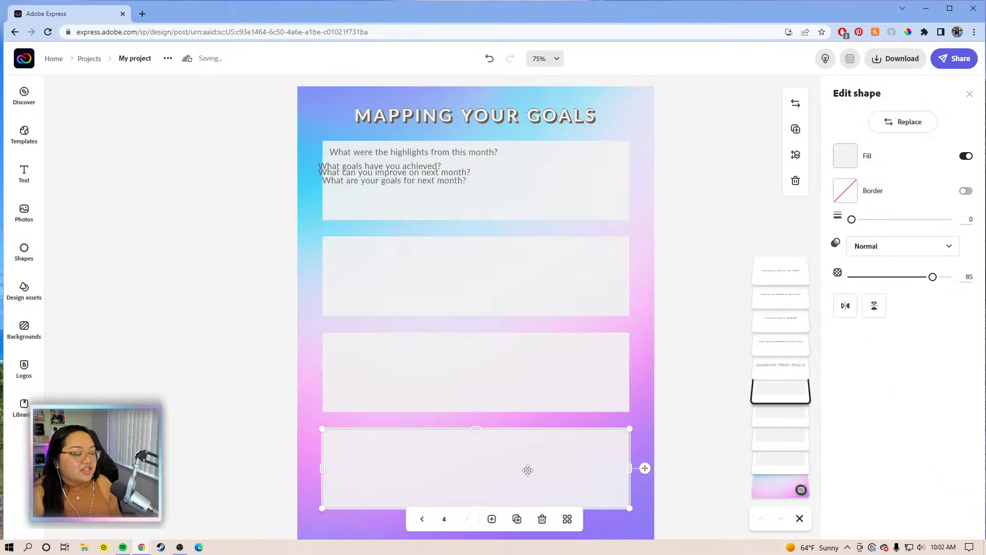
drag(453, 464, 410, 465)
click(369, 379)
drag(319, 372, 544, 369)
drag(603, 349, 471, 440)
Narrow the first box to about a third of its width and place it at the right end of the bottom row.
click(545, 176)
drag(546, 175, 537, 388)
drag(621, 388, 571, 471)
Shrink the remaining wide box to a flatter, narrower rectangle and center it in the middle of the page.
click(530, 286)
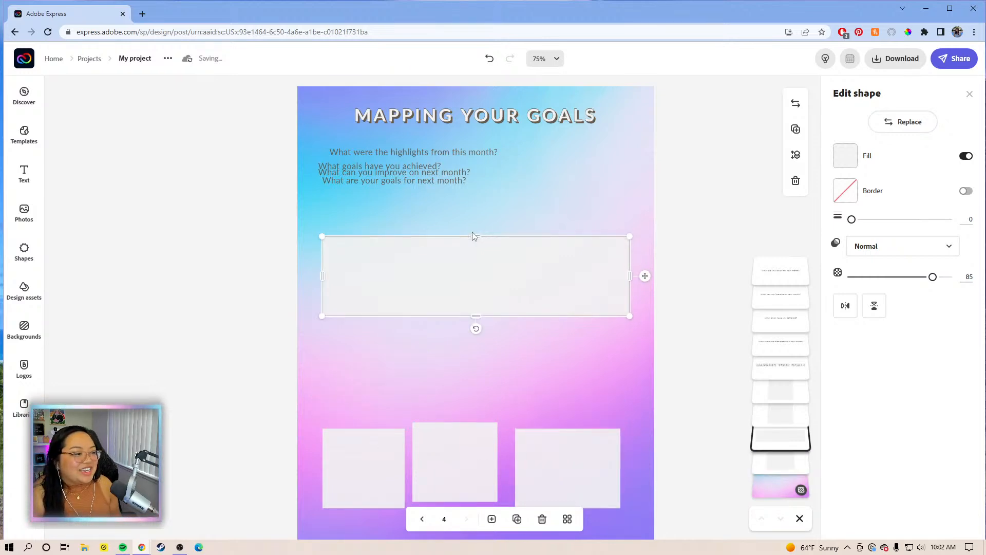
drag(474, 238, 478, 267)
mouse_move(529, 293)
mouse_down()
mouse_move(537, 282)
mouse_move(535, 295)
mouse_up()
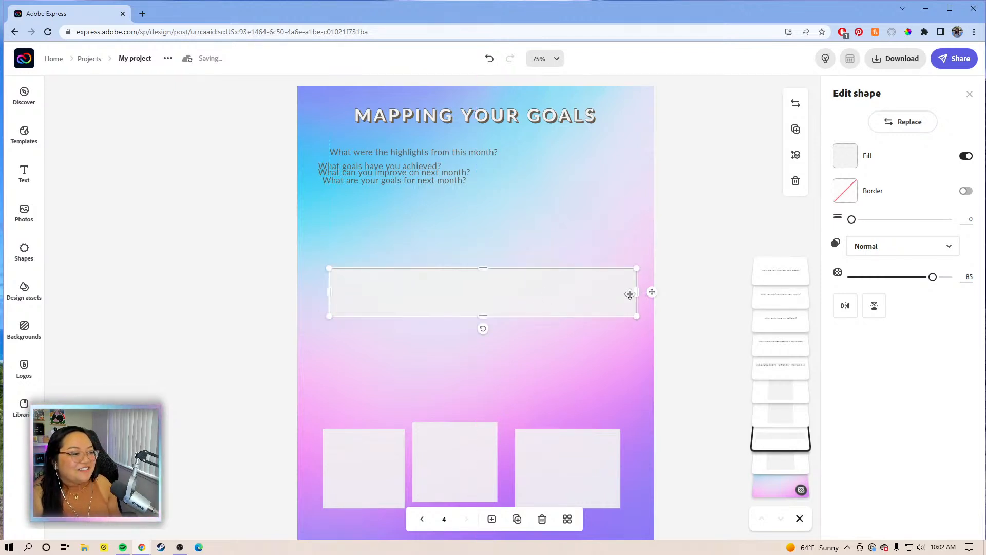
drag(637, 291, 515, 303)
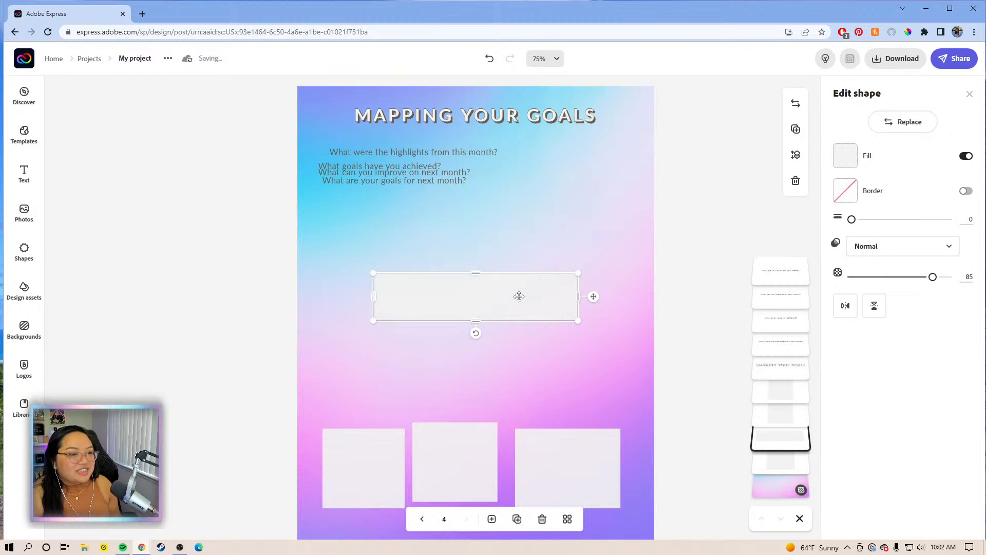
Give the central box a dark brown #675D50 border with a thickness of 4.
click(965, 191)
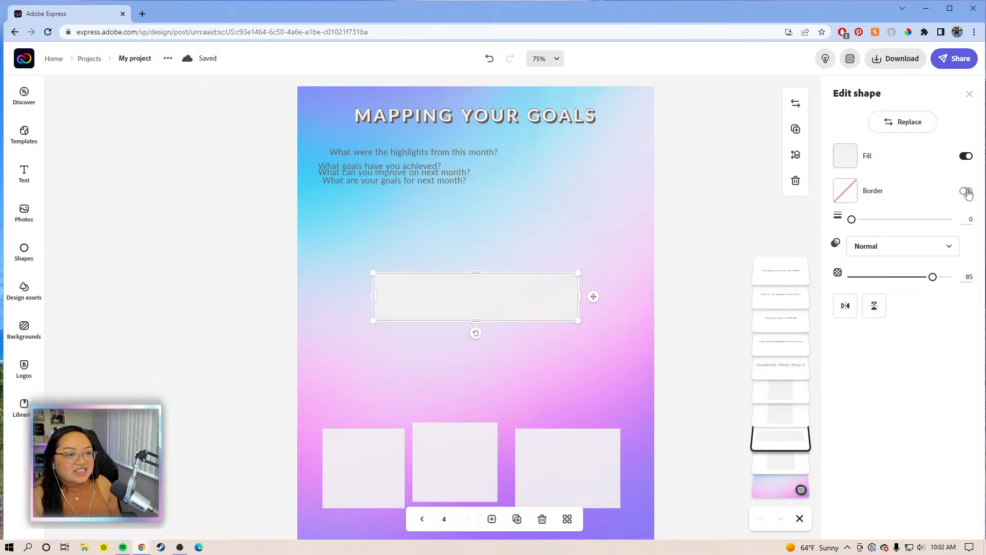
click(845, 191)
click(856, 302)
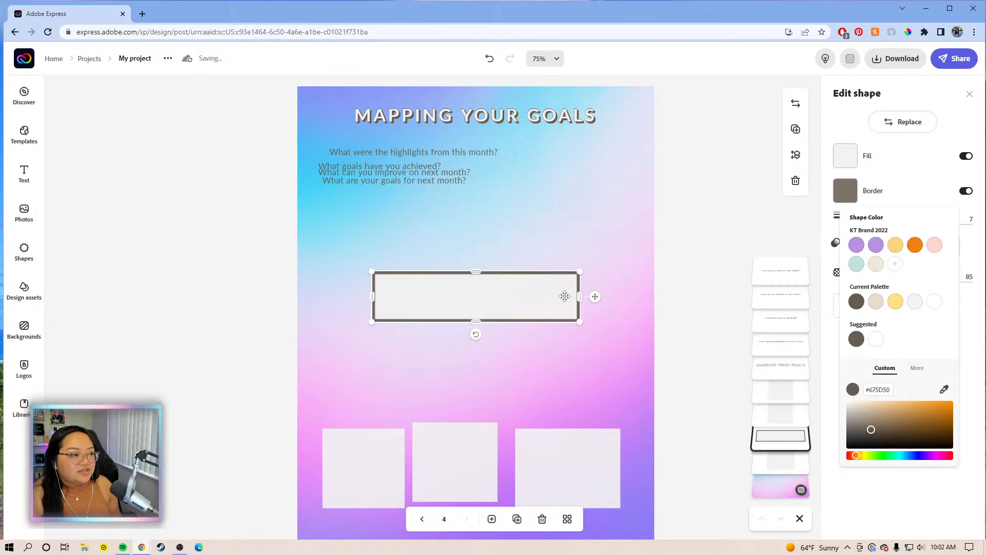
click(832, 180)
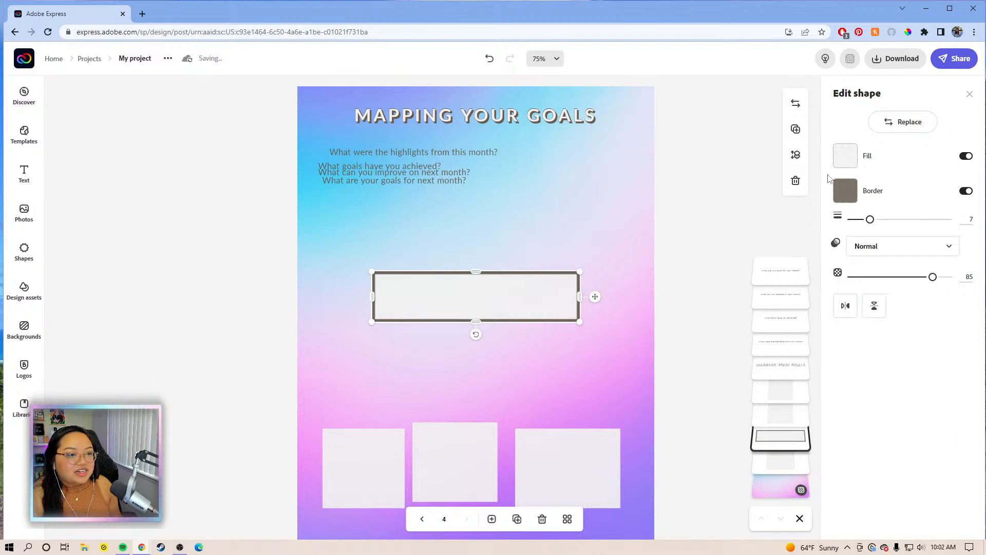
drag(869, 221, 861, 222)
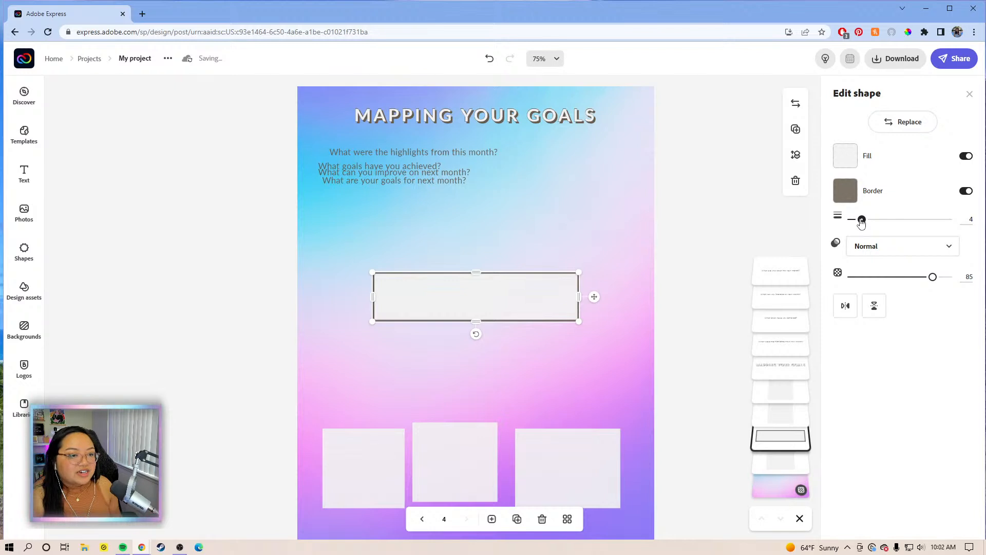
click(606, 288)
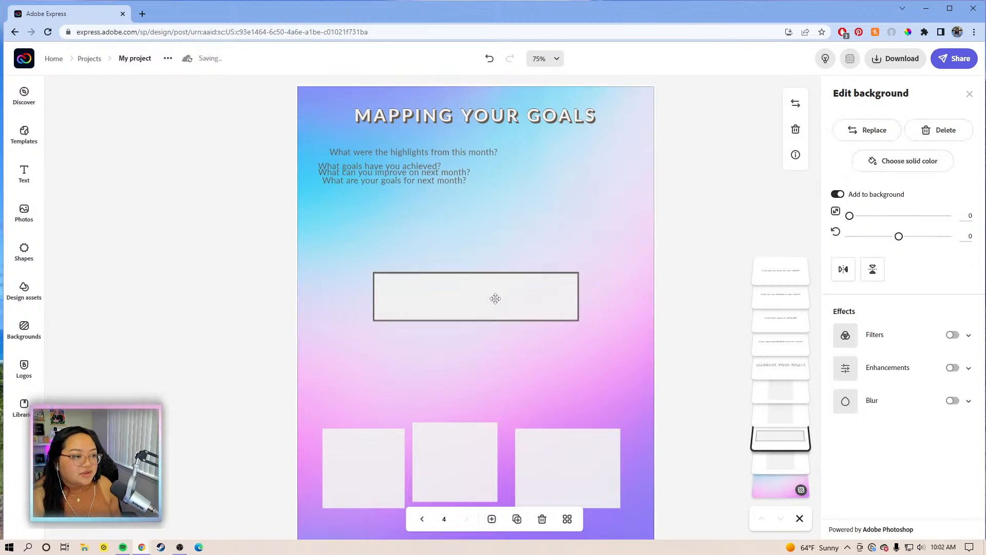
Make the bordered central box narrower and flatter, keeping it centered in the middle of the page.
click(508, 299)
mouse_move(575, 297)
mouse_down()
mouse_move(546, 296)
mouse_move(580, 300)
mouse_up()
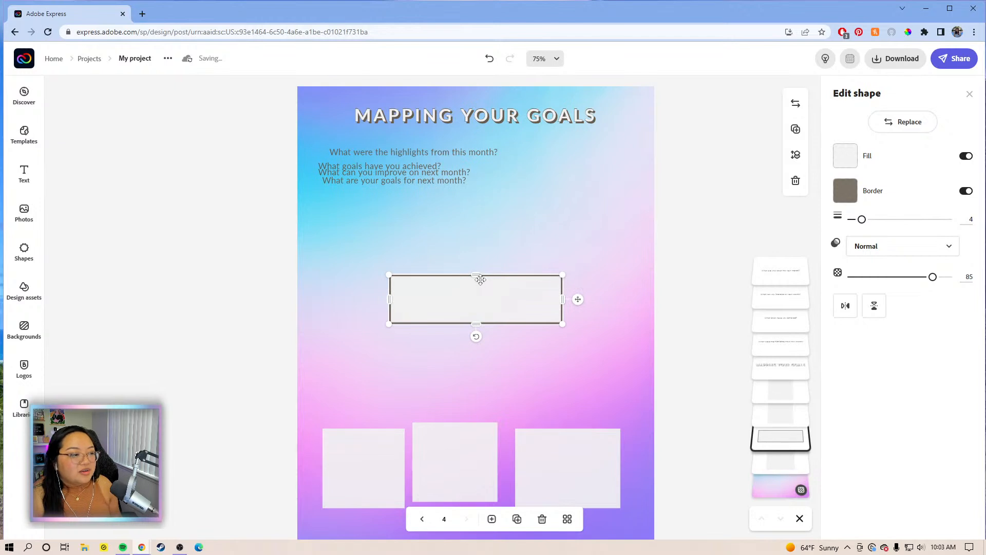
drag(479, 276, 481, 294)
drag(579, 308, 580, 304)
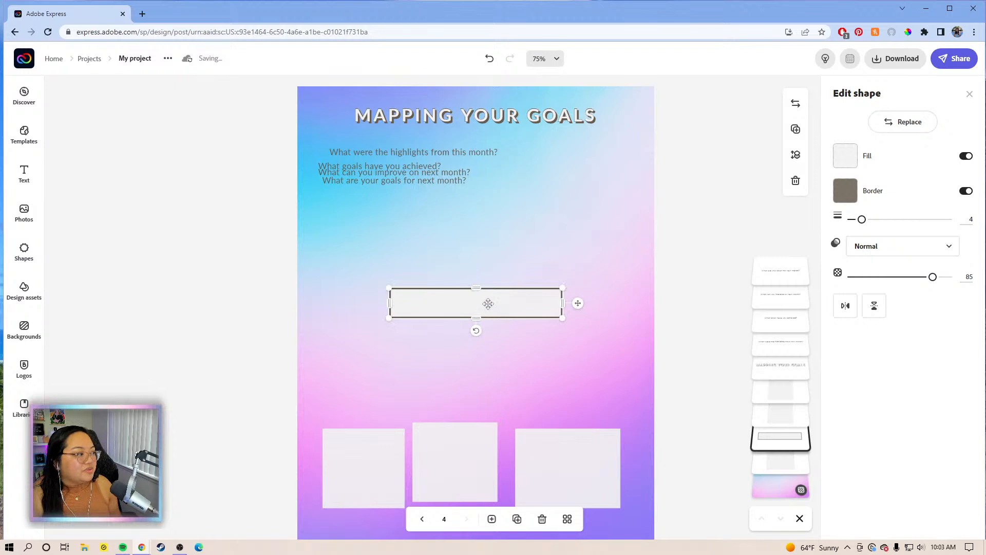
Replace the "What are your goals for next month?" text with "MY GOALS" and center it inside the bordered box.
click(436, 181)
drag(550, 263, 559, 264)
click(910, 118)
drag(950, 124, 843, 124)
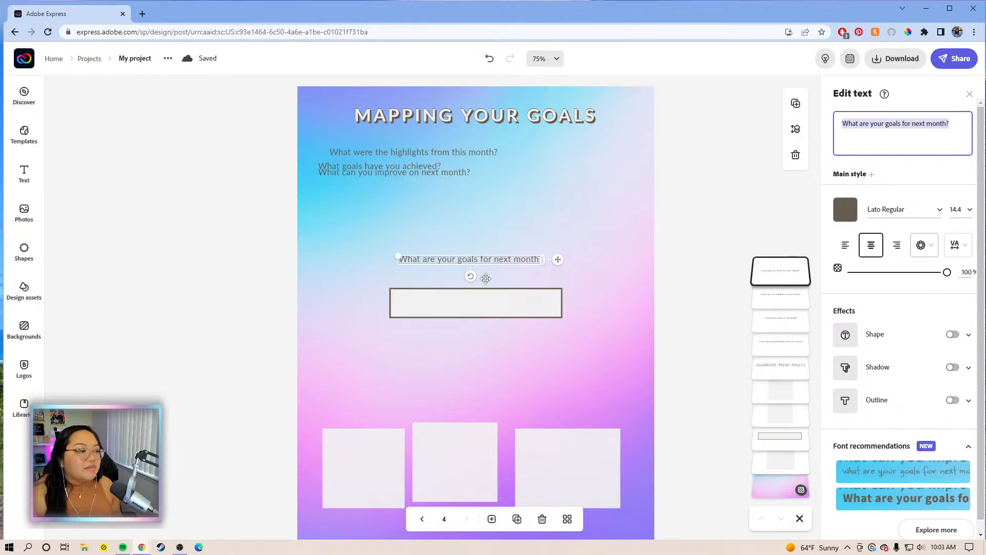
click(884, 132)
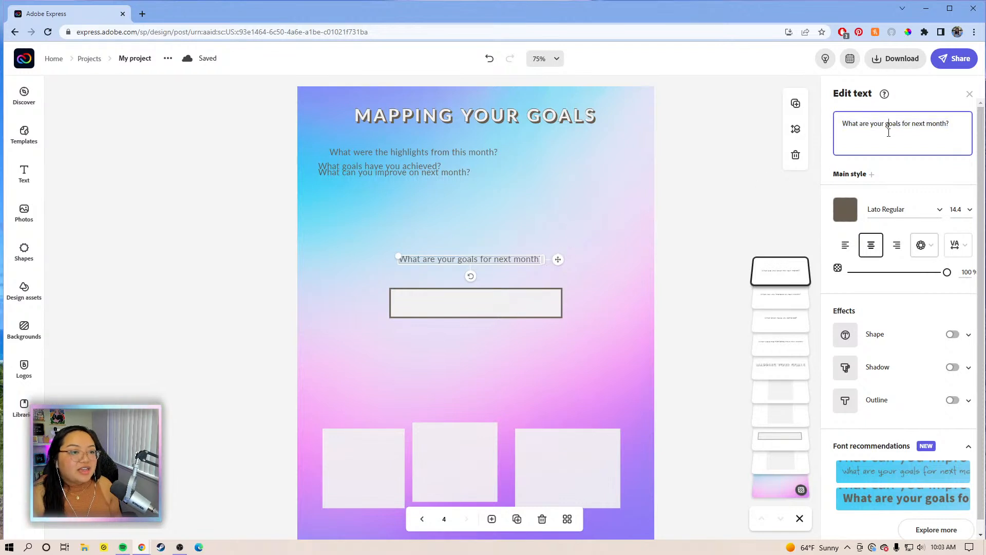
drag(951, 123, 837, 132)
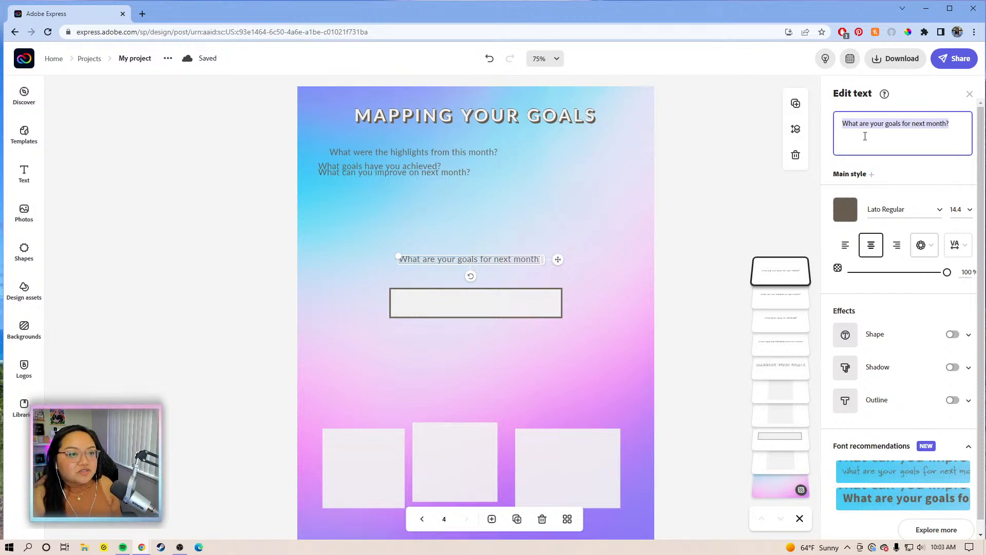
click(865, 136)
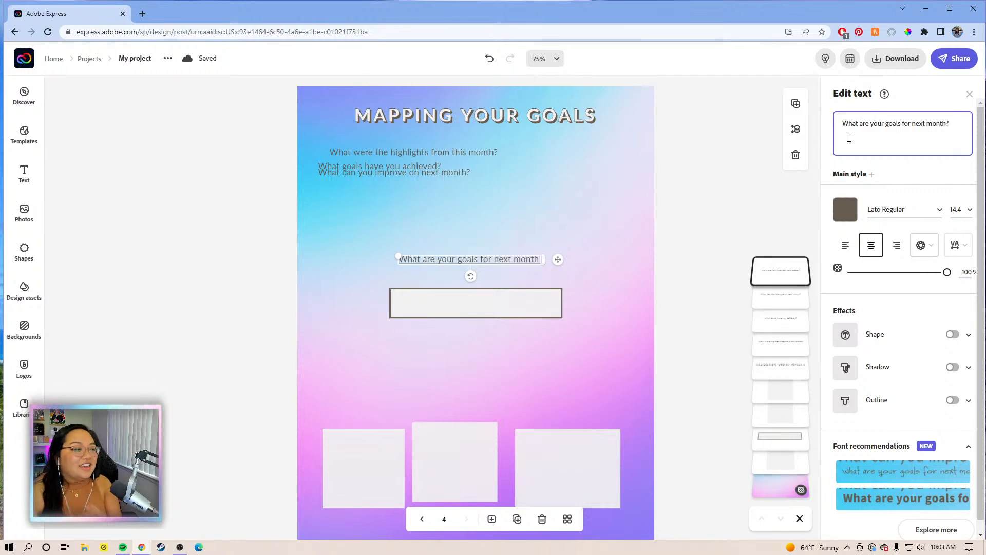
drag(962, 124, 834, 134)
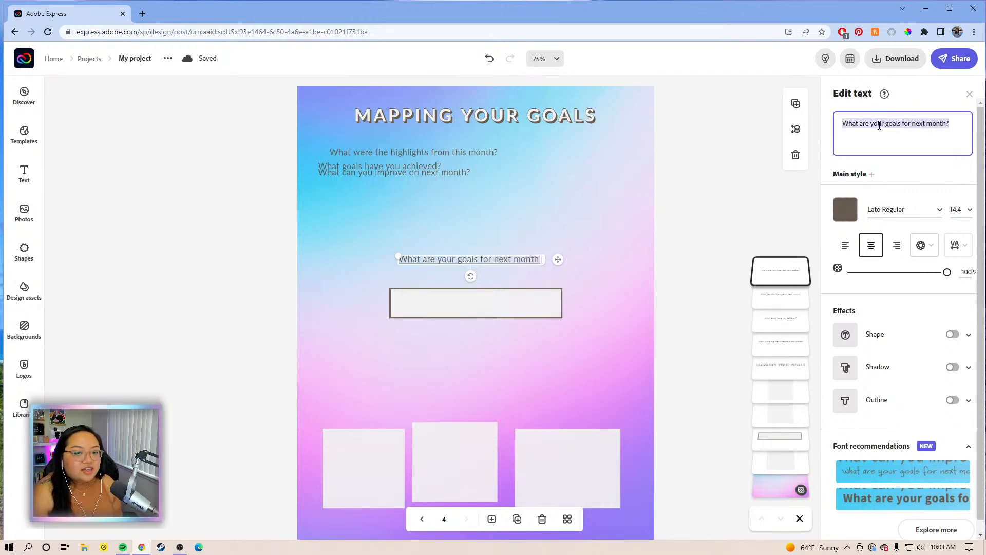
text(My )
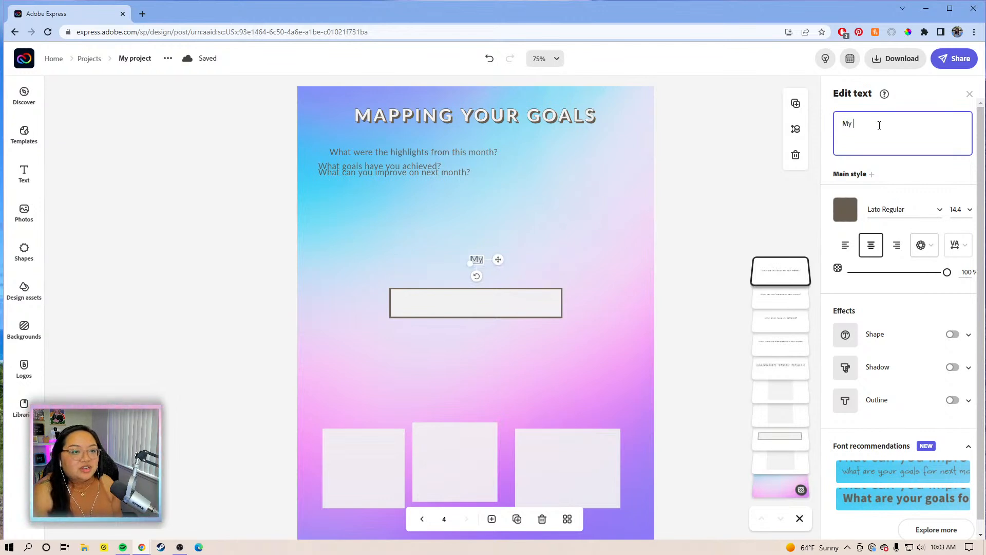
text(Y)
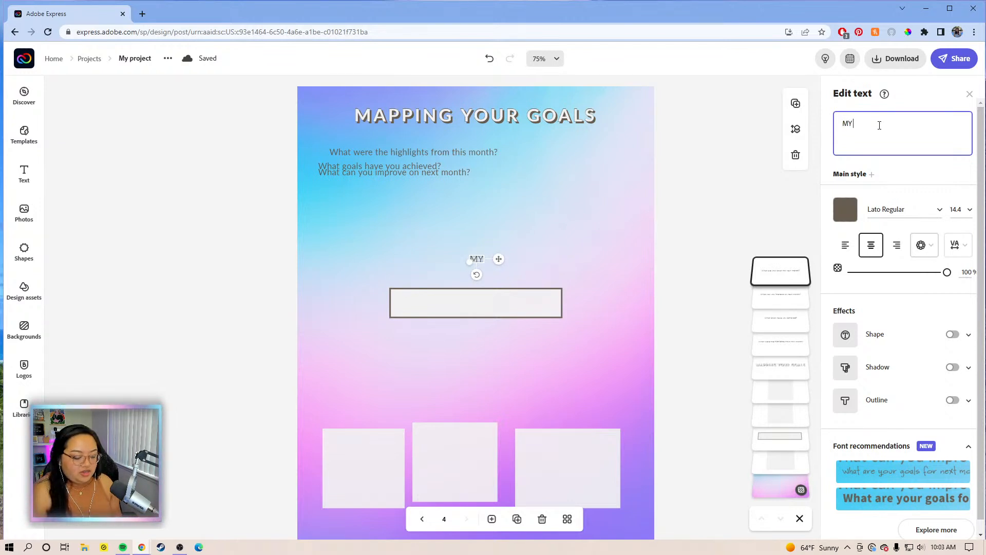
text( GOALS)
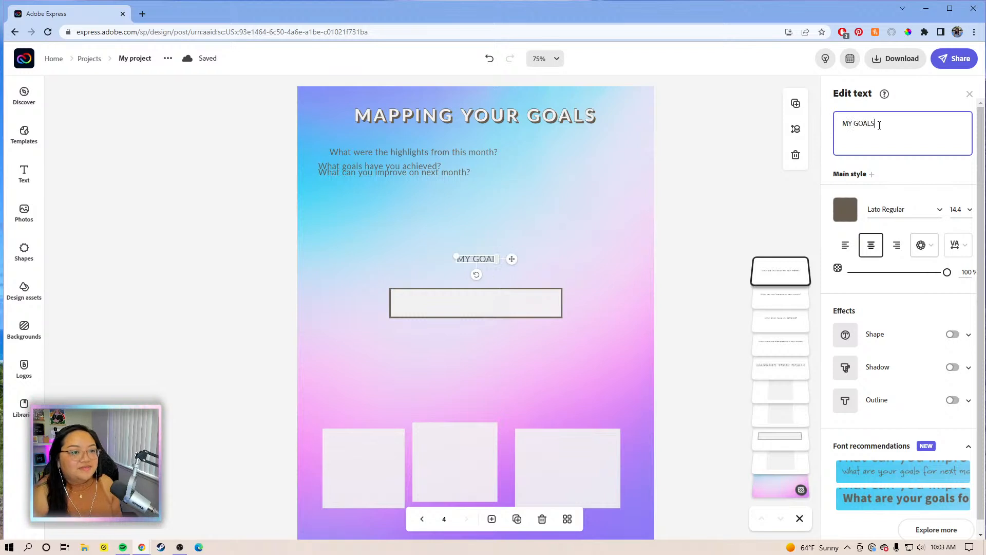
drag(513, 265, 517, 307)
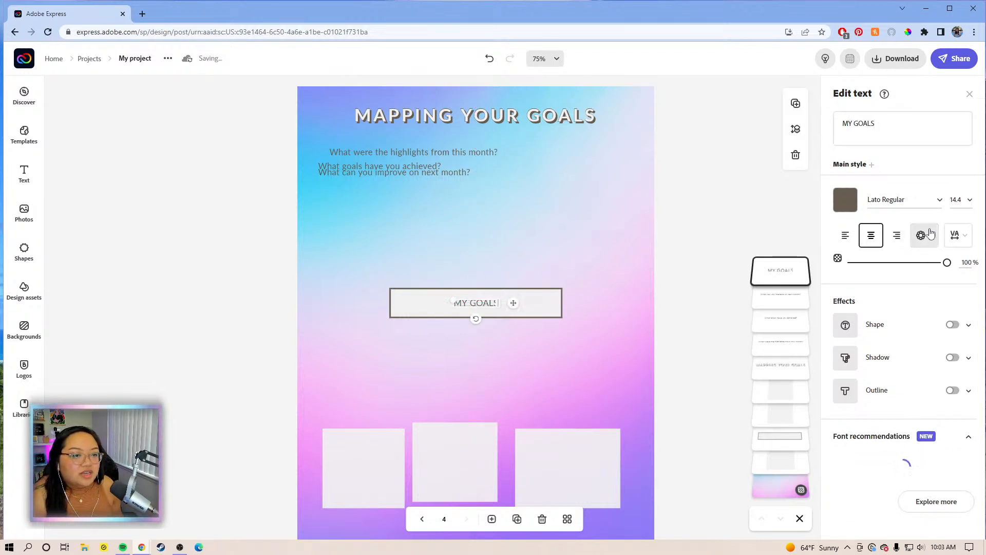
Set the "MY GOALS" text to Lato Bold with a letter spacing of 20.
click(927, 204)
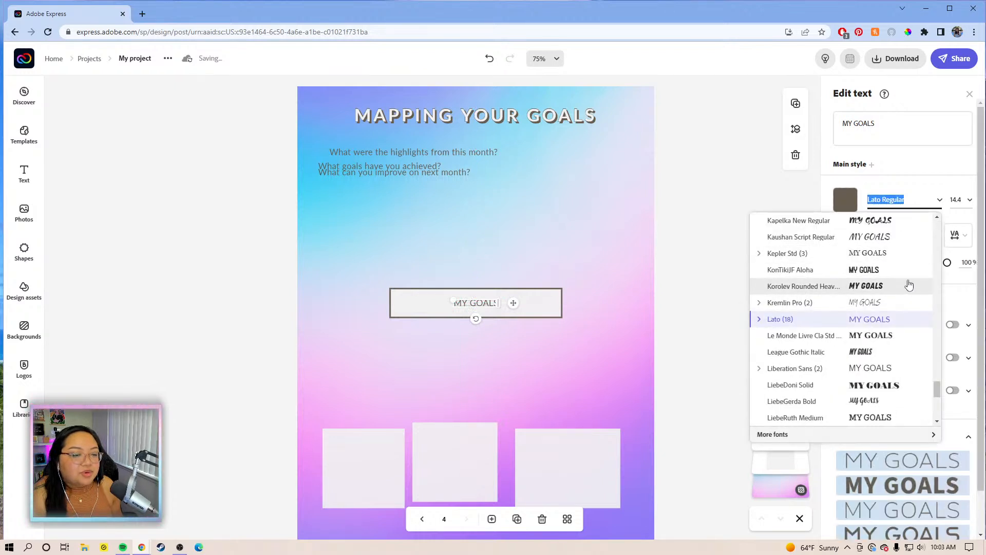
drag(936, 390, 935, 224)
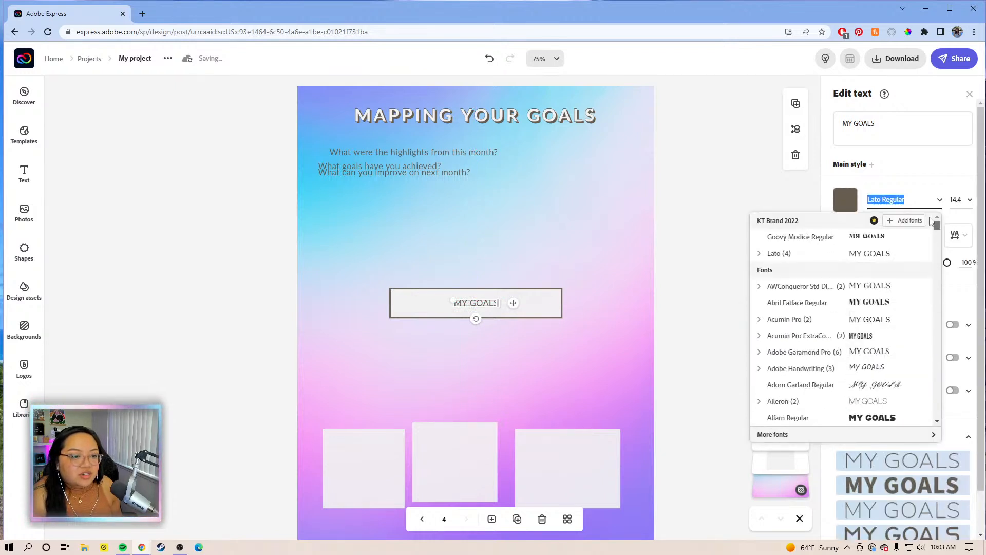
click(759, 253)
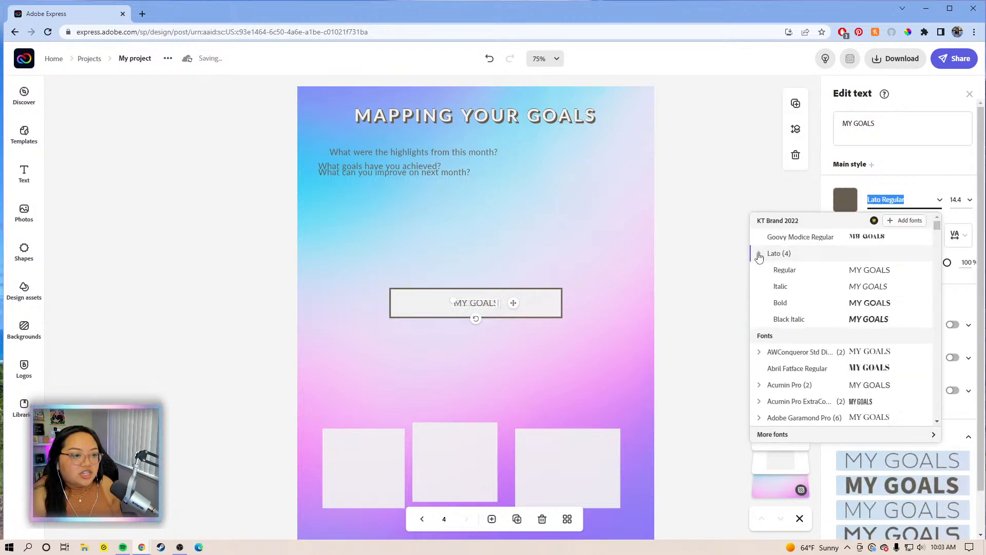
click(795, 304)
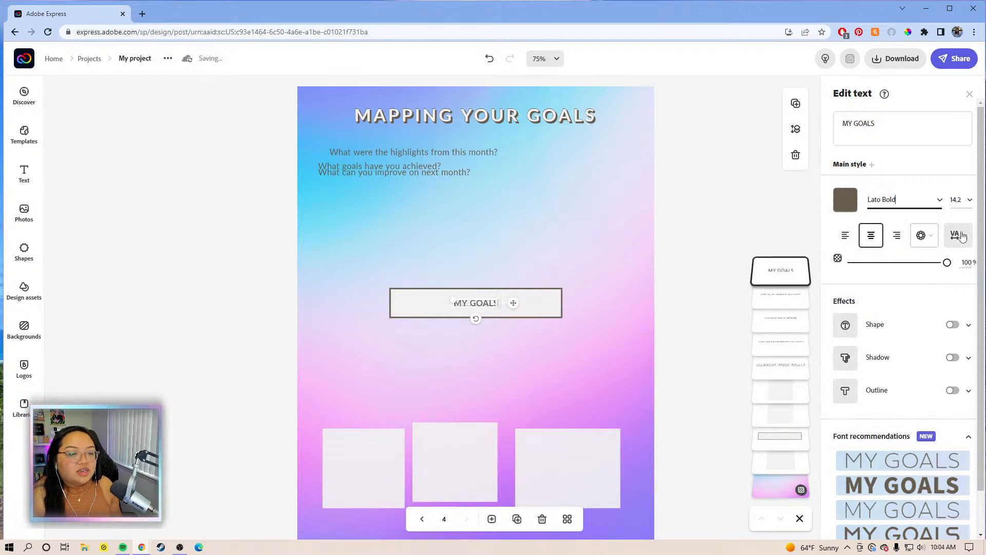
click(957, 235)
drag(848, 277, 864, 280)
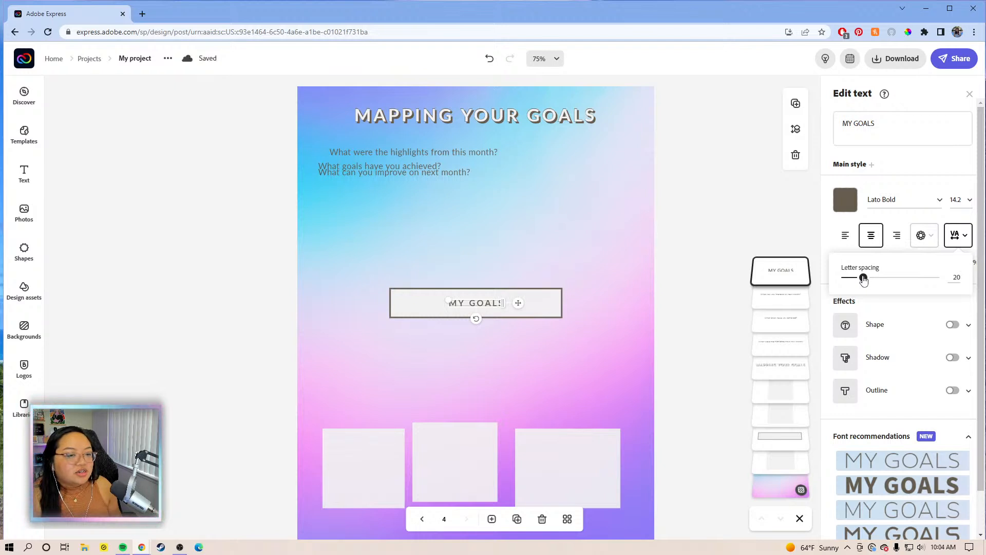
Enlarge the "MY GOALS" text to size 26.7 and recenter it within its box.
drag(448, 300, 402, 289)
drag(528, 307, 539, 304)
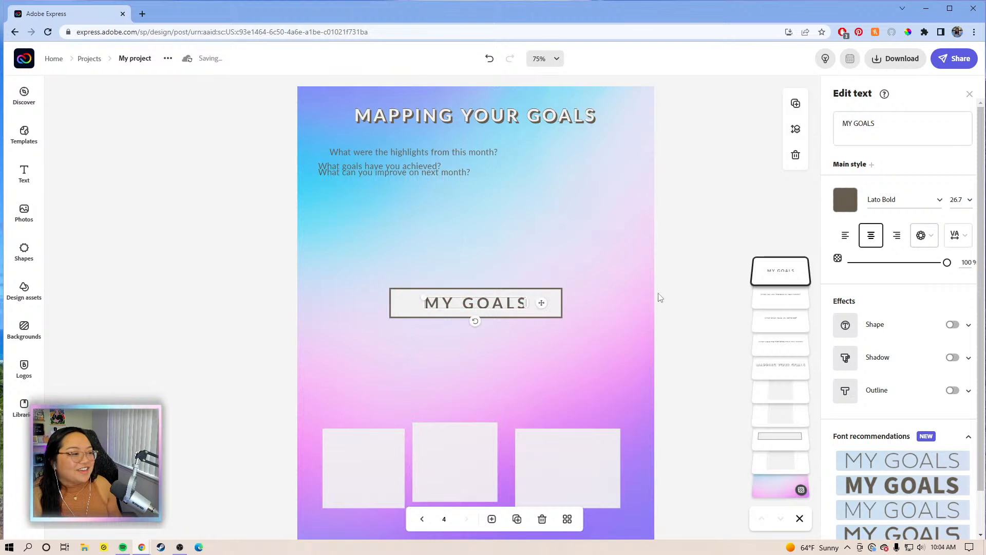
click(670, 294)
Delete the middle and left boxes from the row at the page bottom.
click(586, 472)
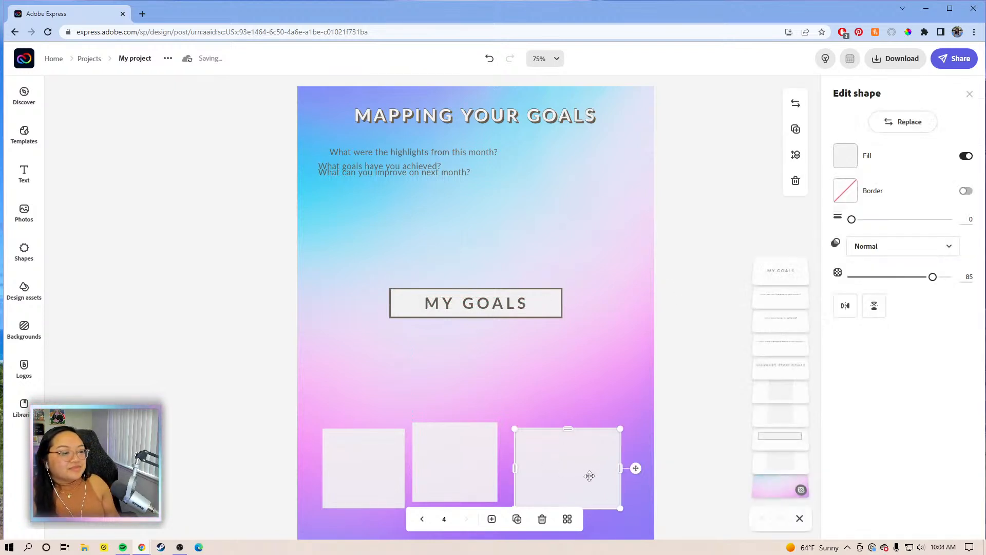
click(444, 471)
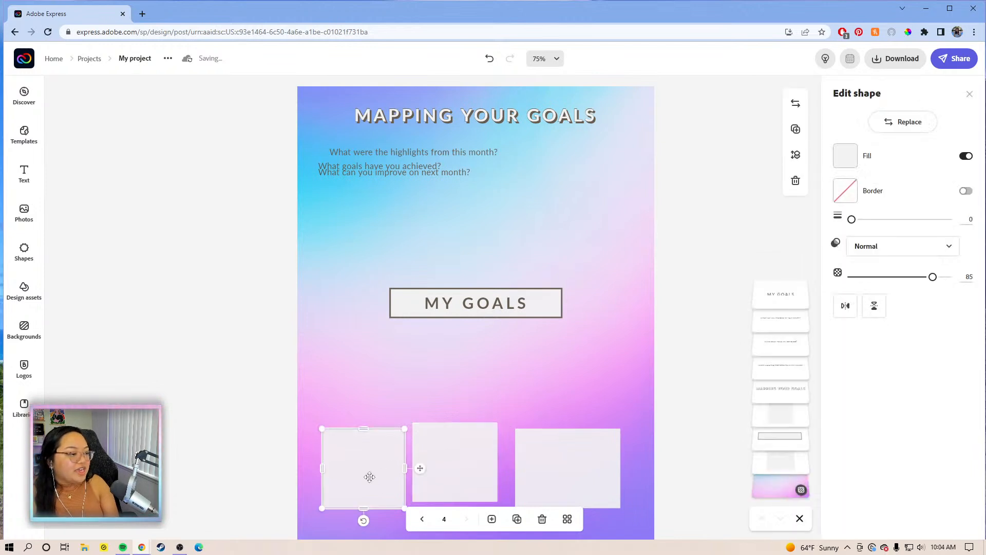
key(Delete)
click(387, 469)
key(Delete)
Move the remaining borderless box to the page's upper right and give it a dark brown #675D50 border with a thickness of 4.
click(560, 466)
drag(553, 468, 565, 218)
click(966, 190)
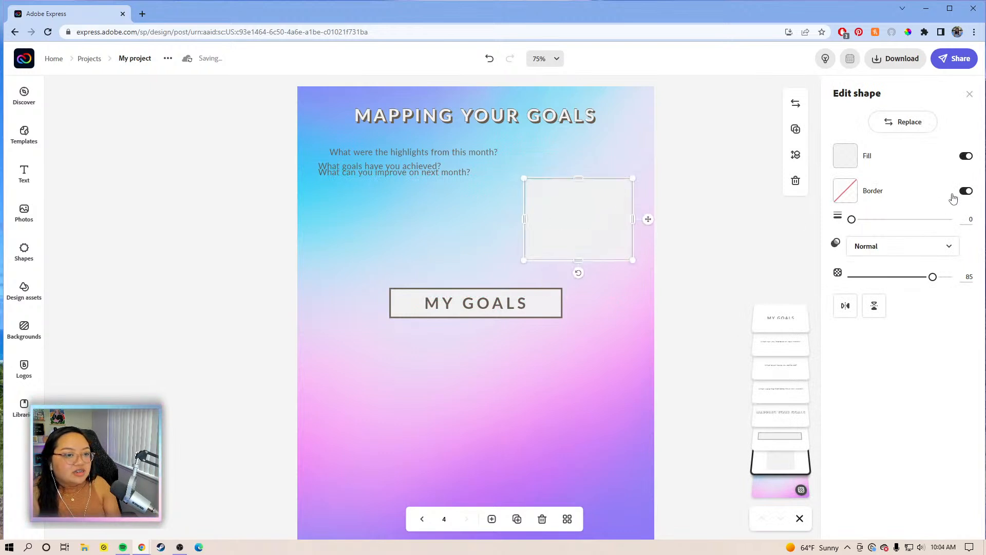
click(845, 198)
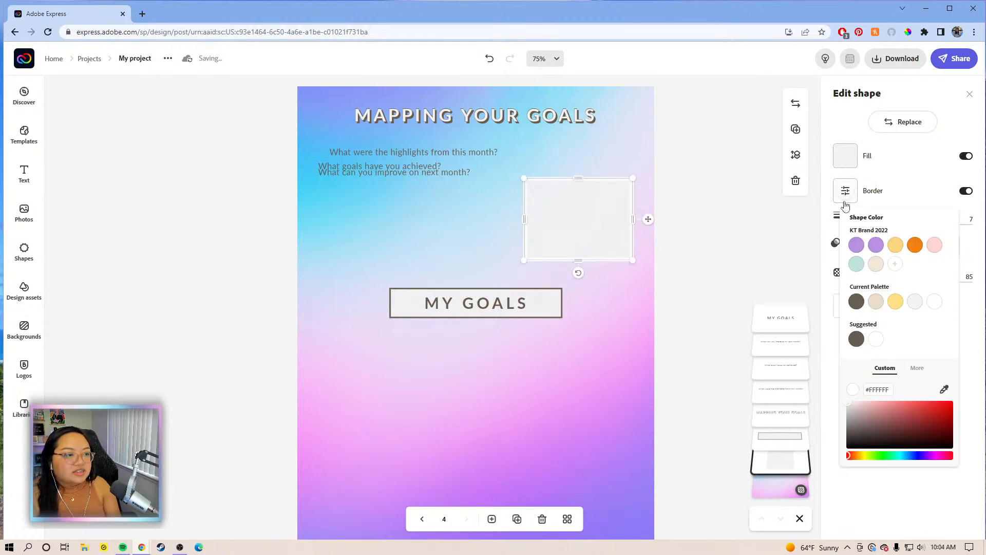
click(857, 303)
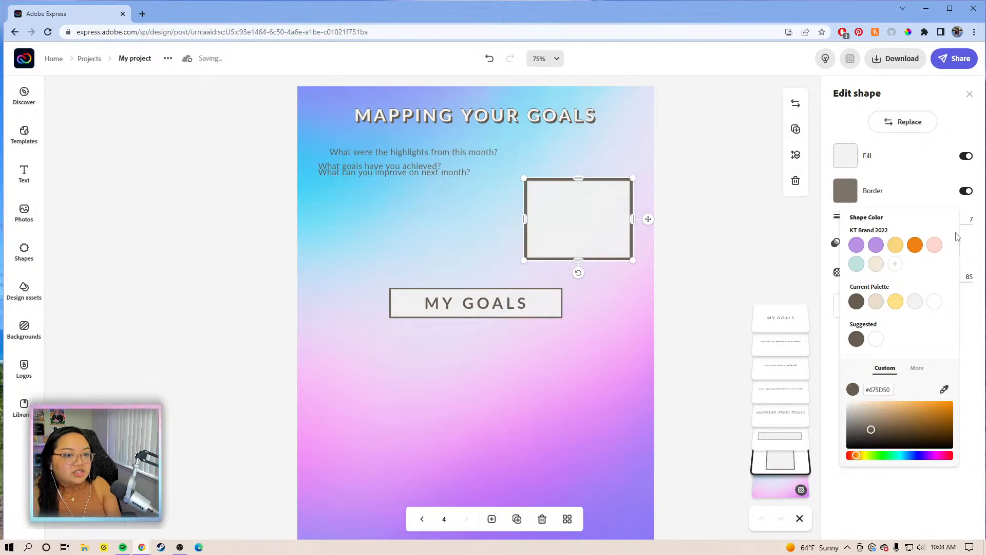
click(971, 219)
text(4)
key(Return)
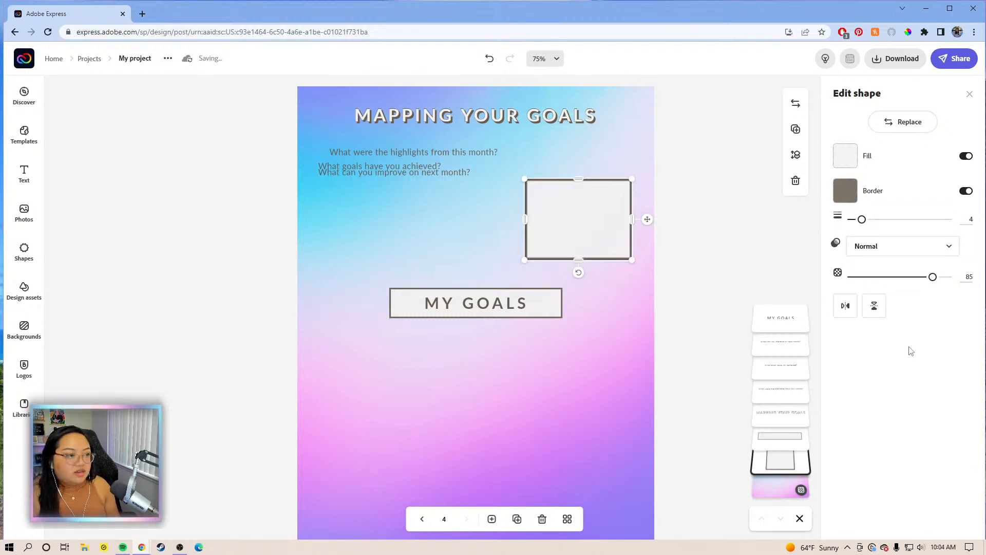
Enlarge the upper-right box by extending its top edge upward and its left edge toward the page center.
drag(579, 179, 580, 164)
drag(525, 211, 503, 208)
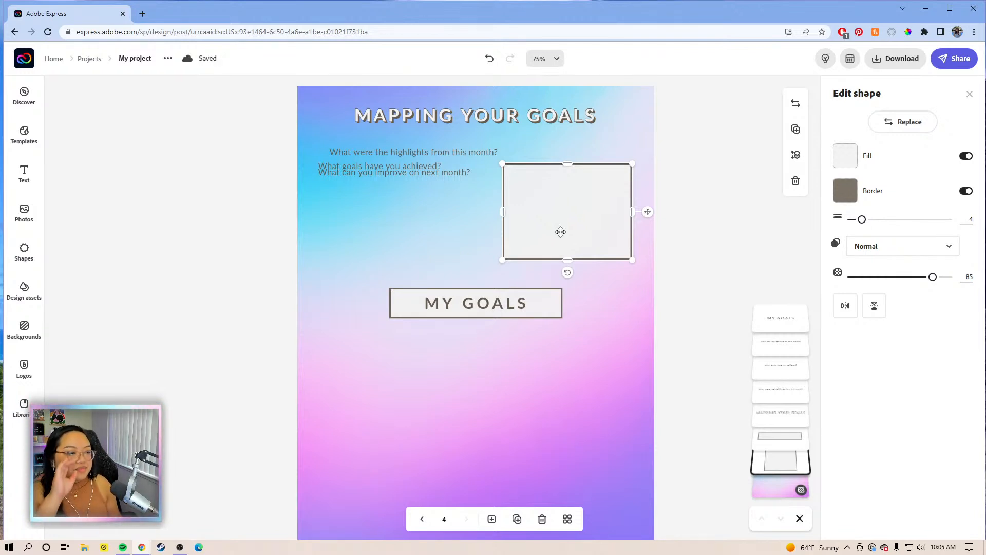
click(714, 233)
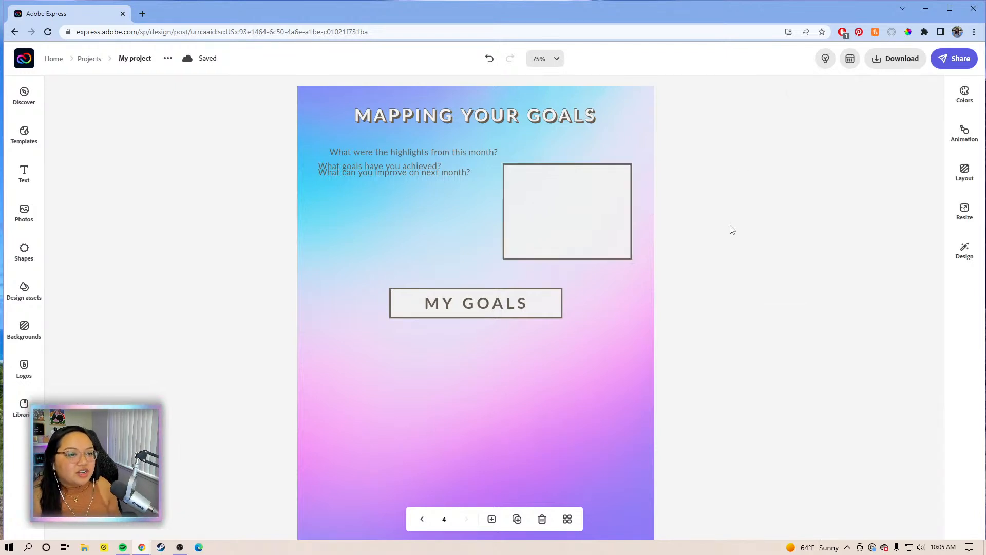
Look through the preset page sizes available for resizing the design.
click(965, 215)
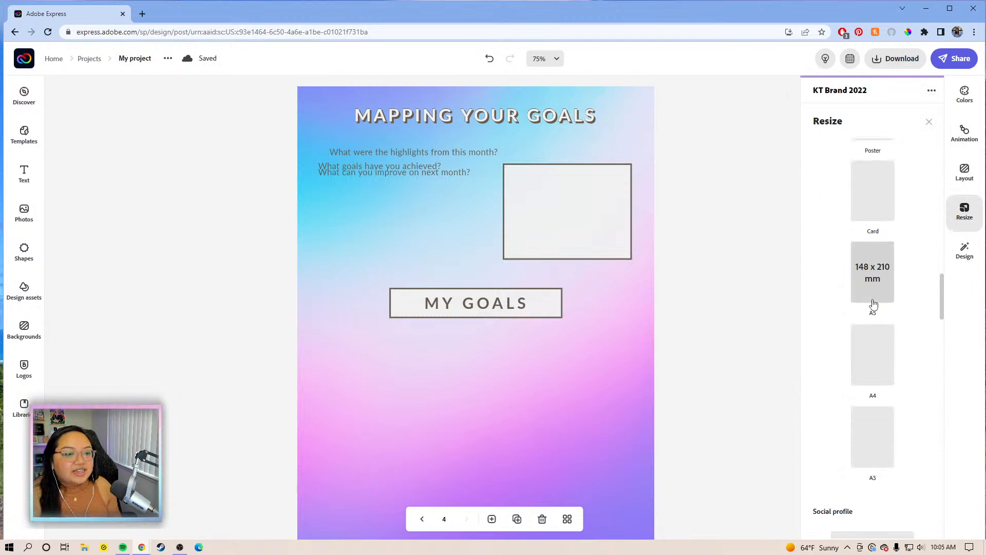
scroll(873, 306, down, 15)
scroll(873, 306, down, 15)
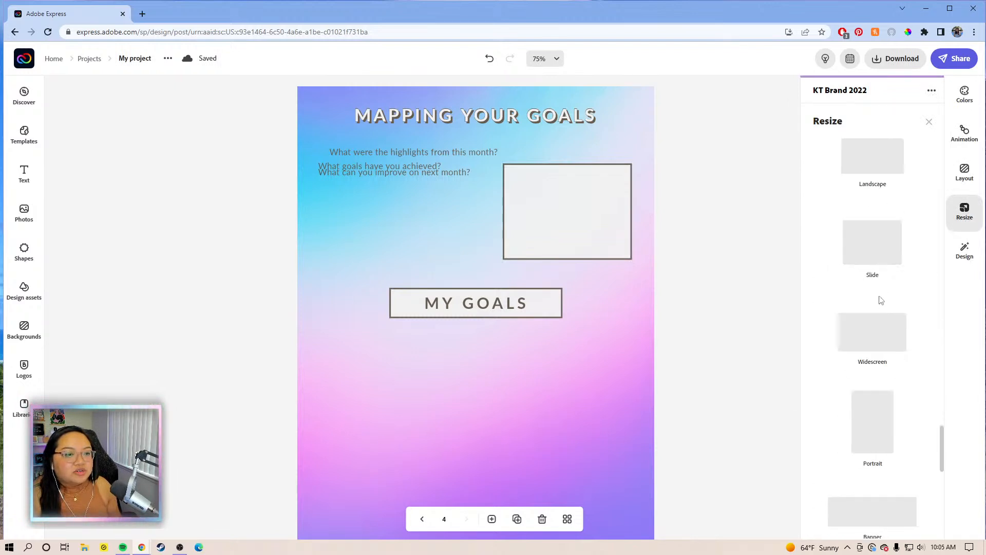
scroll(860, 164, up, 2)
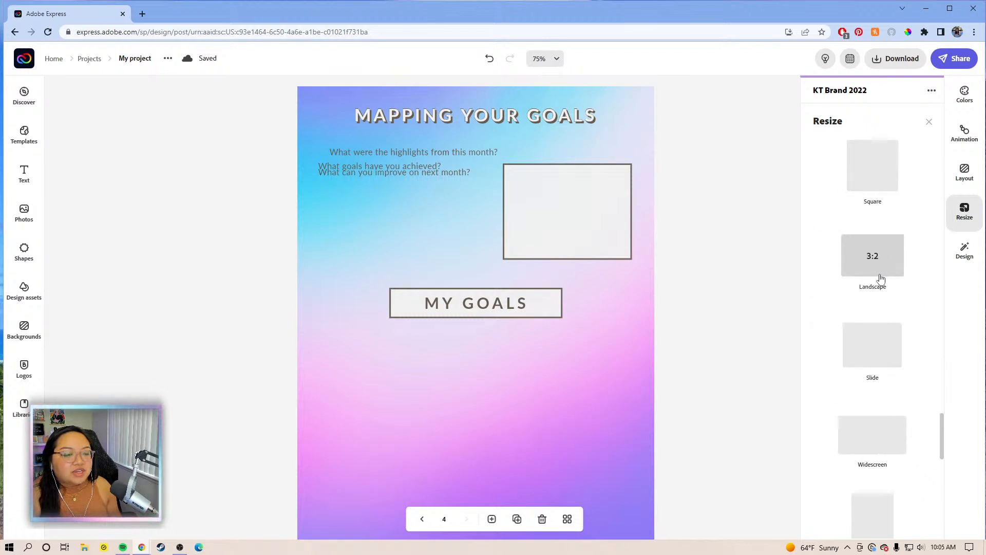
scroll(932, 308, down, 7)
drag(942, 478, 945, 132)
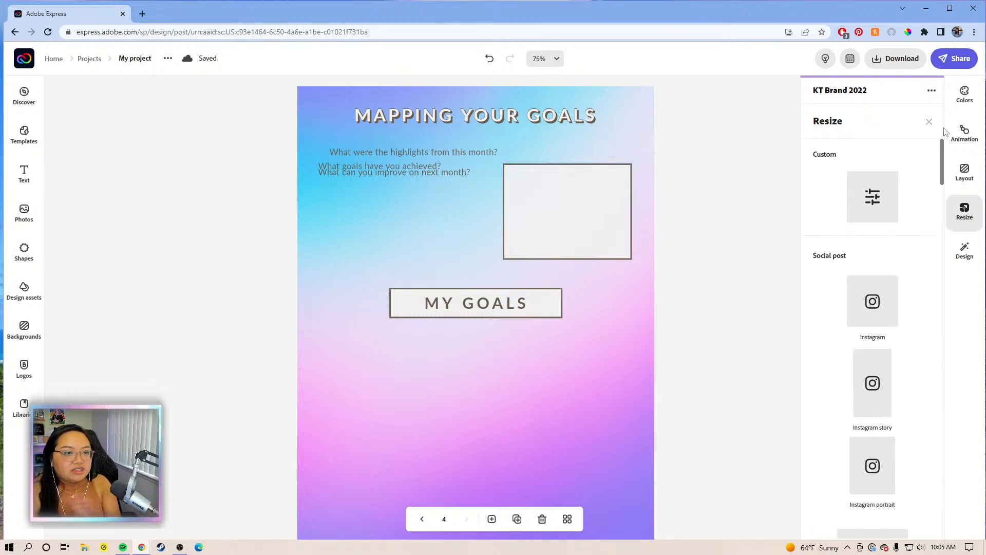
click(879, 191)
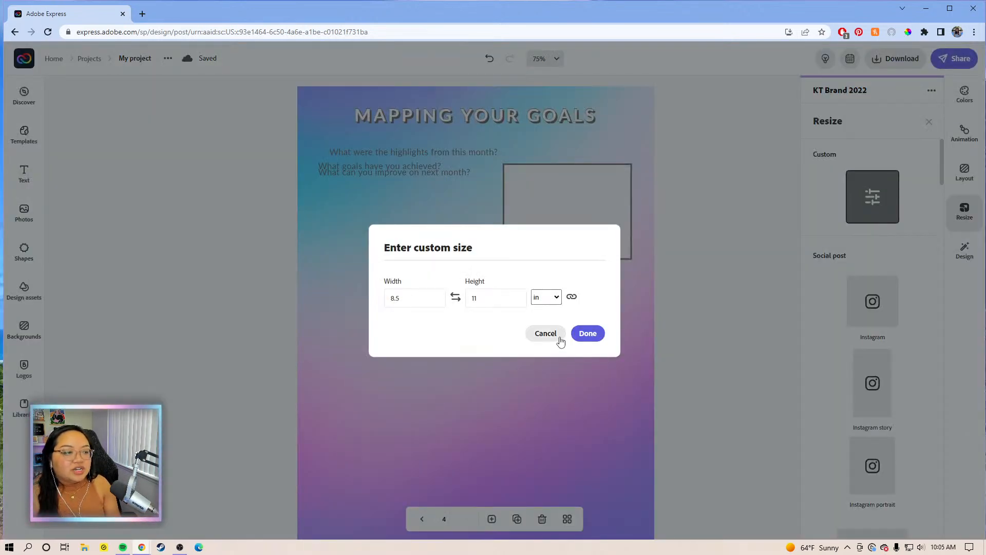
click(391, 302)
click(470, 304)
click(455, 301)
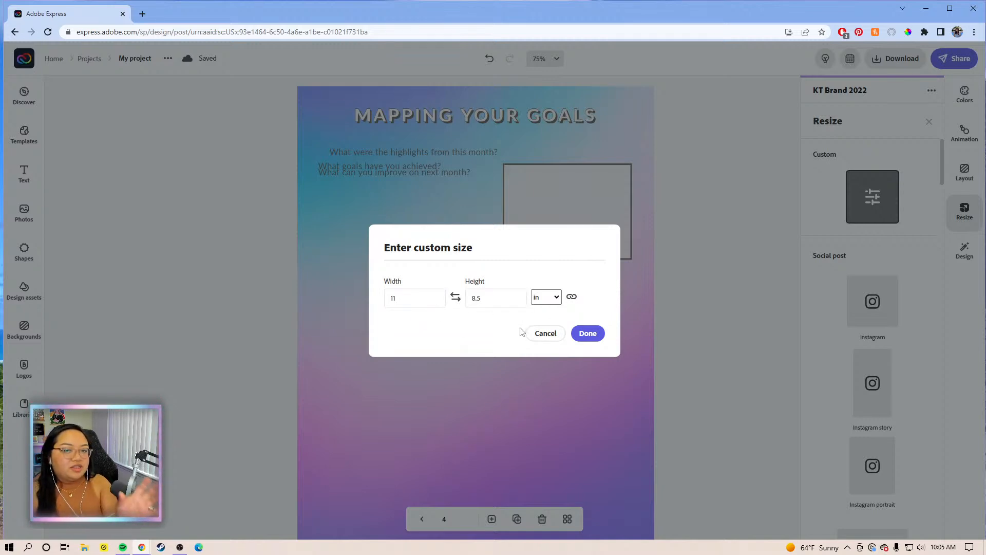
click(558, 332)
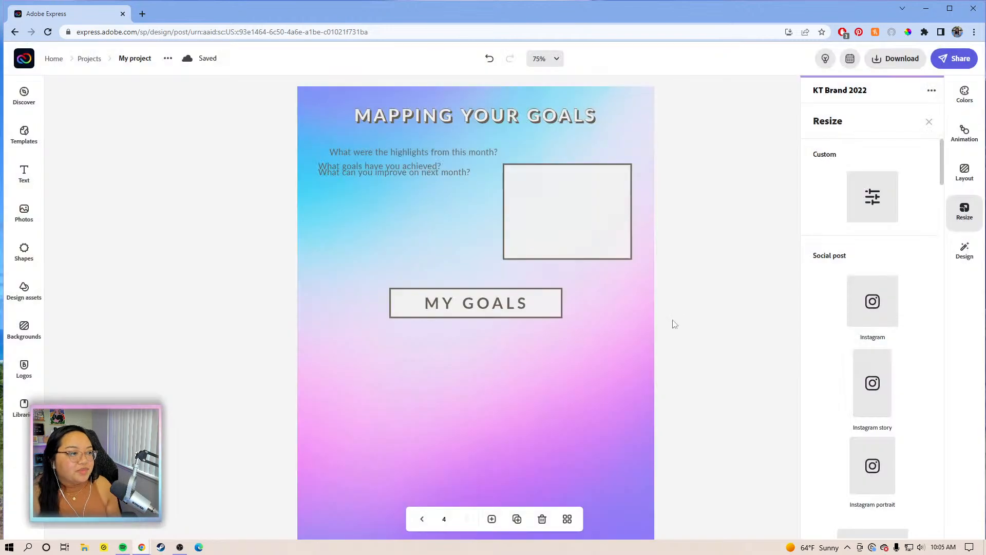
Duplicate the upper-right box three times and arrange the four boxes in a two-by-two grid around the "MY GOALS" box.
click(580, 211)
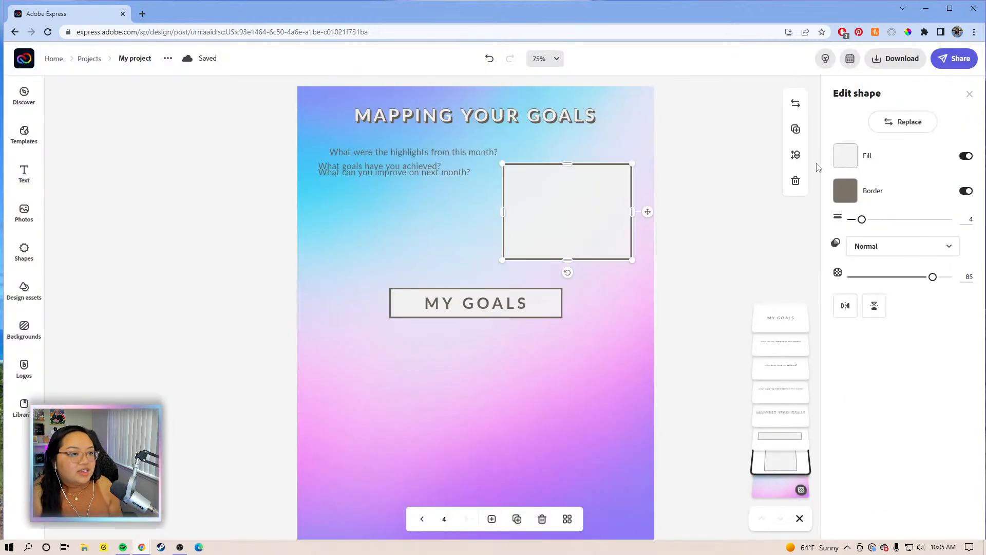
click(796, 129)
drag(572, 221, 396, 212)
click(797, 132)
drag(410, 398, 582, 393)
click(796, 129)
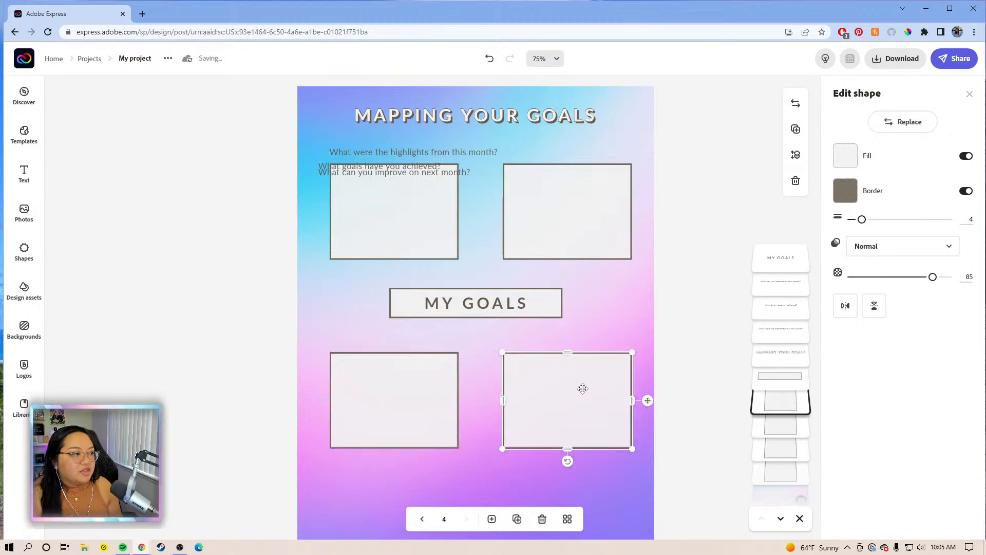
Replace the "What were the highlights from this month?" text with "1 YEAR" and shift the label slightly toward the upper-left box.
click(476, 158)
click(893, 135)
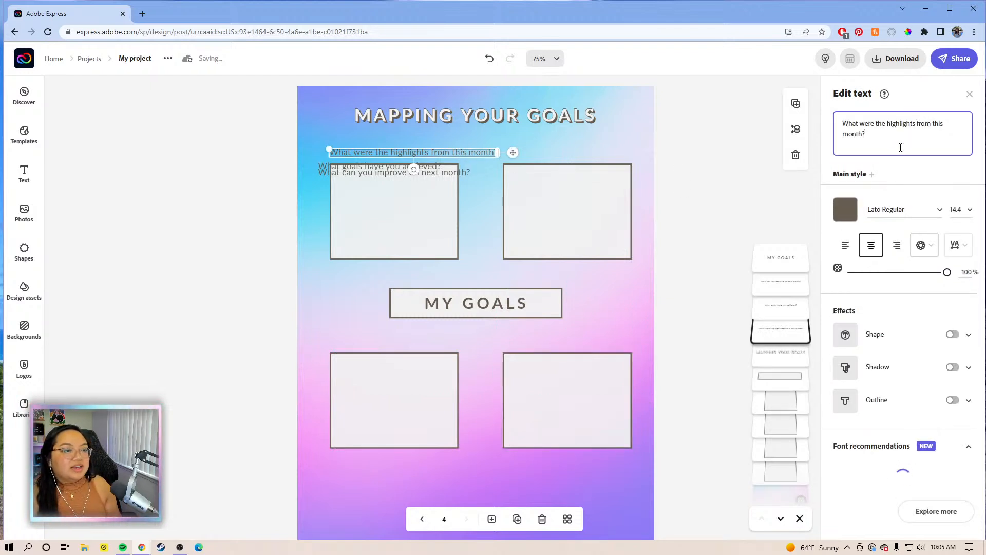
drag(872, 142, 825, 125)
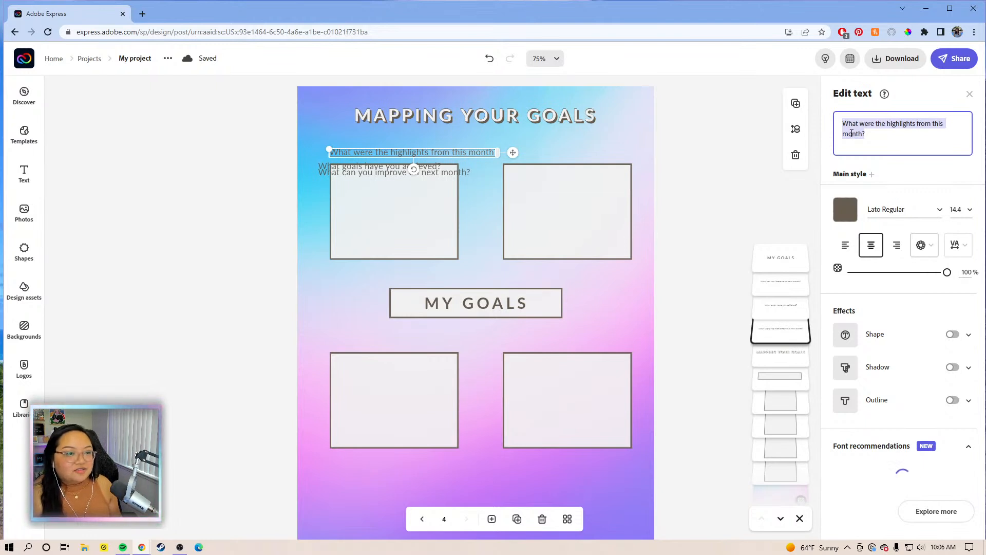
key(BackSpace)
text(1)
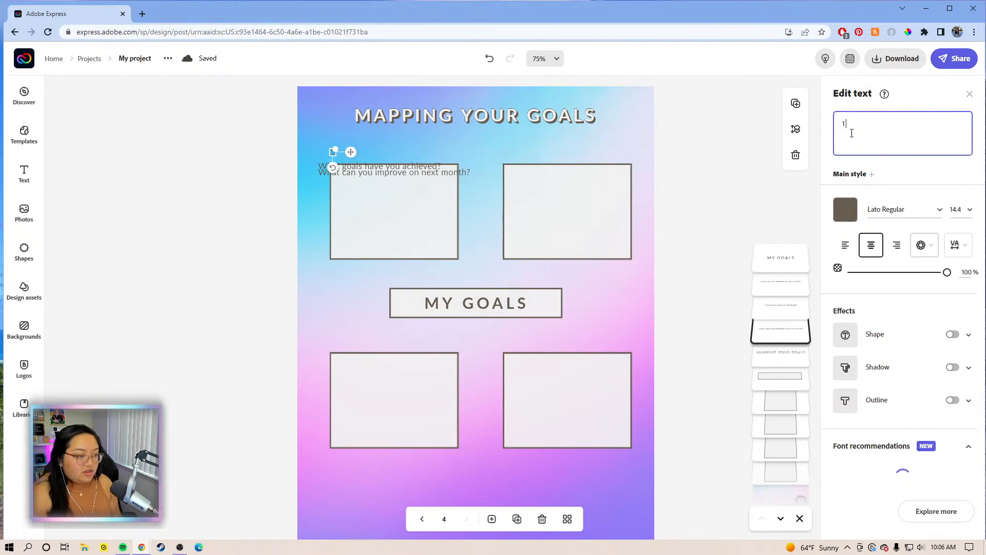
text( year)
key(BackSpace)
key(BackSpace)
key(BackSpace)
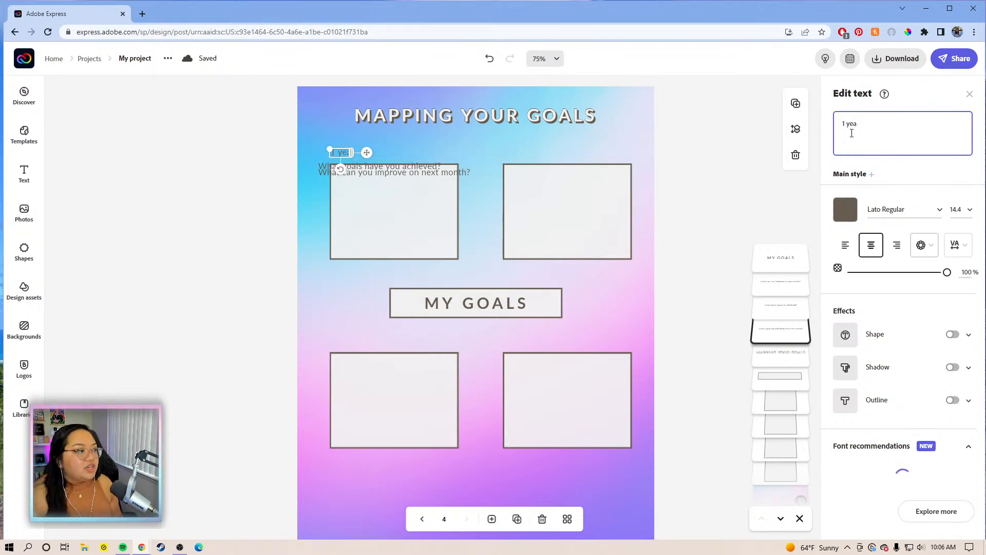
key(BackSpace)
text(YEAR)
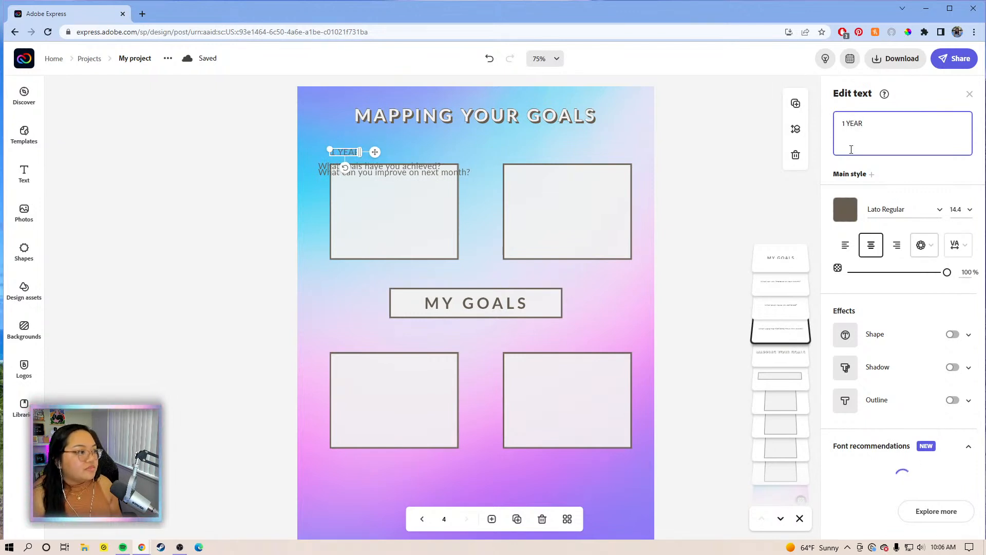
click(377, 155)
click(377, 155)
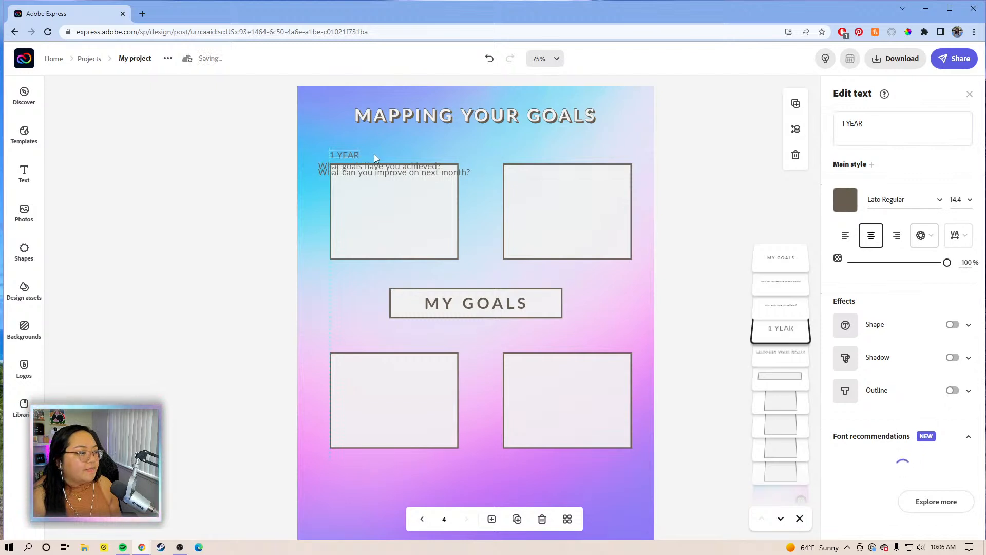
Delete the two leftover question texts overlapping the upper-left box.
click(326, 173)
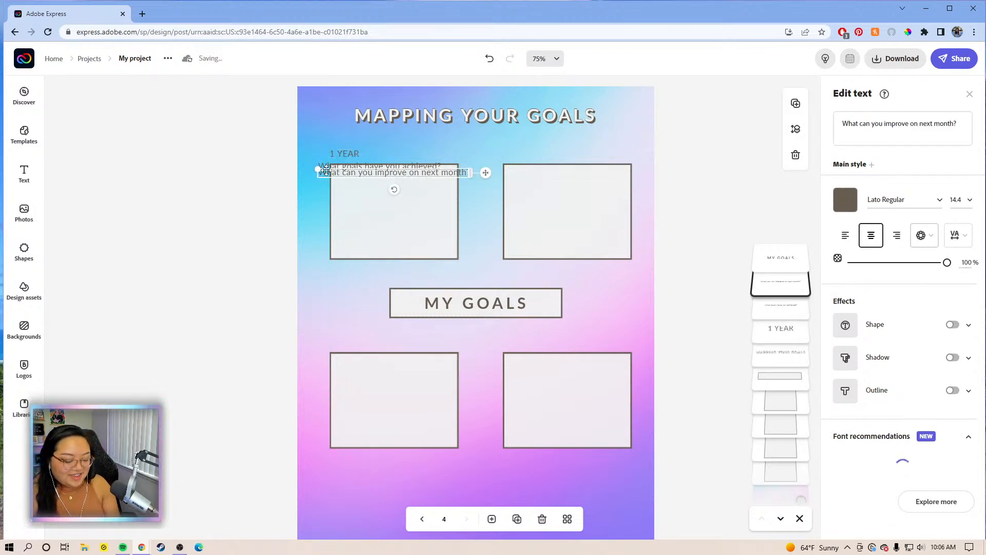
key(Delete)
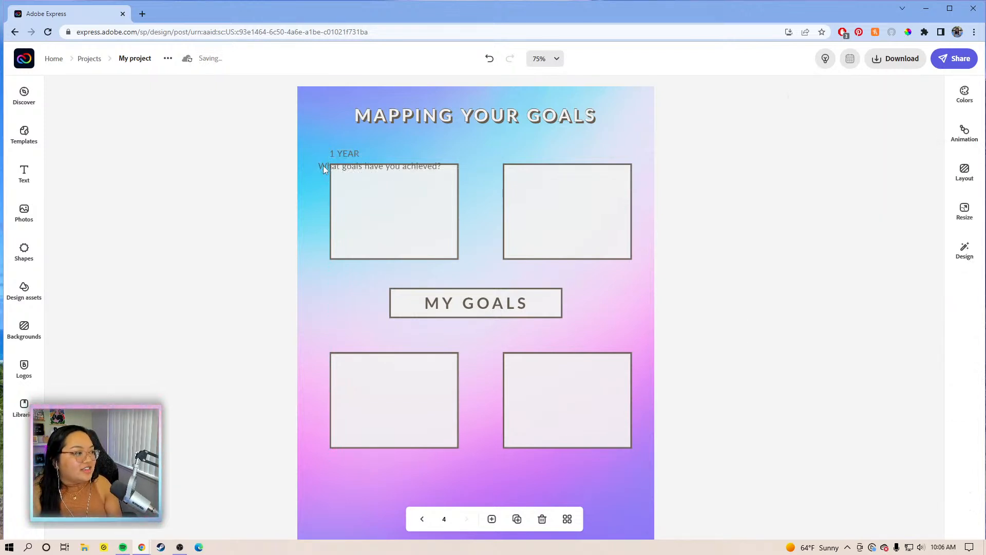
click(322, 165)
click(351, 156)
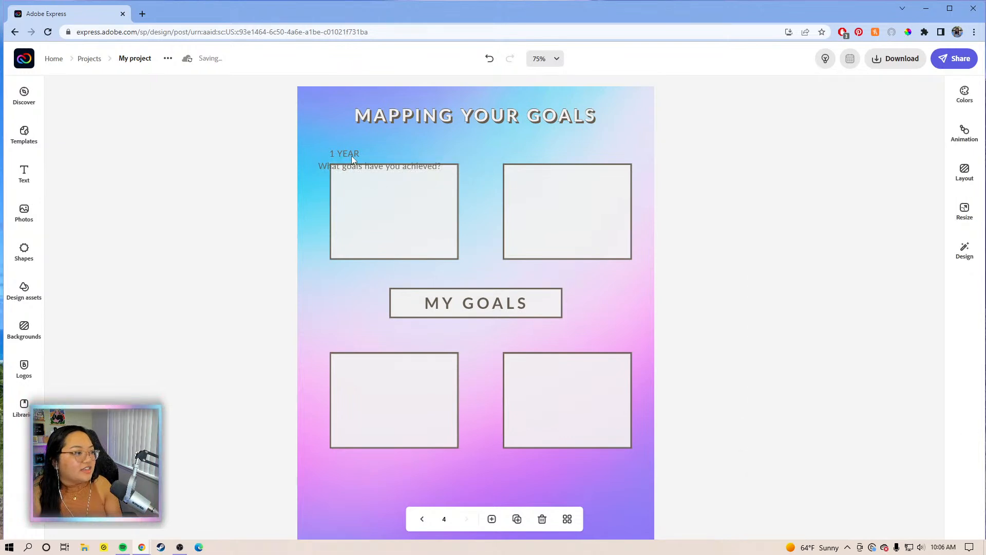
Nudge the "1 YEAR" label down so it sits just above the upper-left box.
click(352, 154)
click(357, 155)
key(Down)
key(Down)
key(Down)
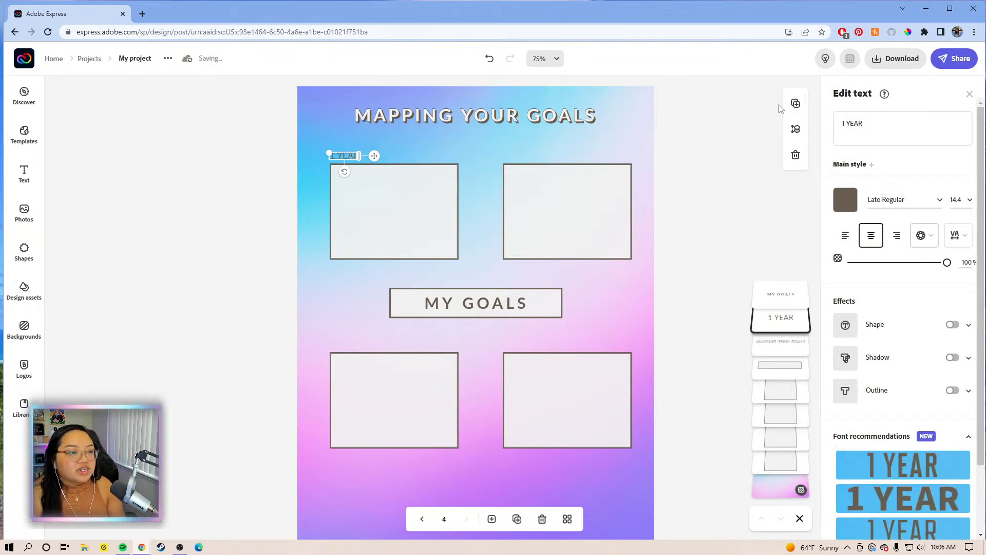
Place a copy of the "1 YEAR" label above the upper-right box and change its text to "2 YEARS".
drag(384, 165, 552, 159)
click(849, 123)
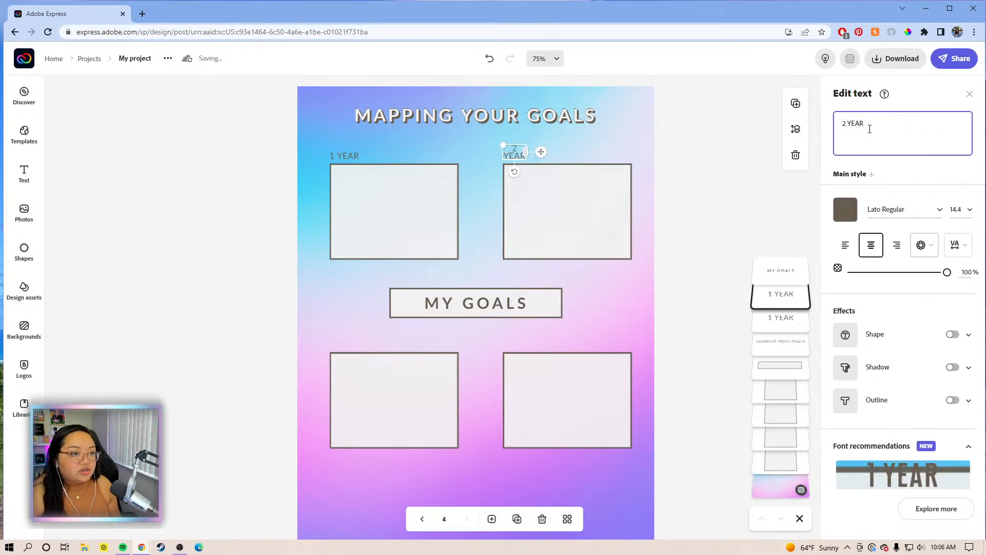
text(S)
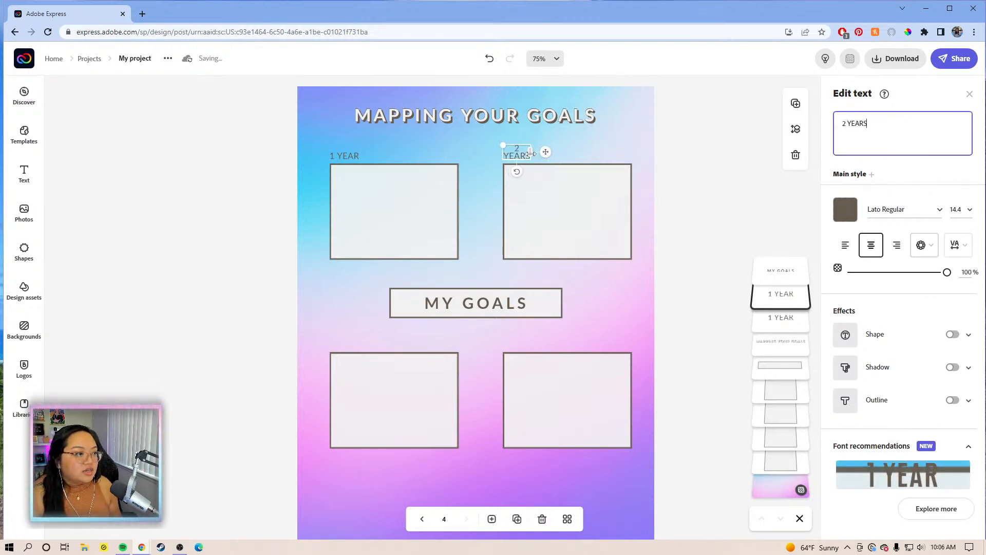
Duplicate the "2 YEARS" label and position the copy just above the lower-left box, aligned with its left edge.
drag(556, 153, 382, 341)
click(795, 105)
key(Down)
key(Down)
key(Down)
key(Down)
key(Down)
key(Down)
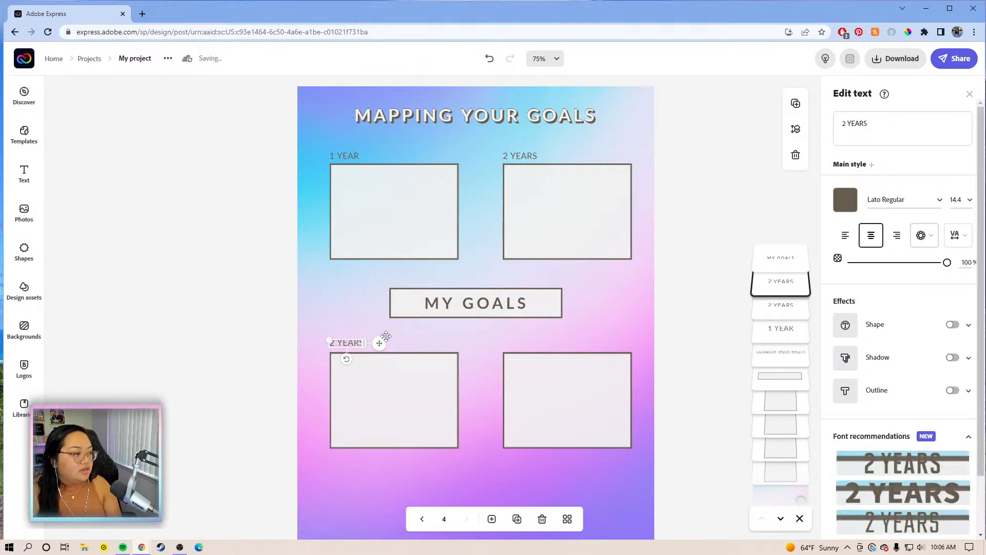
Change the label above the lower-left box to "5 YEARS", fit it on one line and adjust its position.
click(867, 128)
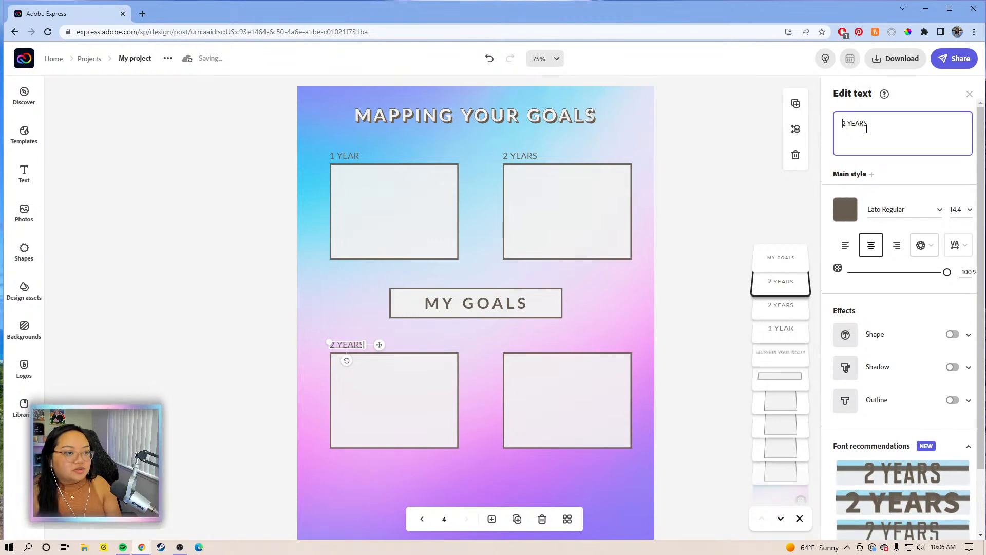
key(BackSpace)
text(5)
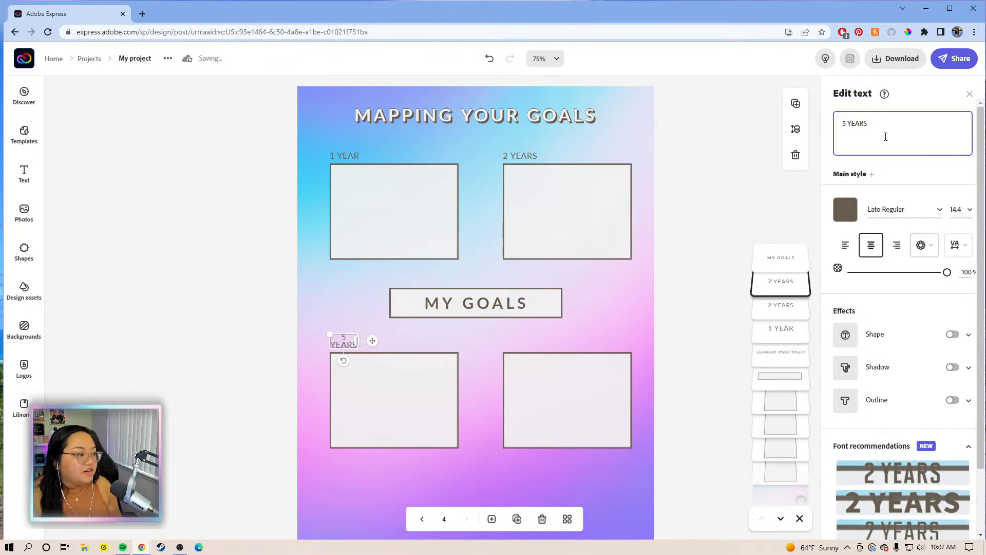
drag(382, 341, 382, 343)
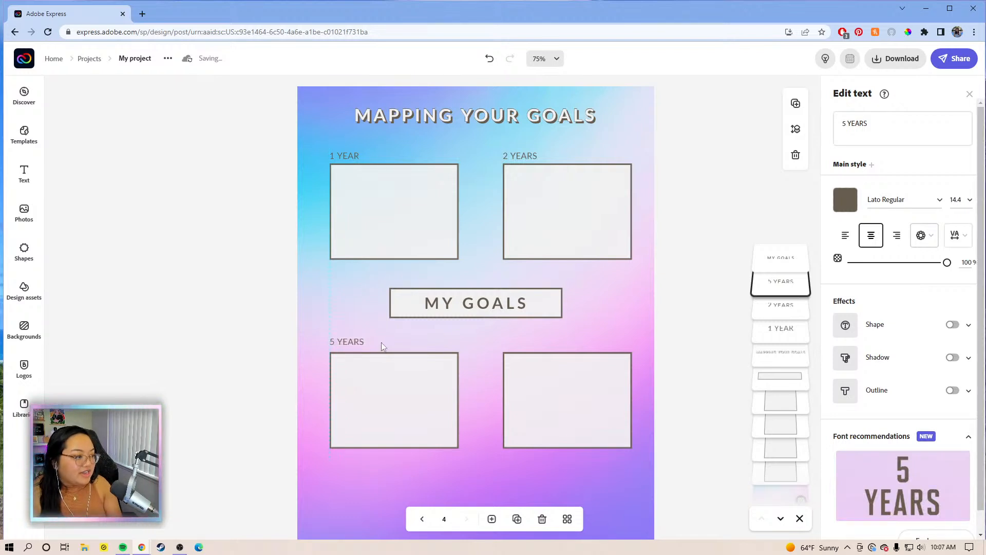
drag(381, 344, 381, 343)
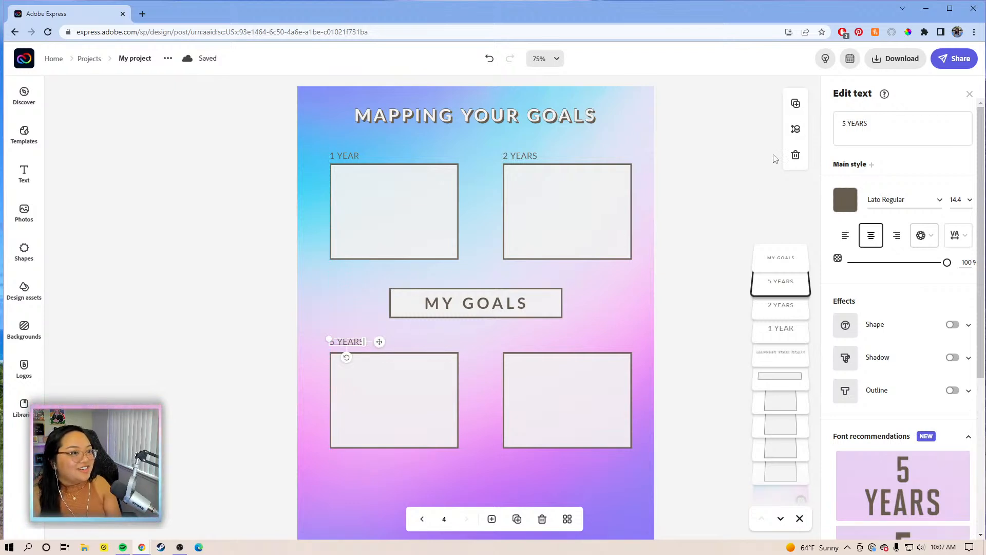
Duplicate the "5 YEARS" label above the lower-right box and change the copy to "10 YEARS" on a single line.
click(800, 107)
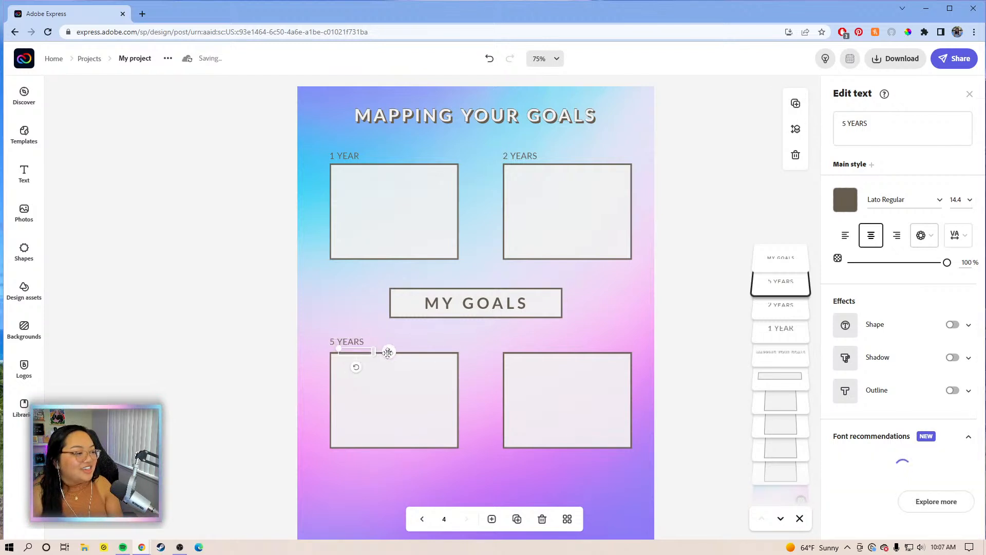
drag(389, 352, 554, 347)
click(872, 125)
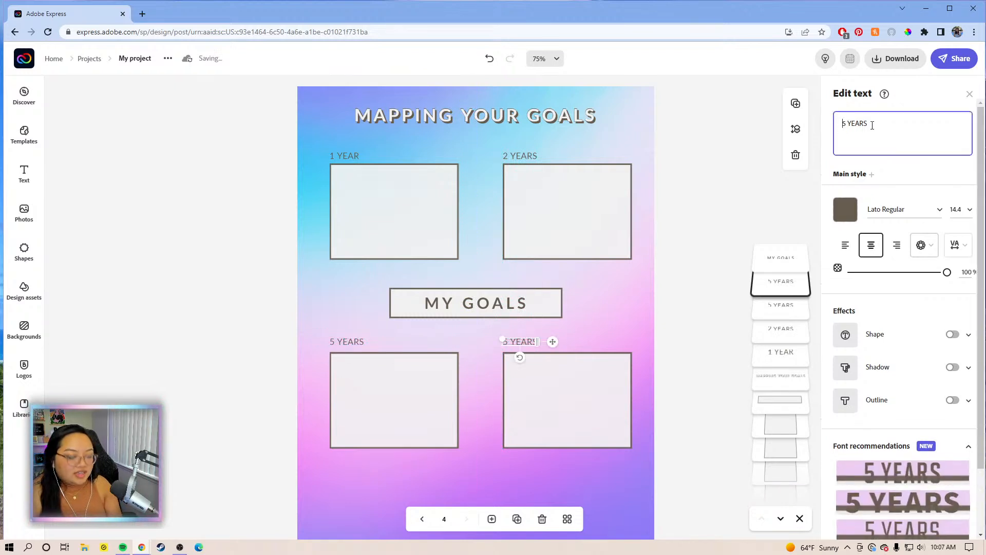
text(1)
key(Delete)
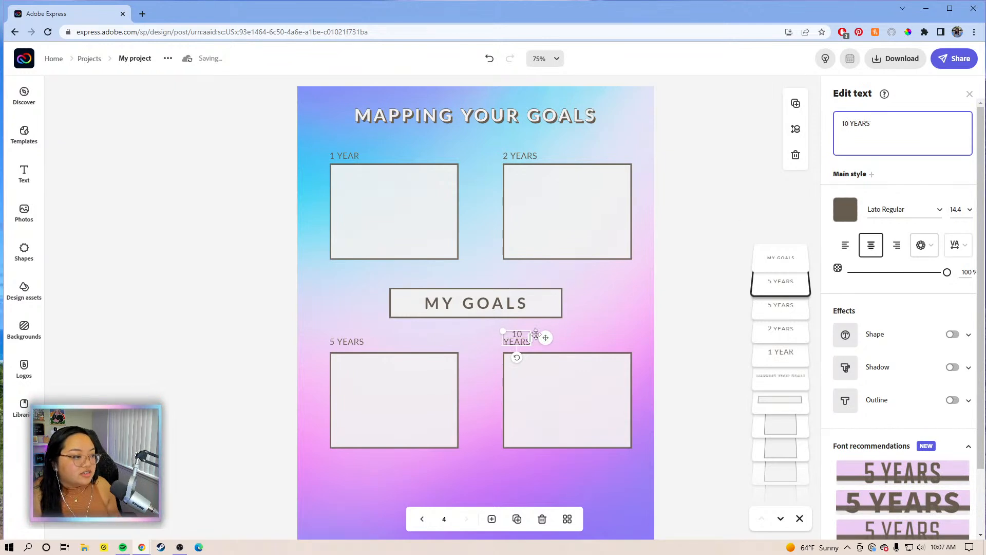
drag(530, 338, 561, 346)
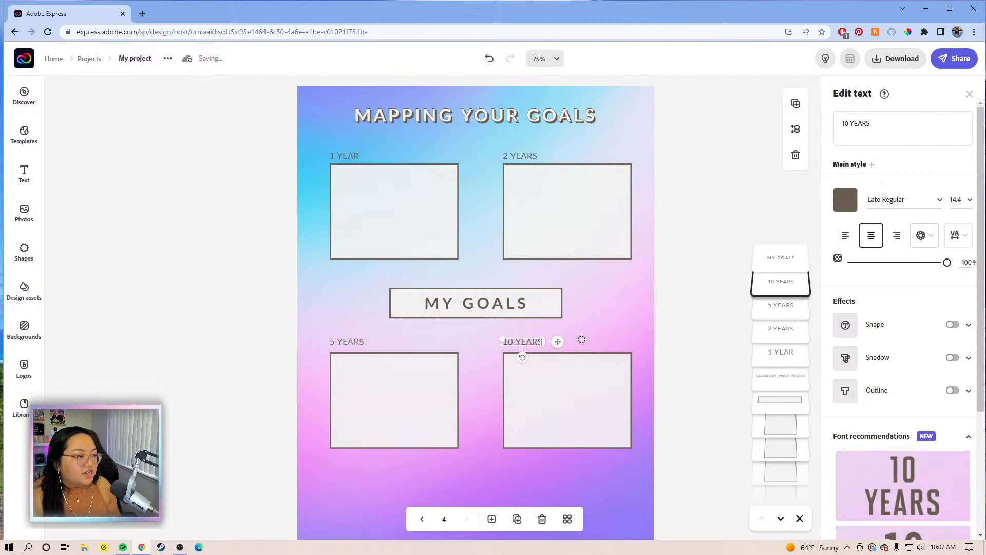
click(695, 296)
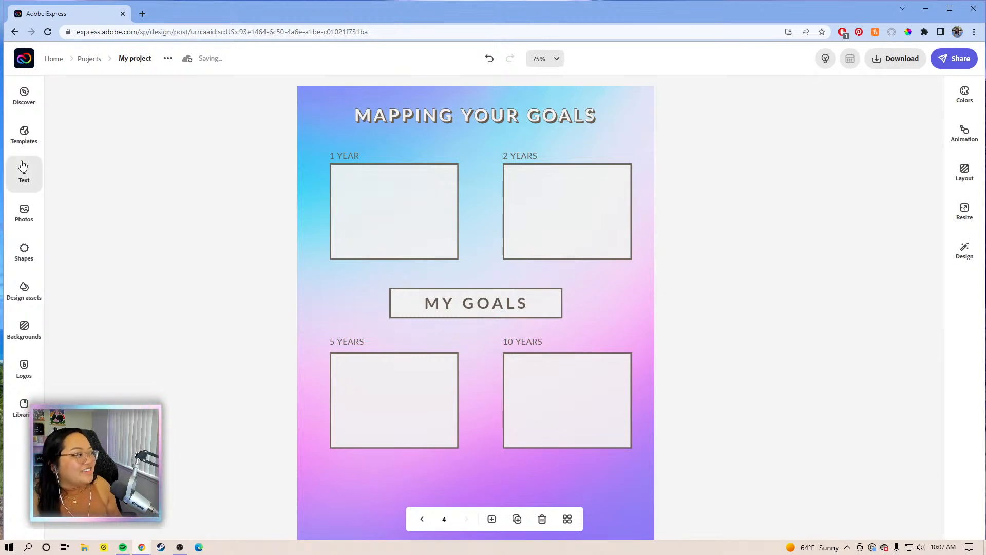
Add a basic line shape, place it just above the "MY GOALS" box and set its thickness to 4.
click(26, 250)
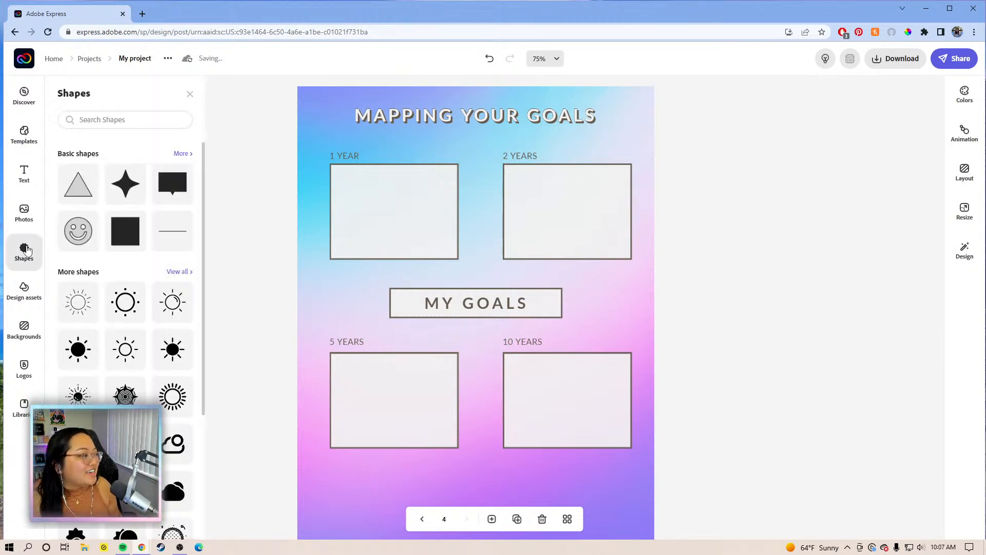
click(182, 228)
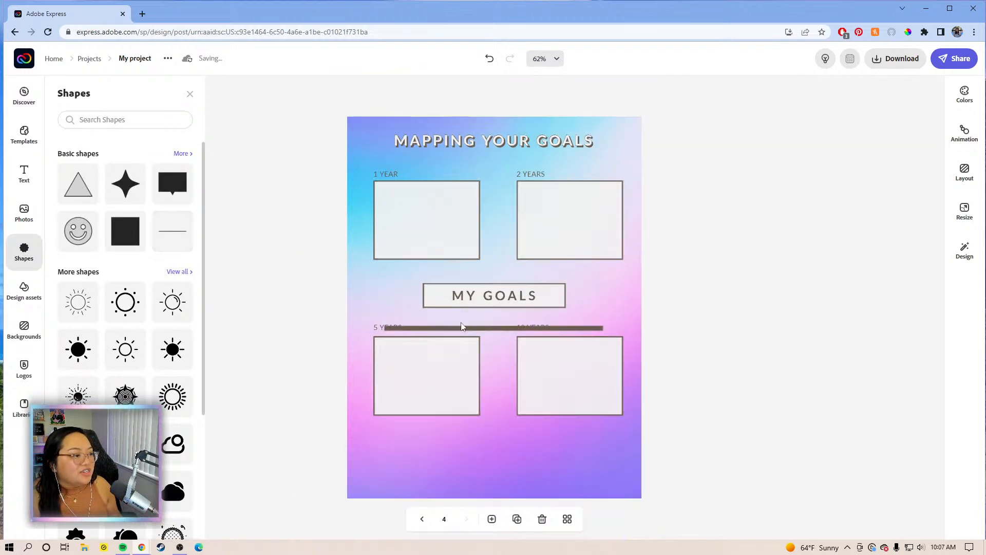
drag(462, 333, 474, 272)
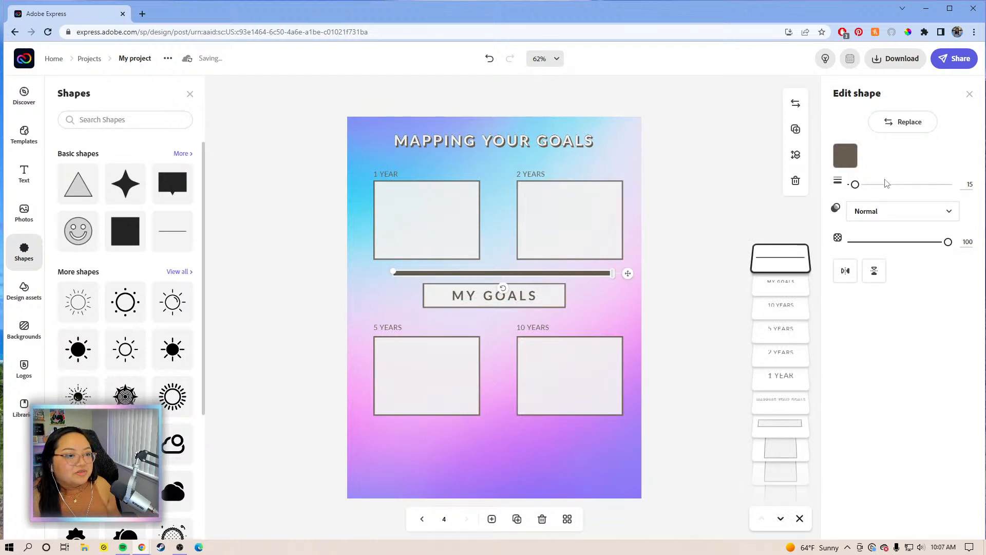
double_click(969, 184)
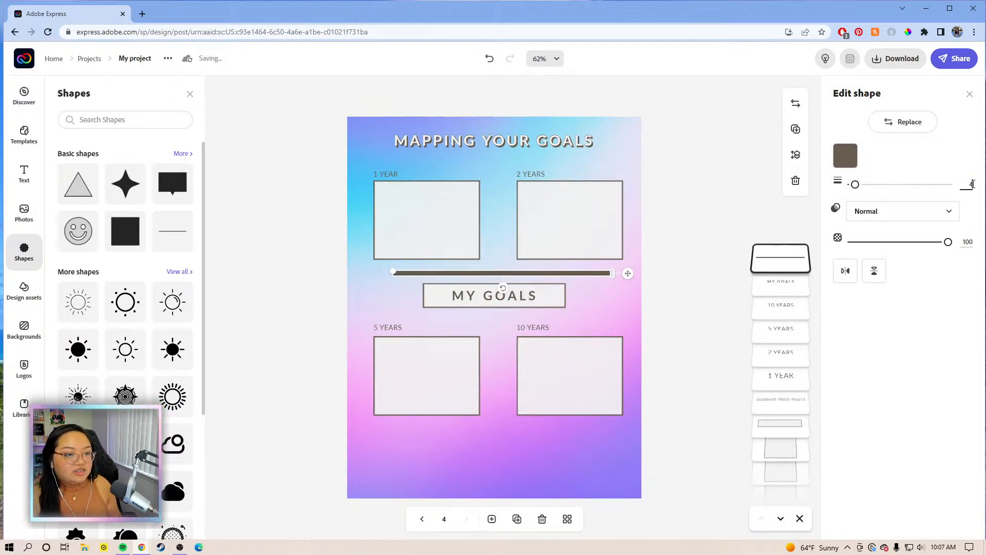
text(4)
key(Return)
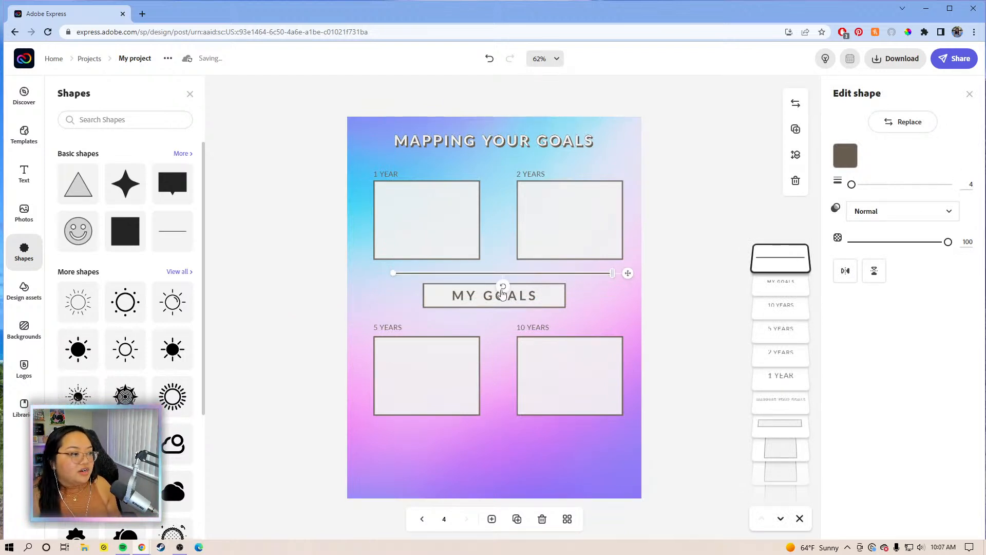
Rotate and shorten the line so it runs diagonally from the upper-left box to the "MY GOALS" box.
drag(502, 287, 472, 299)
drag(543, 309, 512, 319)
drag(552, 357, 485, 299)
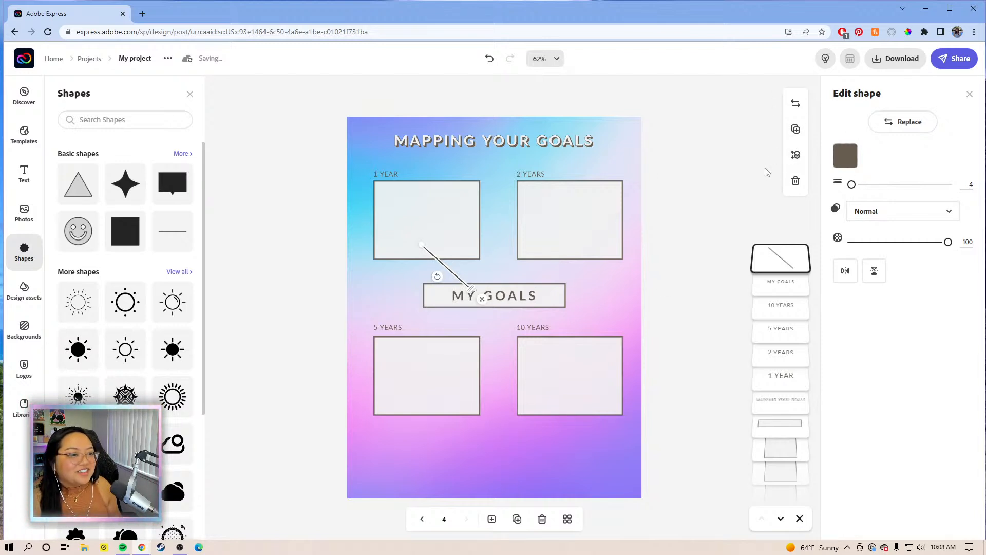
Send the diagonal connector line to the back, behind the boxes.
click(796, 155)
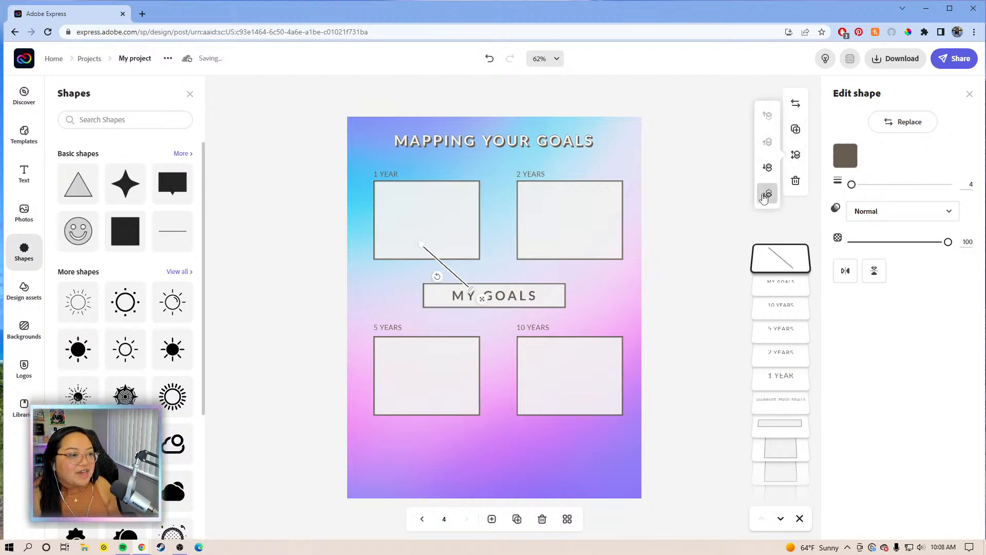
click(765, 196)
click(654, 169)
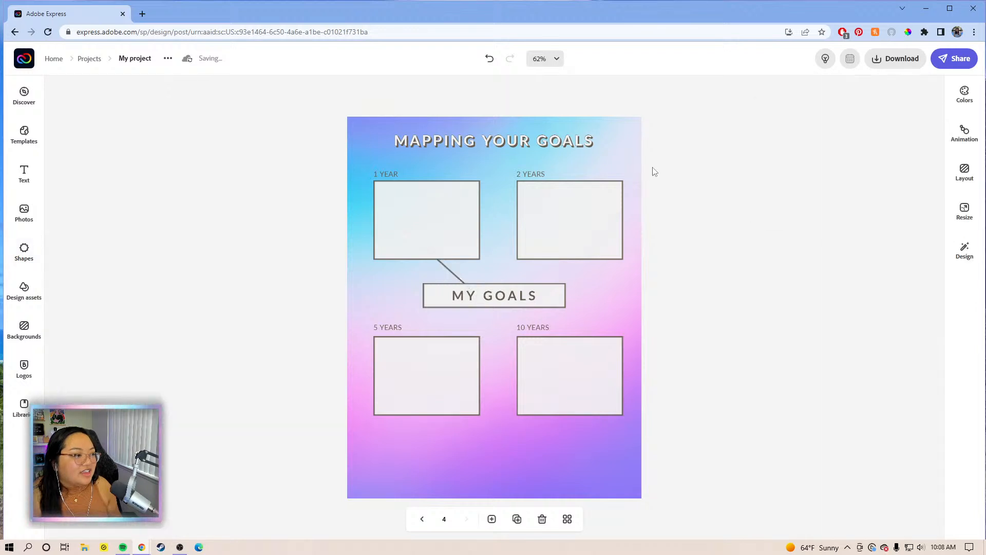
Set the opacity of all four year boxes to 100.
click(429, 234)
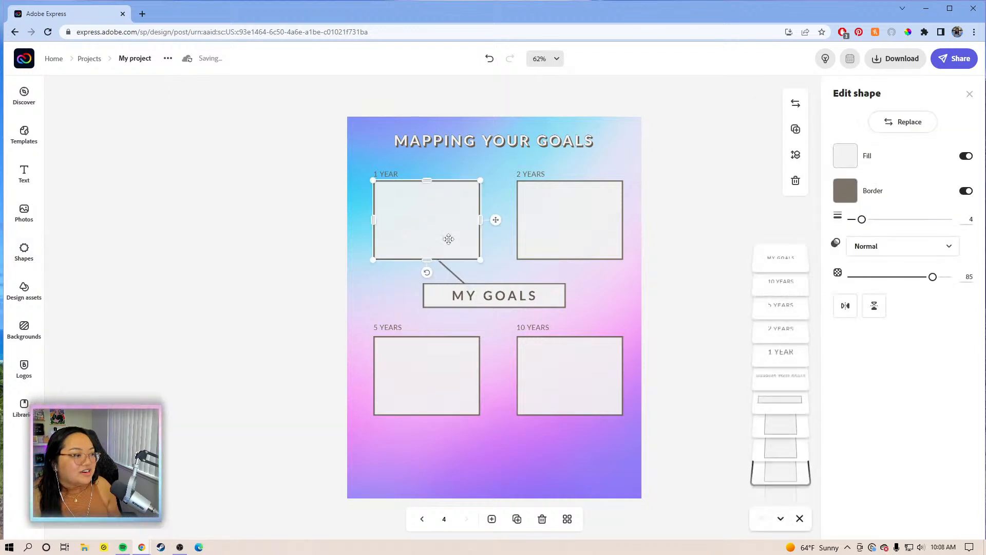
click(454, 272)
click(453, 274)
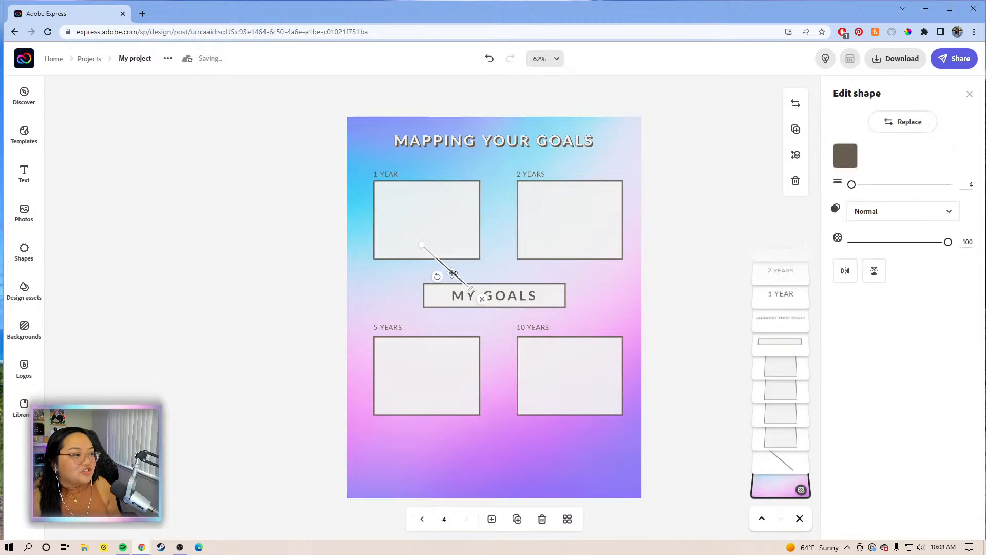
click(445, 223)
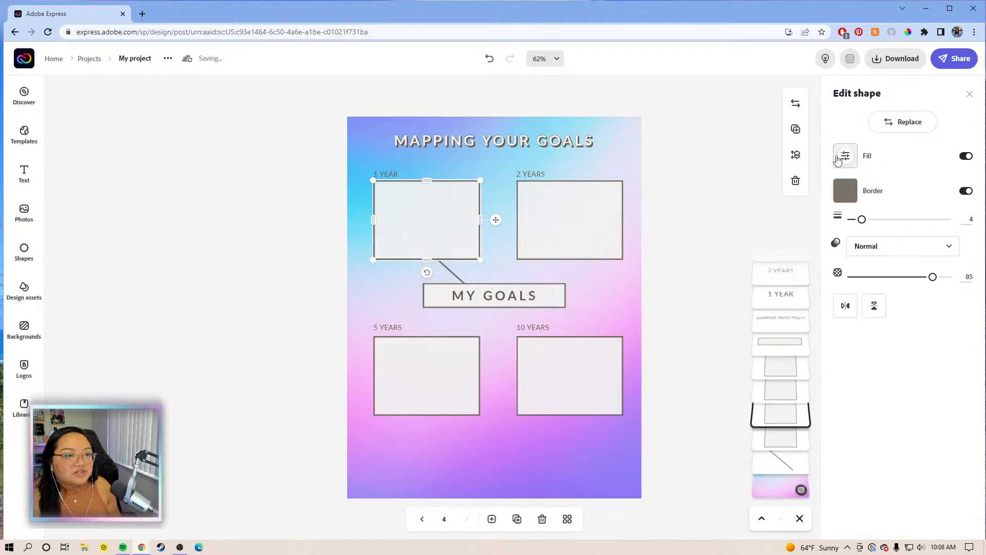
drag(931, 277, 966, 276)
click(594, 227)
click(572, 366)
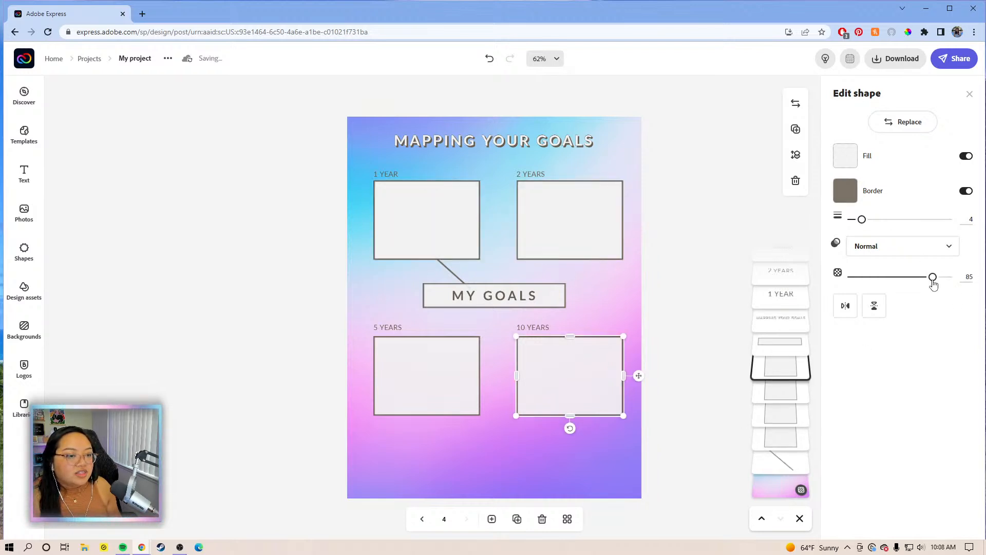
click(399, 386)
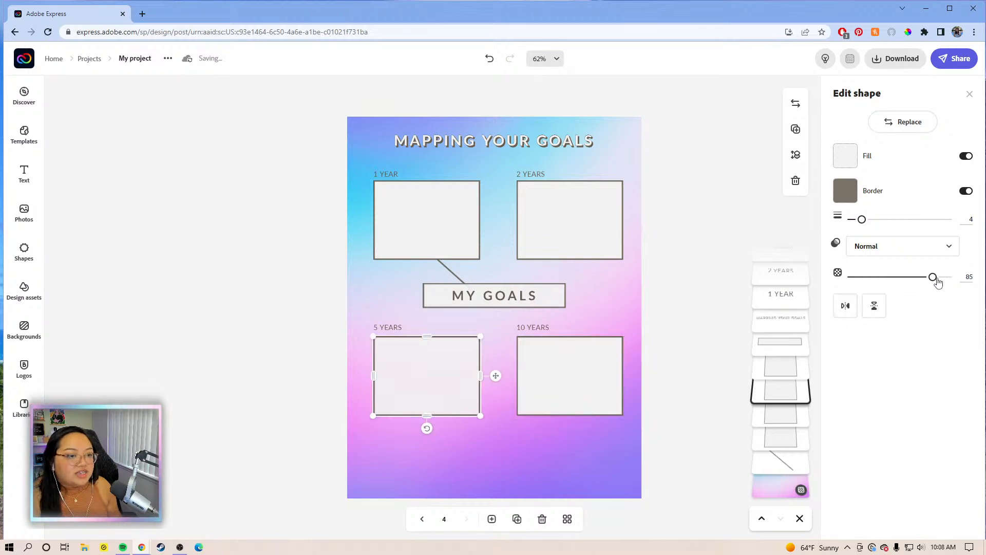
drag(933, 278, 978, 280)
click(675, 283)
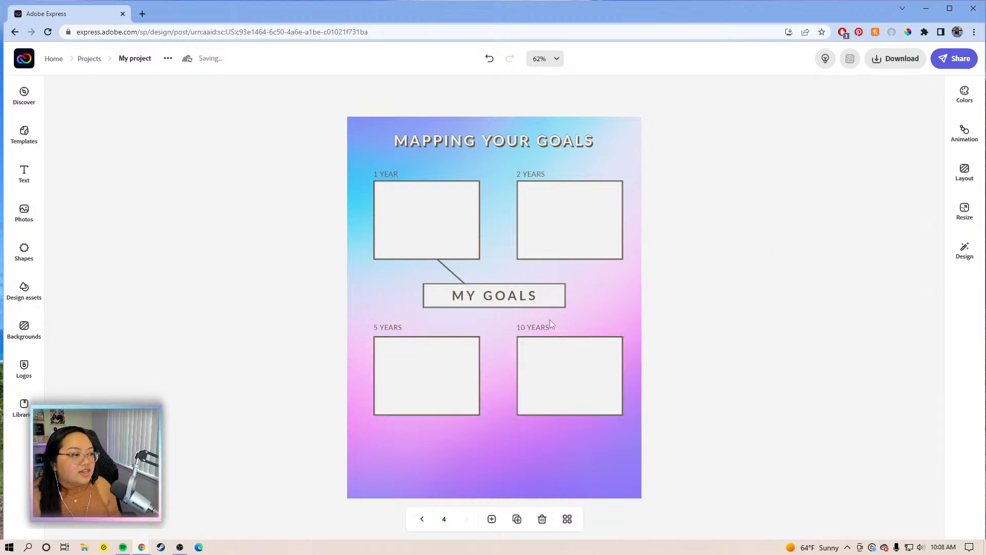
Duplicate the diagonal connector line, flip the copy horizontally and place it between the "2 YEARS" box and the "MY GOALS" box.
click(453, 269)
click(449, 269)
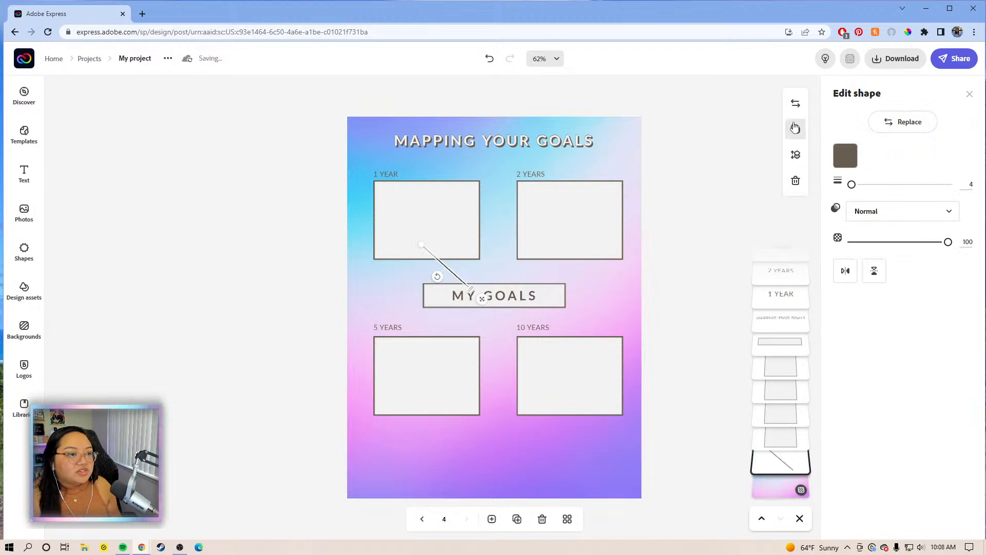
click(795, 129)
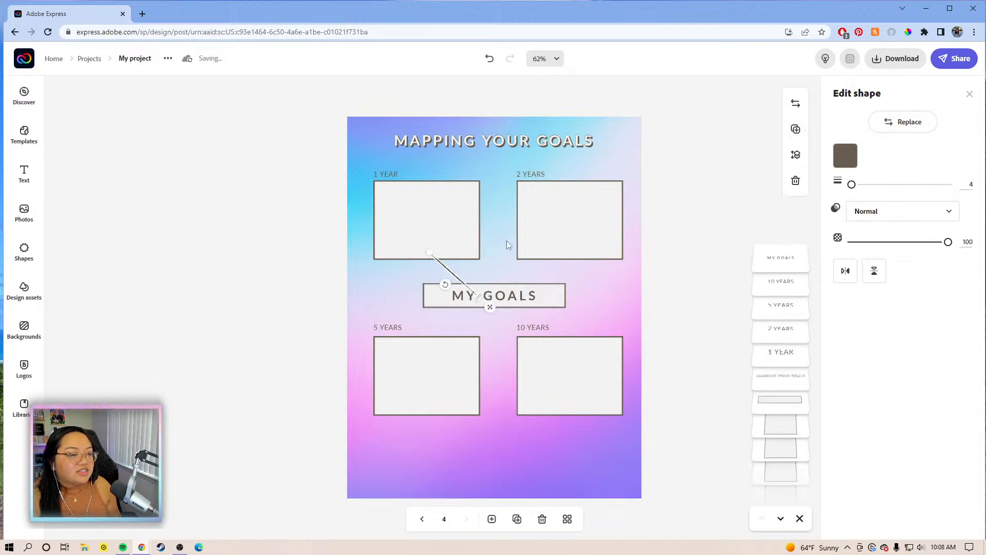
click(844, 273)
drag(423, 317, 515, 302)
click(588, 227)
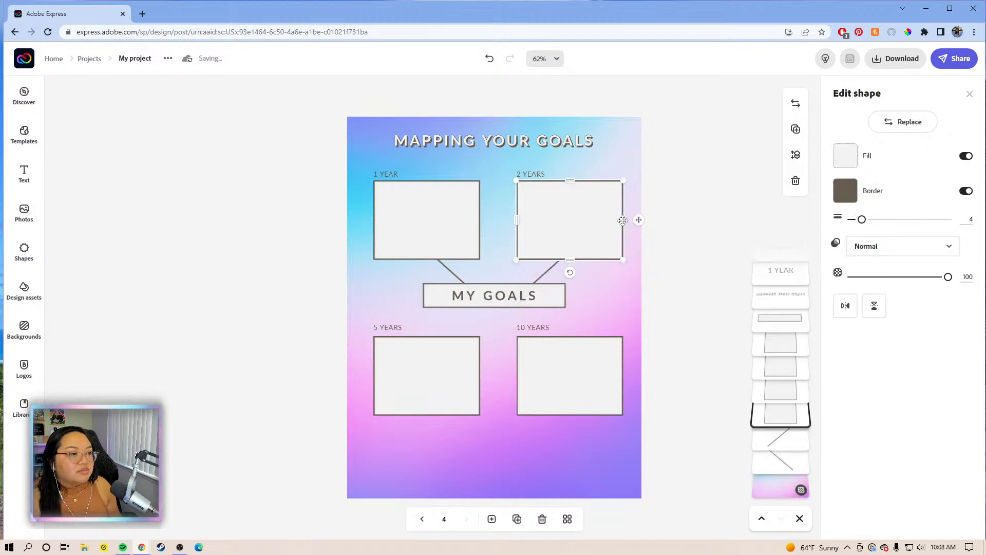
click(700, 275)
Set the opacity of the "MY GOALS" box to 100.
click(558, 299)
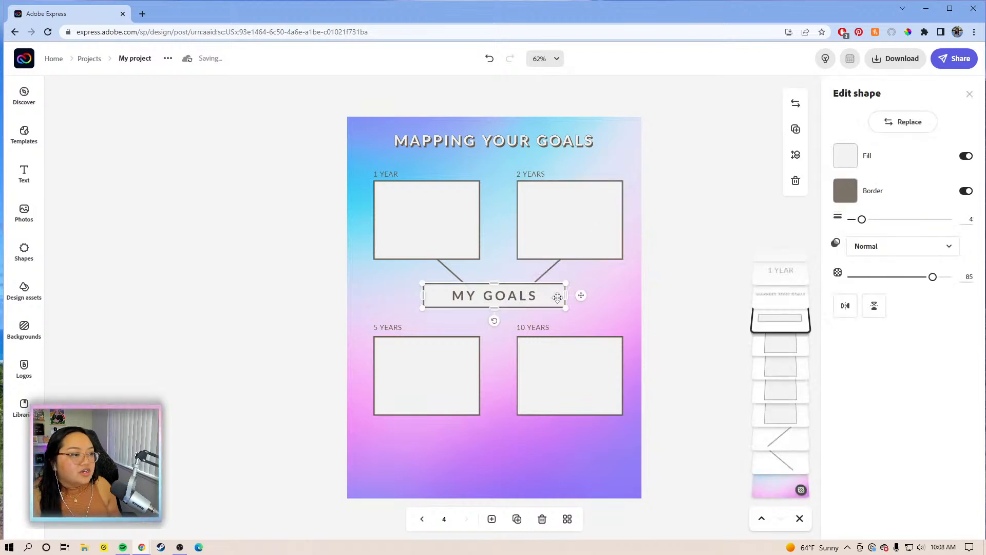
drag(936, 284, 962, 282)
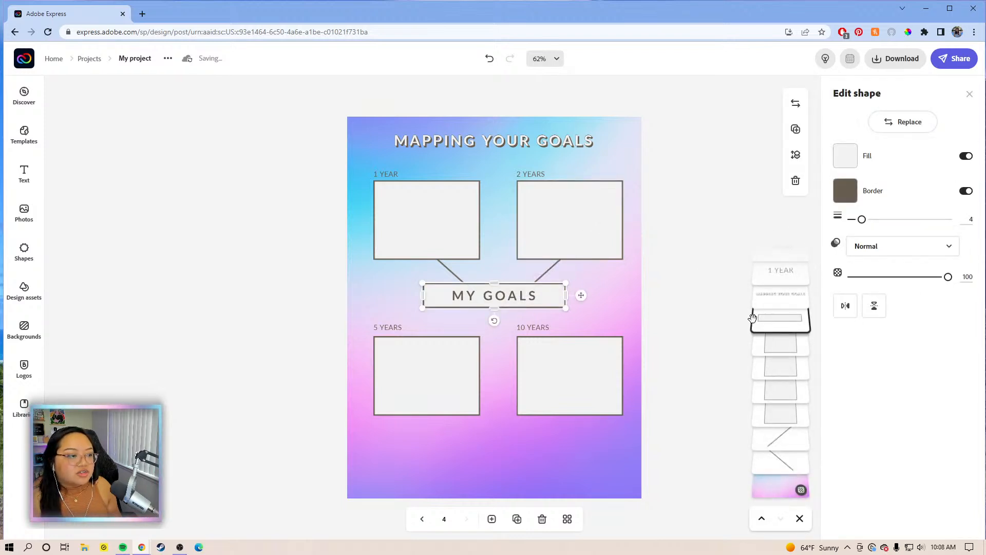
click(693, 283)
Shift the connector line under the "2 YEARS" box slightly to the left.
click(539, 279)
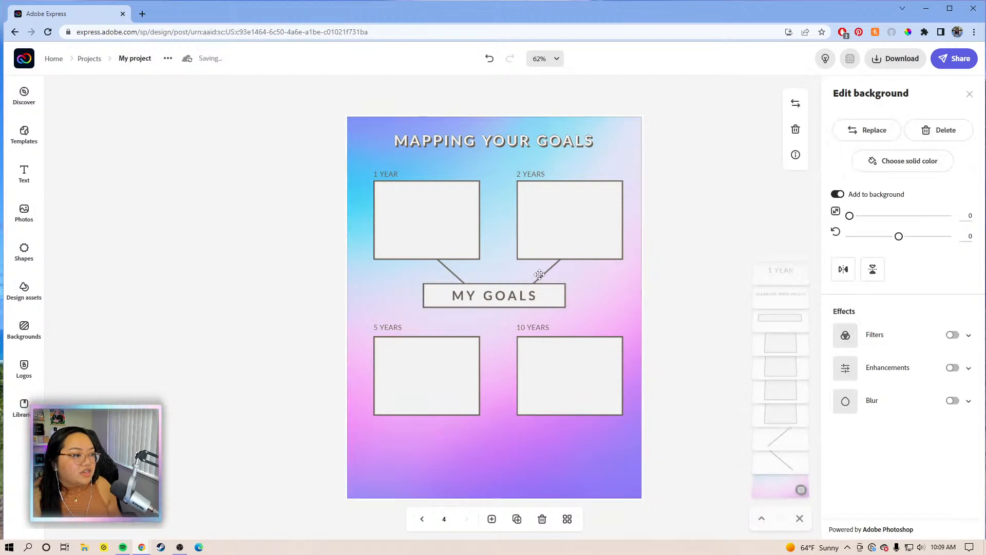
click(546, 274)
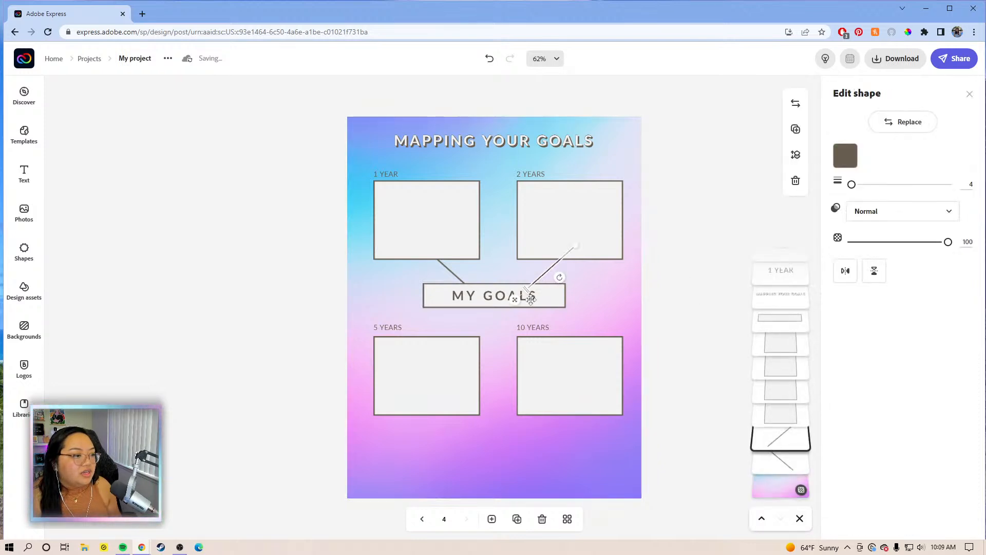
drag(516, 301, 511, 299)
Duplicate the "2 YEARS" connector line, flip the copy vertically and place it between "MY GOALS" and the "10 YEARS" box.
click(795, 129)
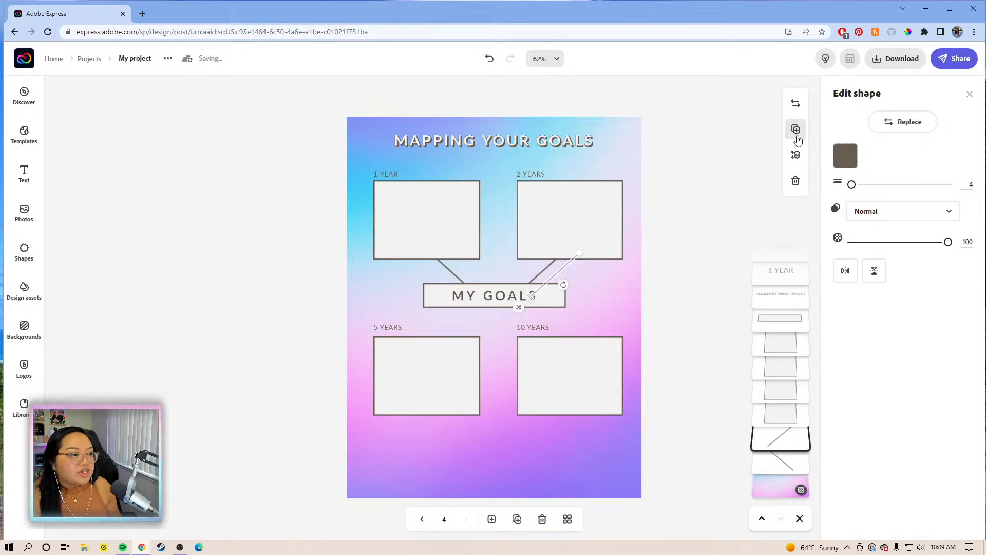
click(874, 272)
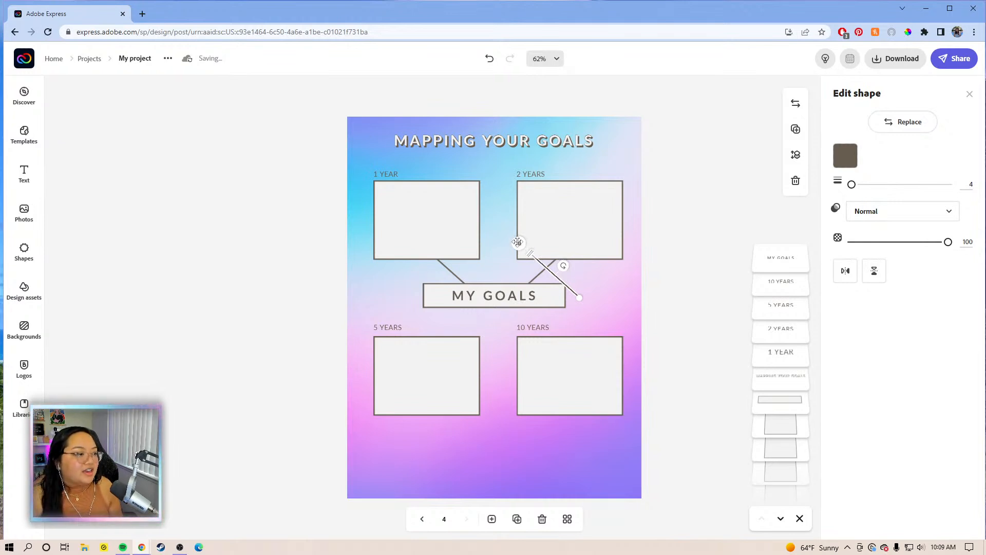
click(520, 251)
drag(514, 267, 535, 305)
click(667, 277)
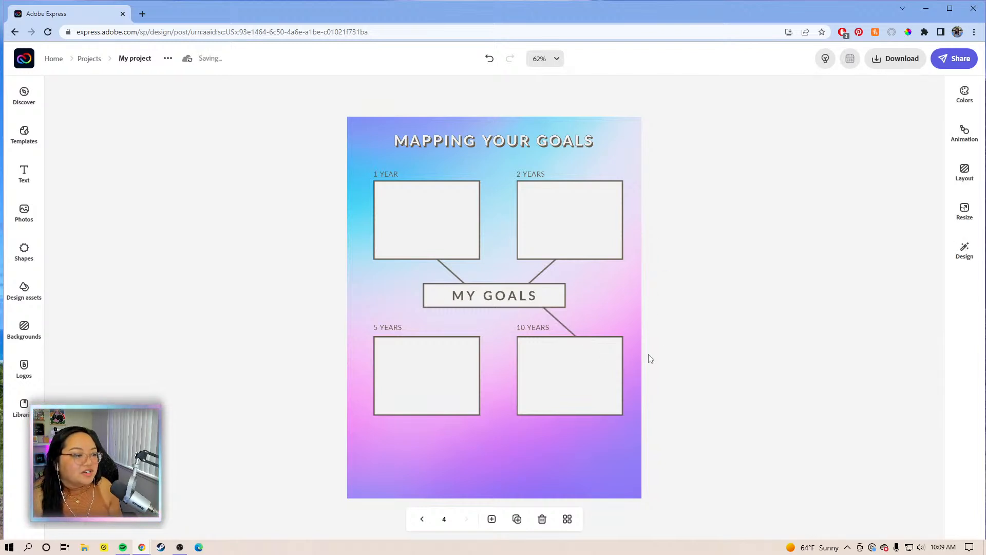
Duplicate the "10 YEARS" connector line, flip the copy horizontally and place it between "MY GOALS" and the "5 YEARS" box.
click(559, 325)
click(559, 322)
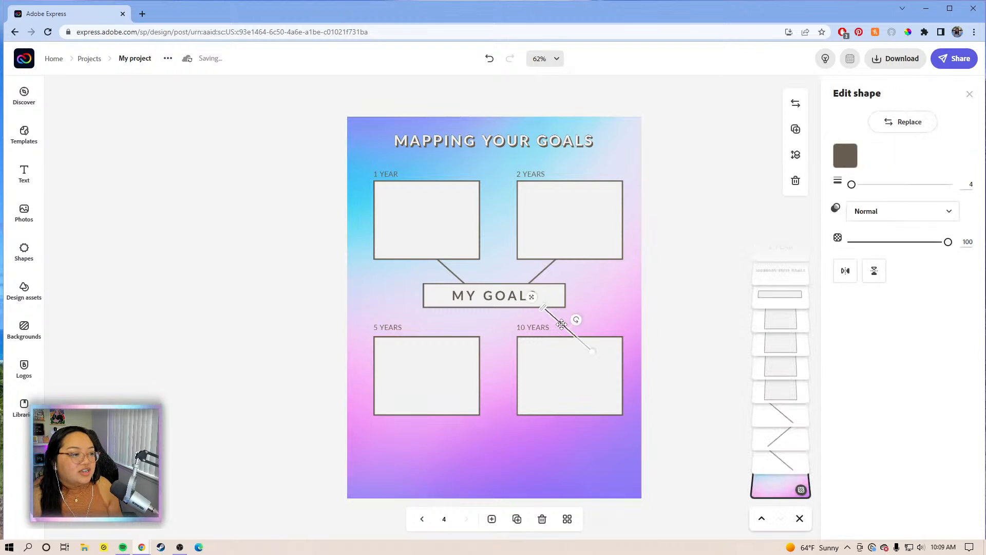
click(795, 129)
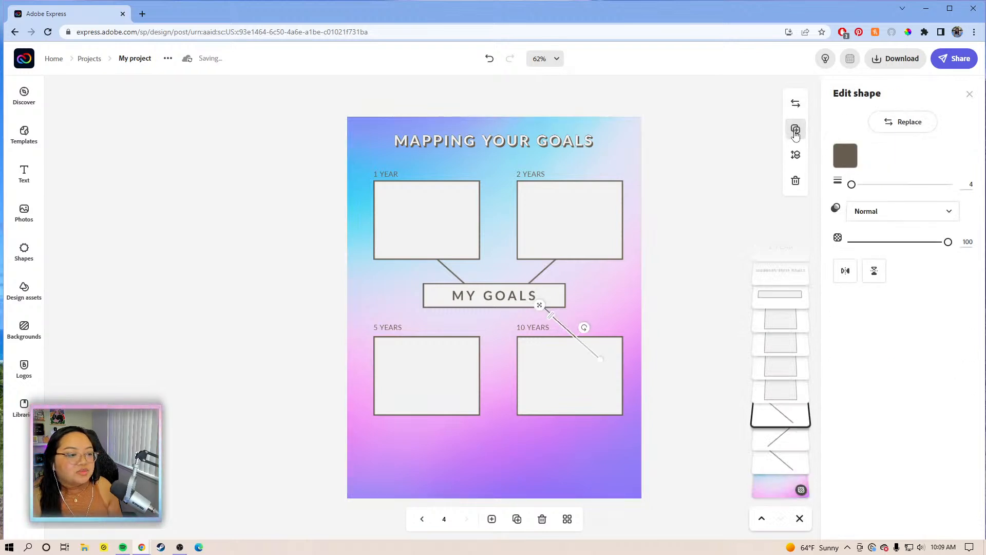
click(844, 274)
drag(609, 309, 464, 303)
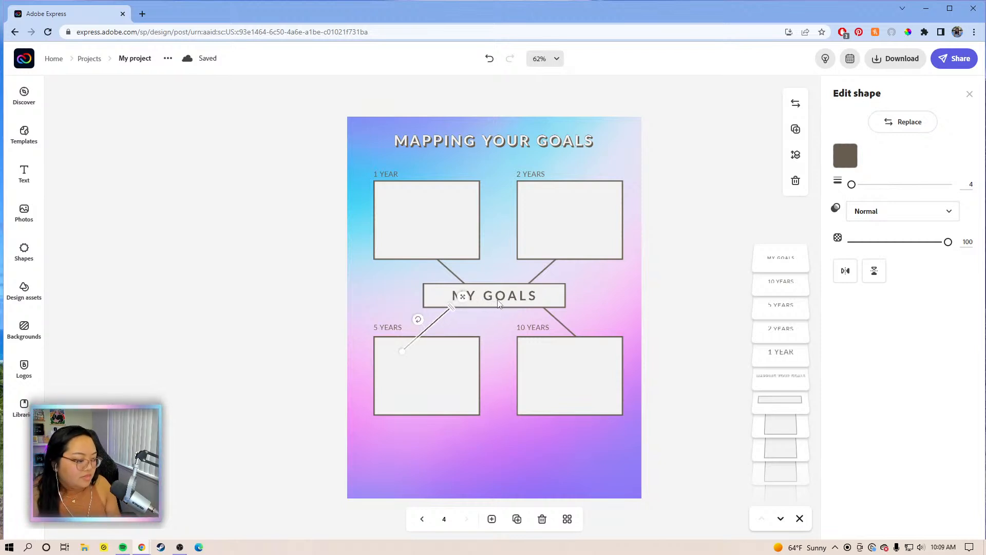
click(669, 316)
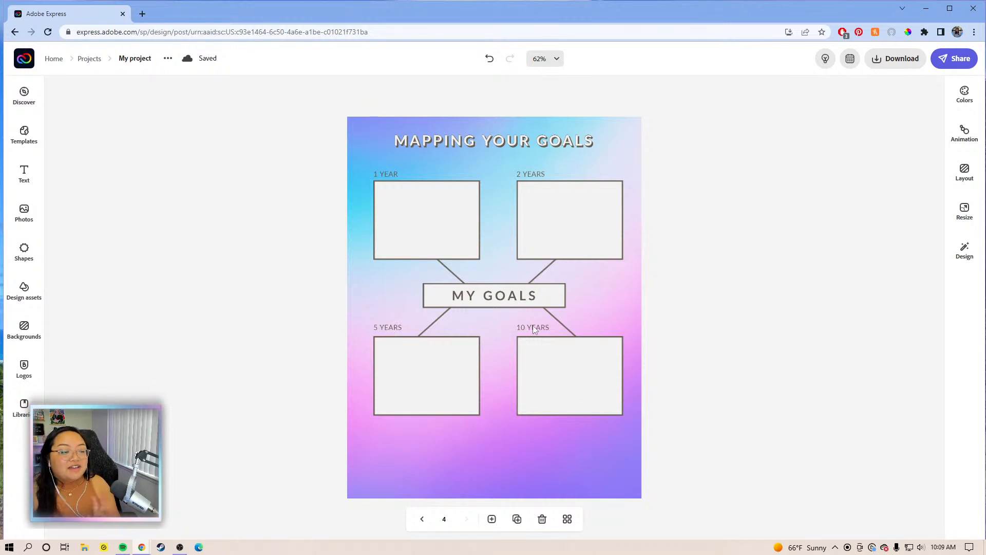
Move all the boxes, labels and connector lines together slightly lower on the page, leaving the title in place.
click(392, 329)
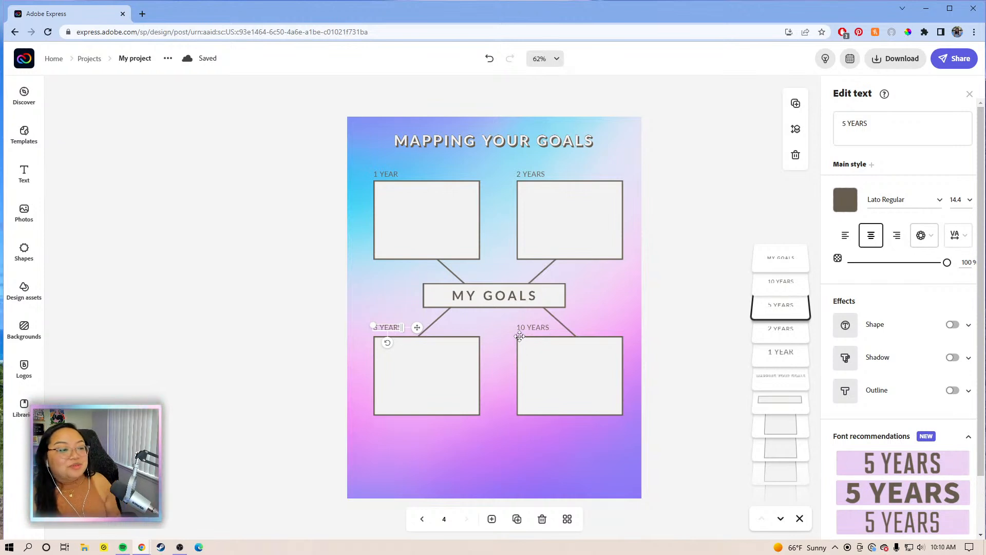
click(660, 325)
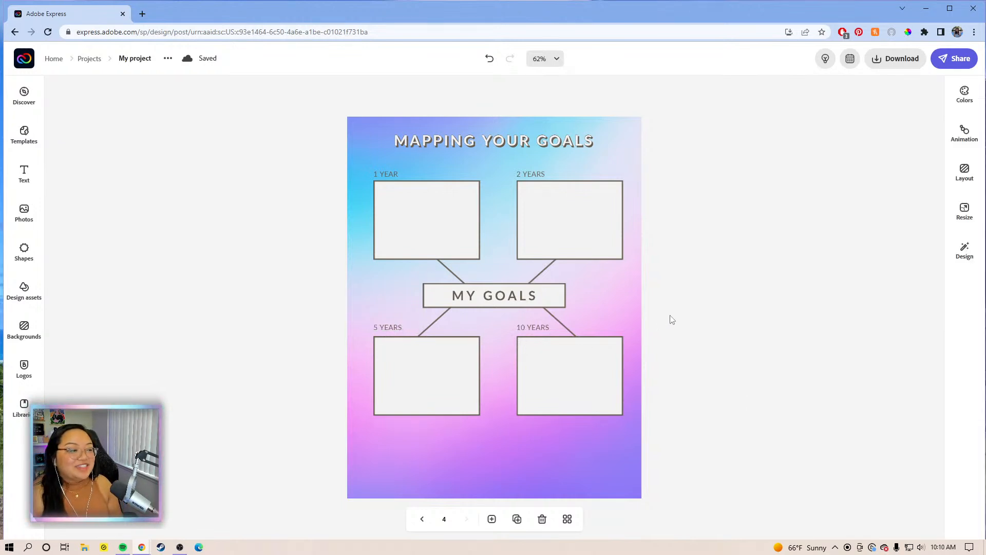
drag(677, 394, 360, 198)
click(674, 365)
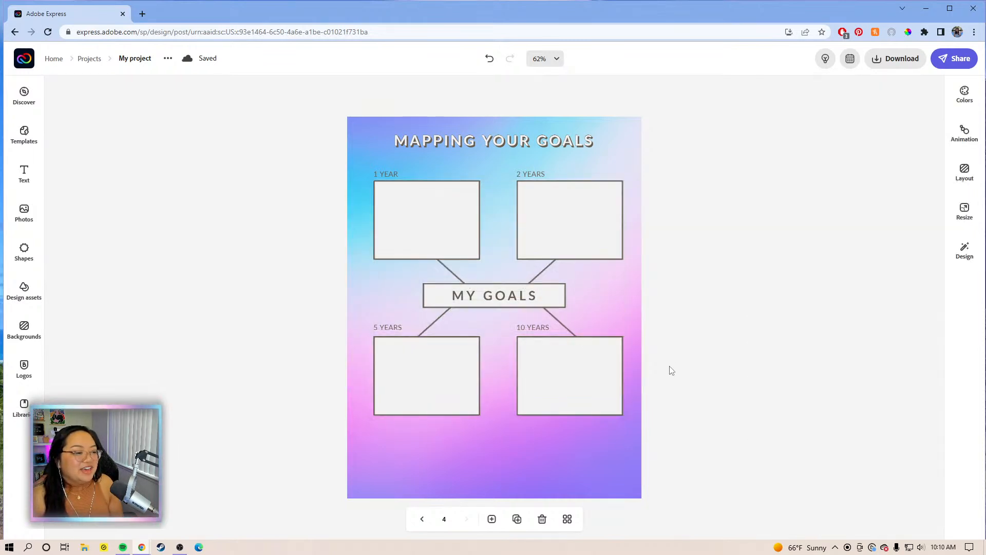
drag(721, 416, 307, 159)
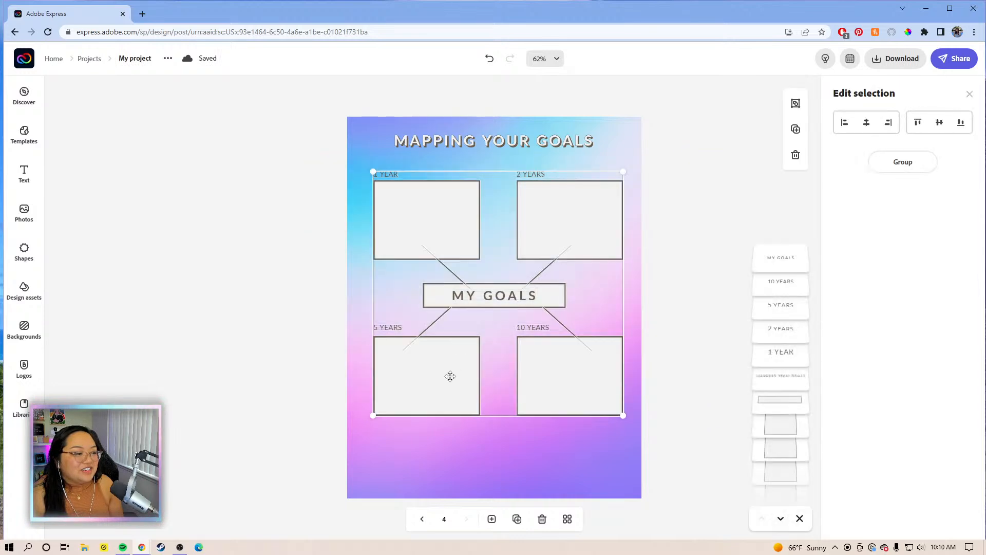
drag(435, 379, 436, 384)
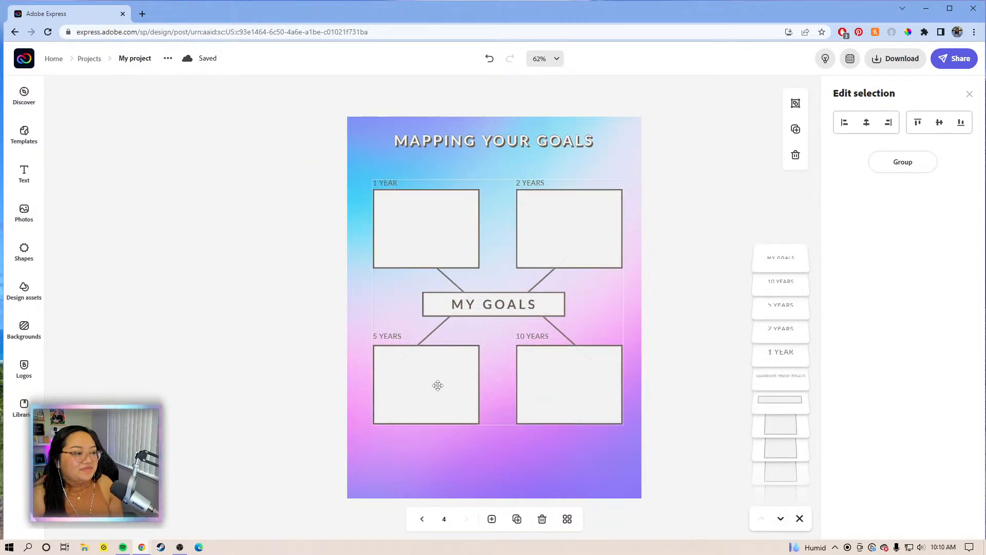
drag(438, 388, 438, 389)
click(677, 369)
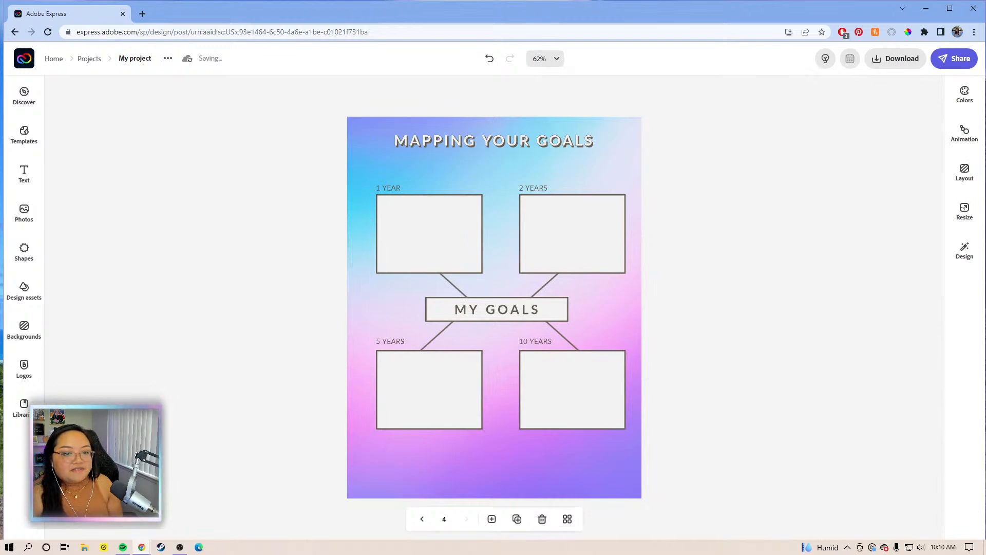
Duplicate the "Mapping Your Goals" page and delete everything below the title on the copy.
click(567, 520)
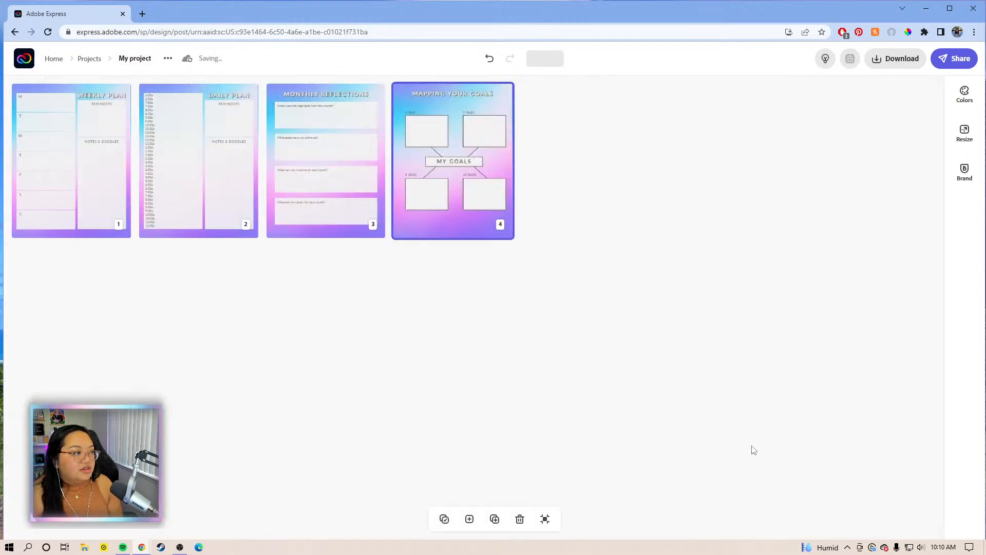
click(545, 519)
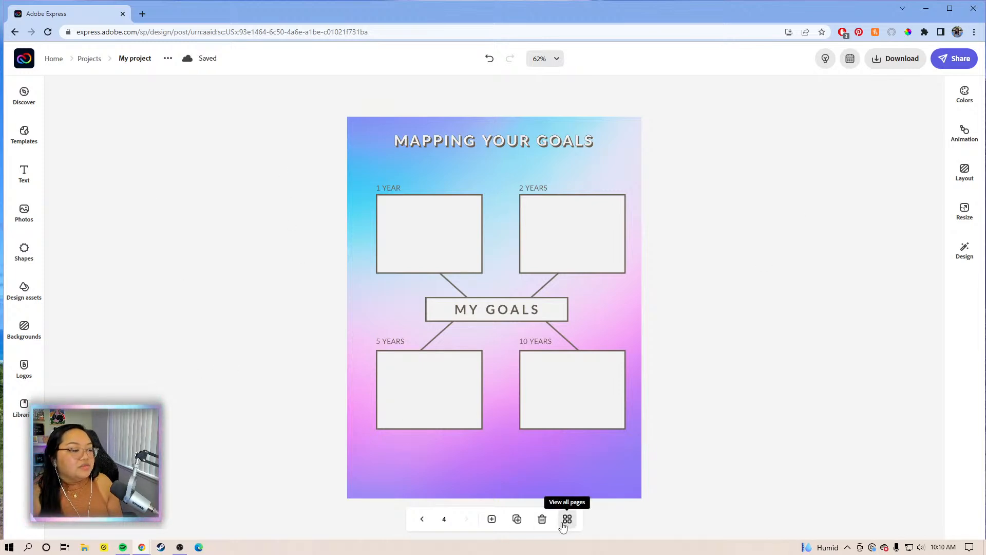
click(518, 520)
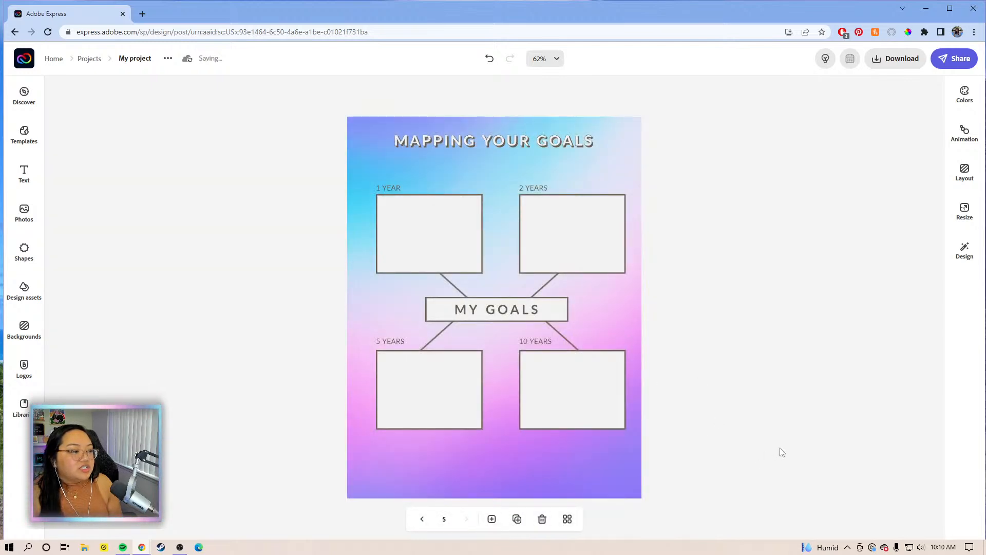
drag(782, 452, 240, 164)
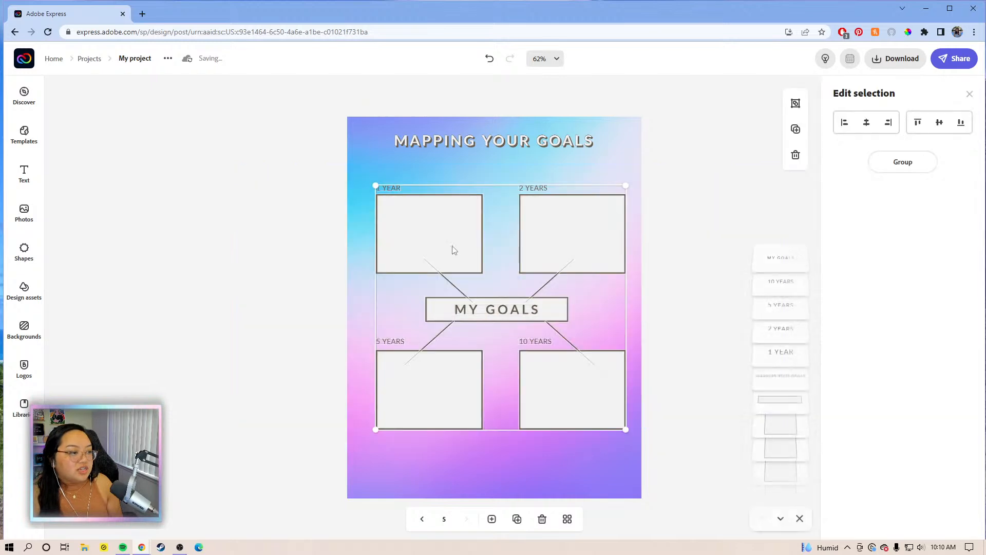
key(Delete)
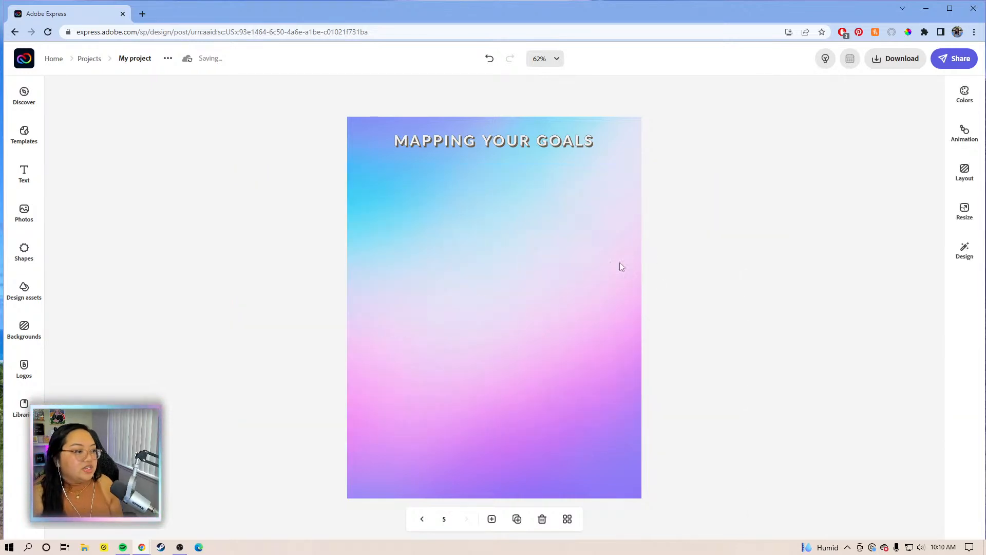
Change the title on page 5 to "2022" and move it to the middle of the page.
click(465, 144)
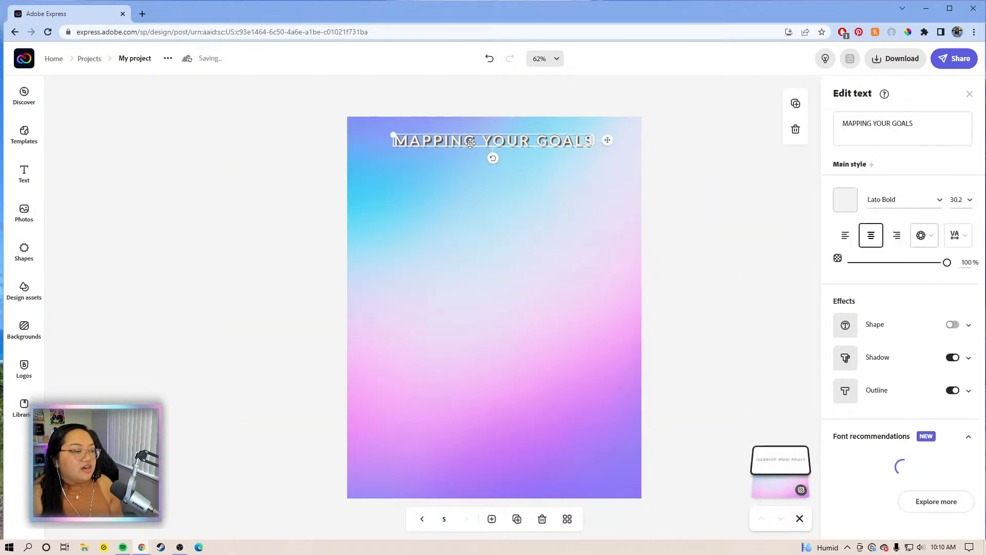
click(927, 128)
key(ctrl+a)
click(901, 135)
drag(922, 132, 854, 134)
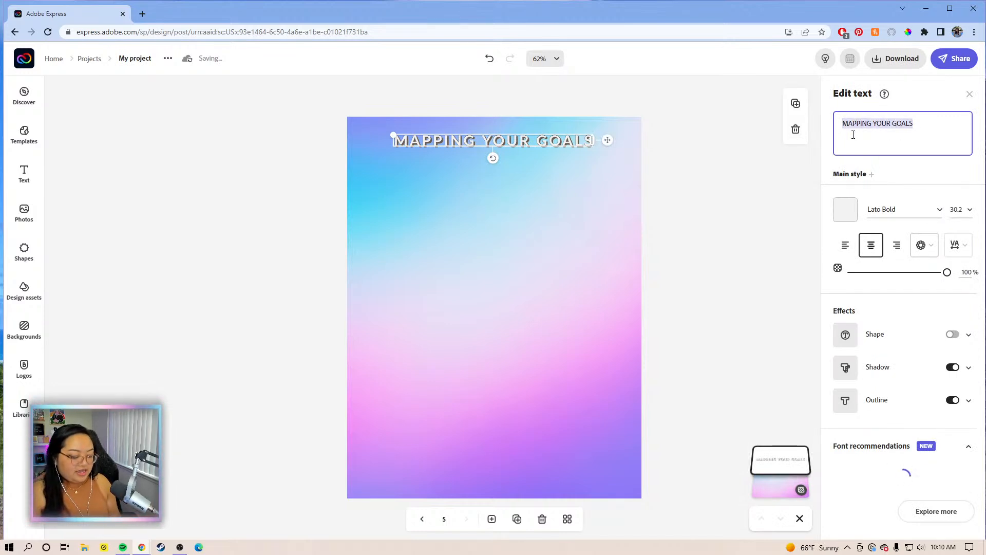
text(2022)
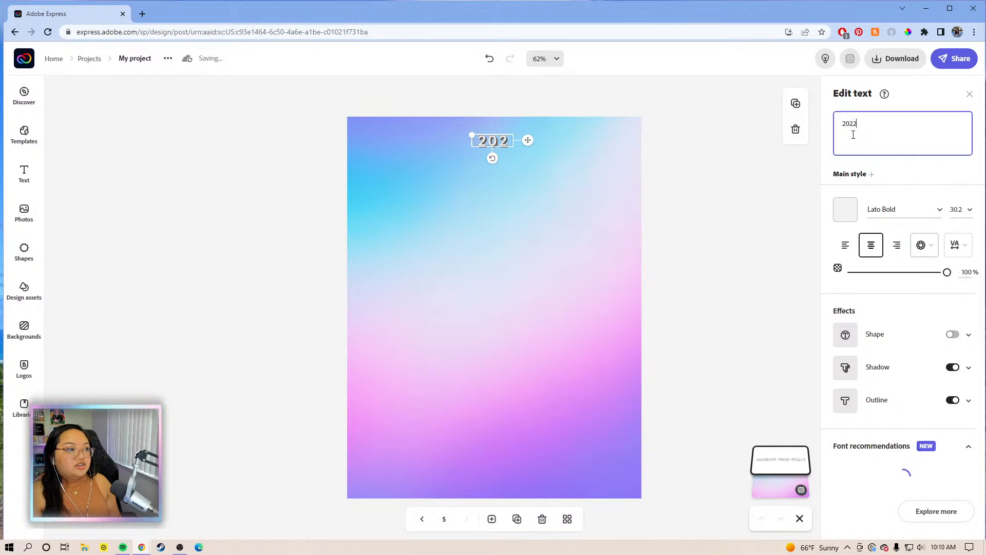
drag(528, 140, 557, 298)
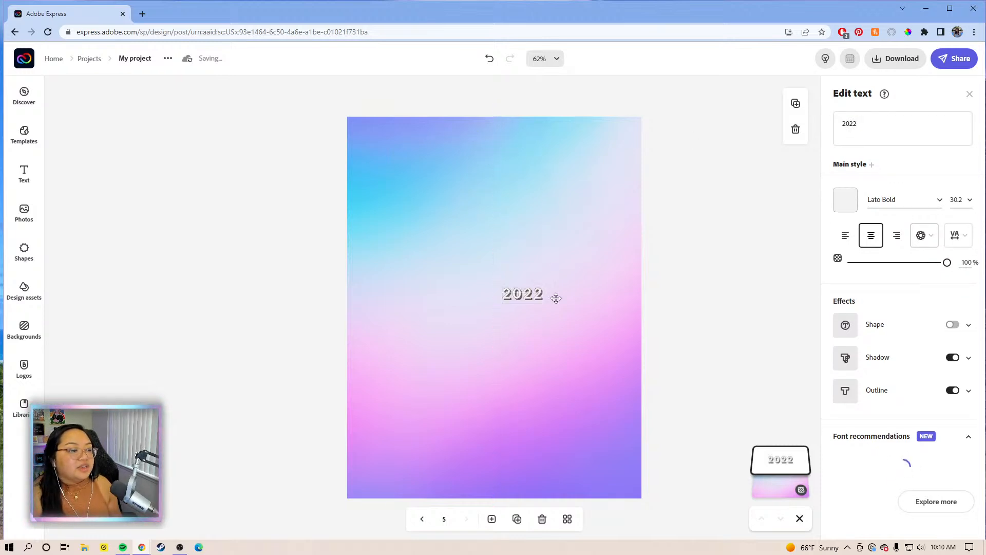
Change the page 5 title to "2023", enlarge it to about 120 pt and center it on the page.
click(867, 122)
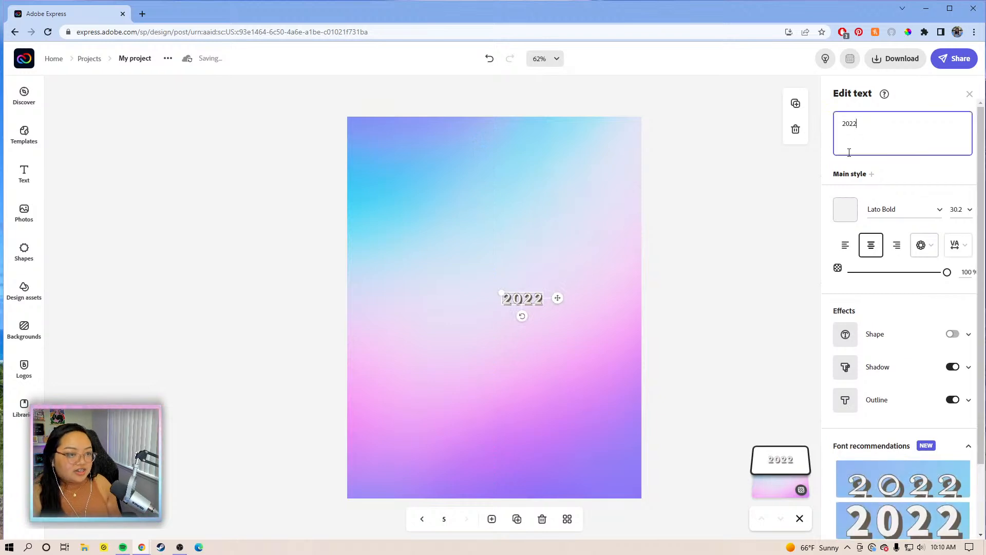
key(BackSpace)
text(3)
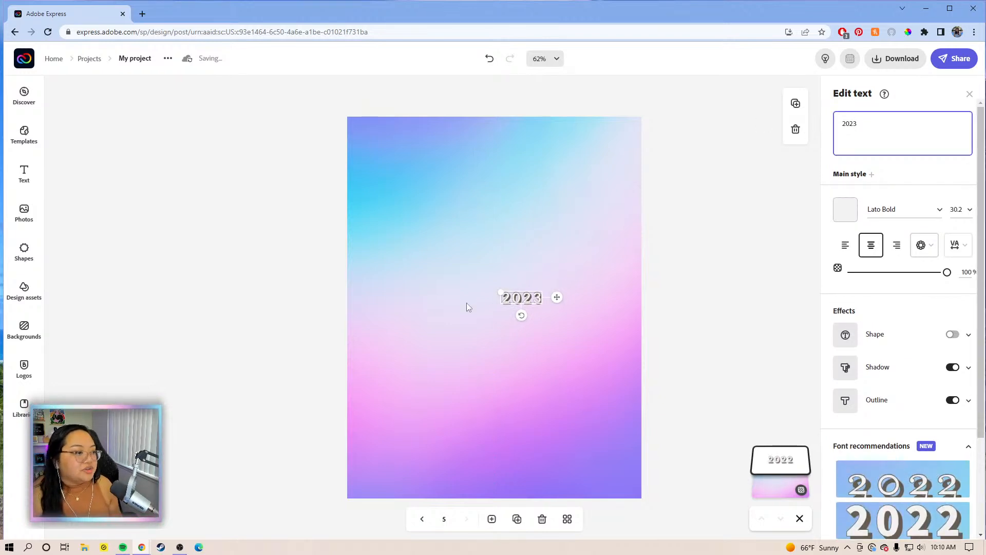
drag(496, 290, 377, 257)
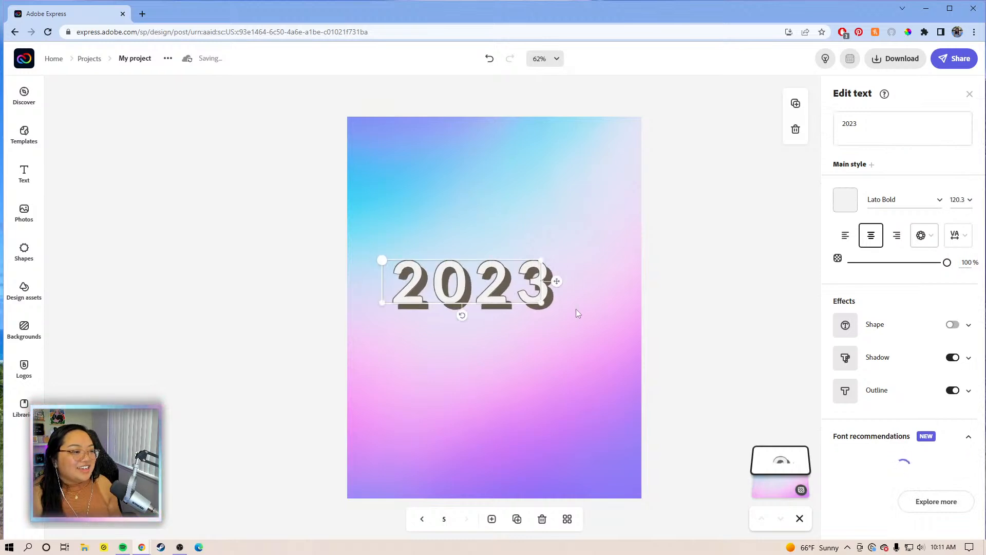
drag(545, 280, 565, 284)
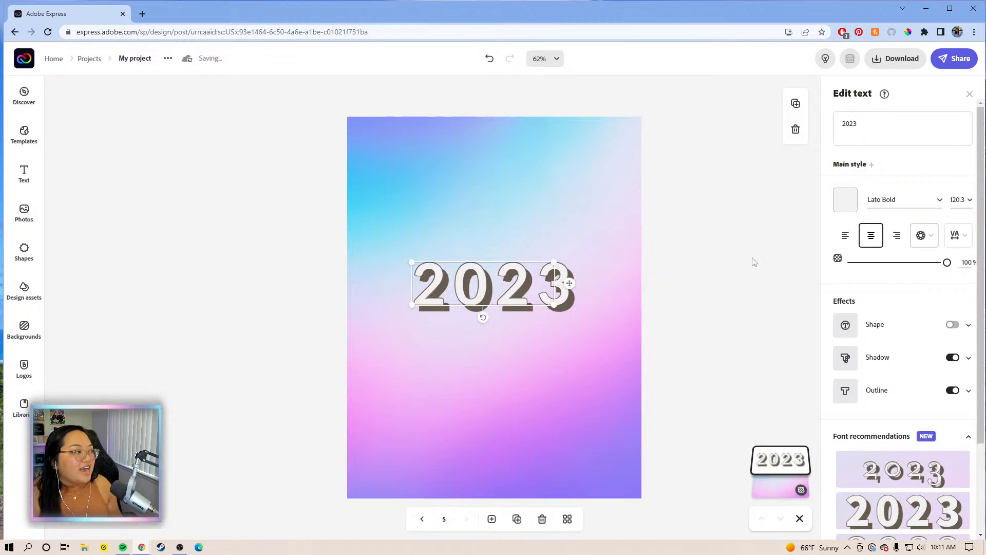
Add a new text box above "2023" with its shadow and outline effects turned off.
click(24, 174)
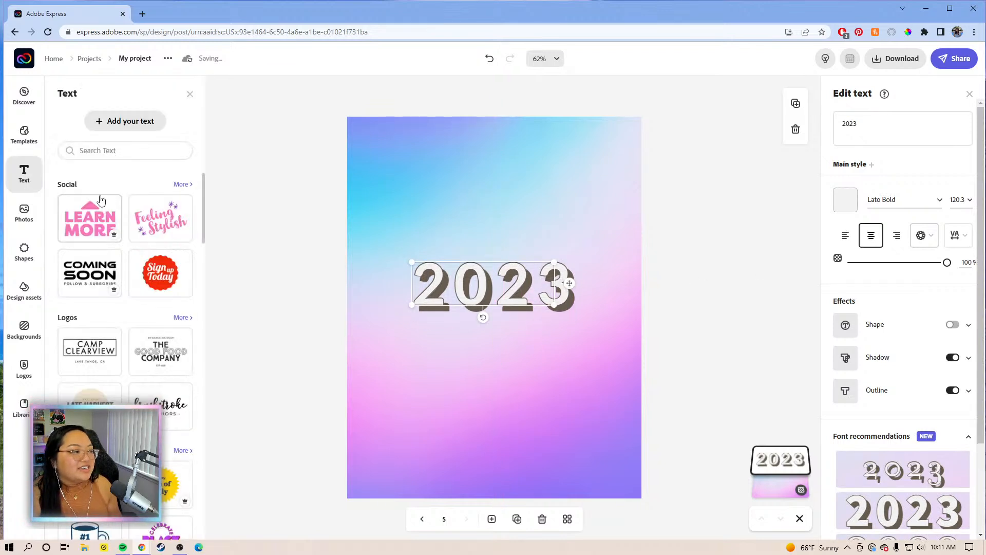
click(145, 123)
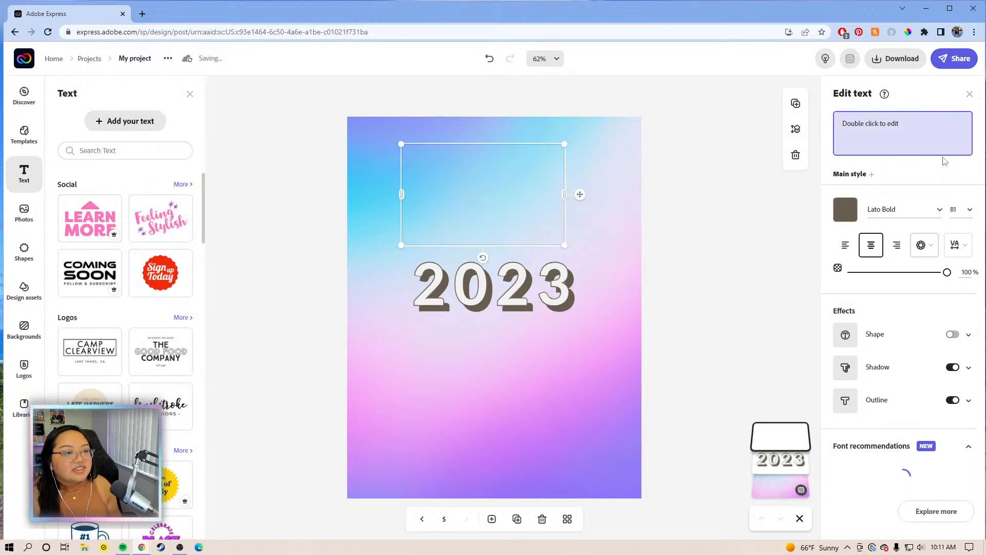
click(951, 369)
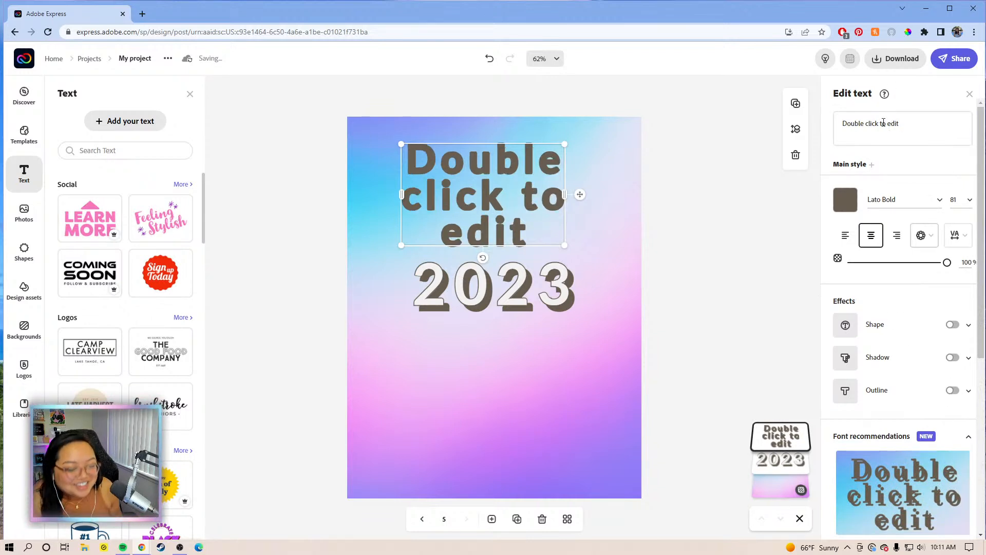
Replace the new text box's placeholder with the planner owner's first name in possessive form.
click(893, 127)
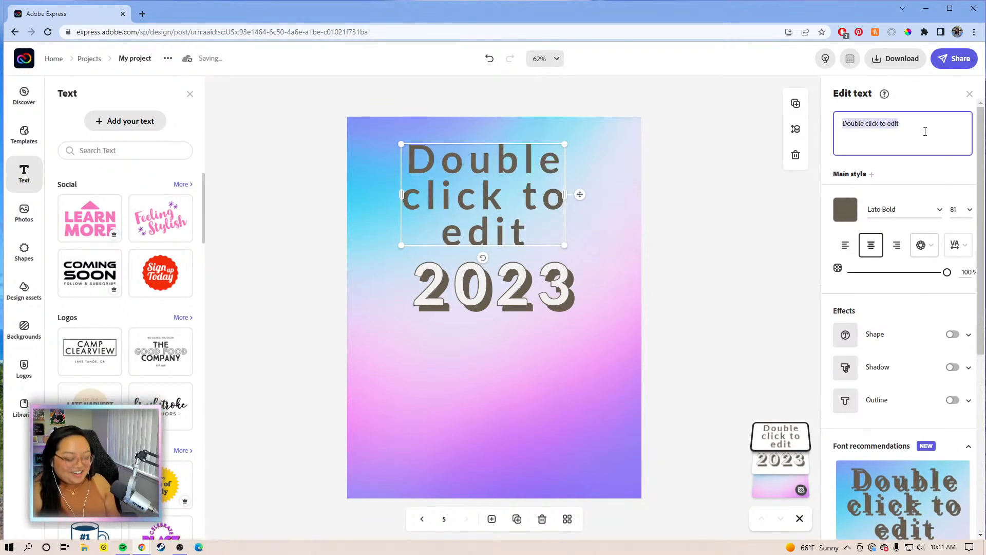
key(BackSpace)
text(kA)
key(BackSpace)
key(BackSpace)
text(Katrina's )
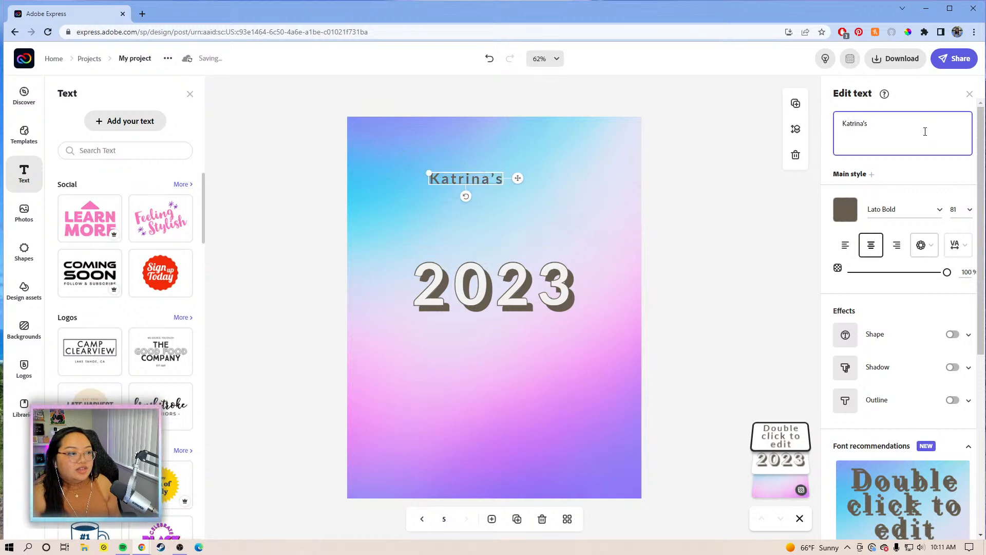
text(Pl)
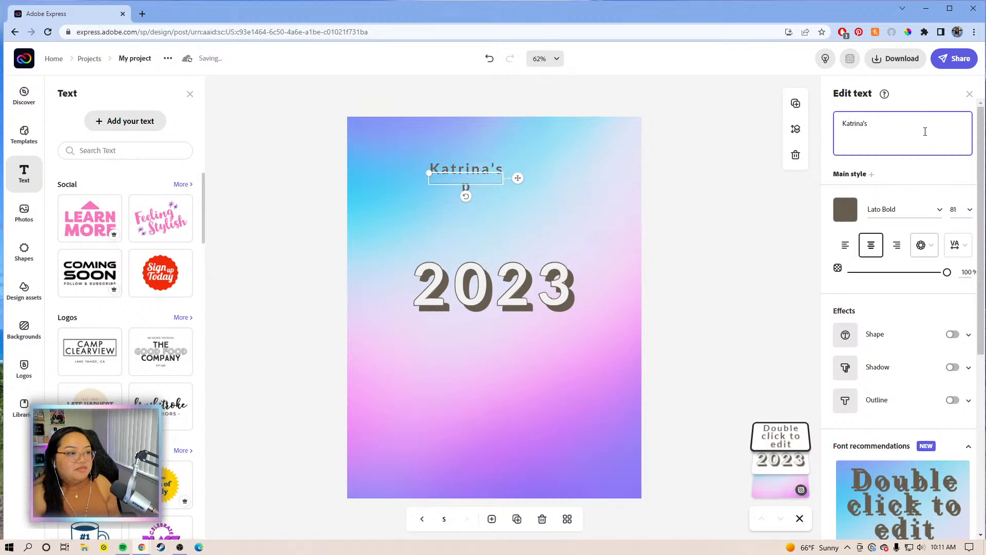
text(ann)
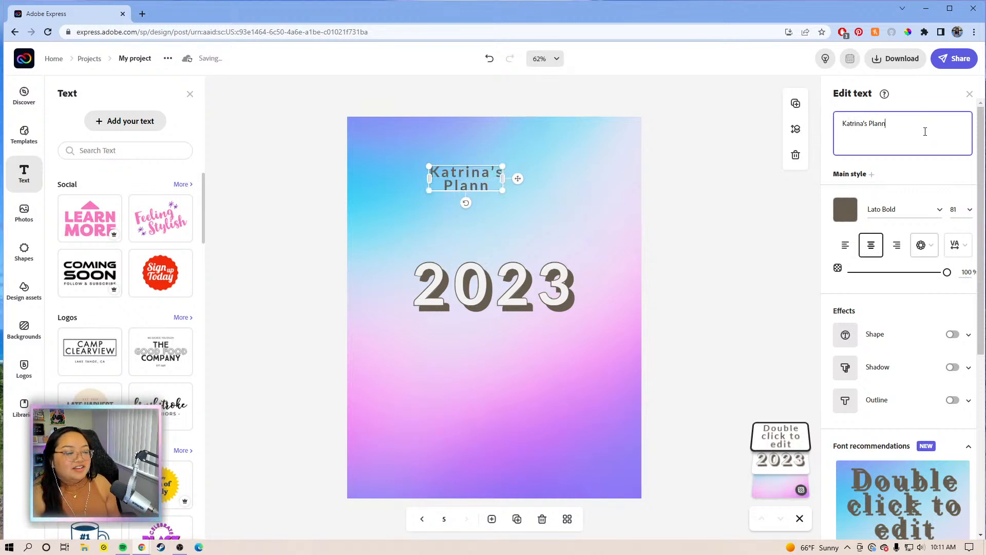
key(BackSpace)
key(BackSpace)
key(BackSpace)
key(BackSpace)
key(BackSpace)
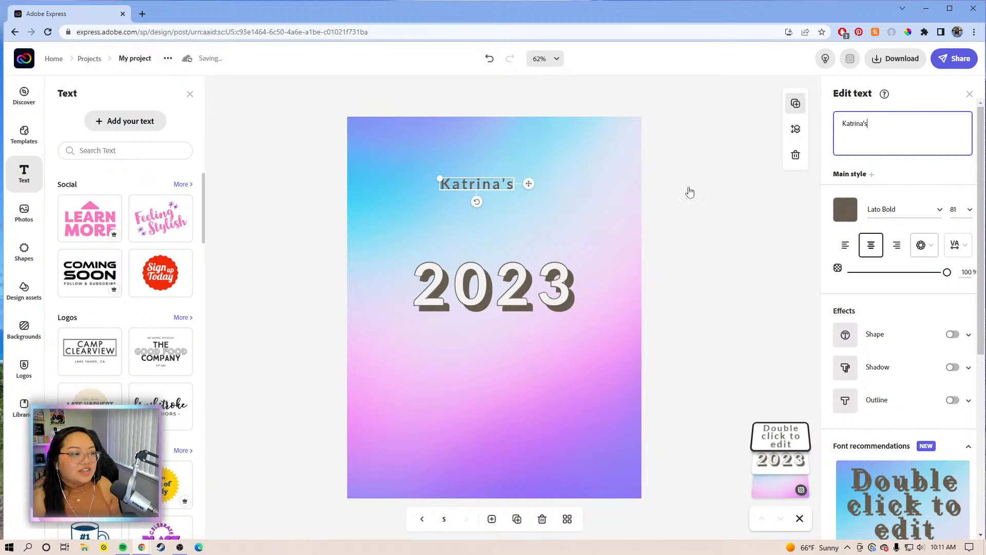
Duplicate the name text, placing one copy below the end of "2023" and the other above its beginning.
drag(515, 191, 600, 342)
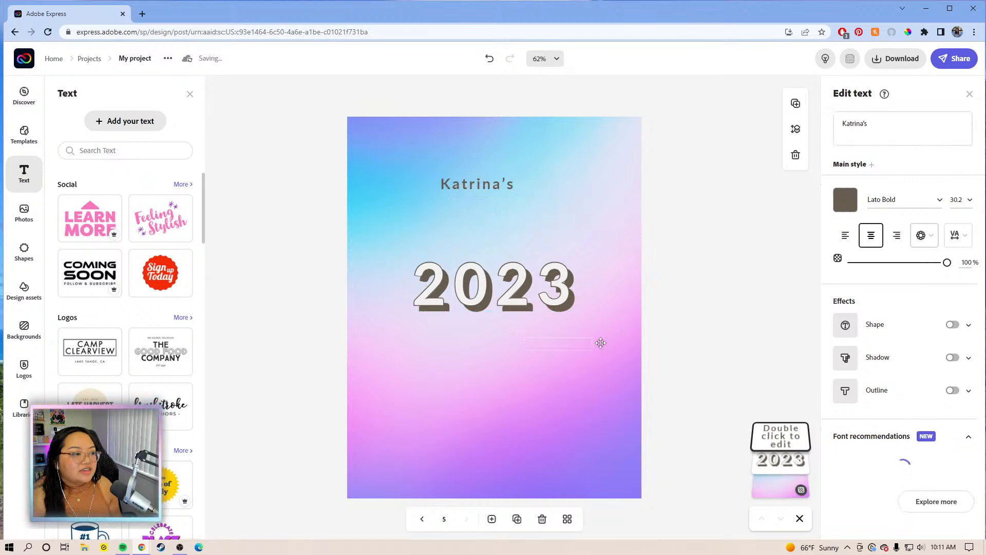
click(497, 183)
drag(530, 184, 509, 240)
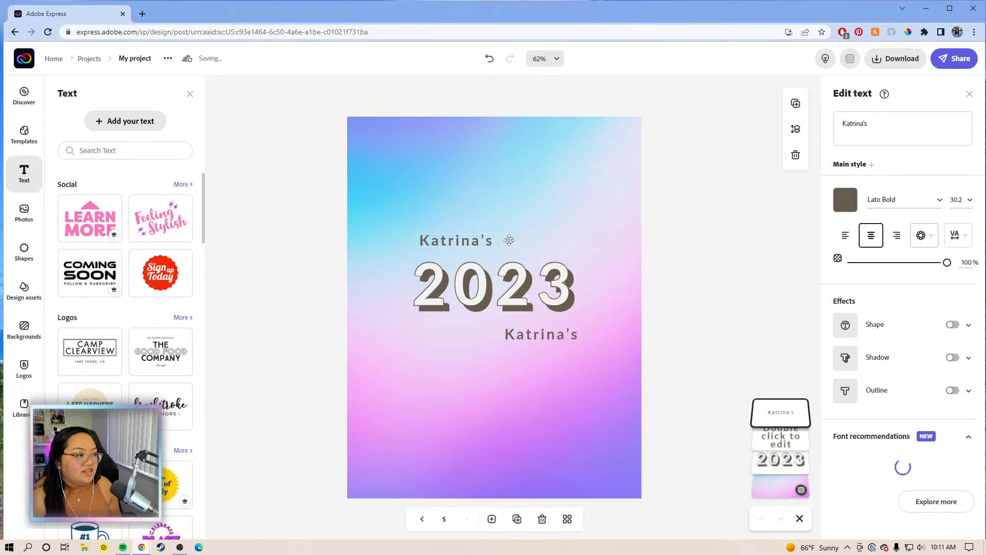
drag(507, 241, 506, 246)
Change the name text below "2023" to "Planner".
click(547, 334)
click(873, 126)
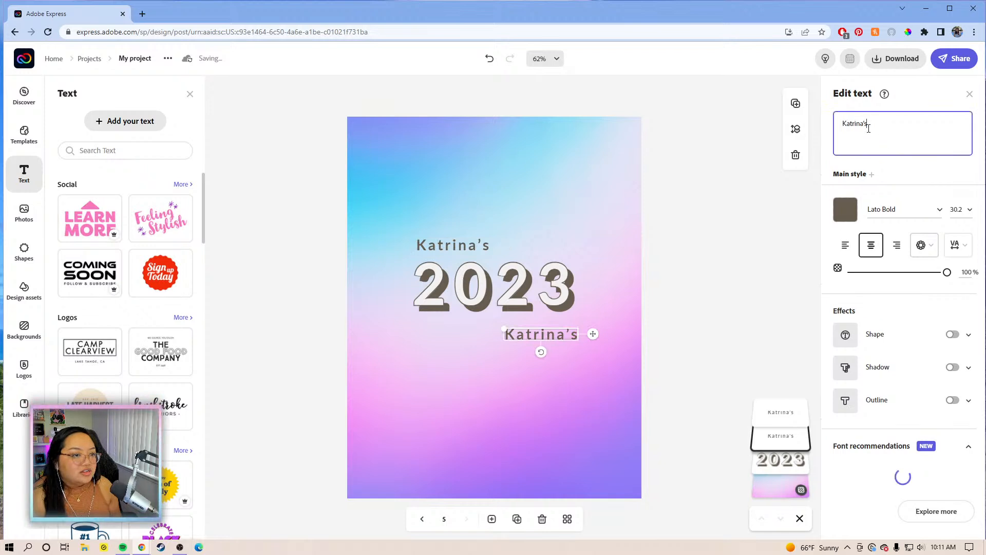
drag(869, 124, 840, 131)
text(P)
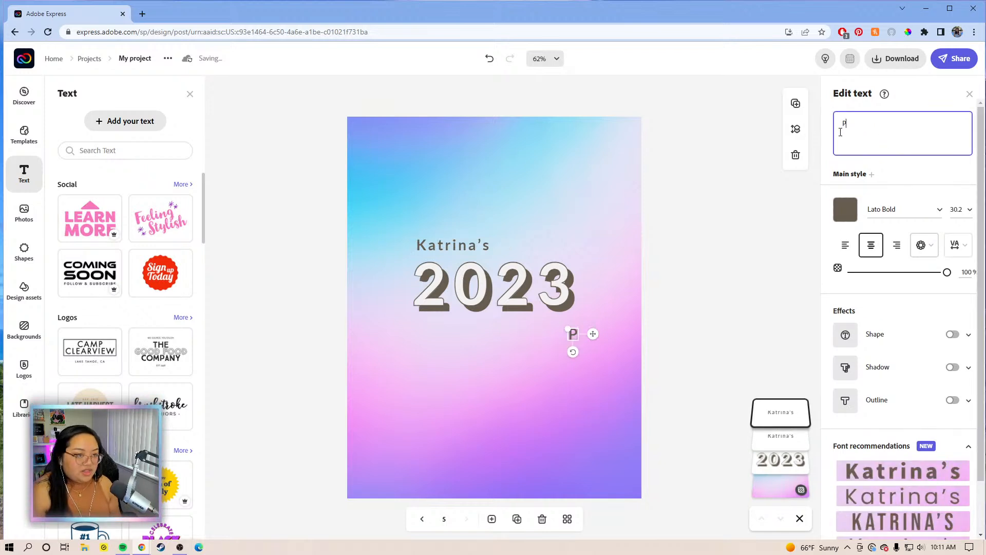
text(lanner)
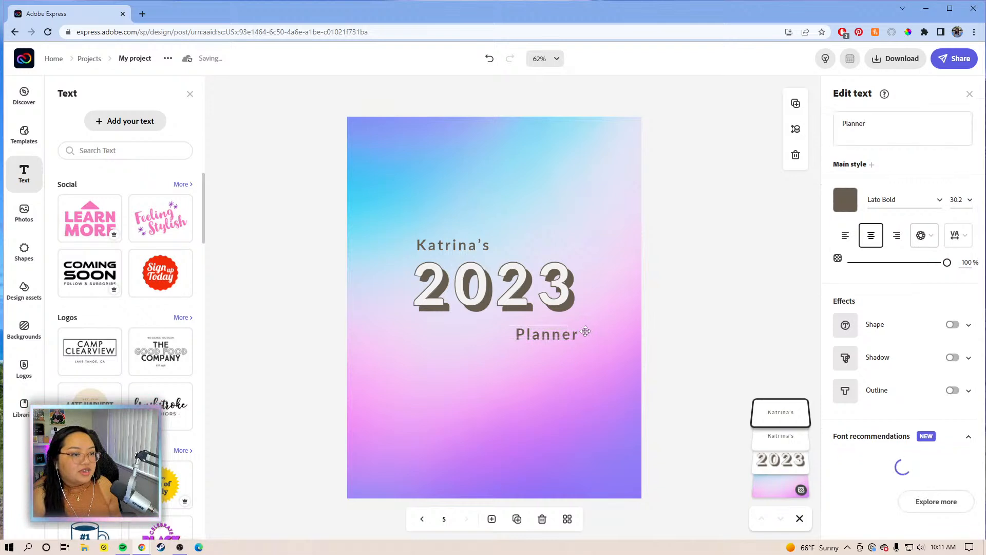
Set the font of "Planner" to Goovy Modice Regular from the KT Brand 2022 fonts.
click(881, 199)
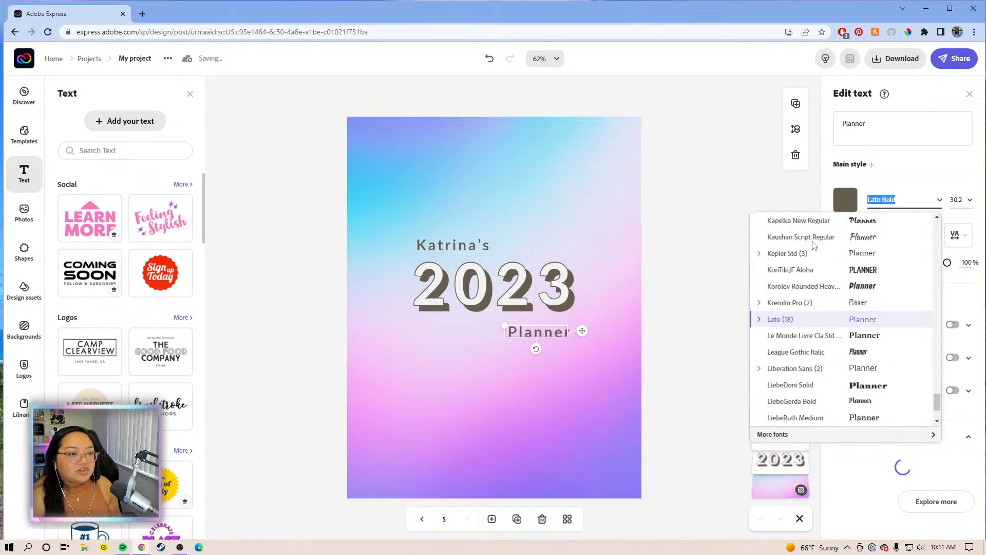
click(806, 237)
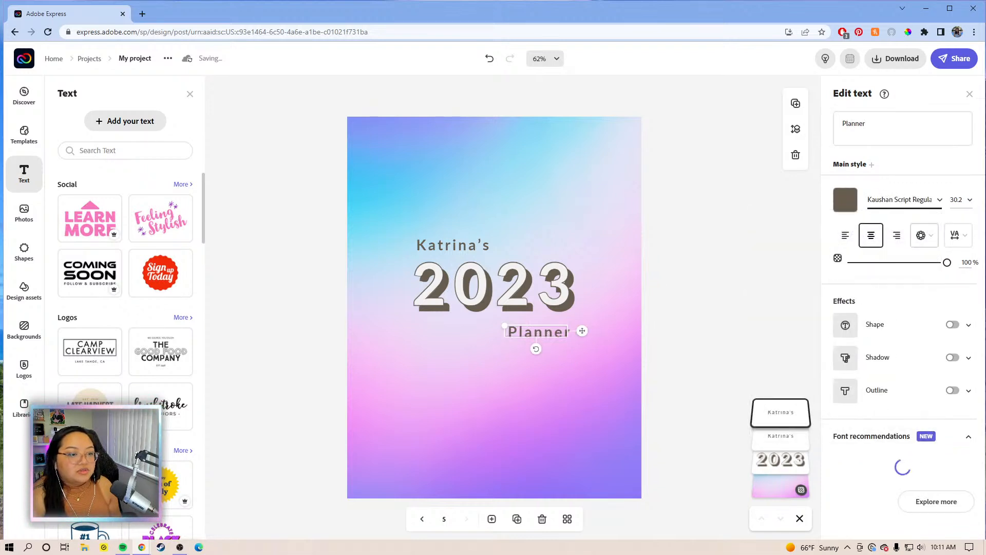
click(938, 205)
drag(934, 315, 938, 242)
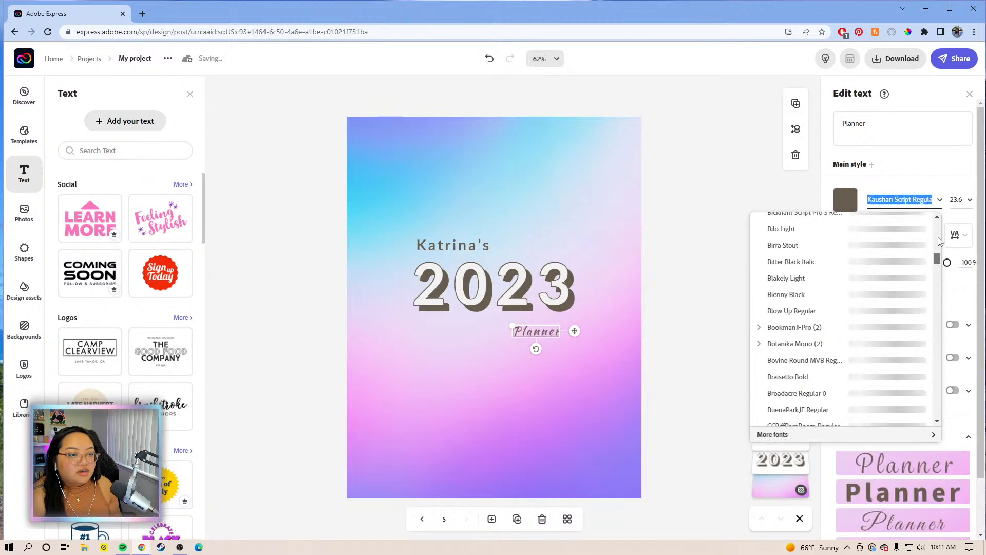
scroll(938, 241, up, 10)
click(876, 240)
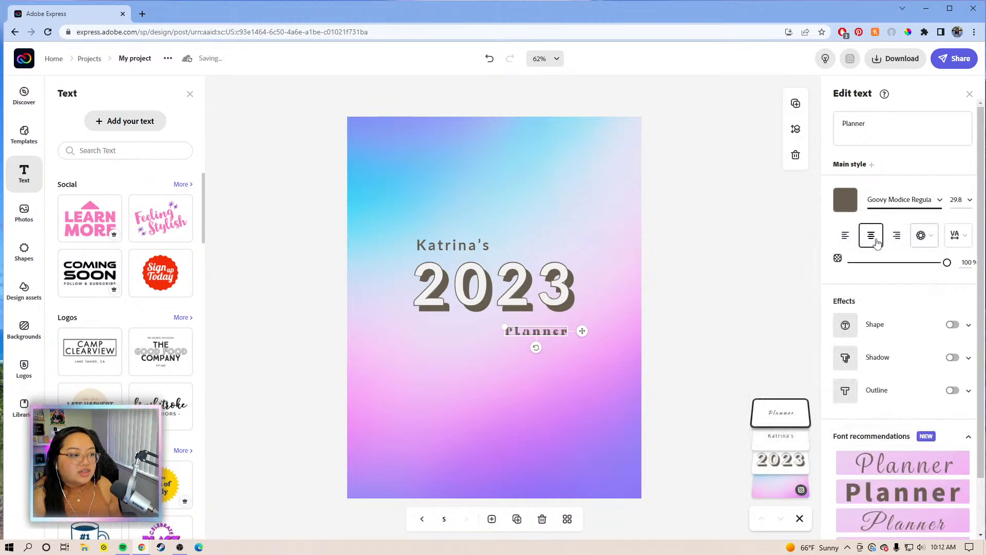
Set the letter spacing of "Planner" to 0, enlarge it to 44 pt and tuck it under the end of "2023".
click(956, 236)
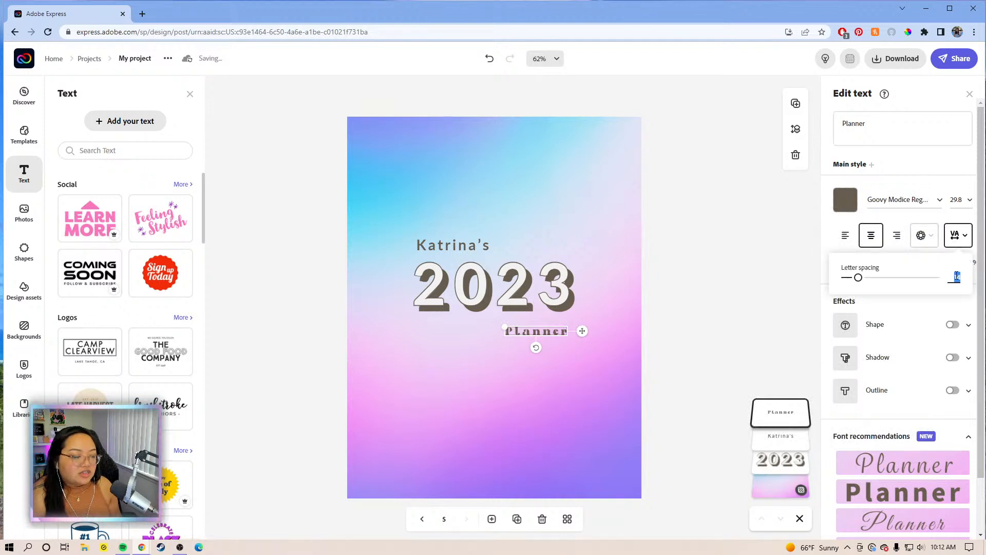
drag(857, 278, 840, 277)
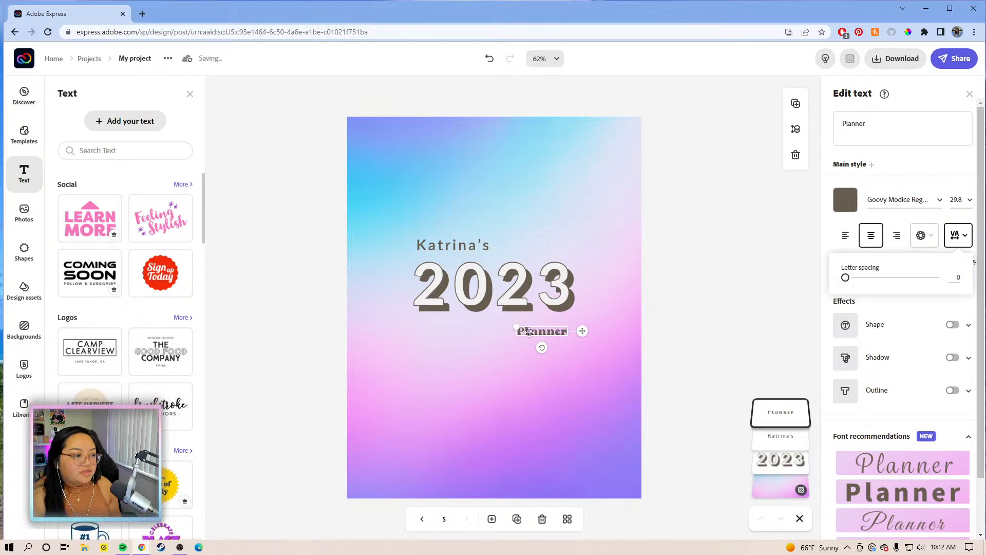
drag(517, 329, 494, 325)
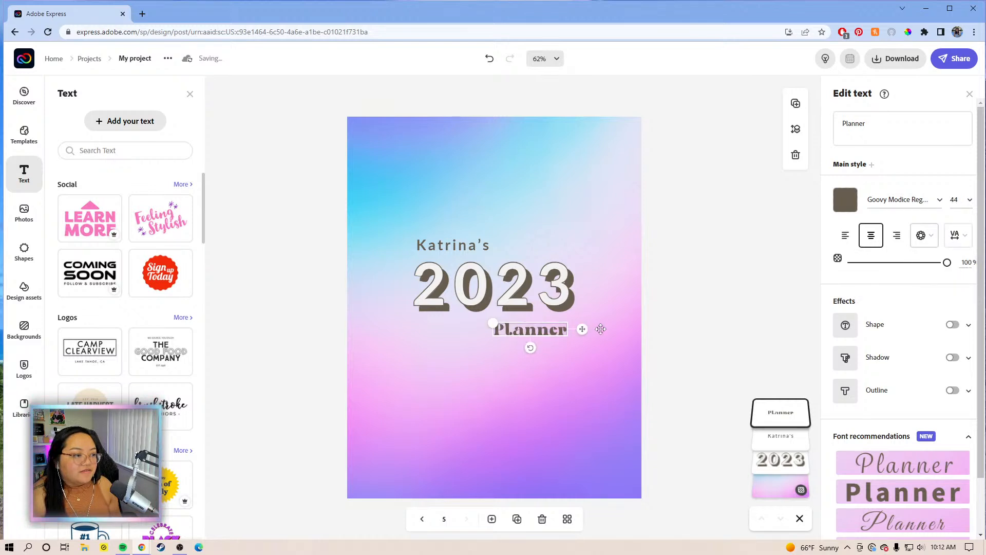
drag(582, 332, 588, 326)
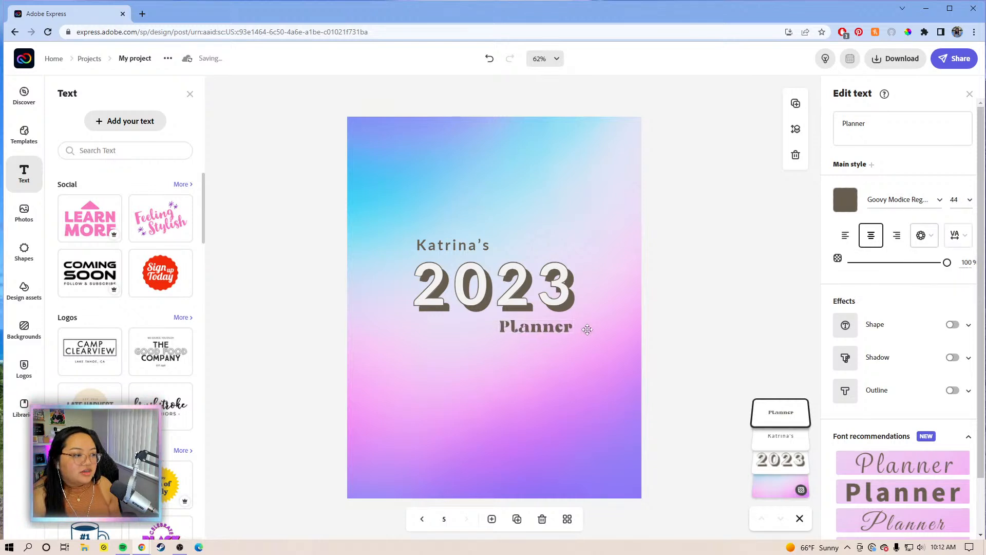
Set the name text above "2023" to Goovy Modice Regular, remove its letter spacing and move it closer to the year.
click(449, 244)
click(867, 124)
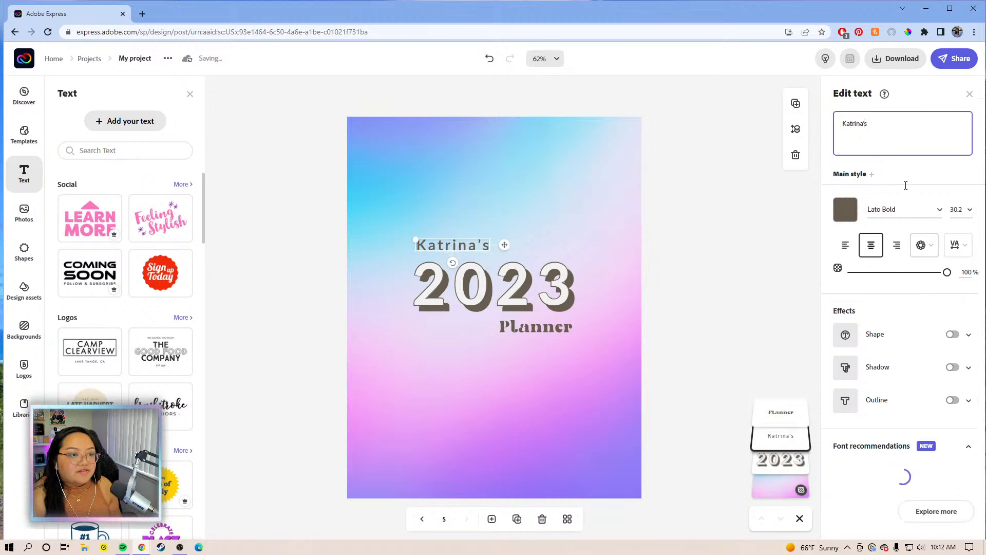
click(939, 217)
scroll(896, 270, down, 5)
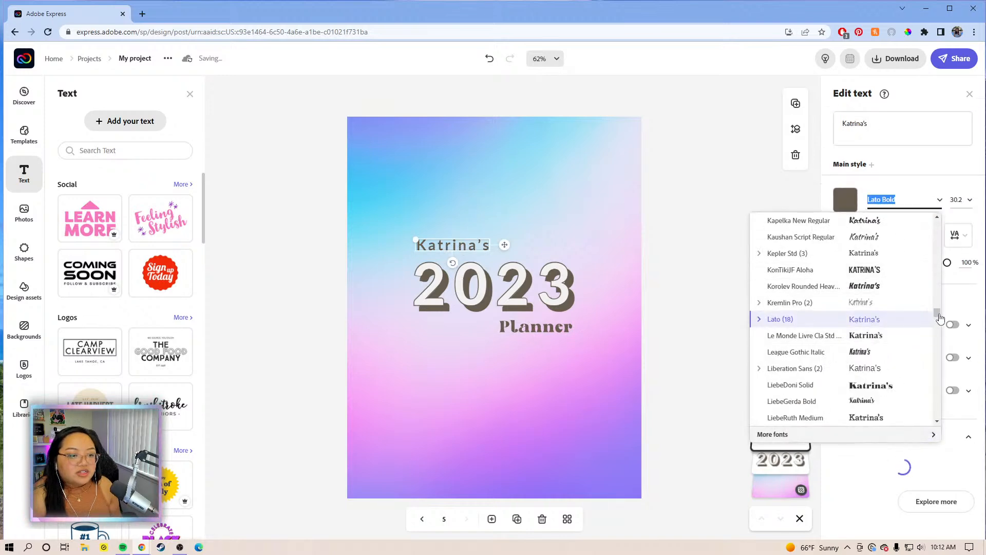
scroll(938, 255, up, 10)
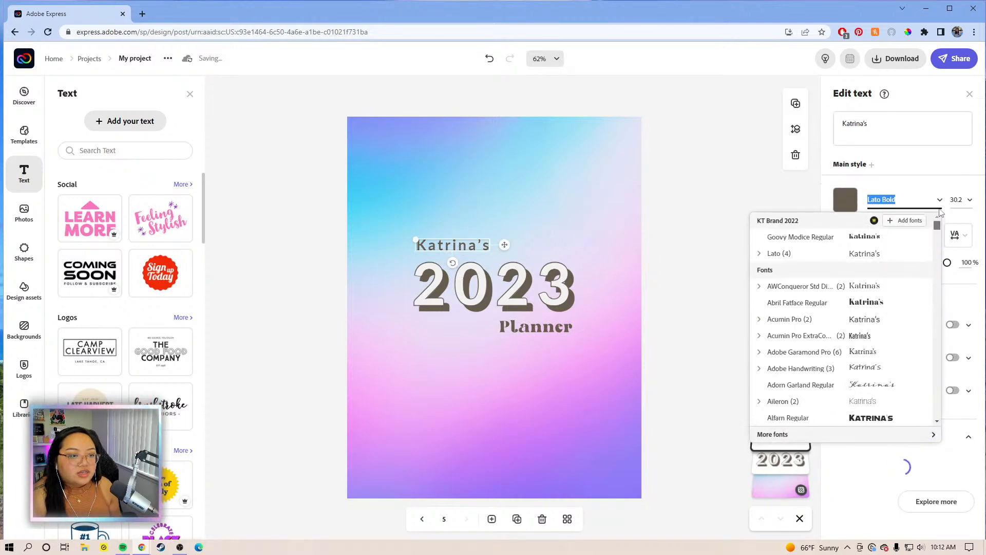
click(889, 239)
click(959, 235)
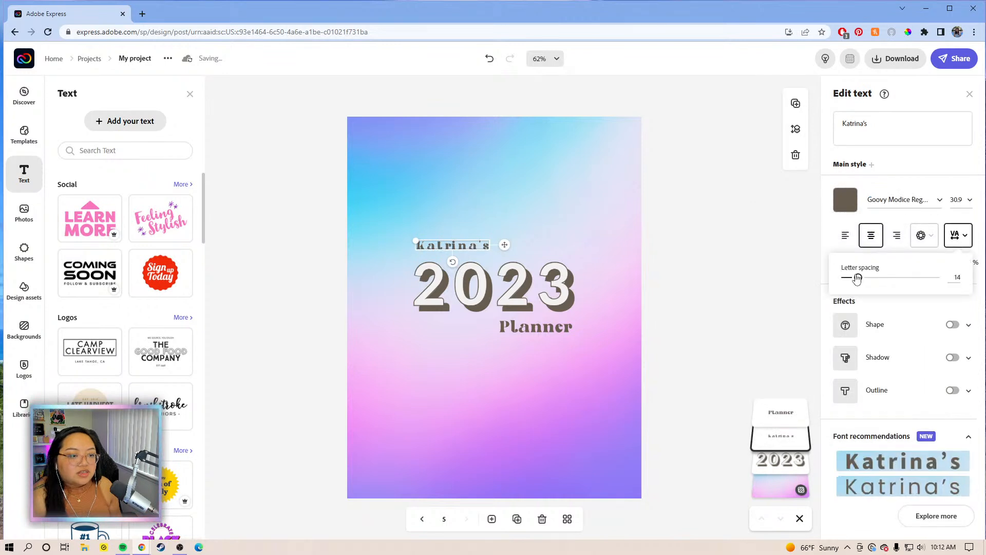
drag(857, 278, 805, 276)
drag(488, 245, 490, 252)
Set the name text's size to 44 to match "Planner" and reposition it just above the start of "2023".
click(550, 329)
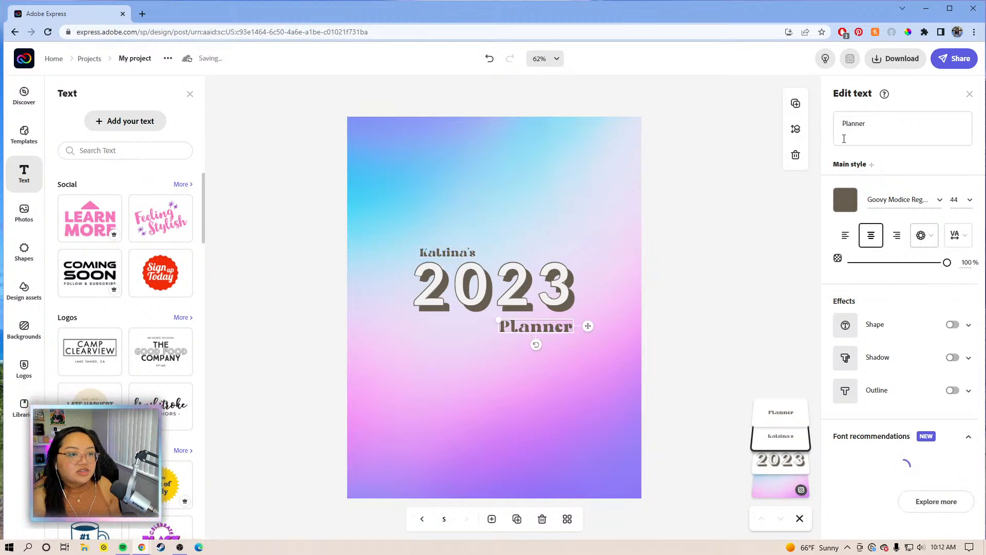
click(460, 252)
click(459, 252)
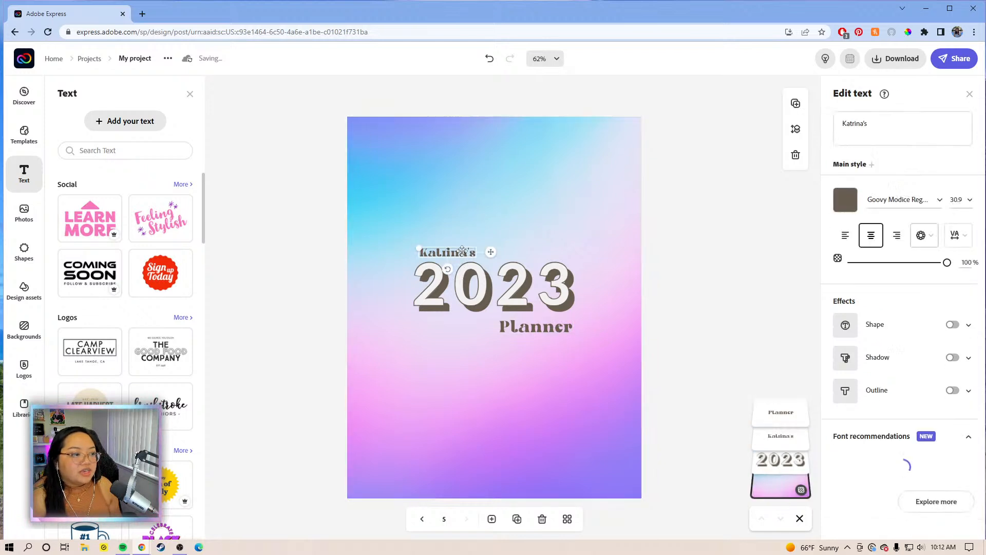
click(954, 199)
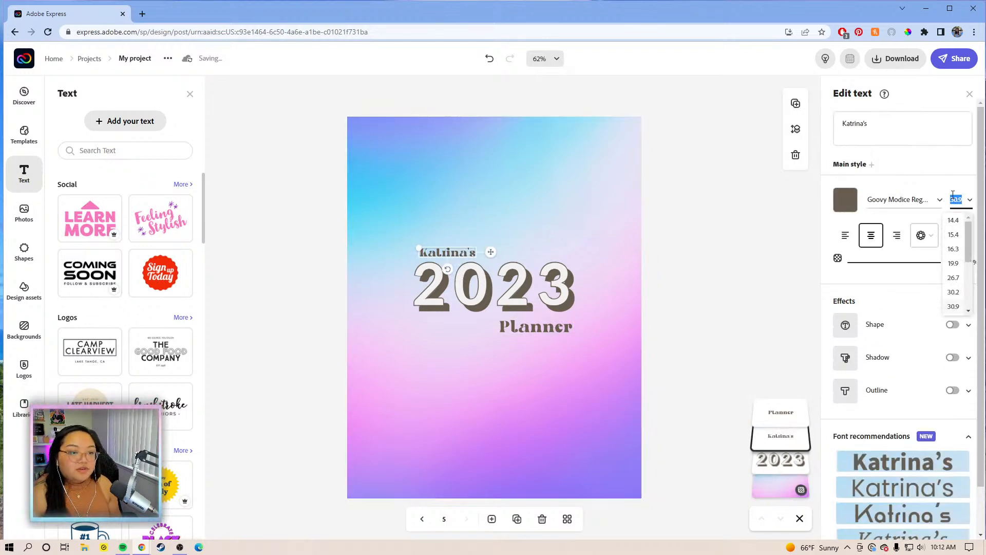
drag(969, 231, 969, 246)
click(953, 286)
drag(506, 252, 509, 250)
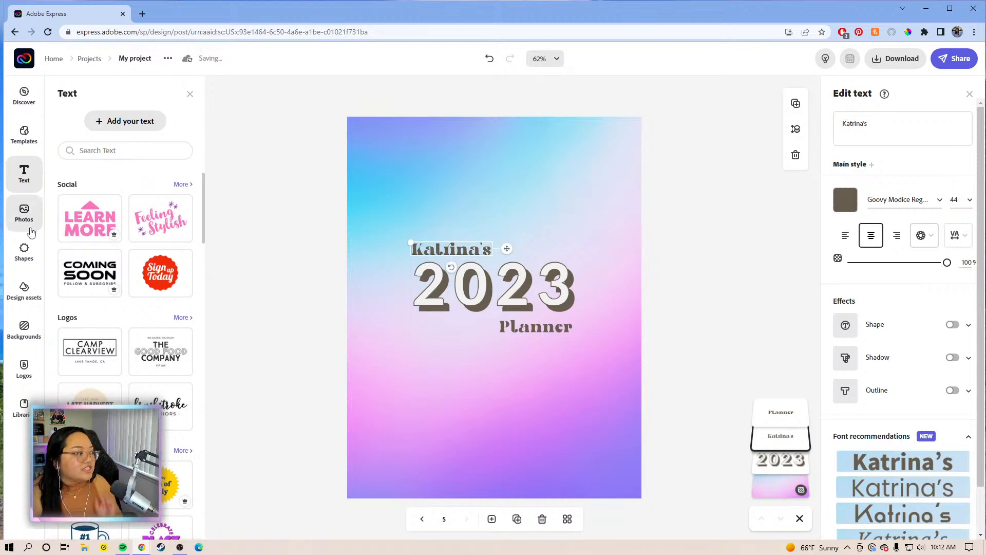
Search the design assets for "space".
click(24, 252)
click(25, 290)
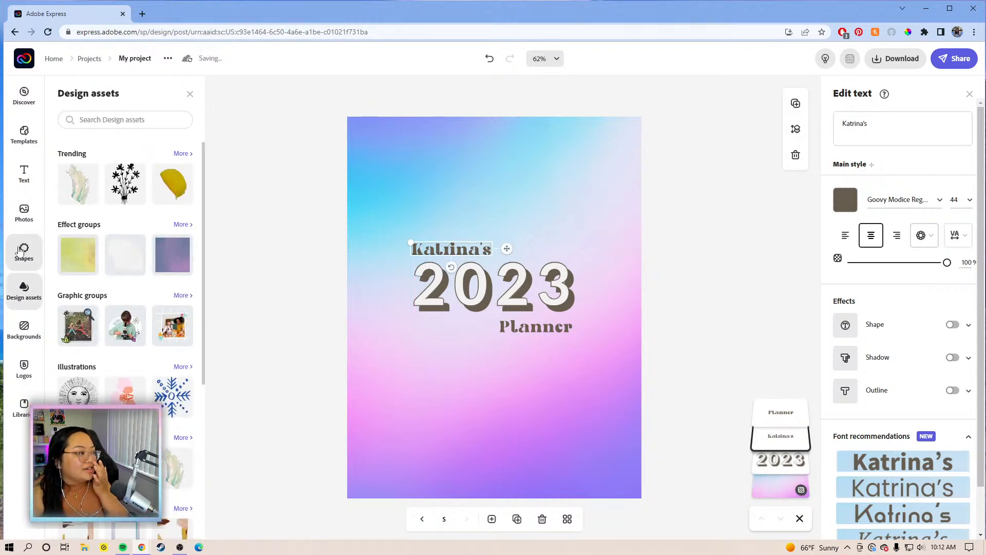
click(133, 120)
text(space)
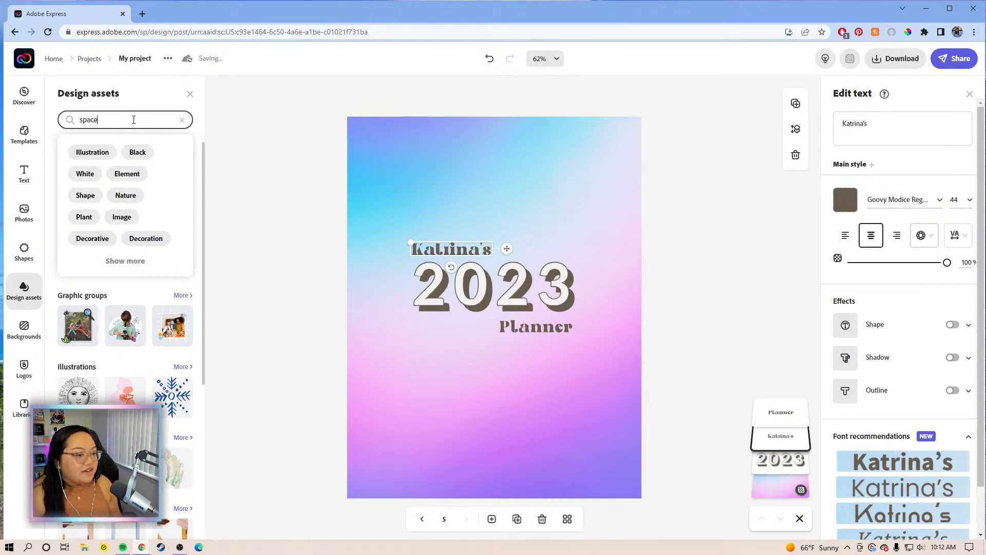
key(Return)
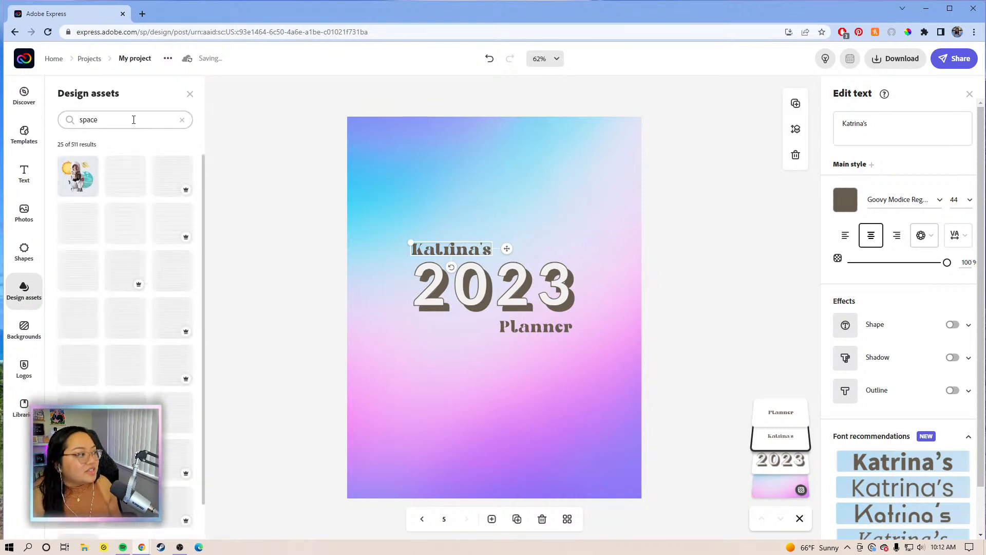
Find the round badge illustration of a waving astronaut among the space assets and add it to the cover page.
scroll(122, 245, down, 2)
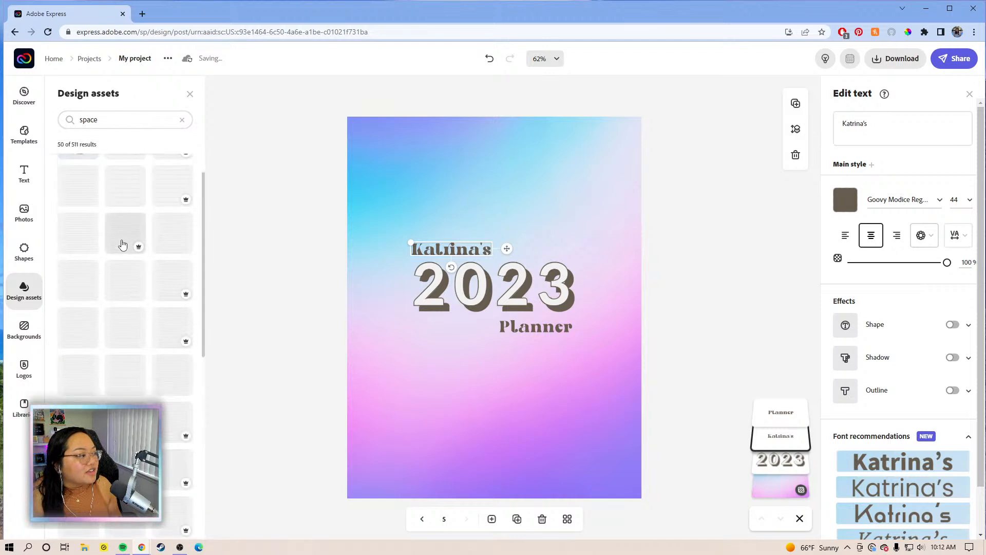
scroll(103, 256, down, 5)
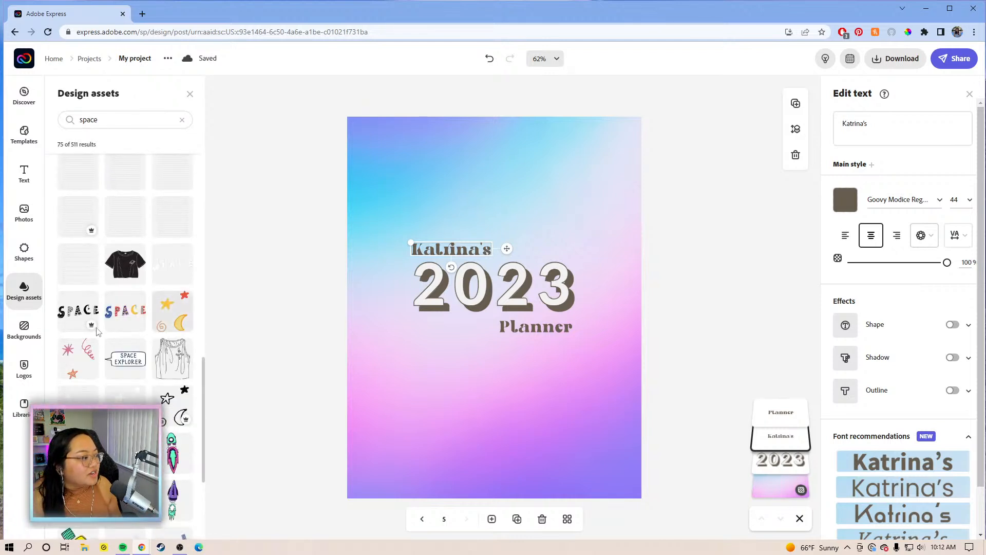
scroll(110, 370, down, 2)
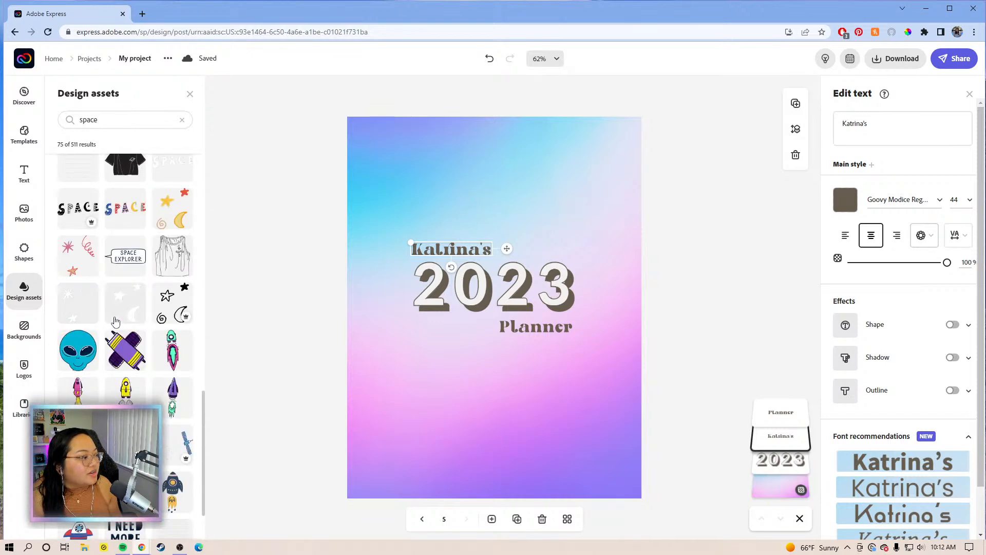
scroll(119, 328, down, 1)
scroll(119, 327, down, 5)
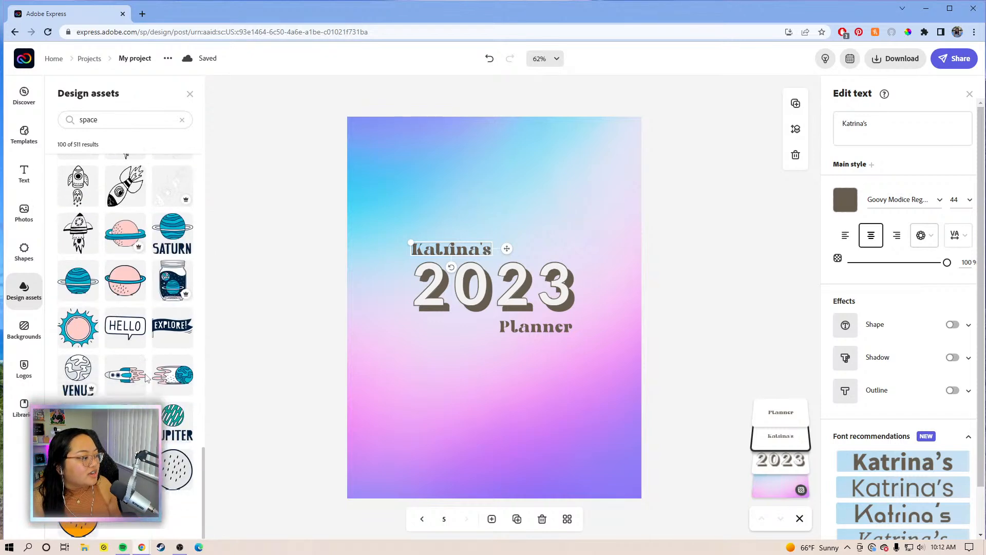
scroll(145, 379, up, 5)
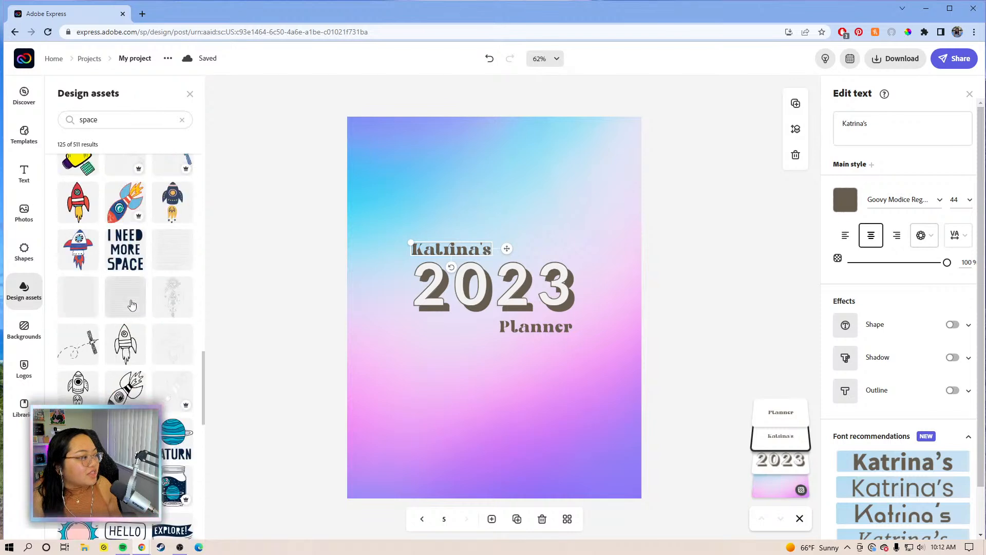
scroll(135, 297, up, 6)
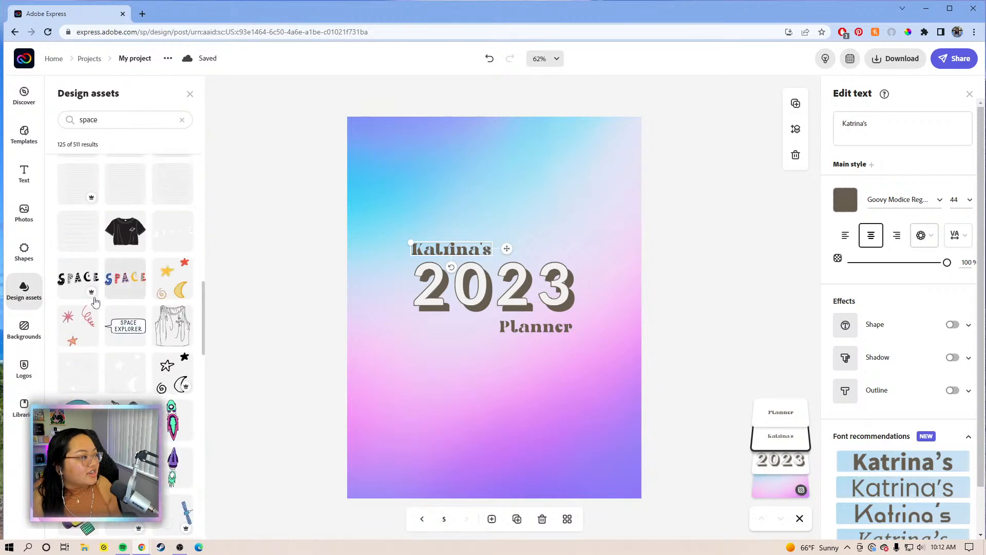
scroll(103, 308, down, 2)
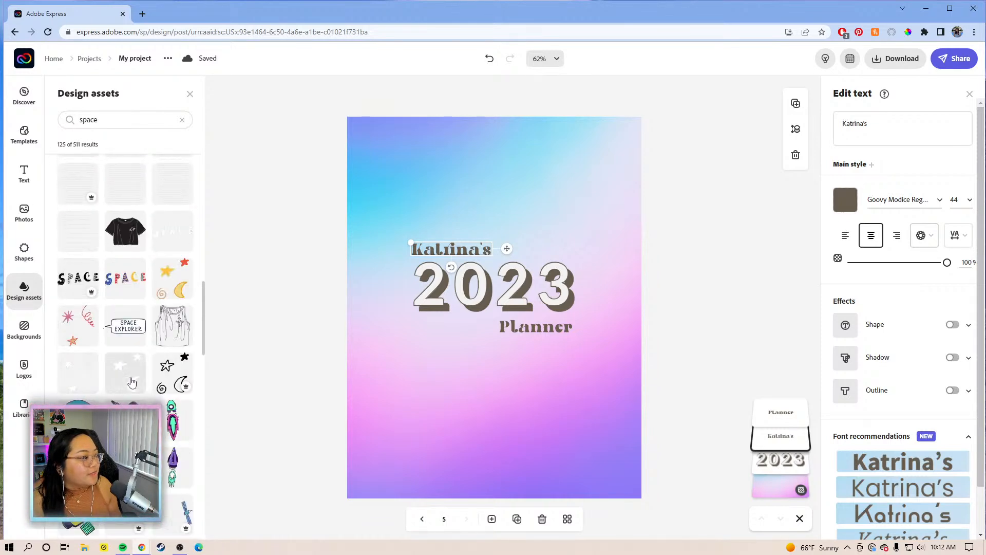
scroll(139, 386, down, 8)
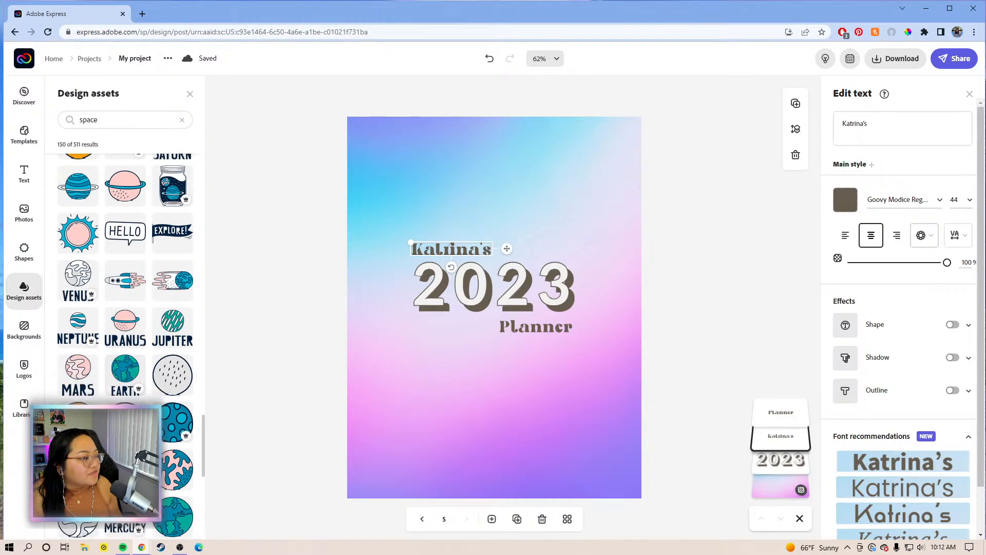
scroll(189, 275, down, 6)
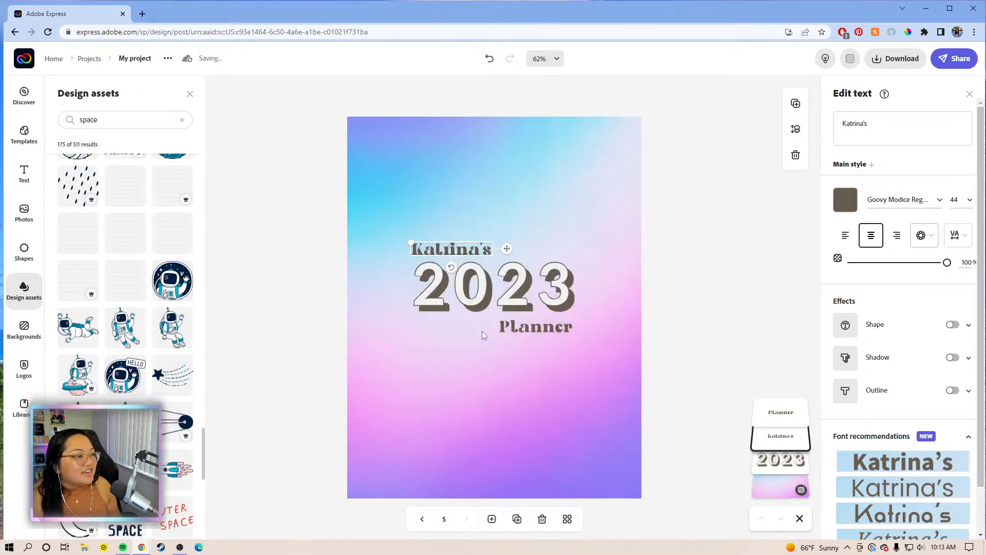
click(501, 181)
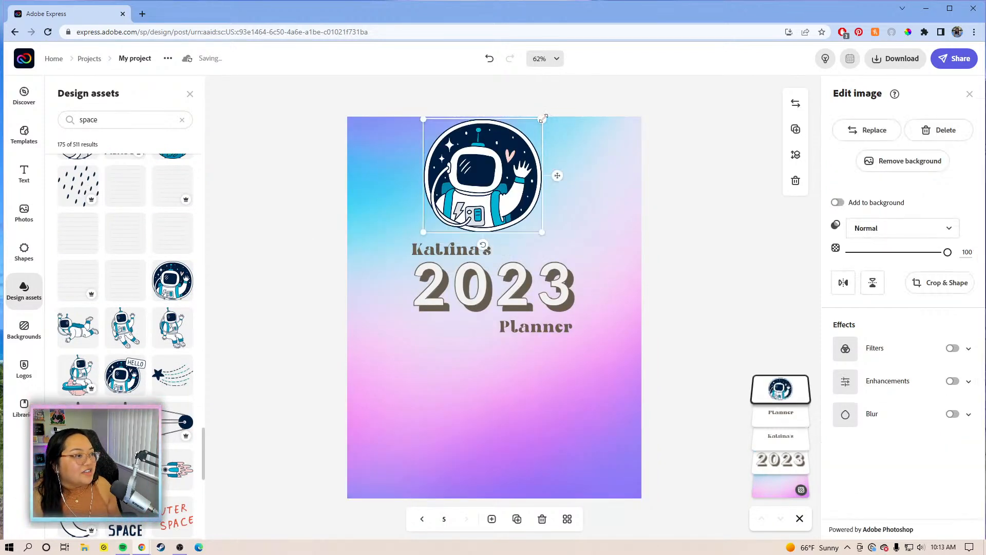
Shrink the astronaut badge to less than half the width of "2023" and place it under the year, beside "Planner".
drag(544, 118, 485, 173)
drag(461, 206, 536, 237)
drag(566, 191, 575, 181)
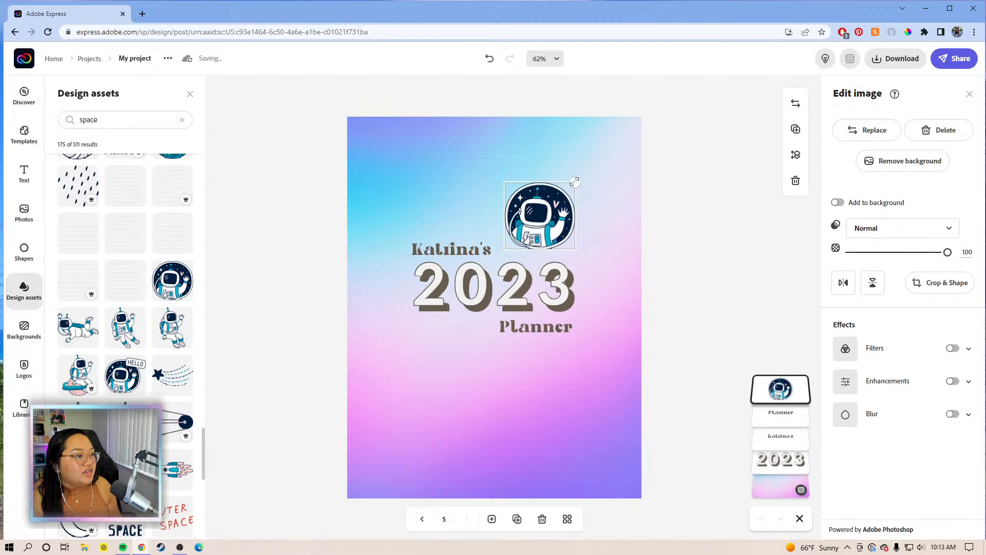
drag(534, 220, 455, 354)
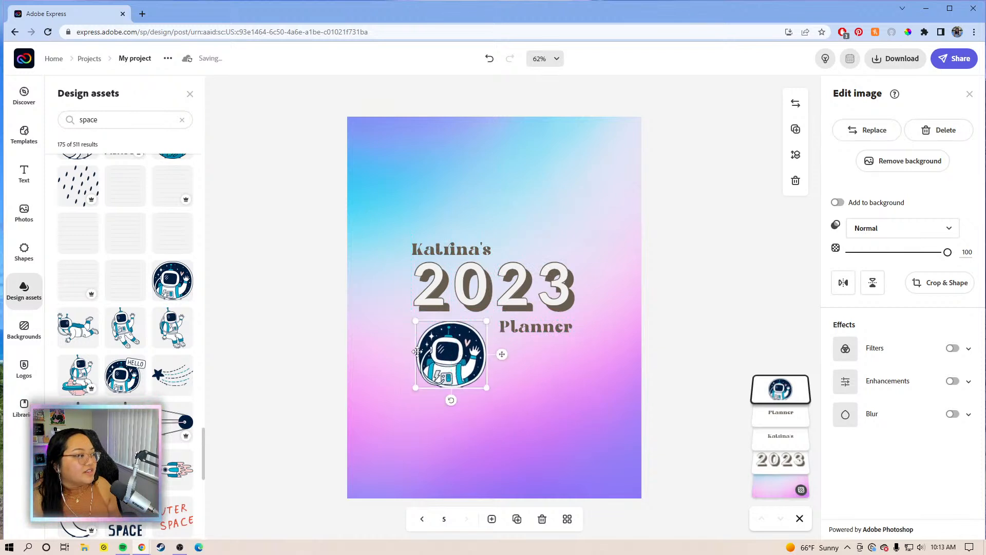
Search the shapes for "sparkles".
click(24, 251)
click(151, 119)
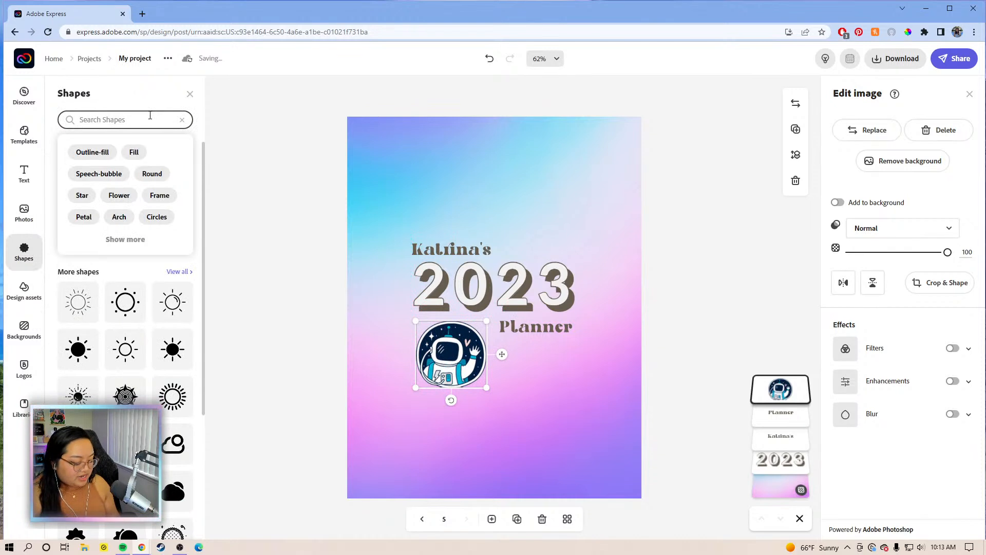
text(sparkles)
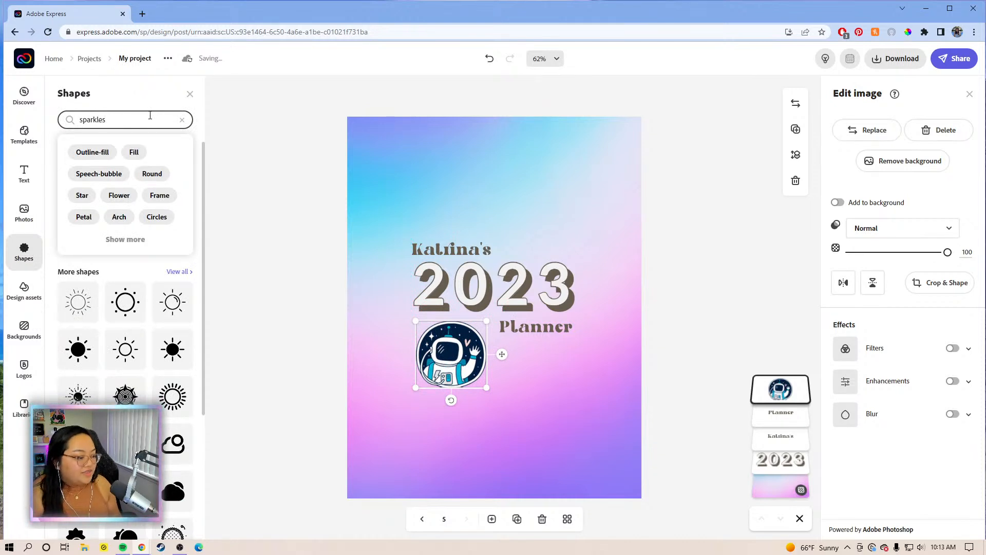
key(Return)
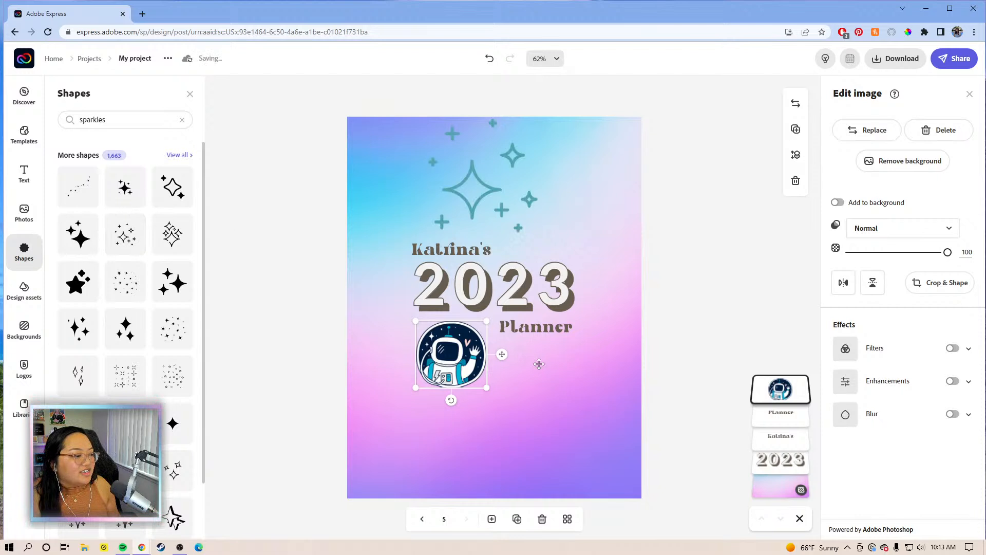
Delete the outlined sparkle cluster above the name text.
click(487, 176)
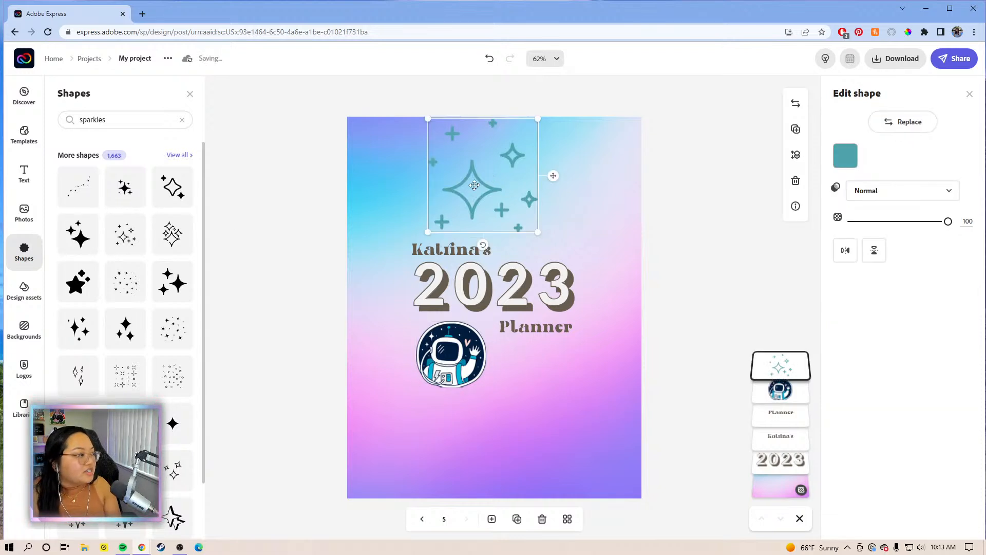
key(Delete)
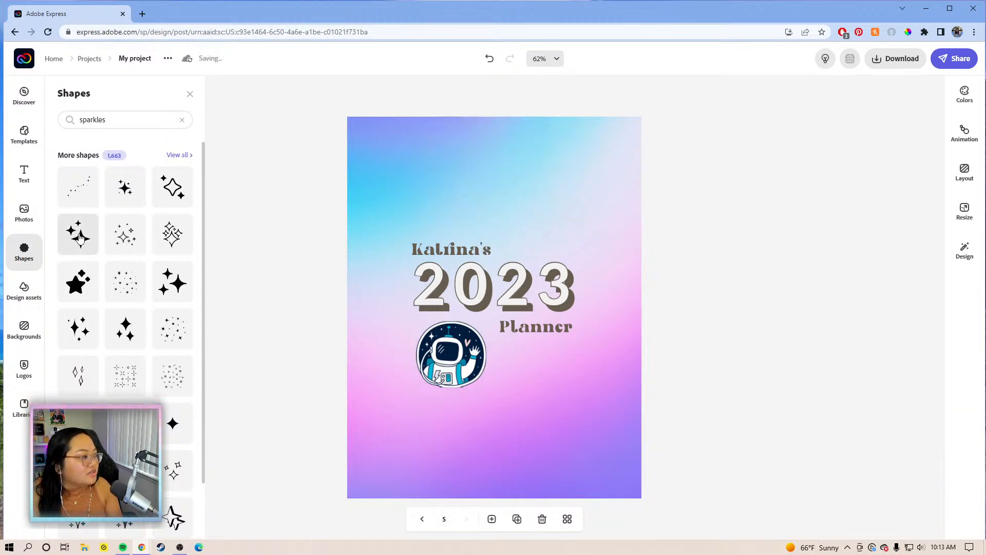
Add the solid three-star sparkle shape, shrink it, tilt it slightly and place it above "2023" beside the name text.
click(82, 236)
click(506, 218)
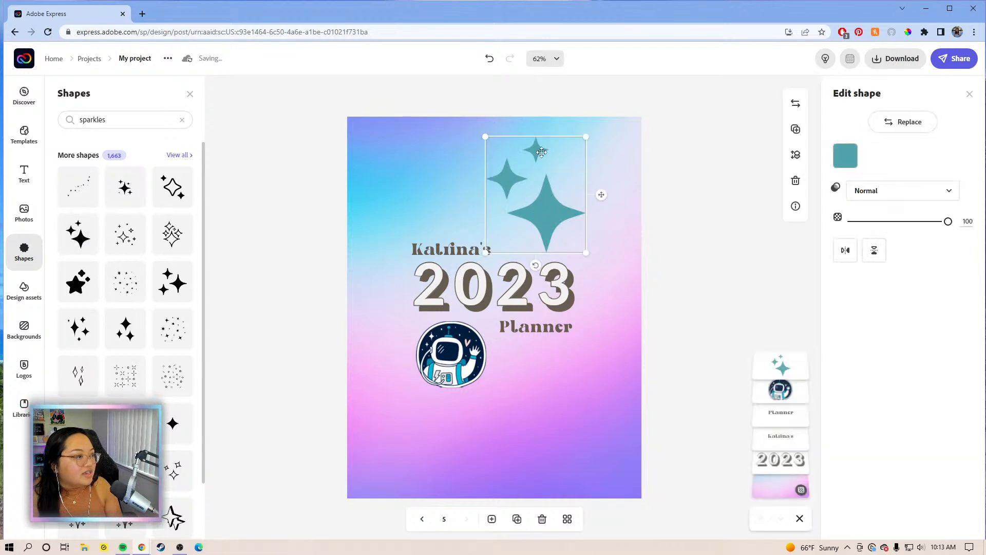
drag(589, 140, 524, 208)
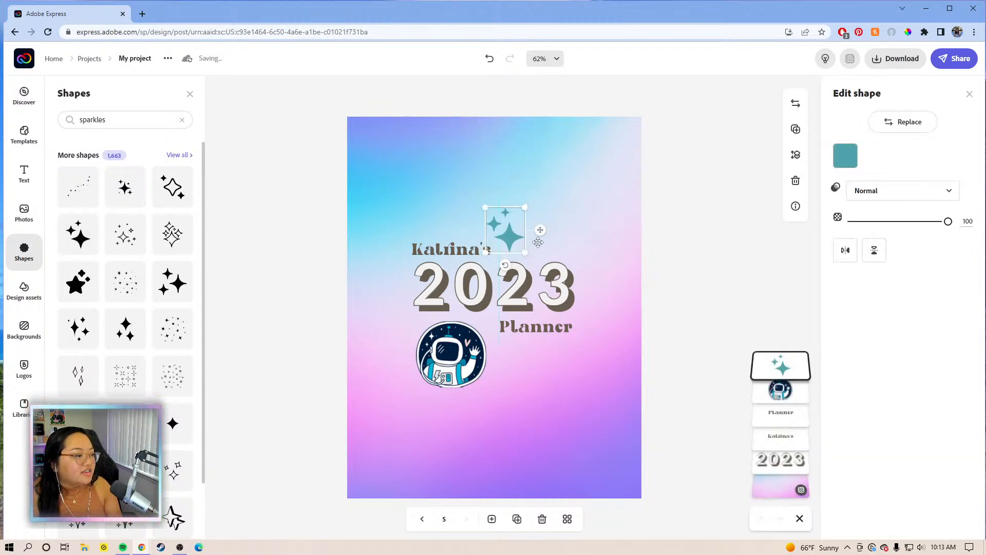
drag(509, 244, 540, 245)
drag(516, 209, 513, 206)
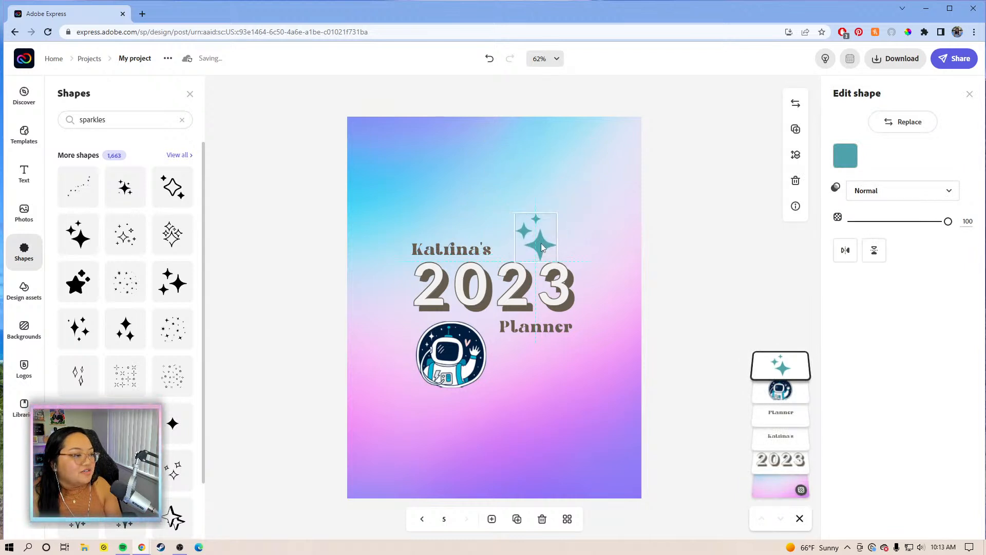
drag(534, 268, 548, 277)
drag(537, 239, 529, 240)
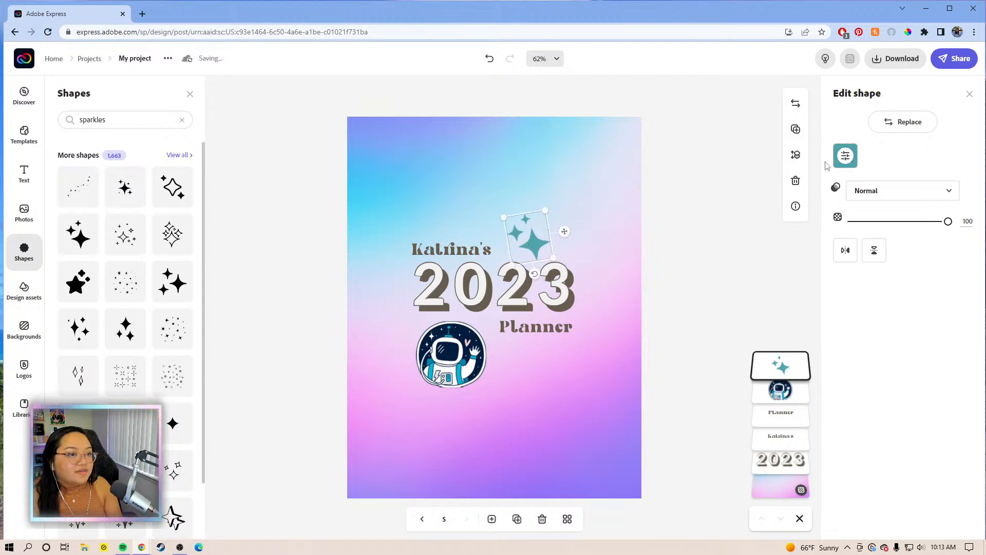
Change the sparkle shape's color to white.
click(845, 156)
click(936, 269)
click(693, 353)
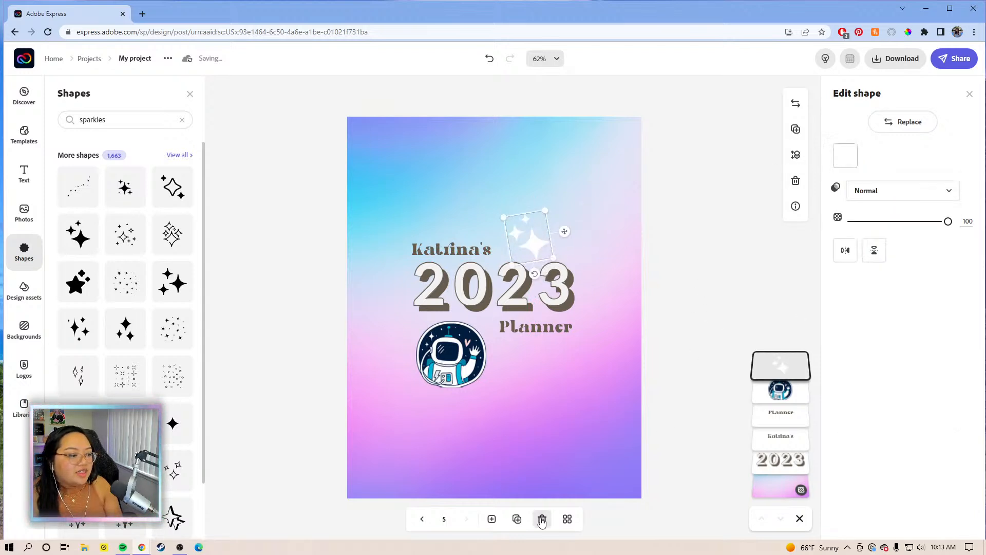
Show all pages as a grid and move the 2023 cover from page 5 to the first position.
click(567, 519)
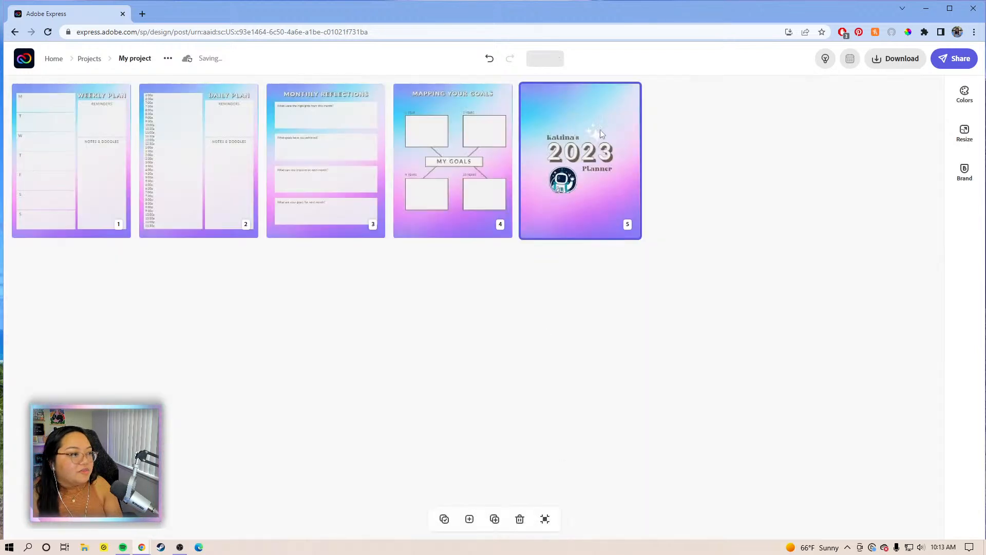
drag(610, 117, 37, 149)
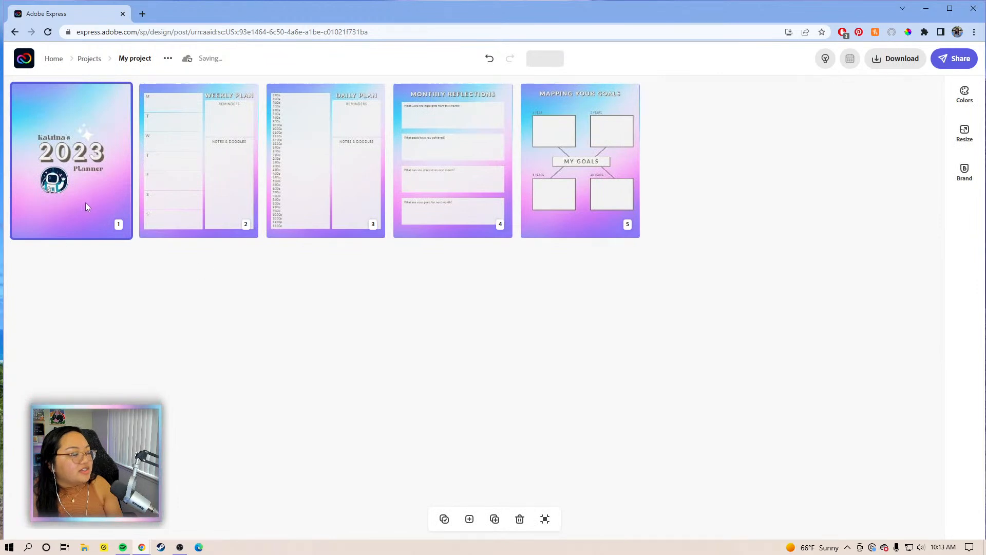
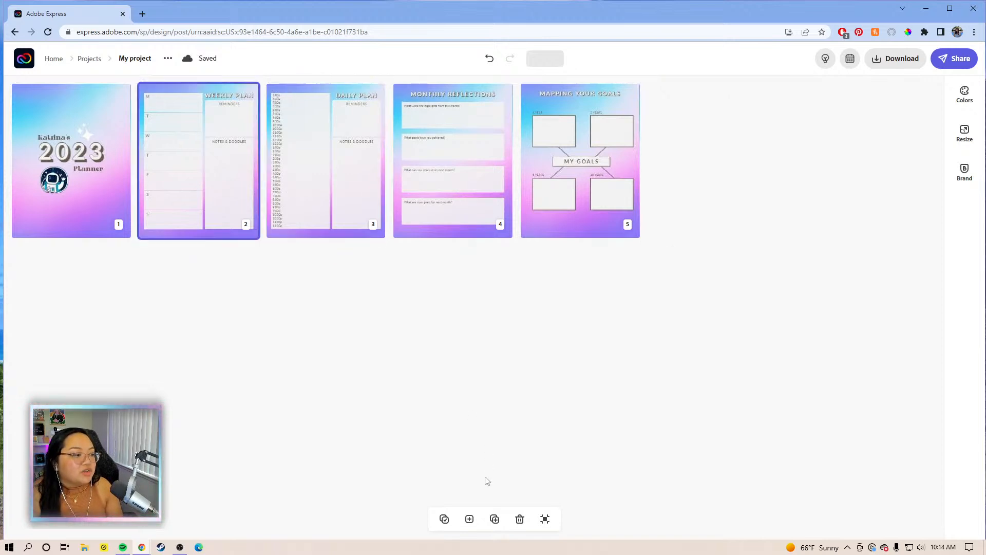
Duplicate the Weekly Plan page three times to have four weekly pages after the cover.
click(494, 520)
click(494, 520)
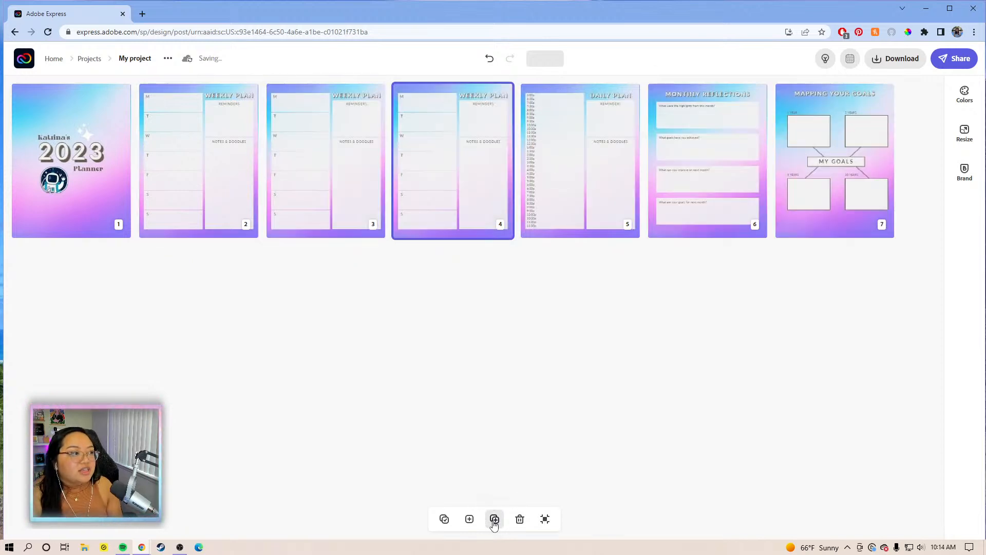
click(494, 520)
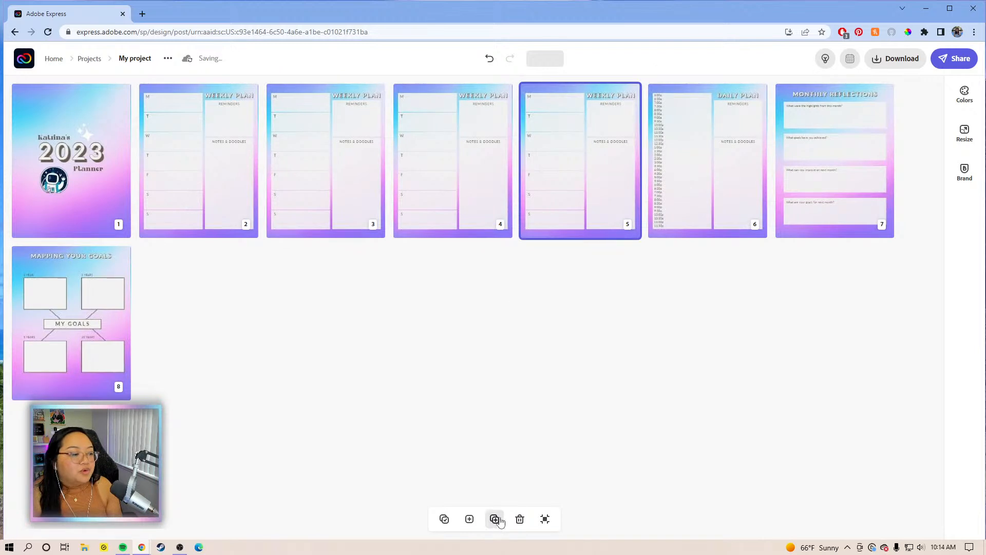
Duplicate the Daily Plan page five times, placing the copies before Monthly Reflections.
click(717, 195)
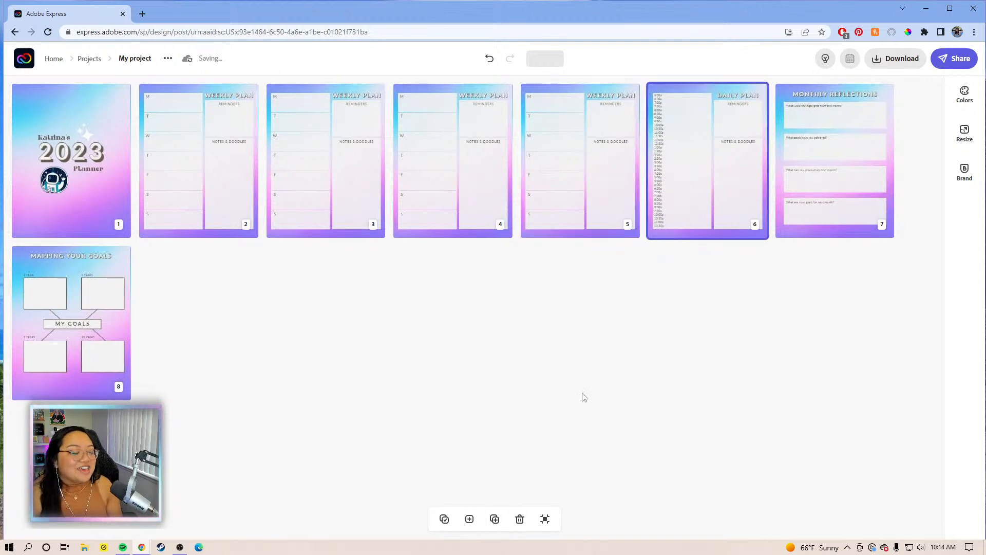
click(495, 518)
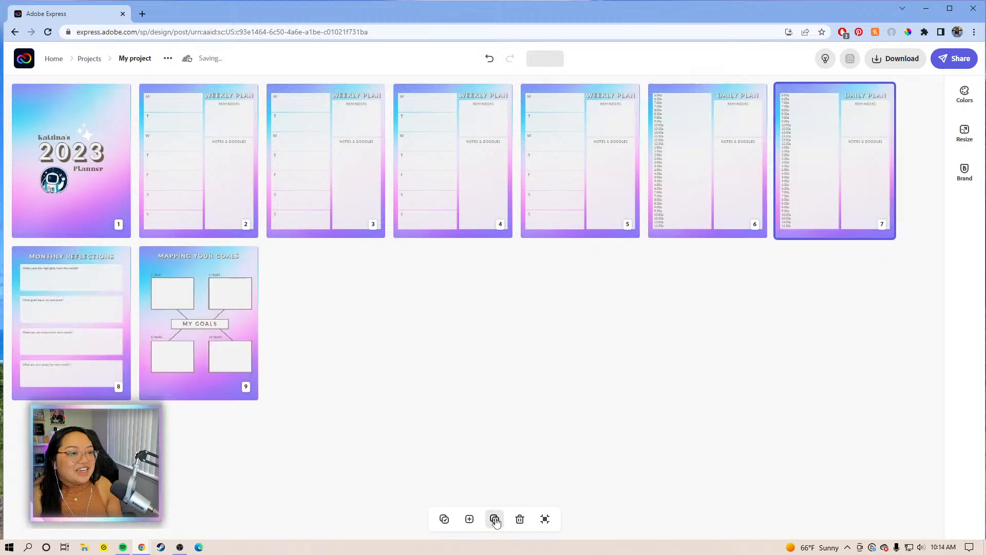
click(495, 519)
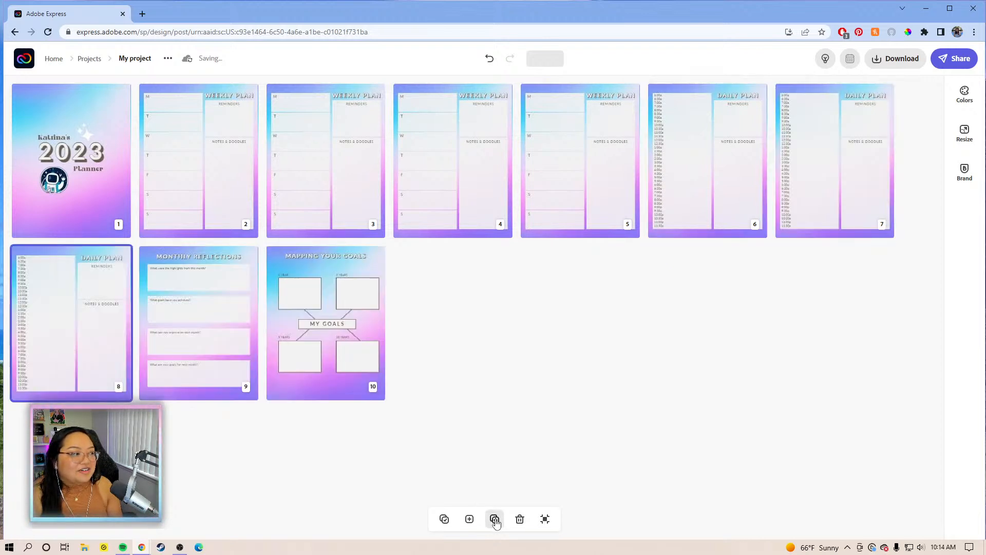
click(495, 519)
click(495, 519)
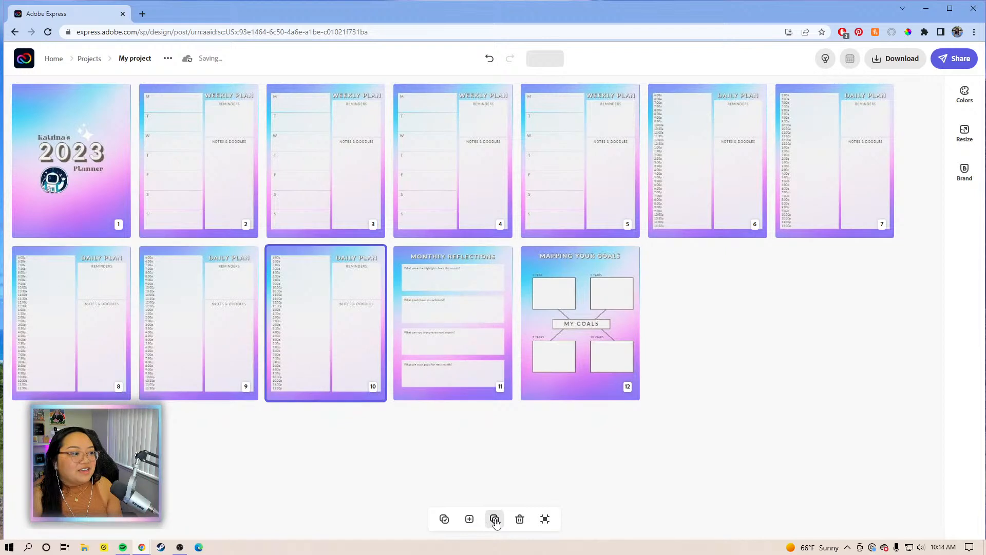
click(494, 519)
click(875, 161)
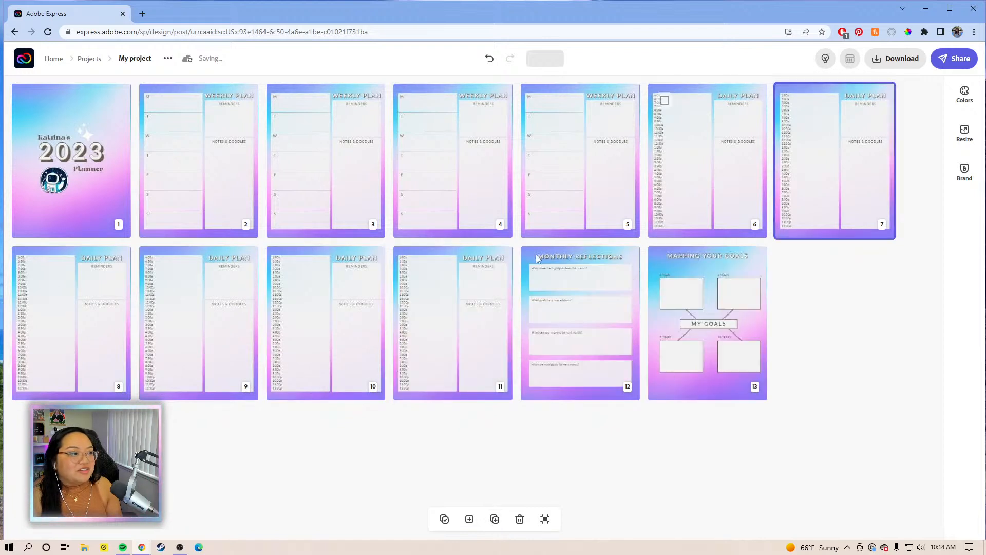
Duplicate the Monthly Reflections page three times, placing the copies before Mapping Your Goals.
click(122, 344)
click(575, 370)
click(501, 520)
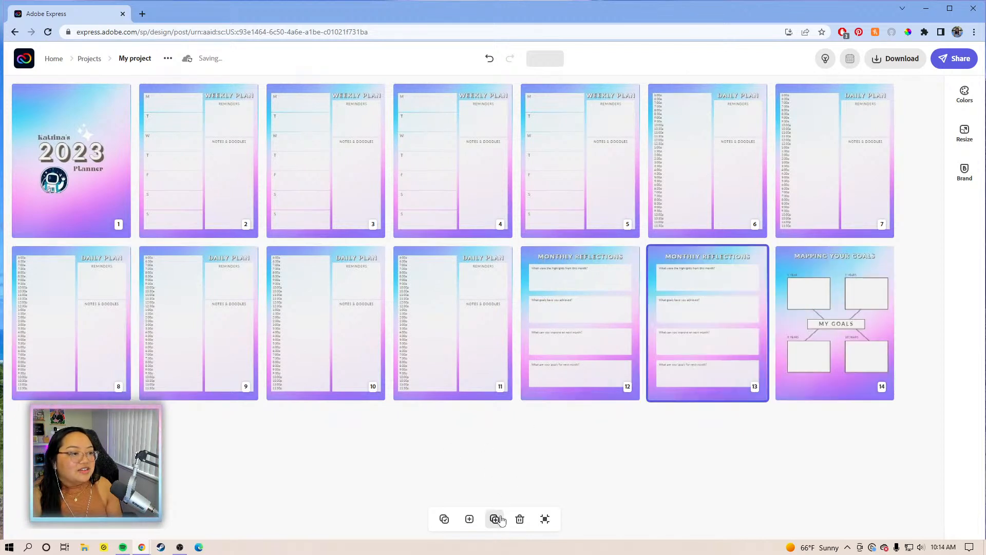
click(500, 520)
click(501, 520)
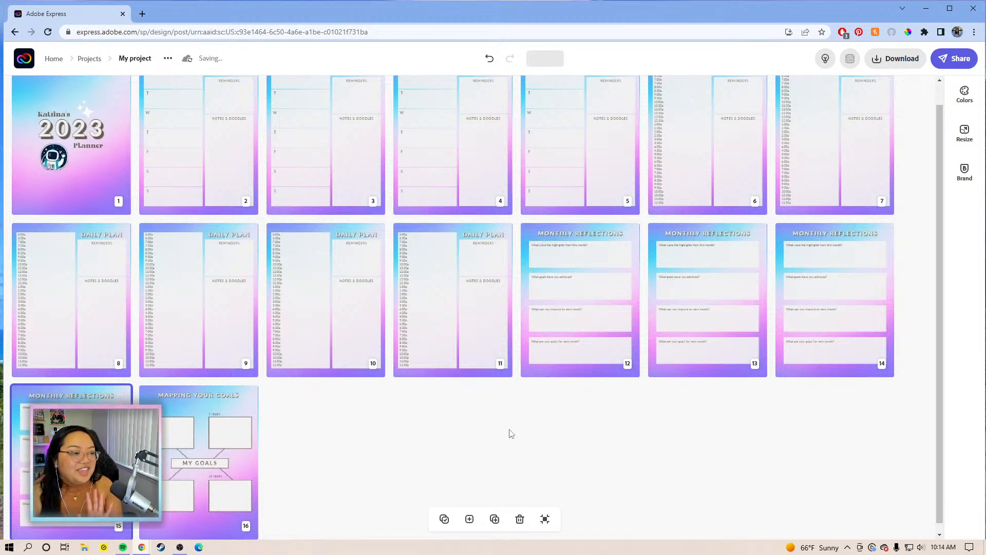
click(684, 298)
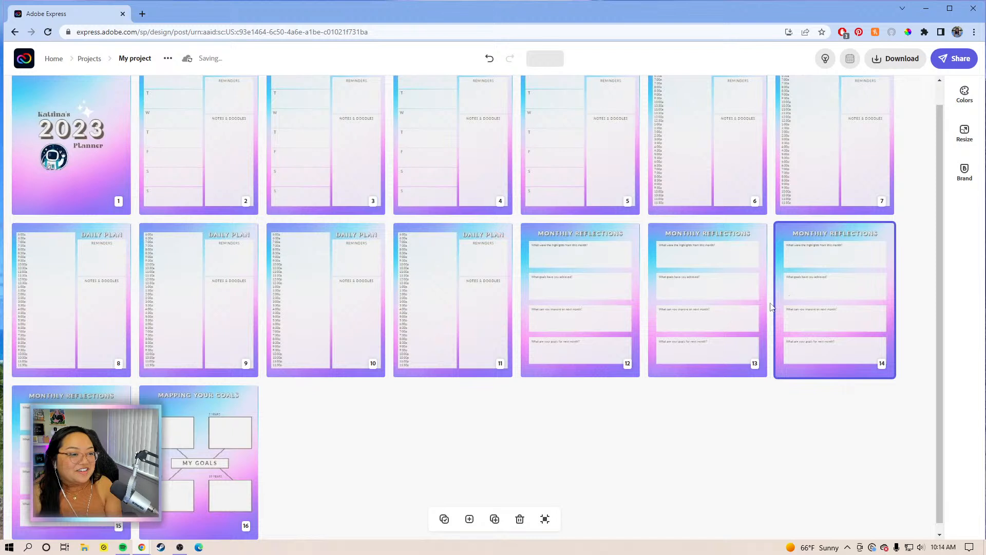
click(545, 325)
click(245, 471)
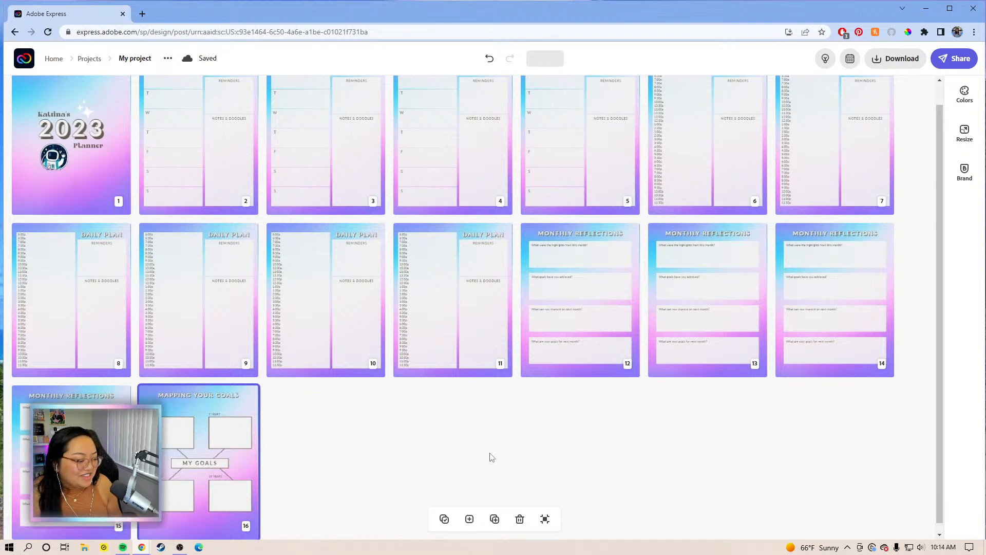
click(215, 183)
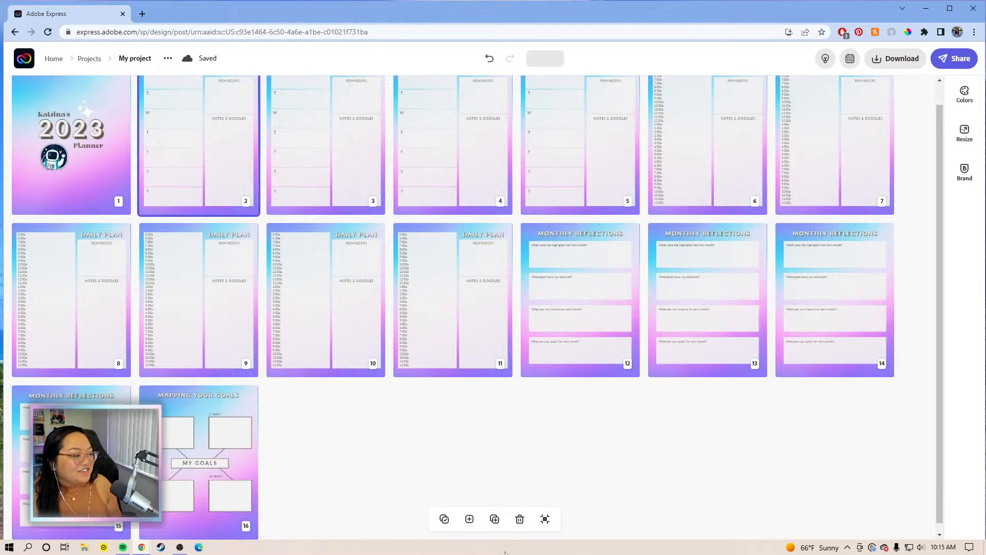
Open the 2023 cover page for editing and bring up the "space" design assets.
click(63, 192)
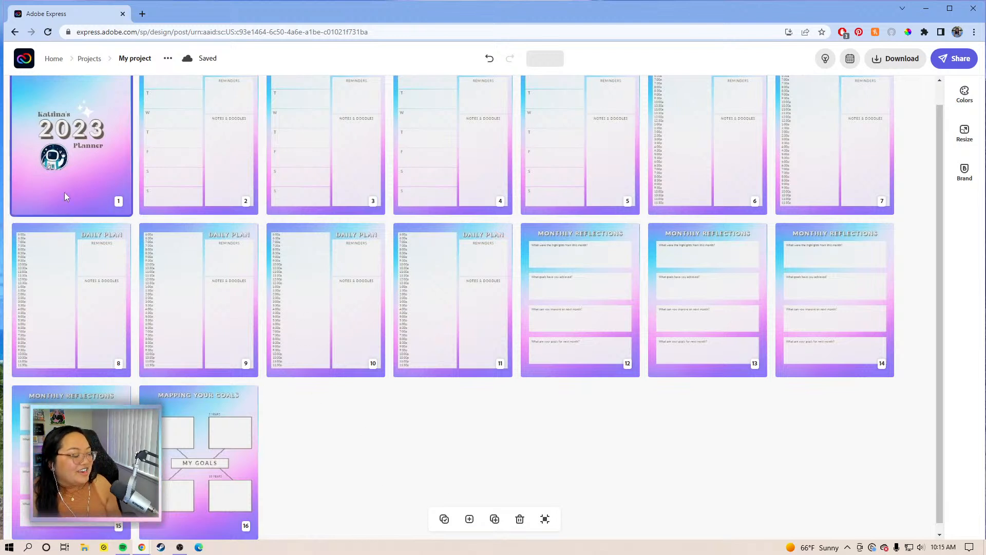
double_click(107, 186)
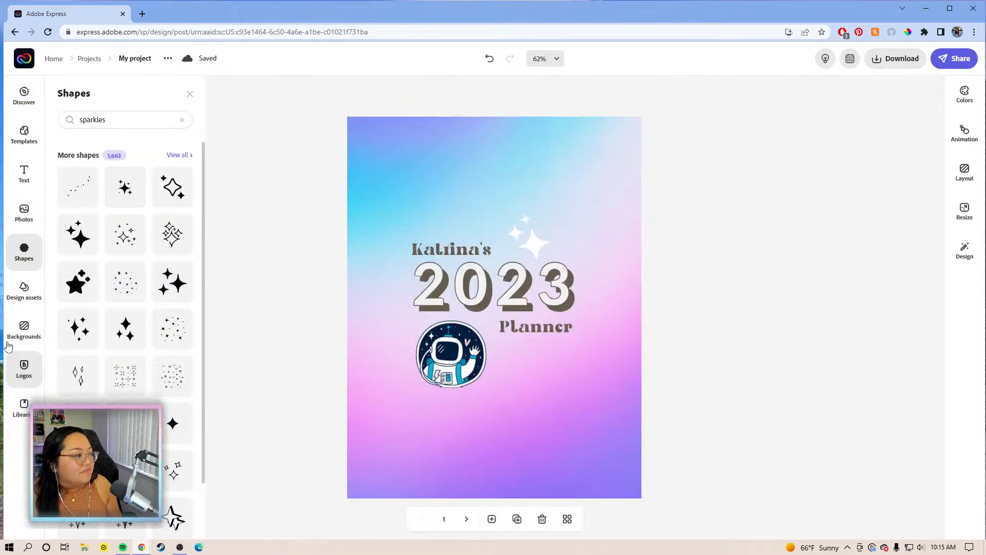
click(21, 331)
click(29, 293)
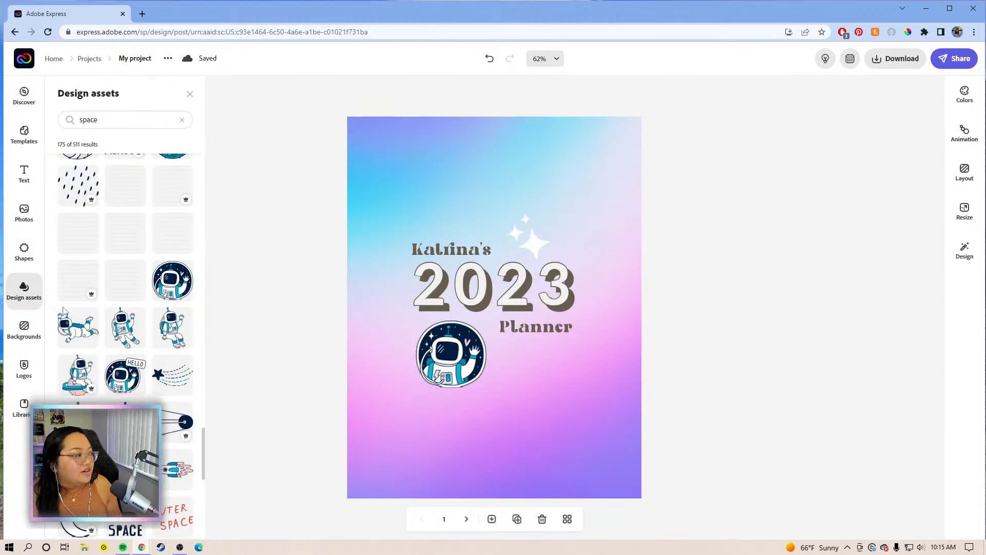
Add the pink planet with wavy lines to the cover and place it, scaled down, in the page's upper-left corner.
scroll(165, 221, up, 10)
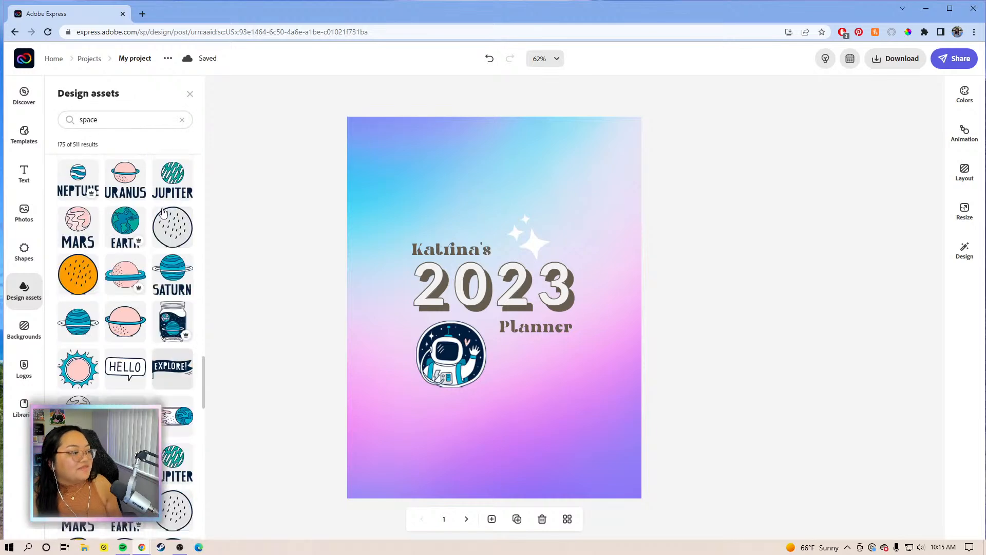
scroll(162, 212, down, 8)
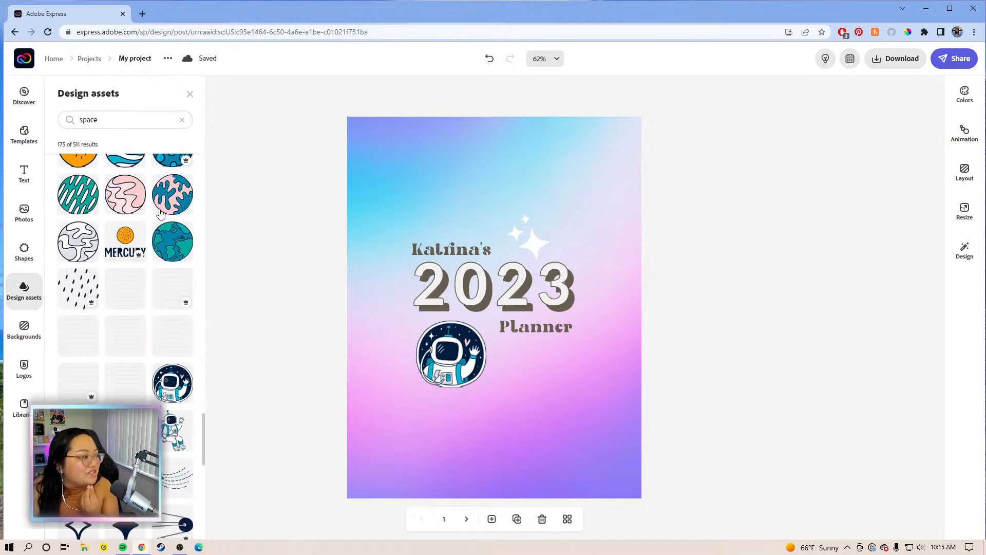
scroll(160, 214, up, 2)
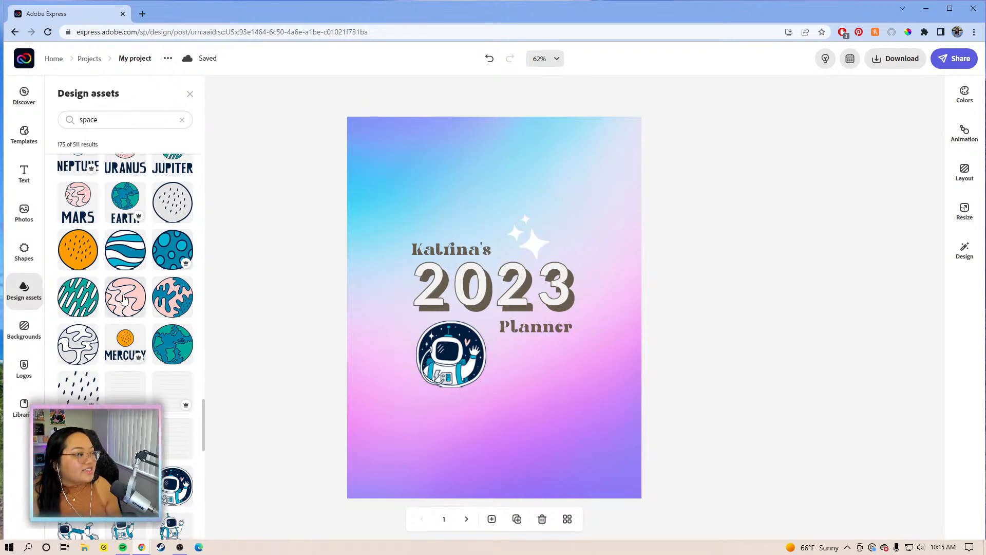
scroll(149, 359, up, 1)
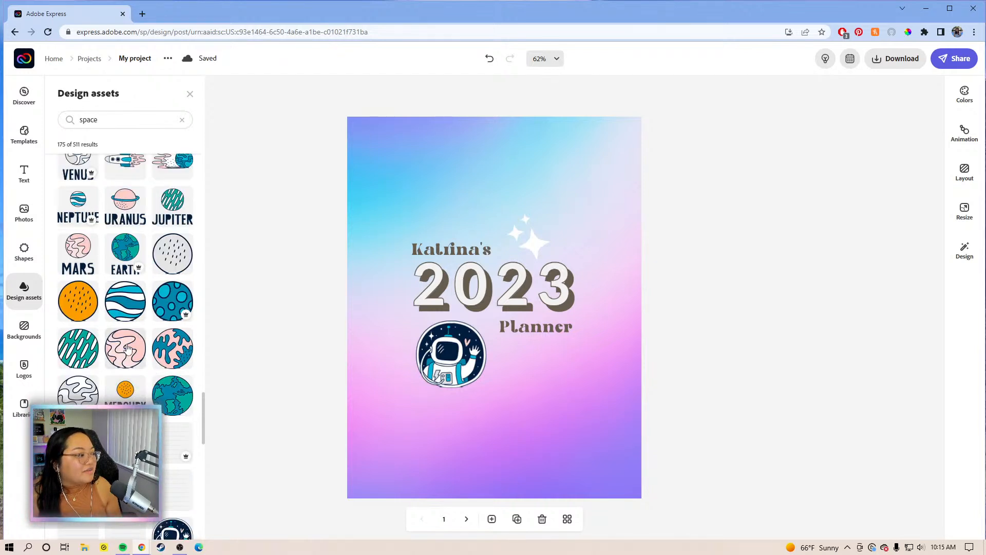
scroll(128, 349, up, 1)
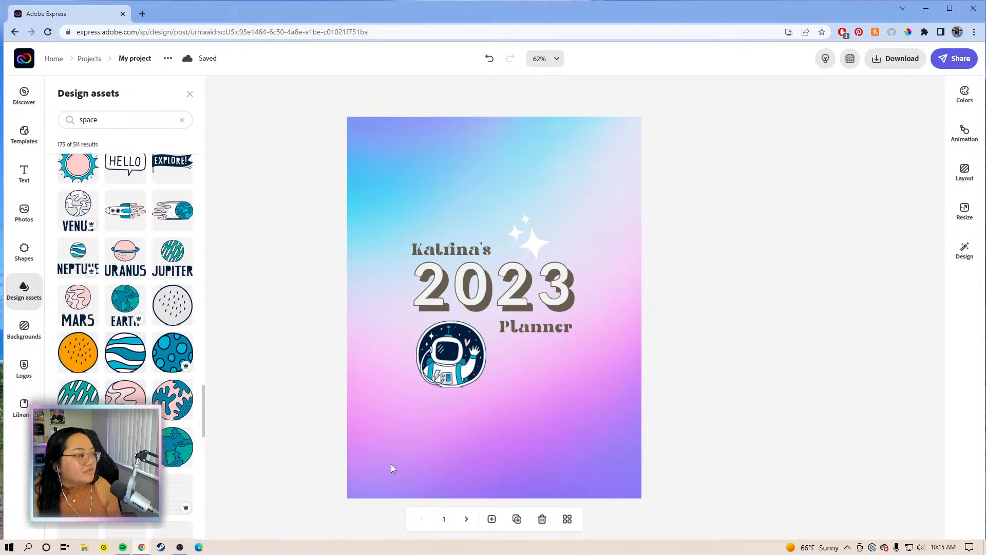
click(165, 408)
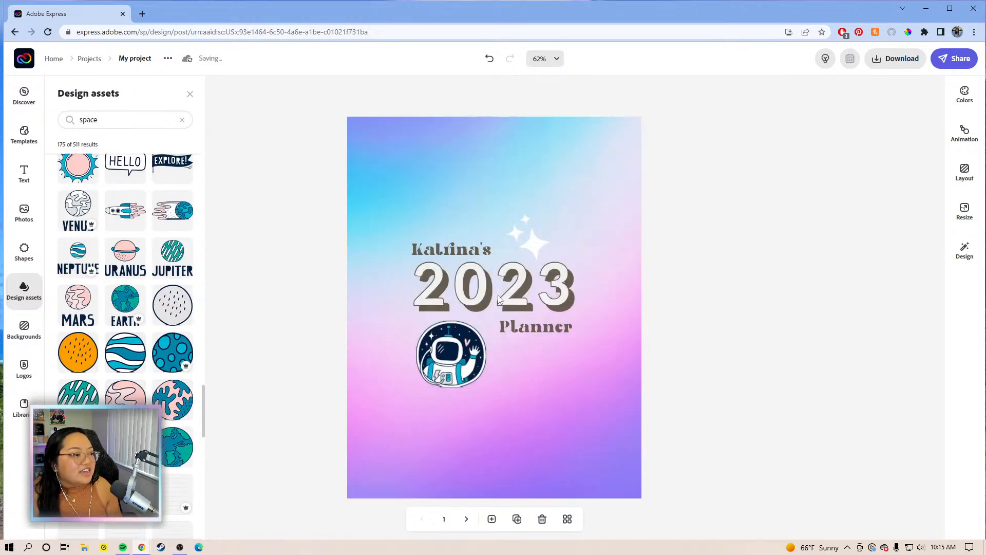
click(443, 171)
drag(443, 171, 424, 185)
drag(473, 222, 401, 171)
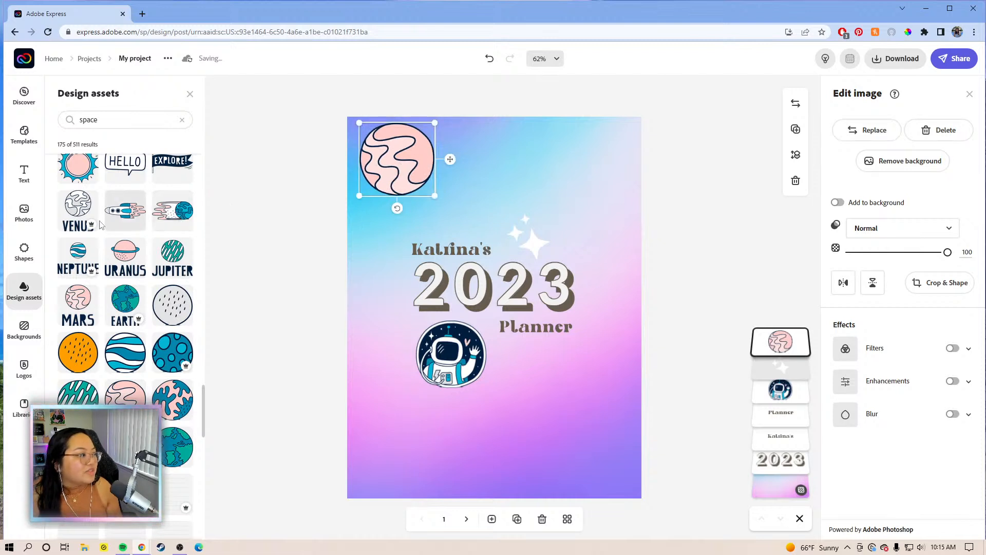
Add the rocket to the cover's lower-right corner, flipped horizontally and rotated to point diagonally up to the right.
click(143, 210)
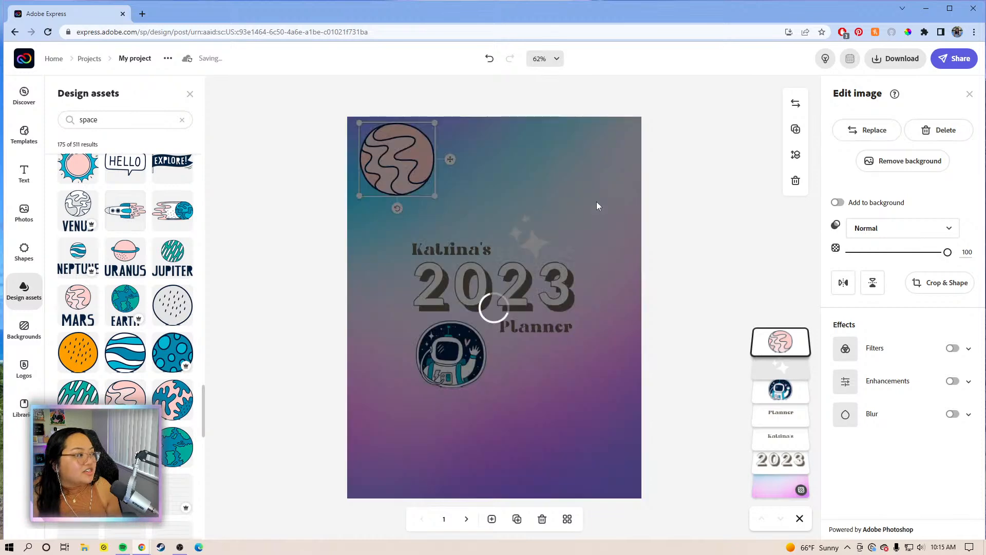
click(491, 459)
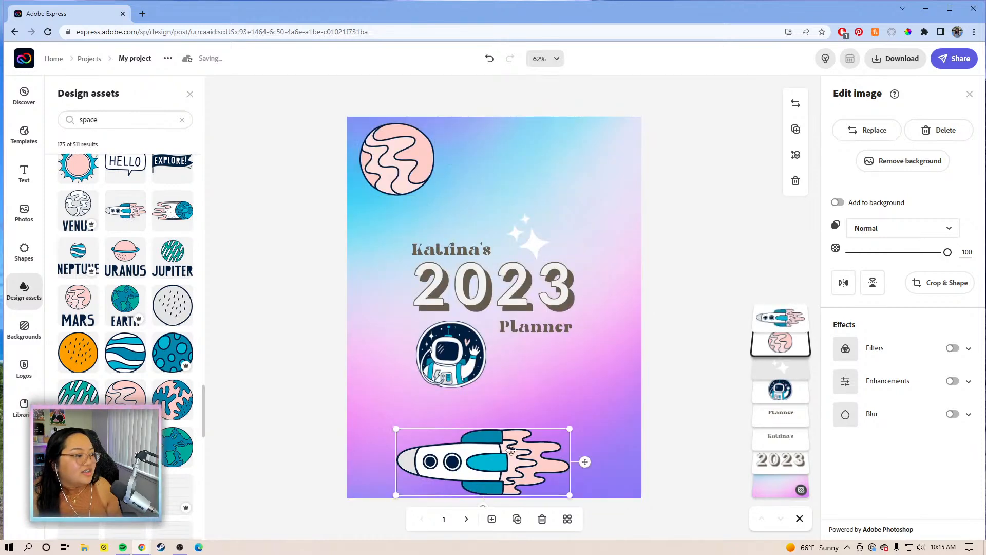
drag(533, 442, 533, 444)
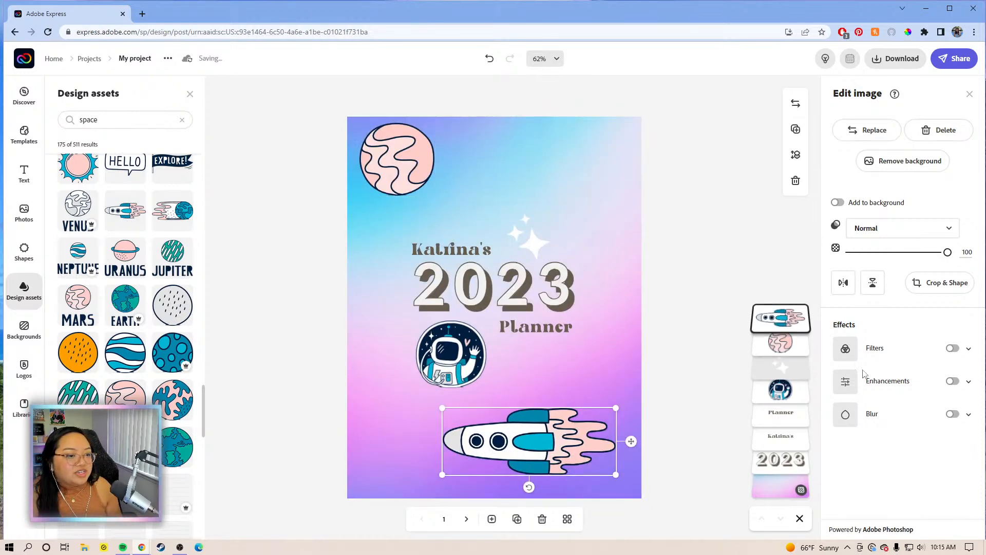
click(843, 283)
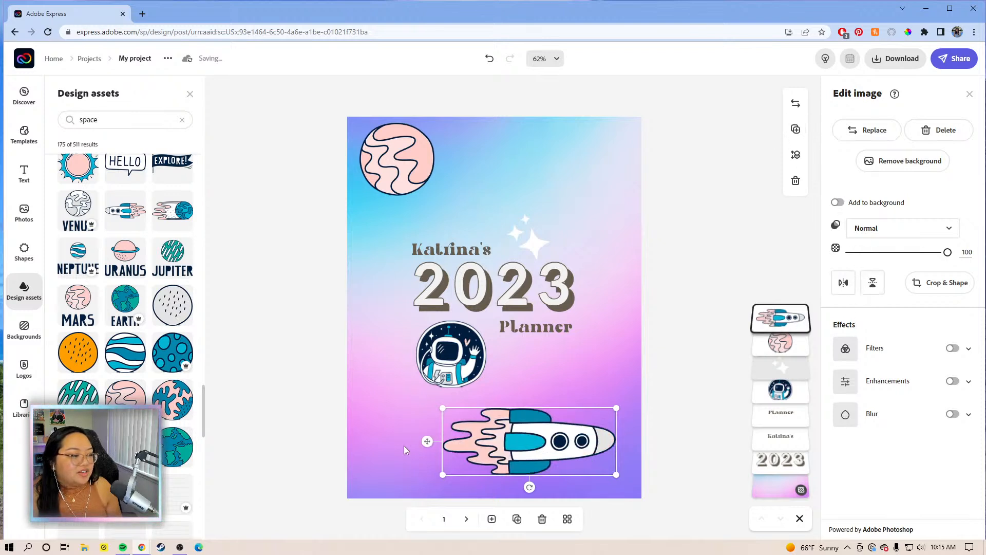
drag(529, 487, 572, 506)
drag(548, 439, 564, 445)
Replace the design assets search with "dust".
click(182, 119)
scroll(97, 315, down, 5)
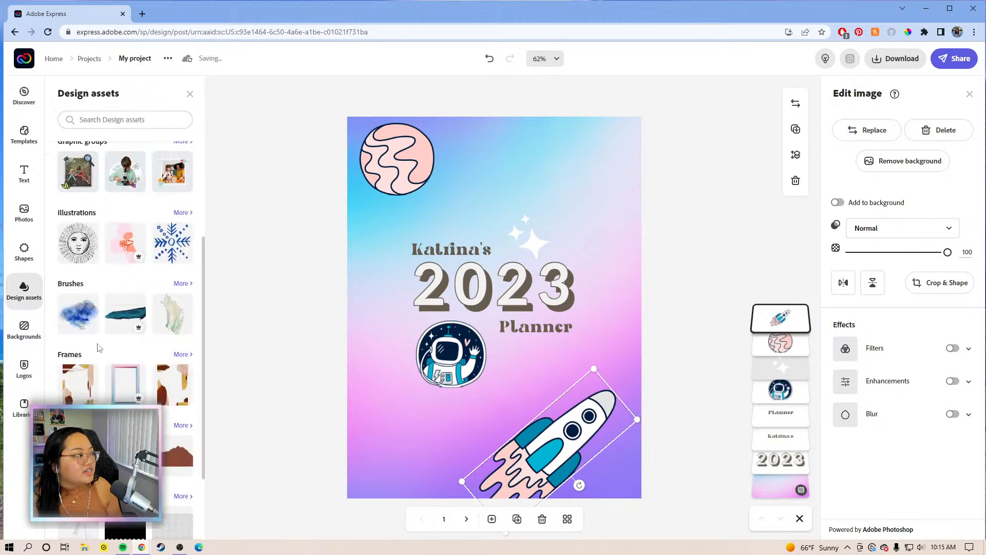
click(121, 118)
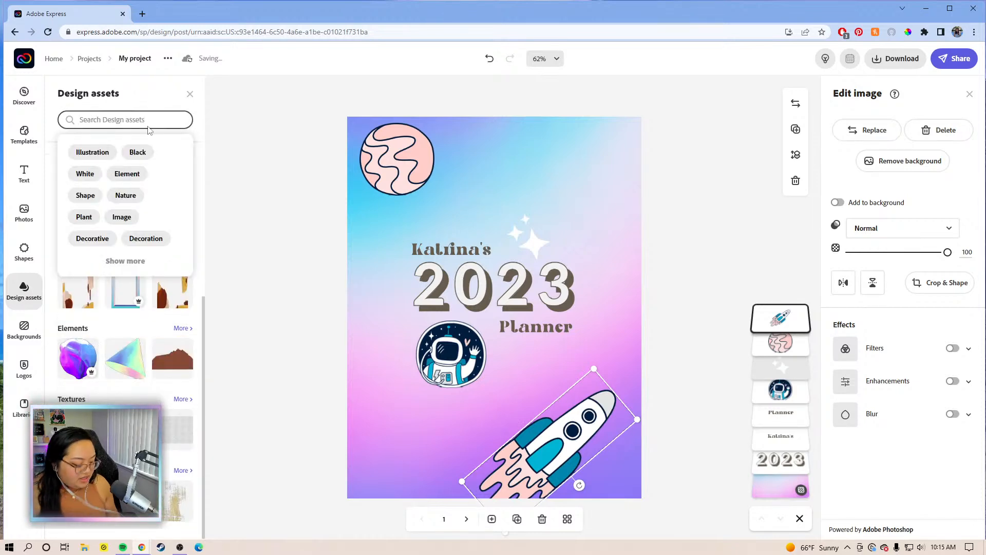
text(dus)
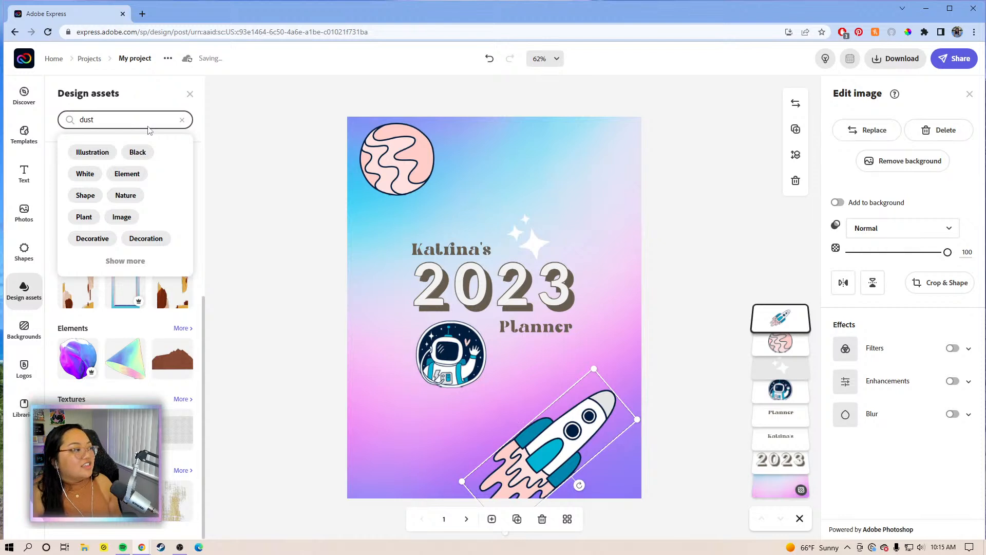
text(t)
key(Return)
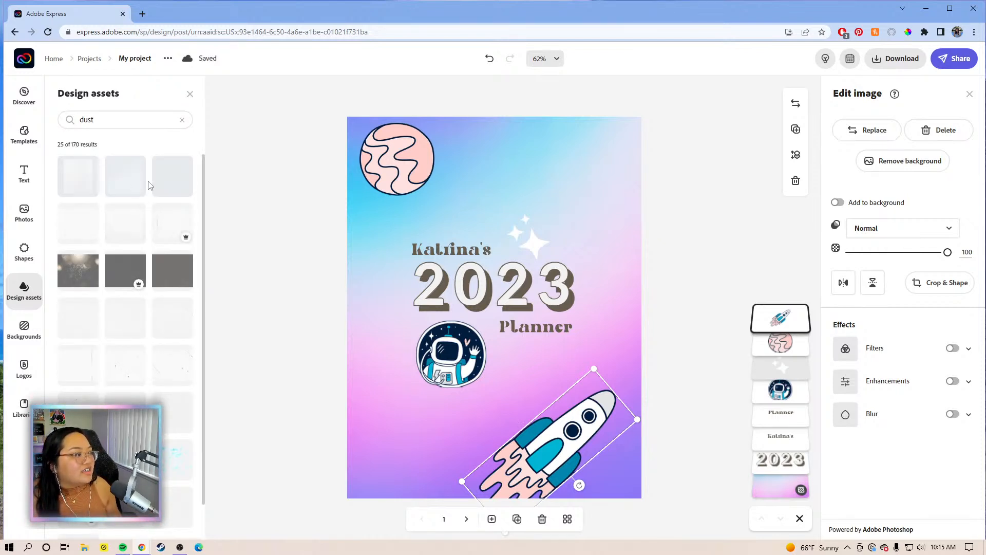
Add a dust texture from the results and enlarge it to cover the whole cover page.
click(149, 185)
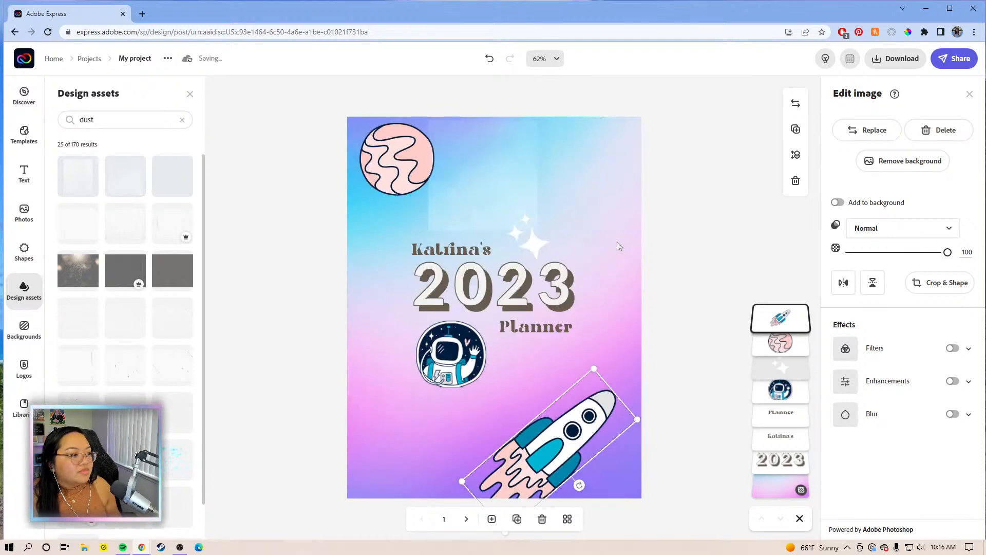
drag(524, 218, 700, 547)
drag(611, 169, 589, 163)
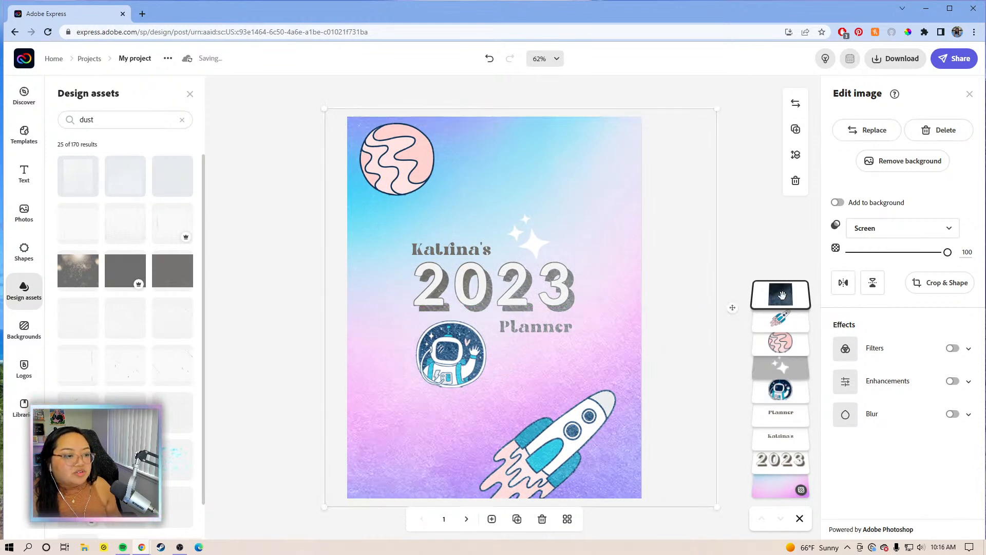
Move the dust texture layer directly above the background and shift the texture slightly left.
drag(782, 292, 780, 465)
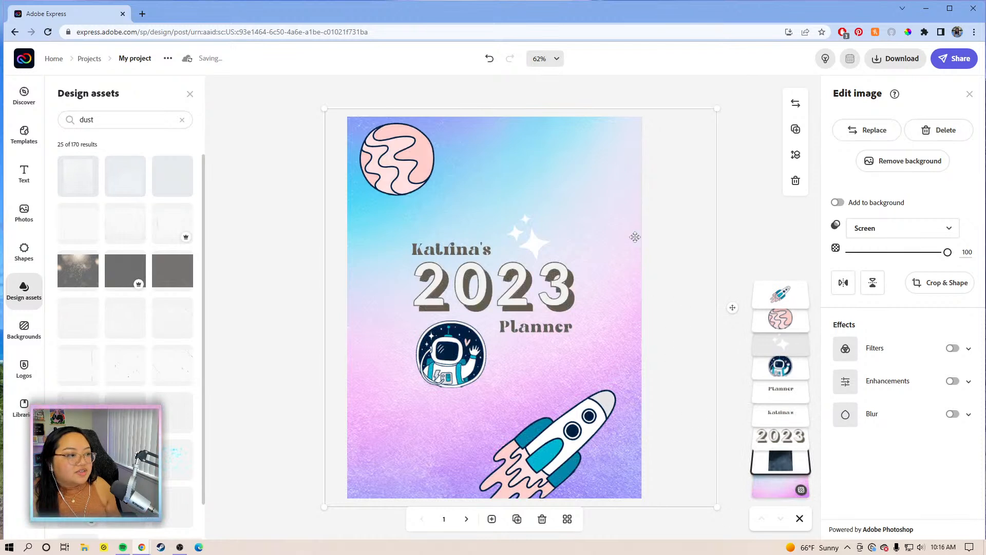
drag(654, 278, 649, 283)
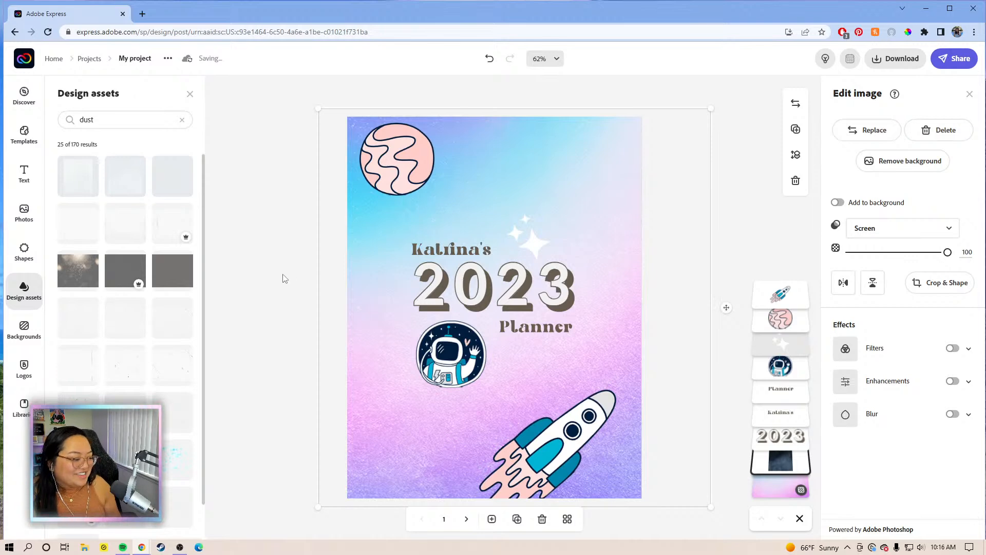
click(252, 163)
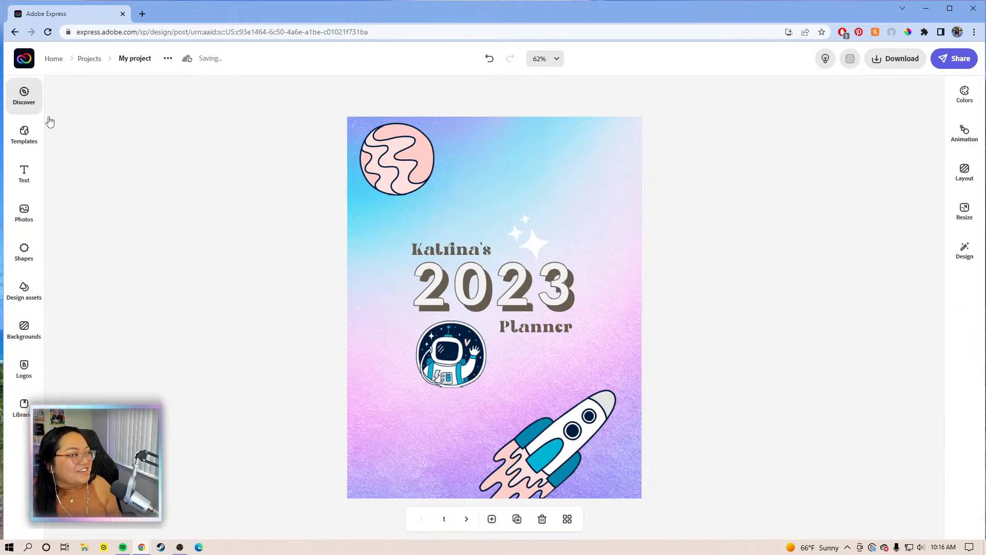
Go to the first Weekly Plan page and add the solid three-star sparkle shape.
click(466, 519)
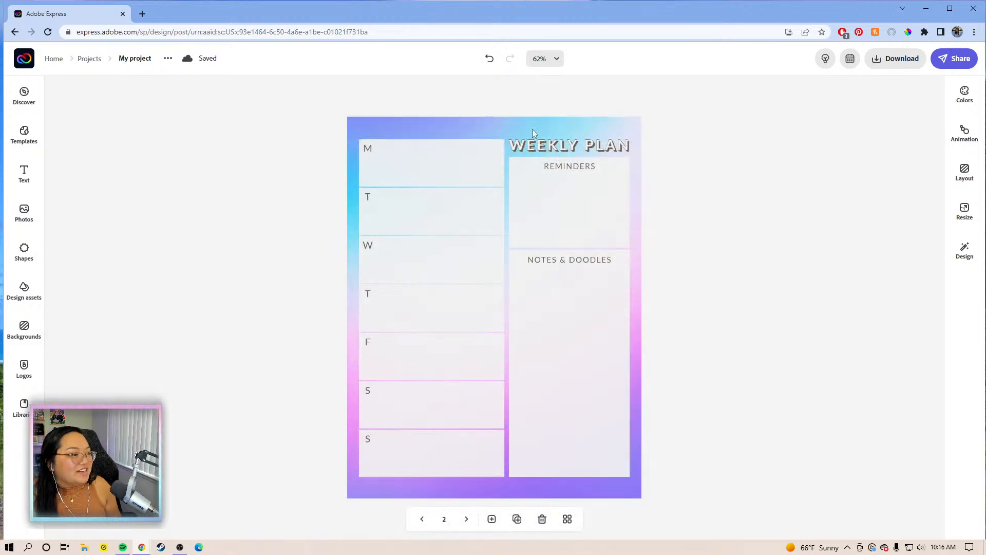
click(533, 133)
click(206, 238)
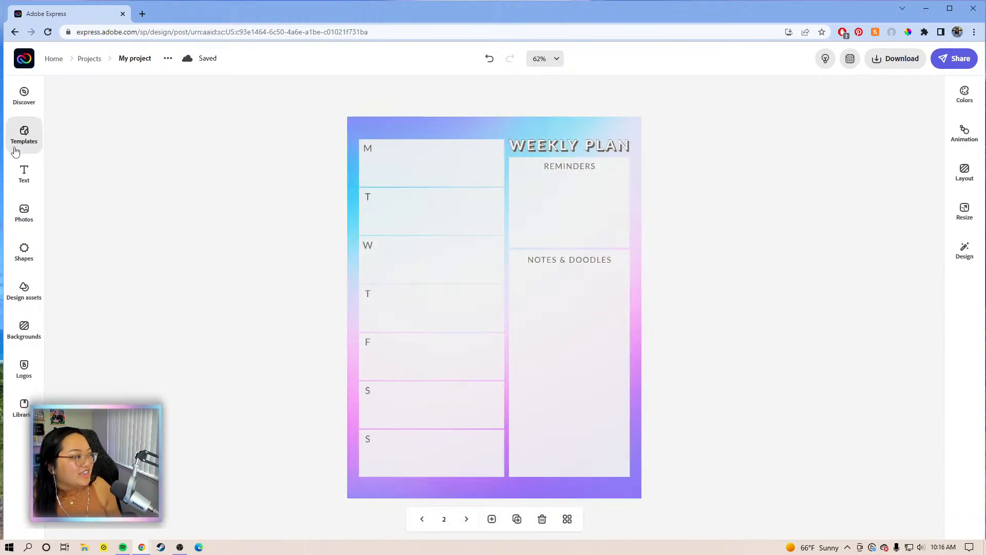
click(24, 250)
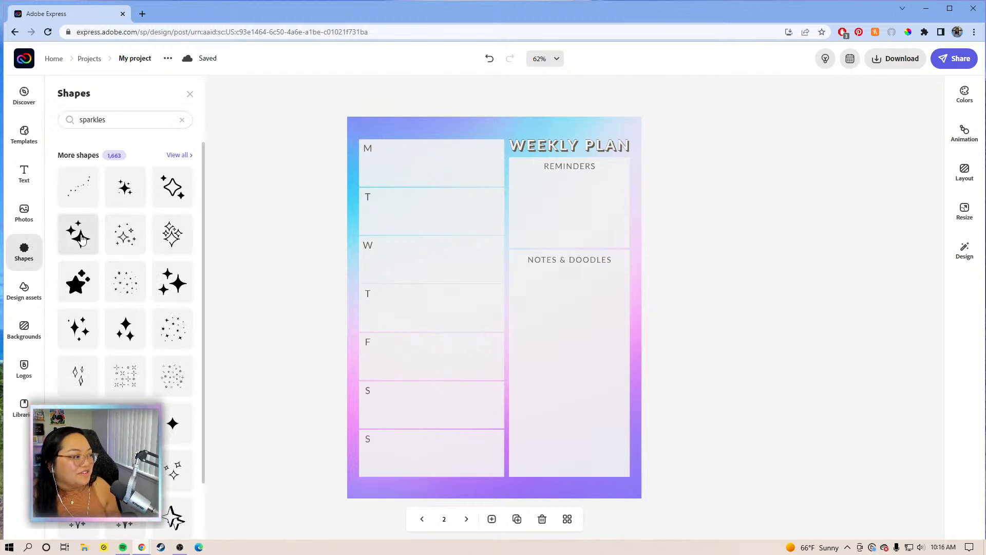
click(82, 239)
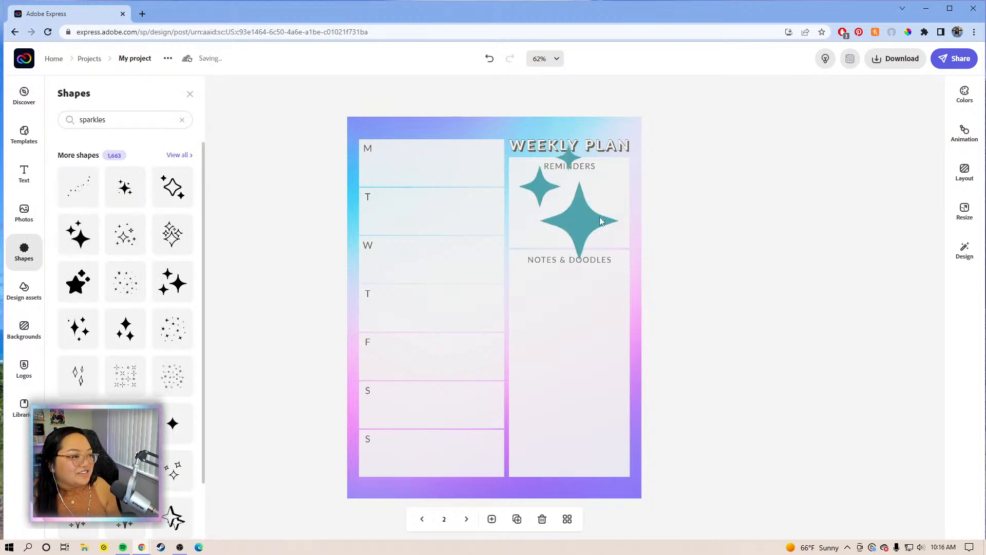
Set the sparkle shape's color to #F2F2F2 and scale the shape down within the Reminders area.
click(843, 159)
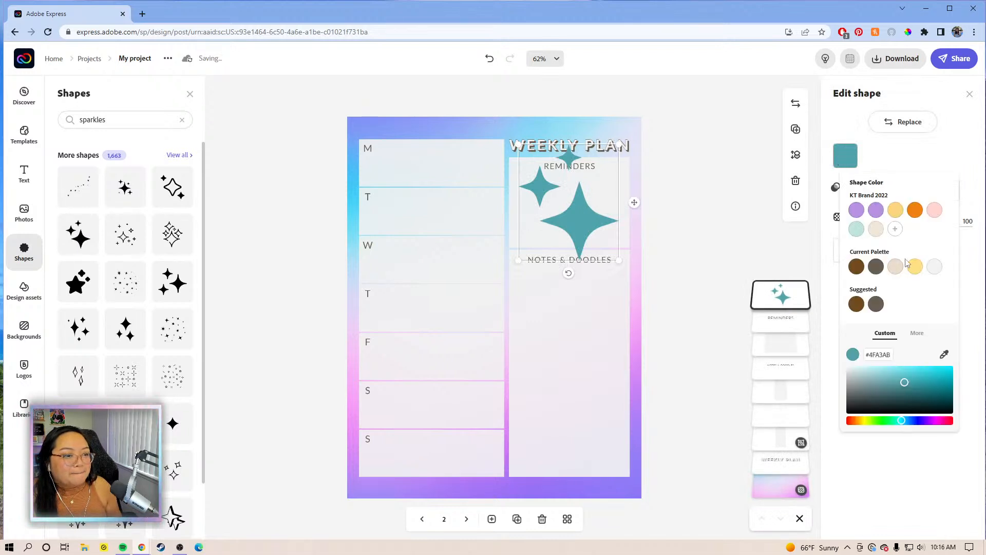
click(935, 266)
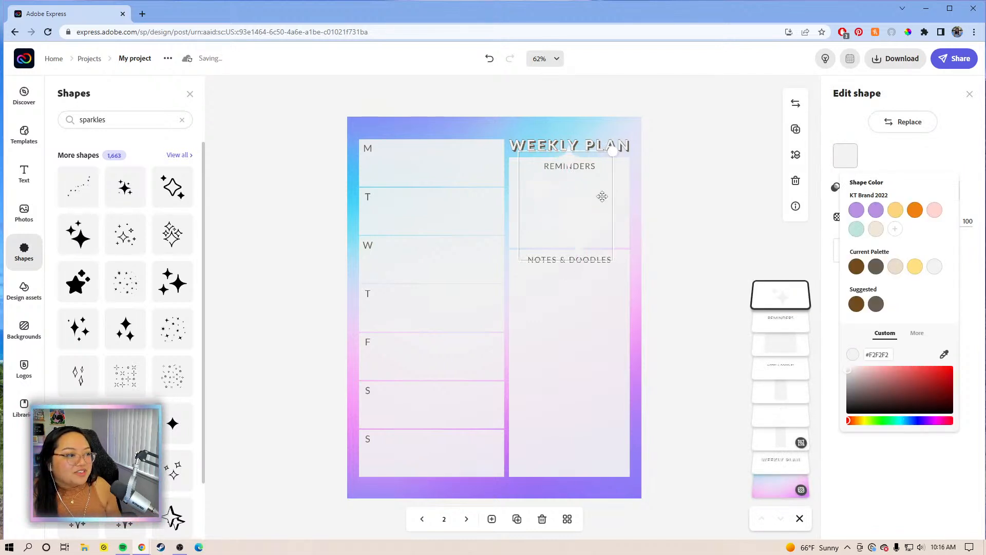
click(824, 224)
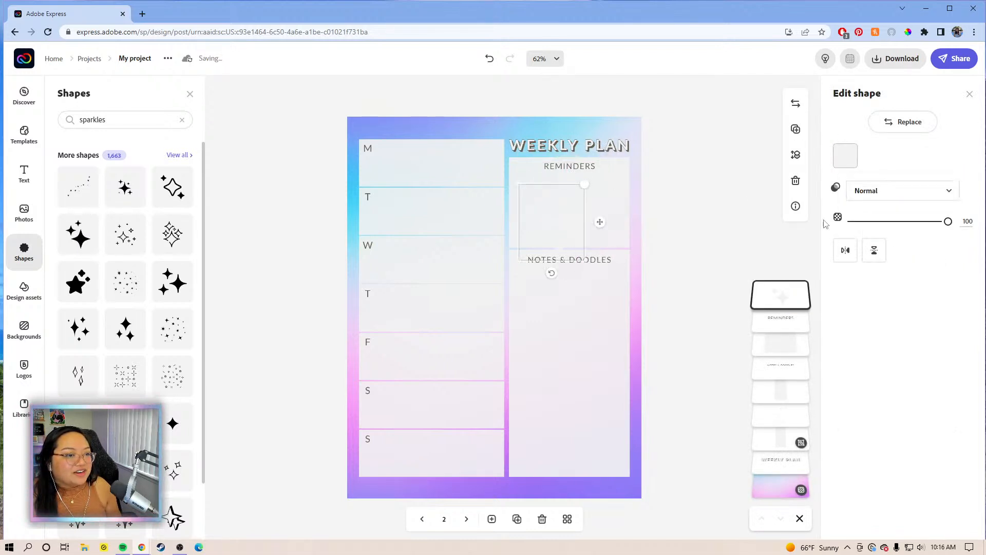
Color the three-star sparkle yellow and place two small copies: at Reminders' lower-right corner and the bottom-left corner of the last S row.
click(847, 157)
click(896, 209)
drag(577, 206, 626, 207)
drag(612, 246, 375, 480)
click(795, 130)
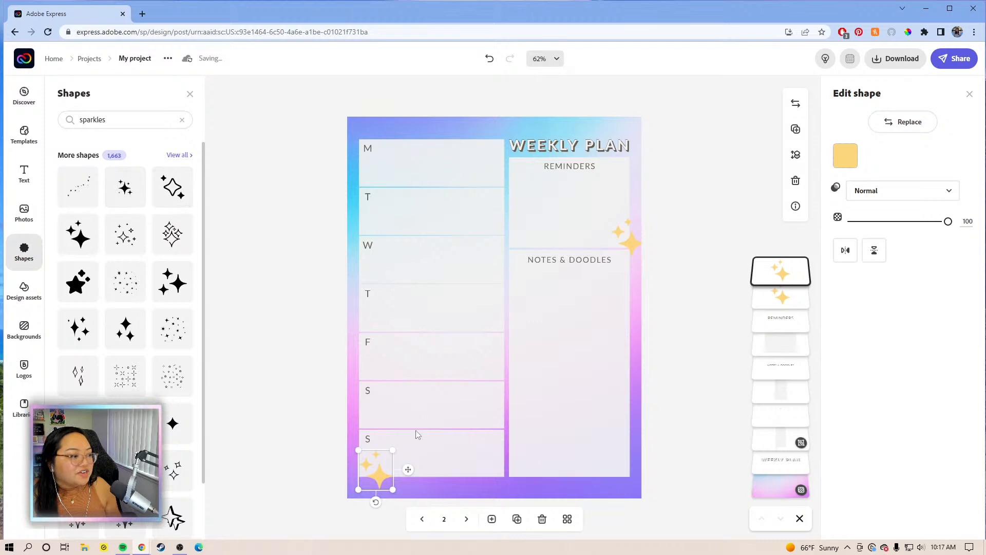
Color the five-star sparkle cluster yellow and scale it down to the left of the WEEKLY PLAN title, at the Monday row's corner.
click(570, 454)
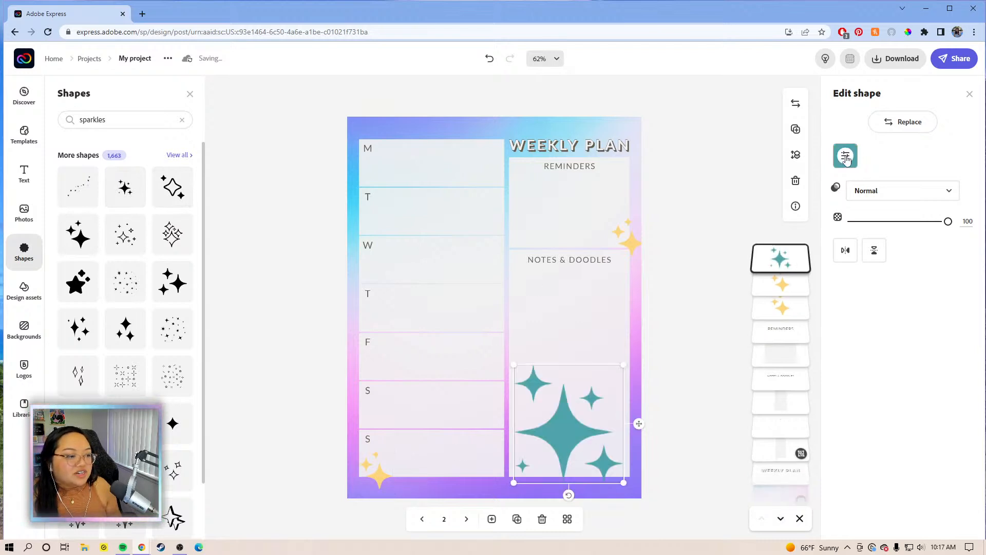
click(846, 157)
click(895, 210)
mouse_move(623, 365)
mouse_down()
mouse_move(559, 436)
mouse_move(454, 193)
mouse_move(414, 158)
mouse_move(374, 150)
mouse_up()
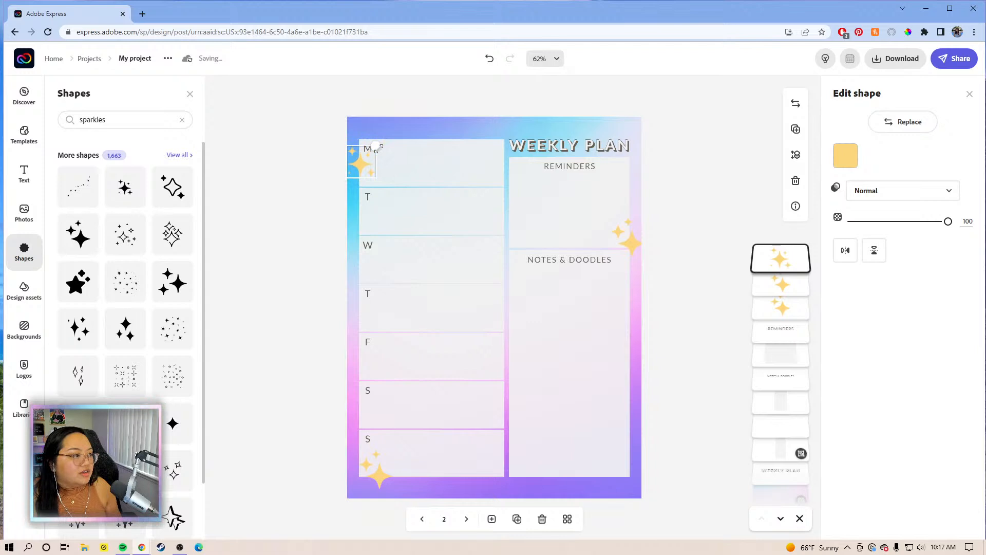
drag(491, 160, 519, 149)
Search the shapes for "planet" and add the solid ringed planet to the page.
click(182, 120)
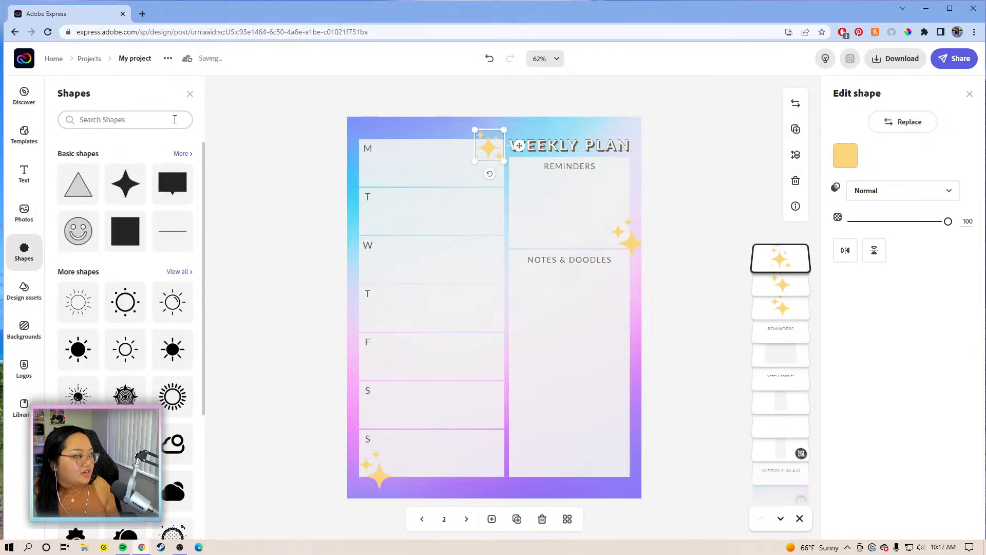
text(pa)
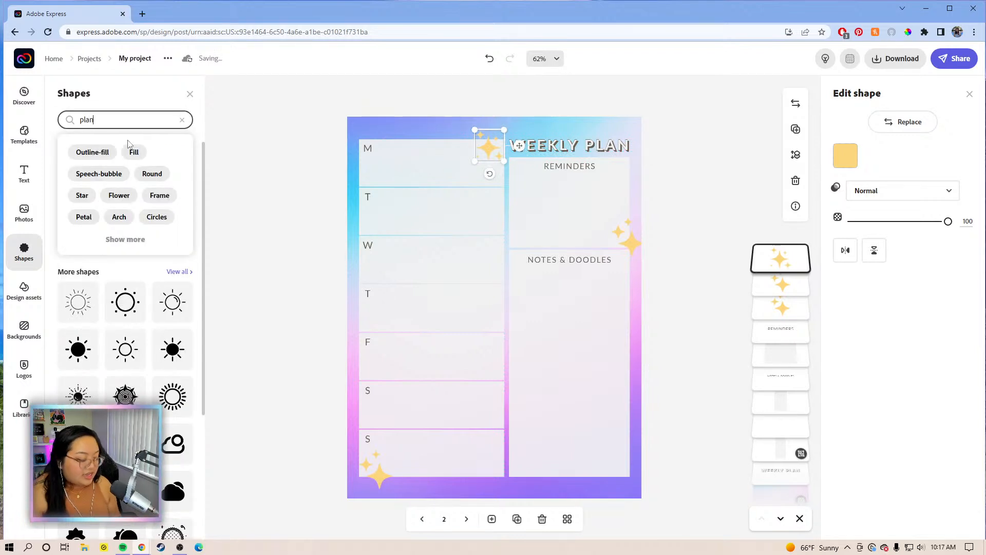
text(anet)
key(Return)
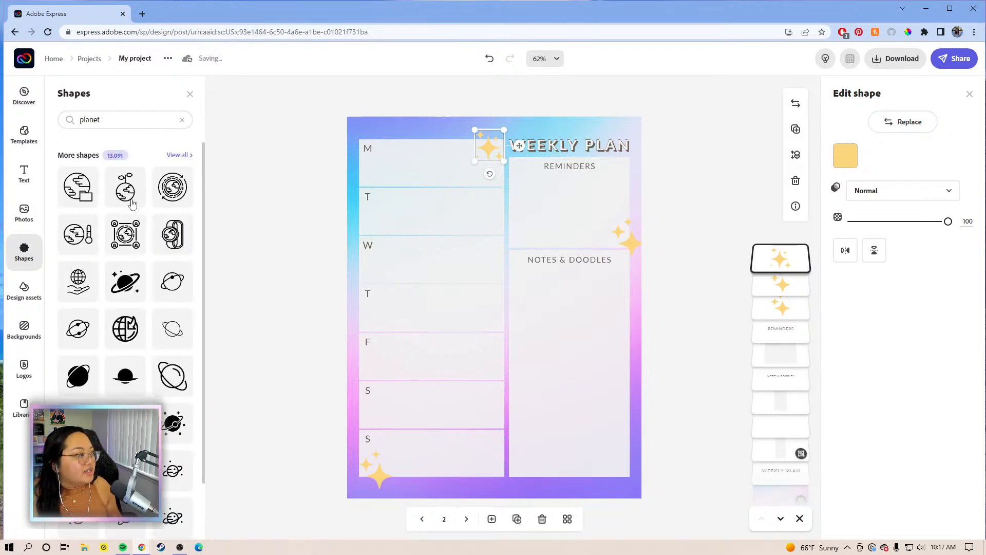
scroll(127, 177, down, 3)
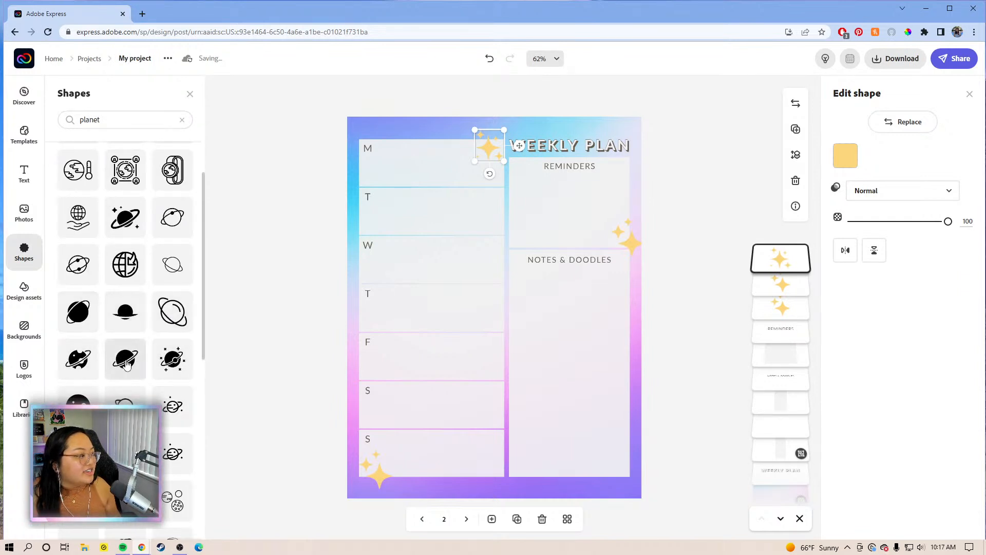
click(132, 362)
scroll(128, 334, down, 5)
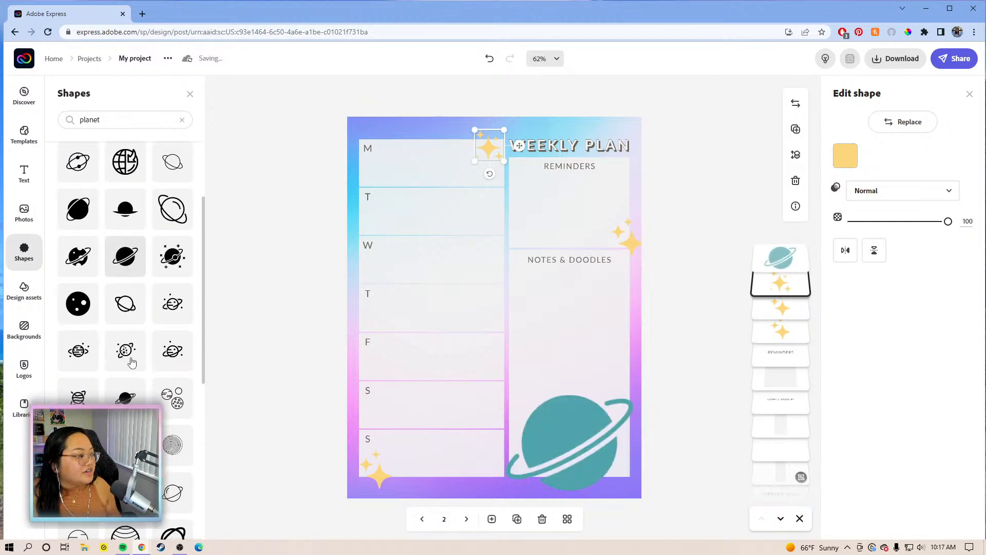
Scale the solid planet down into the lower-right corner of Notes & Doodles and color it with the brand orange.
click(527, 426)
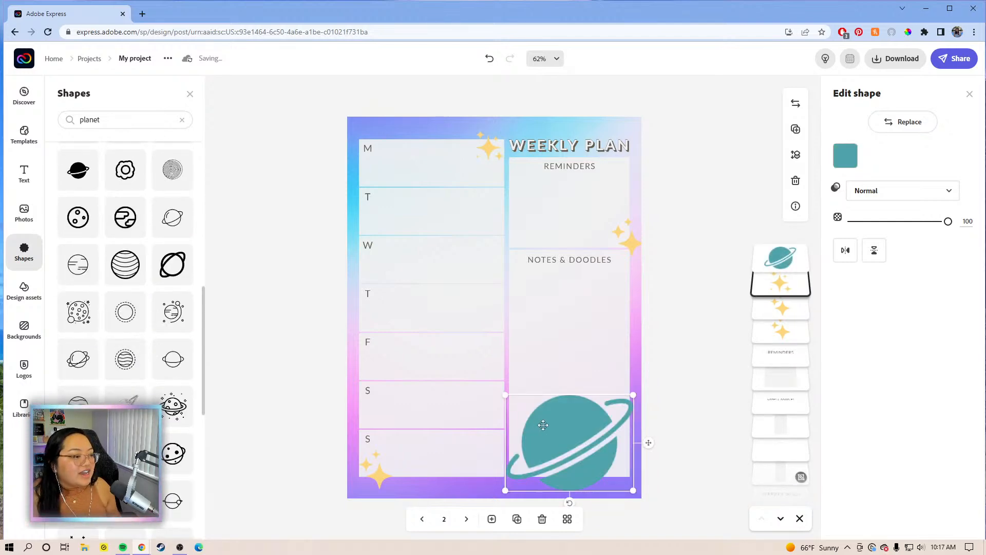
drag(635, 393, 607, 467)
click(845, 155)
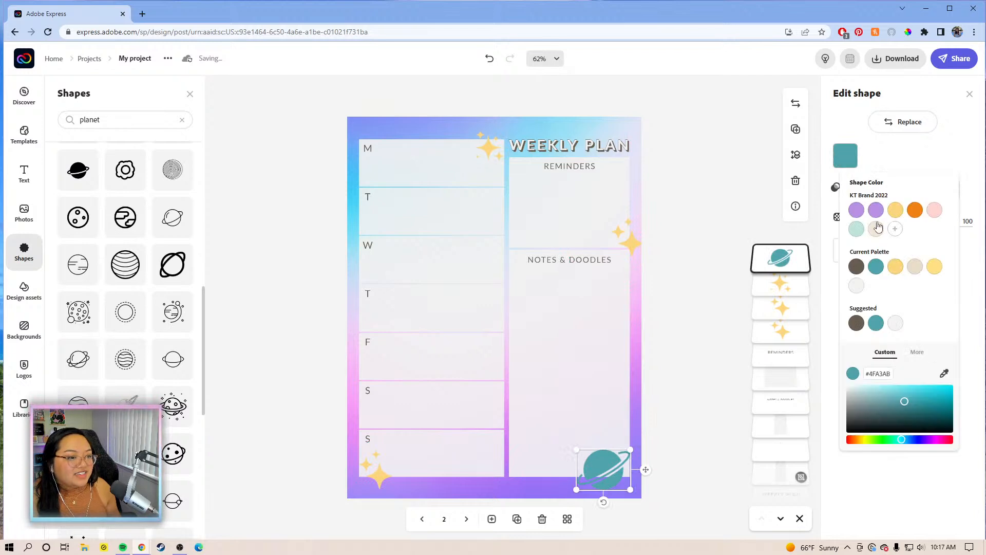
click(914, 211)
drag(632, 454, 625, 475)
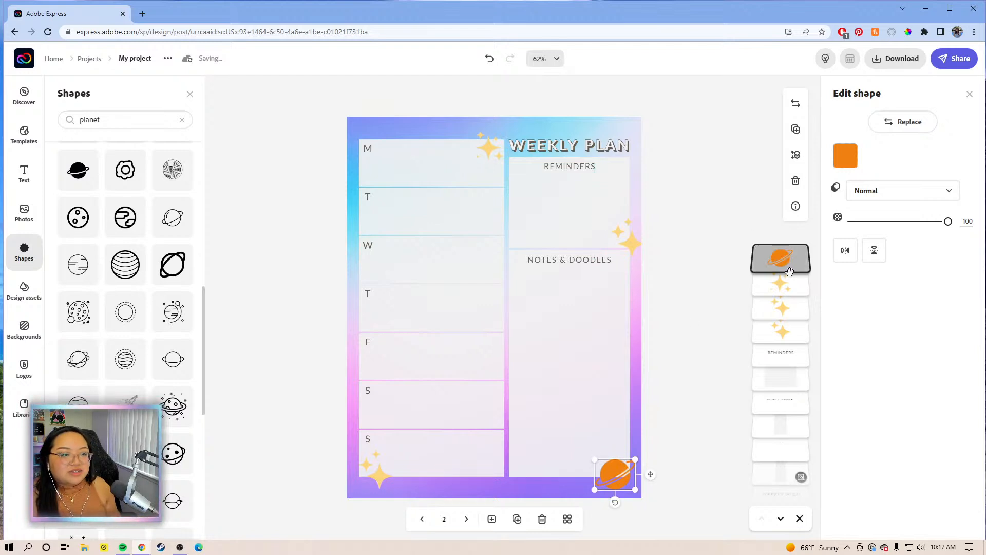
drag(593, 458, 587, 454)
Recolor the solid planet light teal, #70C3CA.
click(845, 155)
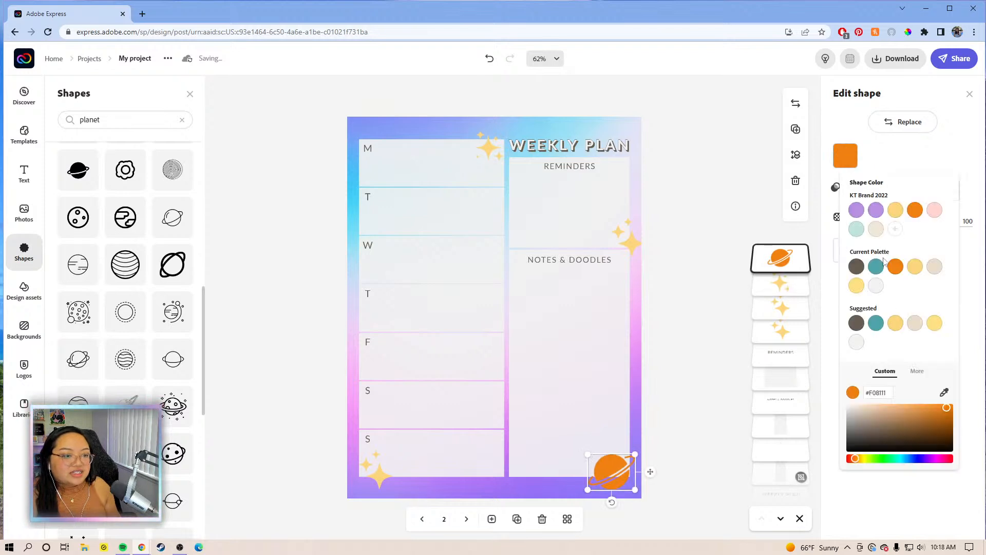
click(876, 267)
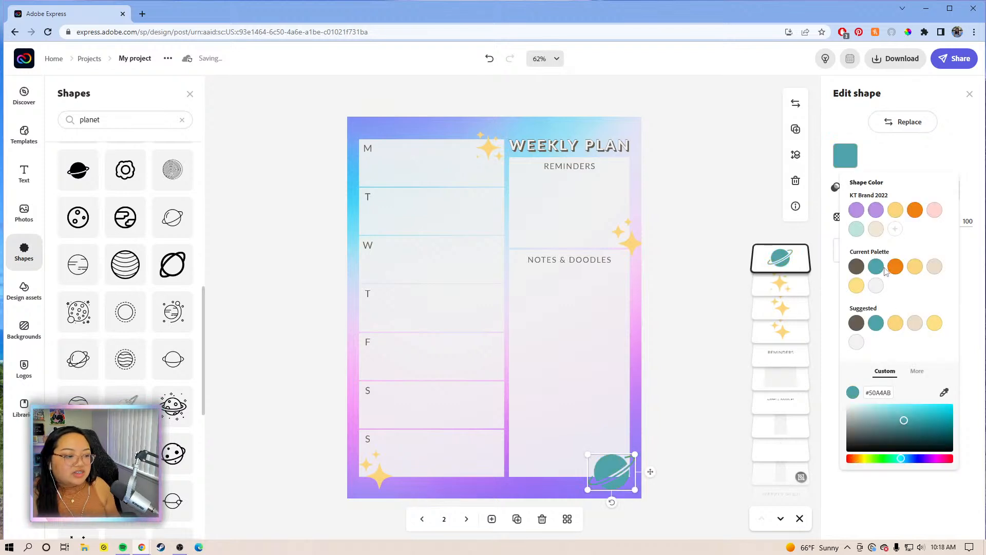
mouse_move(899, 420)
mouse_down()
mouse_move(894, 414)
mouse_move(895, 422)
mouse_up()
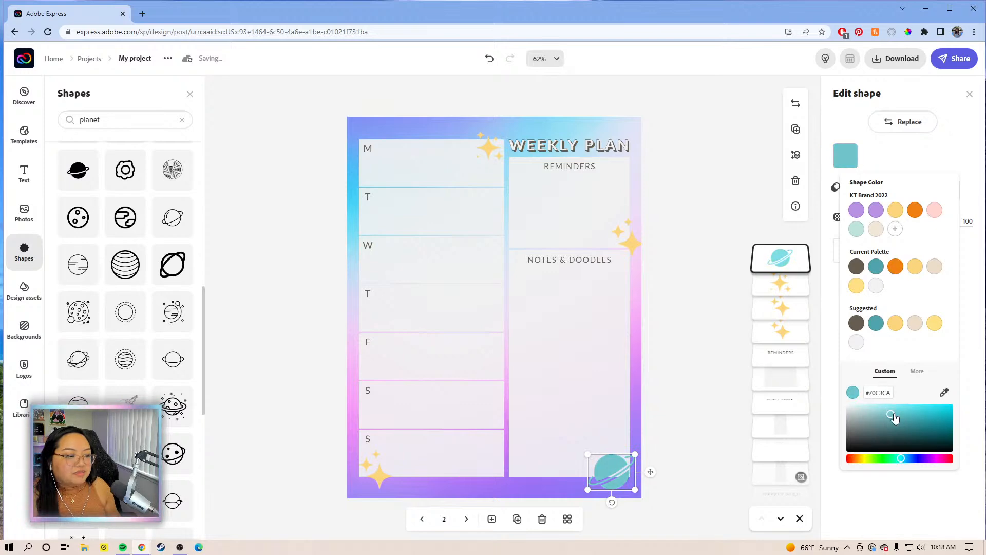
Add the outlined ringed planet surrounded by small stars from the planet results.
scroll(80, 387, down, 6)
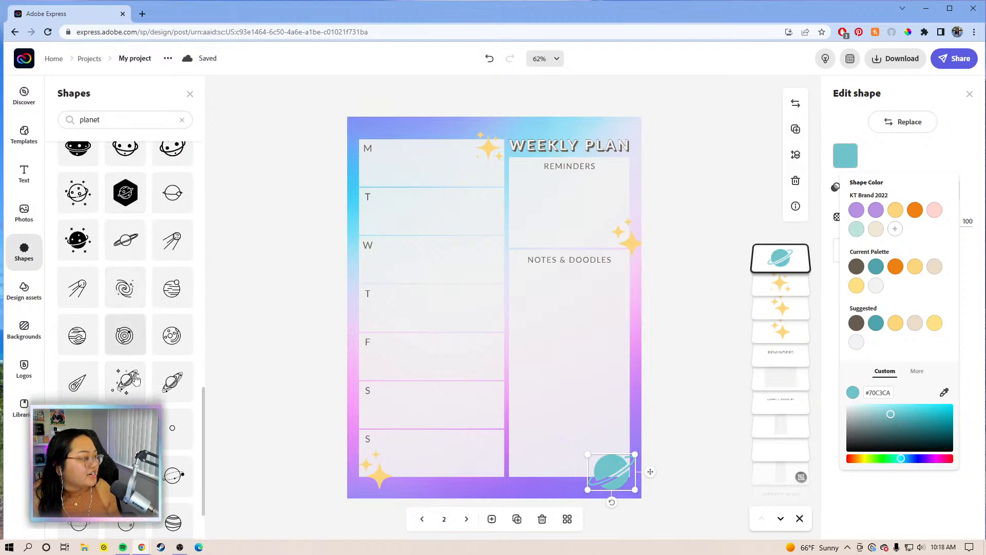
click(127, 384)
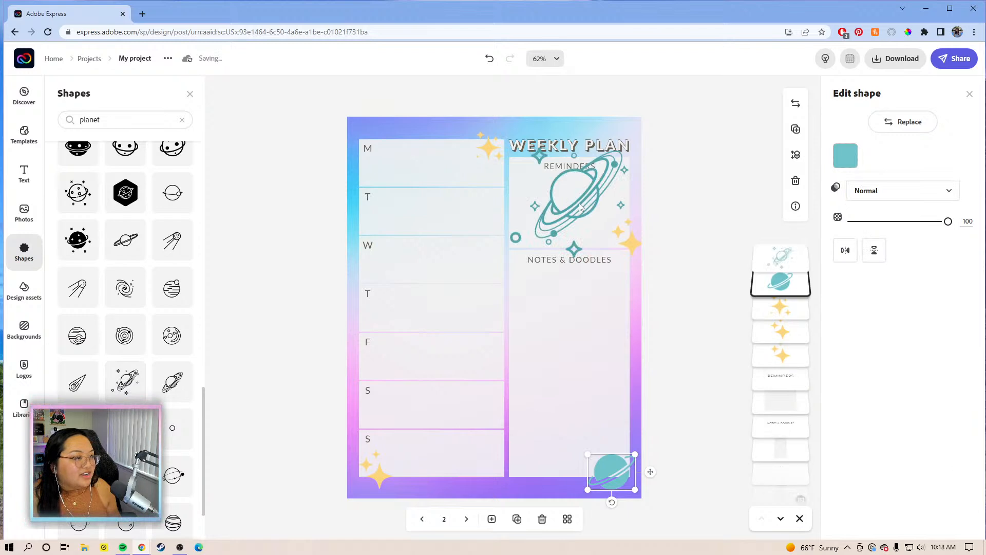
drag(539, 208, 490, 238)
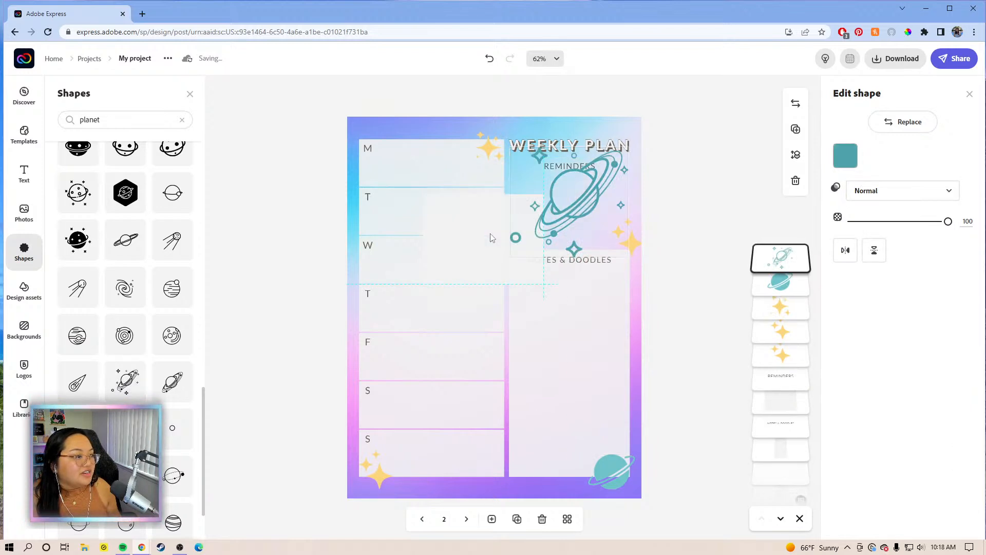
key(ctrl+z)
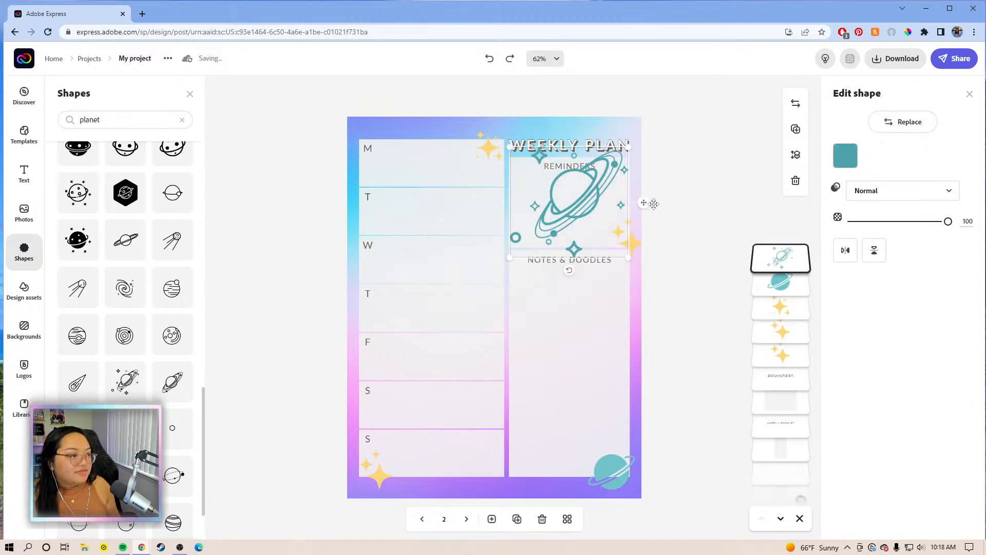
Scale the outlined planet down at the page's left edge between the T and W rows and flip it horizontally.
drag(642, 207, 565, 334)
drag(555, 277, 402, 231)
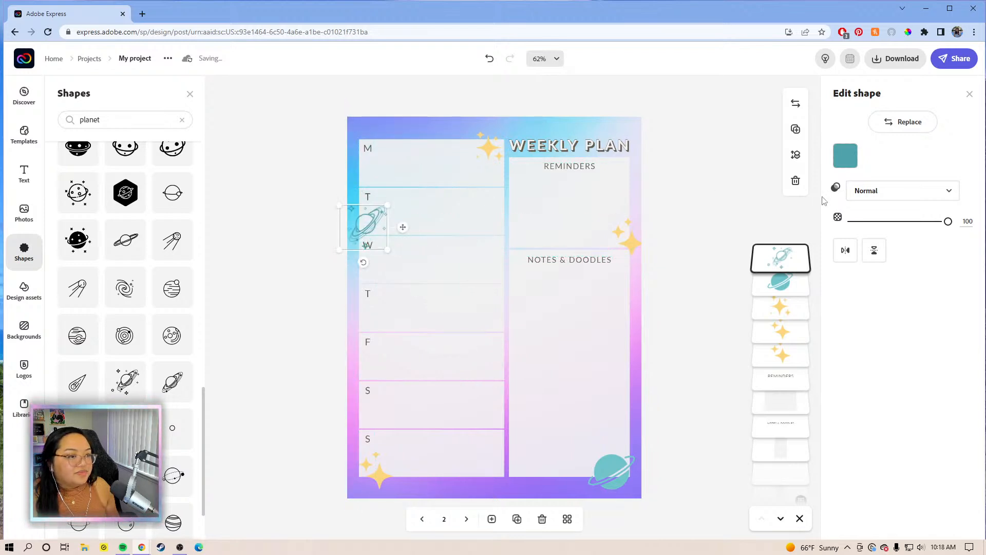
click(845, 250)
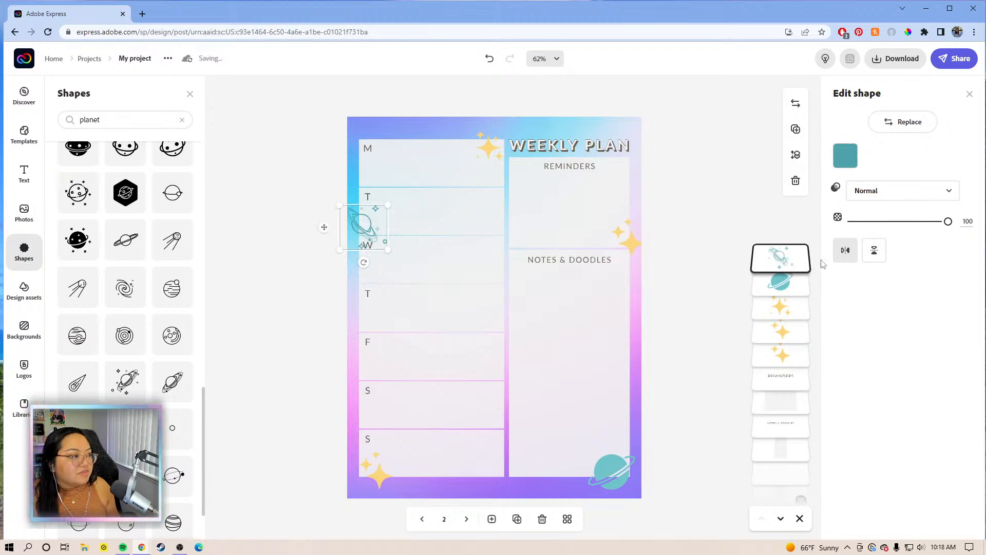
drag(347, 245, 330, 229)
Try yellow and light pink on the outlined planet, then set its color to magenta #C722AA.
click(845, 155)
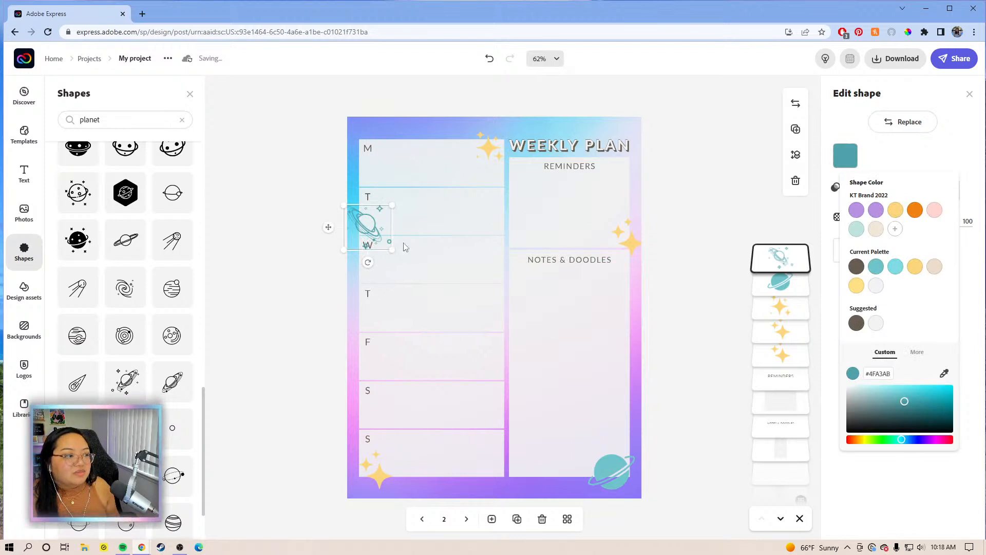
click(915, 271)
click(933, 213)
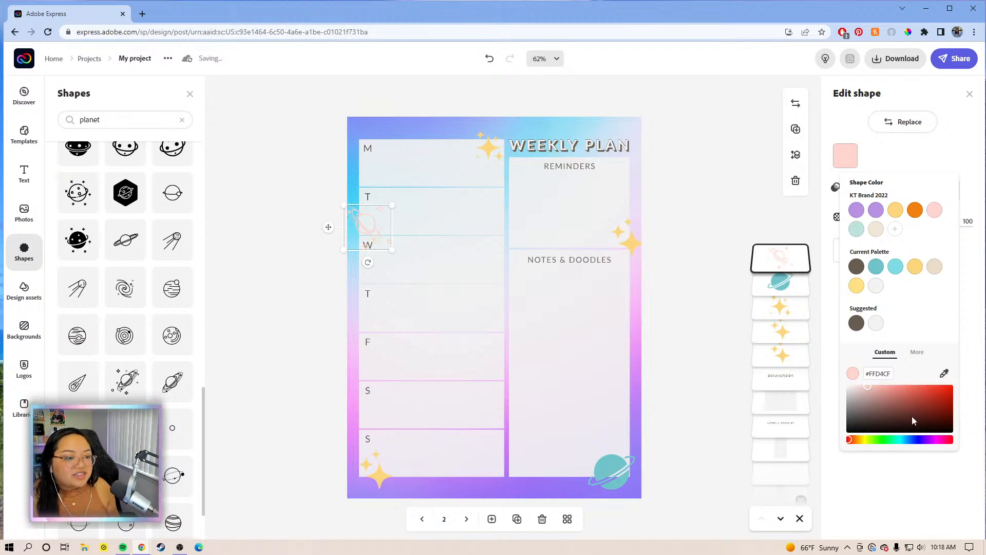
click(937, 440)
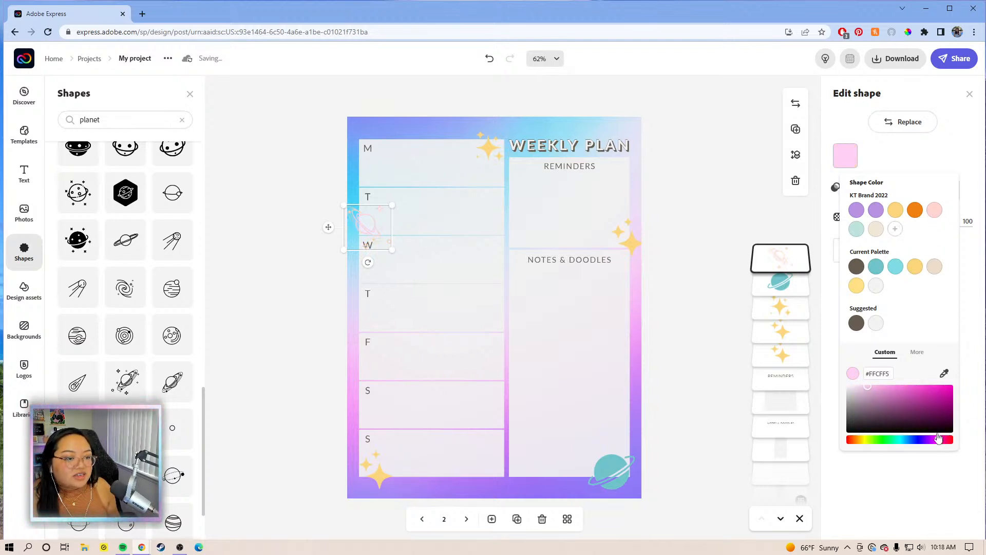
click(929, 393)
drag(932, 393, 935, 396)
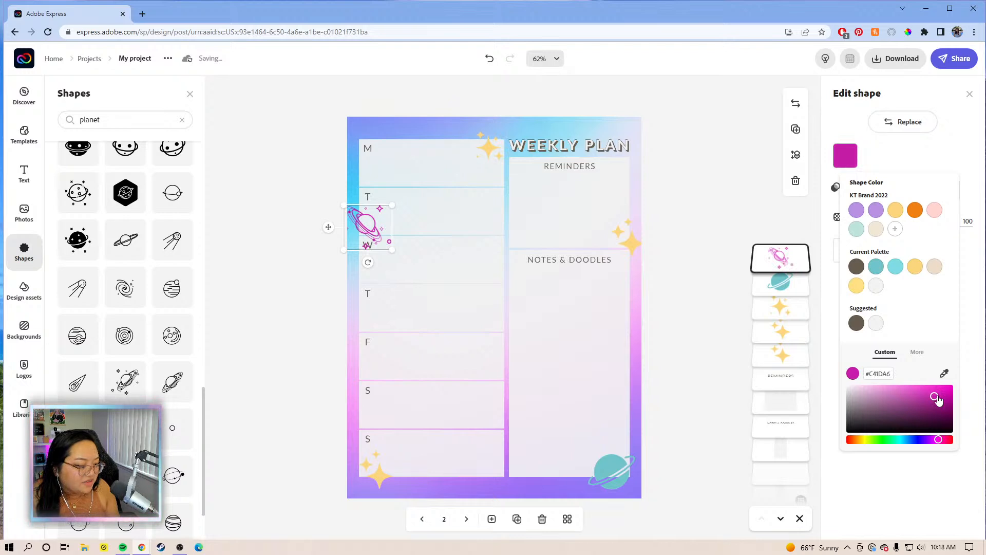
drag(938, 401, 938, 401)
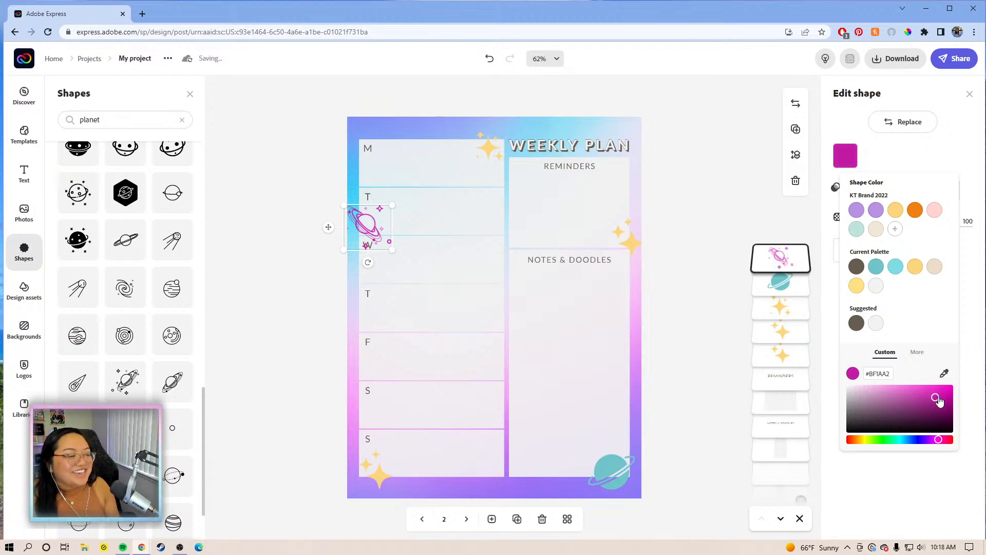
drag(936, 401, 932, 397)
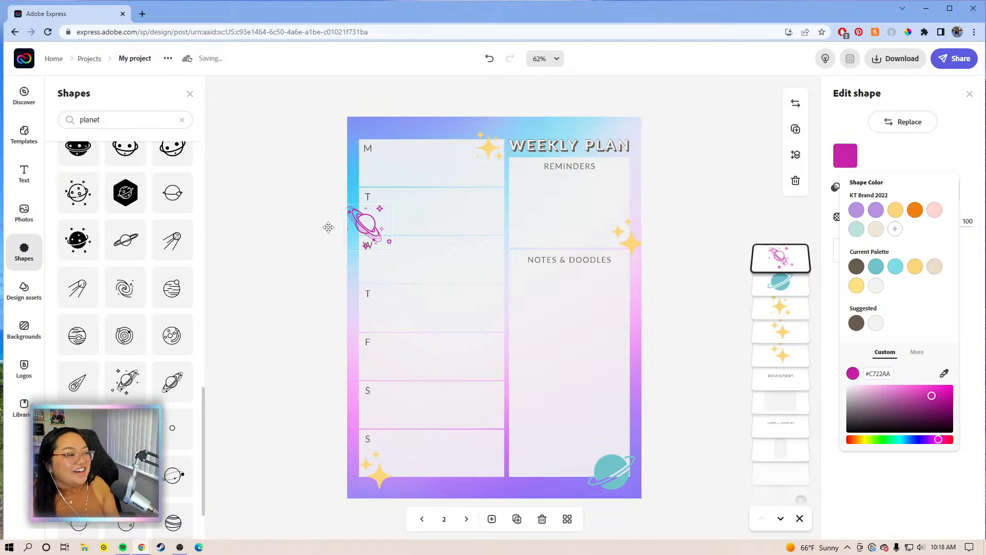
Shift the outlined planet inside the left edge of the T and W rows and soften its color to pink #CA56B6.
key(Left)
drag(326, 225, 341, 242)
key(Right)
key(Right)
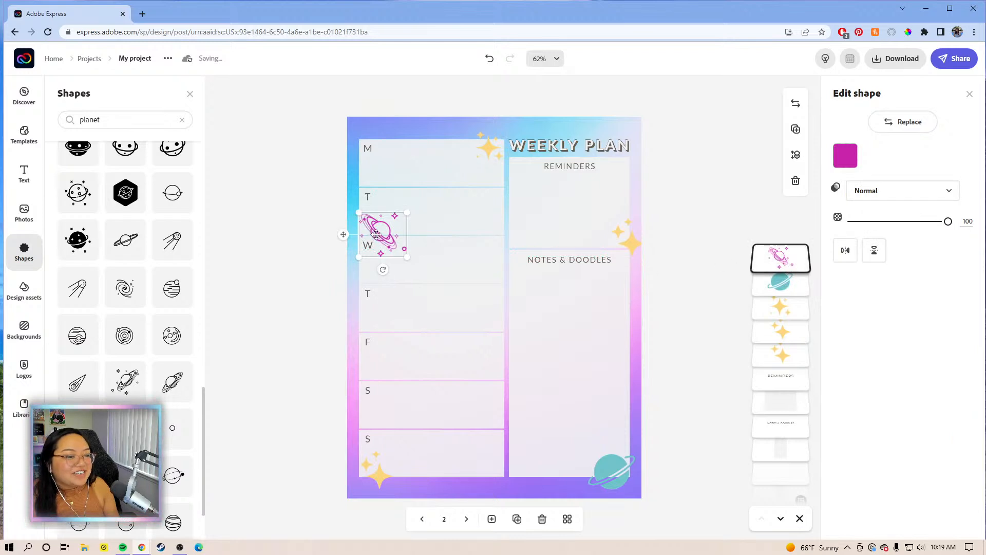
drag(911, 394, 905, 395)
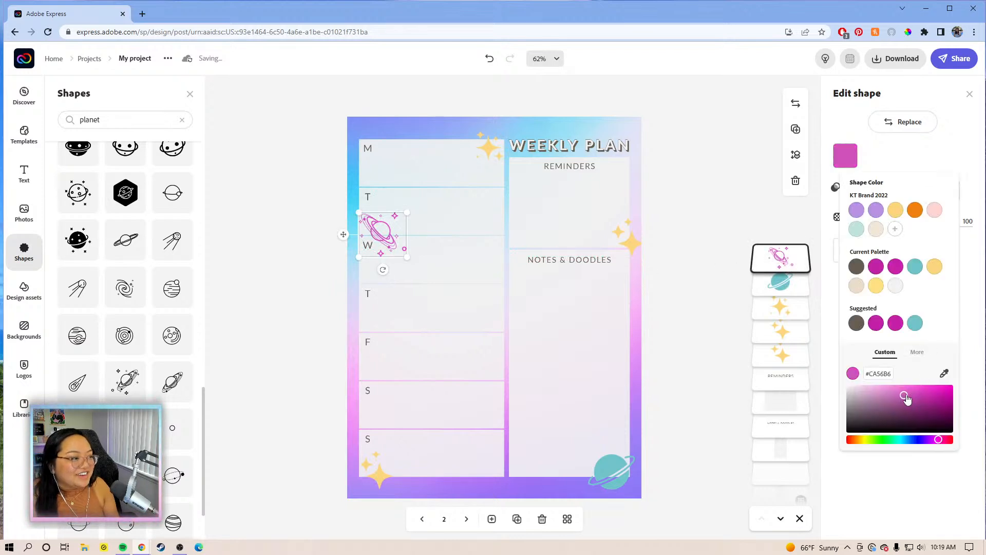
click(677, 332)
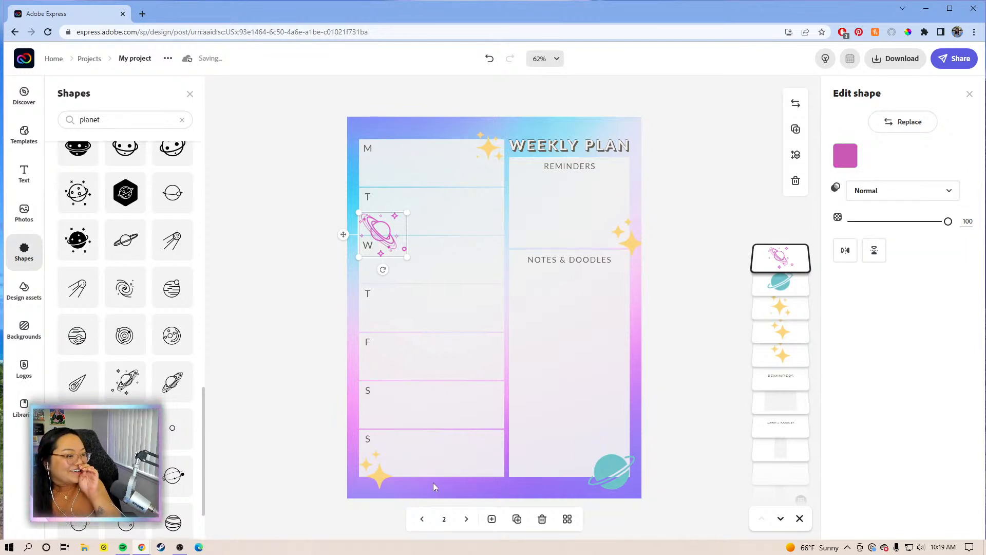
Go to page 3 and add the round diagonally striped planet, scaled down at the lower-right corner of Reminders.
click(465, 519)
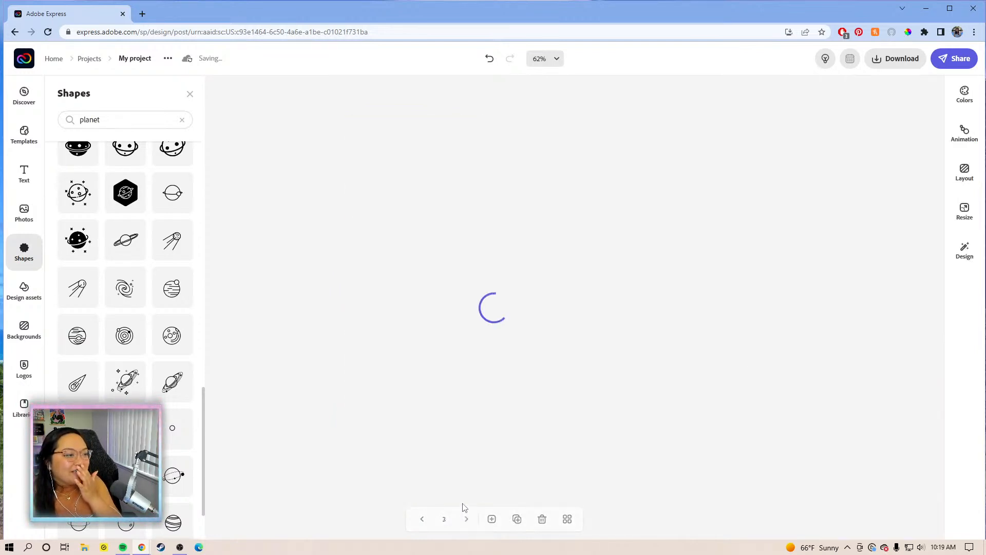
scroll(146, 268, down, 10)
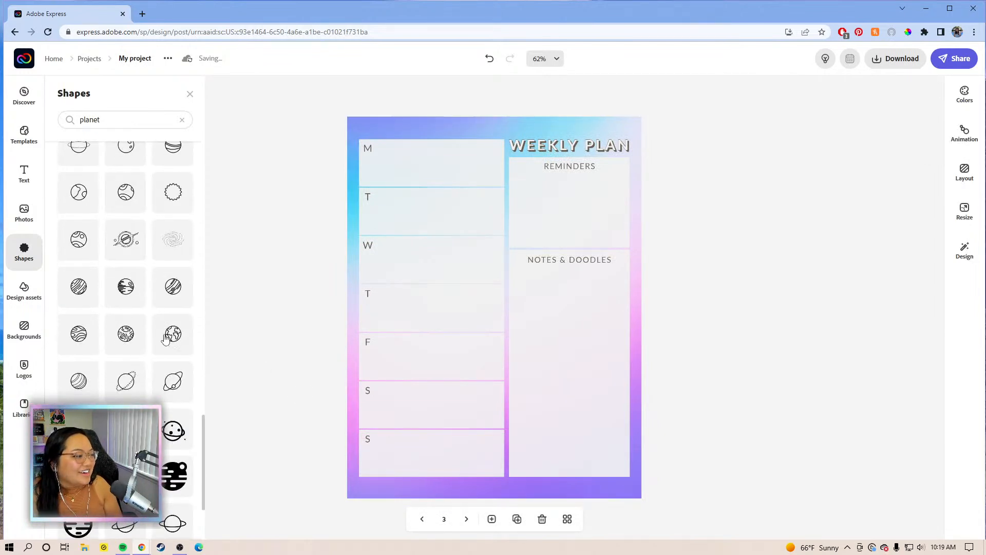
scroll(103, 339, up, 1)
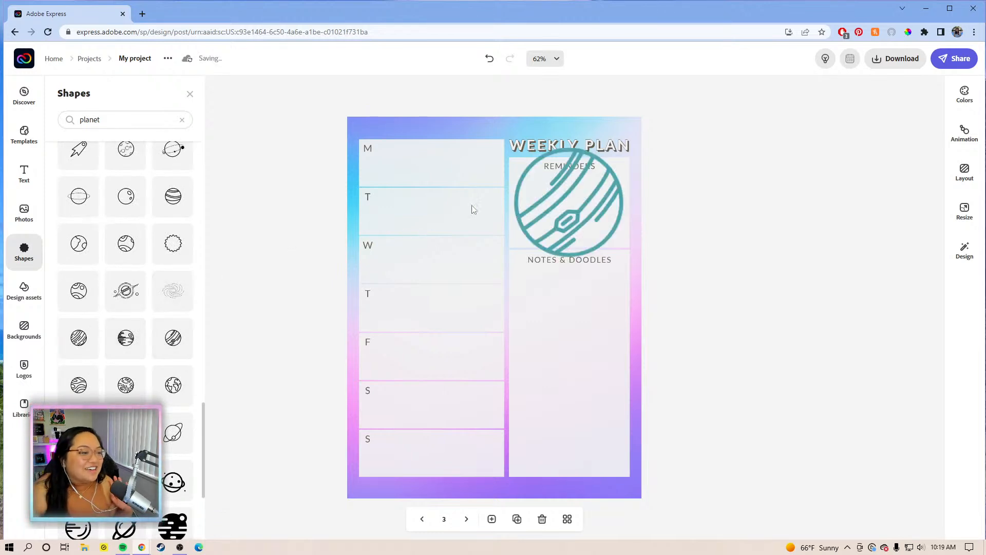
click(582, 172)
drag(617, 150, 651, 235)
Color the striped planet with the brand purple #B891E3 and move it slightly up.
click(845, 157)
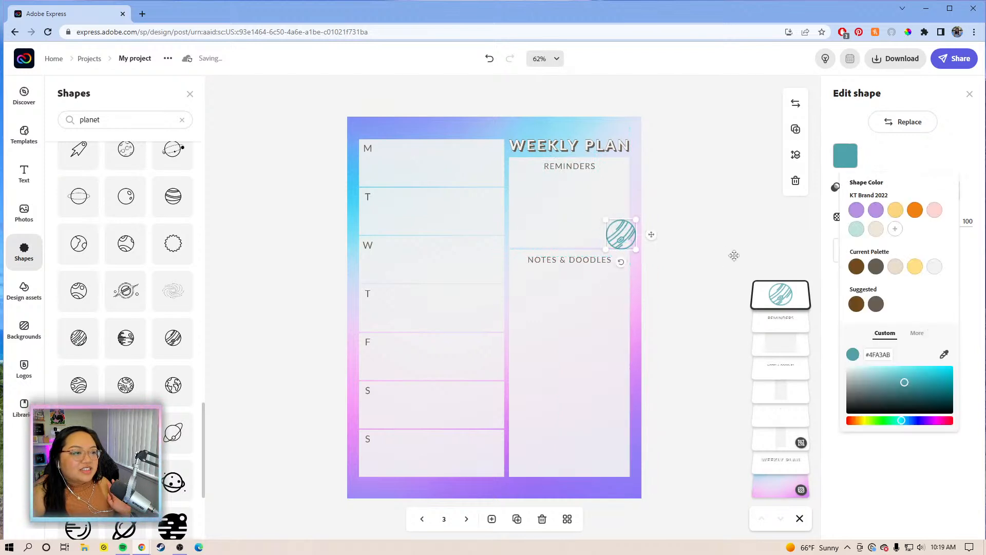
click(876, 209)
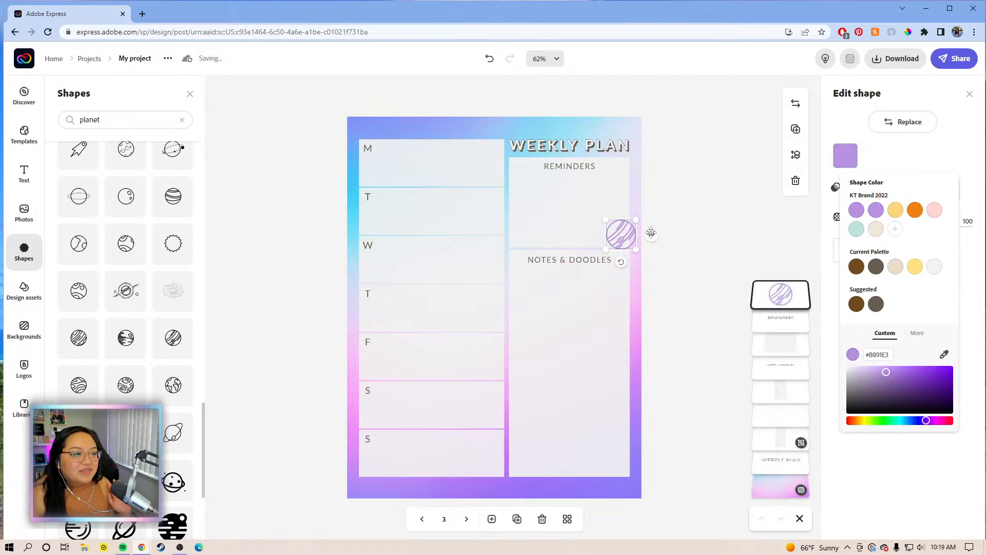
drag(656, 235, 650, 228)
Add the tilted ringed planet outline in brand orange, rotated and scaled down at the lower-left corner of the last S row.
scroll(126, 308, down, 3)
scroll(95, 341, up, 5)
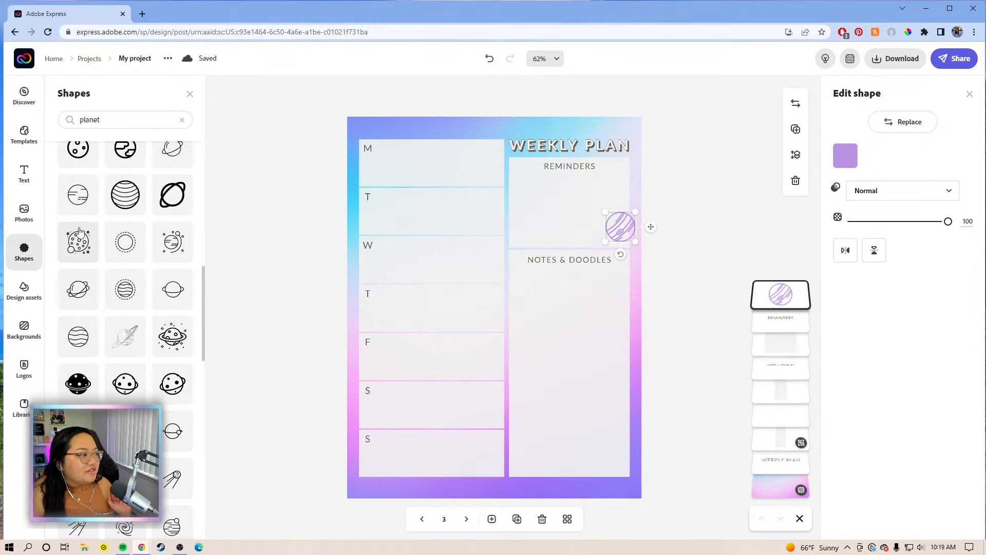
click(79, 292)
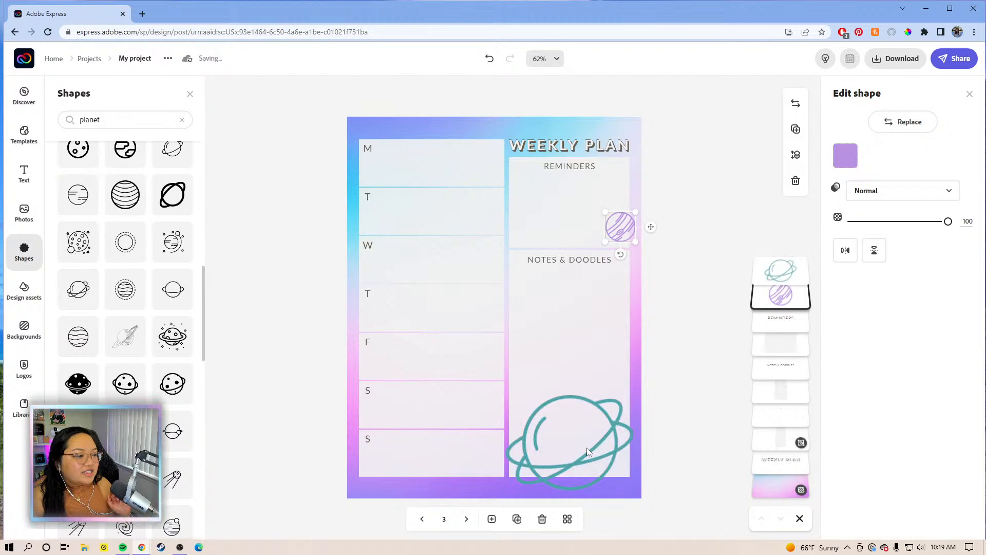
click(591, 449)
click(847, 154)
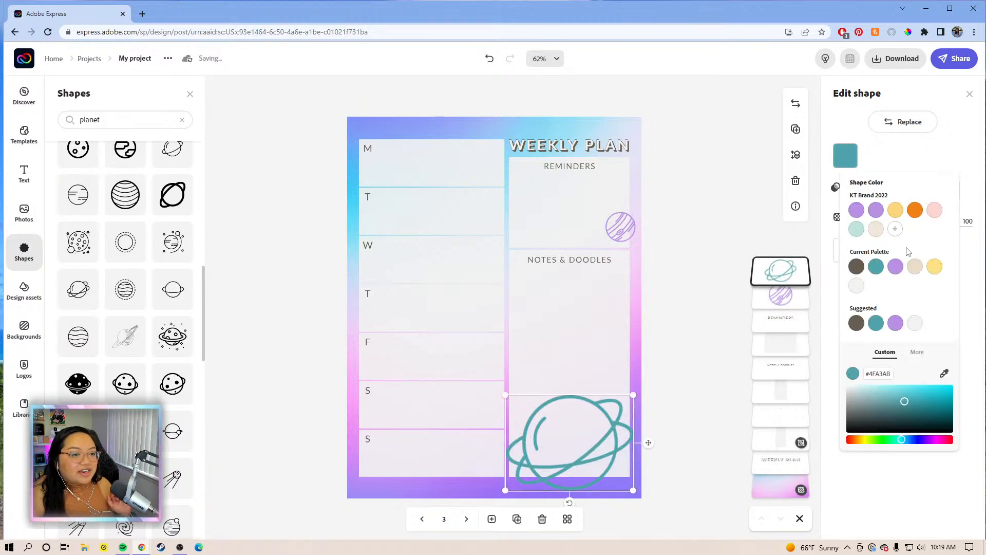
click(915, 210)
drag(569, 502, 503, 472)
drag(636, 478, 398, 510)
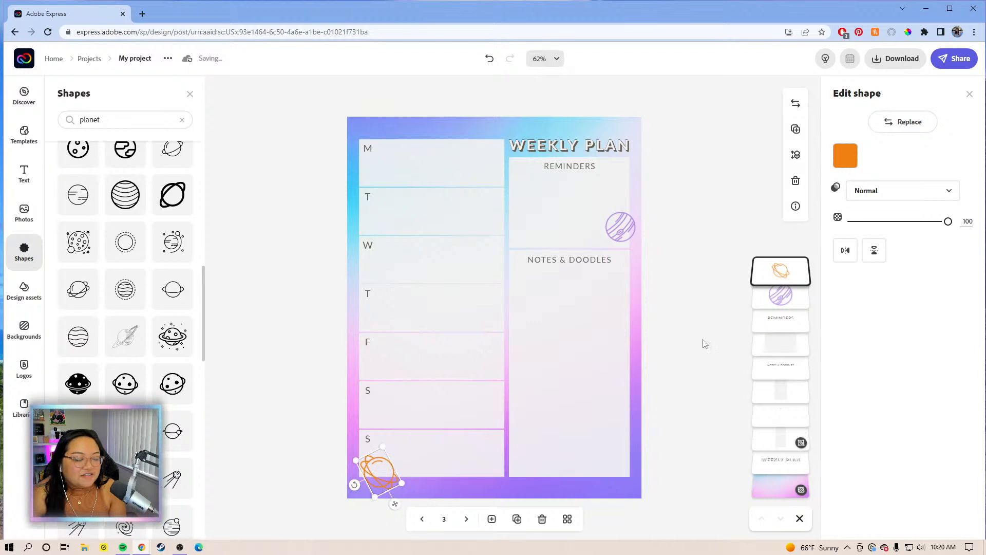
Try light pink #FFD4CF and beige #EBDDCA on the ringed planet, then return it to orange #F08111.
click(844, 158)
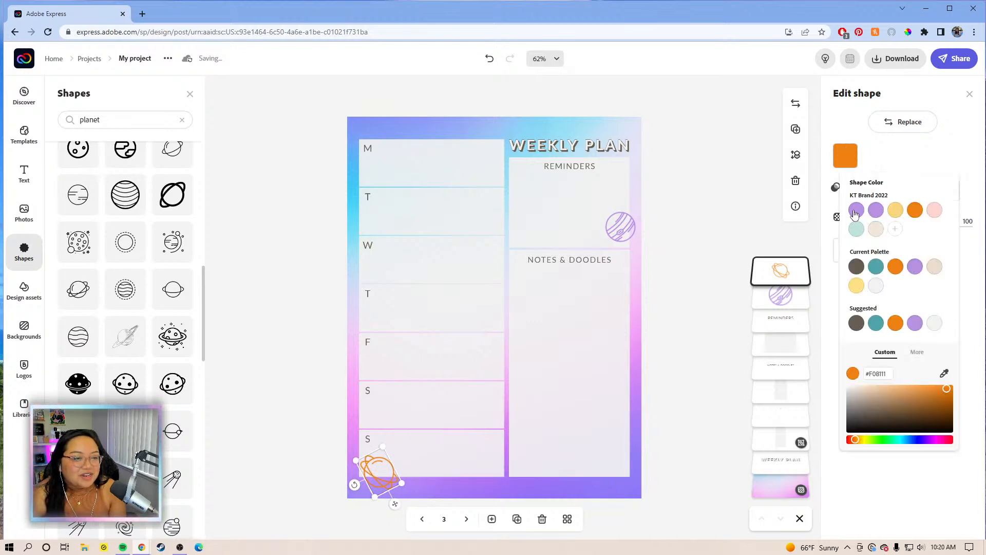
click(936, 211)
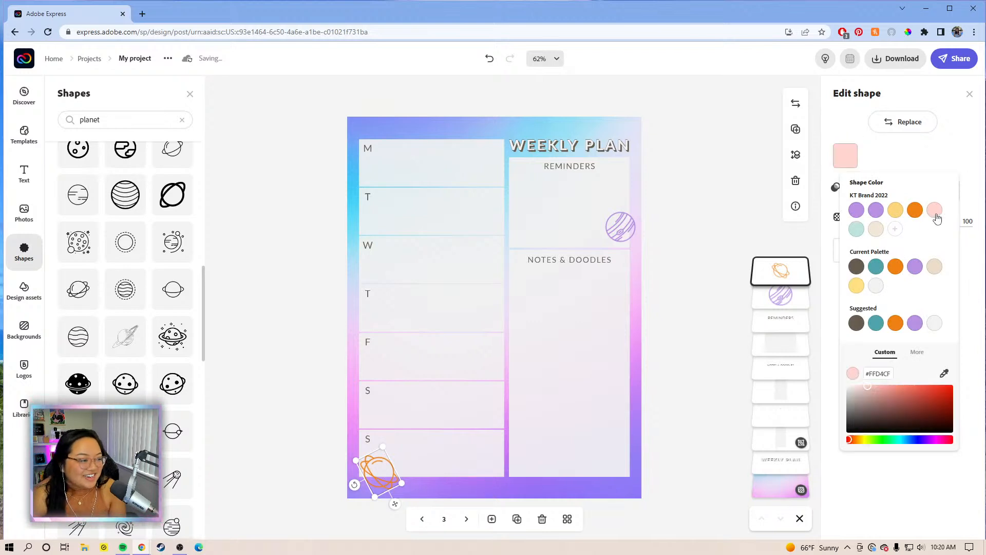
click(934, 268)
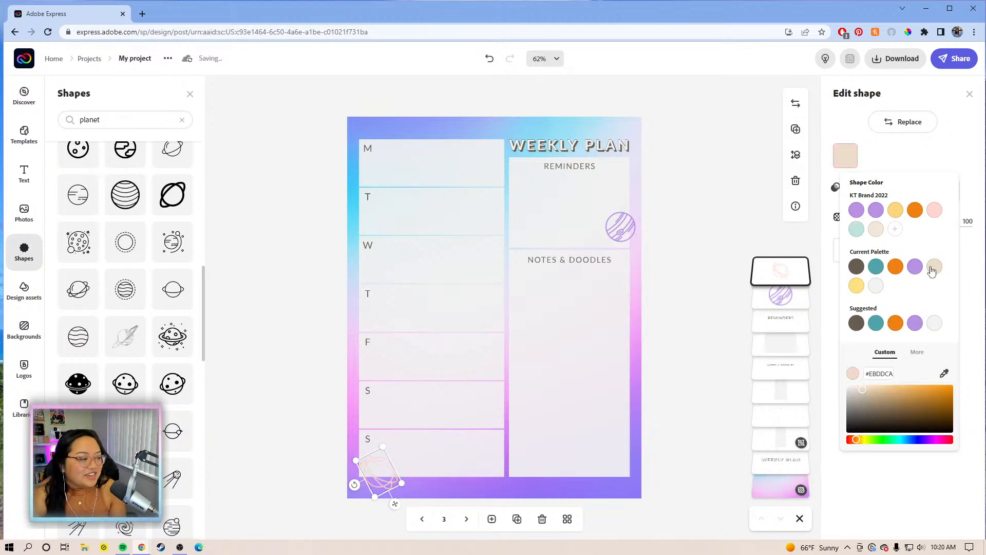
click(896, 324)
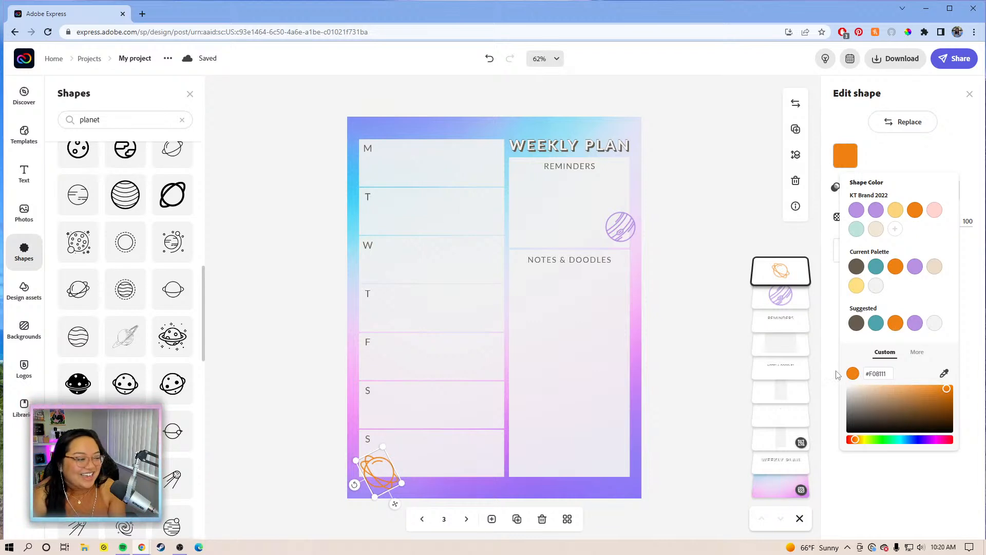
click(679, 373)
Search the shapes for "stars", then replace the search with "sparkle".
scroll(122, 285, up, 10)
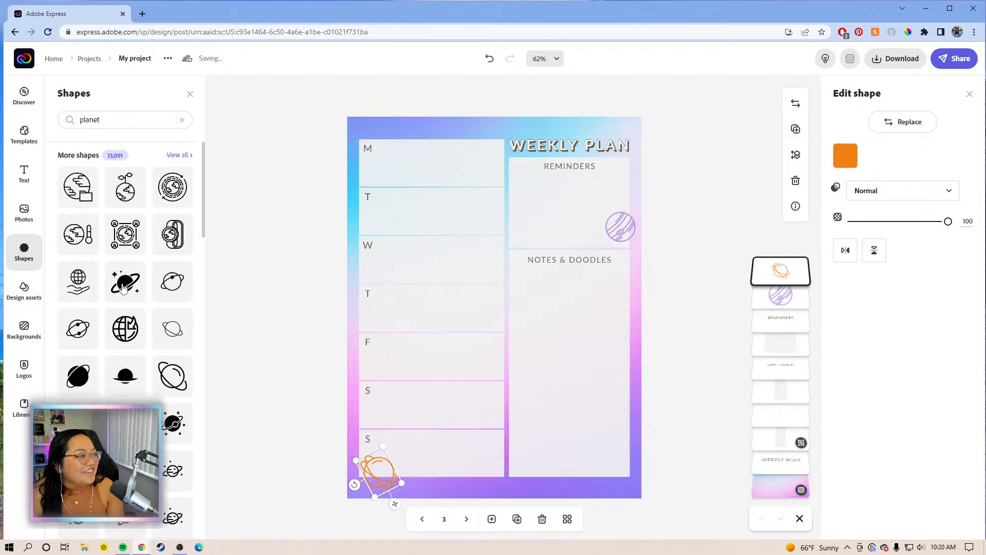
click(140, 120)
text(stars)
key(Return)
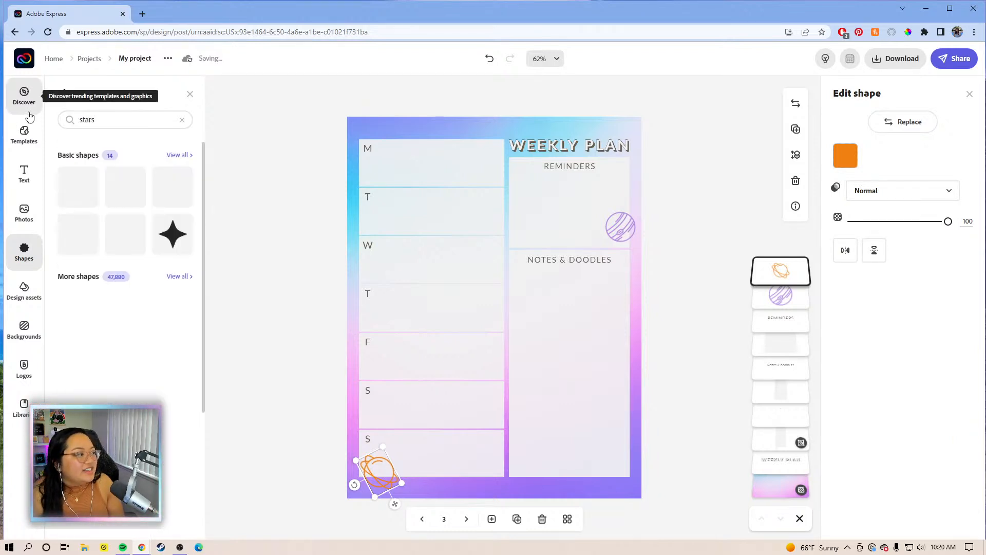
click(108, 122)
drag(107, 122, 67, 116)
key(BackSpace)
text(sparkle)
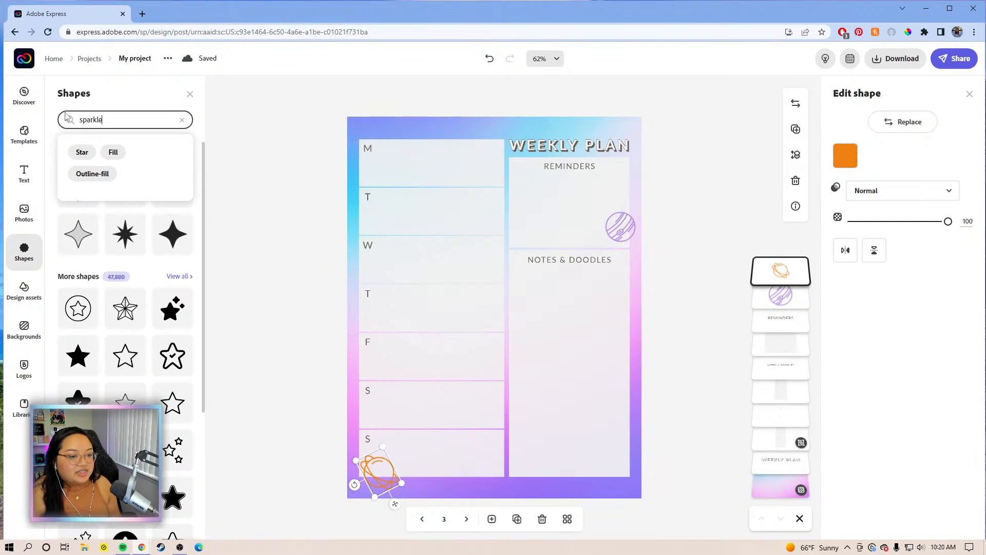
key(Return)
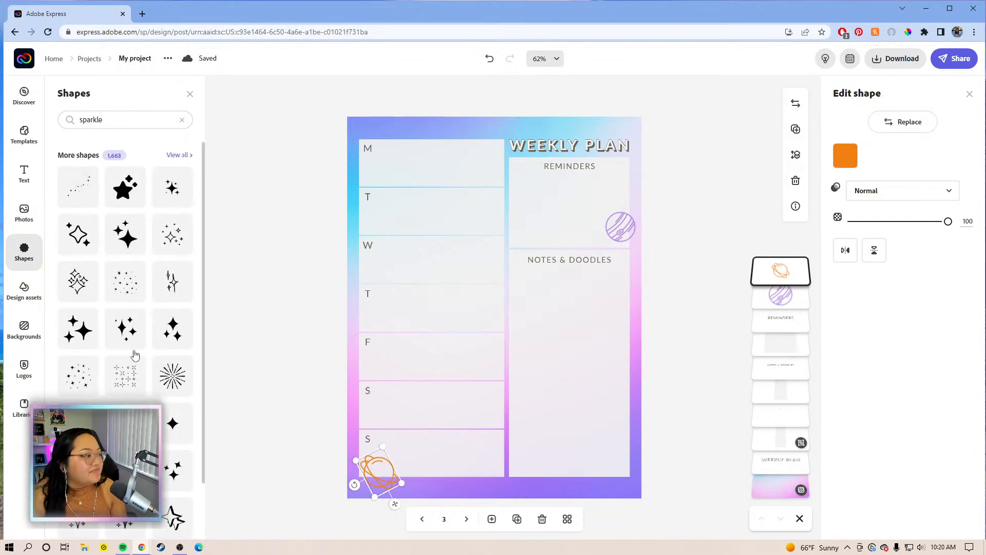
Add the three-star sparkle in the M row and at the lower-right corner of Notes & Doodles, scaling down the M row one.
scroll(132, 363, down, 1)
scroll(132, 363, up, 1)
drag(126, 235, 366, 210)
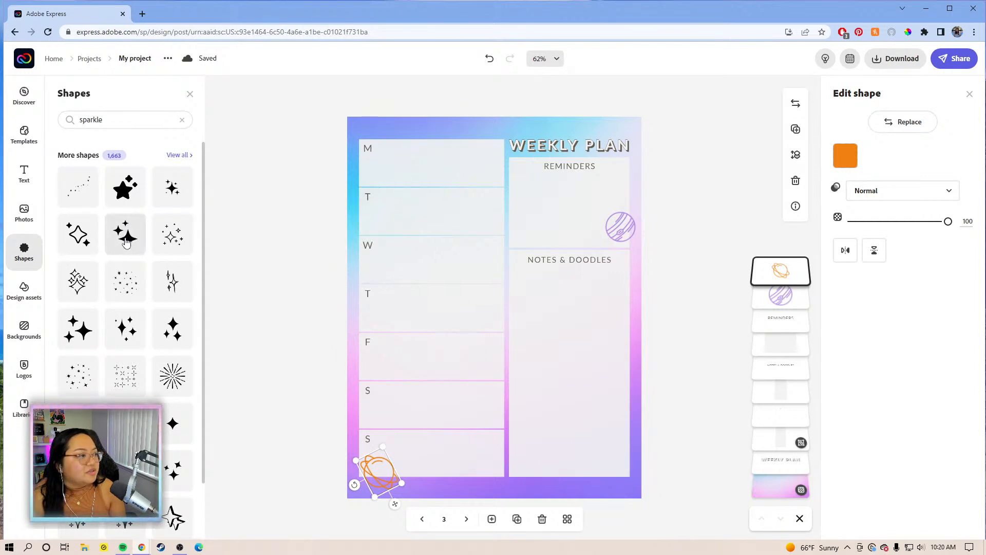
drag(143, 229, 608, 461)
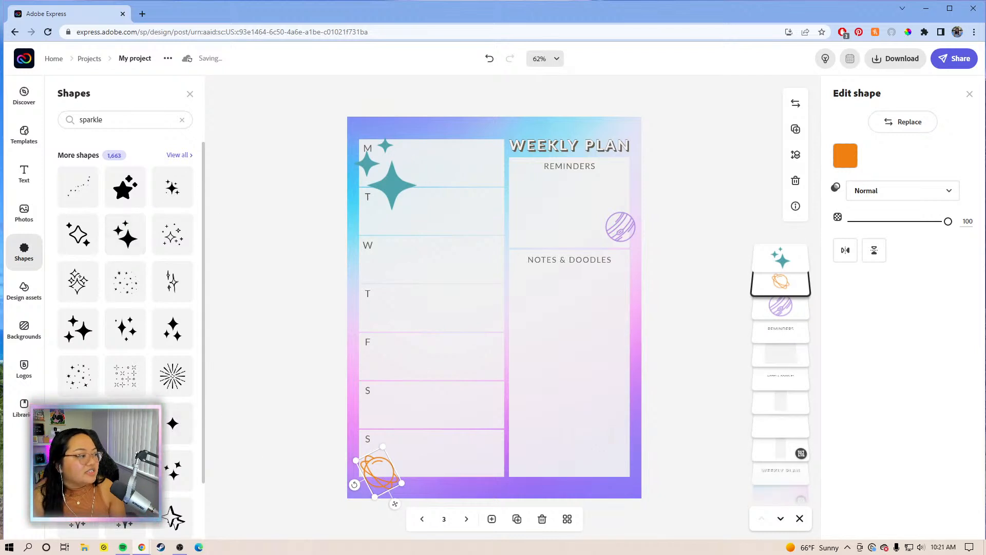
click(380, 184)
click(380, 184)
drag(419, 138, 405, 184)
Color both three-star sparkles with the brand yellow #FCD67D.
click(845, 155)
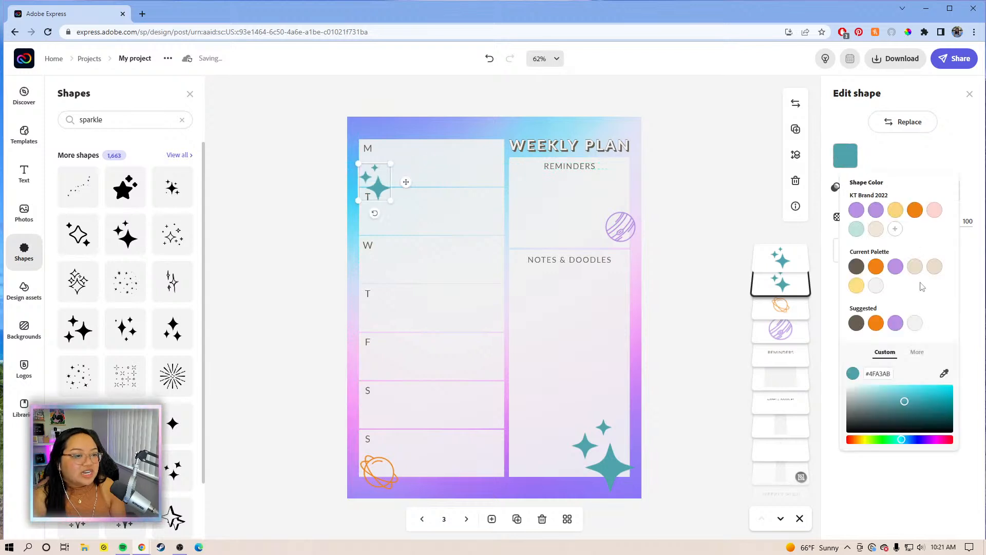
click(899, 212)
click(621, 437)
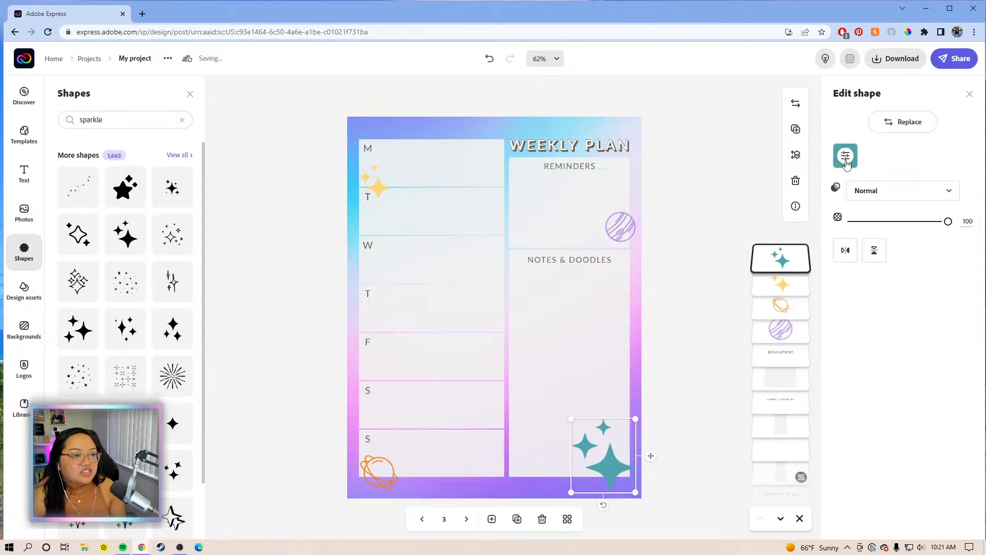
click(846, 160)
click(902, 212)
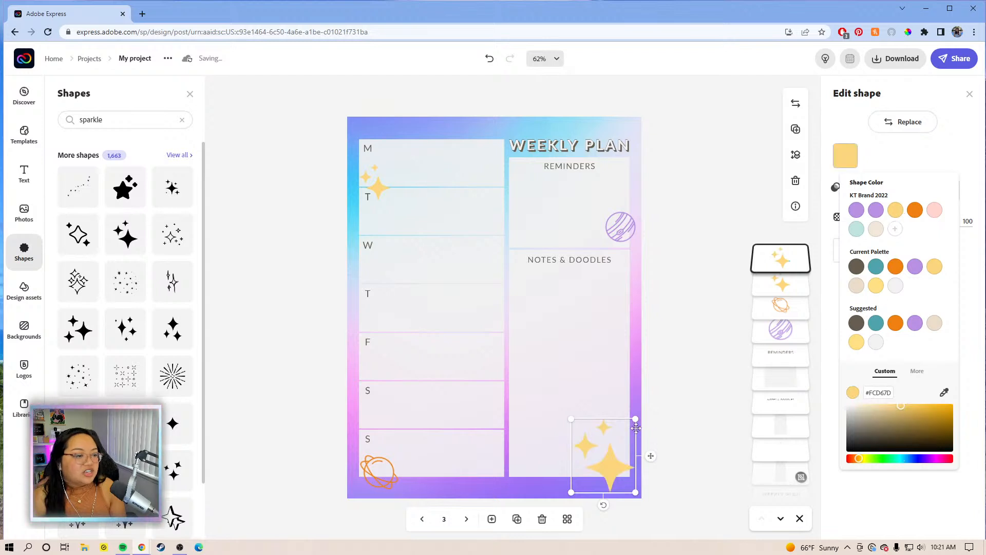
Scale the Notes & Doodles sparkle down into its lower-right corner and move the M row sparkle slightly up.
drag(635, 419, 627, 454)
drag(578, 427, 589, 444)
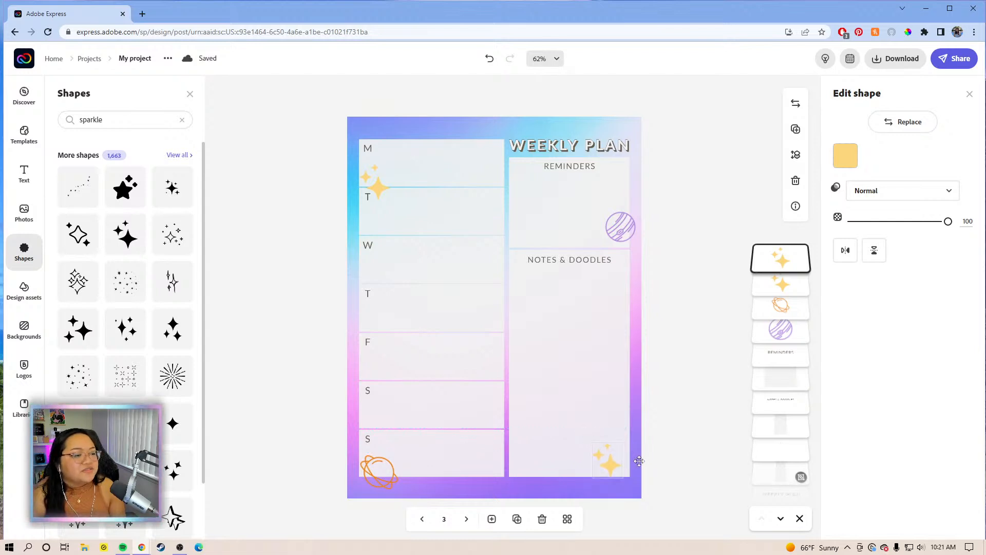
drag(642, 468, 638, 465)
drag(386, 199, 408, 178)
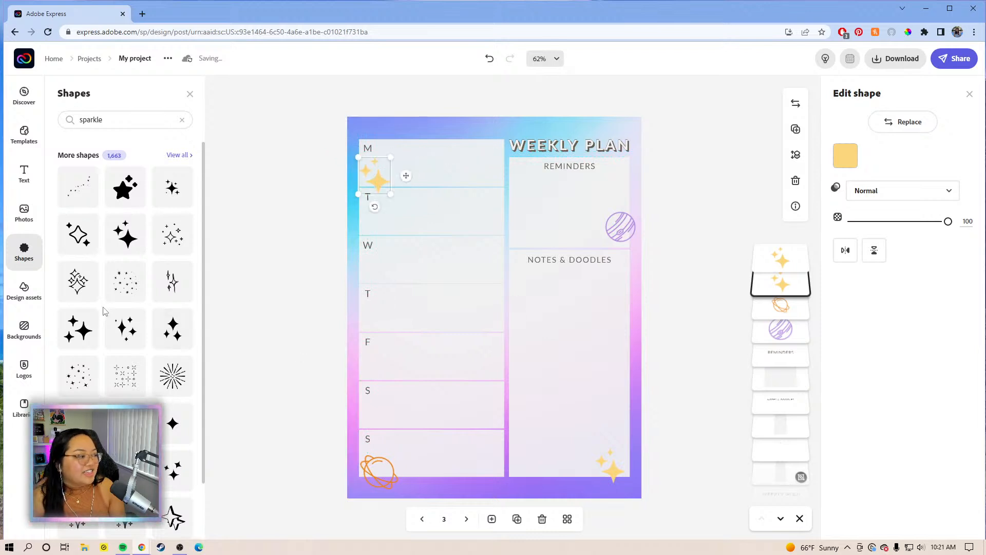
scroll(104, 311, down, 10)
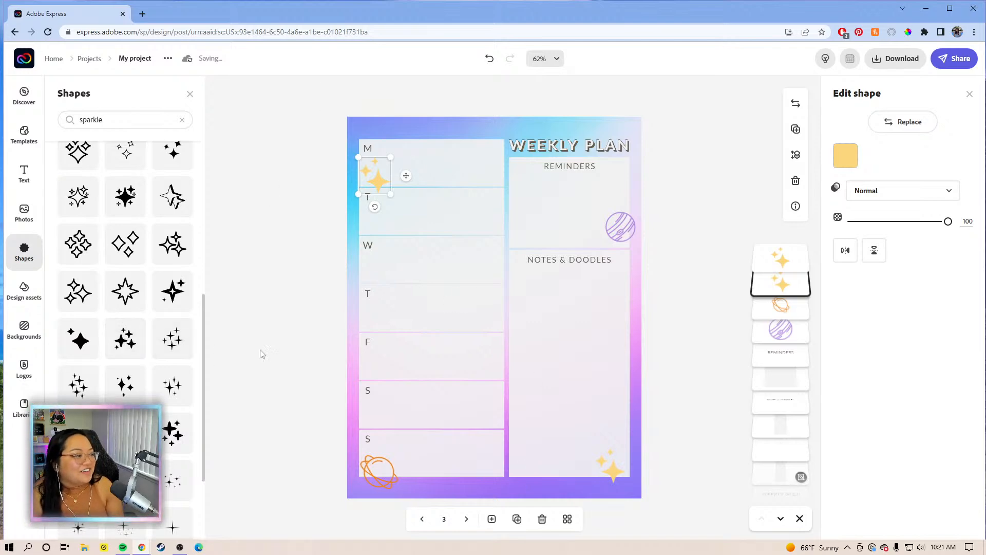
scroll(143, 318, up, 10)
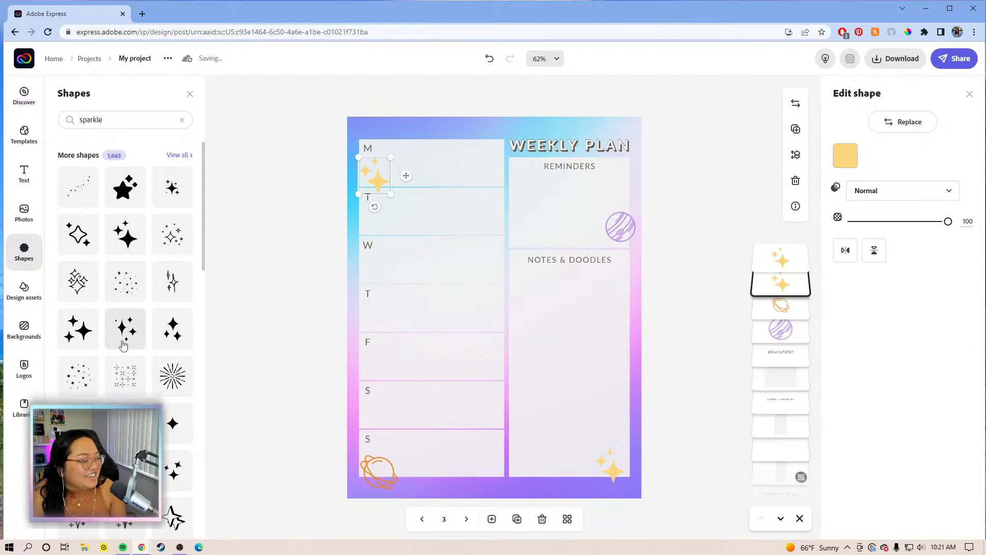
scroll(133, 329, down, 3)
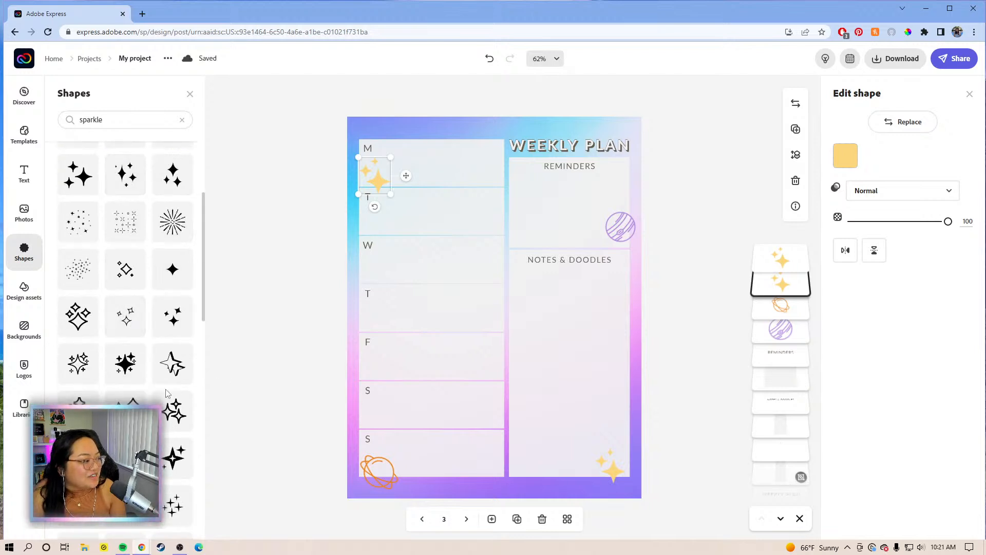
scroll(131, 257, up, 3)
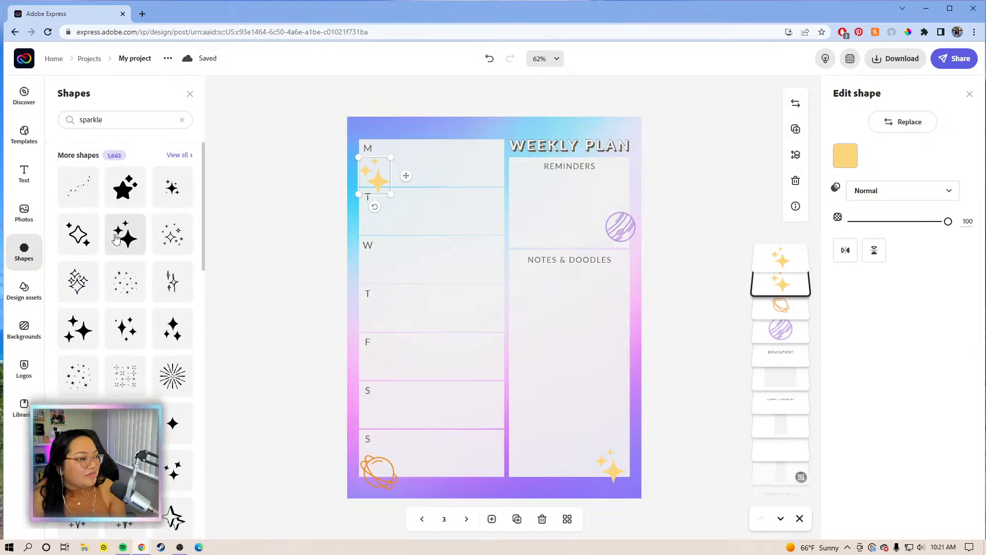
Open page 6, the first Daily Plan page, and add a scaled-down three-star sparkle at the schedule's upper-right corner.
click(466, 519)
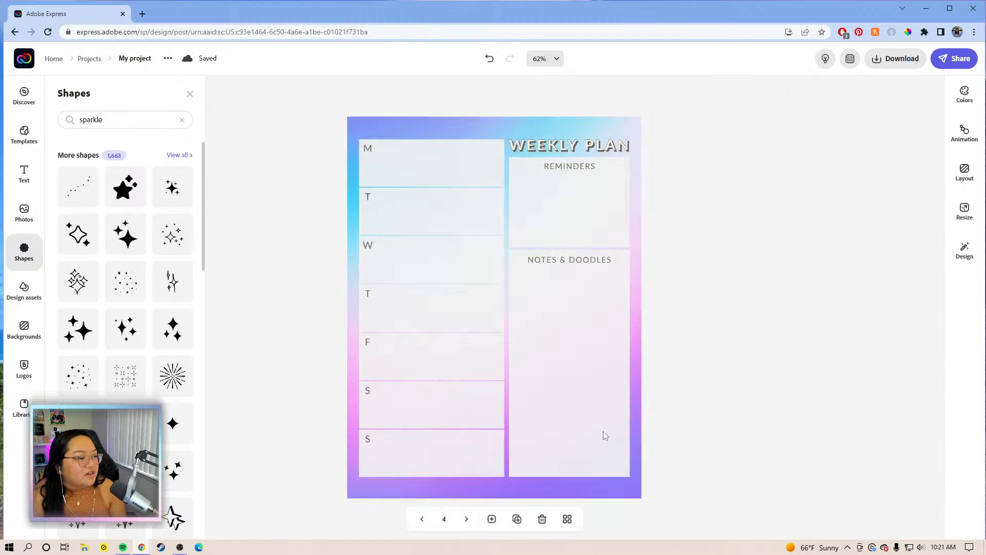
click(567, 519)
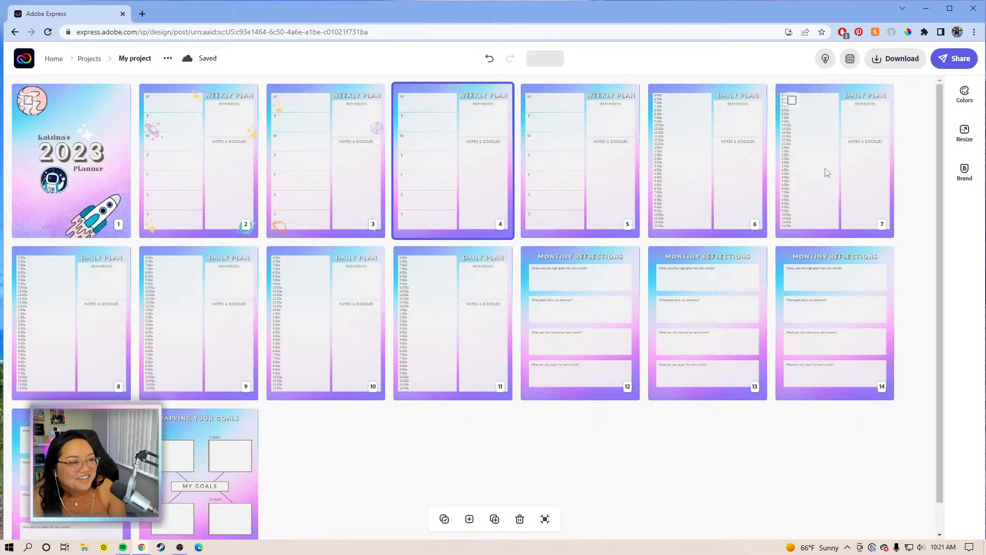
double_click(700, 172)
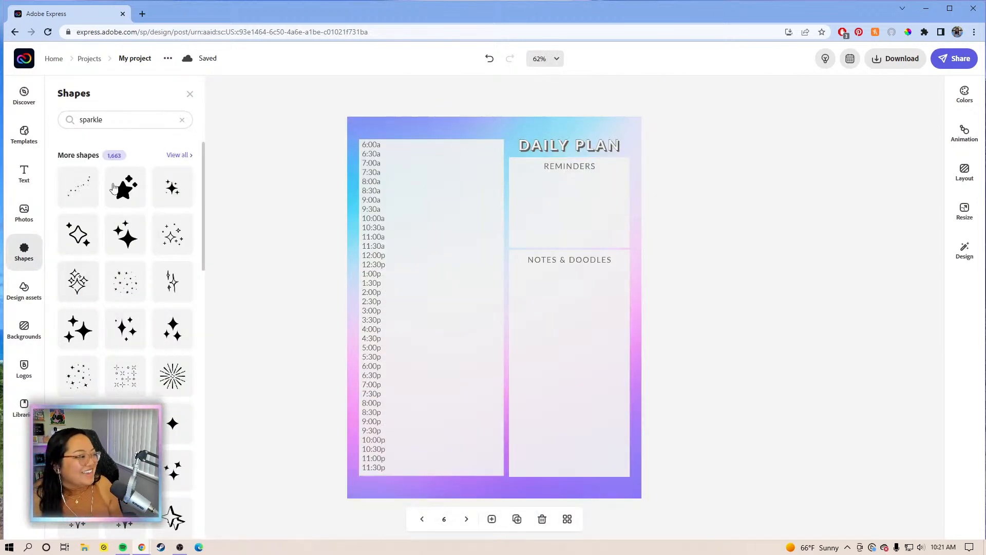
drag(132, 236, 495, 150)
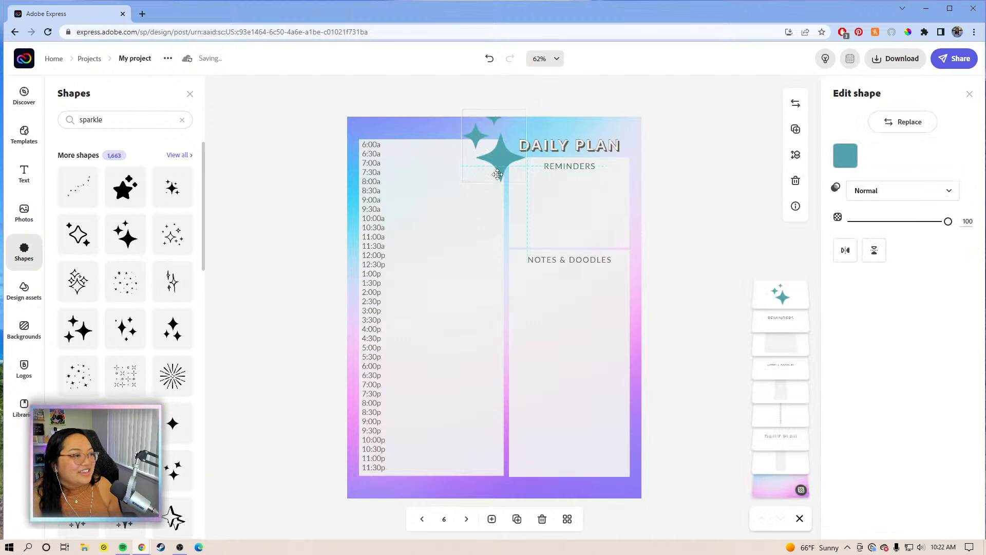
drag(498, 178, 500, 198)
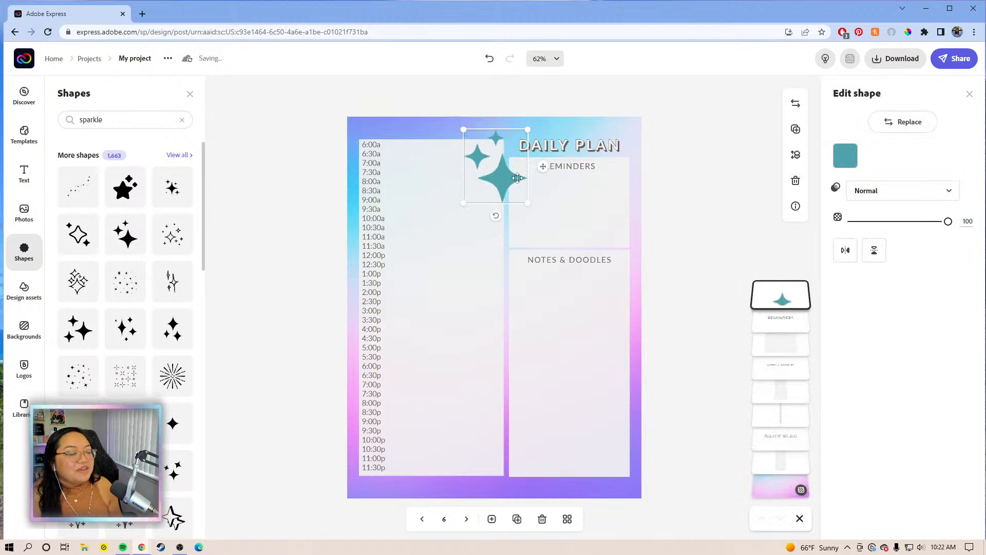
drag(528, 206, 494, 162)
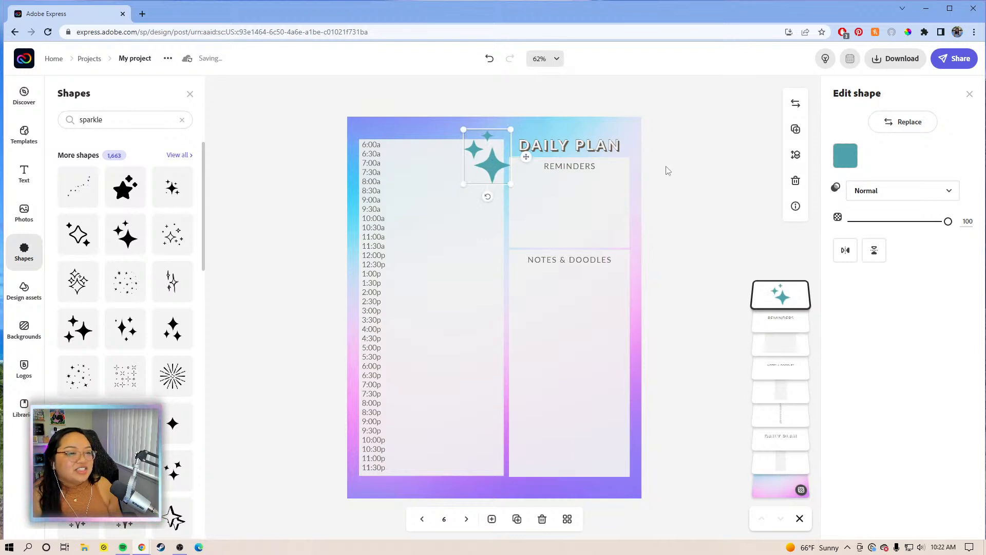
Color the sparkle yellow #FCD67D, shrink it further and position it just left of the Daily Plan title.
click(845, 155)
click(900, 212)
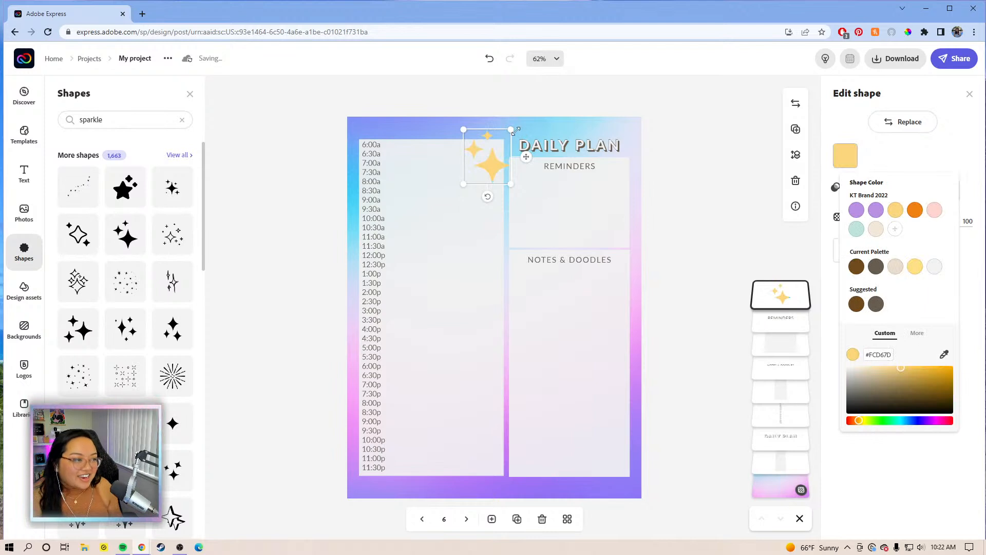
drag(512, 130, 529, 152)
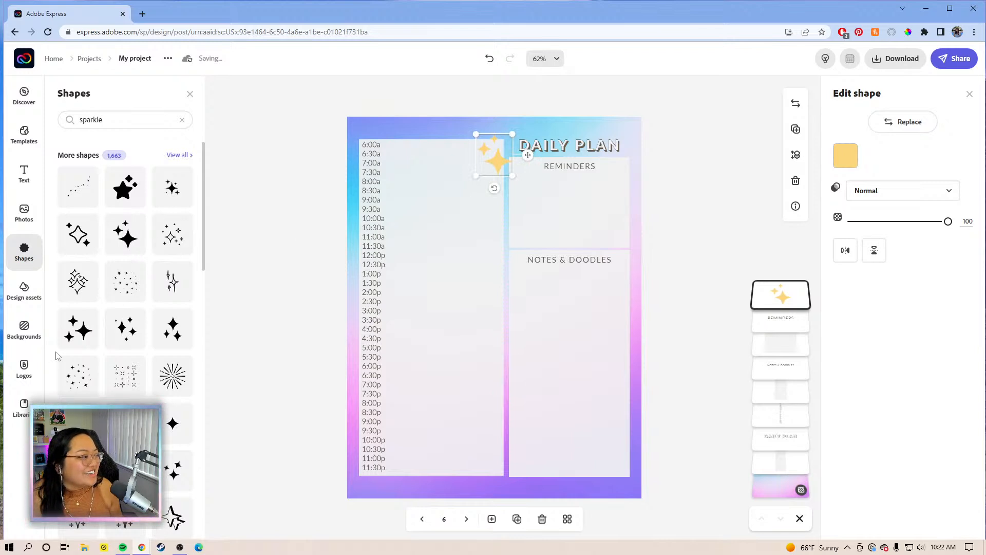
Add the four-star sparkle in brand yellow, scaled down at the lower-right corner of Notes & Doodles.
scroll(125, 308, down, 1)
drag(125, 277, 598, 465)
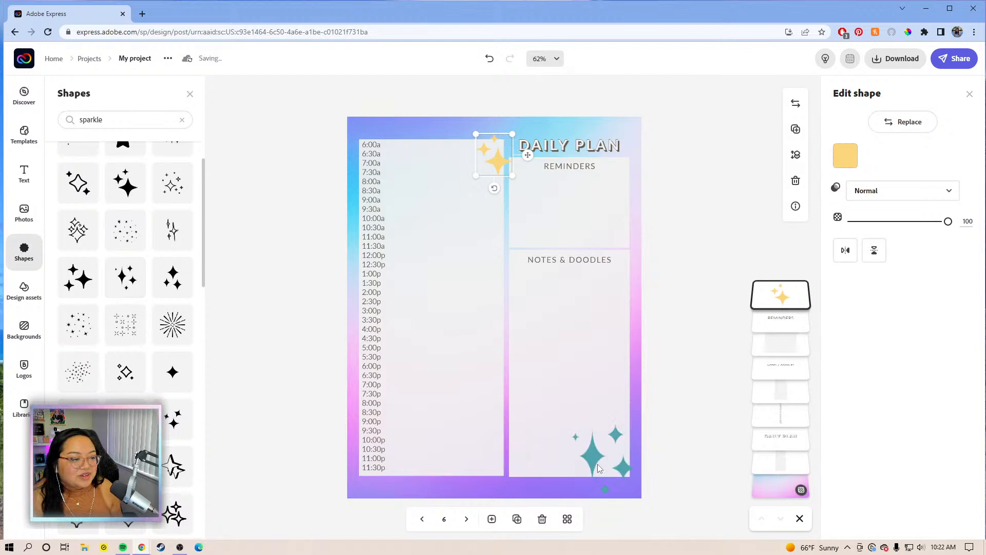
click(841, 156)
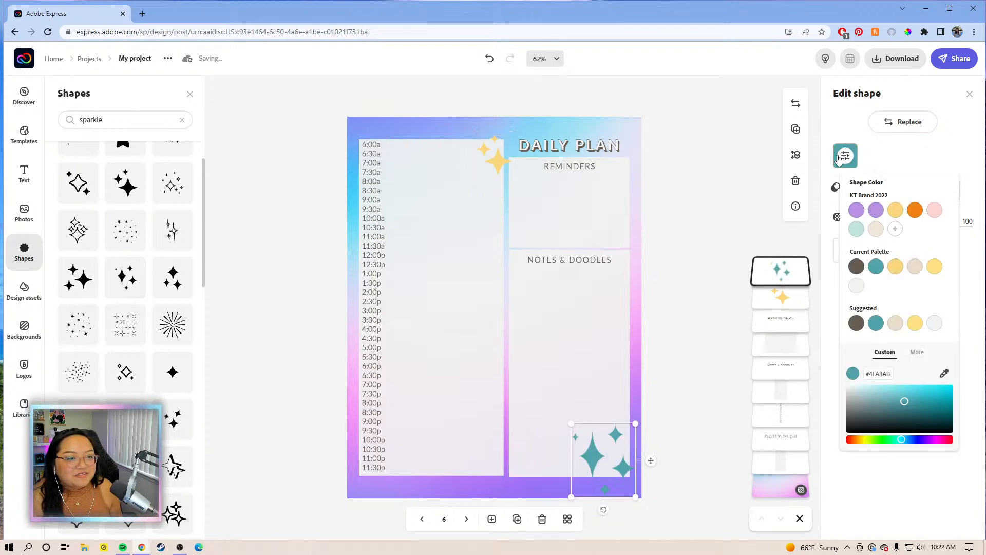
click(895, 210)
drag(636, 424, 612, 465)
drag(617, 465, 652, 477)
Search the shapes for "planets" and add the concentric orbit shape to the Daily Plan page.
click(123, 127)
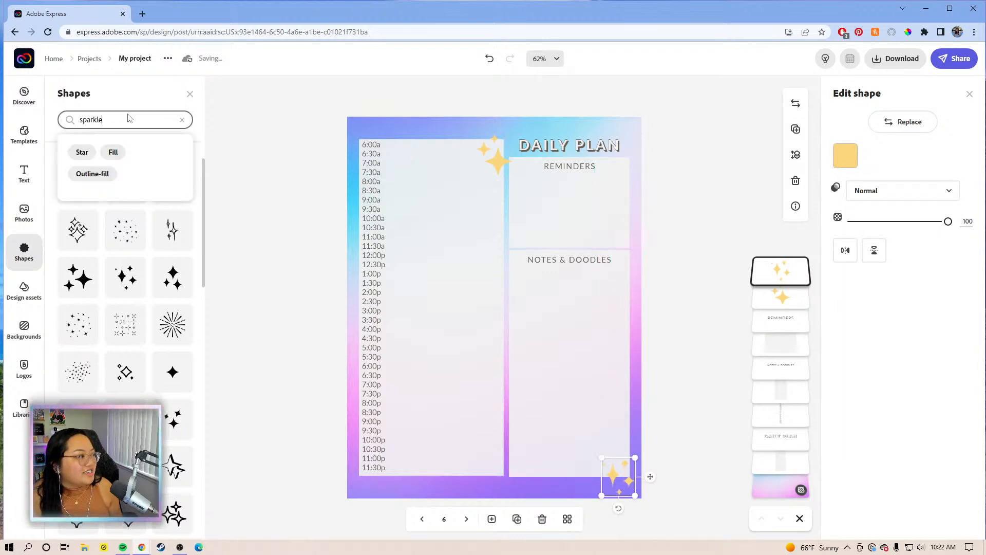
double_click(85, 120)
key(BackSpace)
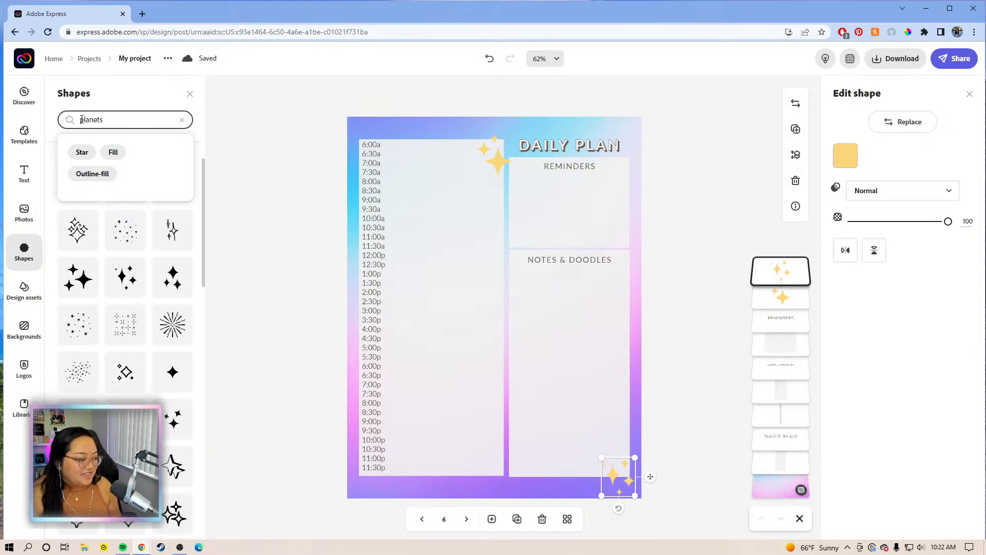
key(Return)
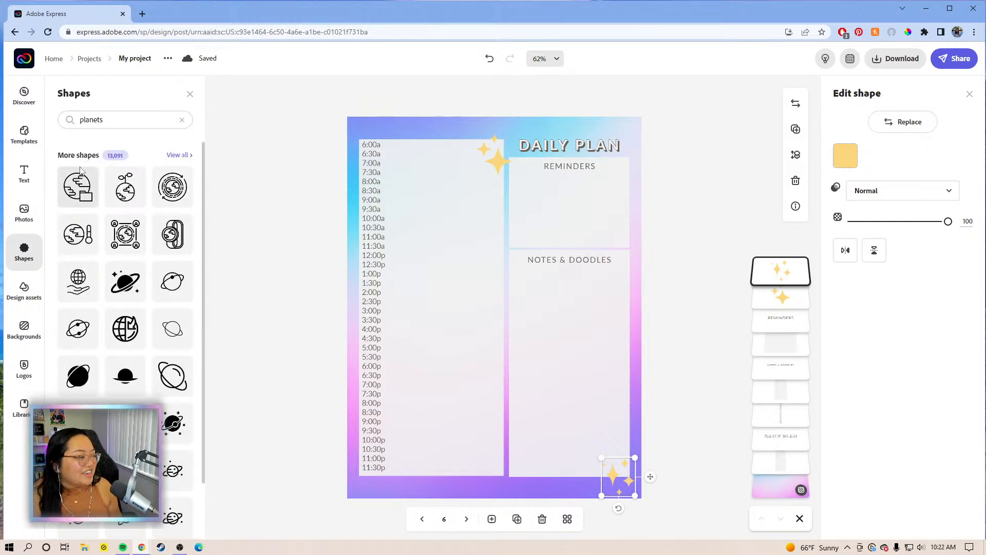
scroll(138, 336, down, 1)
scroll(138, 336, down, 3)
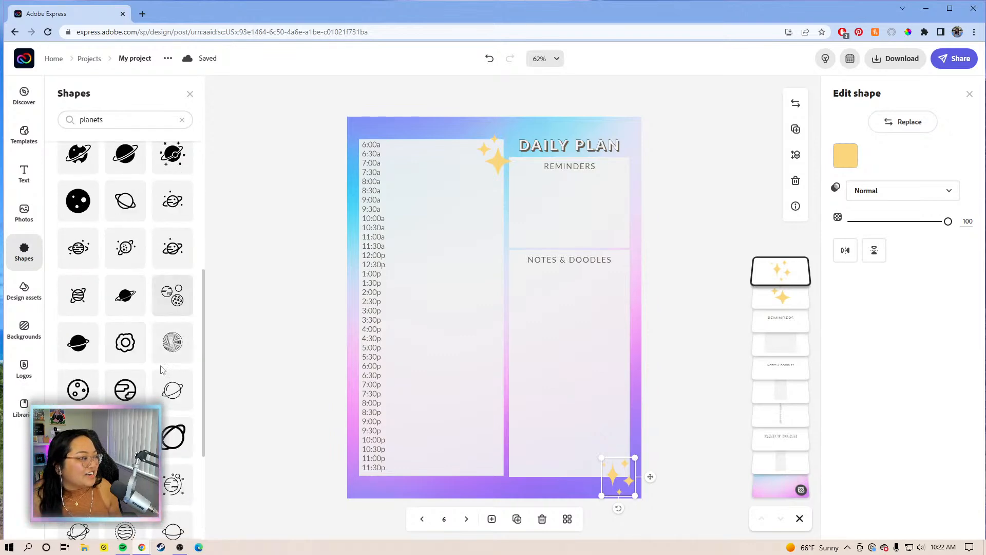
scroll(171, 312, up, 3)
scroll(154, 298, down, 8)
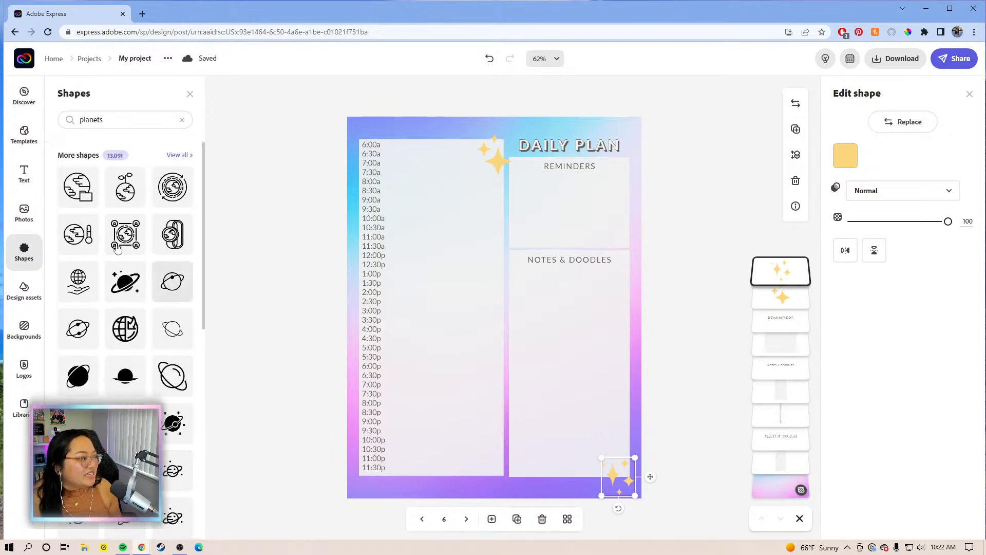
scroll(131, 288, down, 6)
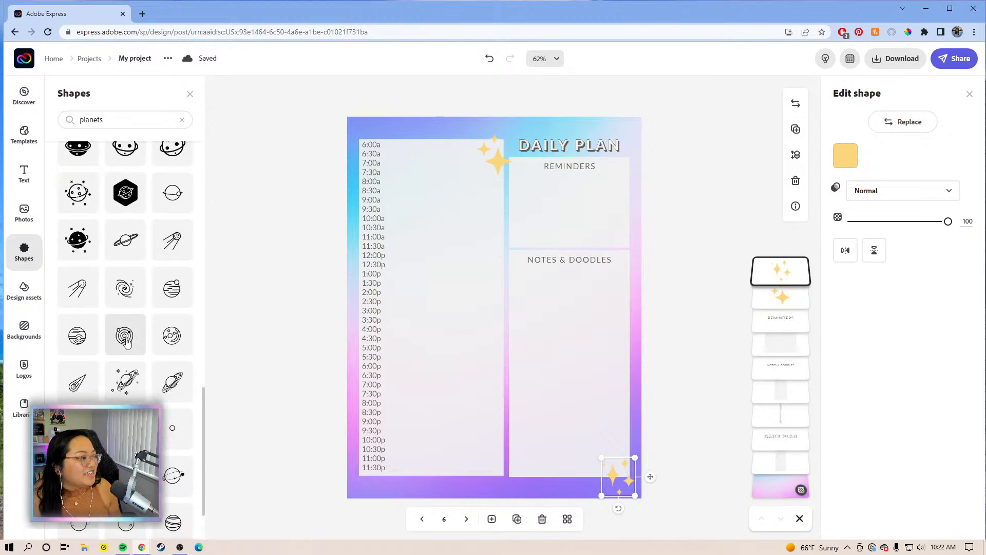
click(137, 330)
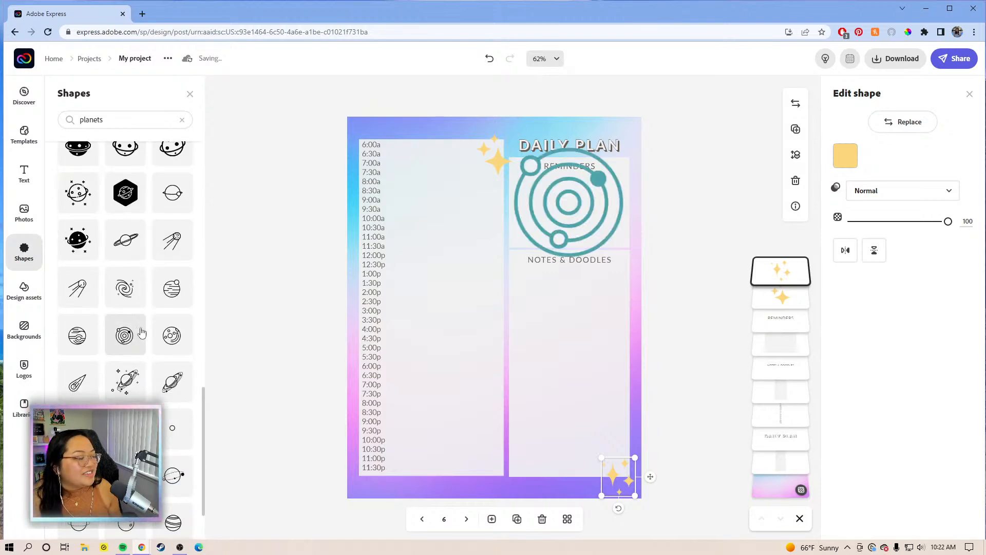
Move the orbit shape over the lower part of the schedule and scale it down.
click(598, 182)
drag(559, 240, 439, 437)
drag(503, 344, 455, 393)
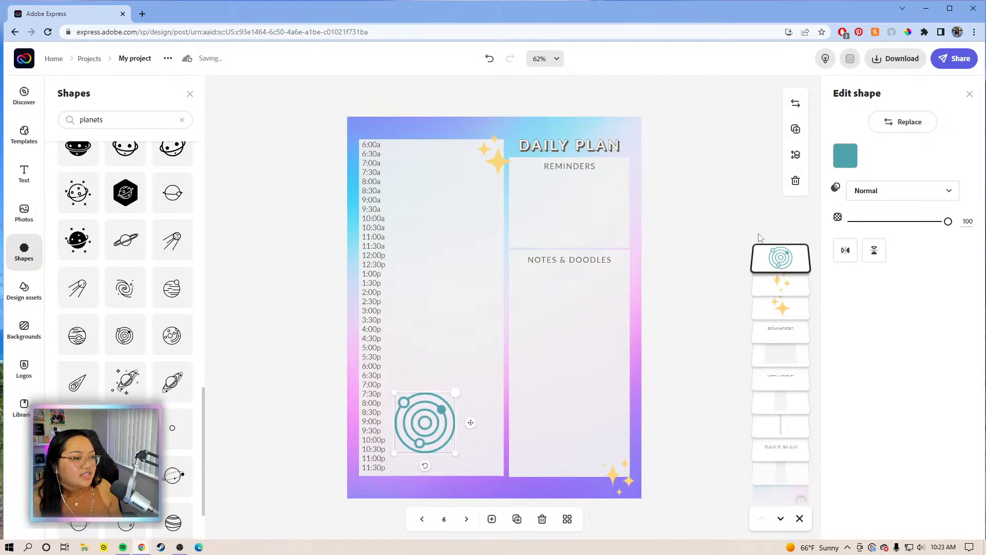
Color the orbit shape brand purple #B891E3 and shrink it onto the schedule's bottom edge.
click(846, 156)
click(876, 210)
drag(452, 399, 461, 471)
Move the four-star sparkle out of the page's lower-right corner to just left of the Notes & Doodles title.
click(615, 477)
mouse_move(615, 478)
mouse_down()
mouse_move(586, 368)
mouse_move(540, 294)
mouse_move(540, 259)
mouse_up()
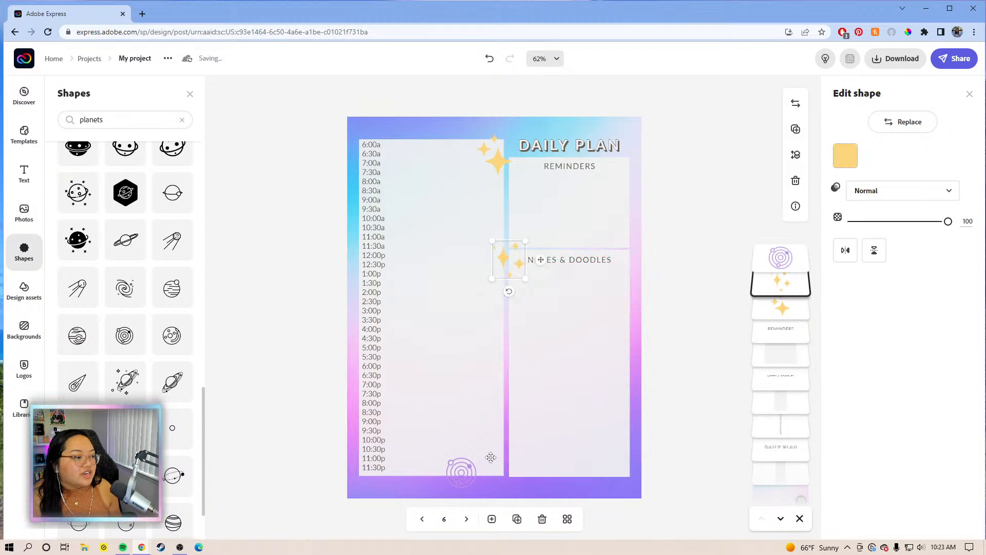
Enlarge the orbit shape and color it light blue #97DFF7, sampled from the background above the Daily Plan title.
click(473, 478)
click(468, 469)
drag(468, 469, 529, 409)
click(845, 155)
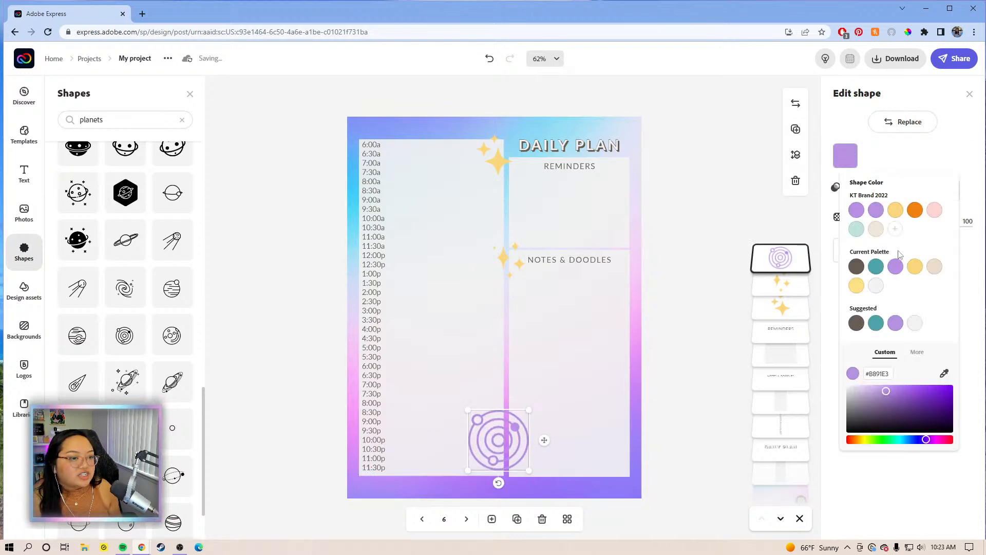
click(874, 328)
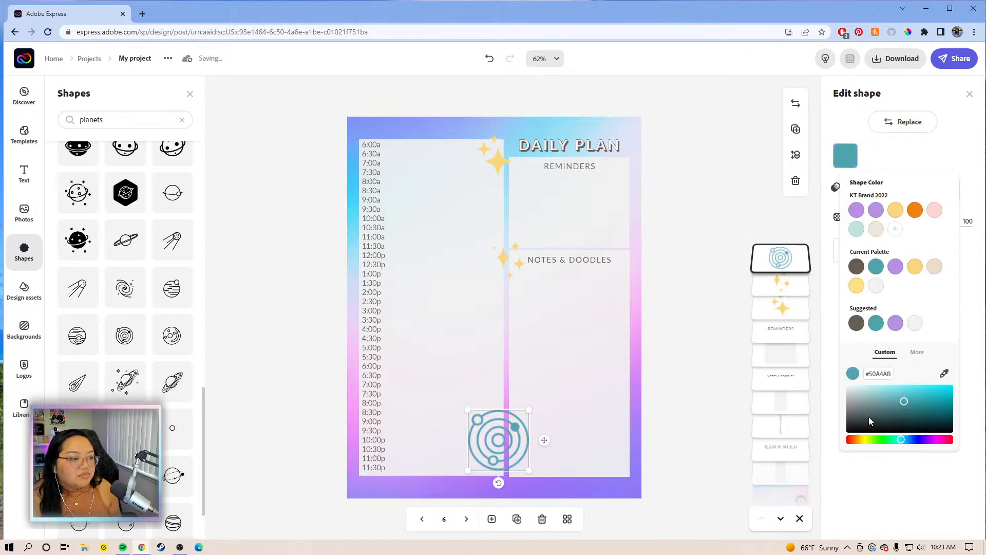
click(905, 386)
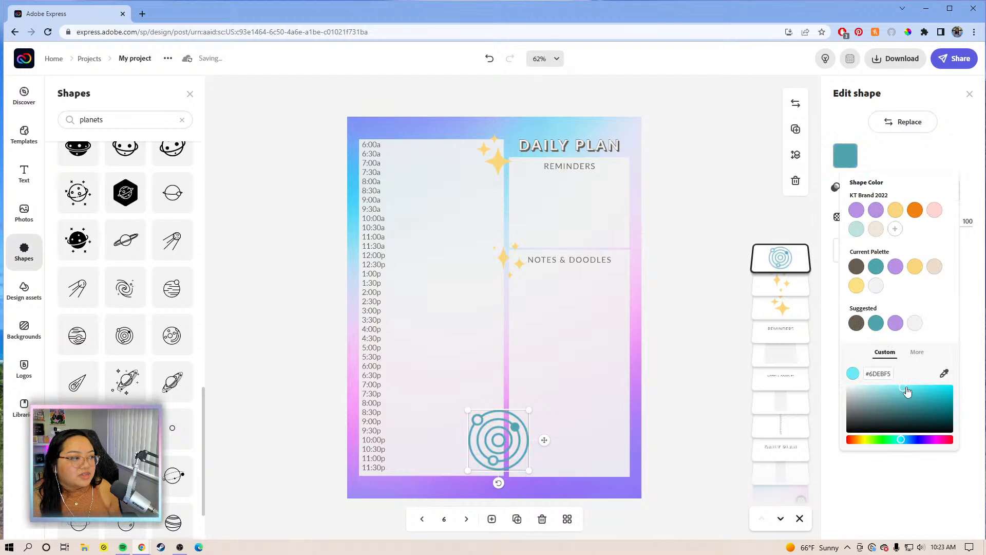
click(945, 374)
click(562, 125)
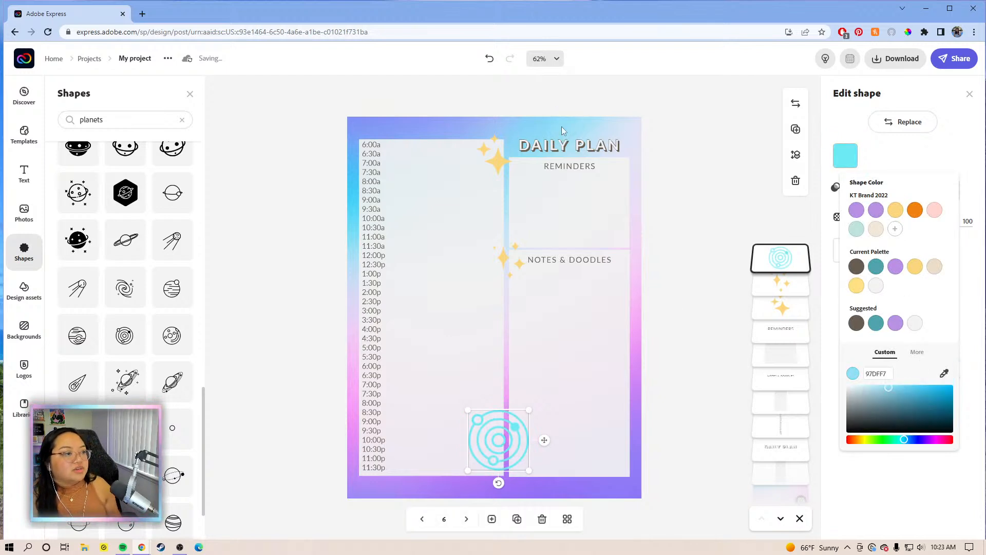
Place the orbit shape in the page's lower-right corner, overlapping Notes & Doodles, and enlarge it slightly.
drag(544, 439, 648, 466)
drag(639, 432, 641, 430)
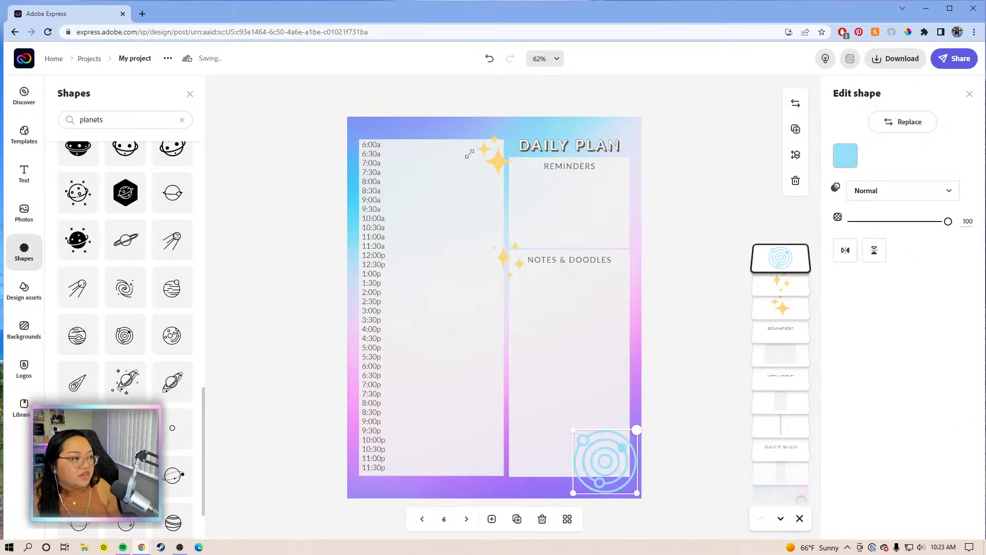
Shift the three-star sparkle slightly left and move the four-star sparkle to the right of the Notes & Doodles title.
click(501, 164)
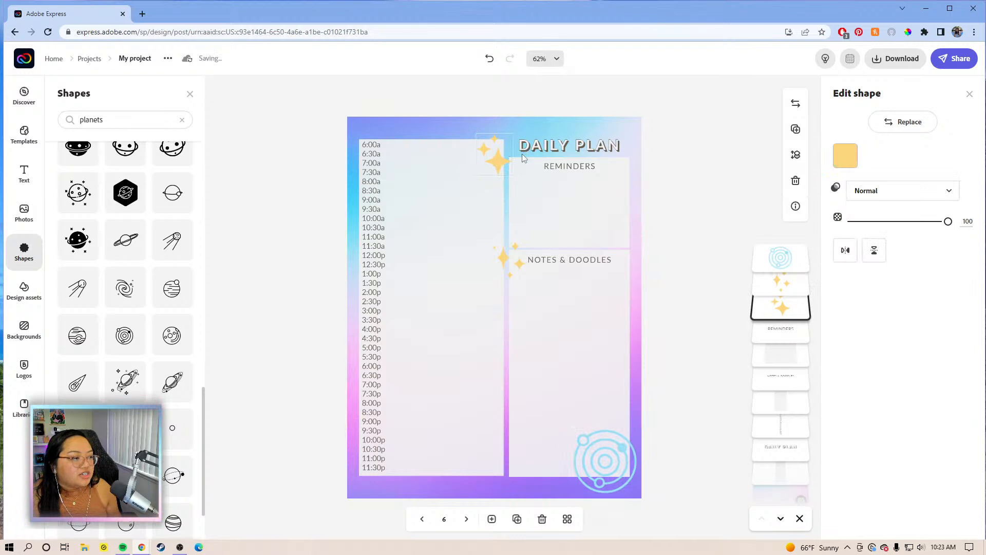
mouse_move(511, 258)
mouse_down()
mouse_move(627, 246)
mouse_move(655, 256)
mouse_up()
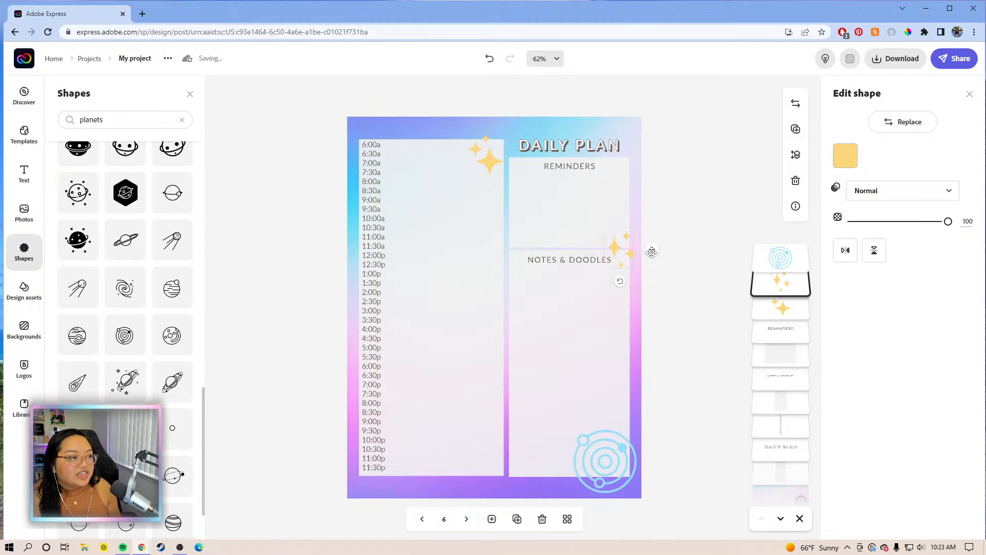
Color the four-star sparkle beside Notes & Doodles a deeper golden yellow.
click(844, 155)
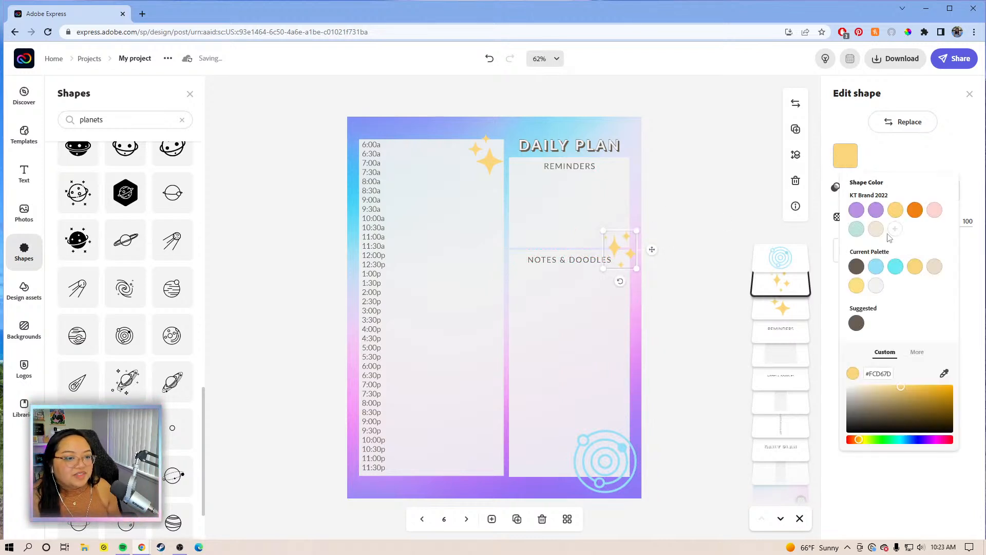
drag(880, 396, 952, 380)
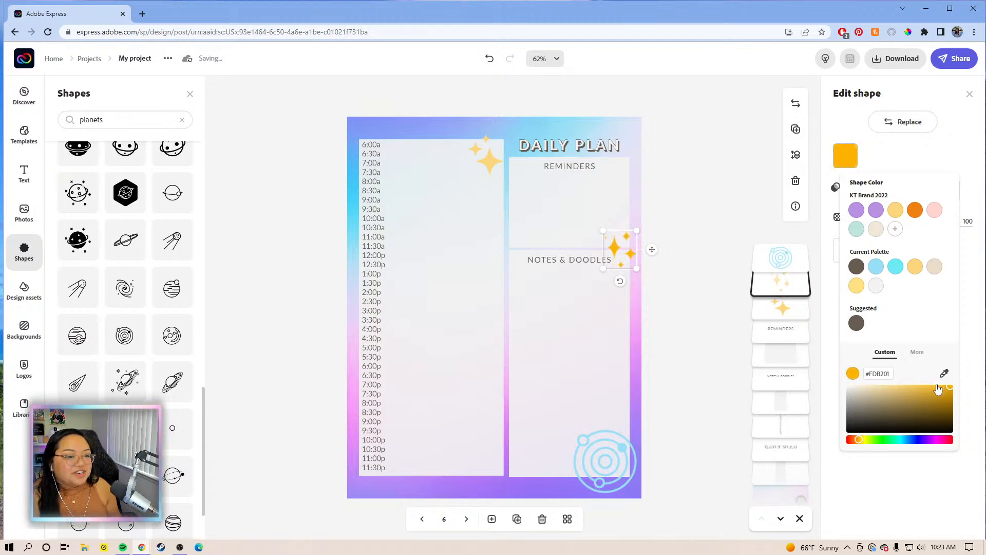
click(659, 365)
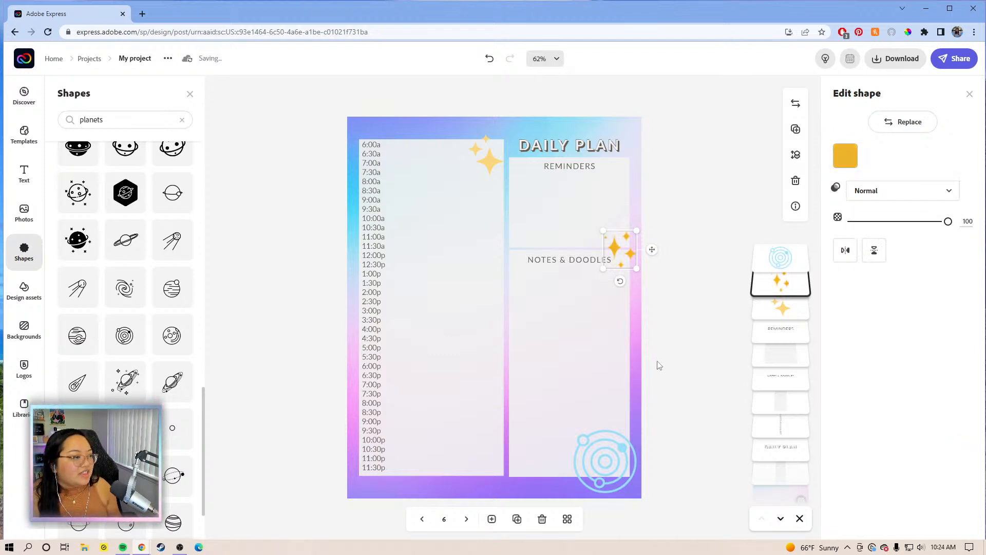
click(671, 367)
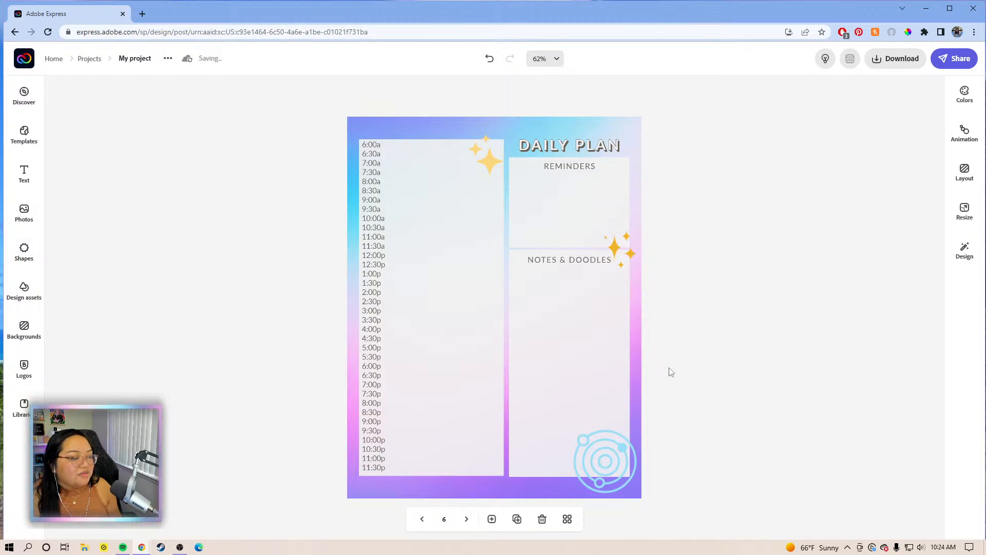
Open page 12, the first Monthly Reflections page, from the overview of all pages.
click(606, 457)
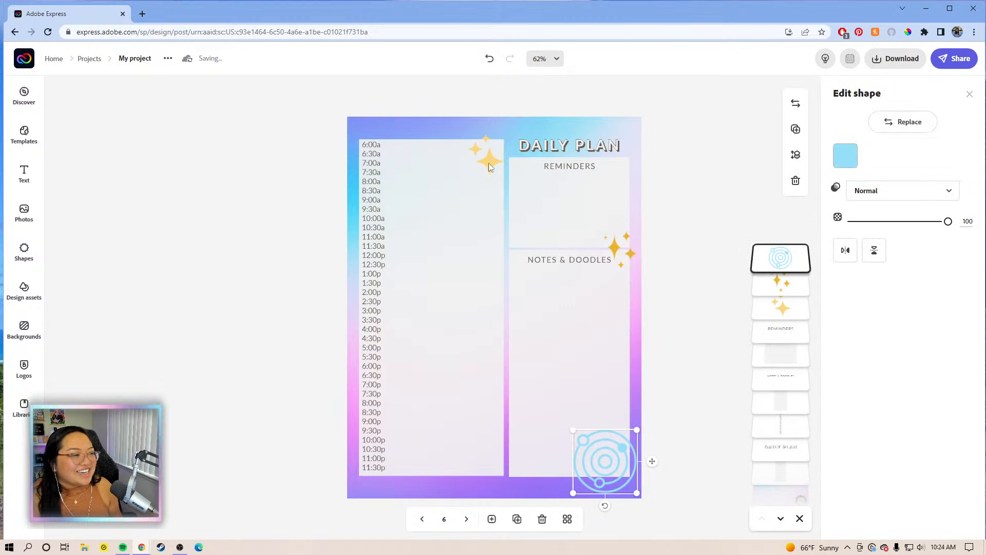
click(567, 519)
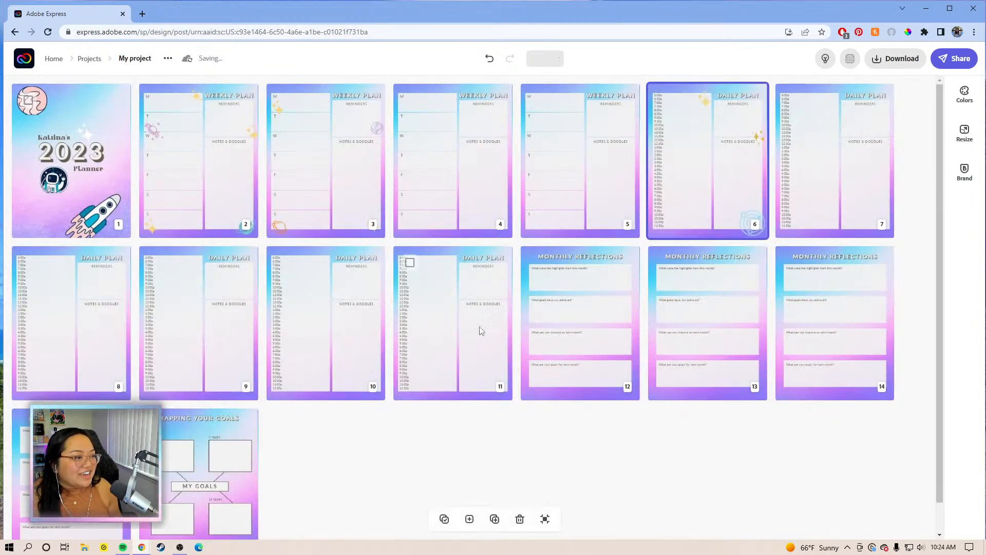
click(584, 309)
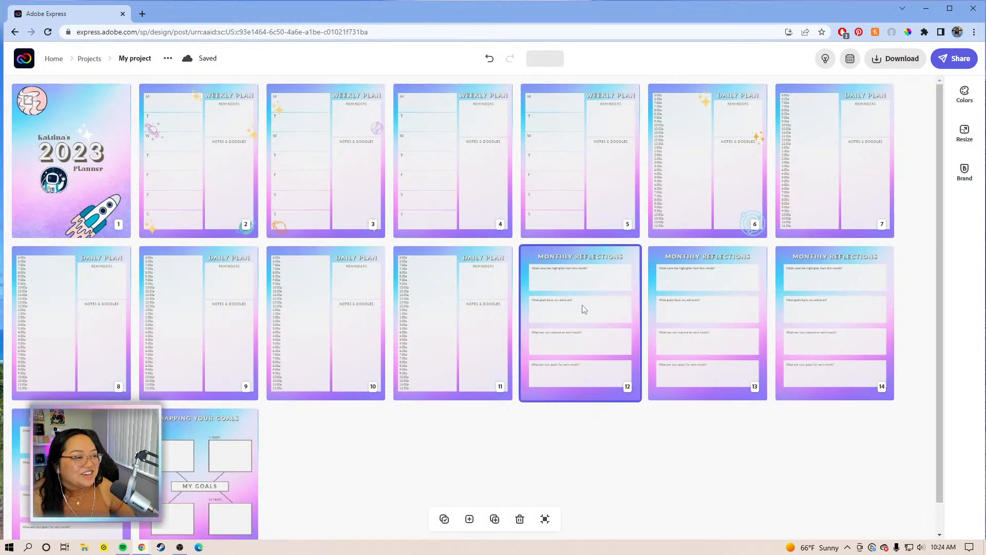
double_click(584, 309)
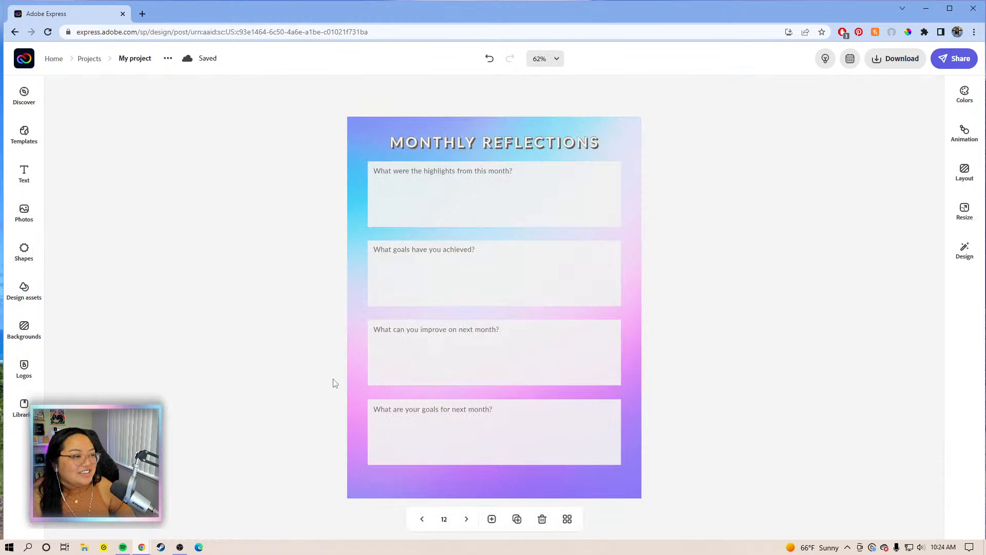
Add the solid ringed planet with small sparkles from the planet shapes at the Monthly Reflections page's lower-right corner.
click(24, 288)
click(24, 252)
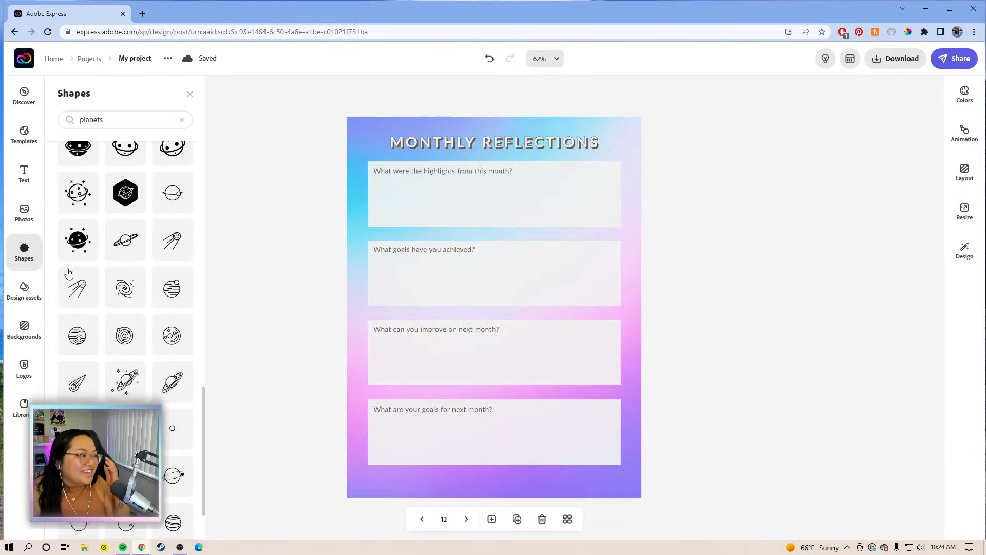
scroll(125, 245, up, 10)
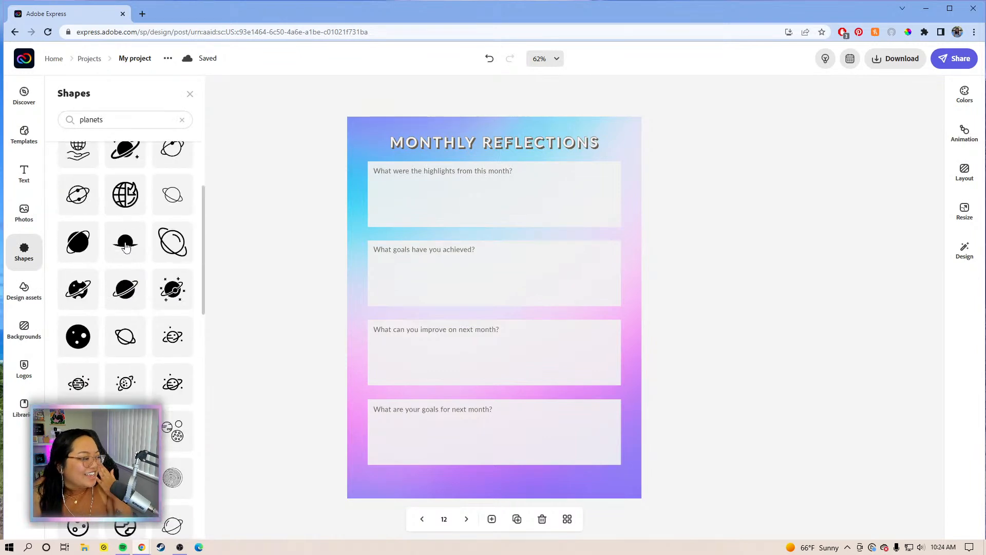
scroll(126, 248, up, 3)
scroll(126, 247, down, 5)
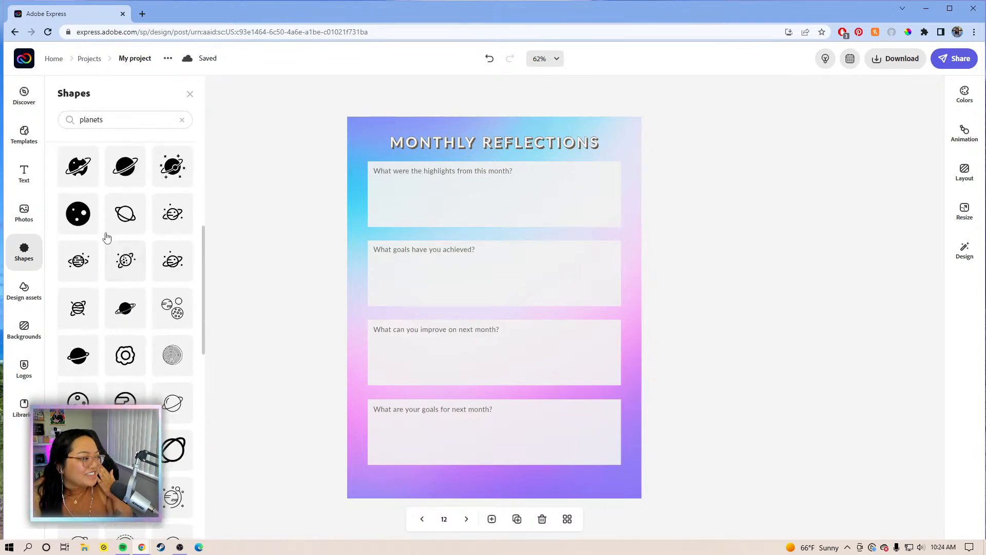
scroll(144, 231, down, 5)
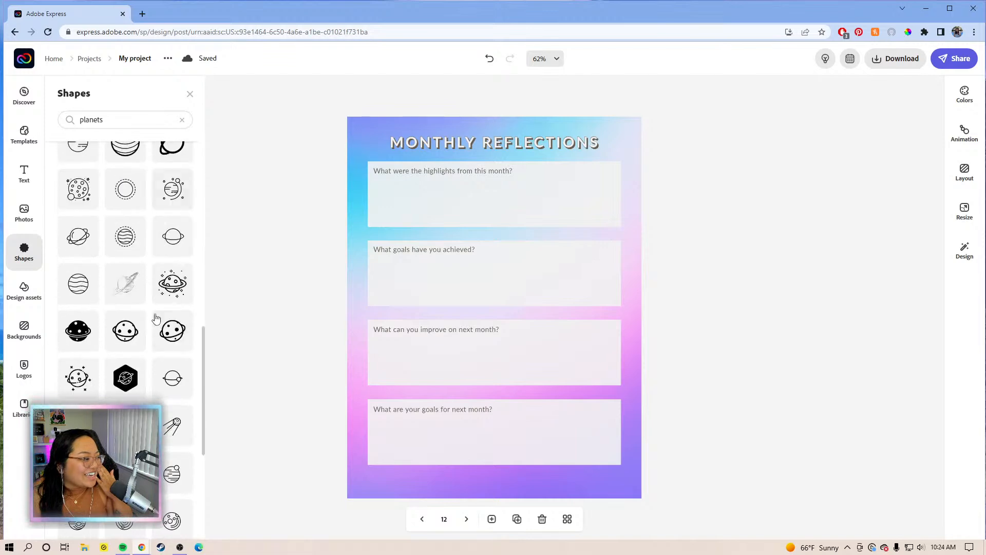
scroll(156, 319, up, 4)
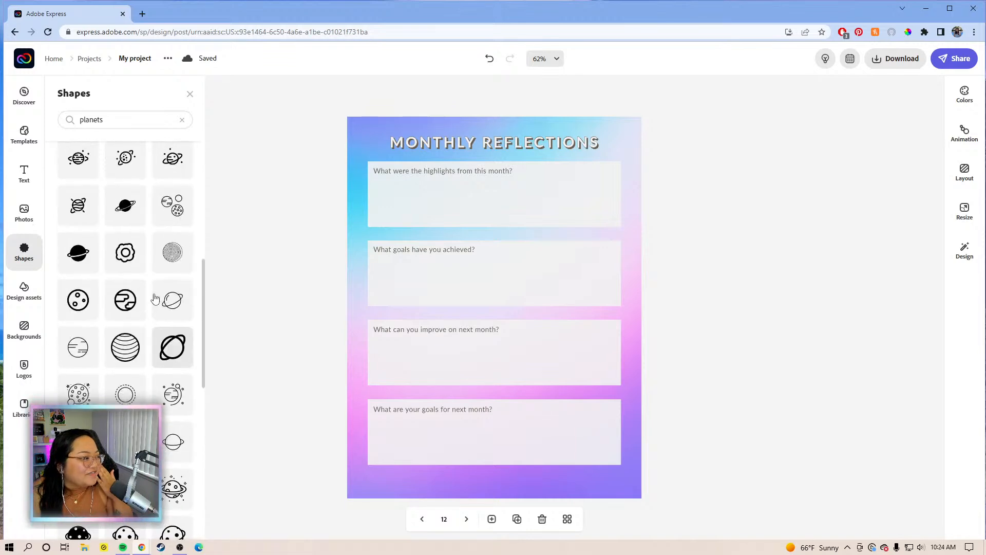
scroll(126, 321, up, 3)
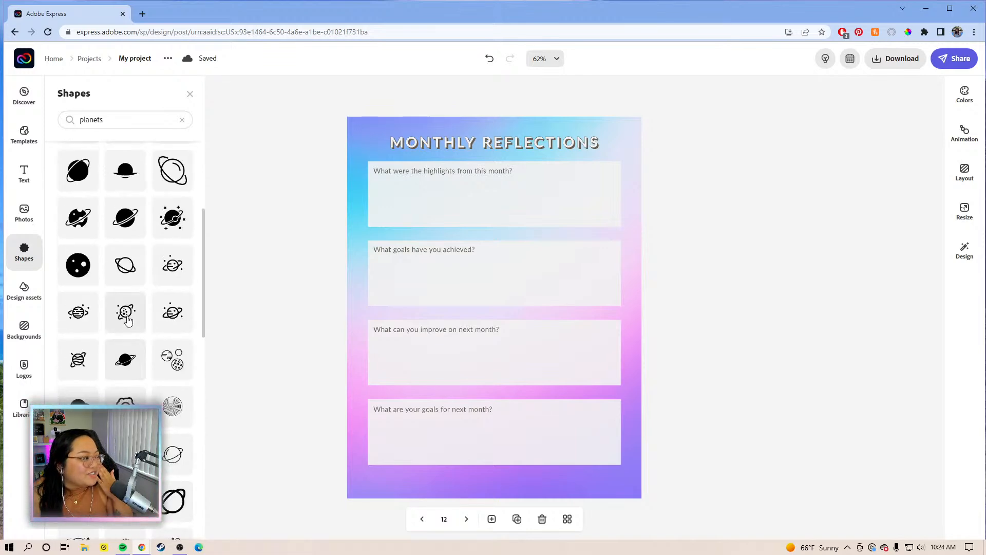
scroll(123, 267, up, 3)
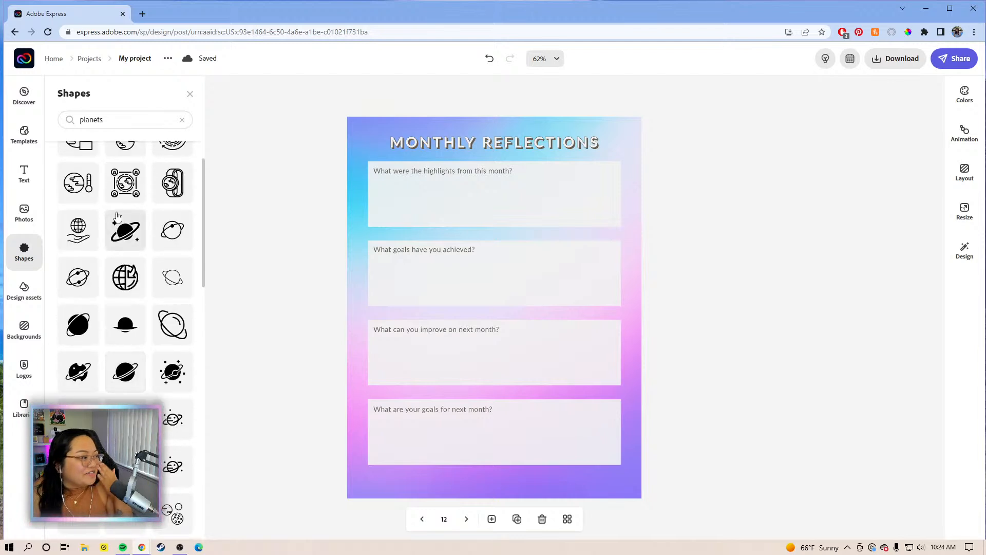
drag(119, 231, 599, 461)
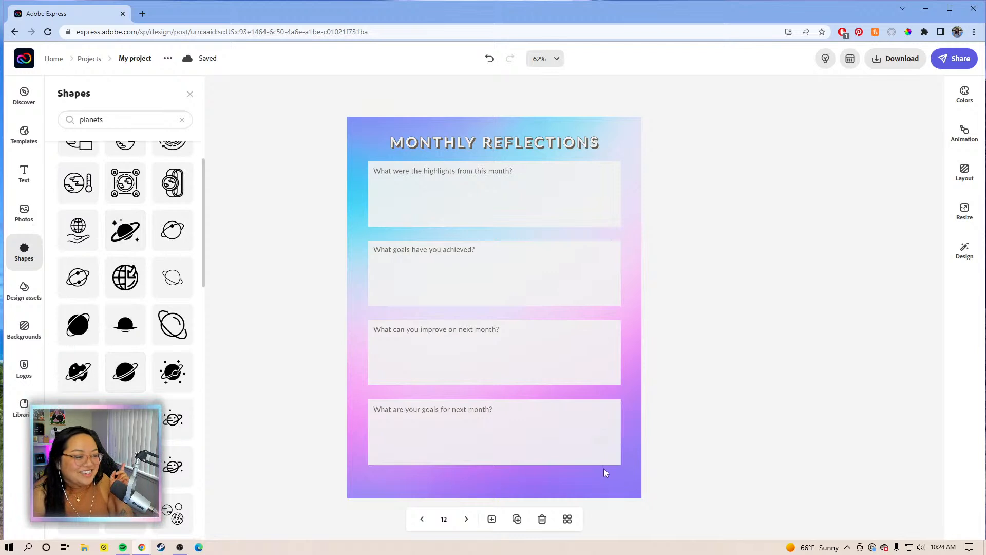
click(608, 462)
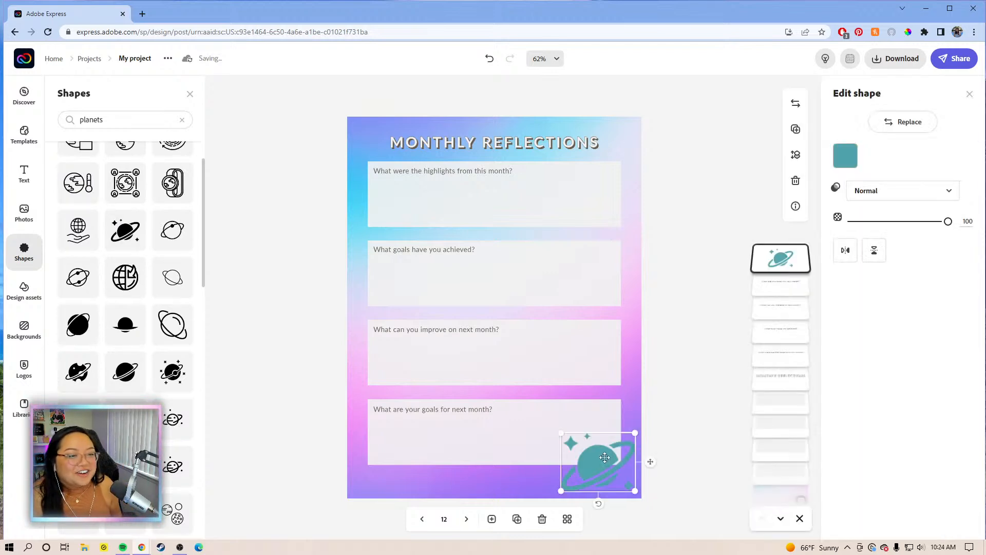
Color the ringed planet brand yellow #FCD67D.
click(845, 155)
click(935, 267)
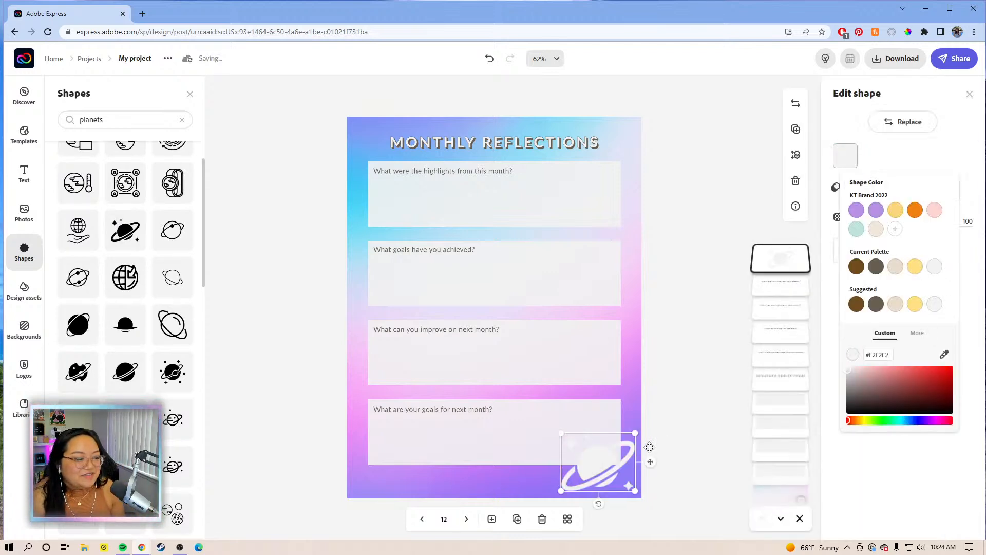
click(894, 211)
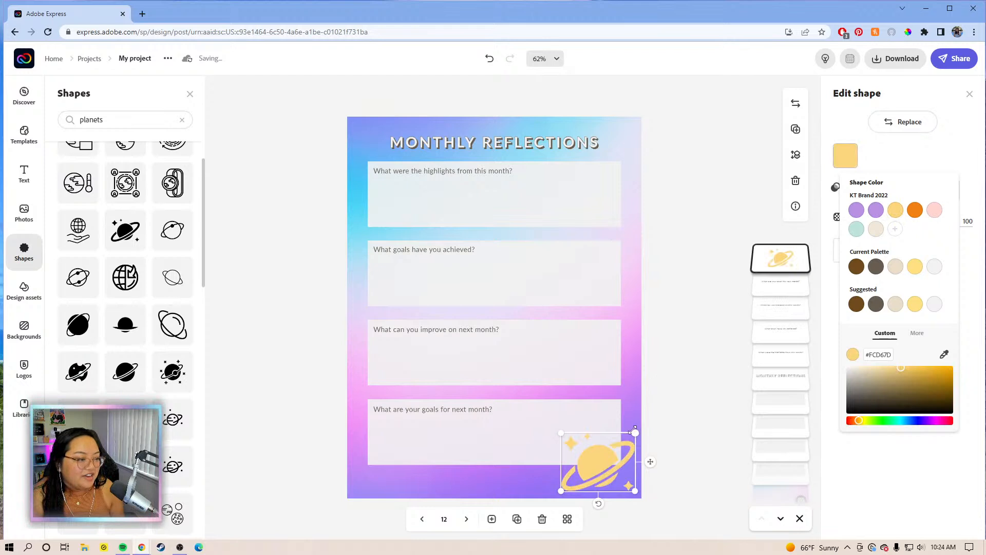
Shrink the yellow ringed planet slightly and align it with the page's right edge near the lower-right corner of Monthly Reflections.
drag(633, 428, 639, 429)
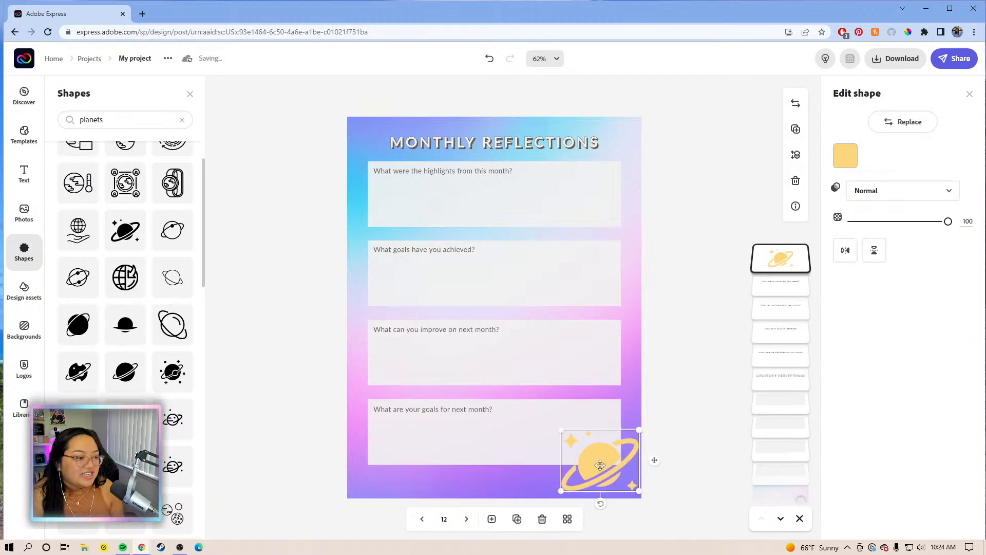
drag(561, 490, 570, 484)
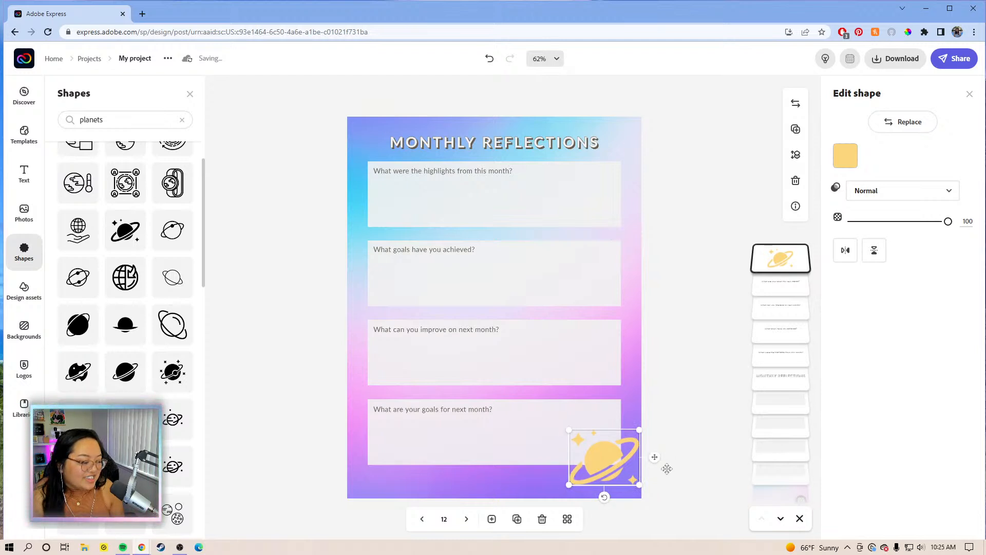
click(619, 461)
drag(639, 486, 606, 474)
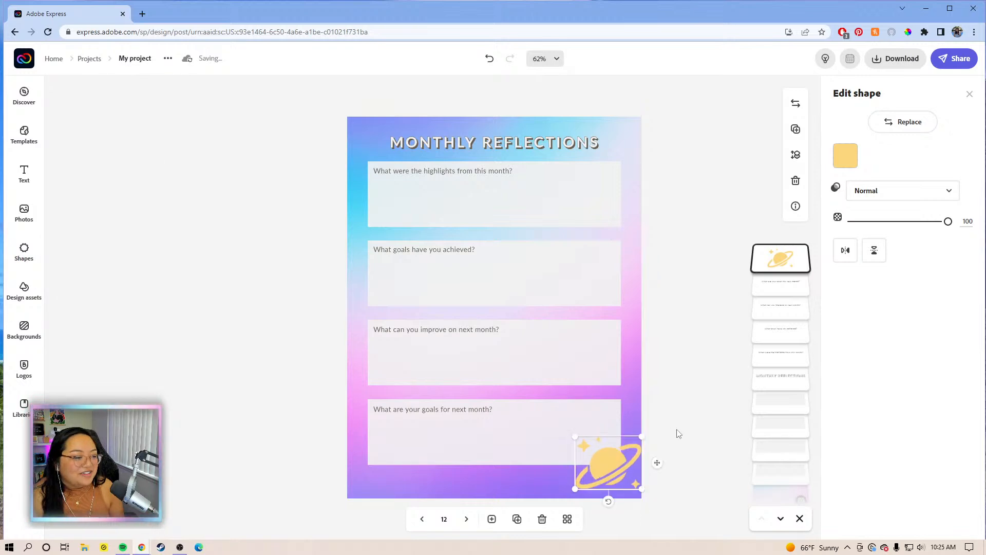
click(679, 433)
Open the overview of all pages and look over the planner from the cover to the Mapping Your Goals page.
click(567, 519)
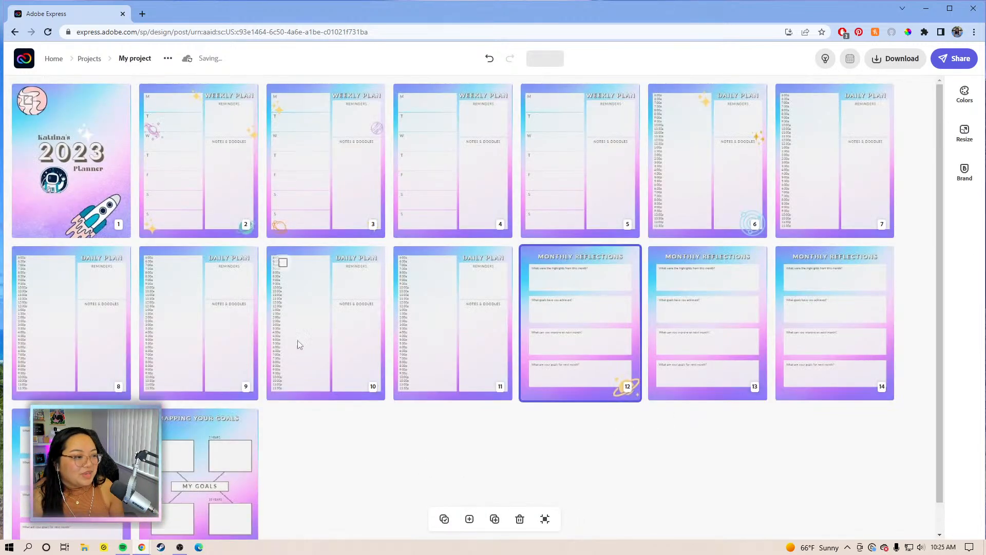
click(409, 265)
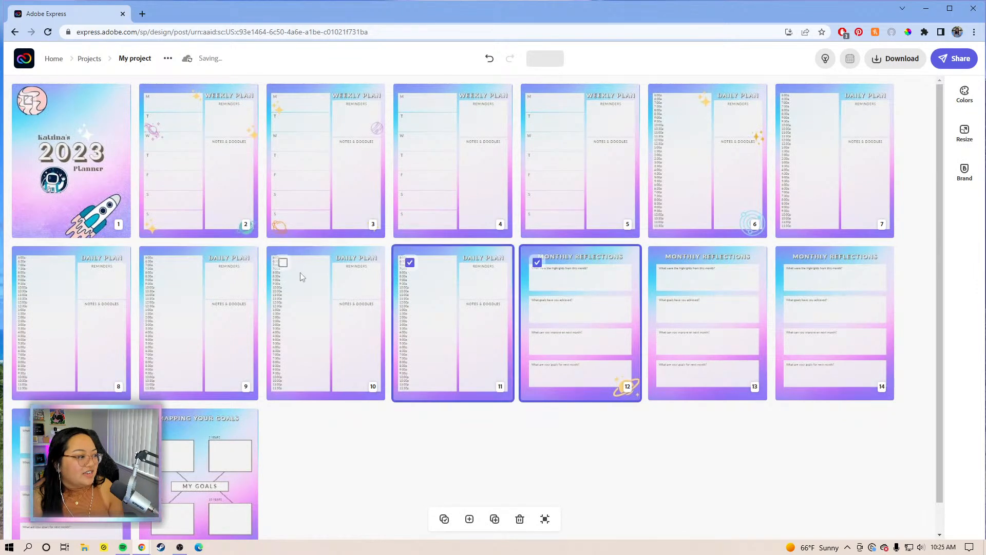
click(425, 315)
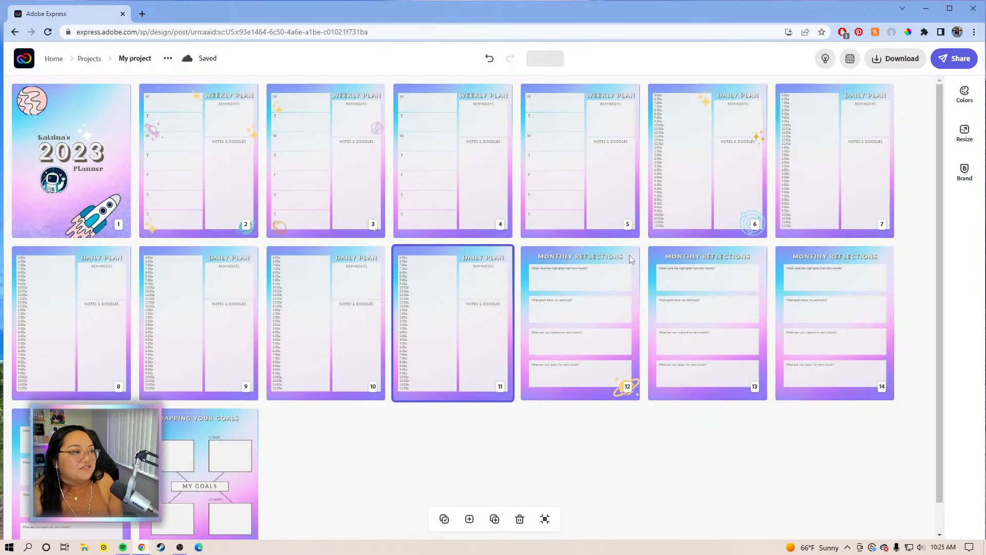
scroll(524, 450, down, 1)
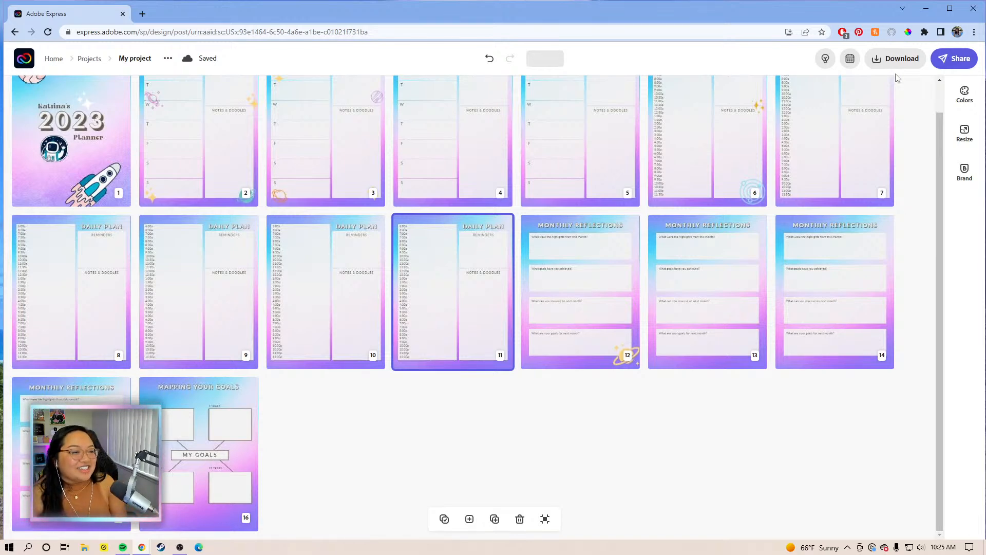
scroll(876, 205, up, 1)
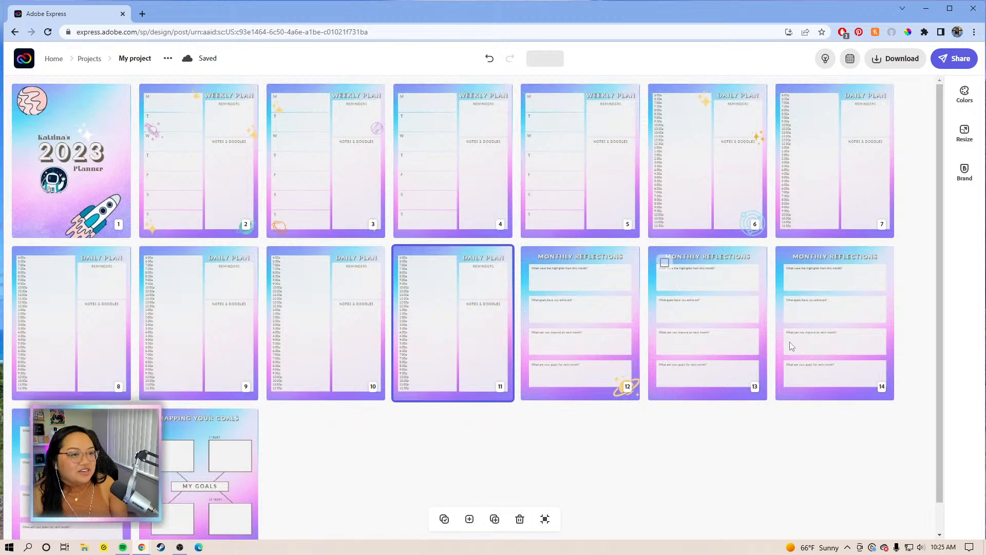